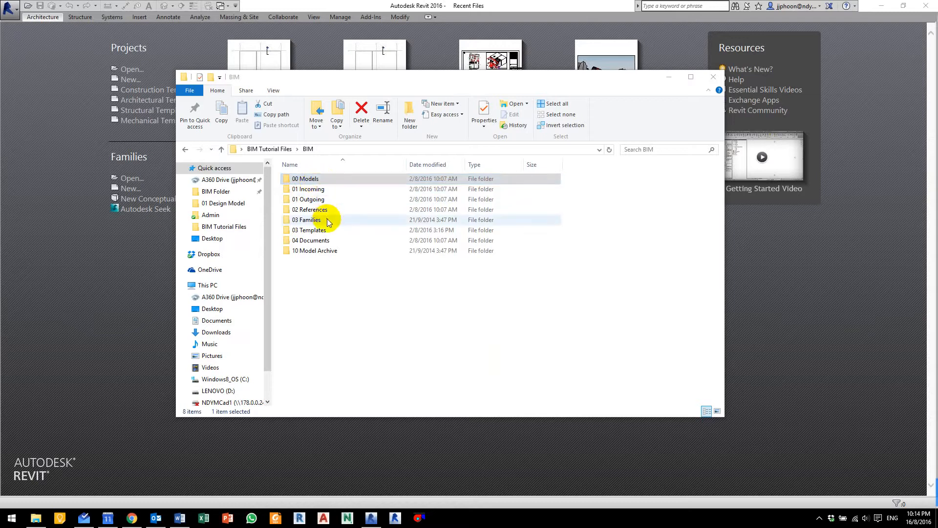
Step: Open "1234-5_CW_OVR_DM_00 - tutorial sample with CW design" from BIM > 00 Models > CW > 01 Design Model in Revit
{"action": "double_click", "coordinate": [302, 179]}
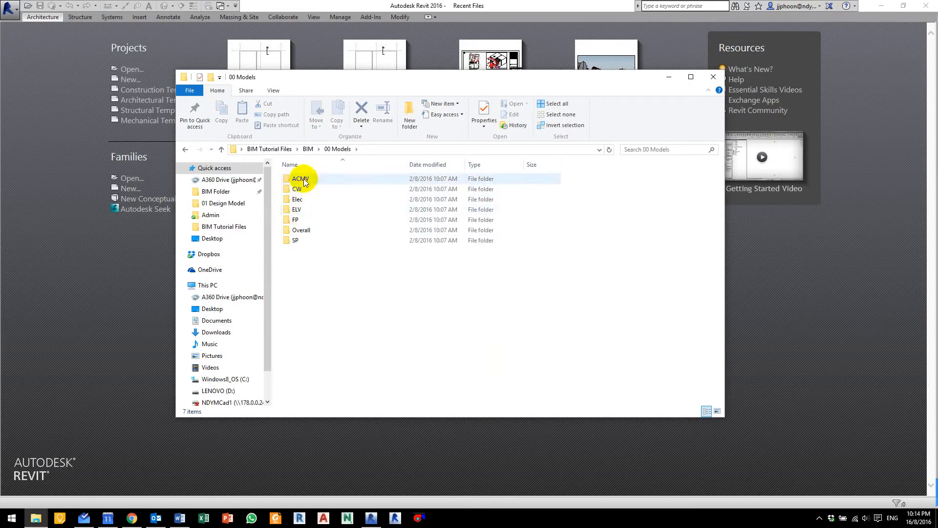
{"action": "double_click", "coordinate": [302, 193]}
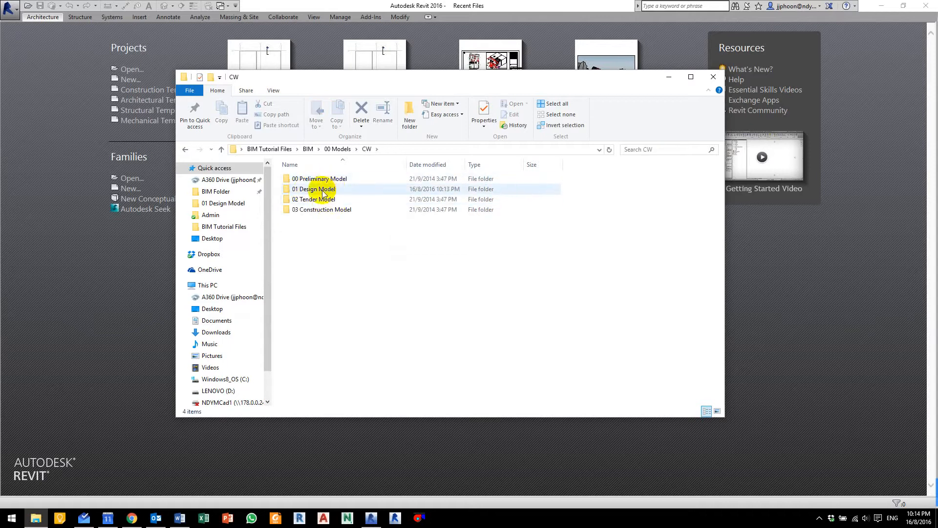
{"action": "double_click", "coordinate": [319, 192]}
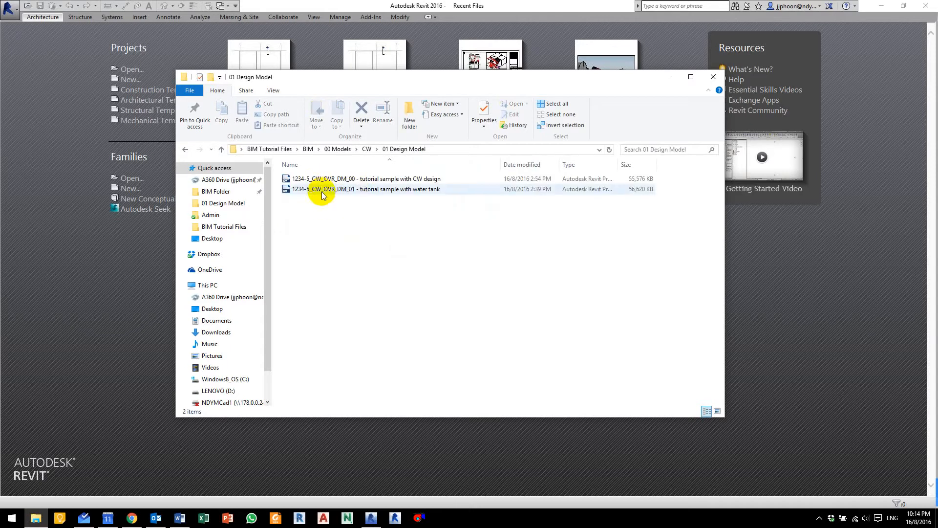
{"action": "left_click", "coordinate": [409, 183]}
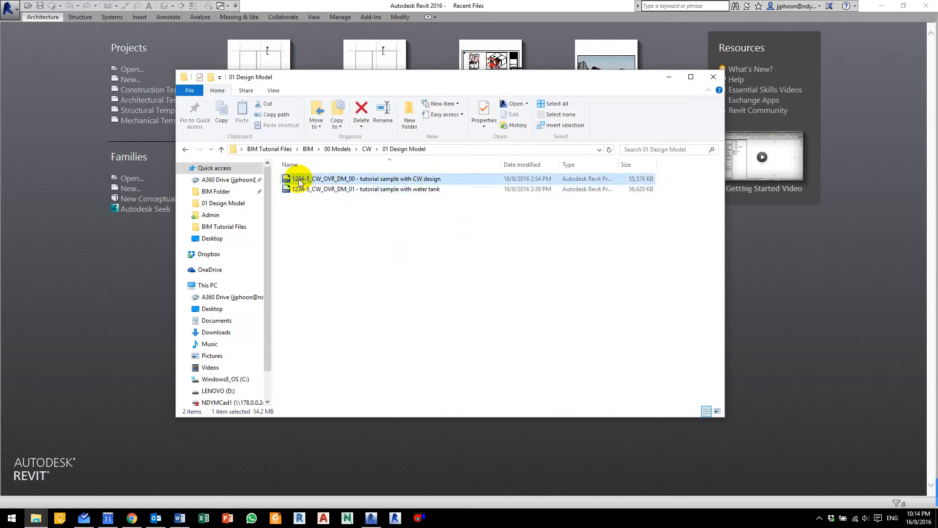
{"action": "left_click_drag", "start_coordinate": [304, 180], "coordinate": [107, 298]}
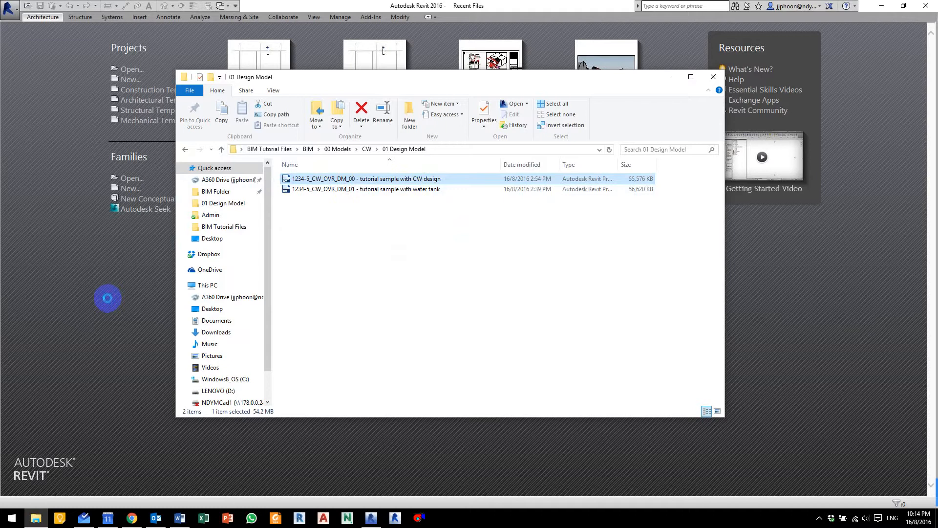
{"action": "key", "text": "ctrl+F11"}
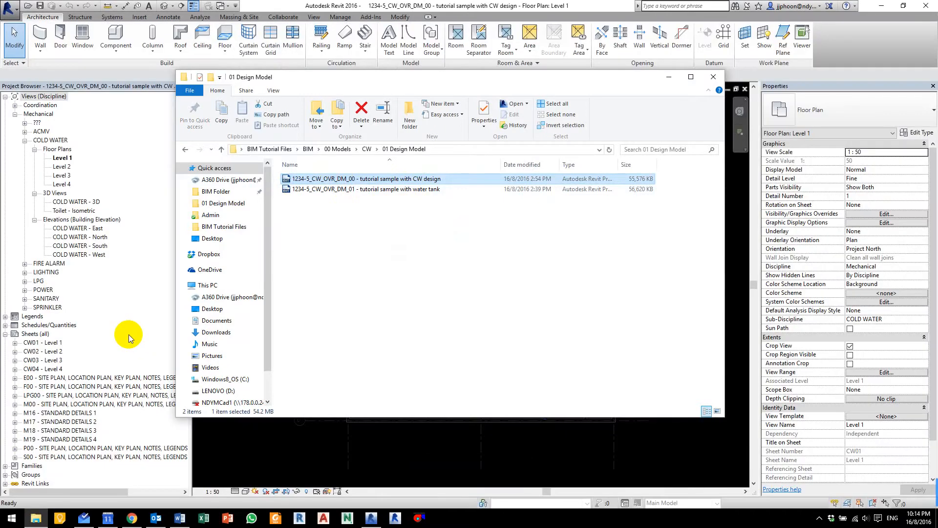
{"action": "left_click", "coordinate": [268, 440]}
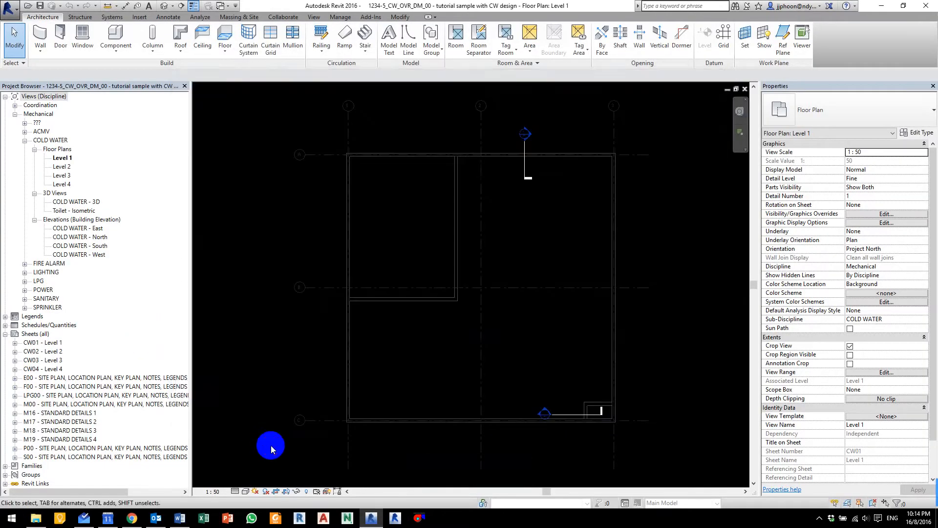
Step: Save the model as a new project file named 1234-5_CW_OVR_DM_01 in the 01 Design Model folder
{"action": "left_click", "coordinate": [13, 12]}
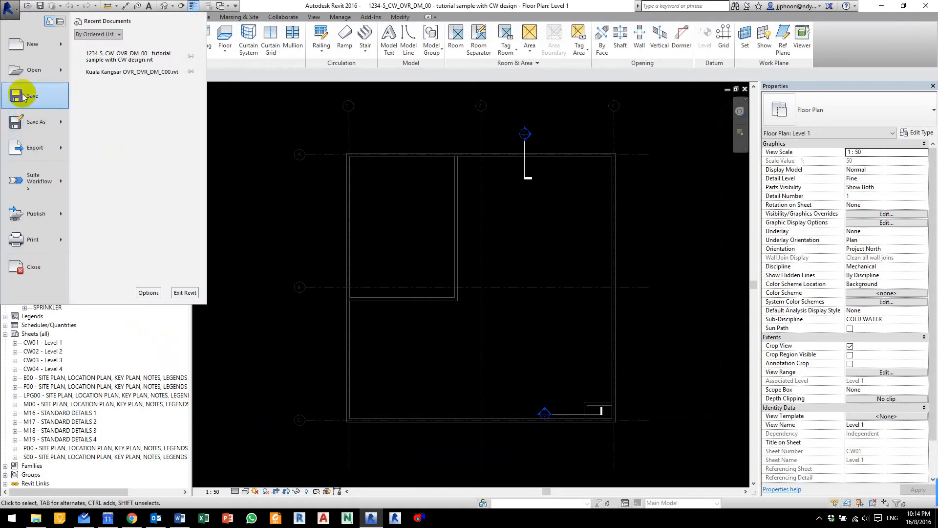
{"action": "mouse_move", "coordinate": [51, 124]}
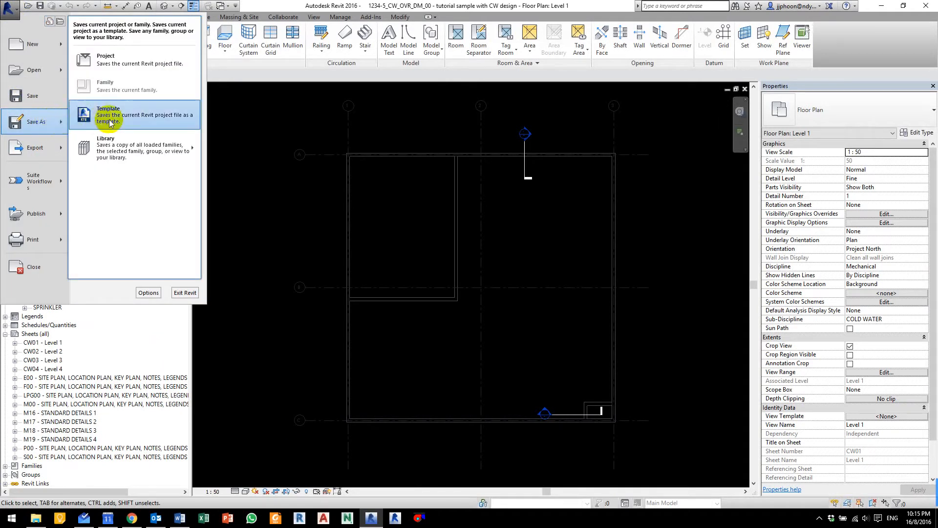
{"action": "left_click", "coordinate": [138, 61]}
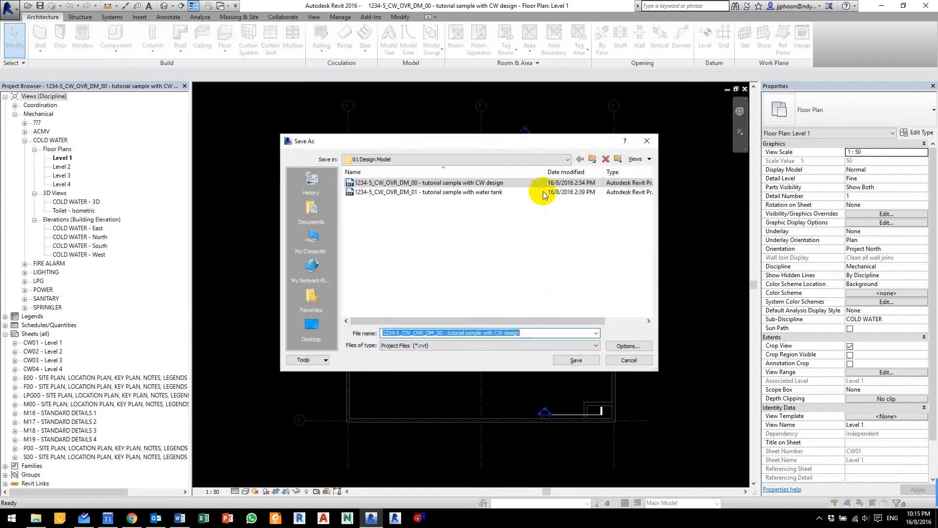
{"action": "left_click", "coordinate": [446, 333]}
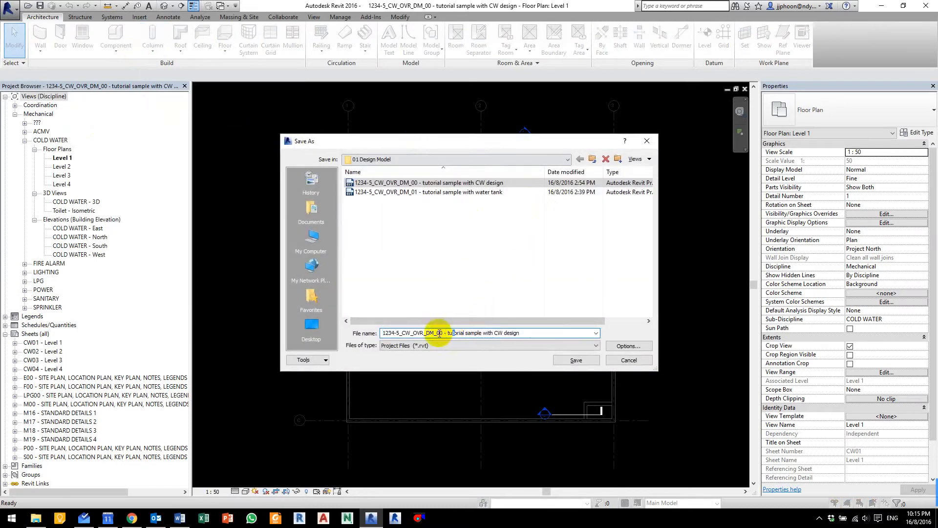
{"action": "left_click_drag", "start_coordinate": [439, 332], "coordinate": [526, 332]}
{"action": "type", "text": "1234-5_CW_OVR_DM_01"}
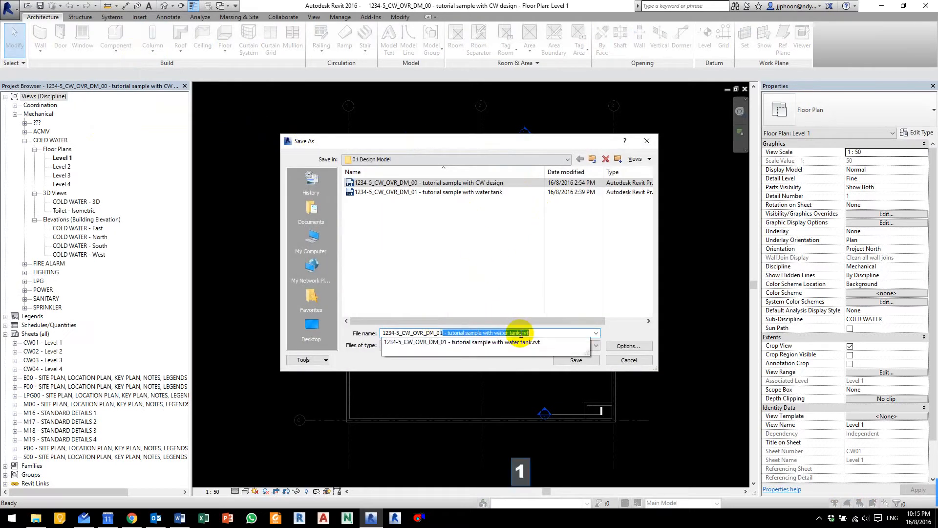
{"action": "key", "text": "Delete"}
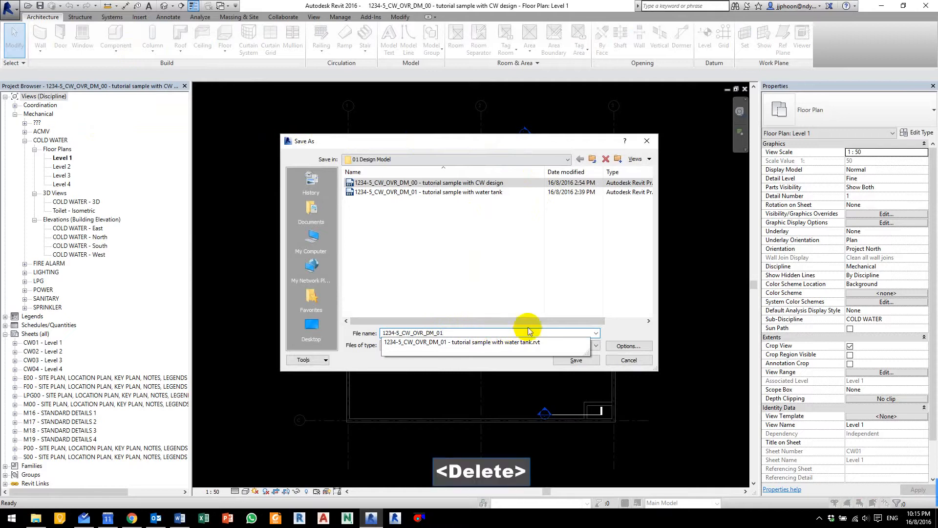
{"action": "left_click", "coordinate": [576, 360]}
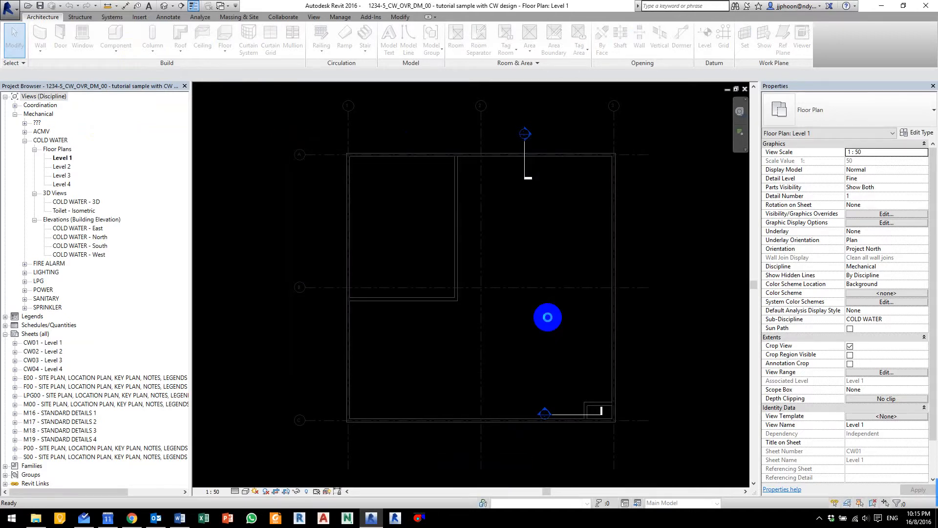
{"action": "key", "text": "ctrl+F11"}
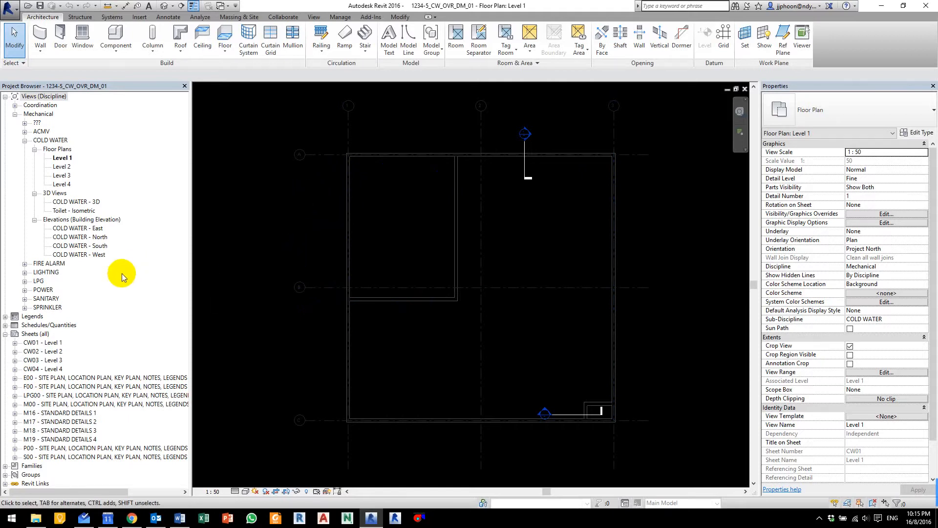
Step: Create a new sheet using the titleblock "1234-5_NDY_MEP_Title Block_A1_00 - sample"
{"action": "right_click", "coordinate": [37, 334]}
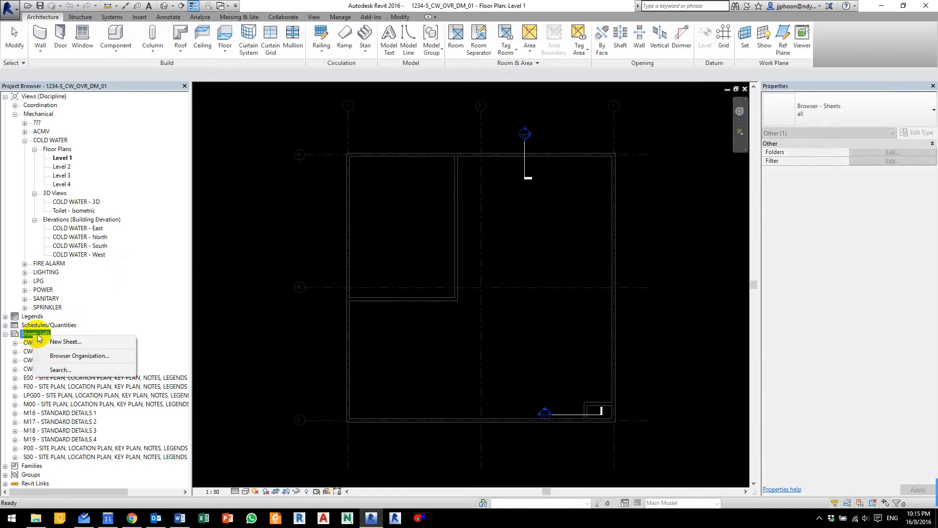
{"action": "left_click", "coordinate": [84, 342]}
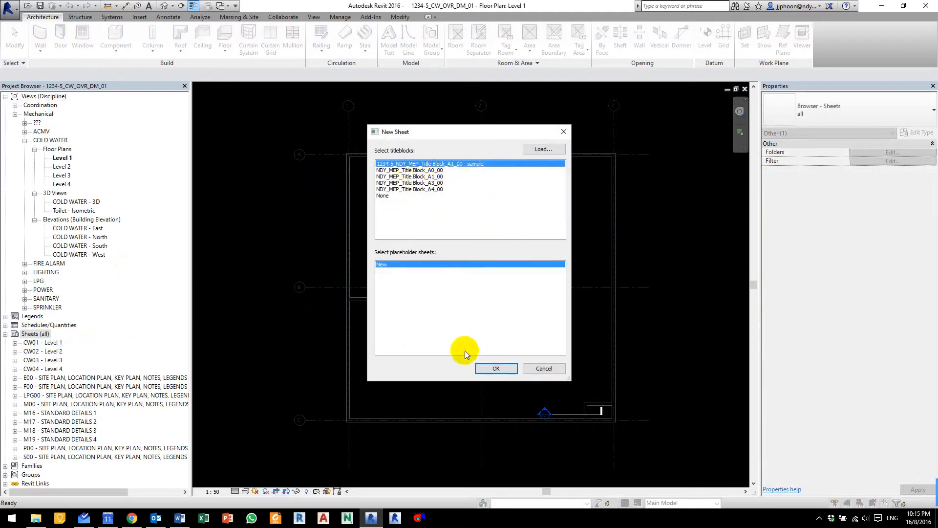
{"action": "left_click", "coordinate": [498, 370]}
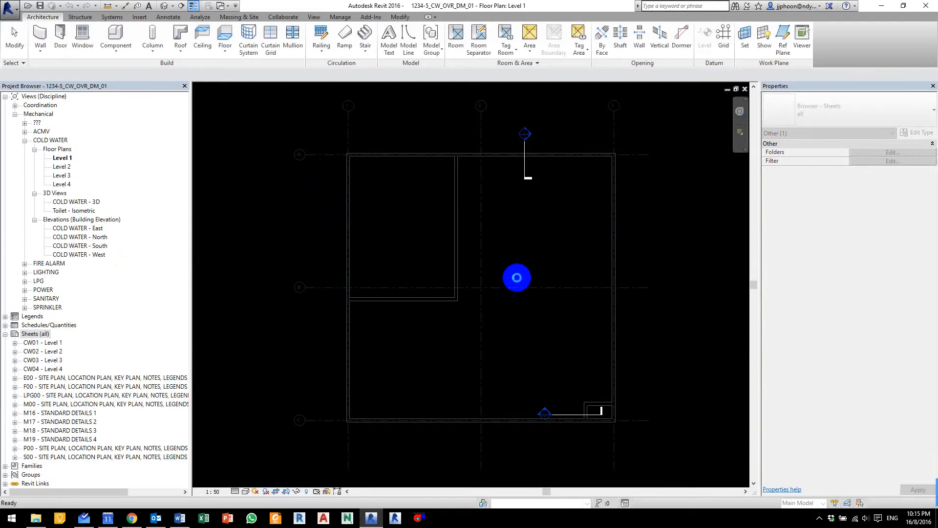
{"action": "key", "text": "ctrl+Tab"}
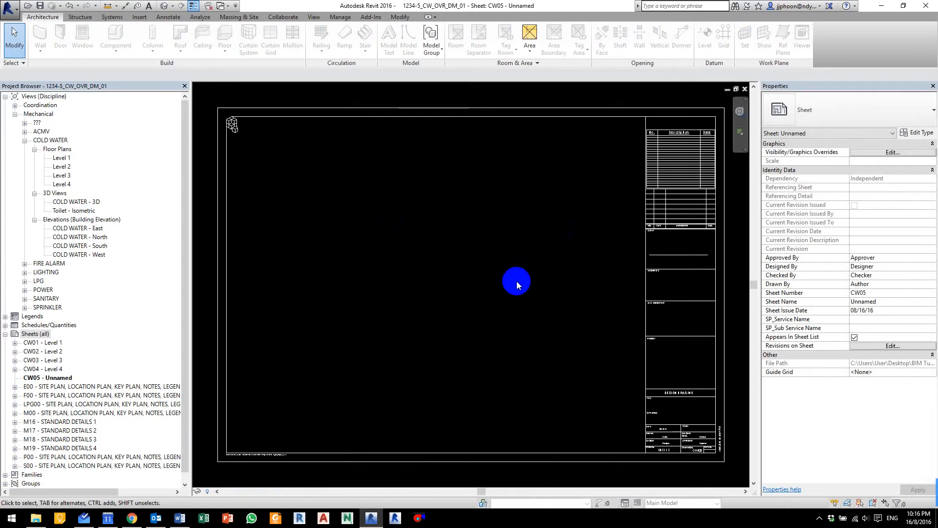
Step: Rename the new sheet CW05 as "Water Tank Detail"
{"action": "left_click", "coordinate": [57, 378]}
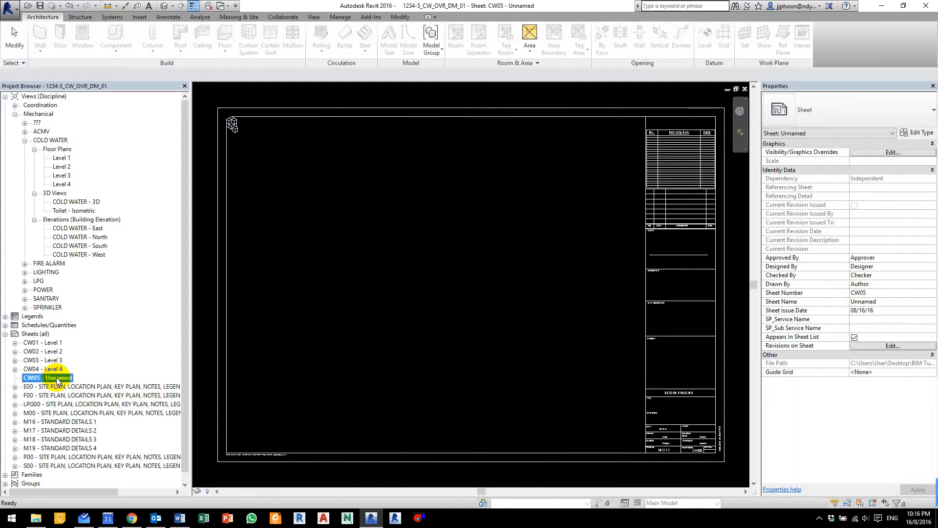
{"action": "key", "text": "F2"}
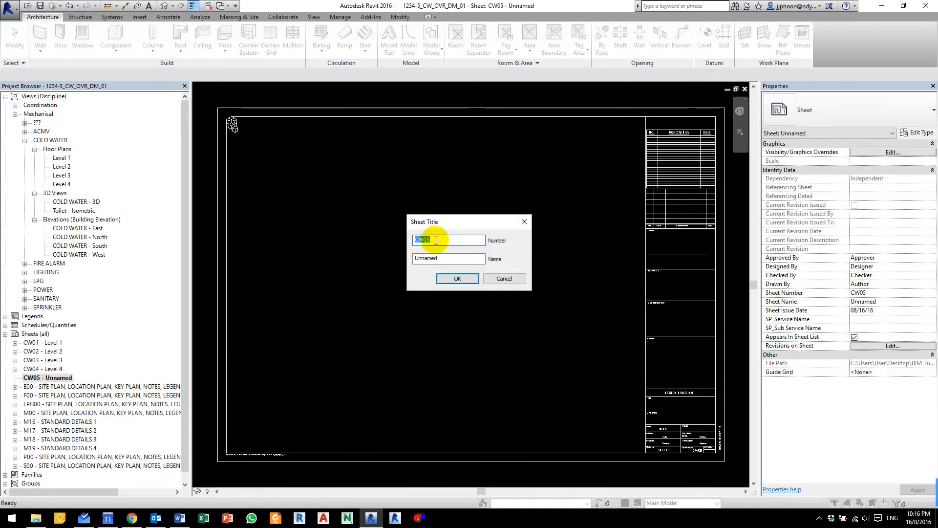
{"action": "double_click", "coordinate": [415, 259]}
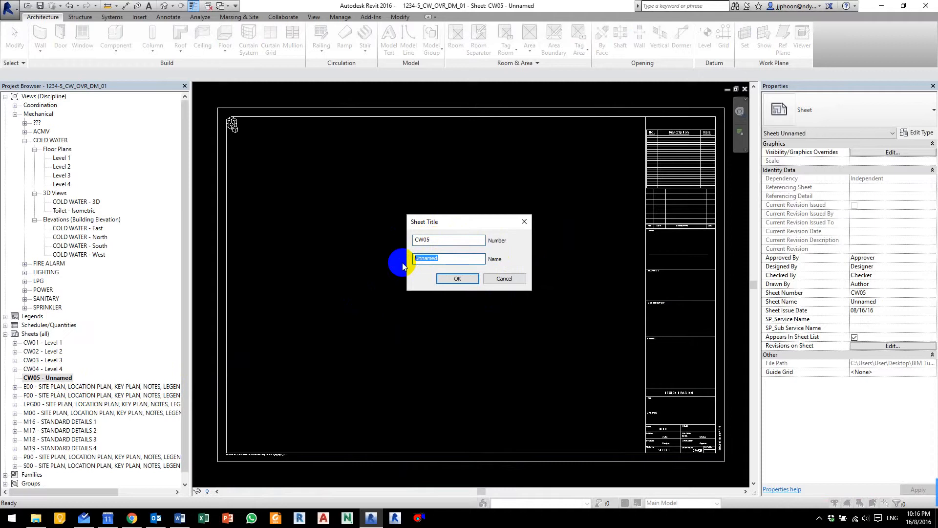
{"action": "type", "text": "Water T"}
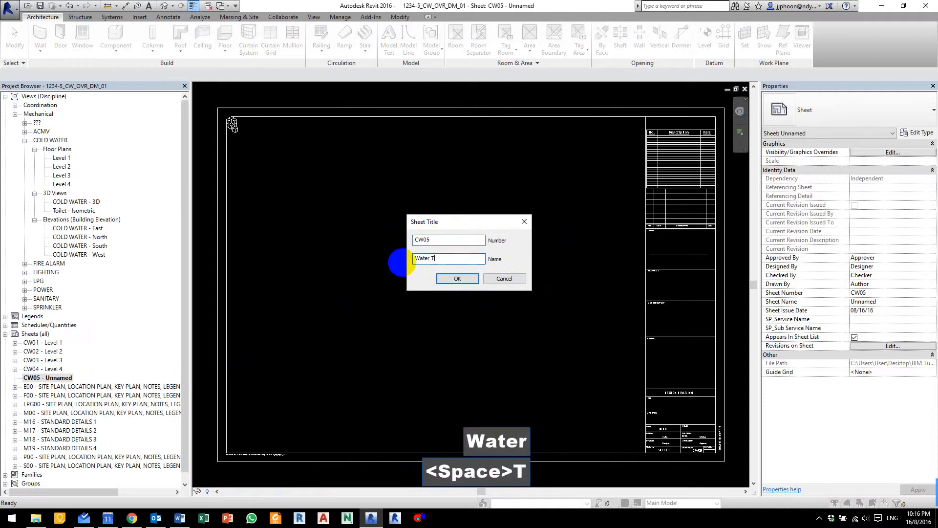
{"action": "type", "text": "ank Detail"}
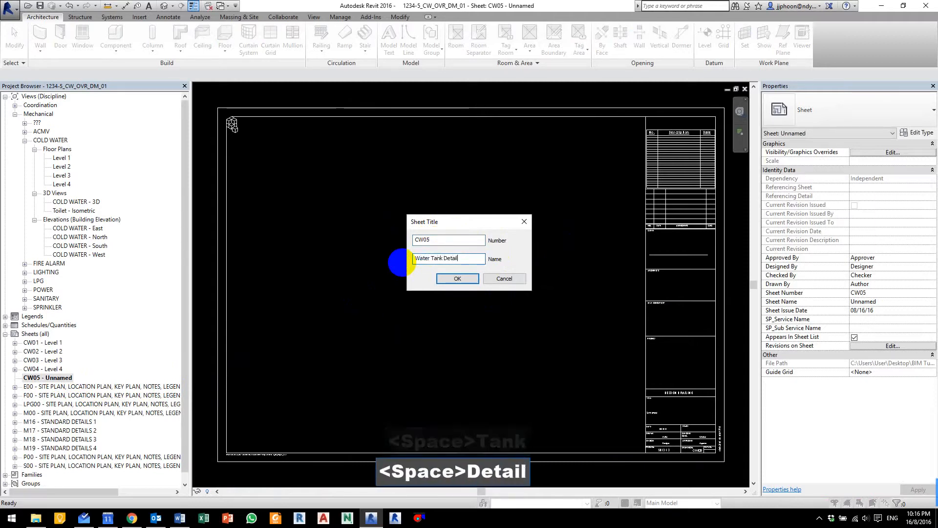
{"action": "left_click", "coordinate": [456, 278]}
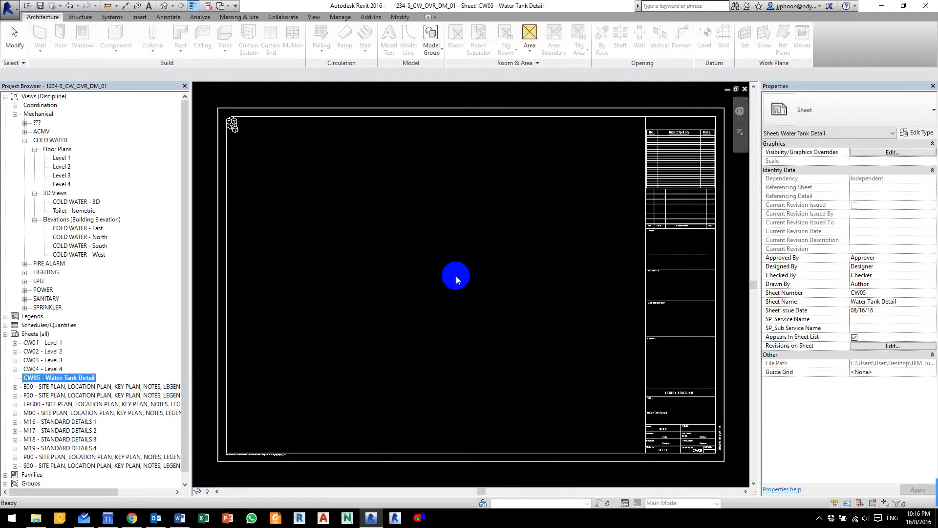
{"action": "key", "text": "ctrl+F11"}
Step: Draw a rectangular callout around the walled room between grids A and B in the cold water Level 1 floor plan
{"action": "left_click", "coordinate": [62, 158]}
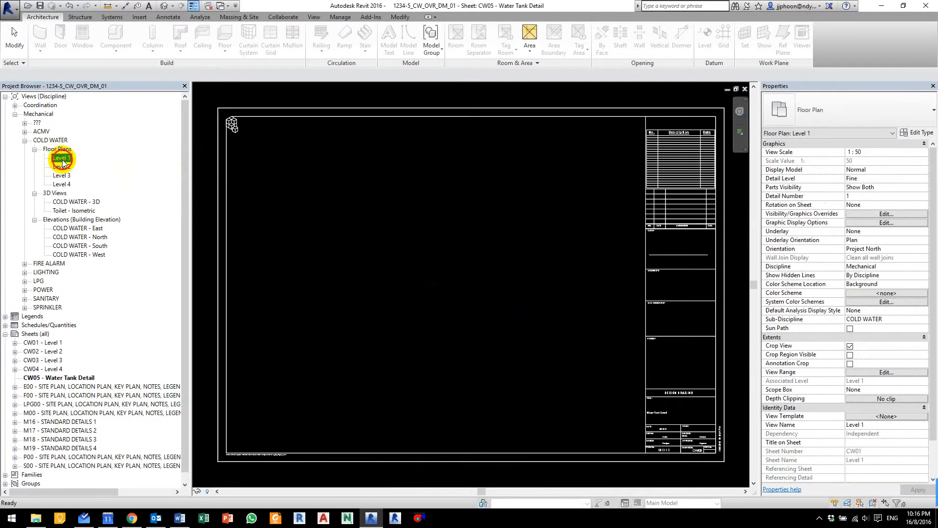
{"action": "double_click", "coordinate": [62, 158]}
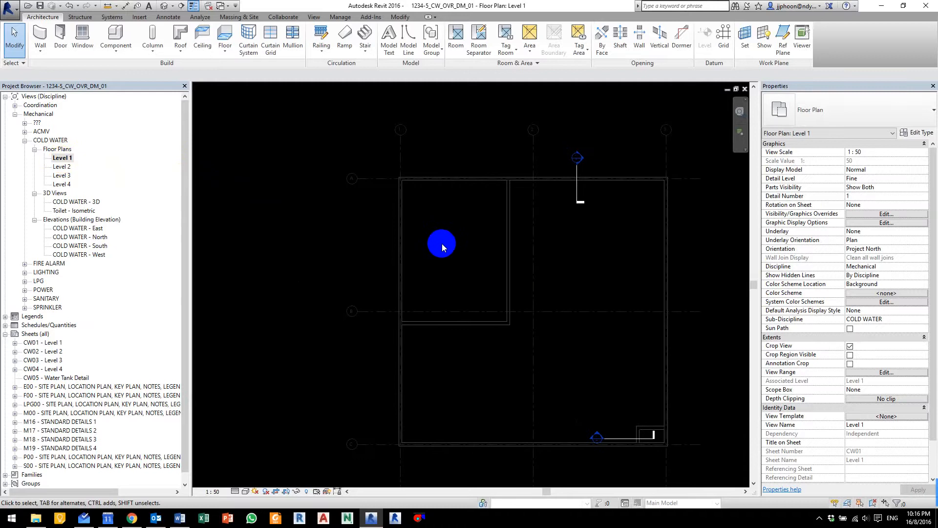
{"action": "scroll", "coordinate": [442, 244], "scroll_direction": "up", "scroll_amount": 3}
{"action": "middle_click_drag", "start_coordinate": [444, 244], "coordinate": [416, 260]}
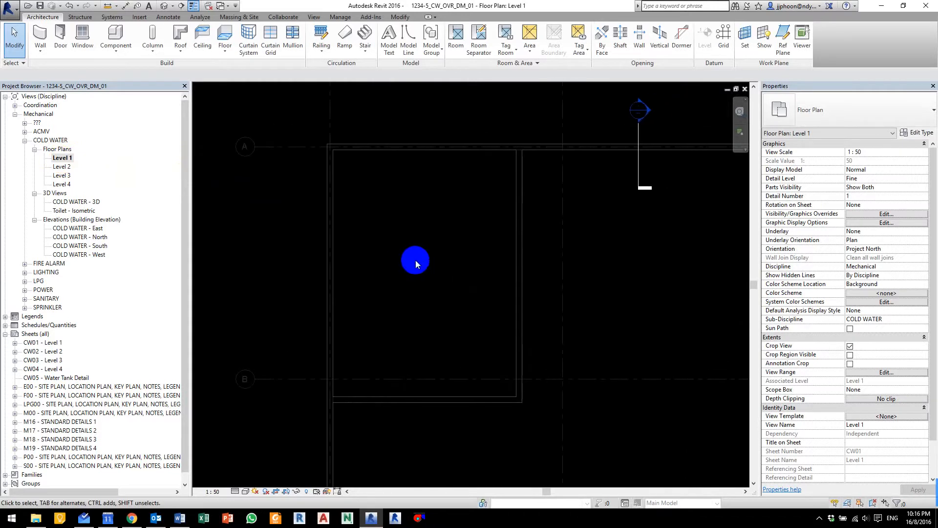
{"action": "left_click", "coordinate": [314, 17]}
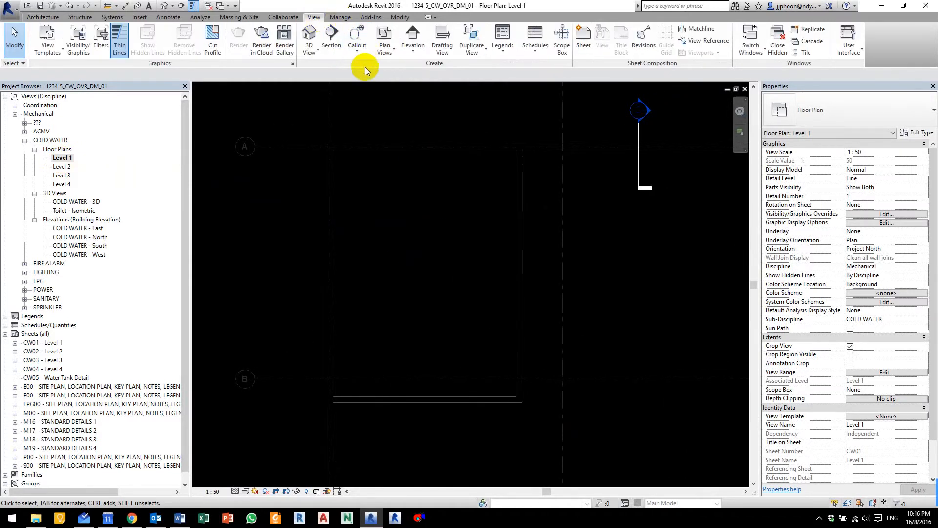
{"action": "left_click", "coordinate": [298, 119]}
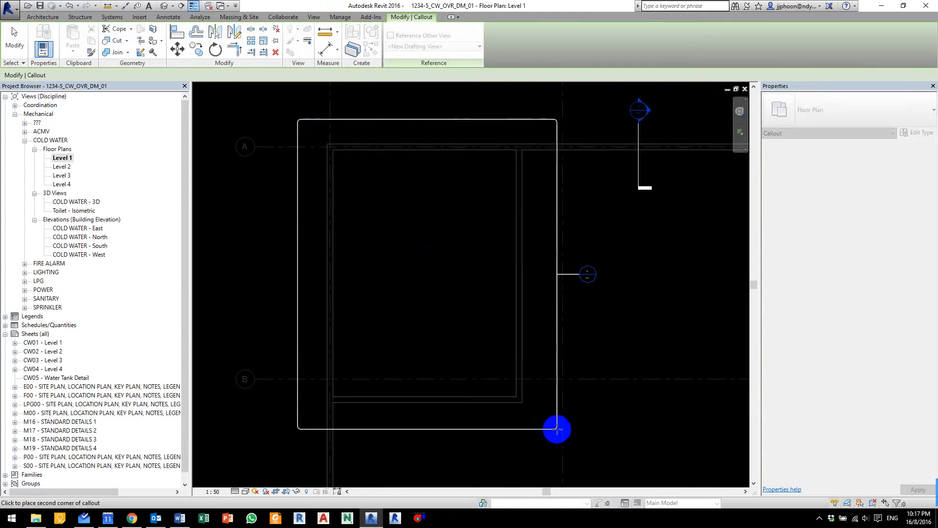
{"action": "left_click", "coordinate": [558, 429]}
{"action": "left_click", "coordinate": [590, 388]}
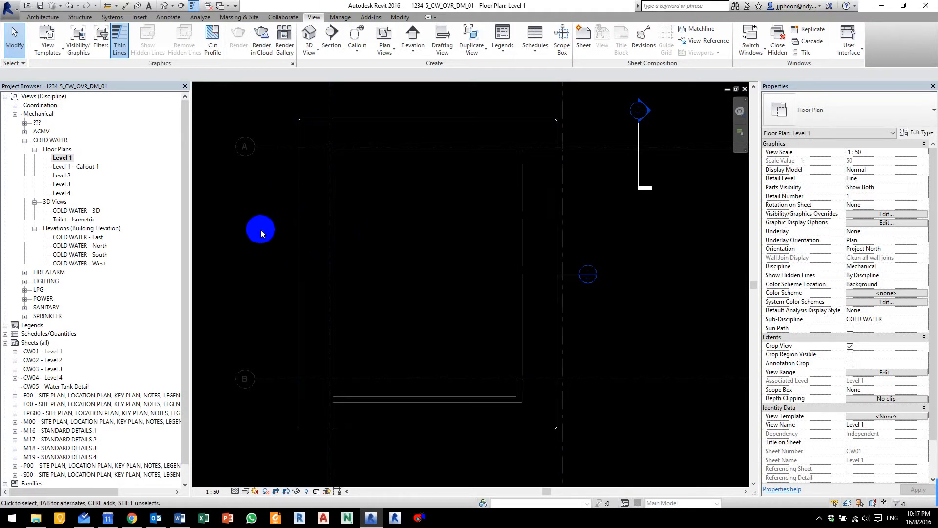
Step: Draw a horizontal section through the middle of the callout room and shorten its far clip offset to about 2115
{"action": "left_click", "coordinate": [181, 8]}
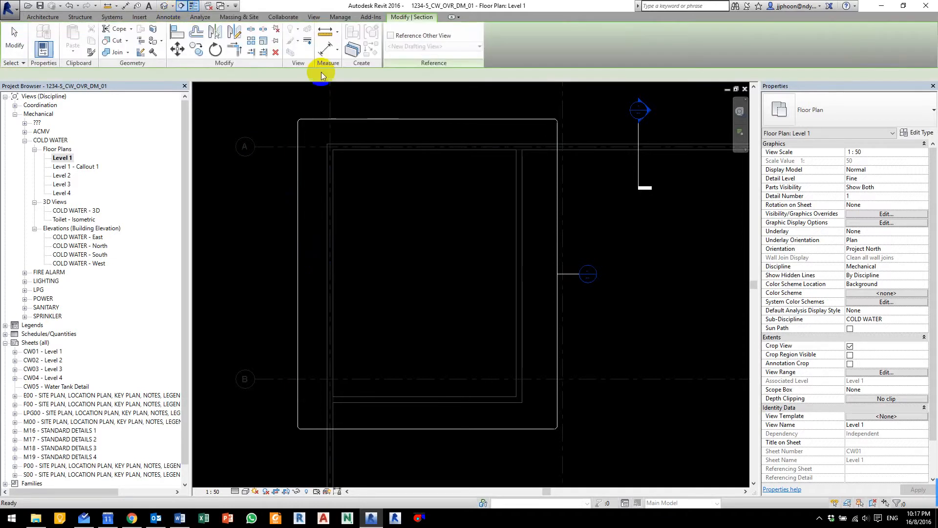
{"action": "left_click", "coordinate": [258, 276]}
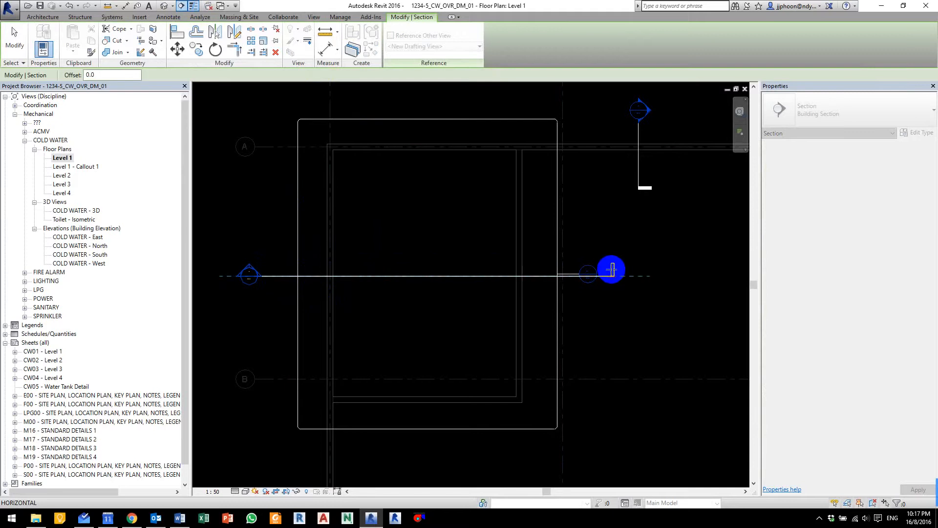
{"action": "left_click", "coordinate": [615, 271]}
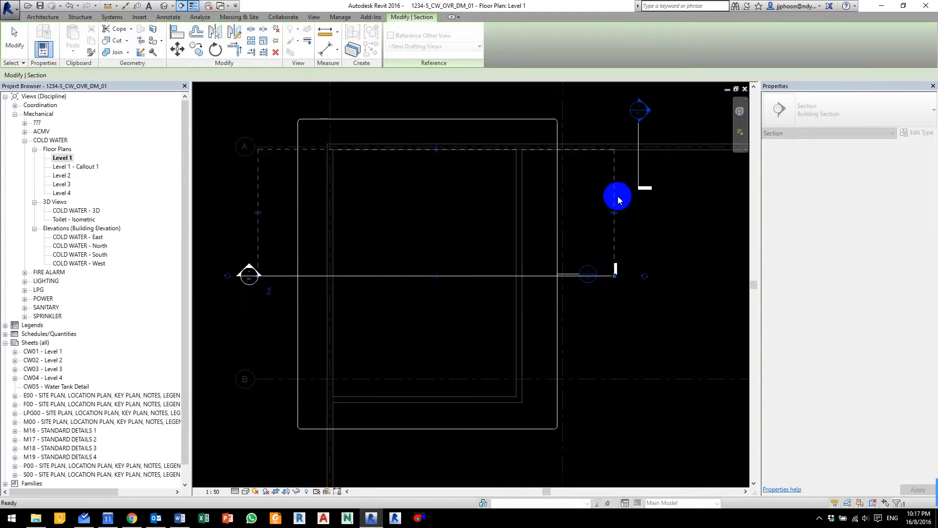
{"action": "left_click_drag", "start_coordinate": [438, 155], "coordinate": [443, 214]}
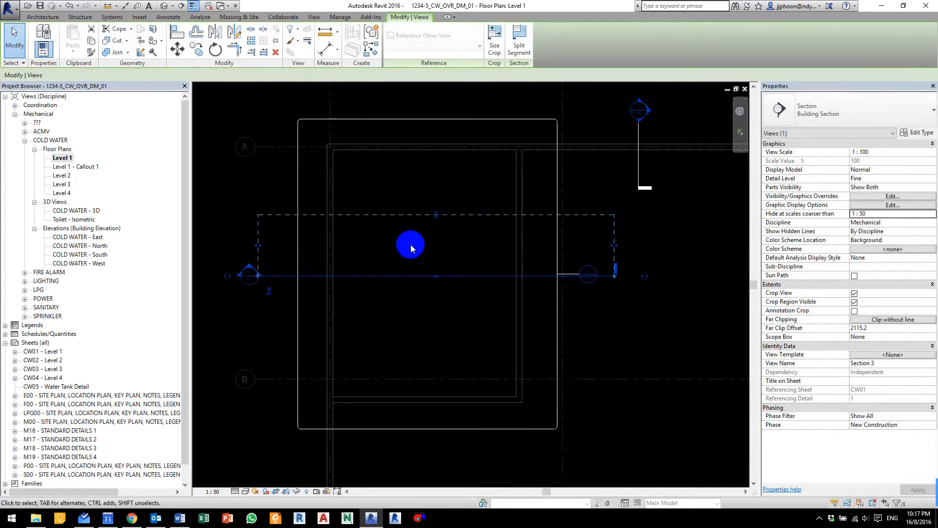
Step: Open sheet CW05 - Water Tank Detail and place the Level 1 - Callout 1 view in the sheet's upper-left area
{"action": "left_click", "coordinate": [404, 251]}
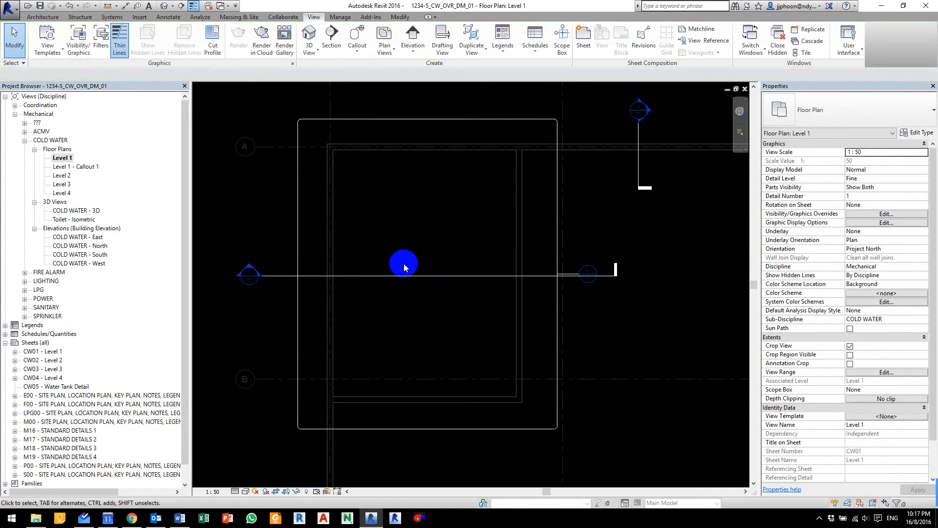
{"action": "key", "text": "ctrl+F11"}
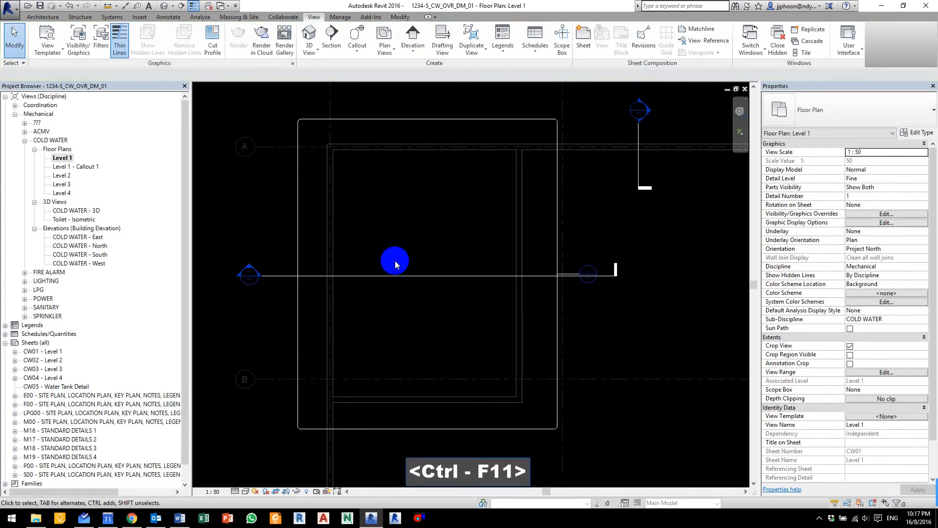
{"action": "left_click", "coordinate": [61, 388]}
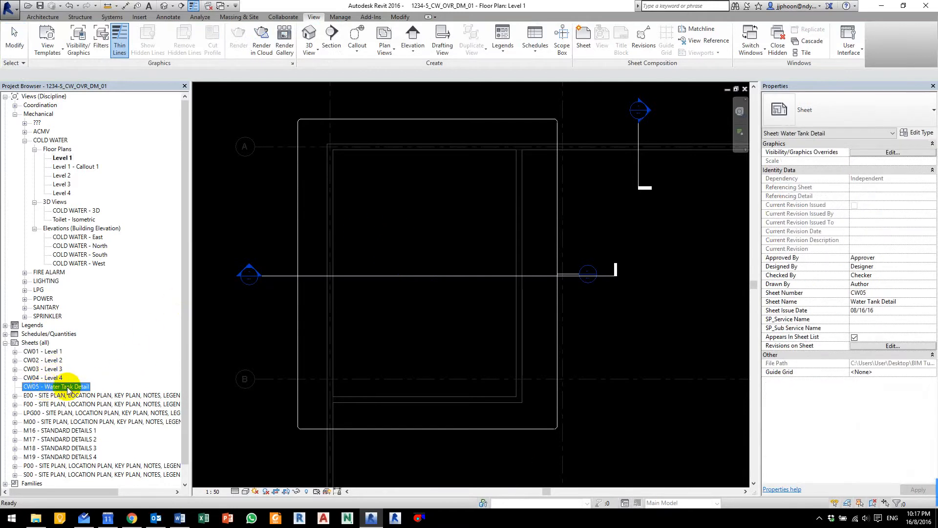
{"action": "double_click", "coordinate": [62, 387]}
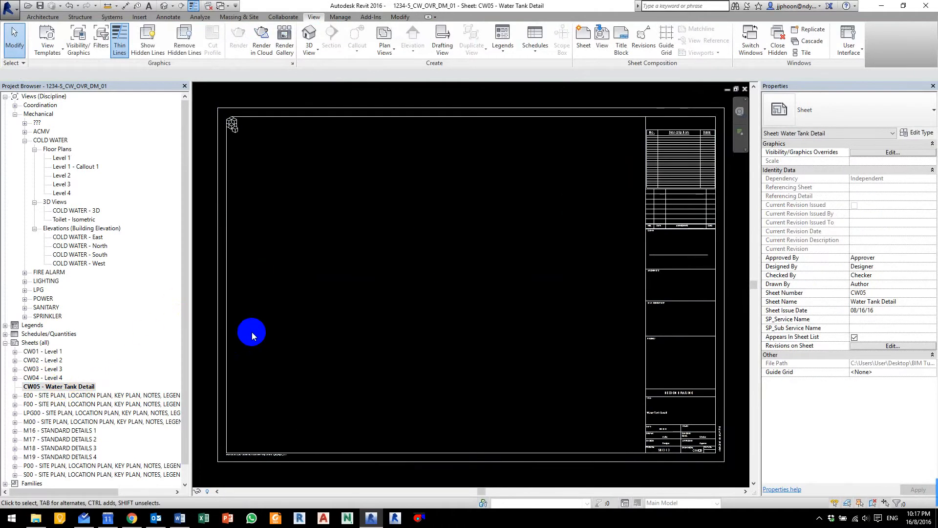
{"action": "left_click", "coordinate": [75, 168]}
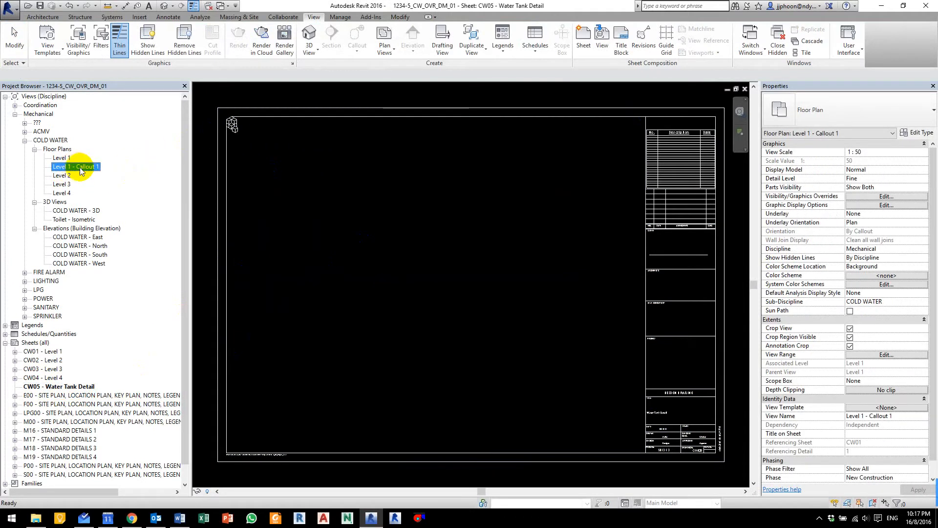
{"action": "left_click_drag", "start_coordinate": [95, 167], "coordinate": [324, 218]}
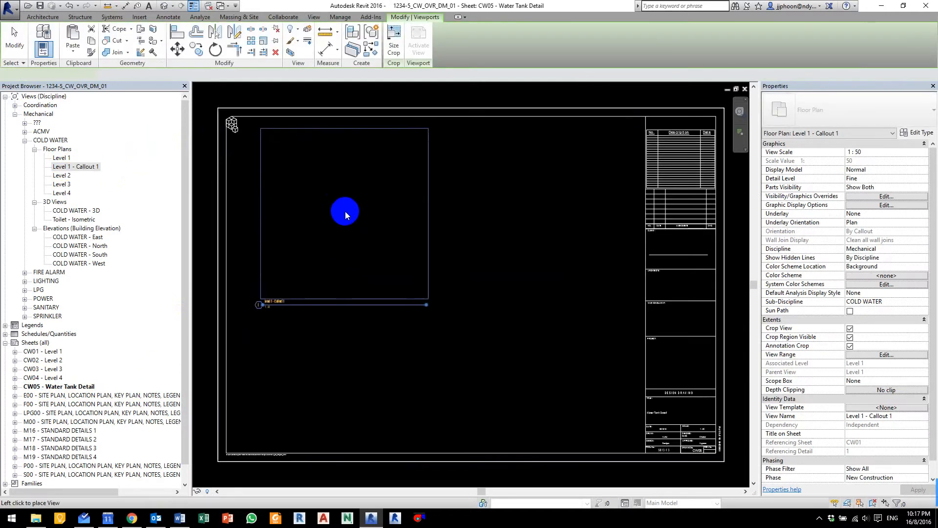
{"action": "left_click", "coordinate": [338, 219]}
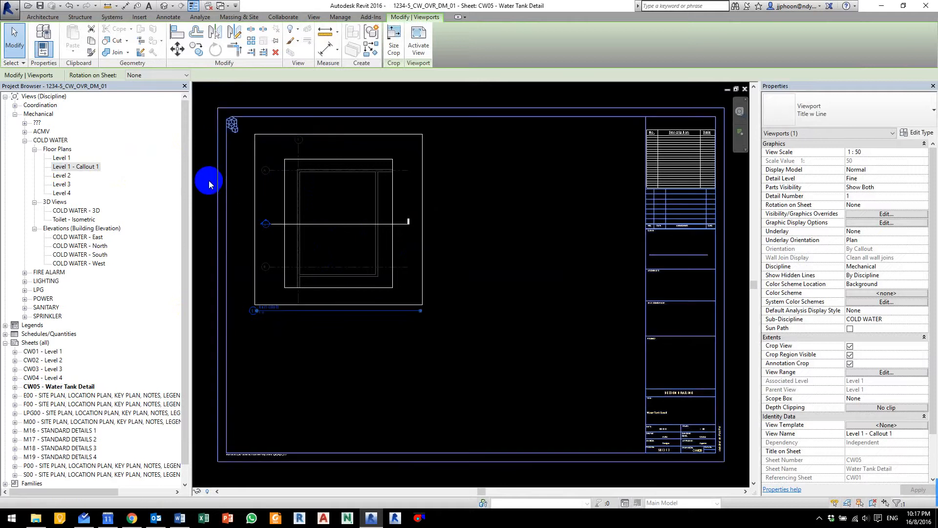
Step: Place the Section 3 view on the Water Tank Detail sheet, to the right of the callout plan
{"action": "left_click", "coordinate": [24, 124]}
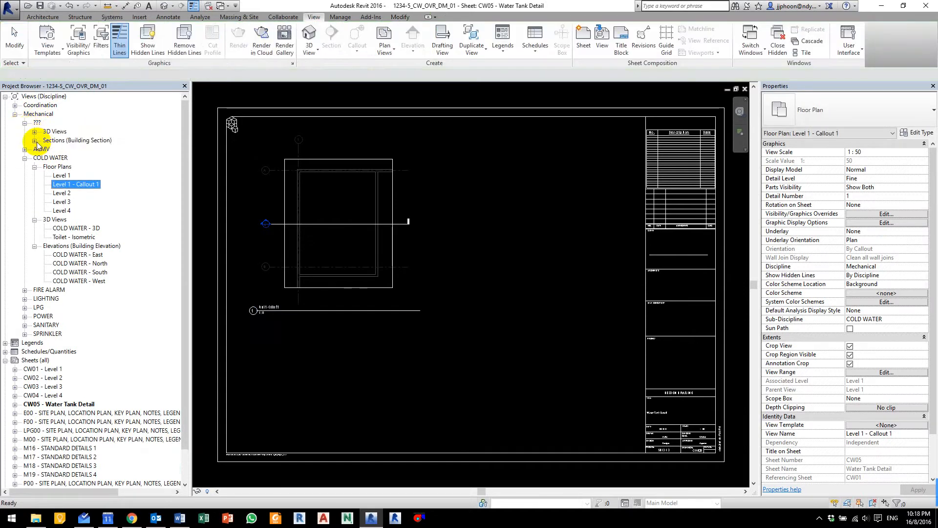
{"action": "left_click", "coordinate": [34, 141]}
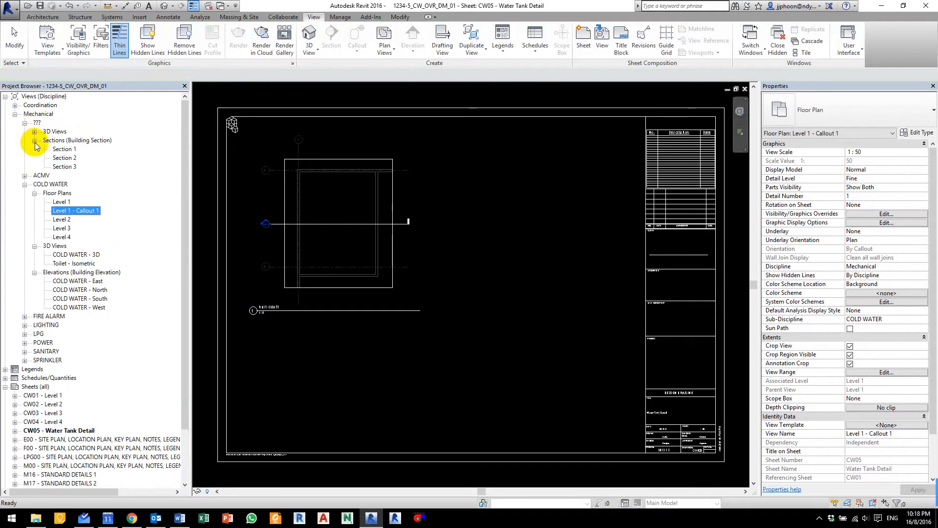
{"action": "left_click", "coordinate": [65, 167]}
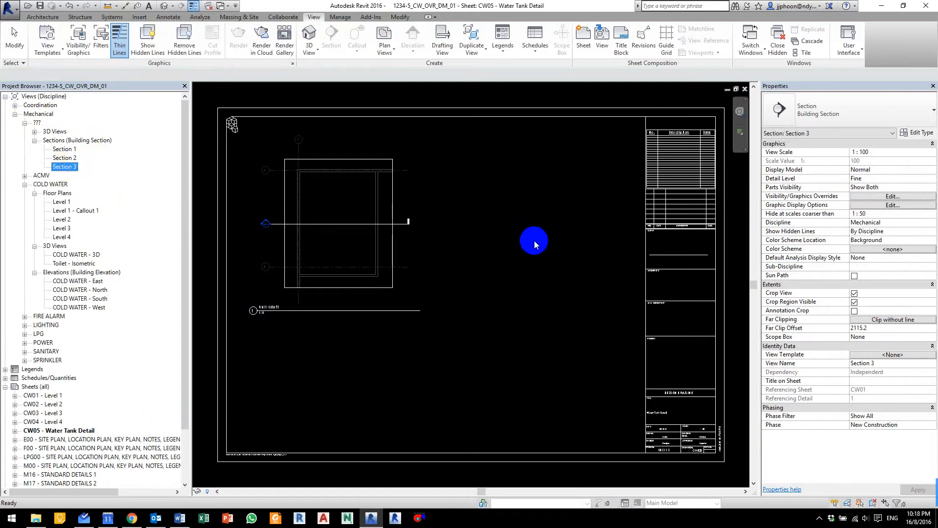
{"action": "left_click", "coordinate": [533, 227]}
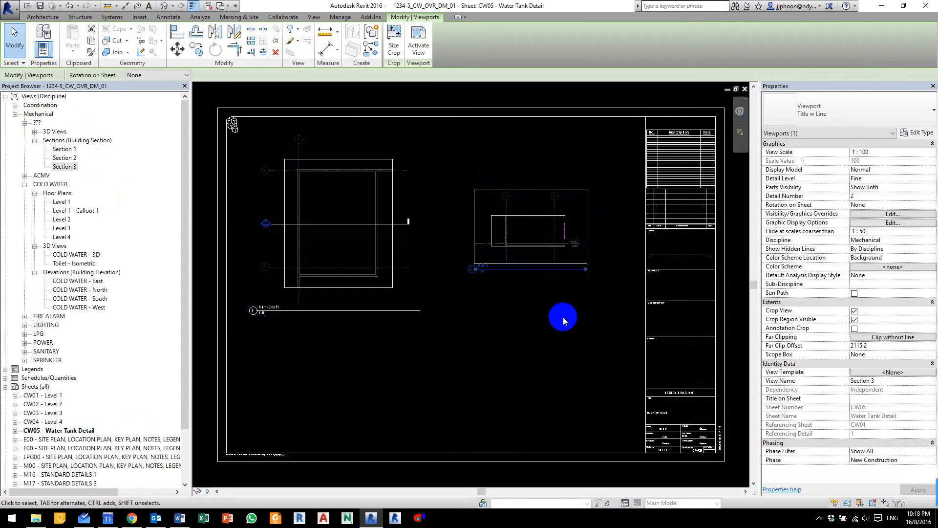
{"action": "left_click", "coordinate": [563, 321]}
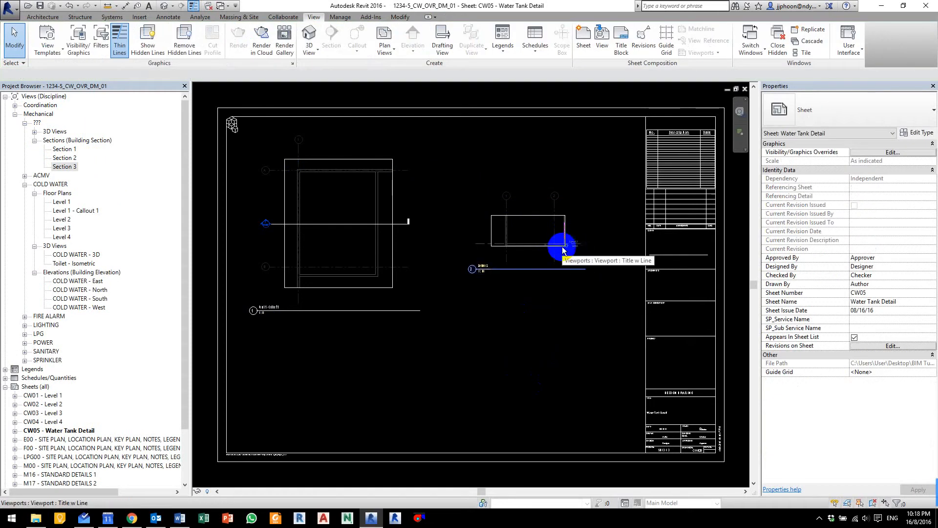
{"action": "key", "text": "ctrl+F11"}
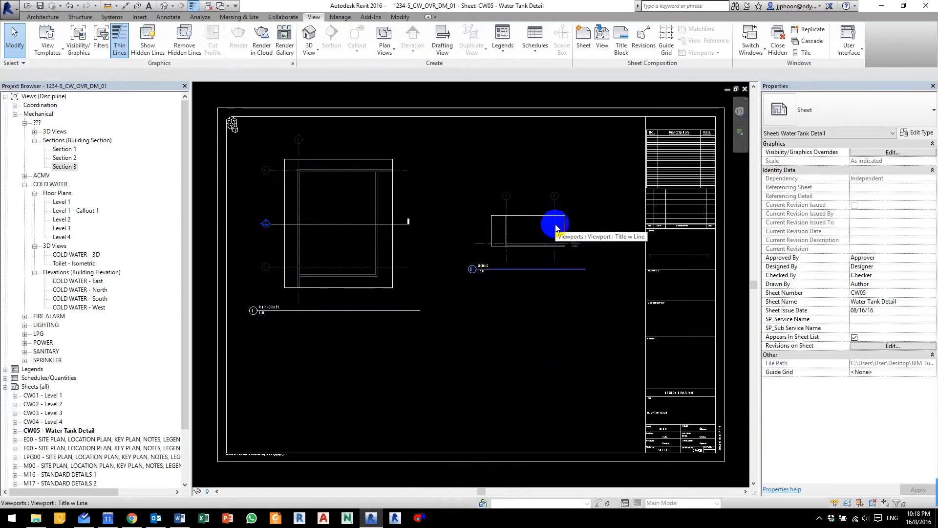
Step: Activate the Section 3 viewport and resize its crop region to fit closely around the room from below Level 1 to just above Level 2
{"action": "scroll", "coordinate": [555, 226], "scroll_direction": "up", "scroll_amount": 5}
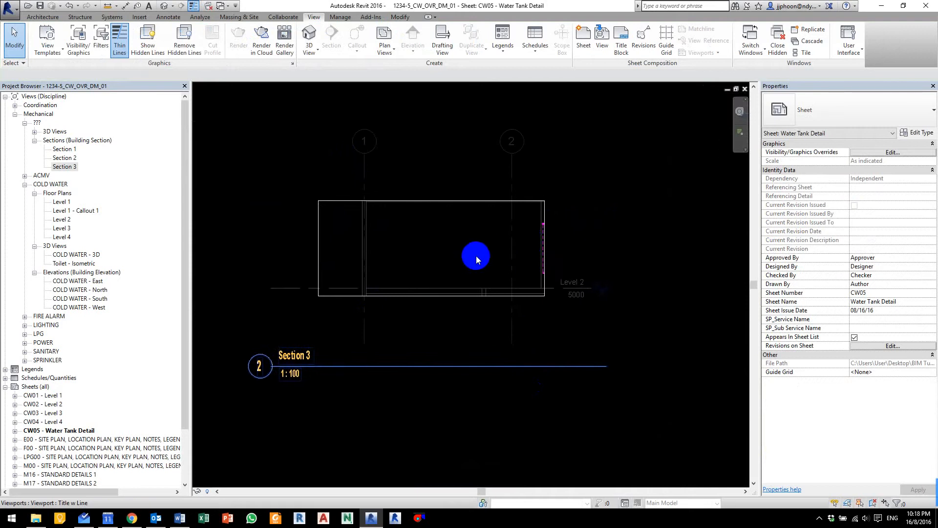
{"action": "scroll", "coordinate": [462, 248], "scroll_direction": "down", "scroll_amount": 2}
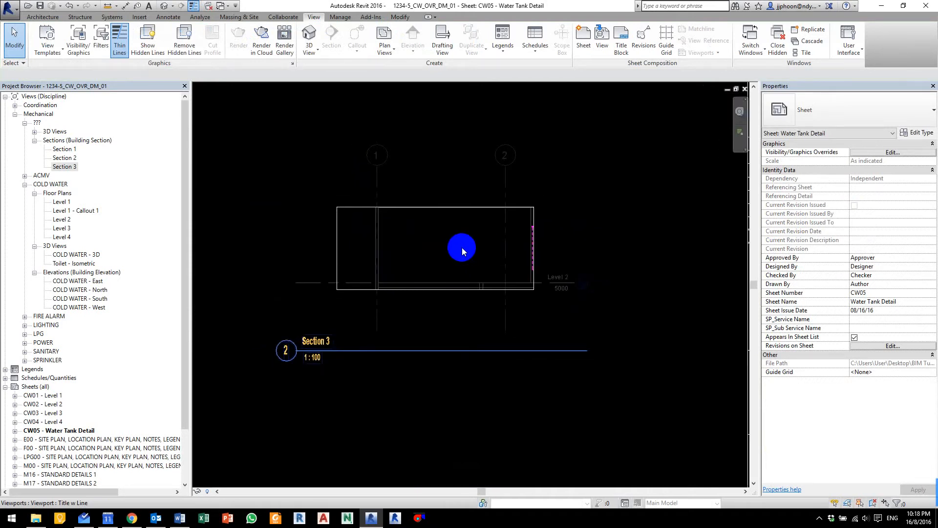
{"action": "double_click", "coordinate": [436, 245]}
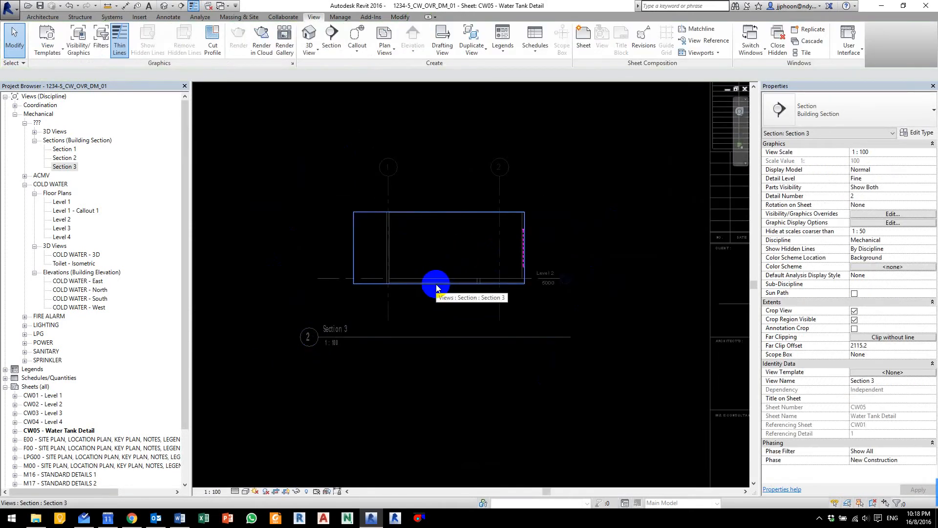
{"action": "left_click", "coordinate": [506, 282]}
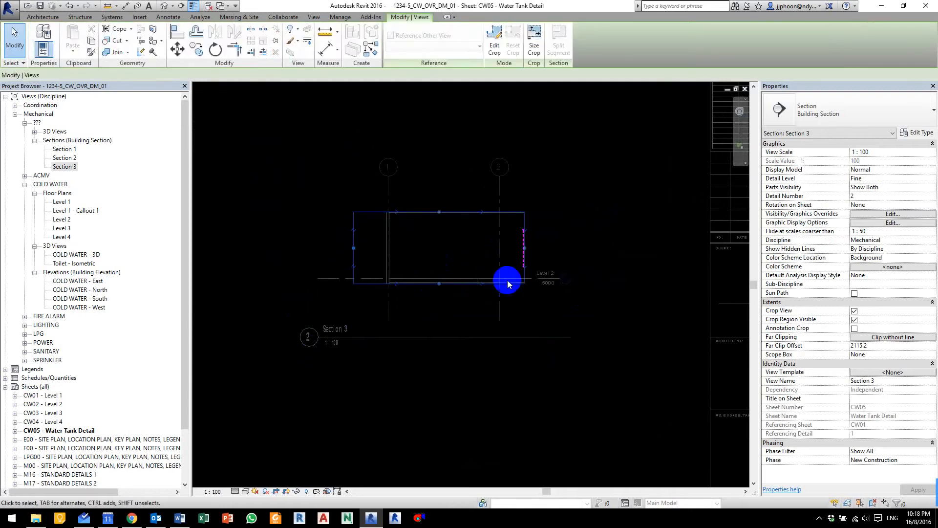
{"action": "left_click_drag", "start_coordinate": [438, 284], "coordinate": [448, 358]}
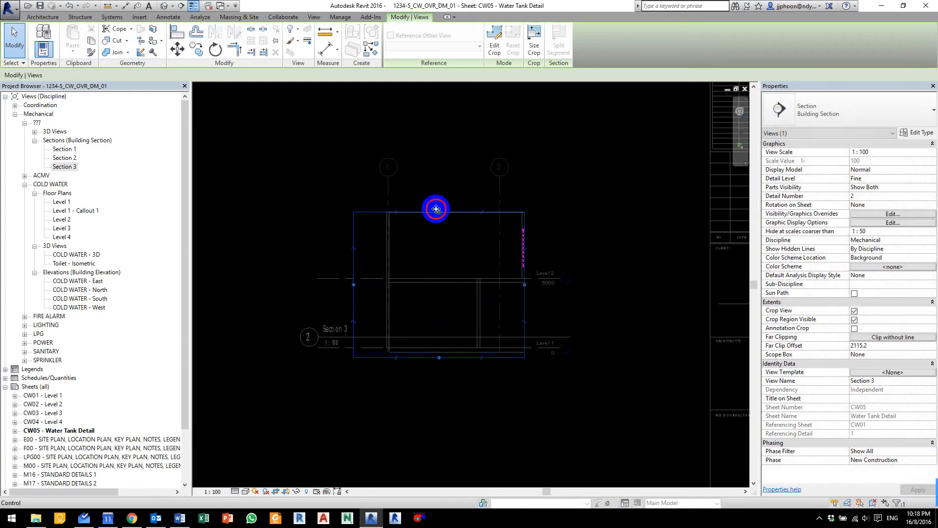
{"action": "left_click_drag", "start_coordinate": [436, 211], "coordinate": [443, 270]}
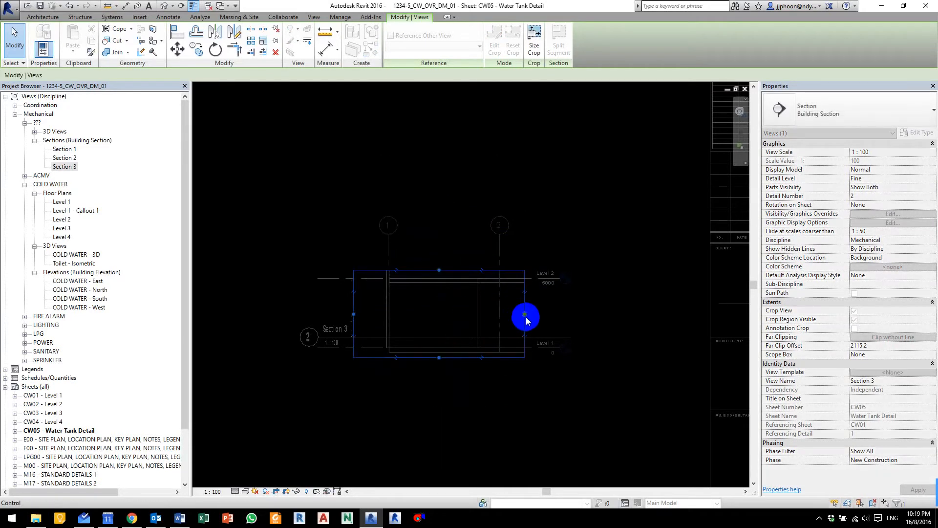
{"action": "left_click_drag", "start_coordinate": [525, 316], "coordinate": [489, 314]}
{"action": "left_click_drag", "start_coordinate": [353, 314], "coordinate": [377, 315]}
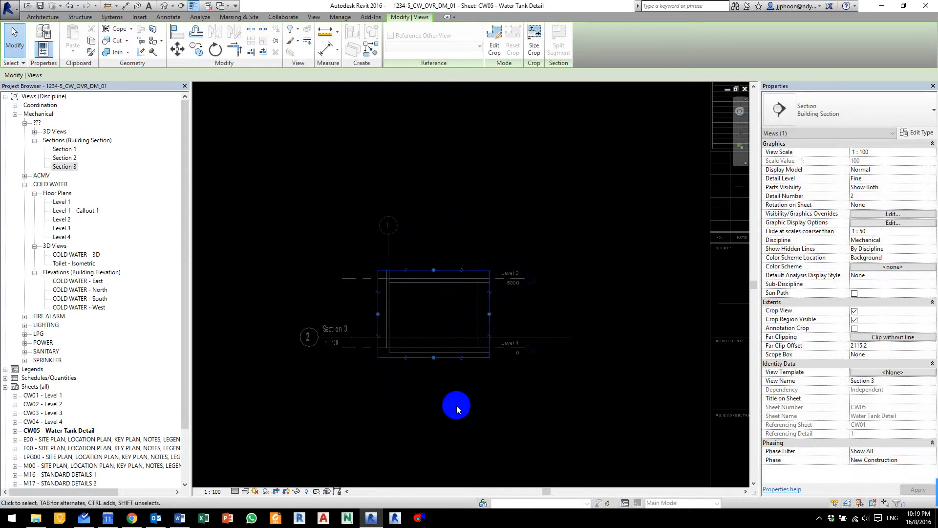
{"action": "left_click", "coordinate": [485, 378]}
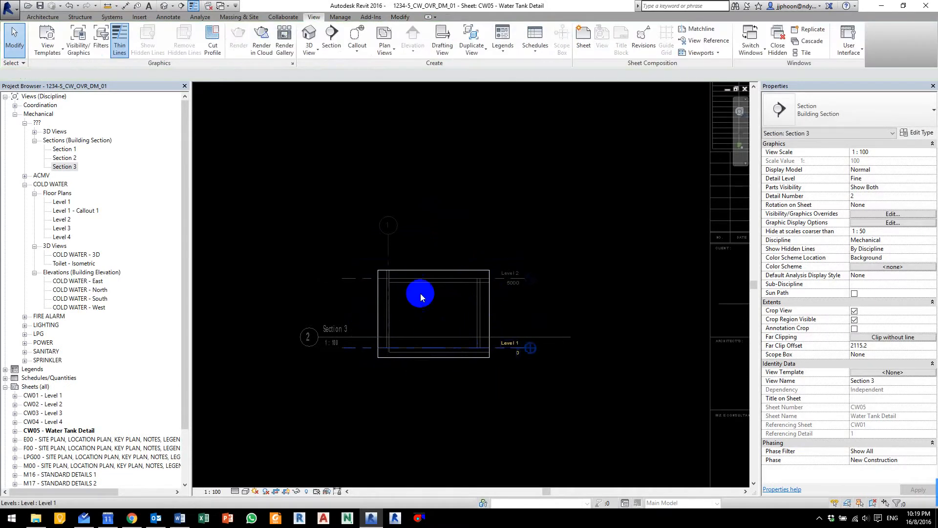
Step: Set the Section 3 view scale to 1 : 50 and deactivate the view to return to the sheet
{"action": "scroll", "coordinate": [498, 266], "scroll_direction": "down", "scroll_amount": 2}
{"action": "scroll", "coordinate": [405, 312], "scroll_direction": "up", "scroll_amount": 3}
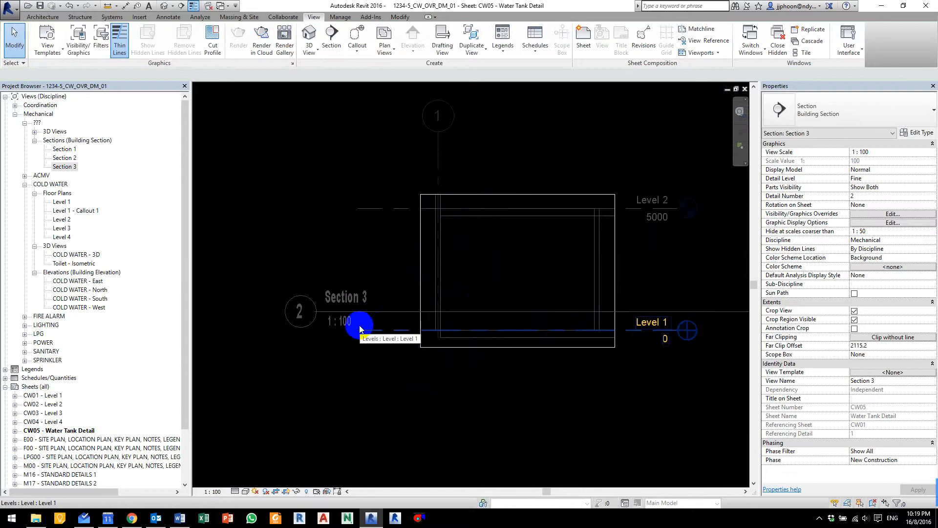
{"action": "scroll", "coordinate": [334, 327], "scroll_direction": "down", "scroll_amount": 1}
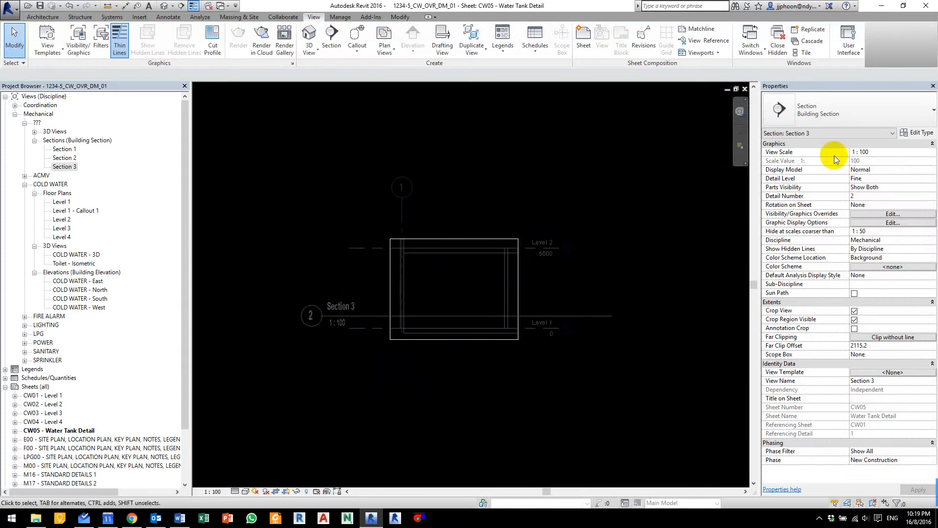
{"action": "left_click", "coordinate": [932, 152]}
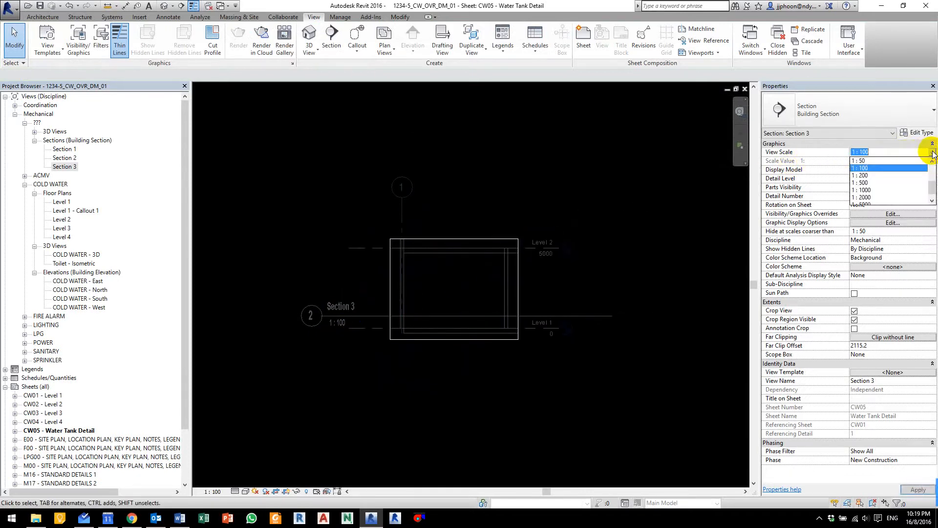
{"action": "left_click", "coordinate": [862, 161]}
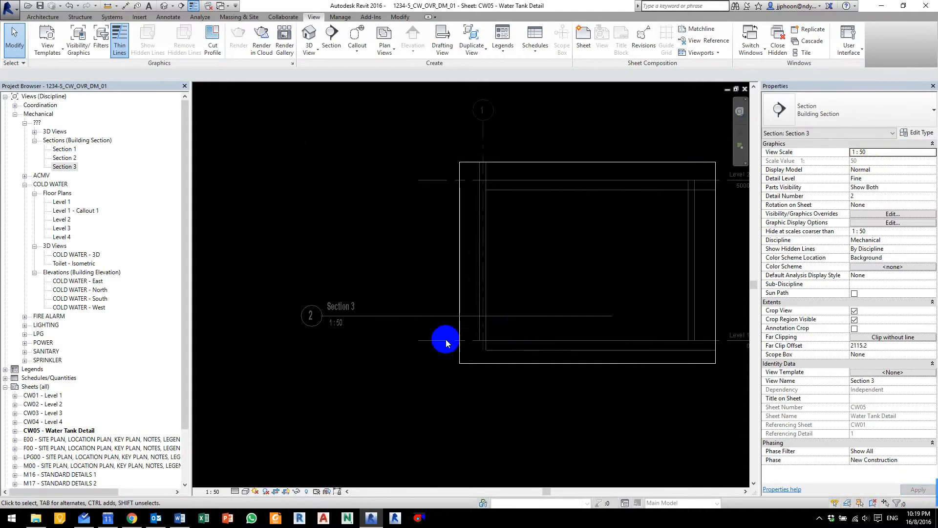
{"action": "scroll", "coordinate": [474, 352], "scroll_direction": "down", "scroll_amount": 5}
{"action": "middle_click_drag", "start_coordinate": [462, 339], "coordinate": [615, 210]}
{"action": "scroll", "coordinate": [544, 261], "scroll_direction": "down", "scroll_amount": 1}
{"action": "middle_click_drag", "start_coordinate": [543, 262], "coordinate": [513, 282]}
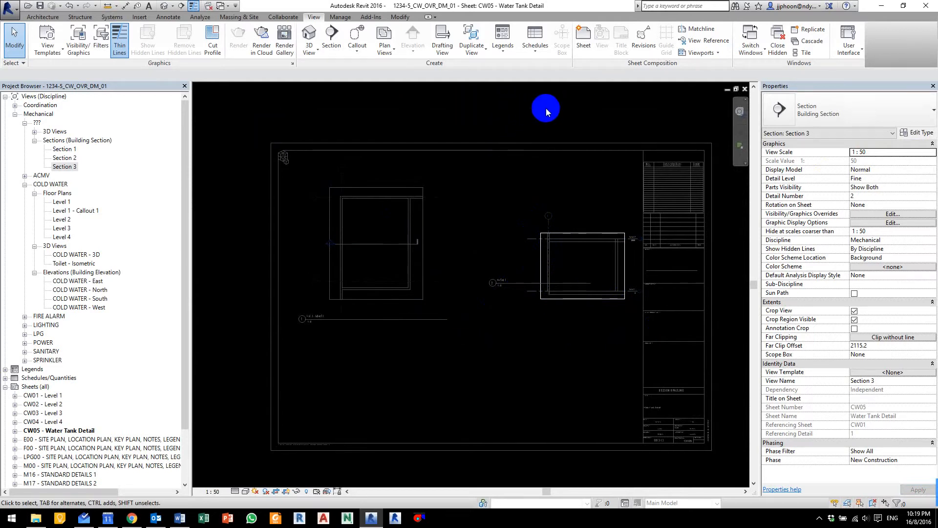
{"action": "double_click", "coordinate": [540, 111]}
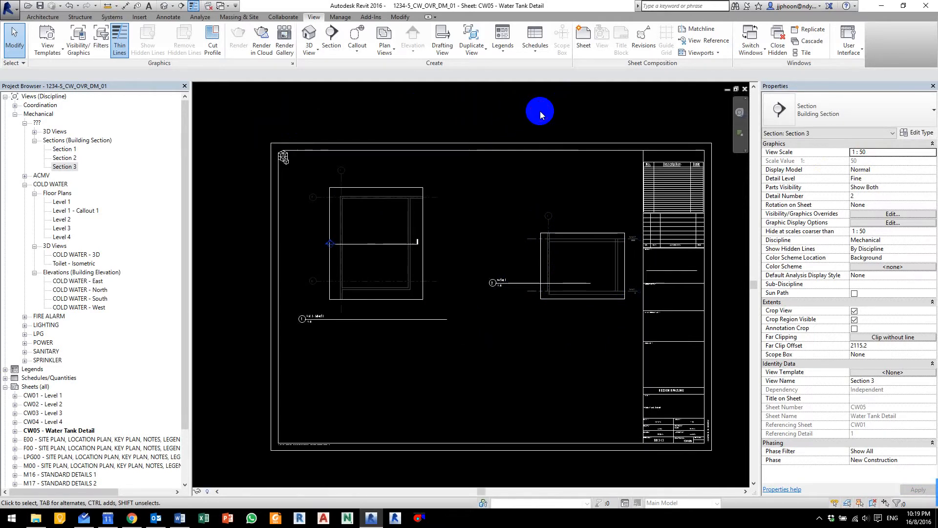
Step: Move the Section 3 title directly beneath its view, and shift the viewport closer to the callout plan
{"action": "left_click", "coordinate": [505, 286]}
{"action": "left_click_drag", "start_coordinate": [499, 287], "coordinate": [549, 306]}
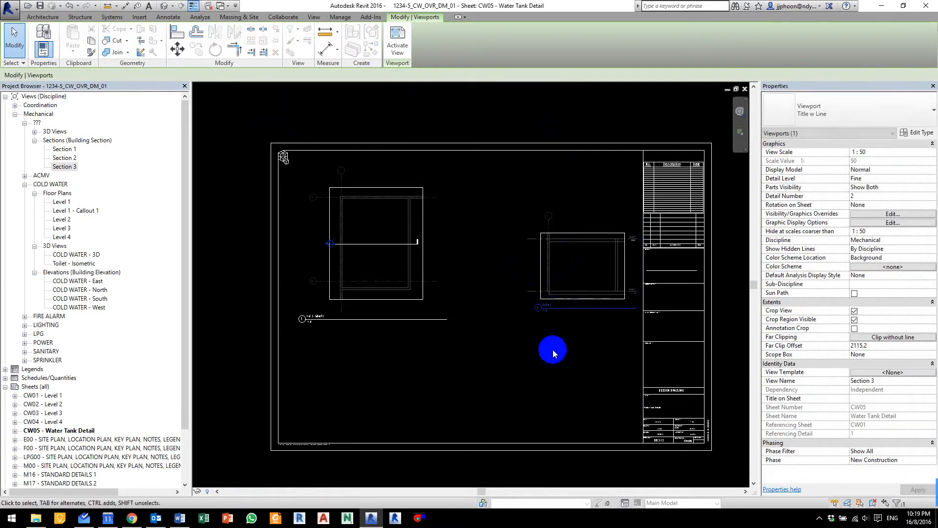
{"action": "left_click", "coordinate": [559, 391]}
{"action": "left_click_drag", "start_coordinate": [577, 267], "coordinate": [538, 255]}
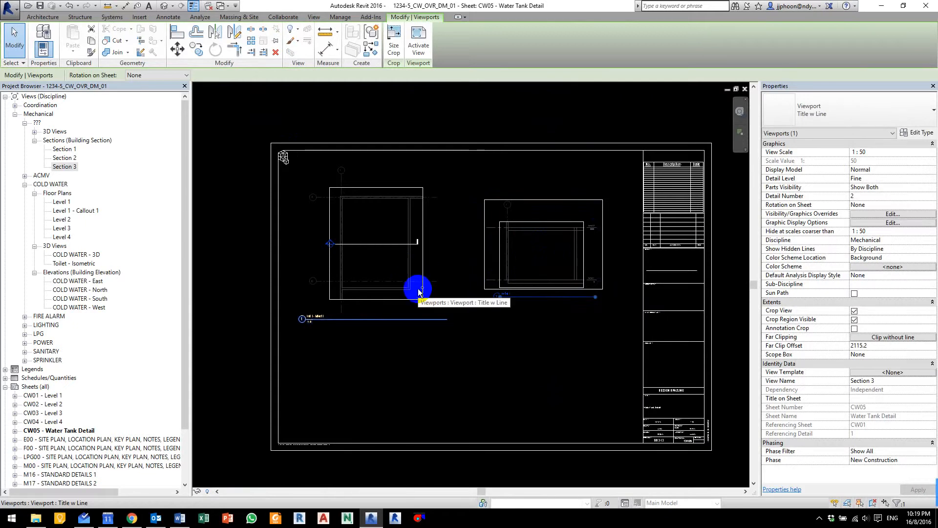
Step: Move the Level 1 - Callout 1 view title slightly up and to the right, closer beneath its plan
{"action": "key", "text": "ctrl+F11"}
{"action": "mouse_move", "coordinate": [326, 319]}
{"action": "left_mouse_down"}
{"action": "mouse_move", "coordinate": [356, 307]}
{"action": "mouse_move", "coordinate": [336, 306]}
{"action": "left_mouse_up"}
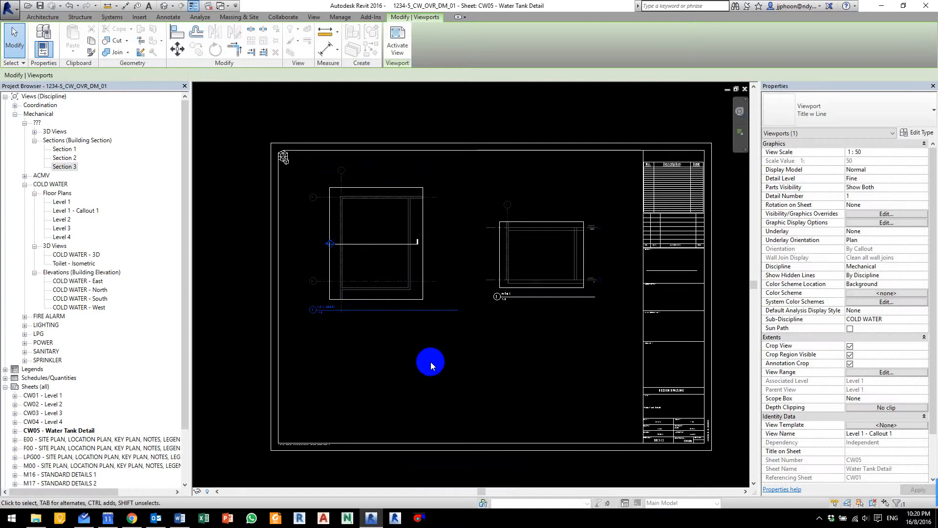
{"action": "left_click", "coordinate": [430, 362]}
Step: Rename the Level 1 - Callout 1 view title on the sheet to GROUND FLOOR PUMP ROOM - PLAN VIEW
{"action": "scroll", "coordinate": [471, 306], "scroll_direction": "up", "scroll_amount": 4}
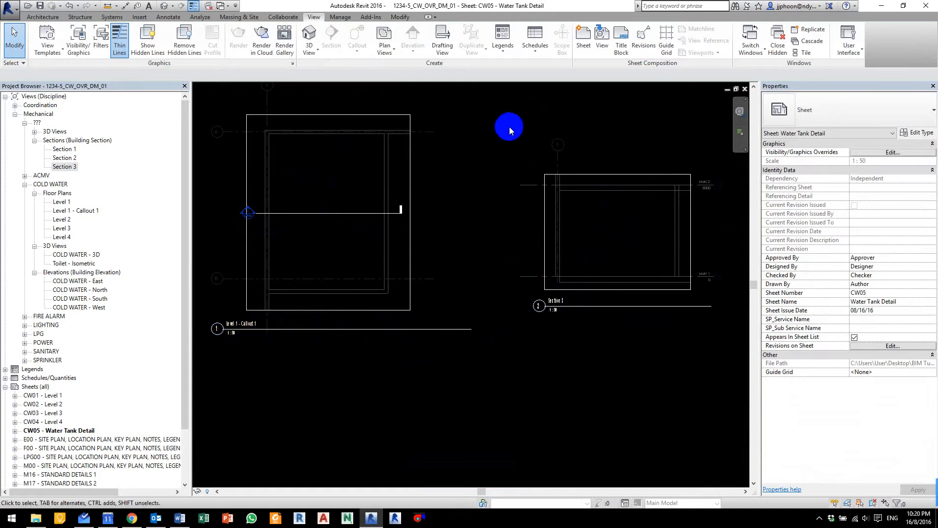
{"action": "left_click", "coordinate": [369, 202]}
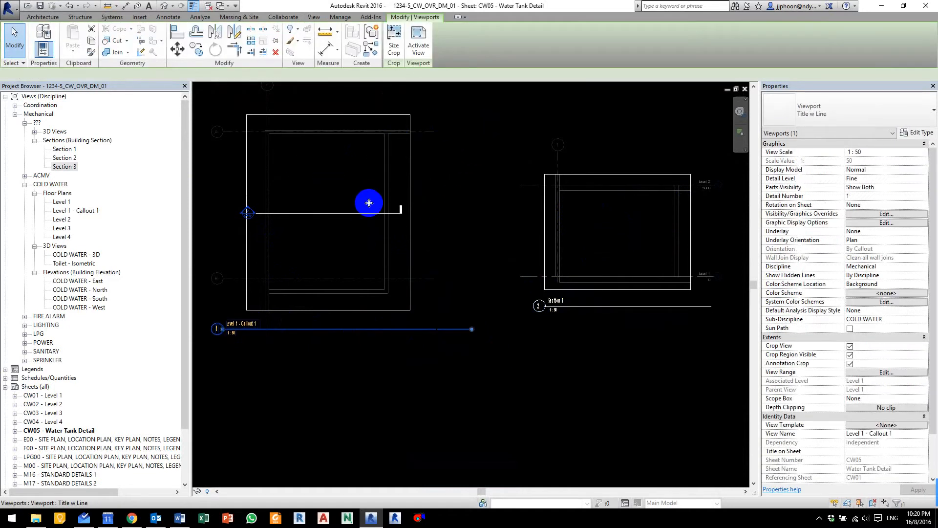
{"action": "left_click", "coordinate": [242, 325]}
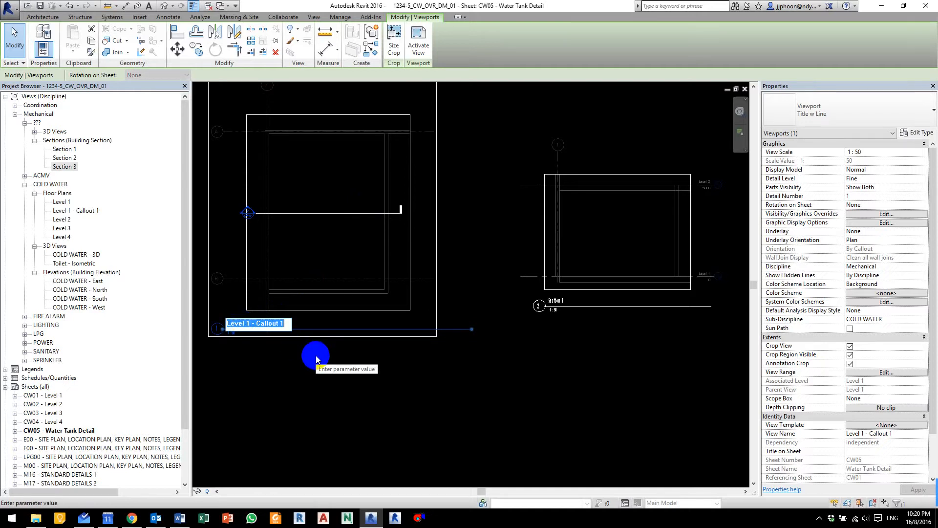
{"action": "key", "text": "Caps_Lock"}
{"action": "type", "text": "GROUND"}
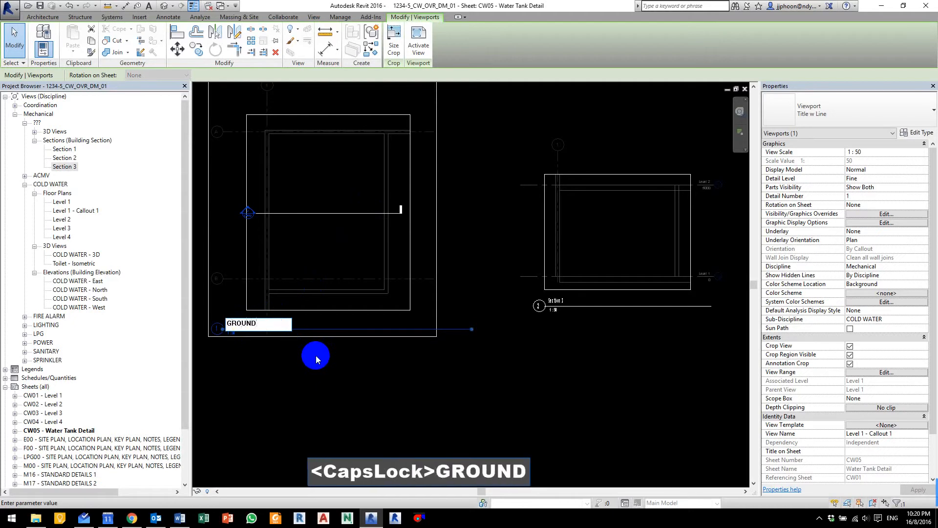
{"action": "type", "text": " FLOOR "}
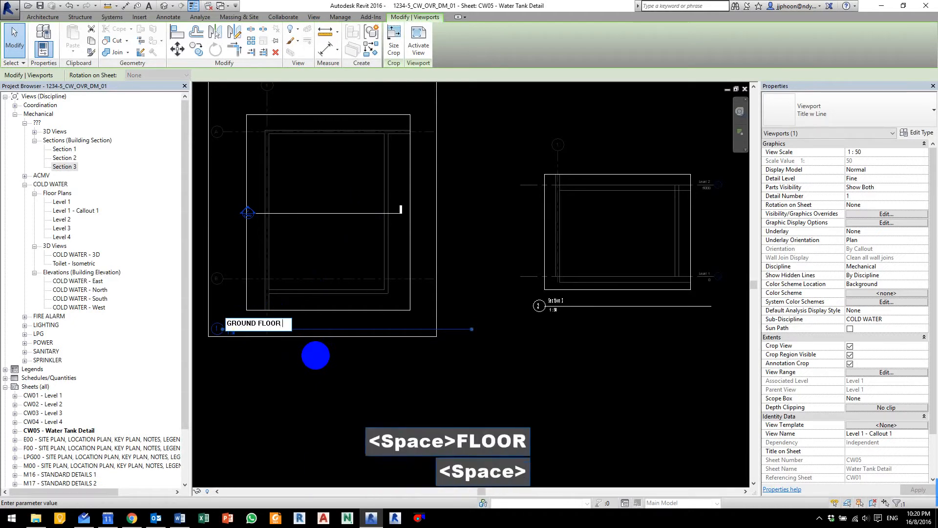
{"action": "type", "text": "PUMP ROOM - "}
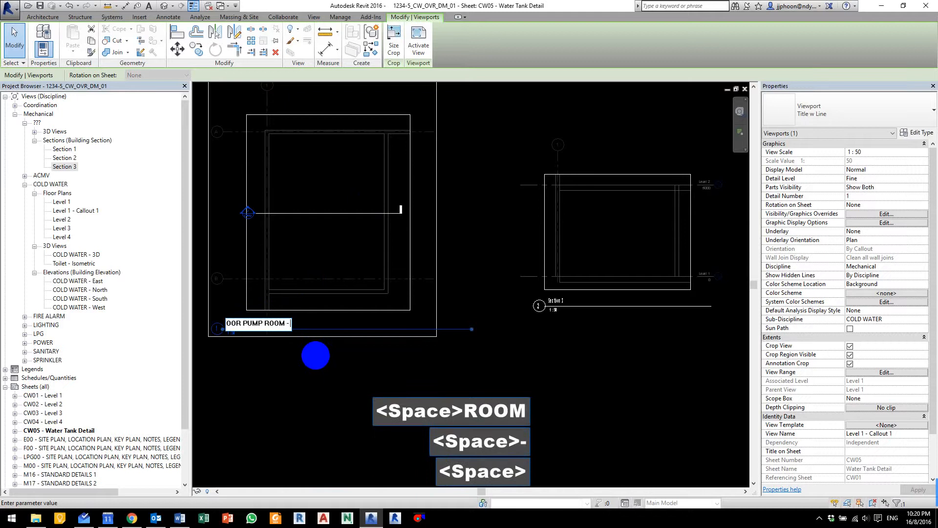
{"action": "type", "text": "P"}
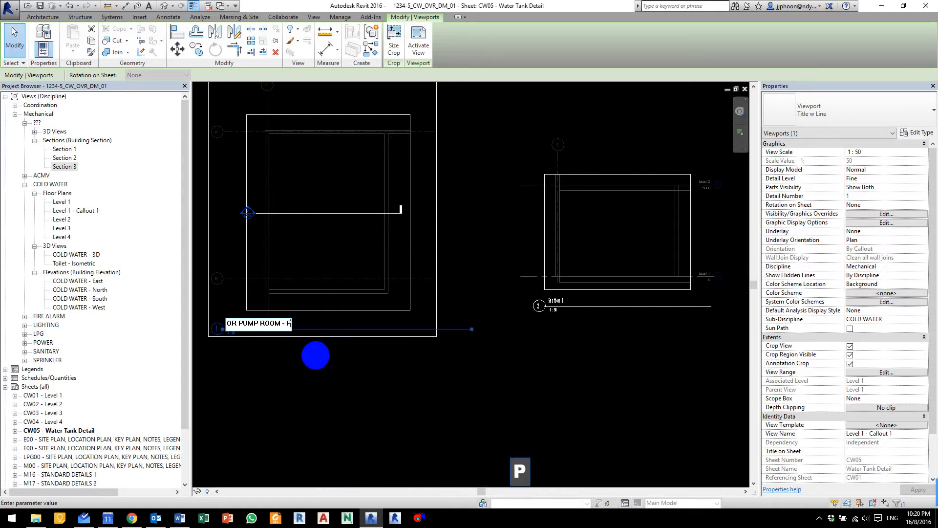
{"action": "type", "text": "LAN VIEW"}
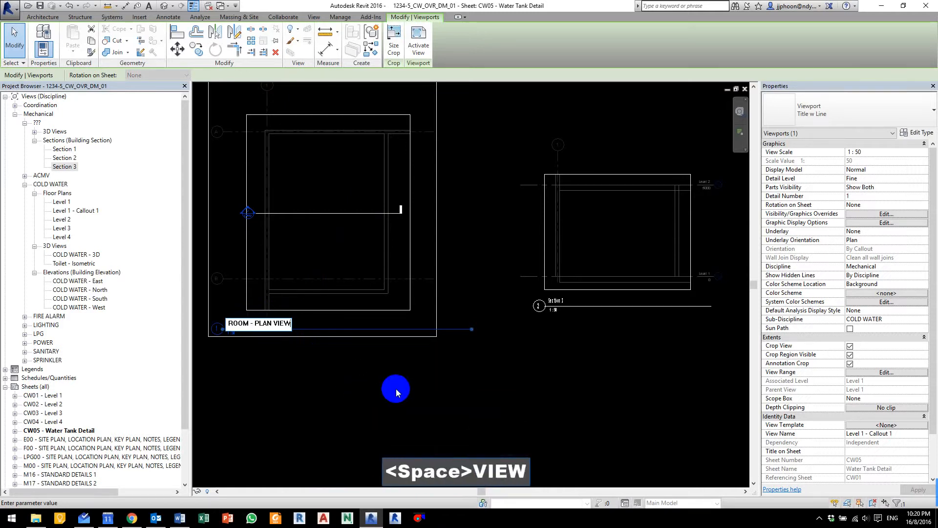
{"action": "left_click", "coordinate": [396, 390]}
Step: Rename the Section 3 view title on the sheet to GROUND FLOOR PUMP ROOM - FRONT VIEW
{"action": "left_click", "coordinate": [615, 235]}
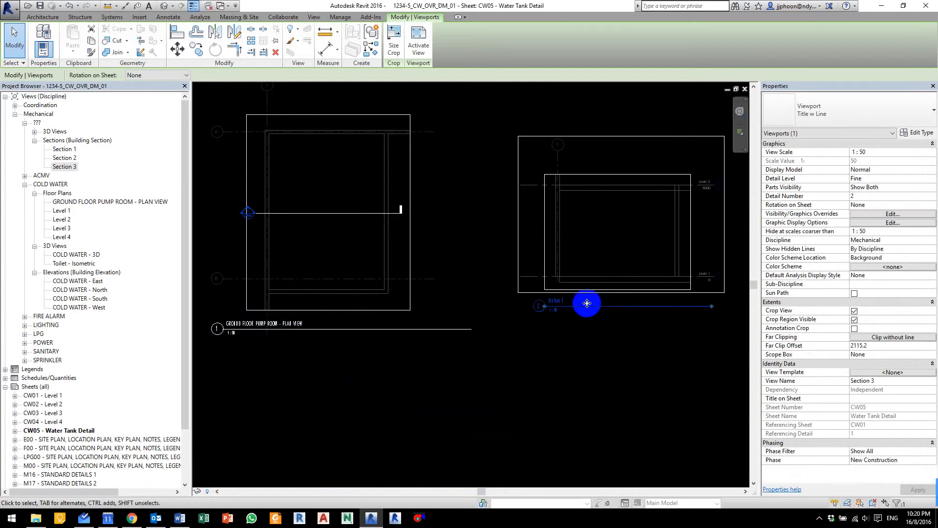
{"action": "left_click", "coordinate": [562, 303]}
{"action": "type", "text": "GROUD"}
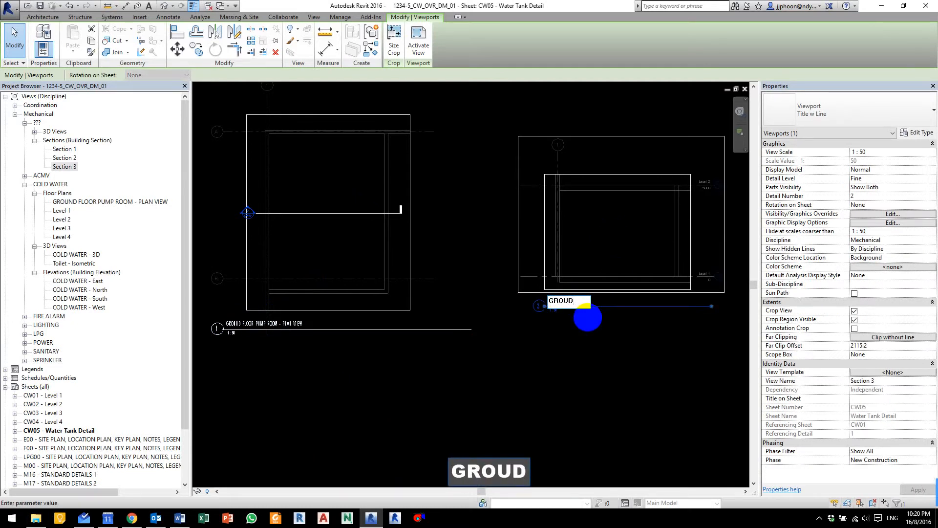
{"action": "key", "text": "BackSpace"}
{"action": "type", "text": "ND FL"}
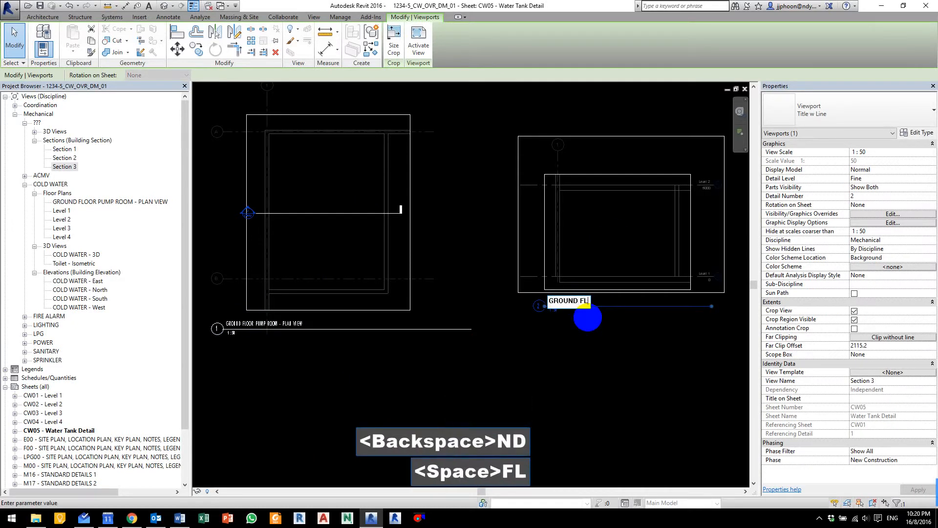
{"action": "type", "text": "OOR PUMP"}
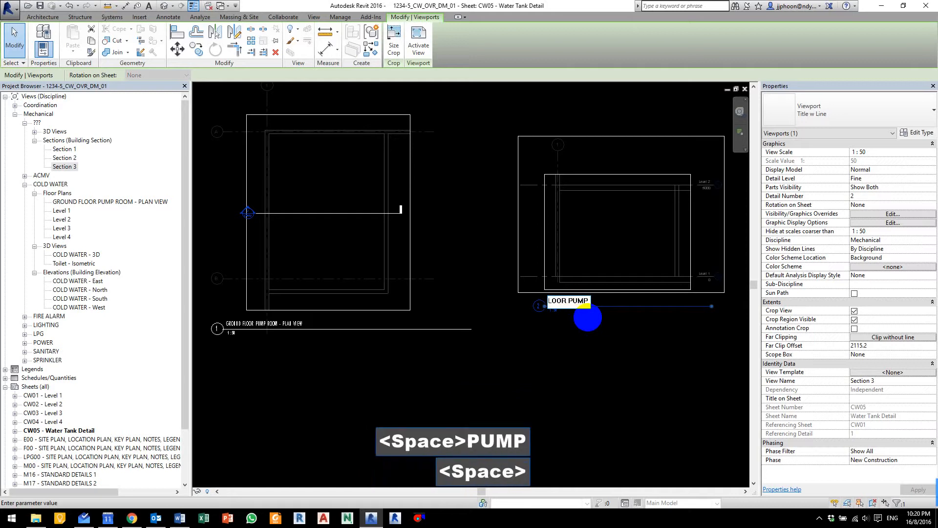
{"action": "type", "text": " ROOM -"}
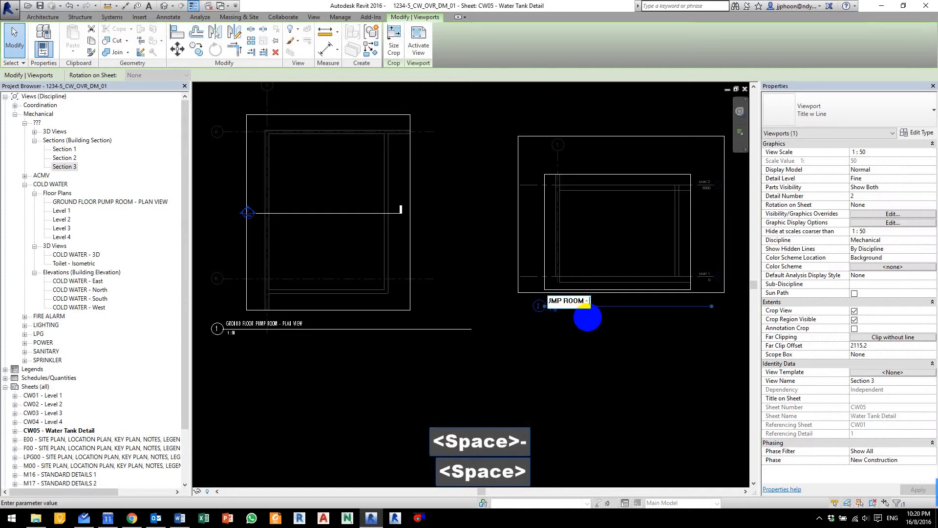
{"action": "type", "text": " FRONT VIEW"}
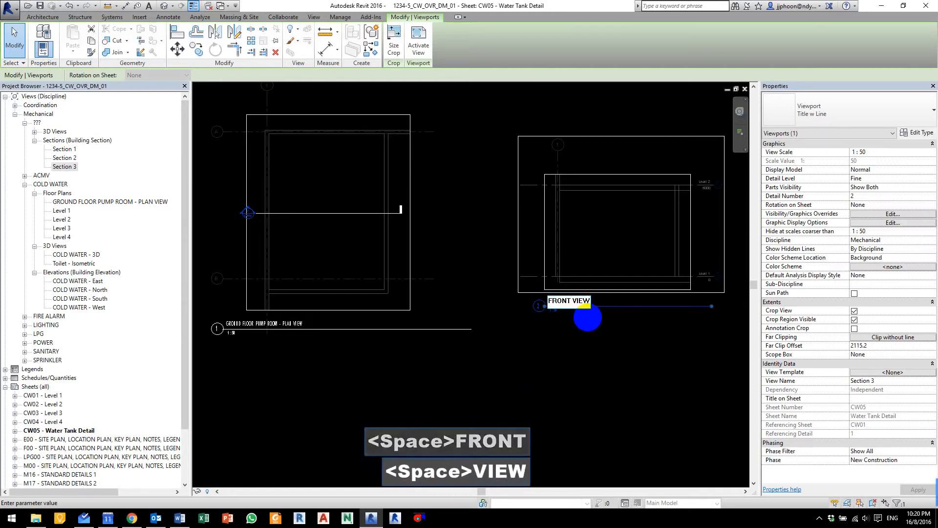
{"action": "key", "text": "Return"}
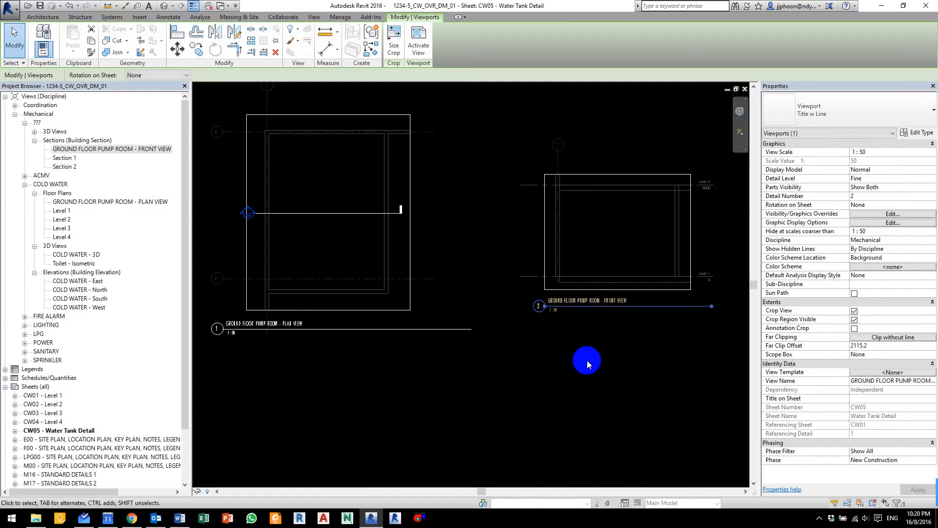
{"action": "key", "text": "ctrl+F11"}
Step: Place the Water Tank (RC) Legend on the sheet in the empty area below the plan and front views
{"action": "middle_click_drag", "start_coordinate": [484, 375], "coordinate": [459, 215]}
{"action": "scroll", "coordinate": [459, 215], "scroll_direction": "down", "scroll_amount": 1}
{"action": "middle_click_drag", "start_coordinate": [478, 275], "coordinate": [514, 351]}
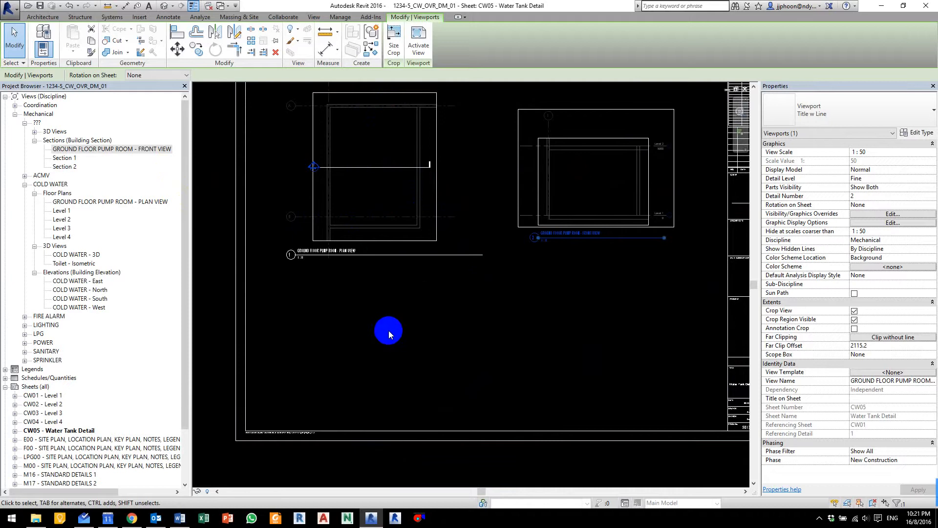
{"action": "left_click", "coordinate": [6, 370]}
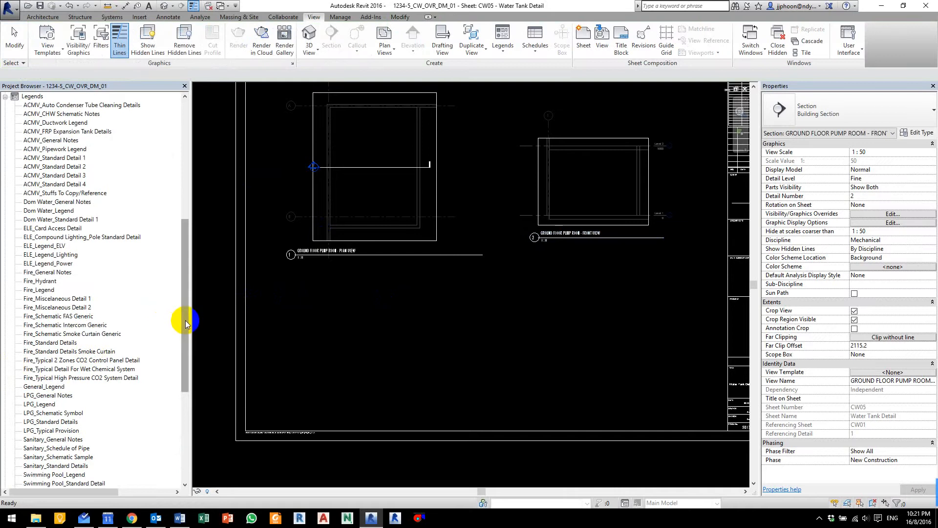
{"action": "left_click_drag", "start_coordinate": [186, 321], "coordinate": [187, 416]}
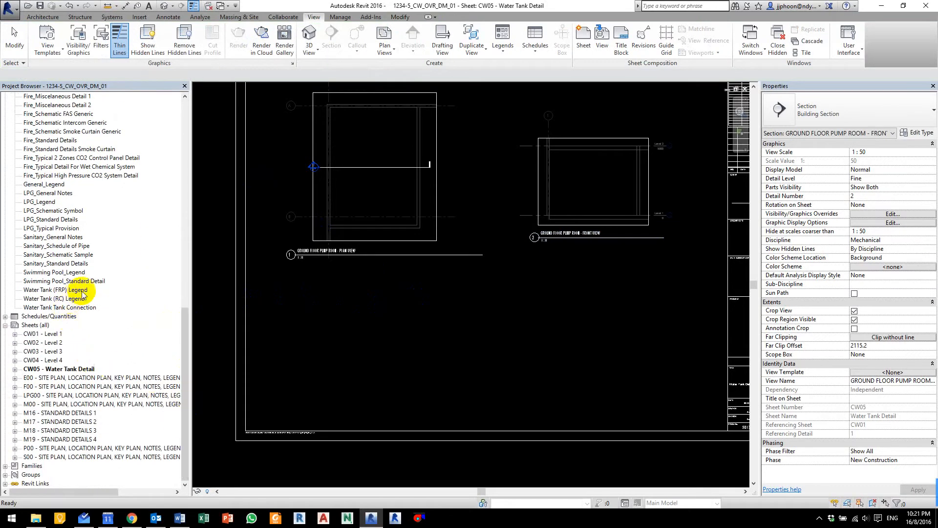
{"action": "left_click", "coordinate": [50, 299]}
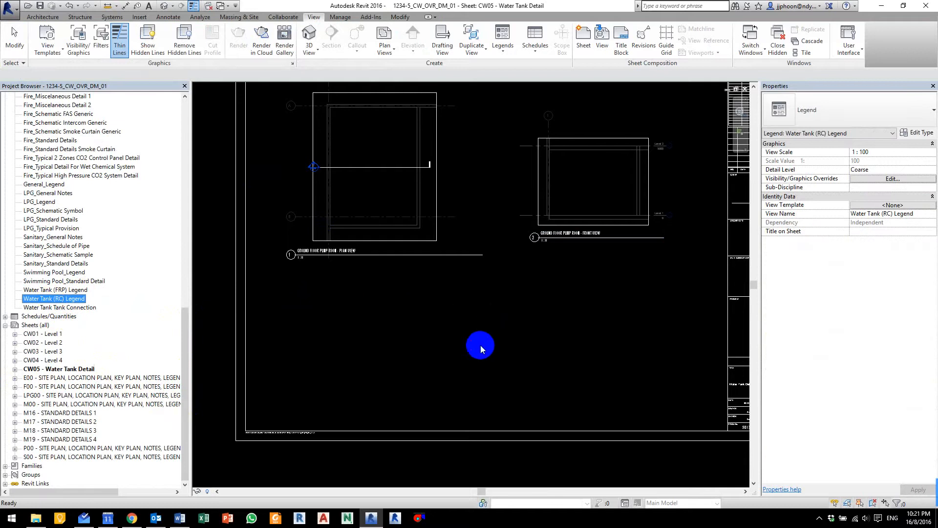
{"action": "left_click_drag", "start_coordinate": [480, 345], "coordinate": [500, 335]}
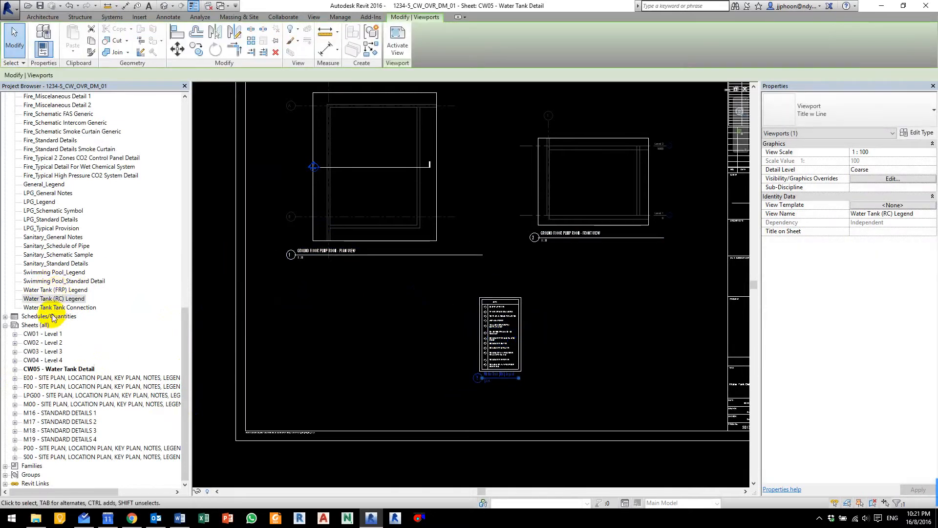
Step: Place the Water Tank Tank Connection legend on the sheet to the right of the RC legend, below the front view
{"action": "left_click_drag", "start_coordinate": [51, 312], "coordinate": [575, 326]}
{"action": "left_click_drag", "start_coordinate": [647, 335], "coordinate": [645, 334]}
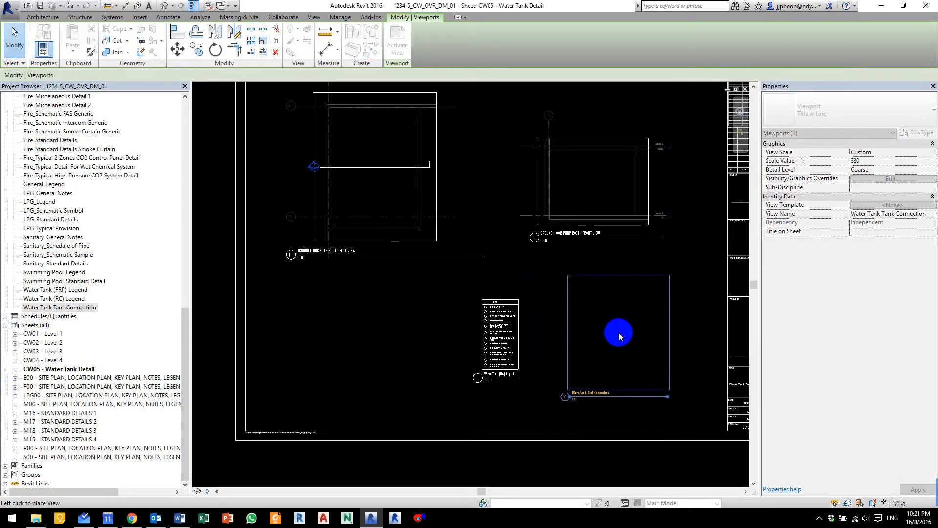
{"action": "left_click", "coordinate": [618, 333]}
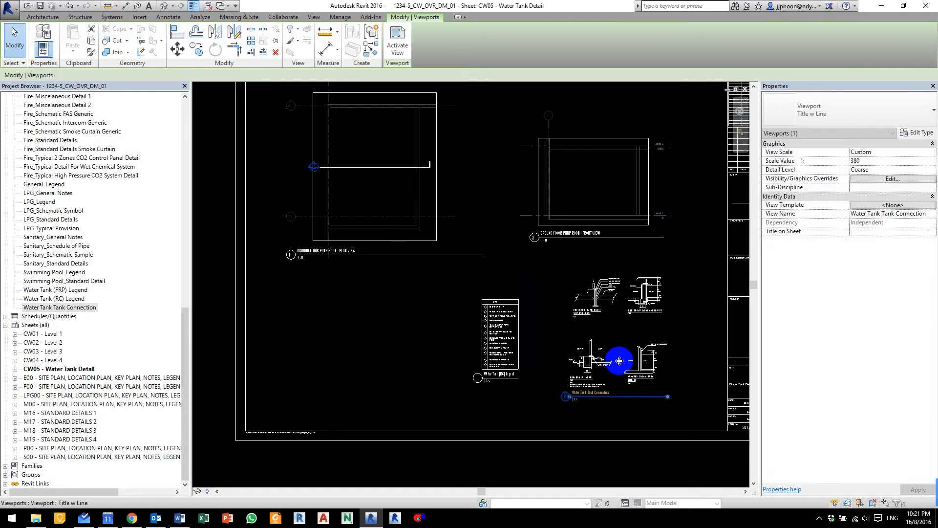
{"action": "left_click", "coordinate": [552, 476]}
Step: Set the viewport type of both the Water Tank (RC) Legend and the Water Tank Tank Connection legend to No Title
{"action": "scroll", "coordinate": [653, 390], "scroll_direction": "up", "scroll_amount": 3}
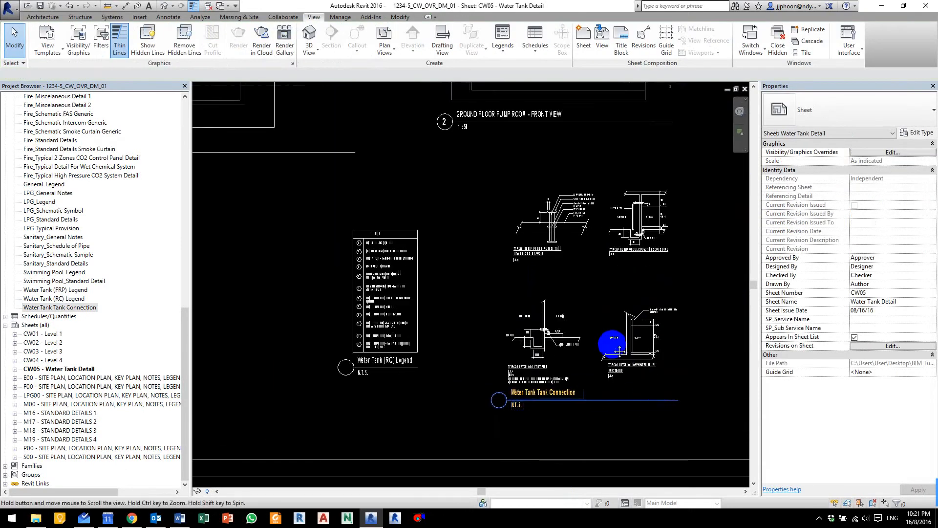
{"action": "middle_click_drag", "start_coordinate": [619, 350], "coordinate": [609, 346]}
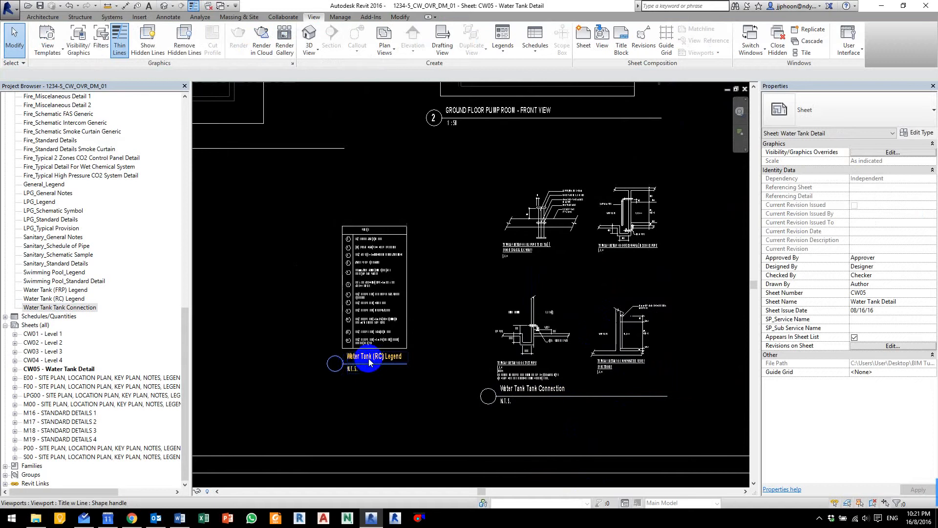
{"action": "left_click", "coordinate": [375, 277]}
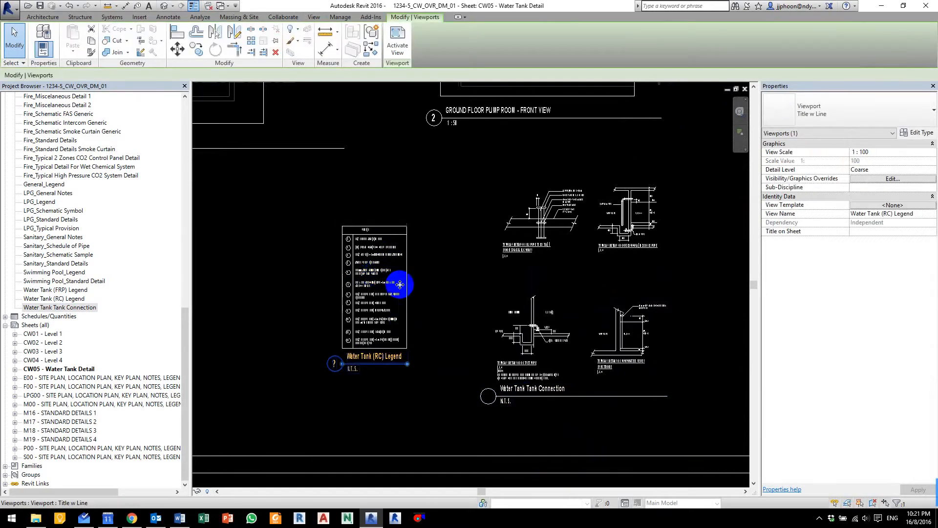
{"action": "left_click", "coordinate": [880, 107]}
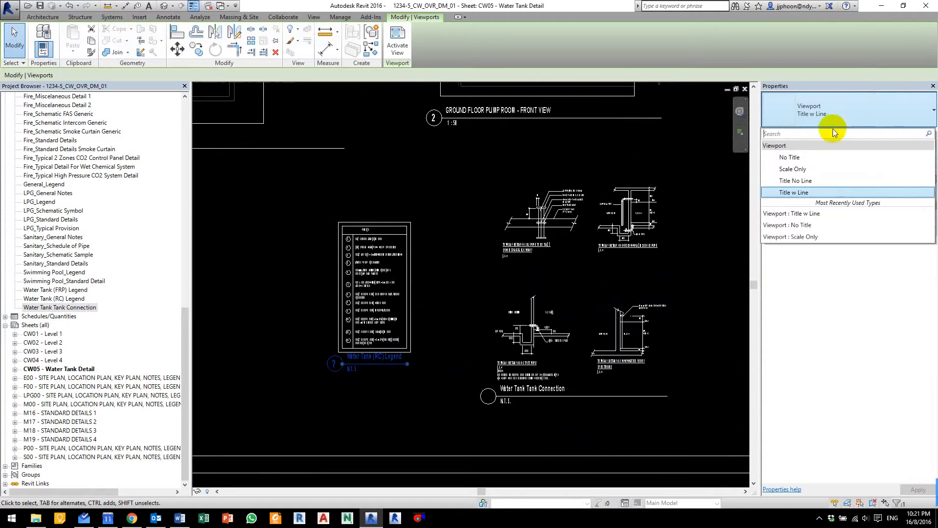
{"action": "left_click", "coordinate": [802, 157]}
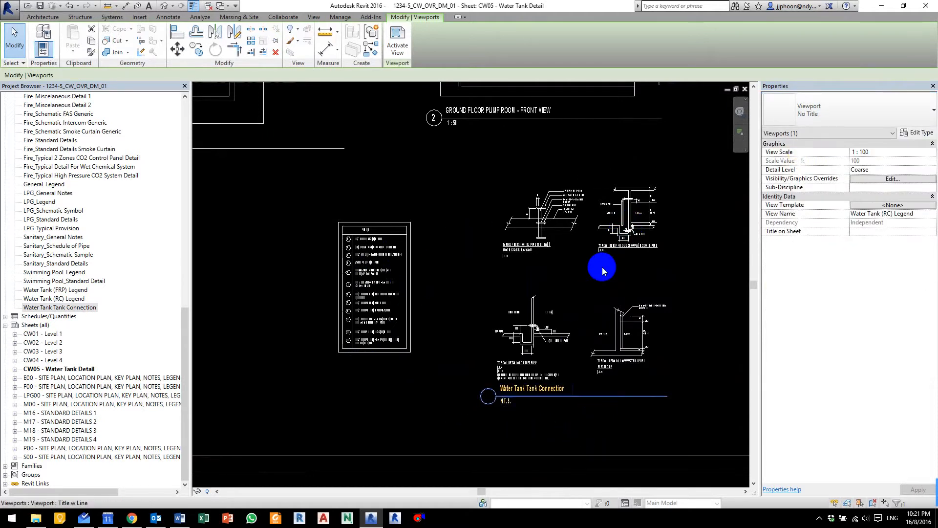
{"action": "left_click", "coordinate": [590, 282]}
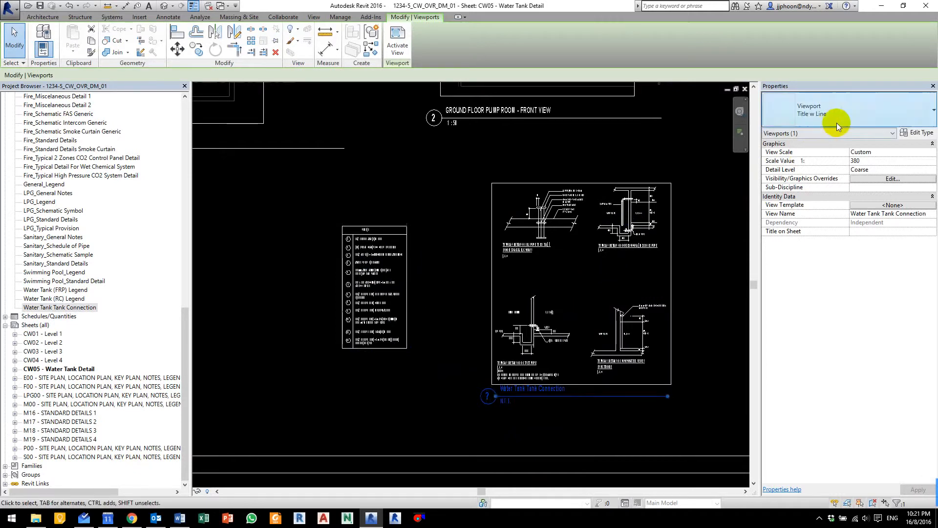
{"action": "left_click", "coordinate": [856, 113]}
{"action": "left_click", "coordinate": [784, 155]}
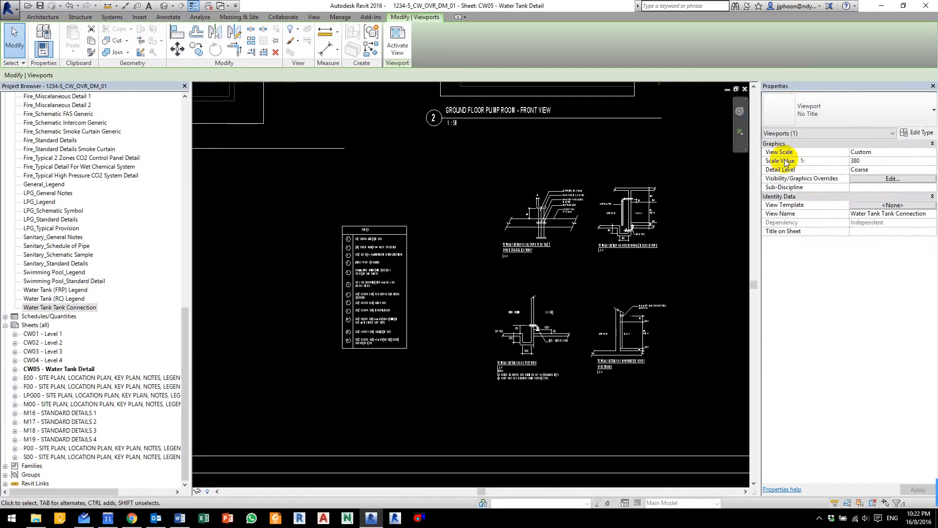
{"action": "key", "text": "ctrl+F11"}
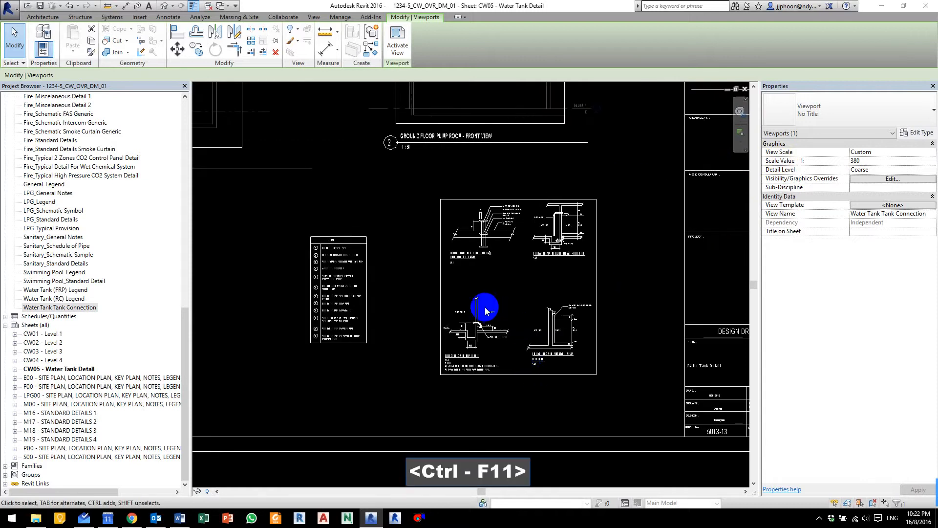
Step: Switch to File Explorer and open the Library folder inside BIM Tutorial Files
{"action": "middle_click_drag", "start_coordinate": [358, 195], "coordinate": [431, 269]}
{"action": "scroll", "coordinate": [432, 250], "scroll_direction": "down", "scroll_amount": 1}
{"action": "scroll", "coordinate": [432, 250], "scroll_direction": "down", "scroll_amount": 2}
{"action": "middle_click_drag", "start_coordinate": [430, 210], "coordinate": [476, 273]}
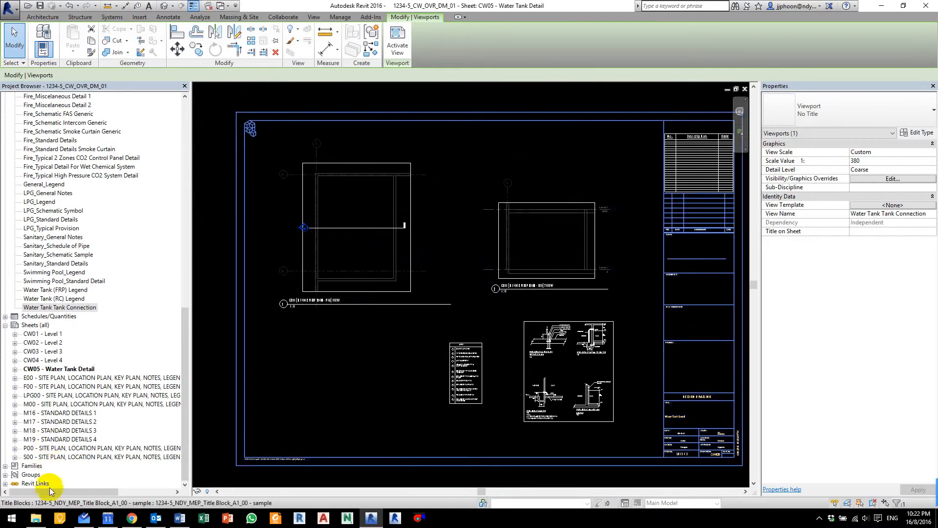
{"action": "left_click", "coordinate": [36, 518]}
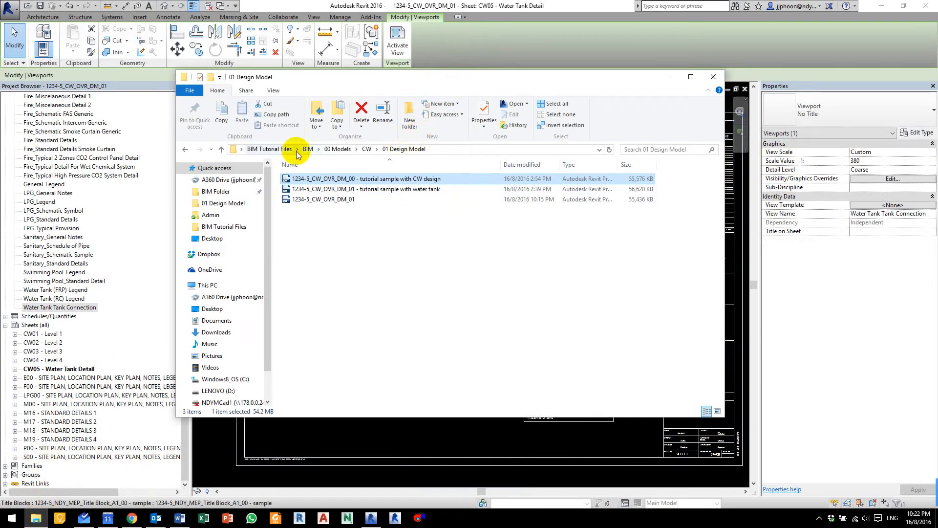
{"action": "left_click", "coordinate": [270, 149]}
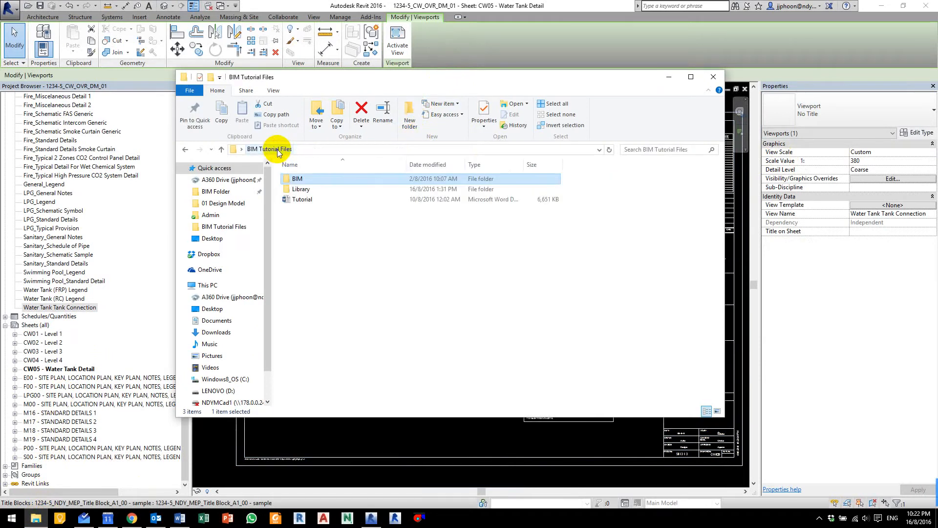
{"action": "left_click", "coordinate": [312, 225]}
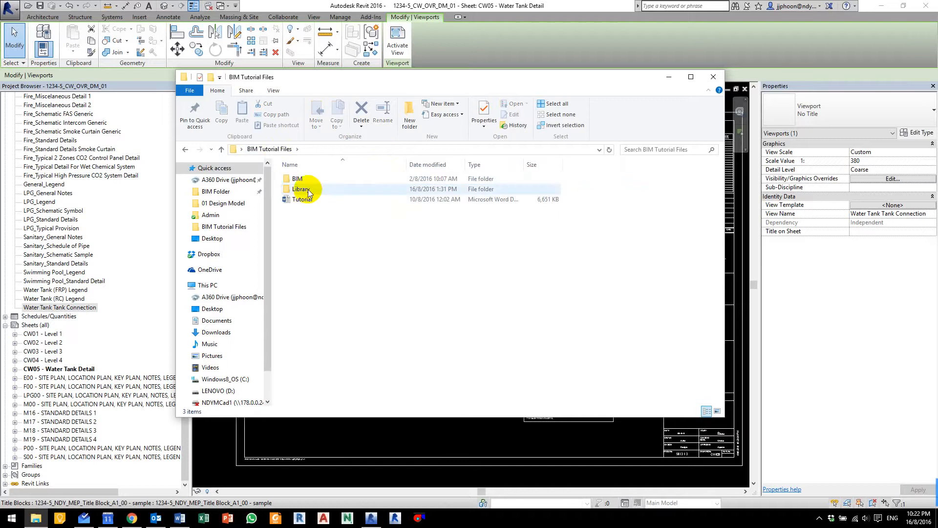
{"action": "left_click_drag", "start_coordinate": [386, 80], "coordinate": [474, 70]}
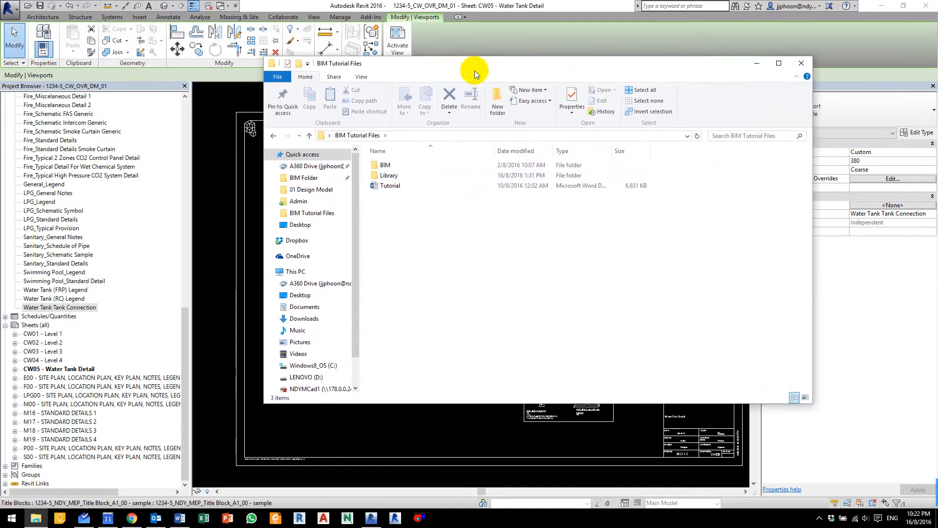
{"action": "double_click", "coordinate": [387, 175]}
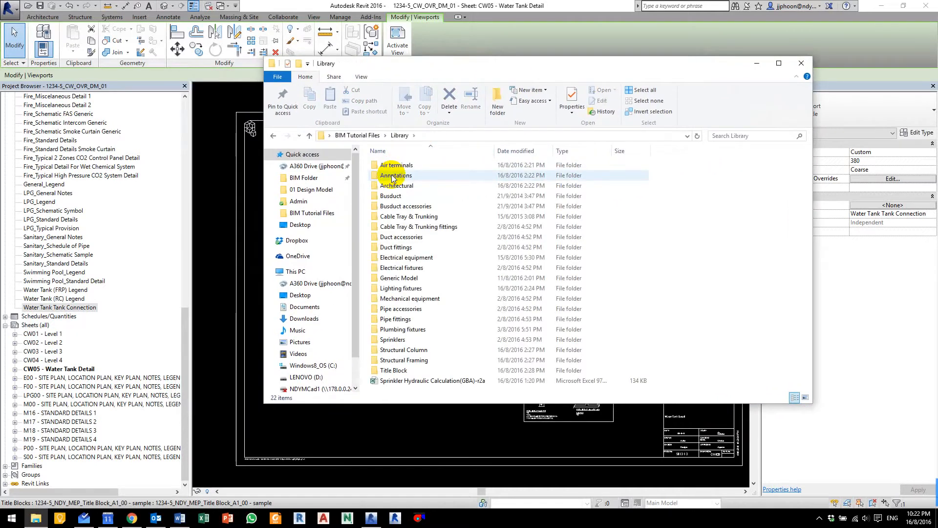
Step: Load the Pump_End Suction_0_0 family from the Library's Mechanical equipment > Pumps folder into the Revit project
{"action": "double_click", "coordinate": [423, 299]}
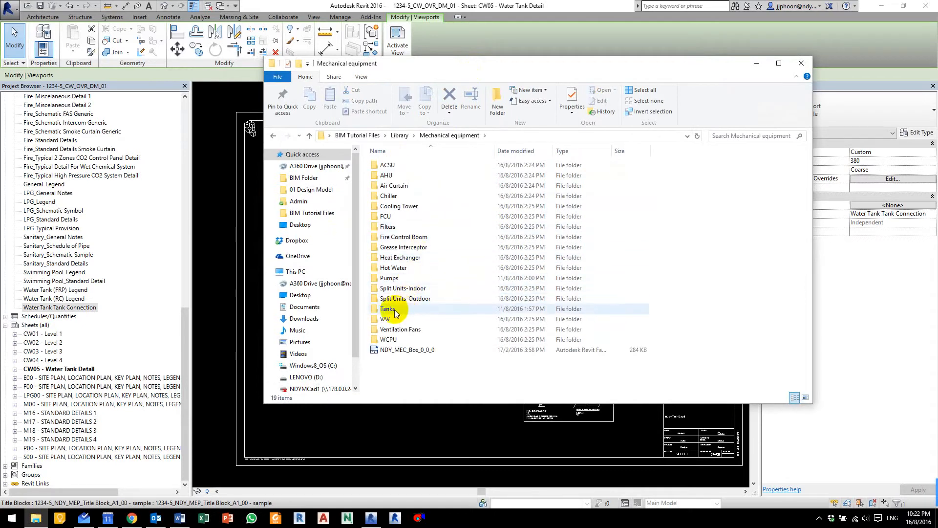
{"action": "double_click", "coordinate": [391, 278]}
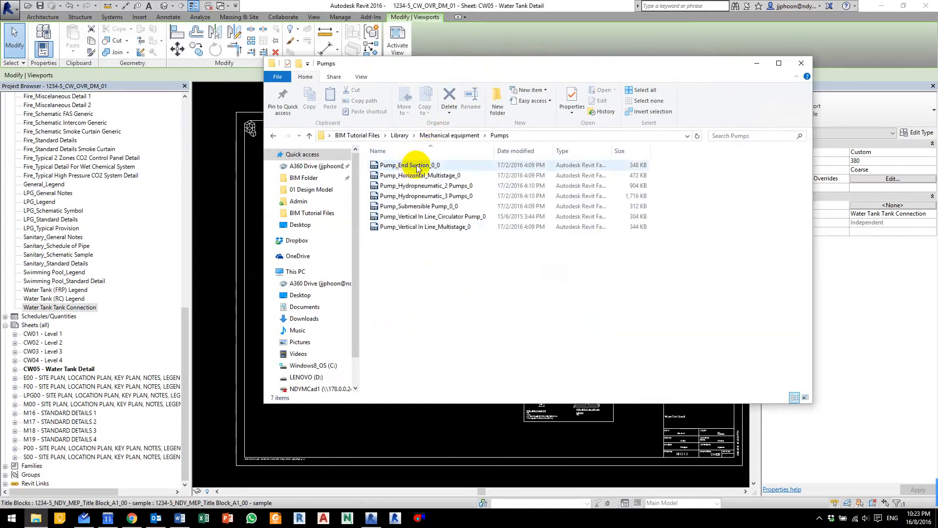
{"action": "left_click_drag", "start_coordinate": [415, 168], "coordinate": [218, 204]}
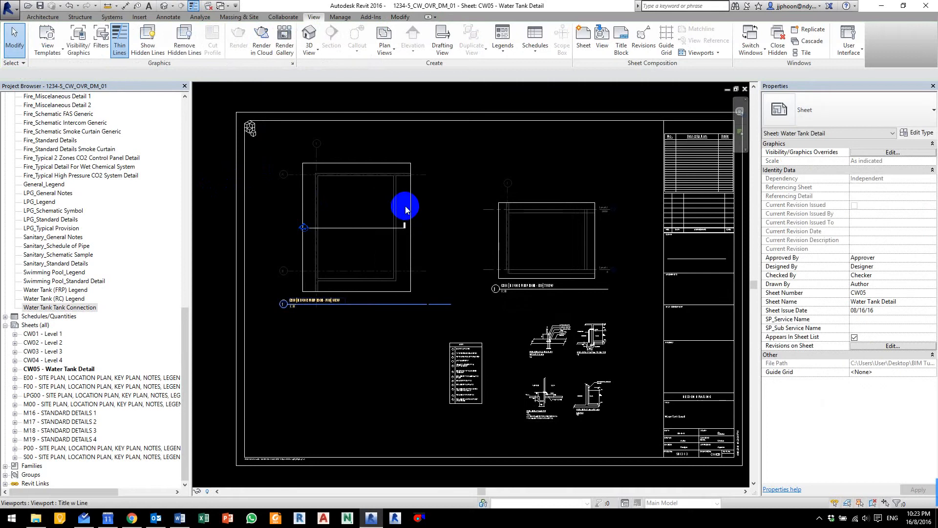
Step: Load the Water Tank_Rectangular_RC-left and Water Tank_Rectangular_RC-right families from the Mechanical equipment > Tanks folder into the Revit project
{"action": "key", "text": "alt+Tab"}
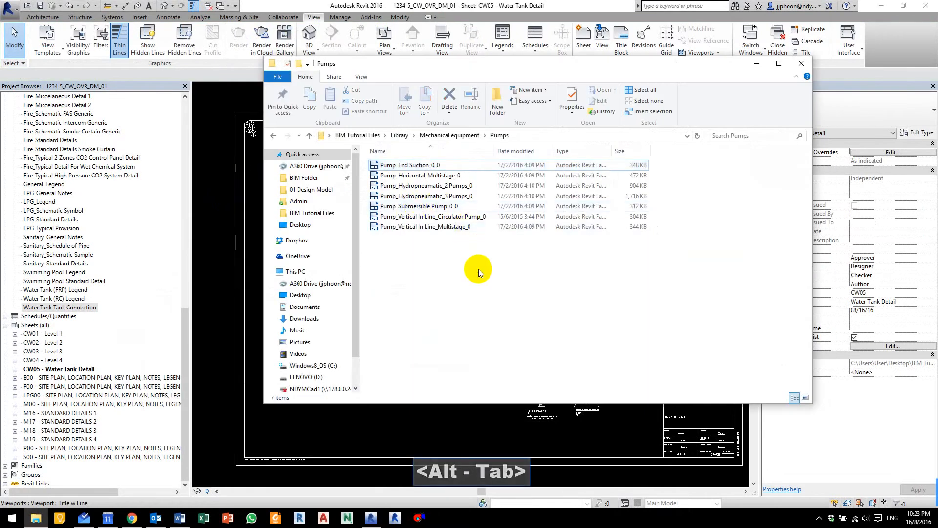
{"action": "key", "text": "BackSpace"}
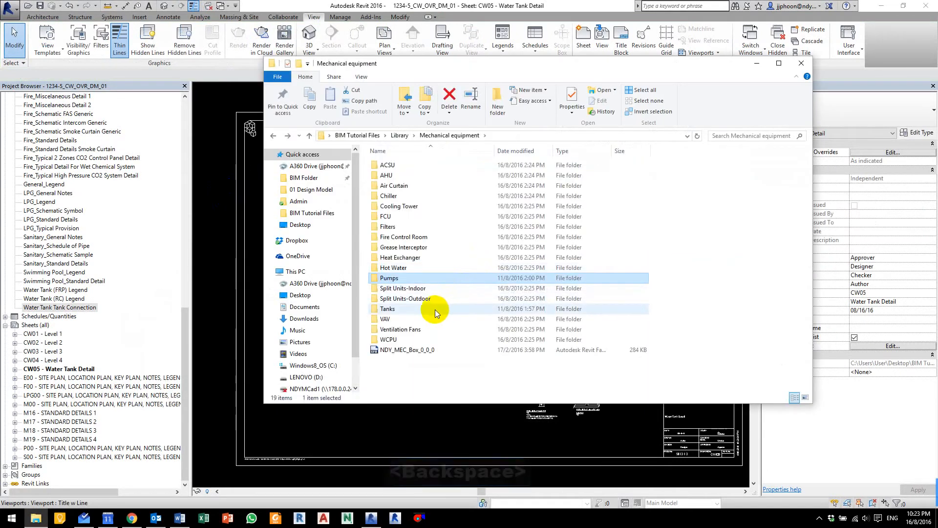
{"action": "left_click", "coordinate": [388, 309]}
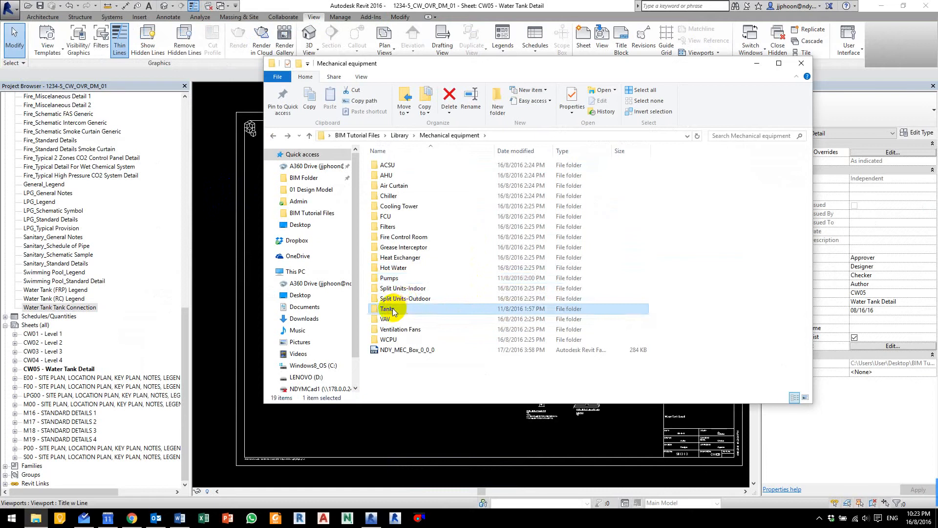
{"action": "double_click", "coordinate": [392, 309]}
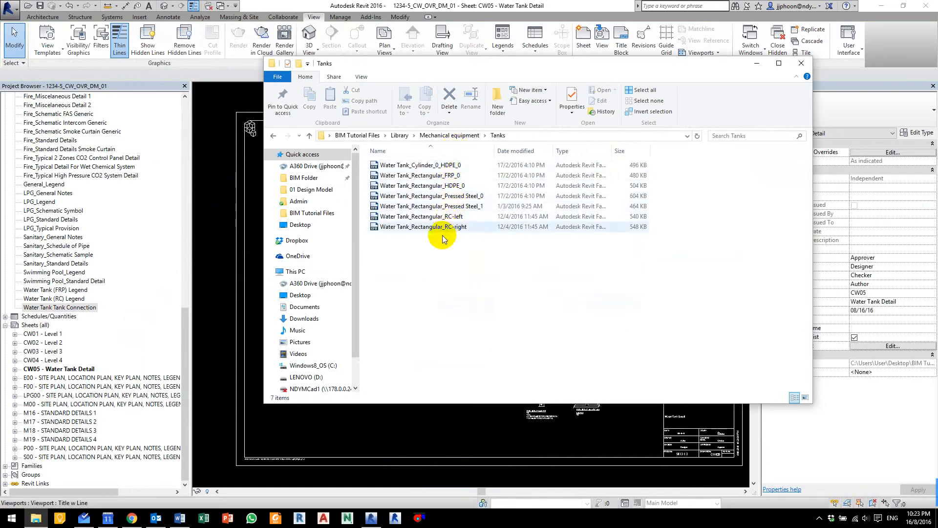
{"action": "left_click_drag", "start_coordinate": [448, 244], "coordinate": [216, 231]}
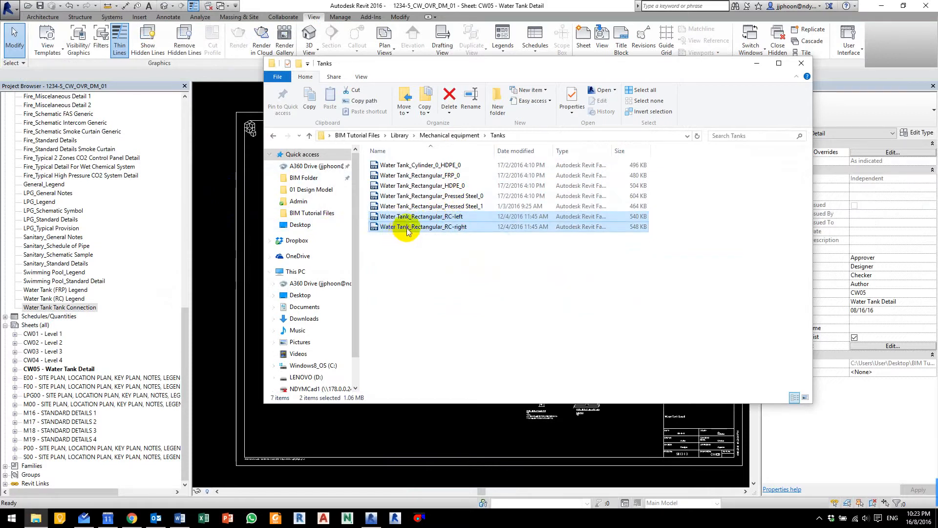
{"action": "left_click", "coordinate": [442, 271]}
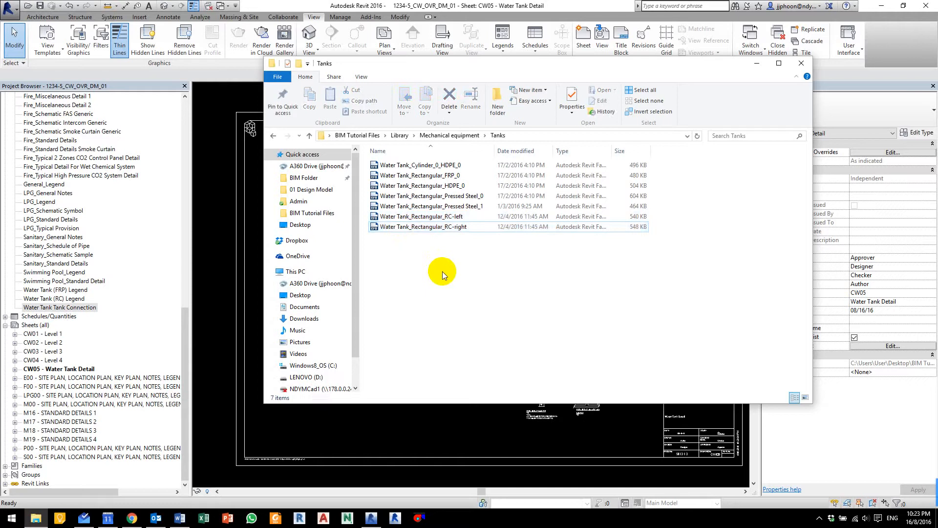
Step: Load the GEN_Plinth family from the Library's Generic Model folder into the Revit project
{"action": "left_click", "coordinate": [444, 136]}
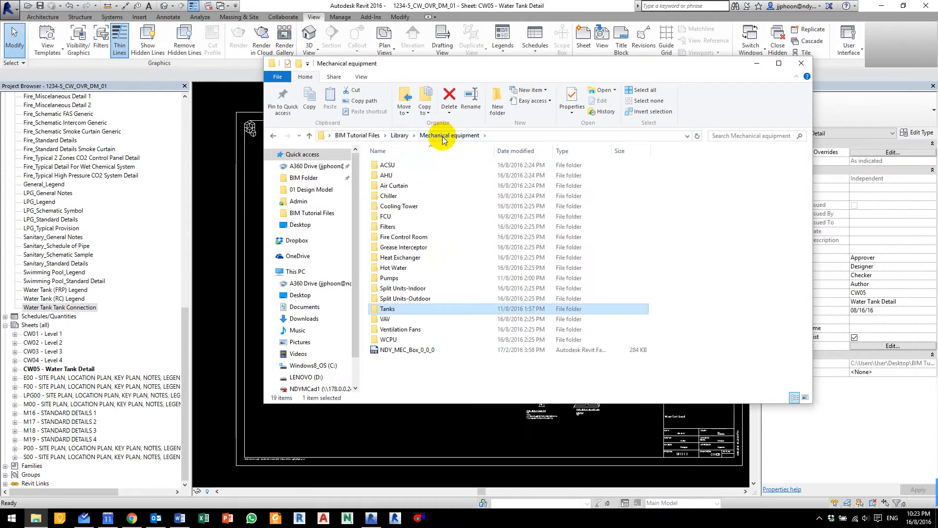
{"action": "key", "text": "ctrl+F11"}
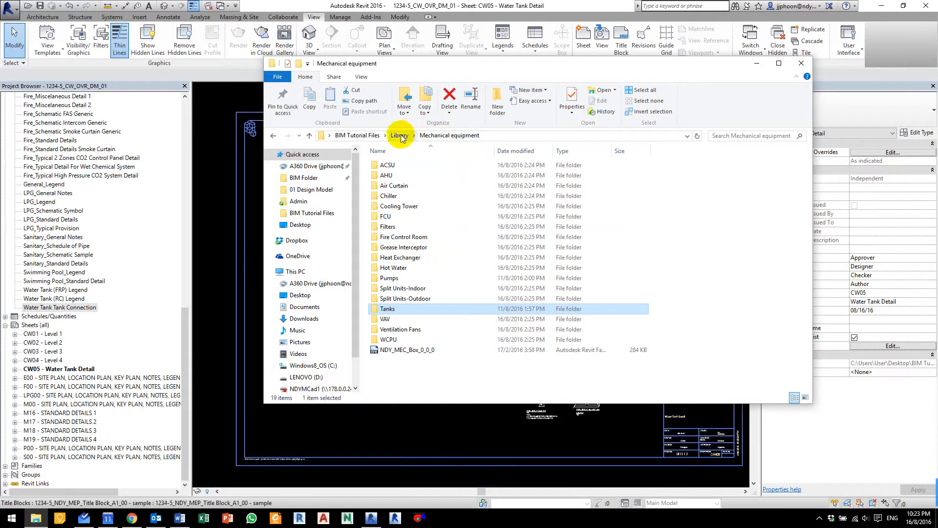
{"action": "left_click", "coordinate": [399, 136]}
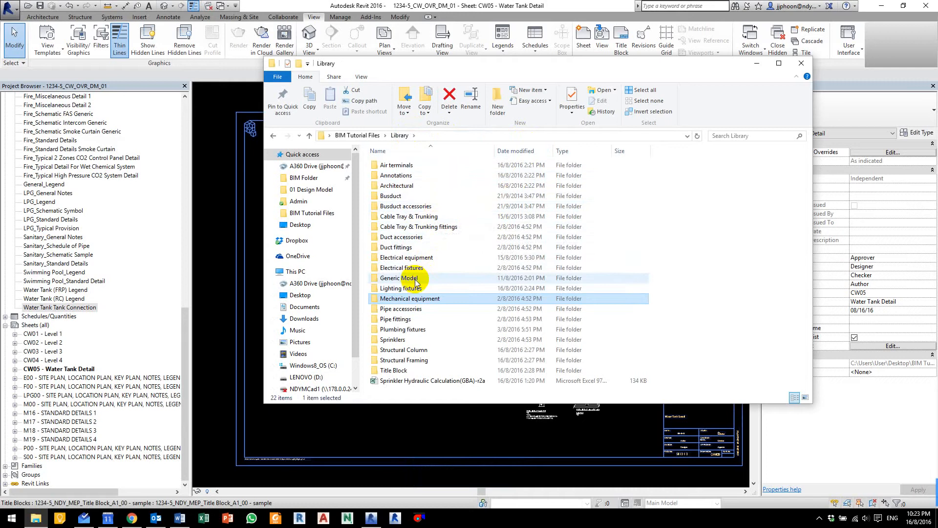
{"action": "double_click", "coordinate": [400, 278]}
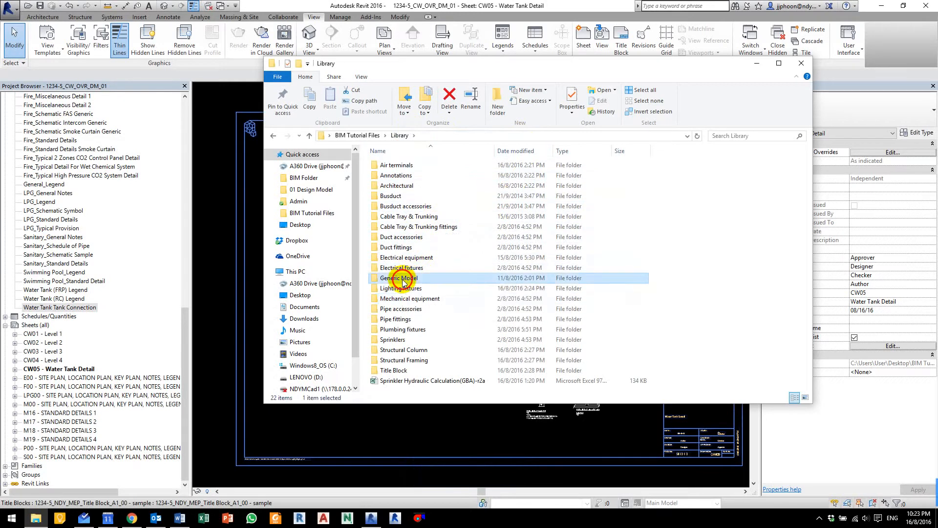
{"action": "left_click_drag", "start_coordinate": [401, 209], "coordinate": [230, 342]}
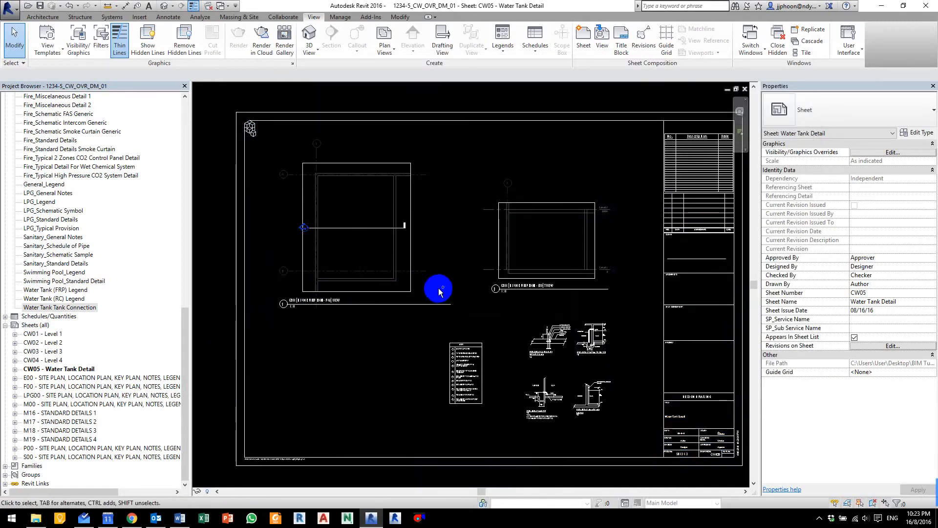
{"action": "key", "text": "ctrl+F11"}
{"action": "key", "text": "alt+Tab"}
{"action": "left_click", "coordinate": [456, 272]}
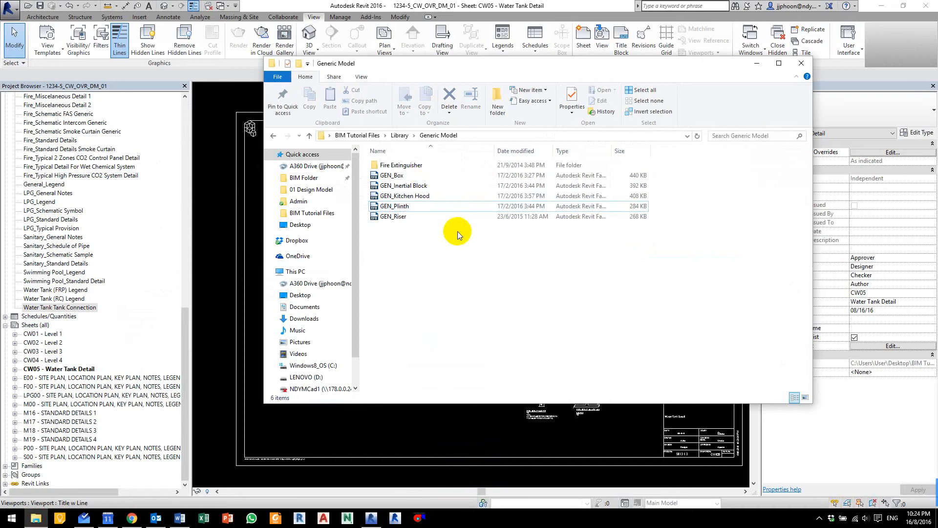
Step: Open the Valves folder under Pipe accessories in the Library
{"action": "left_click", "coordinate": [401, 136]}
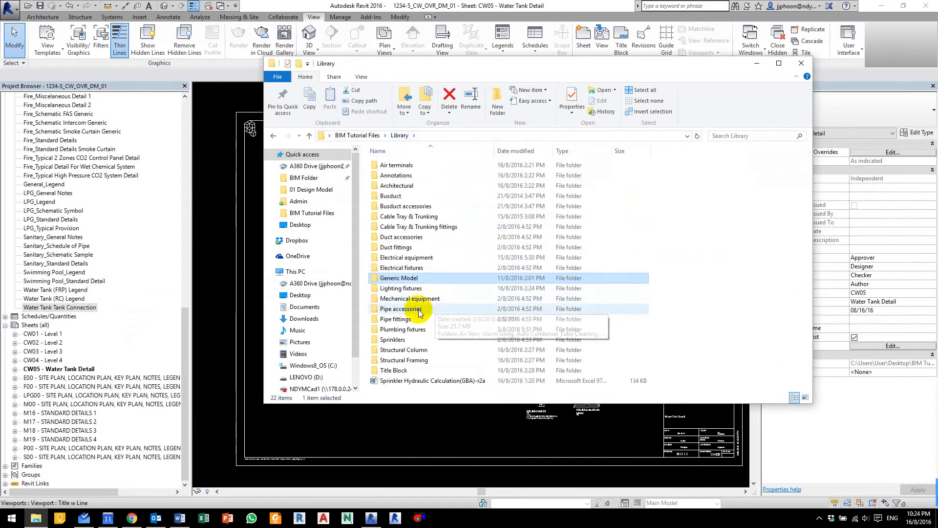
{"action": "left_click", "coordinate": [399, 310]}
{"action": "double_click", "coordinate": [395, 311]}
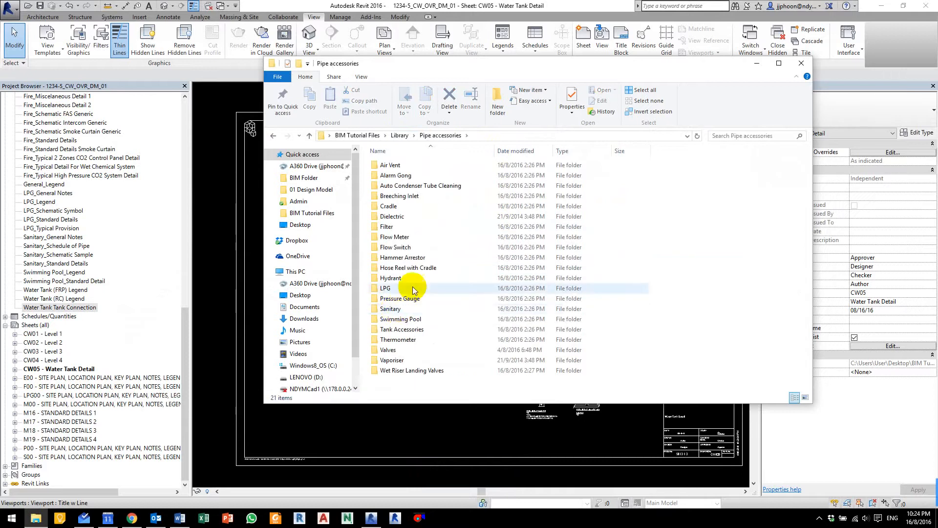
{"action": "left_click", "coordinate": [393, 351]}
{"action": "double_click", "coordinate": [392, 350]}
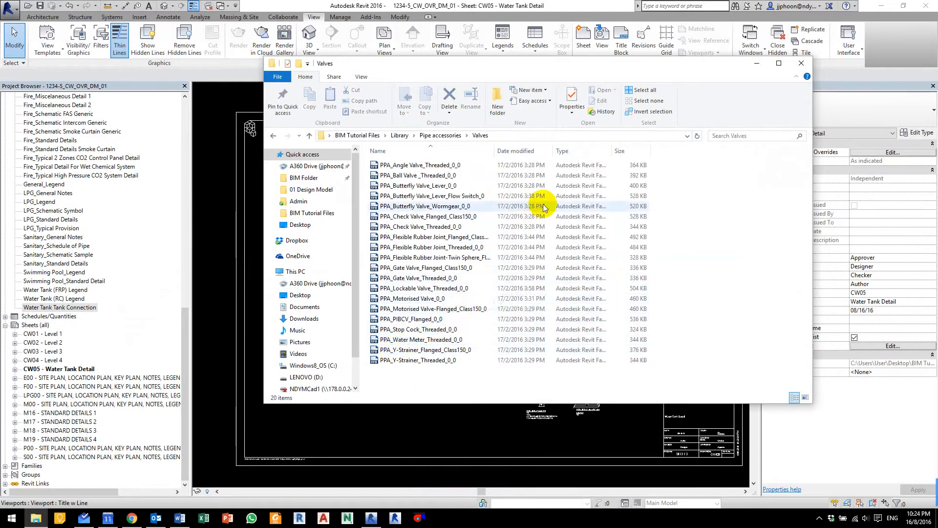
Step: Load the lever butterfly valve, flanged Class150 check valve, flanged flexible rubber joint, flanged Class150 gate valve and flanged Class150 Y-strainer families into the Revit project
{"action": "left_click", "coordinate": [437, 187]}
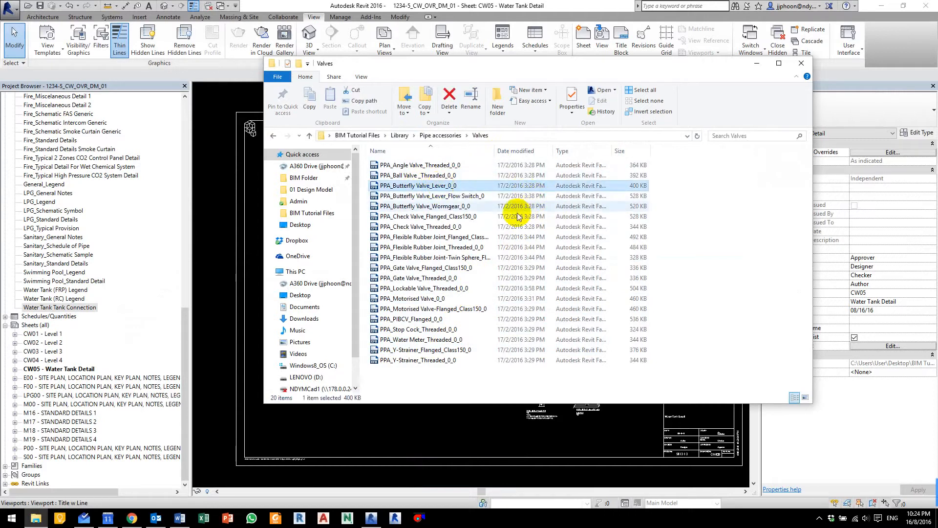
{"action": "left_click", "coordinate": [432, 217], "text": "ctrl"}
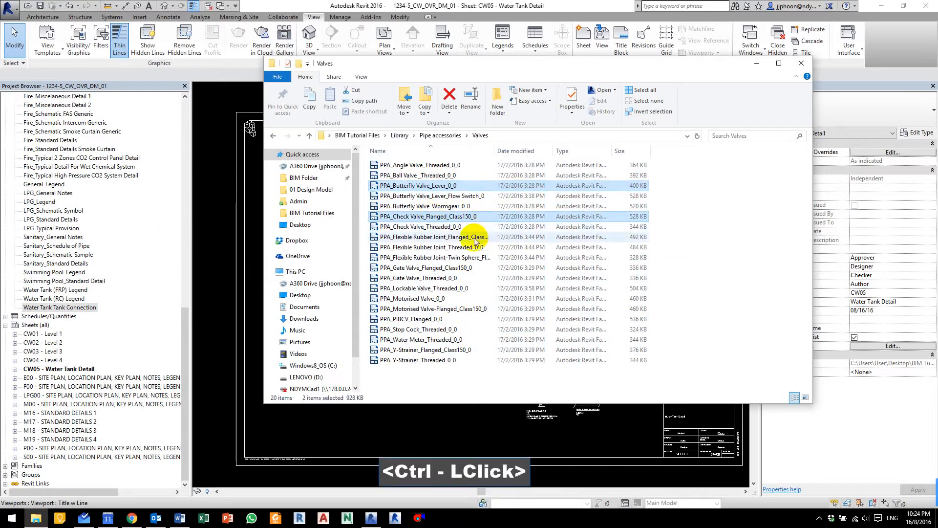
{"action": "left_click", "coordinate": [443, 238], "text": "ctrl"}
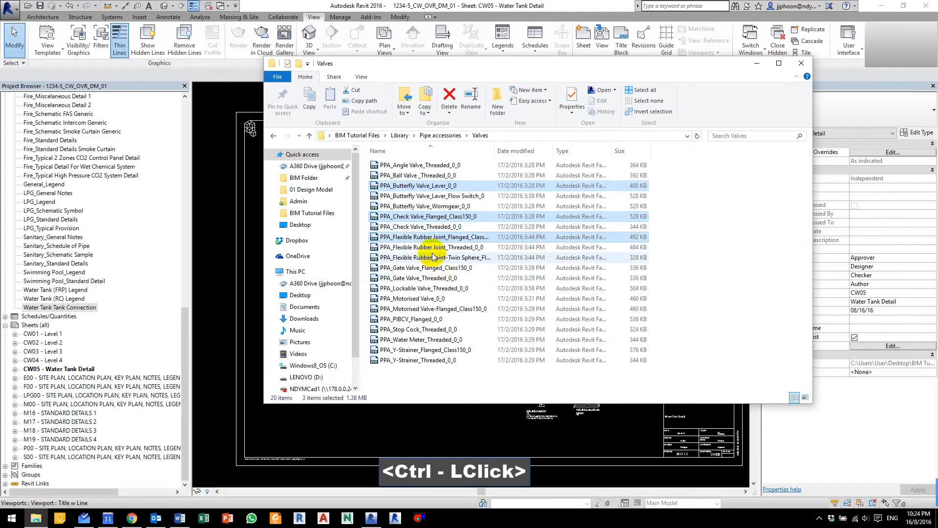
{"action": "left_click", "coordinate": [436, 268], "text": "ctrl"}
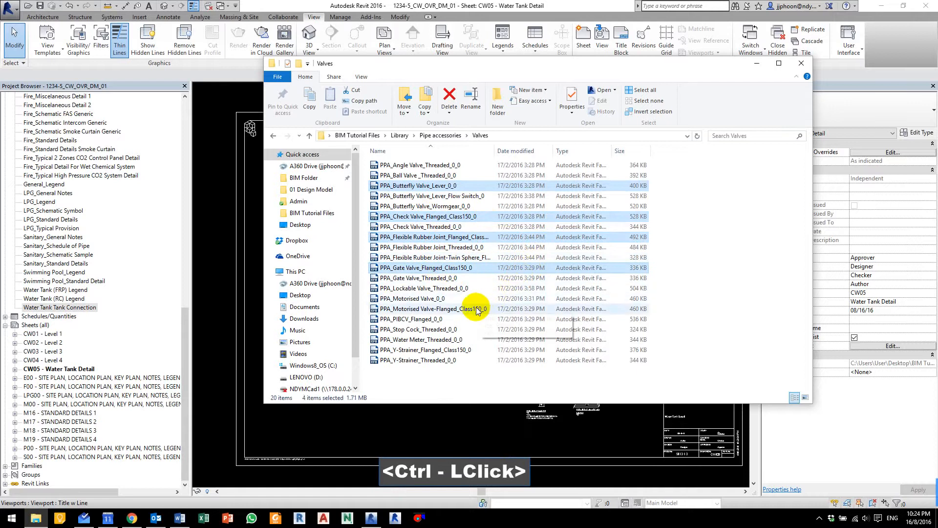
{"action": "left_click", "coordinate": [441, 351], "text": "ctrl"}
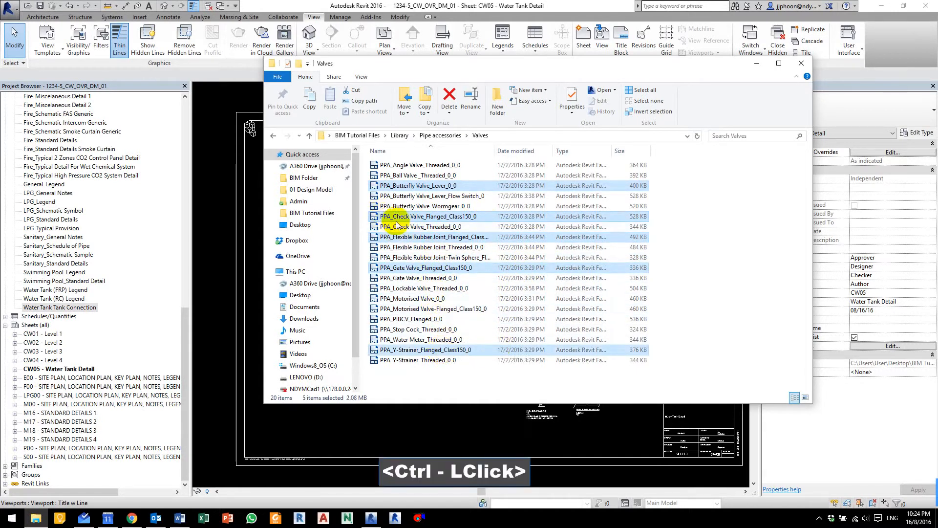
{"action": "mouse_move", "coordinate": [386, 216]}
{"action": "left_mouse_down"}
{"action": "mouse_move", "coordinate": [256, 203]}
{"action": "mouse_move", "coordinate": [221, 226]}
{"action": "left_mouse_up"}
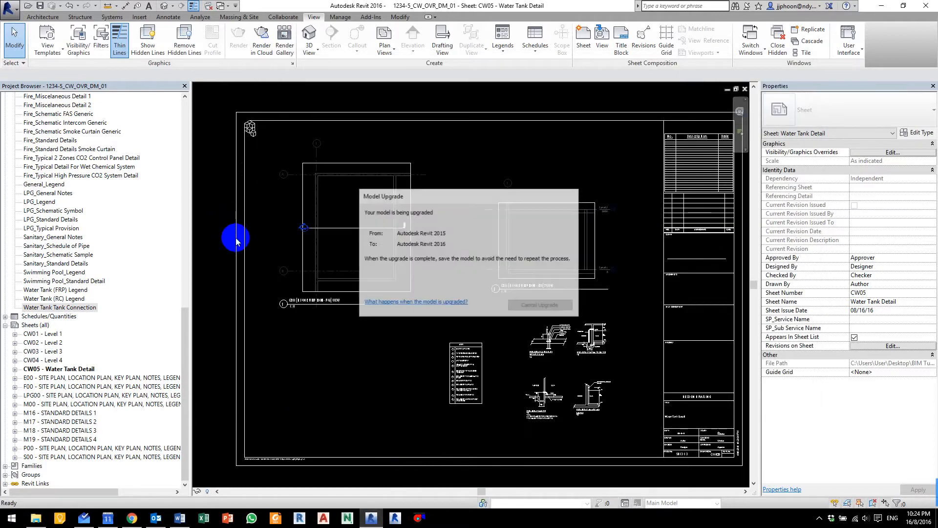
Step: Load the ELE_Distribution Board_0_0_0 family from the Library's Electrical equipment folder into the Revit project
{"action": "left_click", "coordinate": [35, 518]}
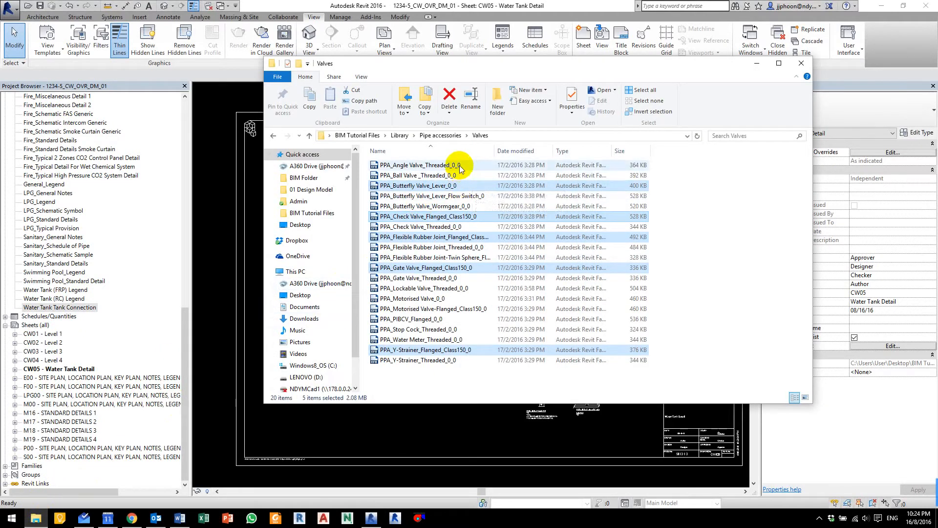
{"action": "left_click", "coordinate": [400, 135]}
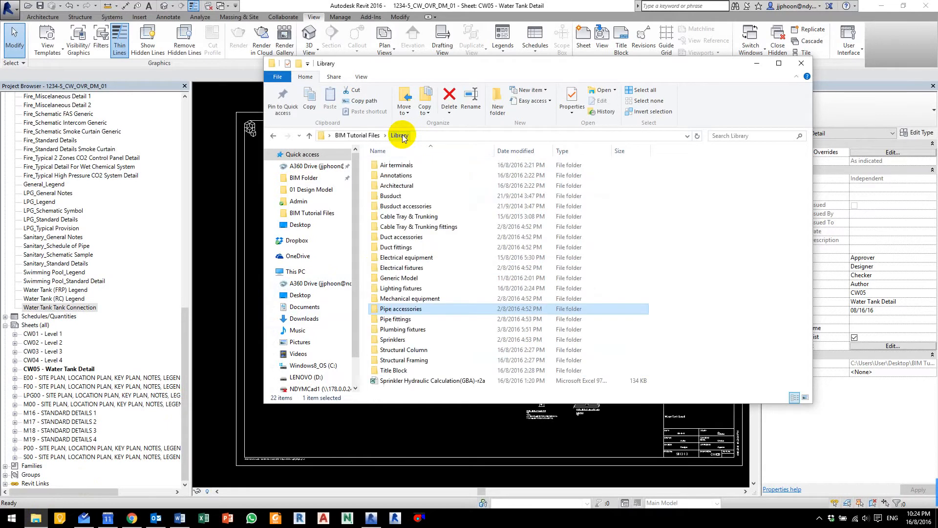
{"action": "double_click", "coordinate": [406, 259]}
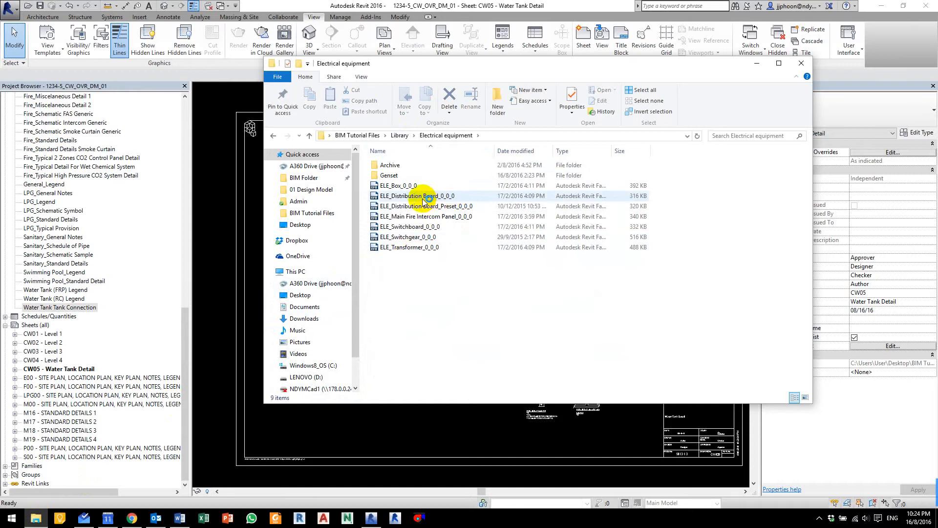
{"action": "left_click_drag", "start_coordinate": [426, 196], "coordinate": [225, 250]}
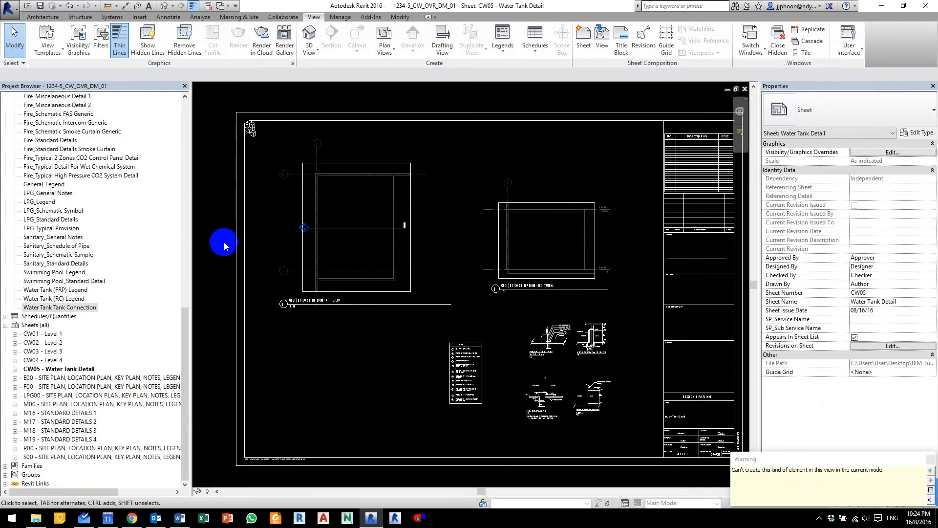
{"action": "key", "text": "ctrl+F11"}
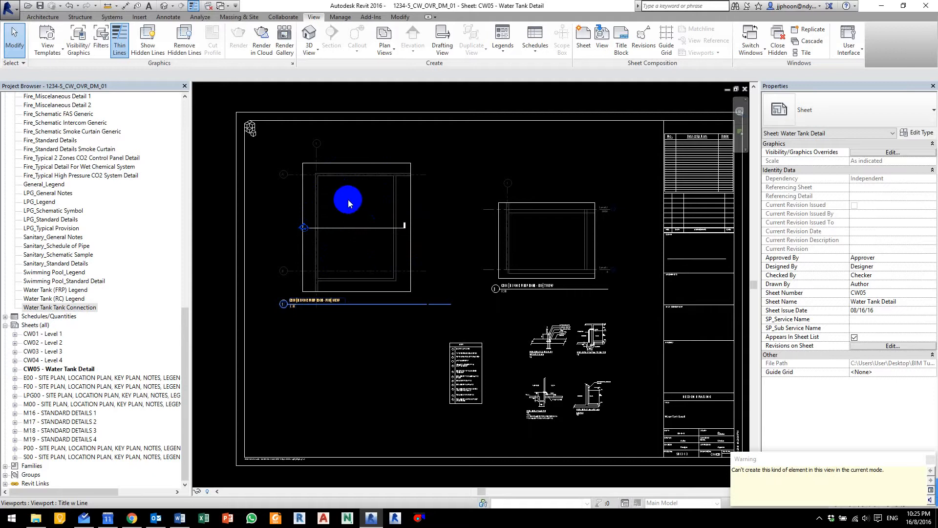
Step: Open the GROUND FLOOR PUMP ROOM - PLAN VIEW floor plan listed under sheet CW05 - Water Tank Detail
{"action": "left_click", "coordinate": [15, 370]}
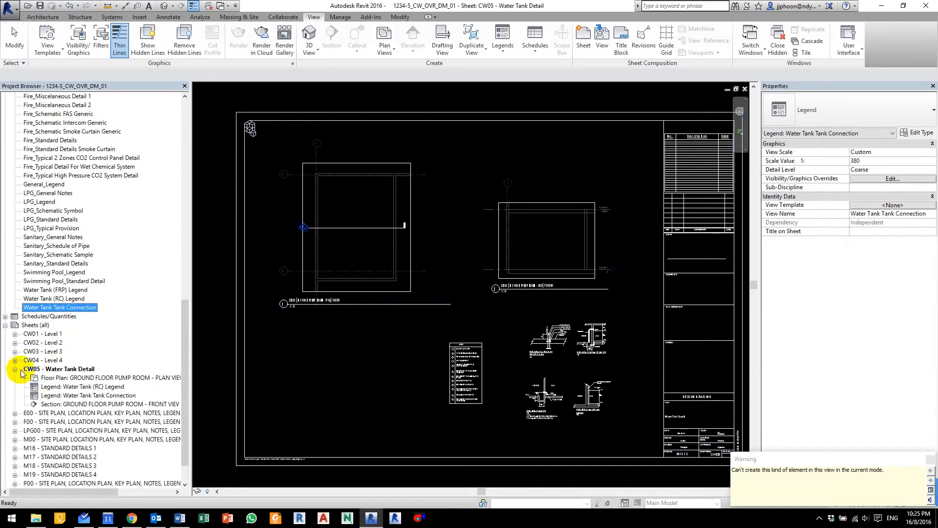
{"action": "left_click", "coordinate": [89, 379]}
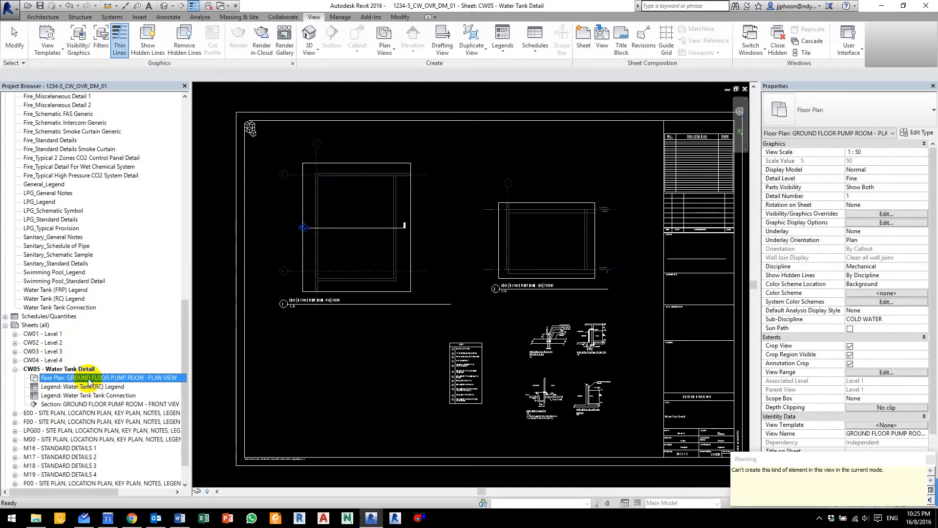
{"action": "double_click", "coordinate": [108, 379]}
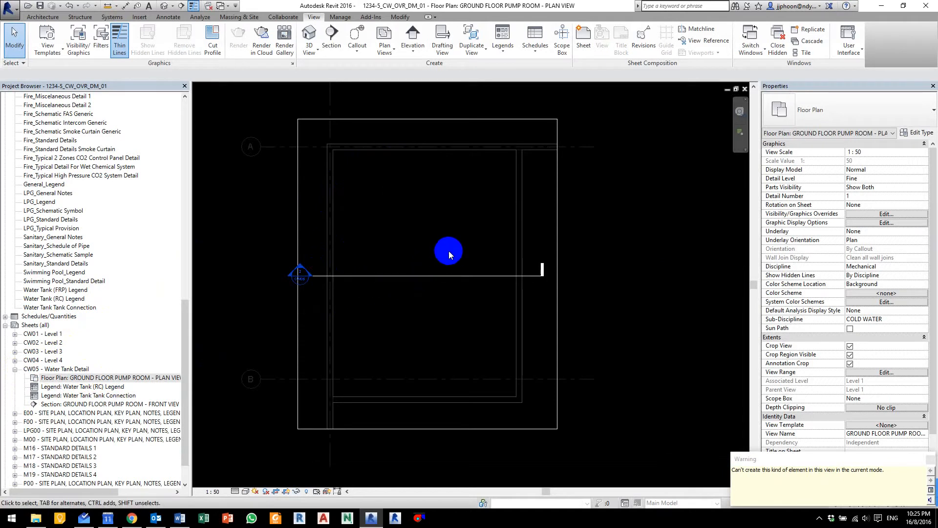
Step: Place one Water Tank_Rectangular_RC-left mechanical equipment of the Default type in the upper-left part of the pump room, above the section line
{"action": "left_click", "coordinate": [113, 17]}
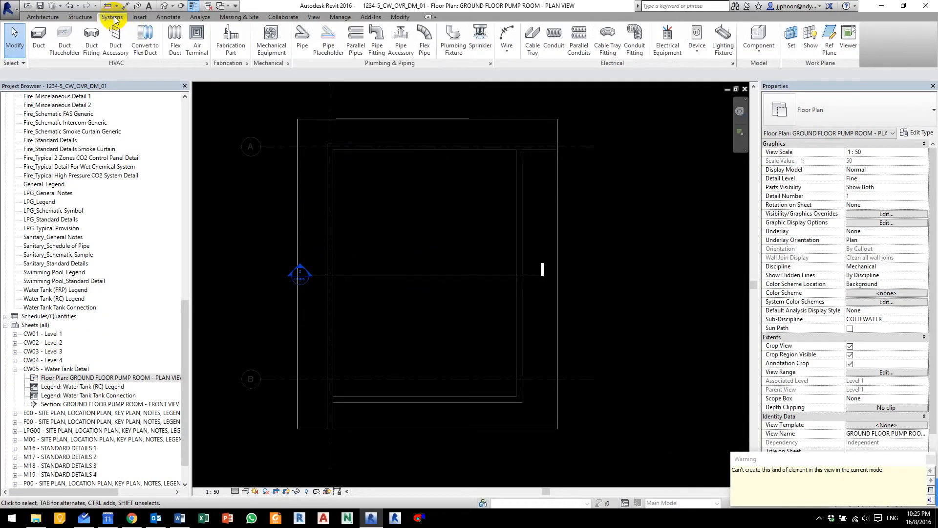
{"action": "left_click", "coordinate": [273, 49]}
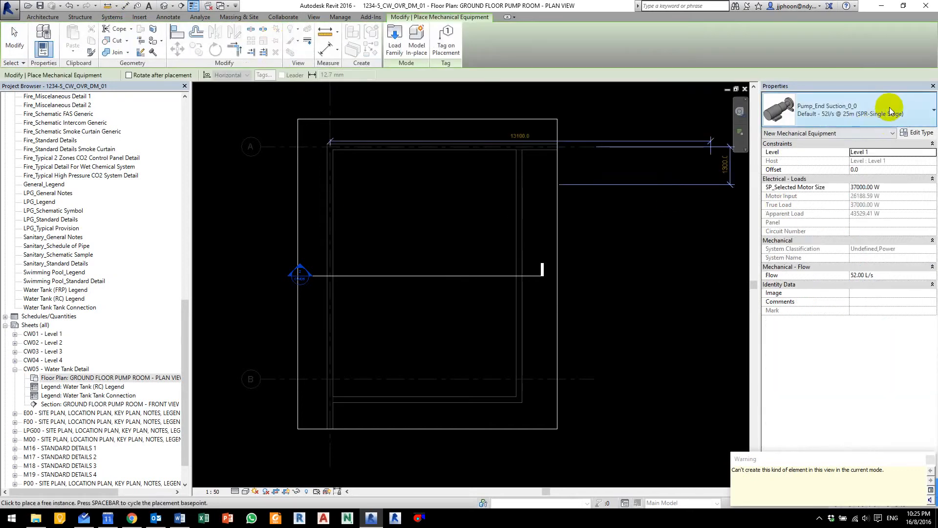
{"action": "left_click", "coordinate": [861, 106]}
{"action": "left_click", "coordinate": [866, 105]}
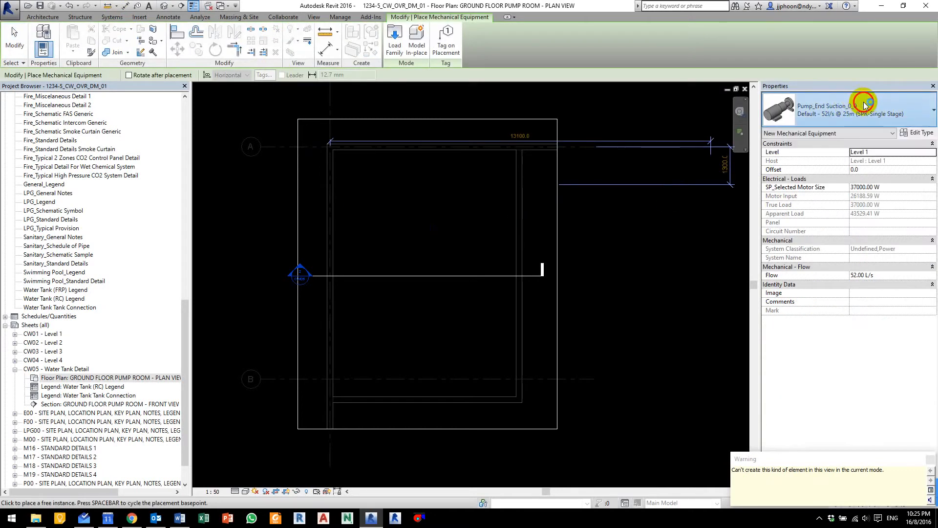
{"action": "left_click", "coordinate": [865, 105]}
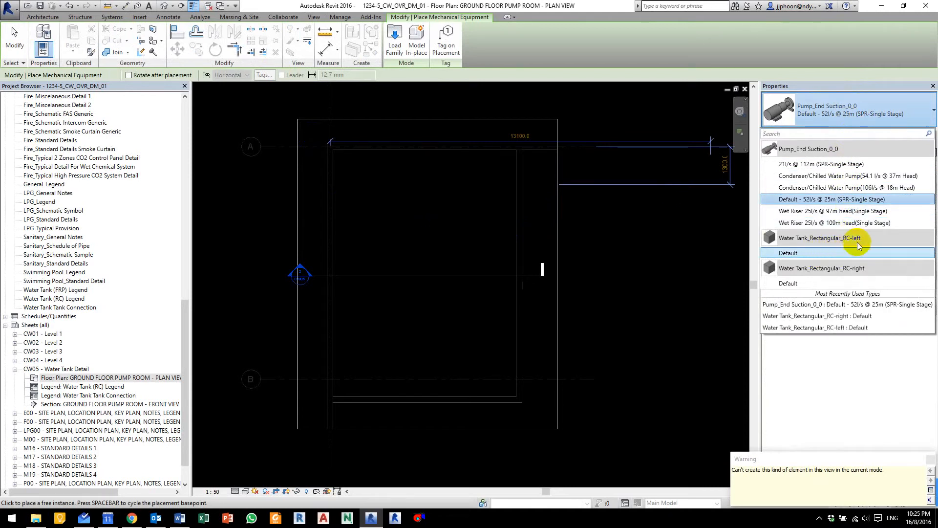
{"action": "left_click", "coordinate": [804, 254]}
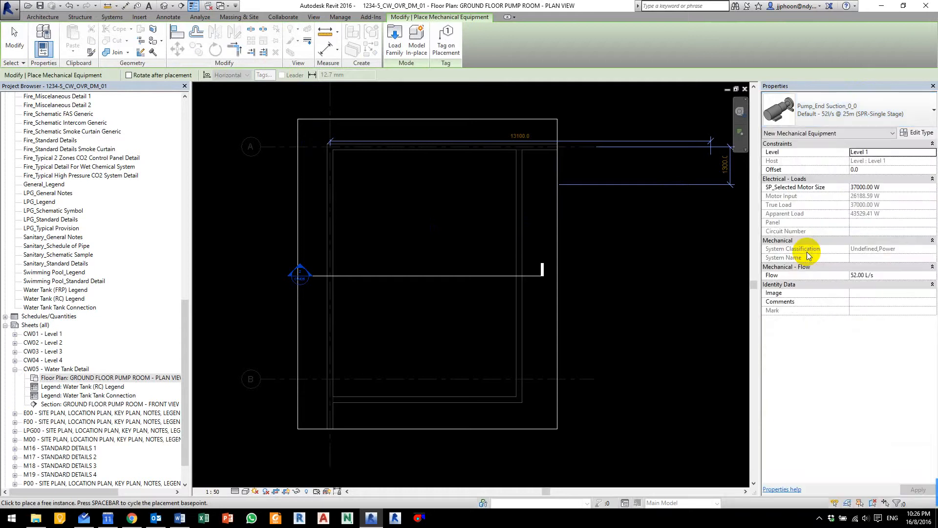
{"action": "left_click", "coordinate": [386, 217]}
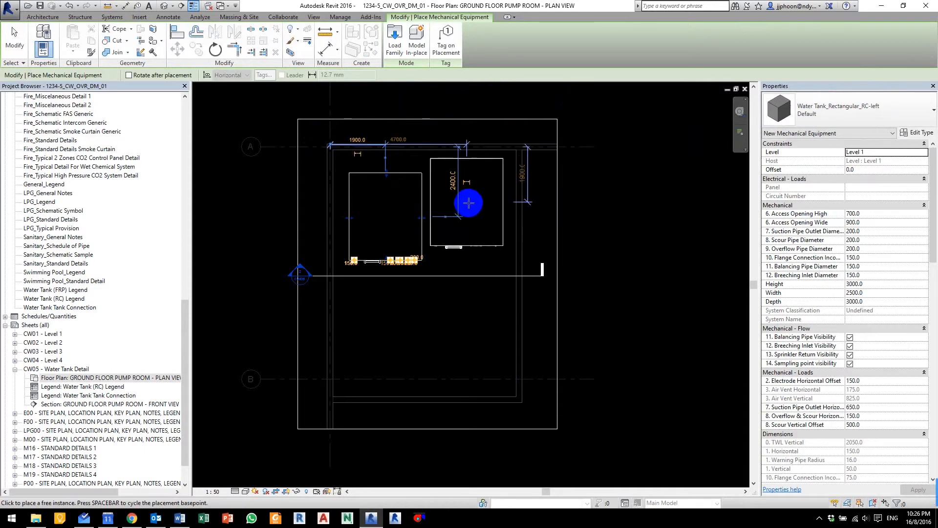
{"action": "key", "text": "Escape"}
{"action": "key", "text": "Escape"}
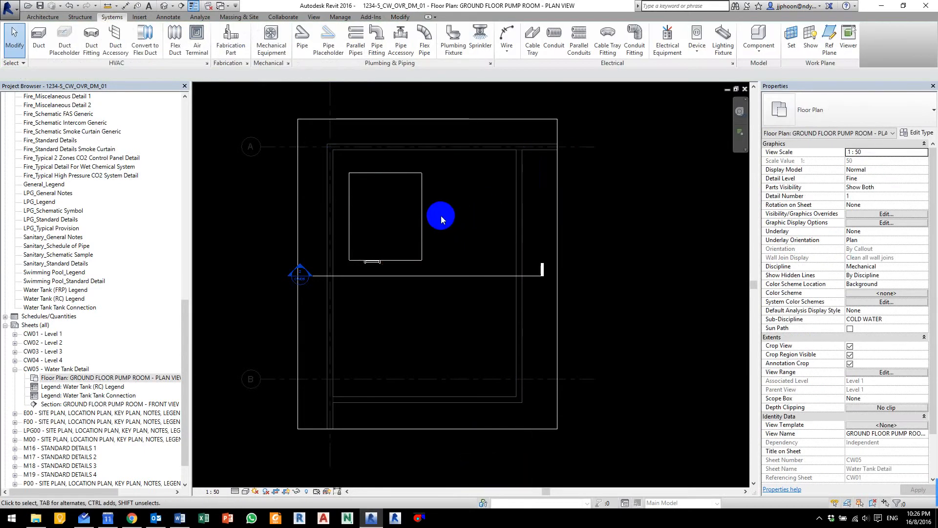
Step: Set the placed water tank's suction pipe outlet diameter to 150 mm
{"action": "scroll", "coordinate": [394, 202], "scroll_direction": "up", "scroll_amount": 3}
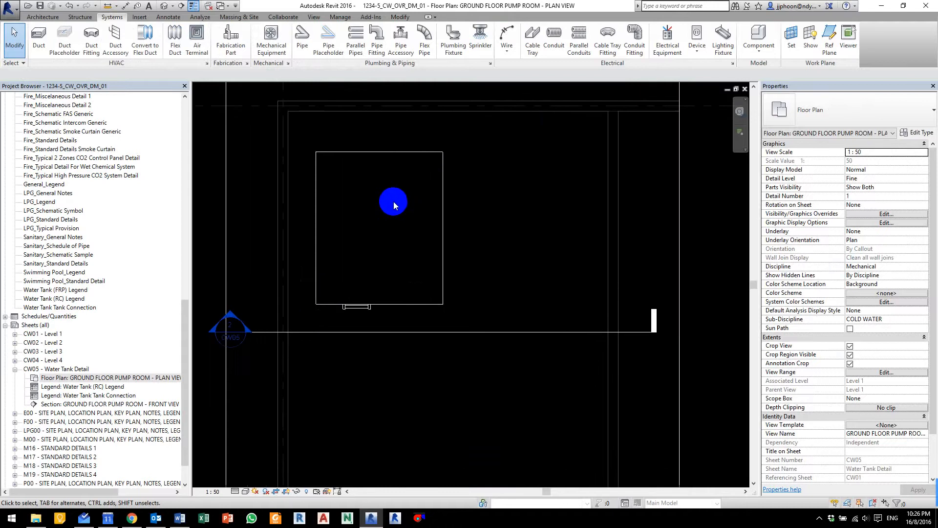
{"action": "left_click", "coordinate": [444, 203]}
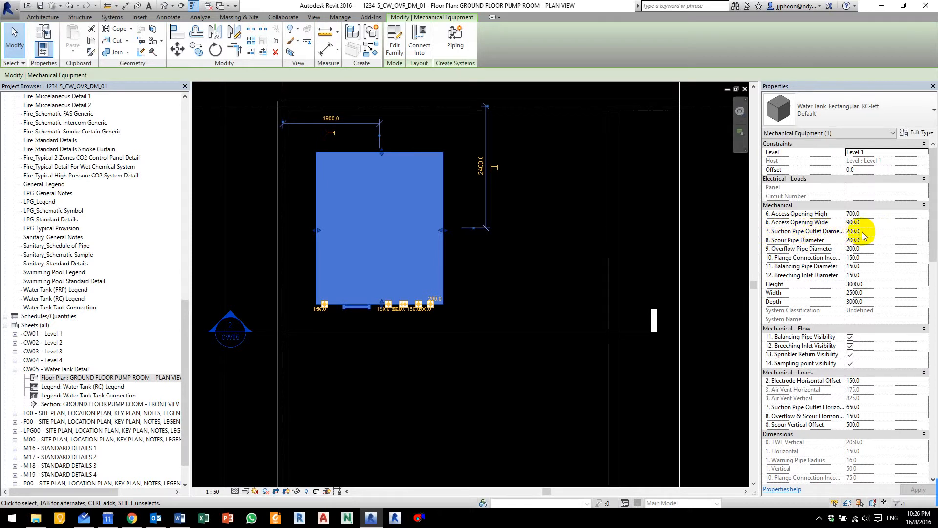
{"action": "left_click", "coordinate": [879, 231]}
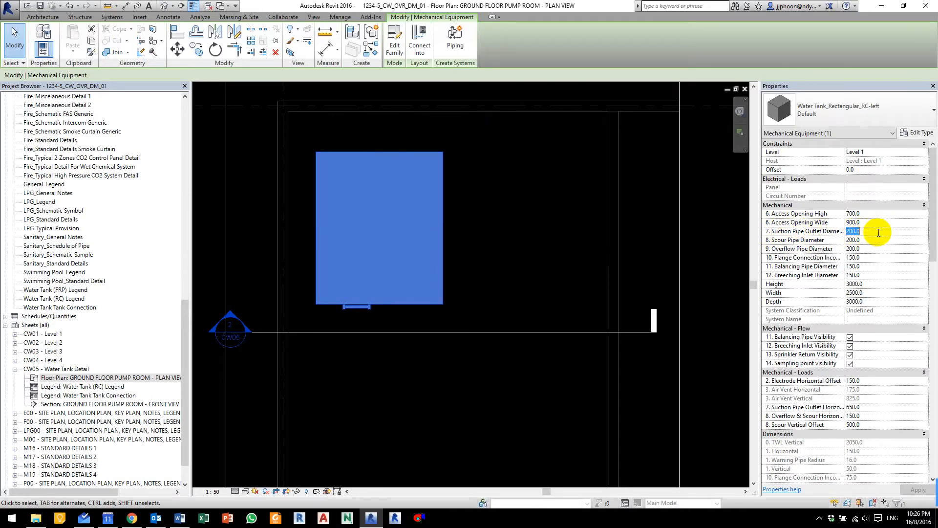
{"action": "type", "text": "15"}
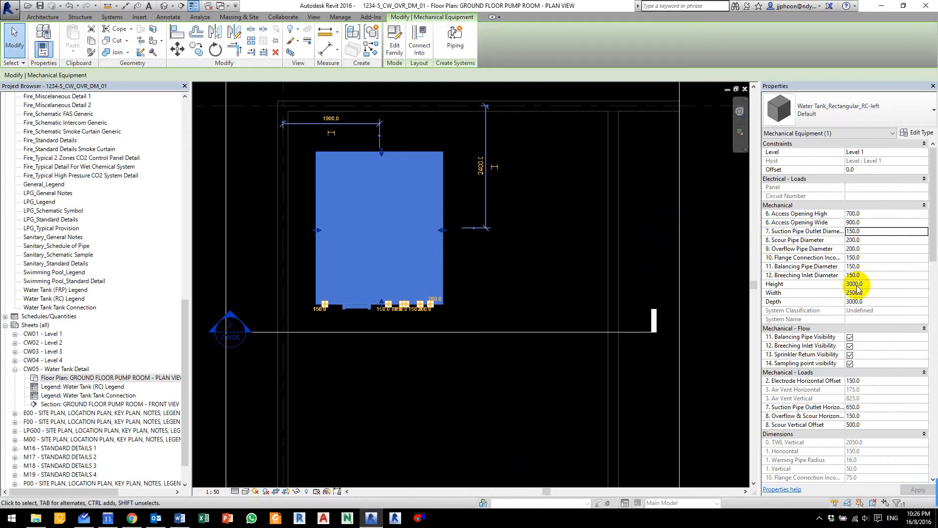
Step: Set the water tank's height to 4700 mm and its width to 3000 mm
{"action": "left_click", "coordinate": [882, 284]}
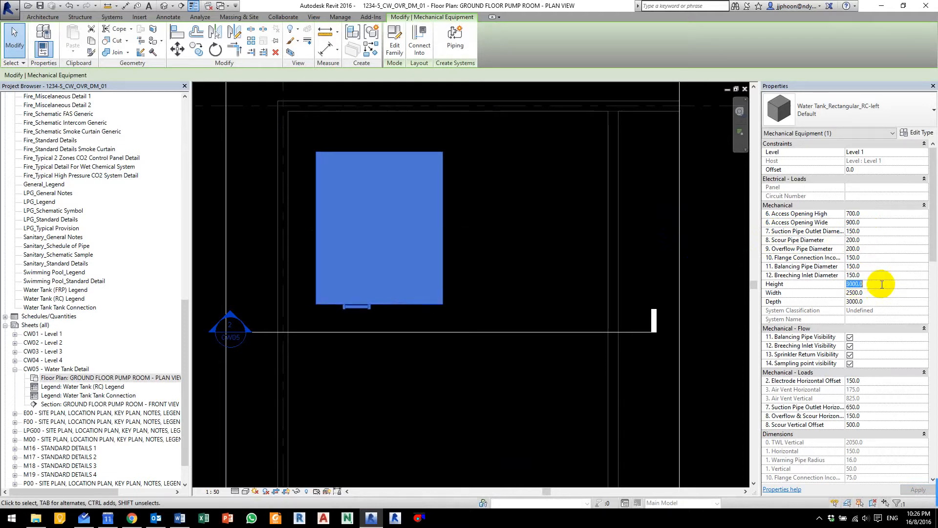
{"action": "type", "text": "4700"}
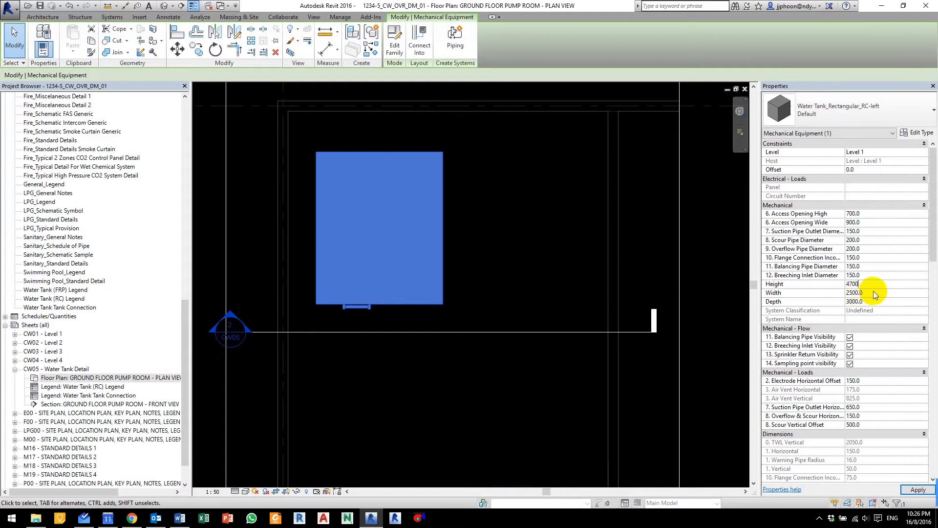
{"action": "left_click", "coordinate": [875, 293]}
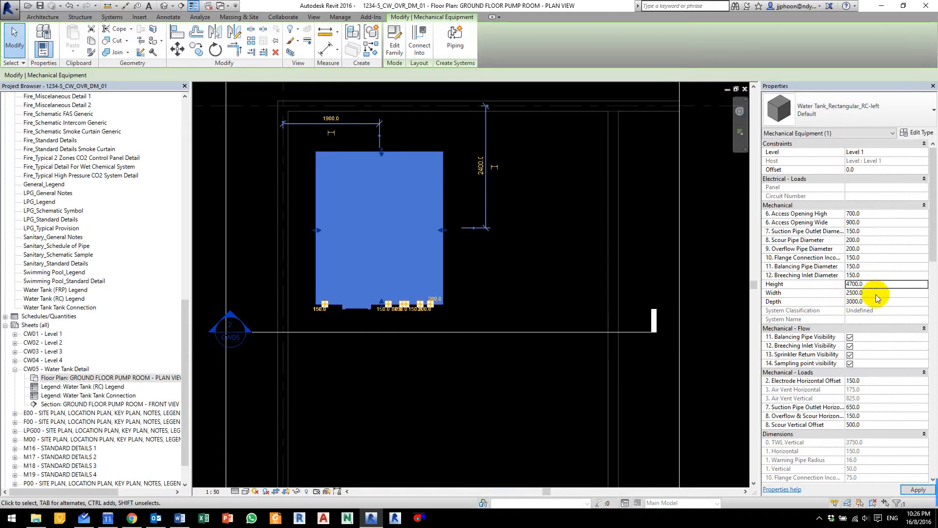
{"action": "left_click", "coordinate": [877, 294]}
{"action": "type", "text": "3000"}
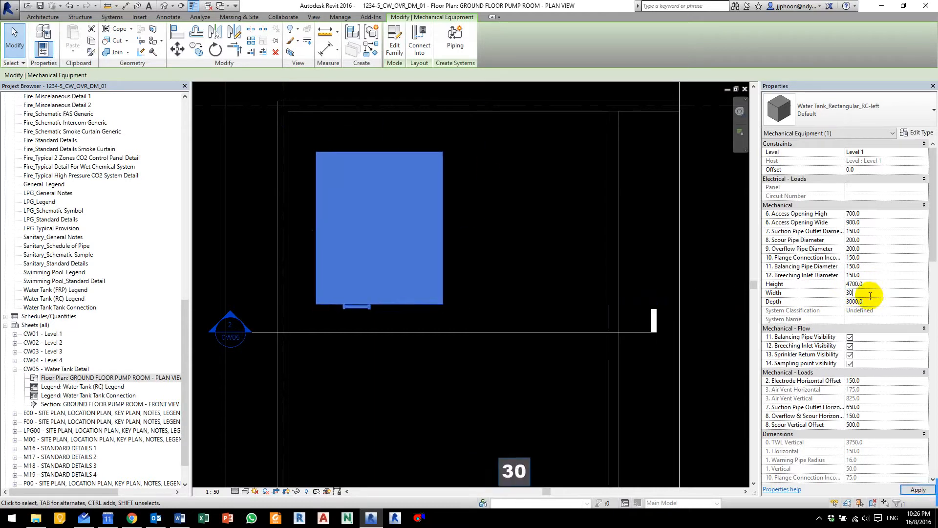
{"action": "left_click", "coordinate": [650, 303]}
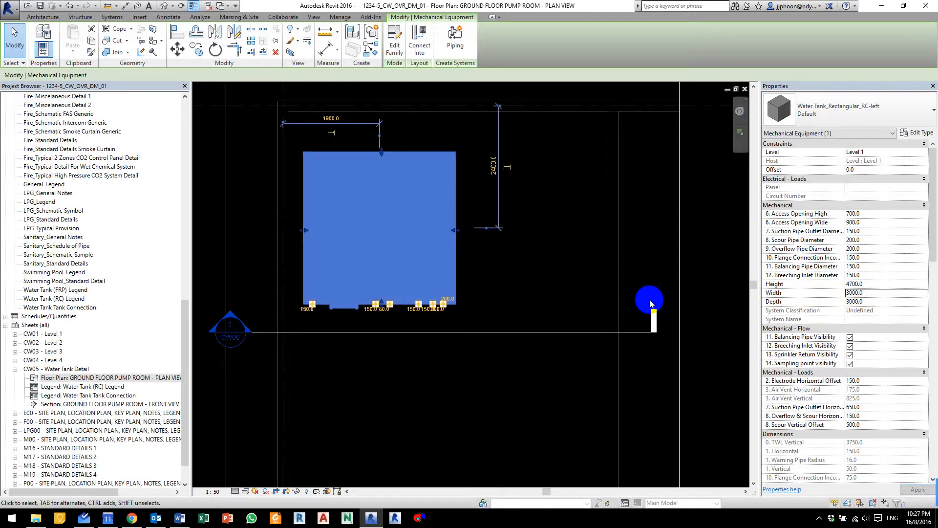
Step: Turn off the tank's breeching inlet and sprinkler return visibility, and set its scour vertical offset to 800 mm
{"action": "left_click", "coordinate": [850, 346]}
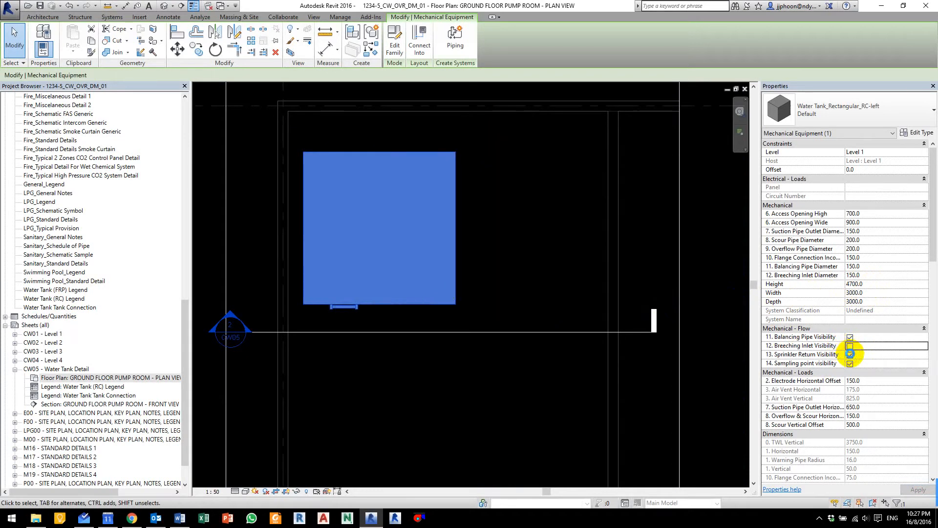
{"action": "left_click", "coordinate": [851, 354]}
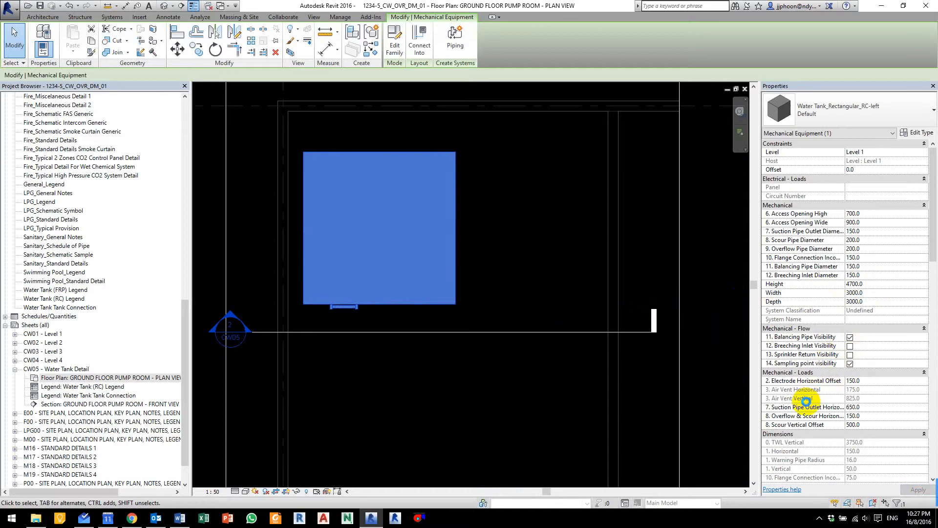
{"action": "left_click", "coordinate": [871, 425]}
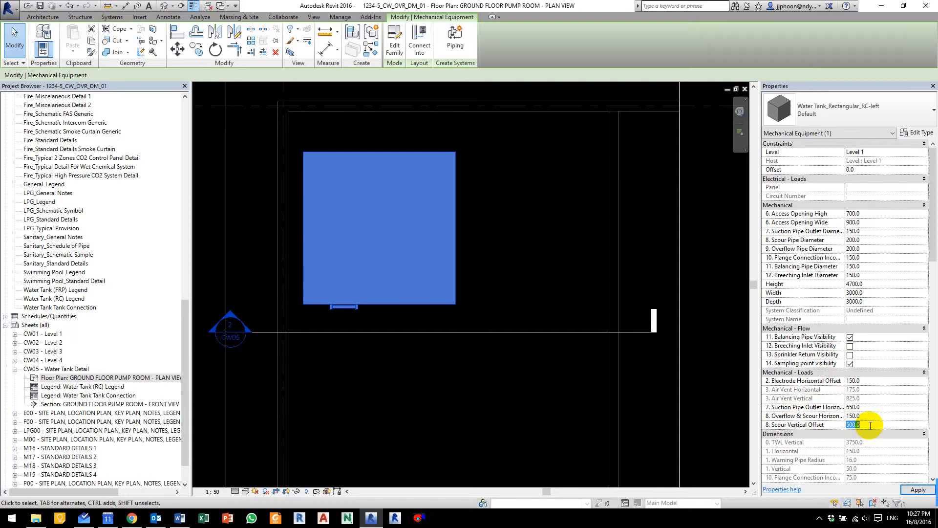
{"action": "type", "text": "800"}
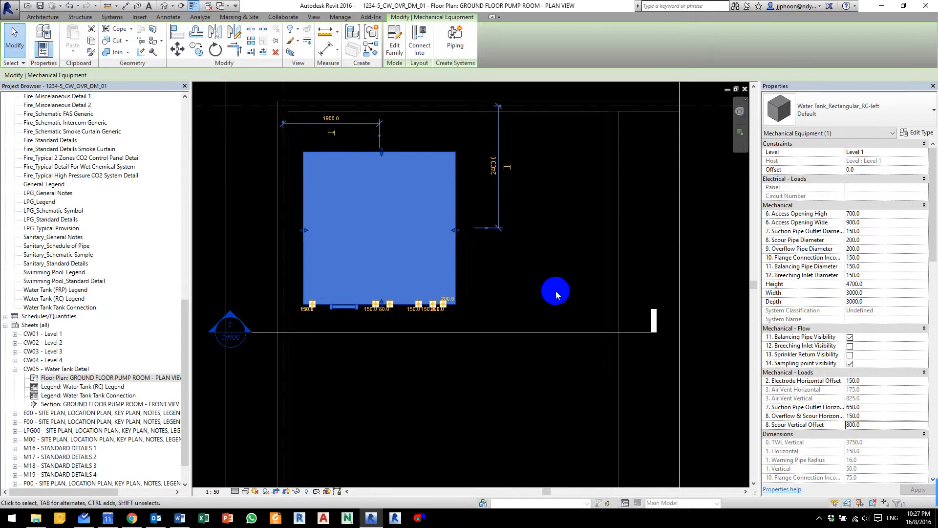
{"action": "left_click", "coordinate": [556, 292]}
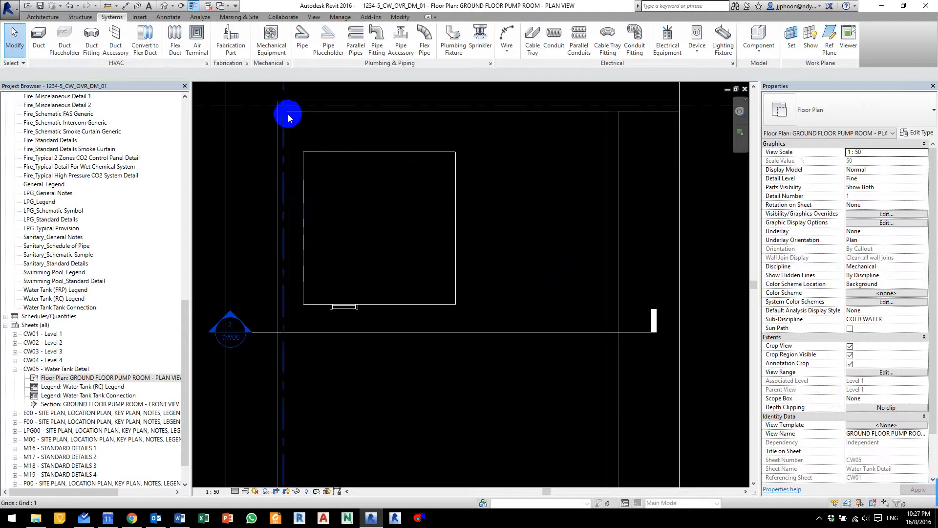
Step: Move the water tank 300 mm horizontally from its upper-left corner onto the inner face of the pump room's left wall
{"action": "left_click", "coordinate": [337, 159]}
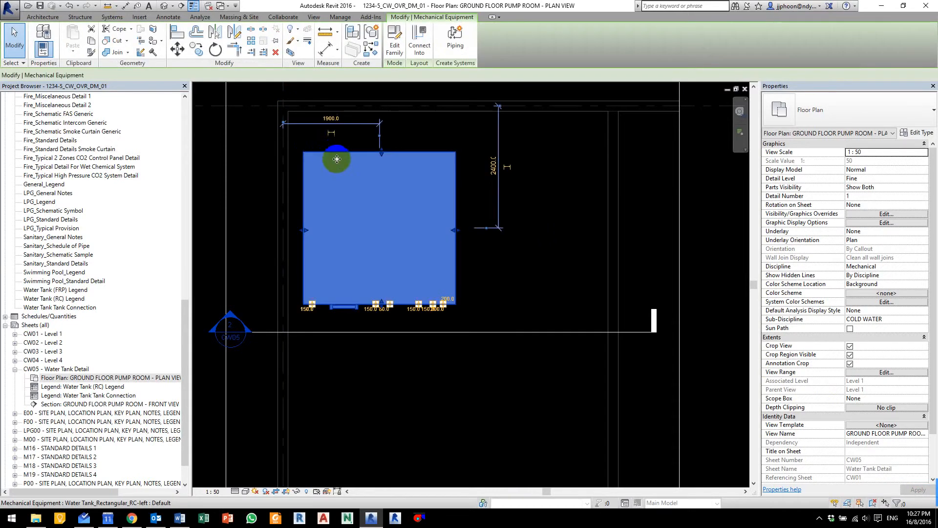
{"action": "left_click", "coordinate": [177, 49]}
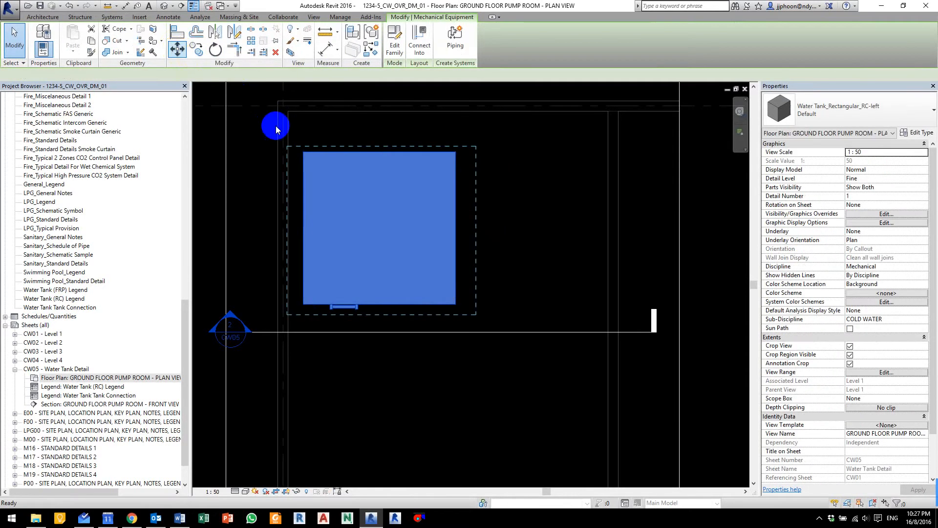
{"action": "scroll", "coordinate": [303, 153], "scroll_direction": "up", "scroll_amount": 4}
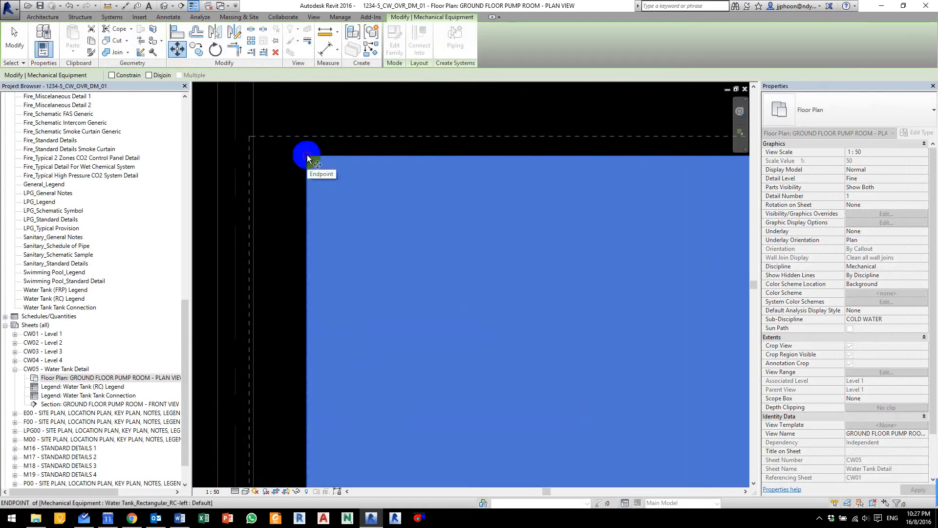
{"action": "left_click", "coordinate": [307, 155]}
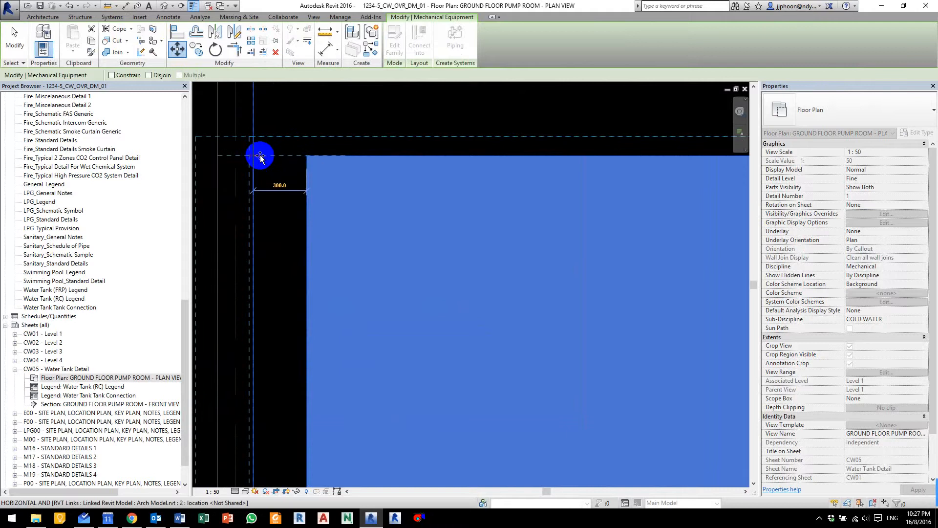
{"action": "left_click", "coordinate": [251, 156]}
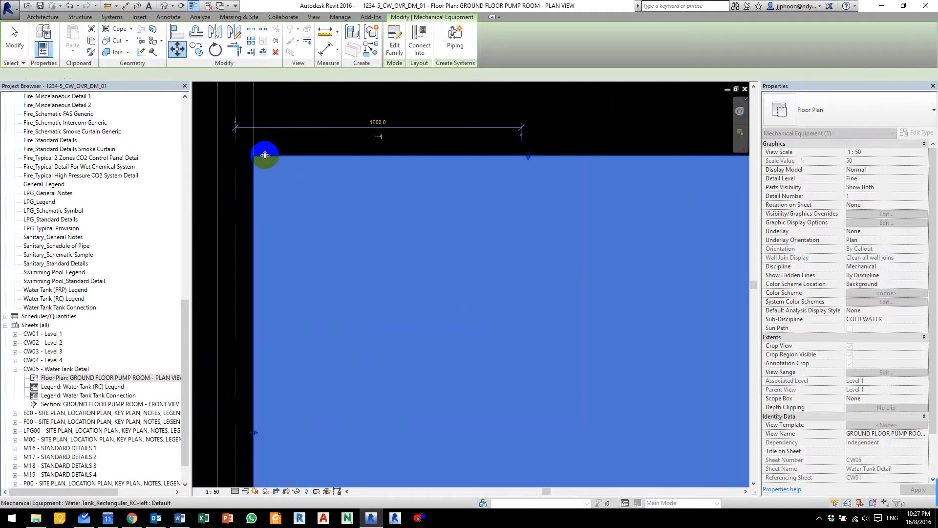
{"action": "scroll", "coordinate": [334, 141], "scroll_direction": "down", "scroll_amount": 3}
{"action": "middle_click_drag", "start_coordinate": [335, 139], "coordinate": [310, 234]}
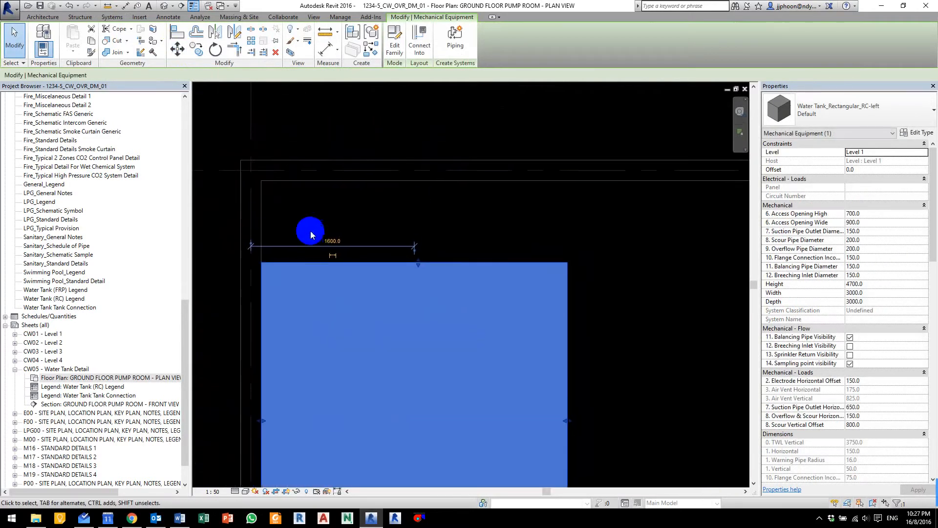
Step: Move the water tank 800 mm up so its upper edge meets the inner face of the pump room's upper wall
{"action": "left_click", "coordinate": [178, 49]}
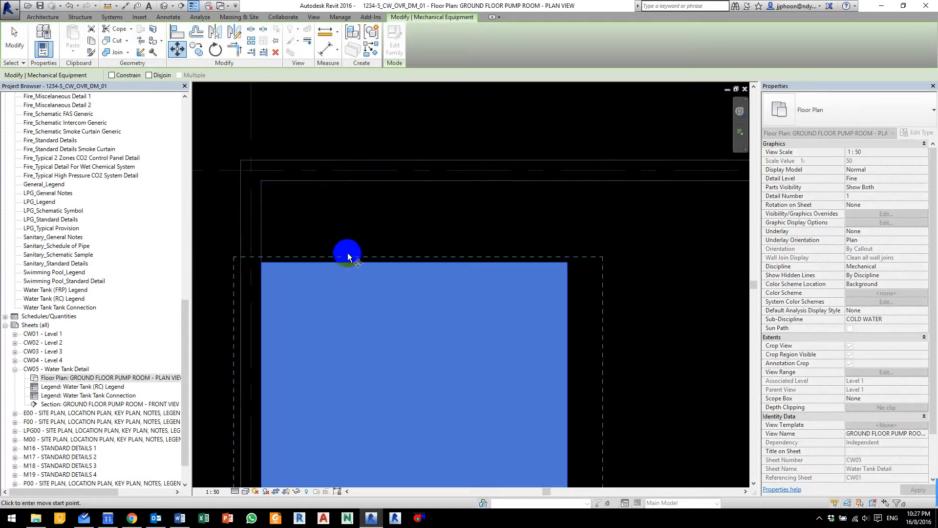
{"action": "left_click", "coordinate": [348, 263]}
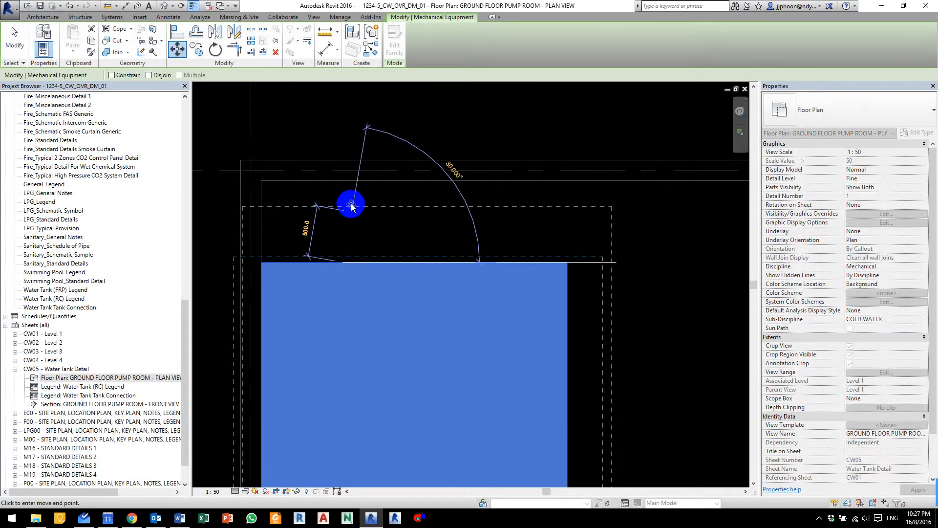
{"action": "left_click", "coordinate": [342, 183]}
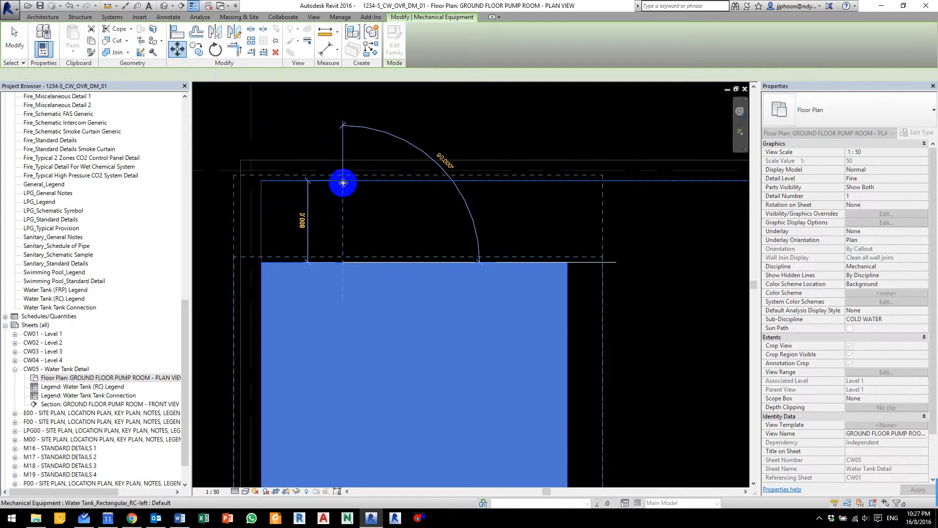
{"action": "scroll", "coordinate": [441, 209], "scroll_direction": "down", "scroll_amount": 1}
{"action": "scroll", "coordinate": [441, 209], "scroll_direction": "down", "scroll_amount": 3}
{"action": "middle_click_drag", "start_coordinate": [591, 299], "coordinate": [506, 282]}
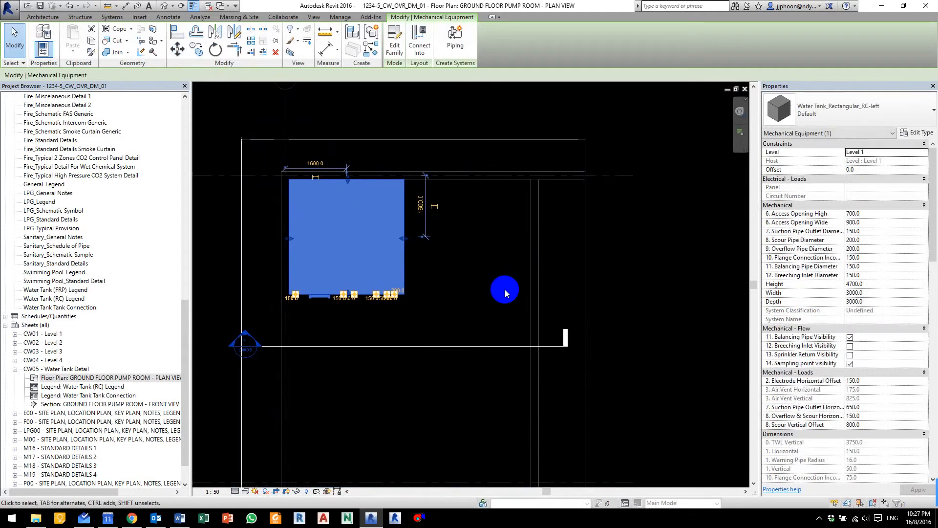
{"action": "key", "text": "Escape"}
{"action": "scroll", "coordinate": [453, 240], "scroll_direction": "up", "scroll_amount": 1}
{"action": "mouse_move", "coordinate": [453, 240]}
{"action": "middle_mouse_down"}
{"action": "mouse_move", "coordinate": [510, 255]}
{"action": "mouse_move", "coordinate": [501, 255]}
{"action": "middle_mouse_up"}
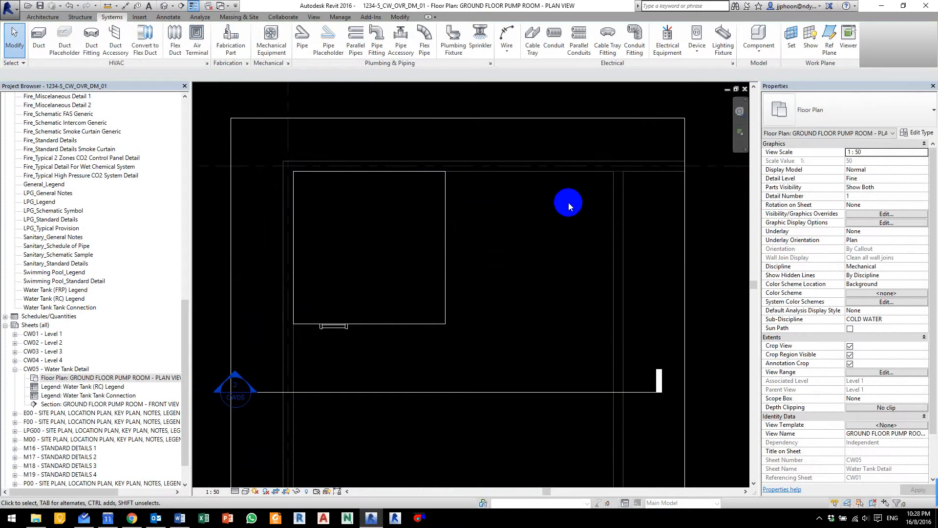
Step: Place one Water Tank_Rectangular_RC-right mechanical equipment instance in the pump room, to the right of the existing tank
{"action": "left_click", "coordinate": [271, 39]}
{"action": "left_click", "coordinate": [889, 110]}
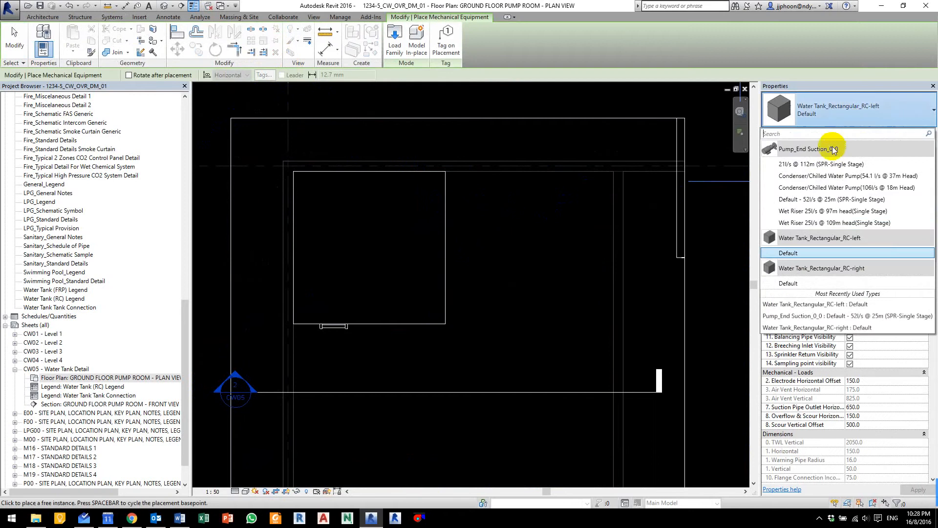
{"action": "left_click", "coordinate": [825, 281]}
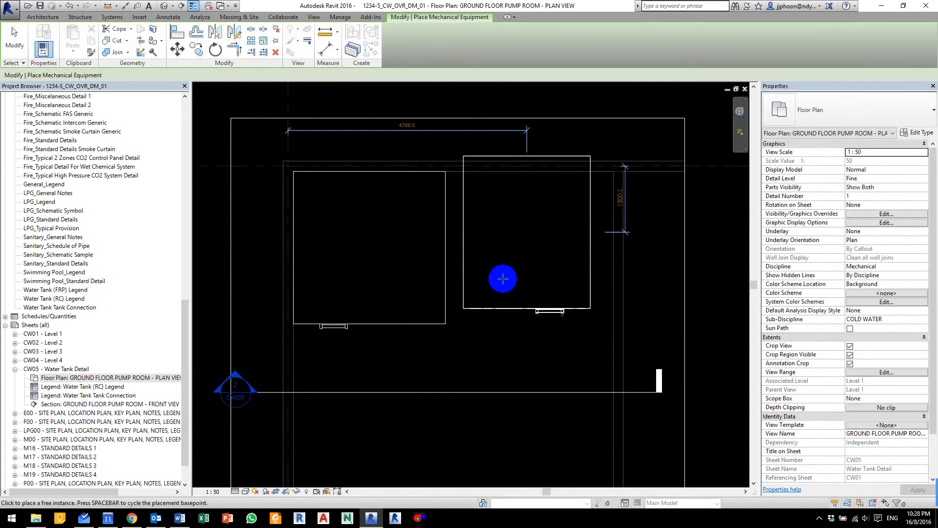
{"action": "left_click", "coordinate": [534, 281]}
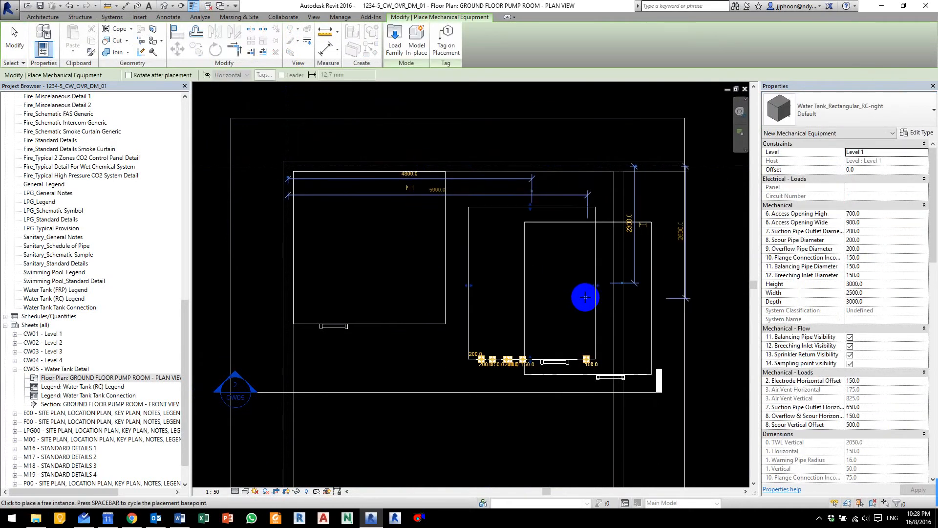
{"action": "key", "text": "Escape"}
{"action": "key", "text": "Escape"}
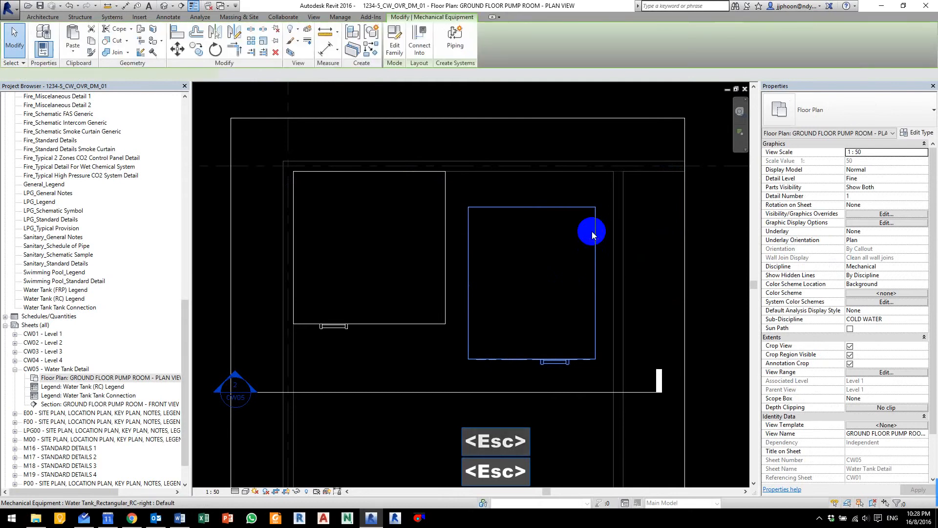
Step: Set the right tank's suction pipe outlet diameter to 150 mm, height to 4700 mm and width to 3000 mm
{"action": "left_click", "coordinate": [591, 231]}
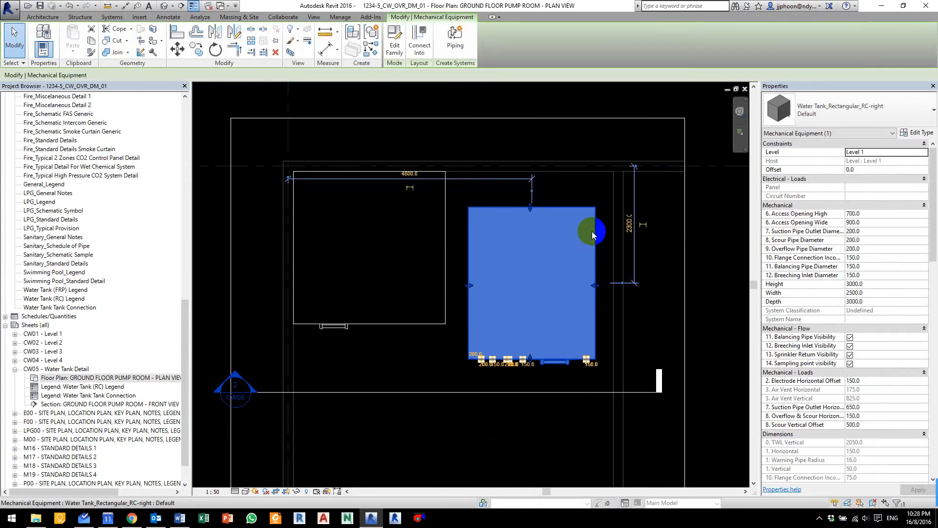
{"action": "left_click", "coordinate": [877, 231]}
{"action": "type", "text": "150"}
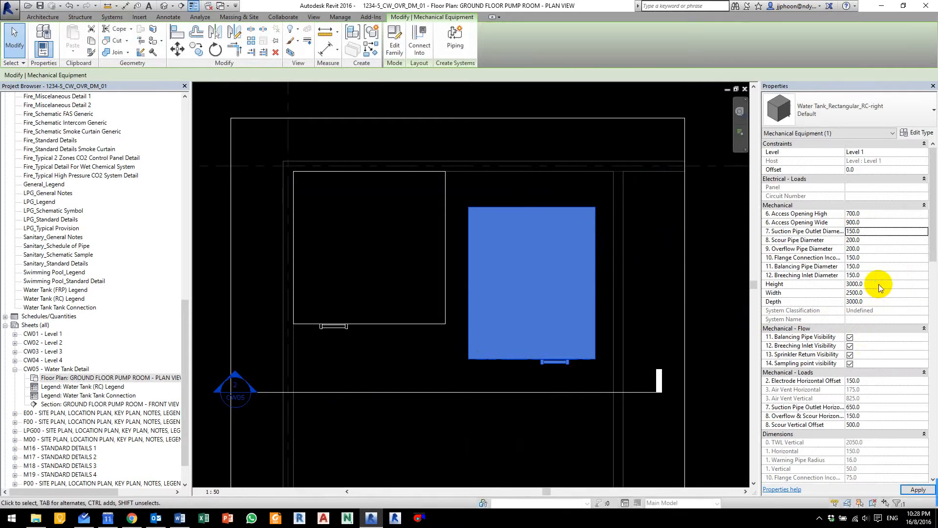
{"action": "left_click", "coordinate": [879, 283]}
{"action": "type", "text": "4700"}
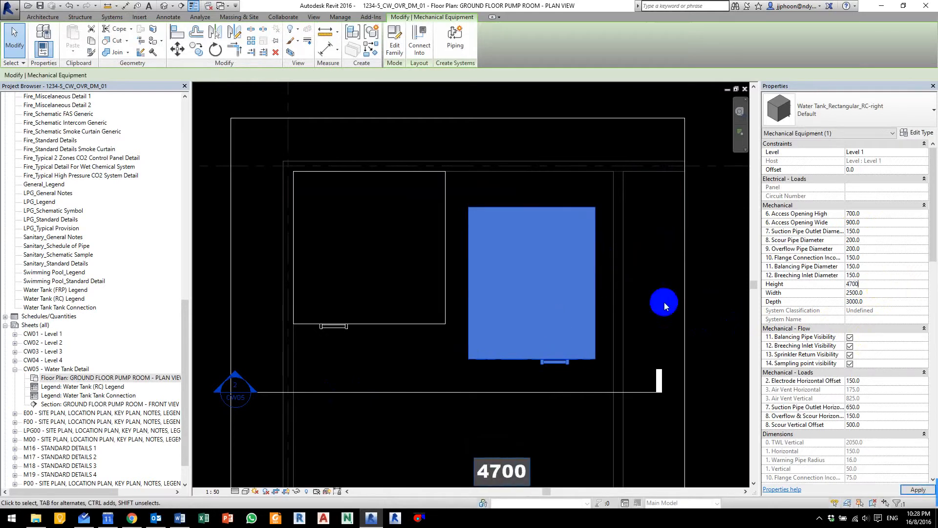
{"action": "left_click", "coordinate": [877, 297]}
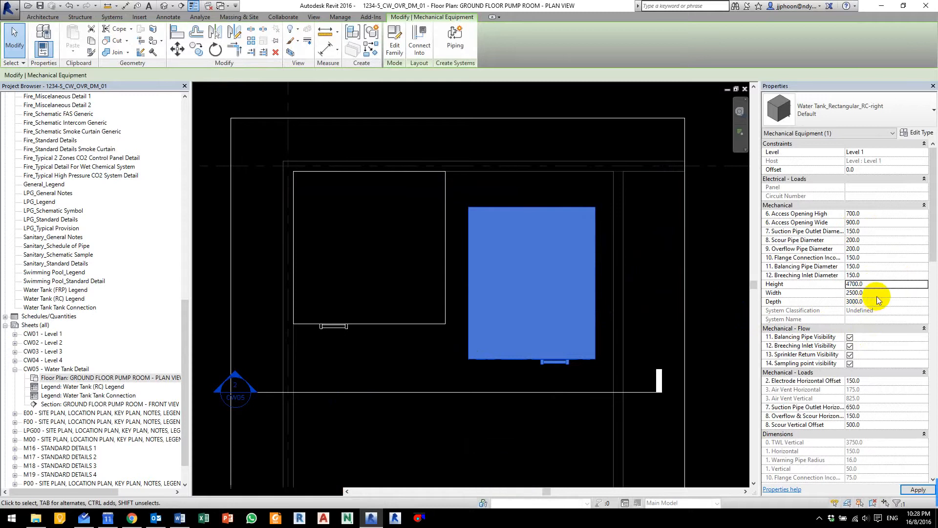
{"action": "type", "text": "3000"}
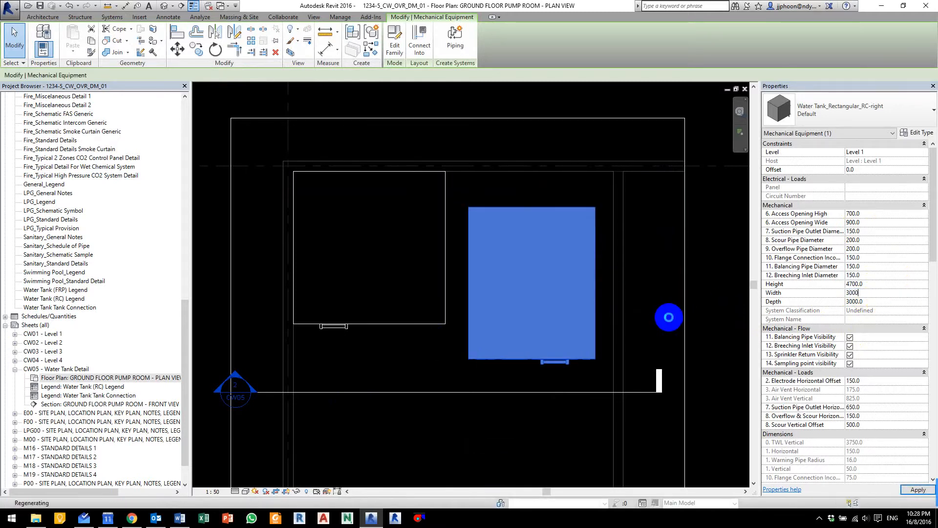
Step: Turn off the right tank's breeching inlet and sprinkler return visibility, and set its scour vertical offset to 800 mm
{"action": "left_click", "coordinate": [851, 346]}
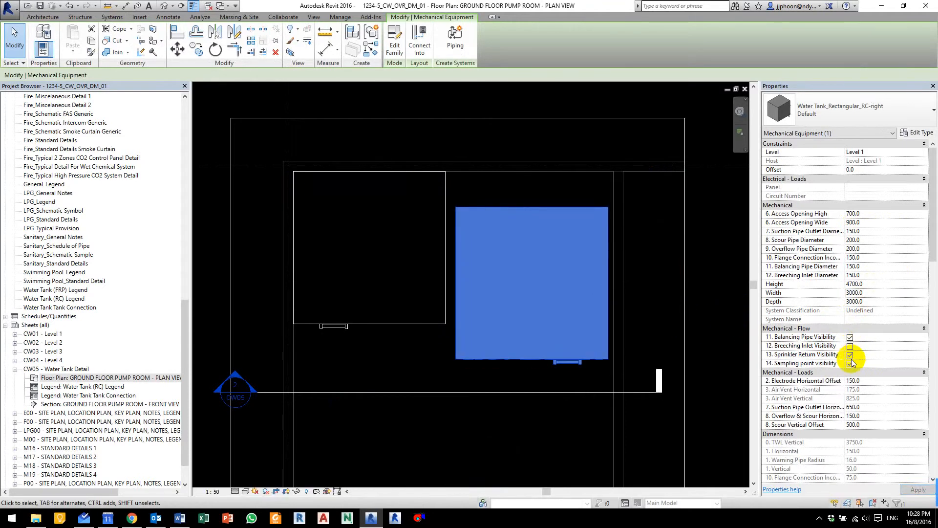
{"action": "left_click", "coordinate": [851, 363]}
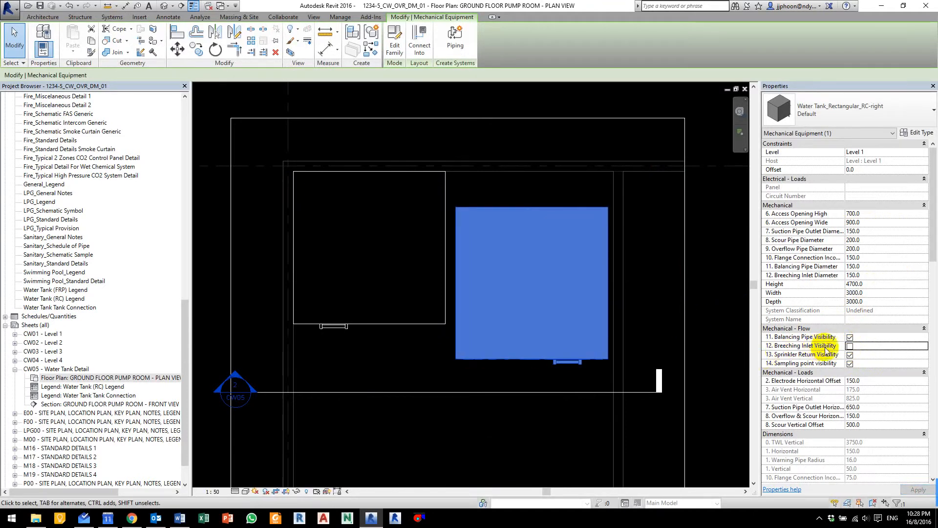
{"action": "left_click", "coordinate": [851, 355]}
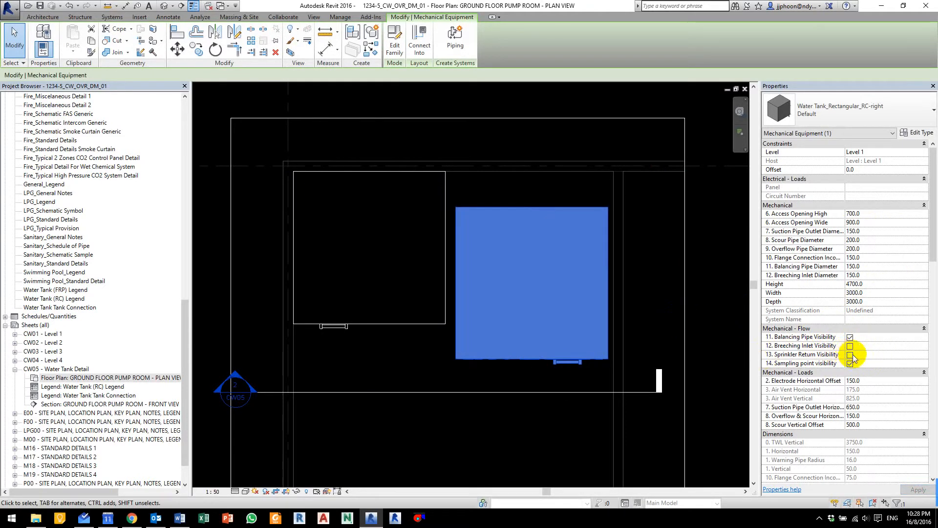
{"action": "left_click", "coordinate": [874, 426]}
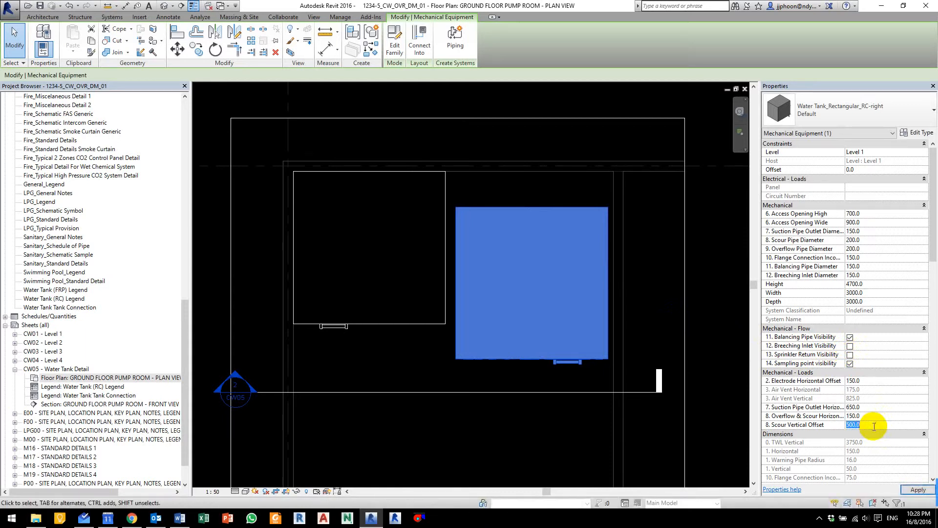
{"action": "type", "text": "800"}
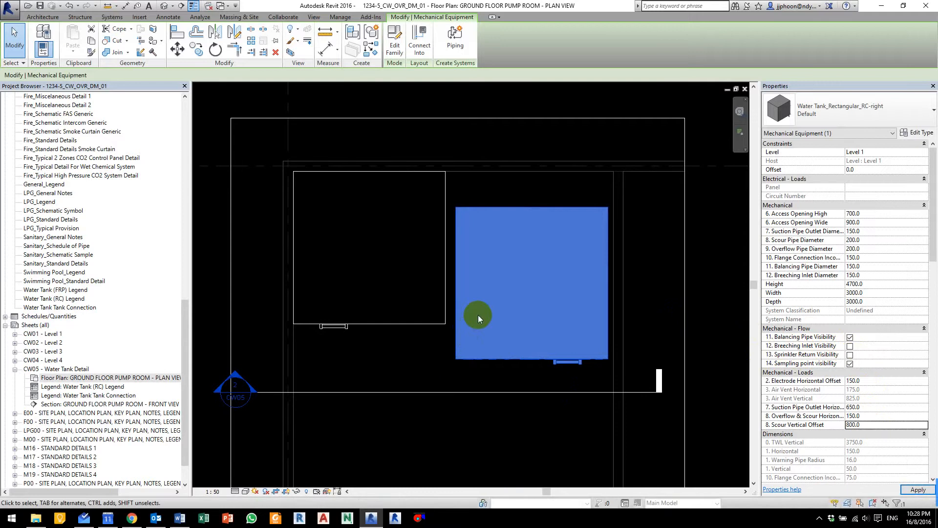
Step: Align the right tank's right edge to the right wall's inner face and its upper edge to the upper wall's inner face
{"action": "scroll", "coordinate": [582, 191], "scroll_direction": "up", "scroll_amount": 1}
{"action": "scroll", "coordinate": [582, 192], "scroll_direction": "up", "scroll_amount": 1}
{"action": "left_click", "coordinate": [584, 193]}
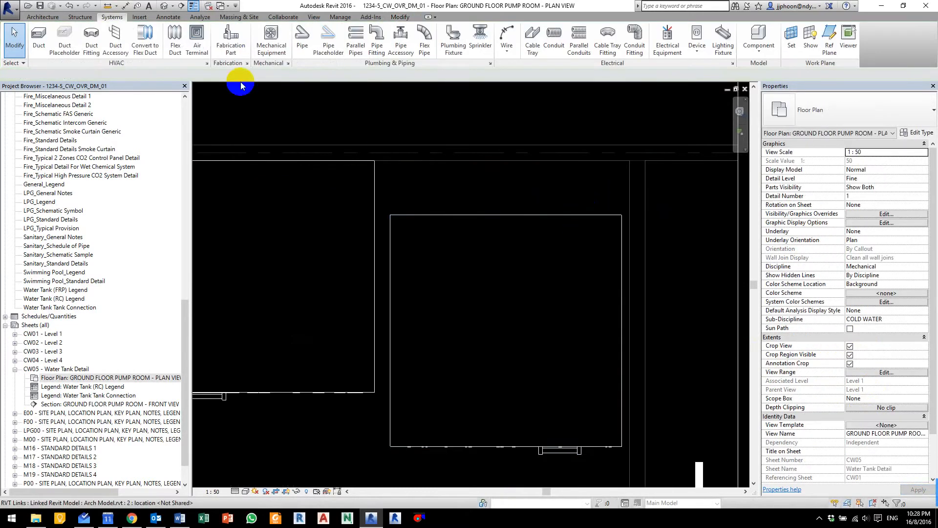
{"action": "left_click", "coordinate": [553, 215]}
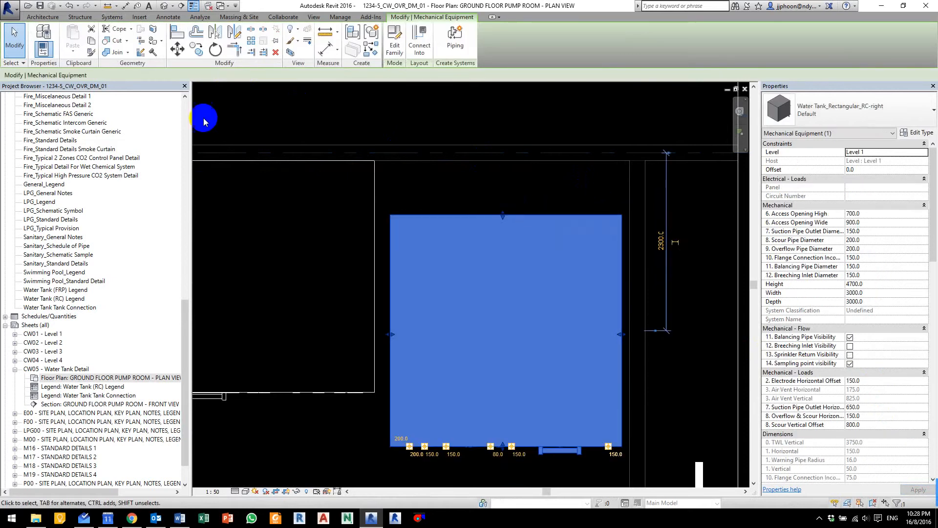
{"action": "left_click", "coordinate": [175, 34]}
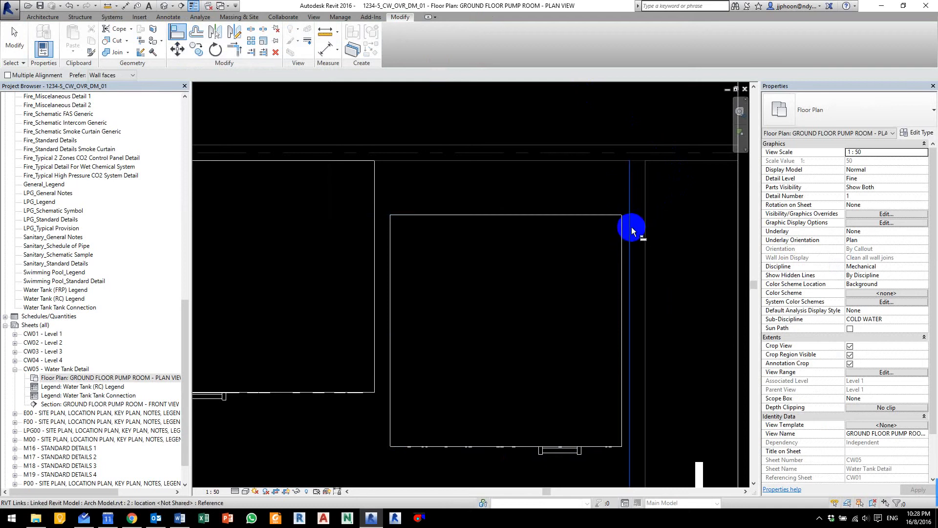
{"action": "scroll", "coordinate": [632, 227], "scroll_direction": "up", "scroll_amount": 2}
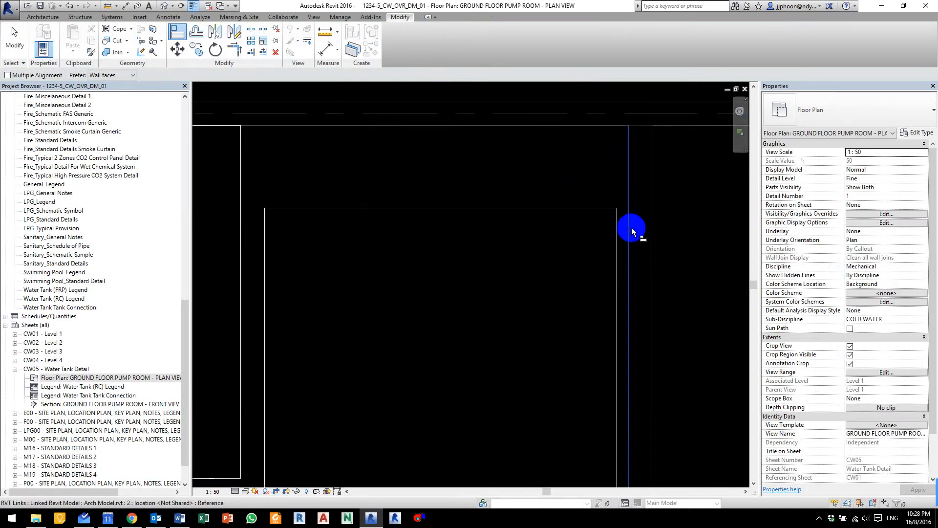
{"action": "left_click", "coordinate": [628, 206]}
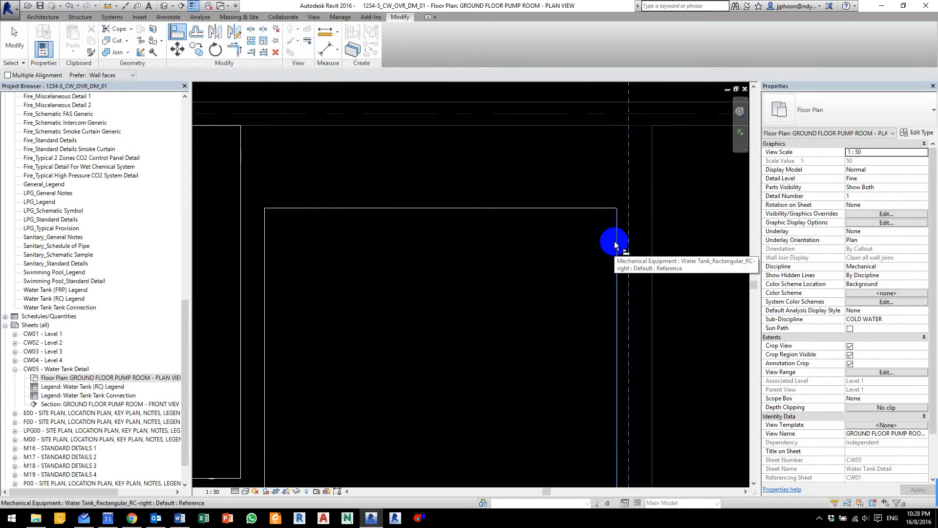
{"action": "left_click", "coordinate": [615, 242]}
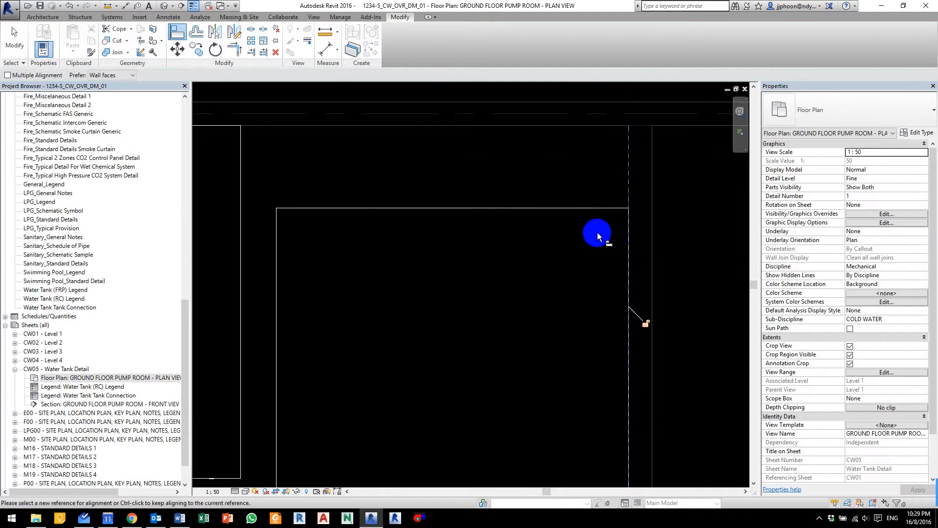
{"action": "left_click", "coordinate": [522, 129]}
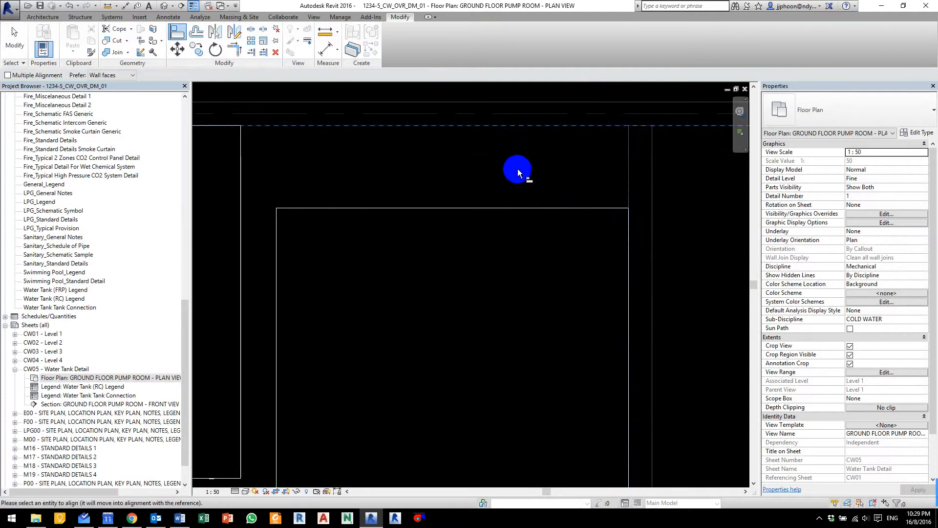
{"action": "left_click", "coordinate": [512, 208]}
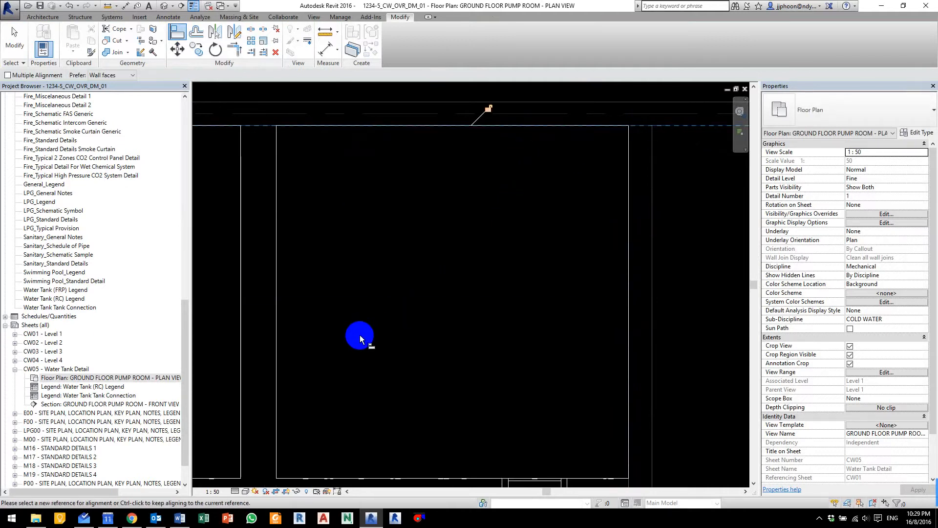
Step: Place one vertical GEN_Plinth component below the tanks, about 2600 mm right of the vertical gridline and 6400 mm below grid A
{"action": "scroll", "coordinate": [577, 226], "scroll_direction": "down", "scroll_amount": 3}
{"action": "middle_click_drag", "start_coordinate": [566, 231], "coordinate": [511, 239]}
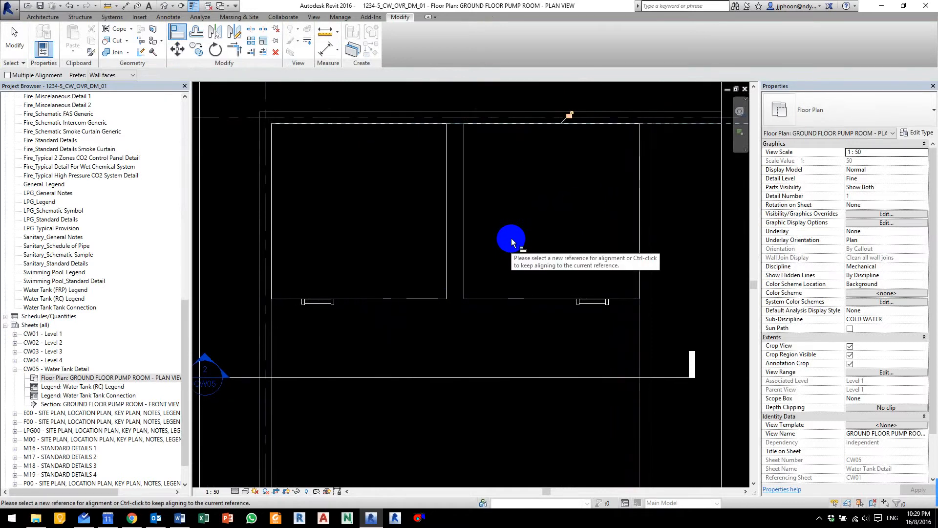
{"action": "scroll", "coordinate": [511, 239], "scroll_direction": "down", "scroll_amount": 2}
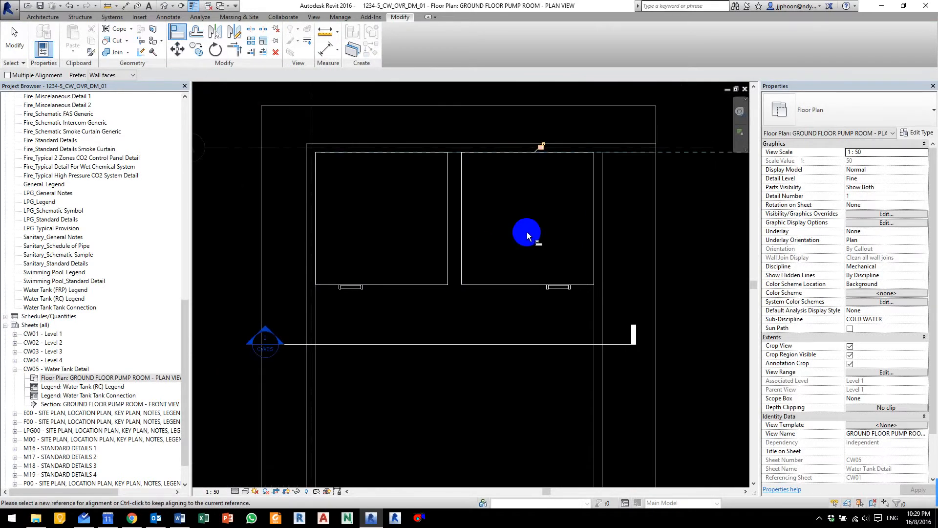
{"action": "key", "text": "ctrl+F11"}
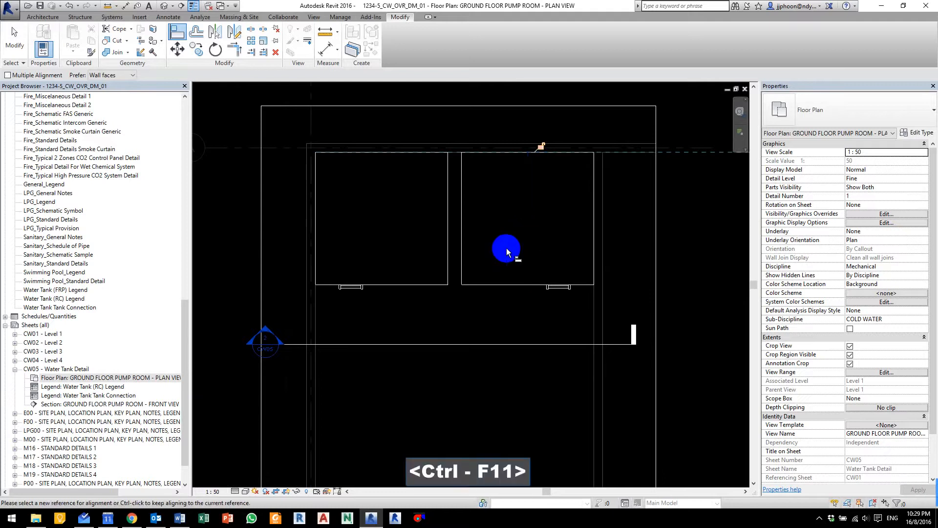
{"action": "middle_click_drag", "start_coordinate": [493, 350], "coordinate": [464, 294]}
{"action": "scroll", "coordinate": [465, 295], "scroll_direction": "down", "scroll_amount": 2}
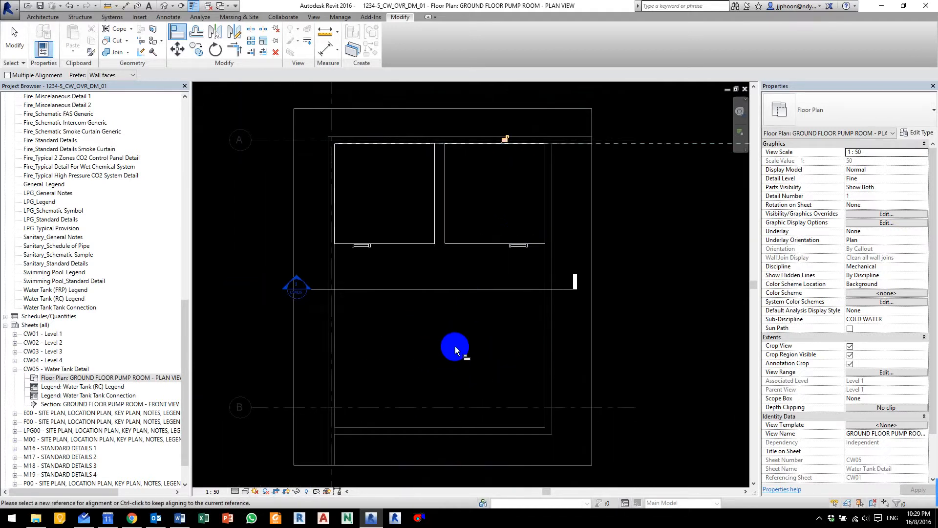
{"action": "left_click", "coordinate": [113, 18]}
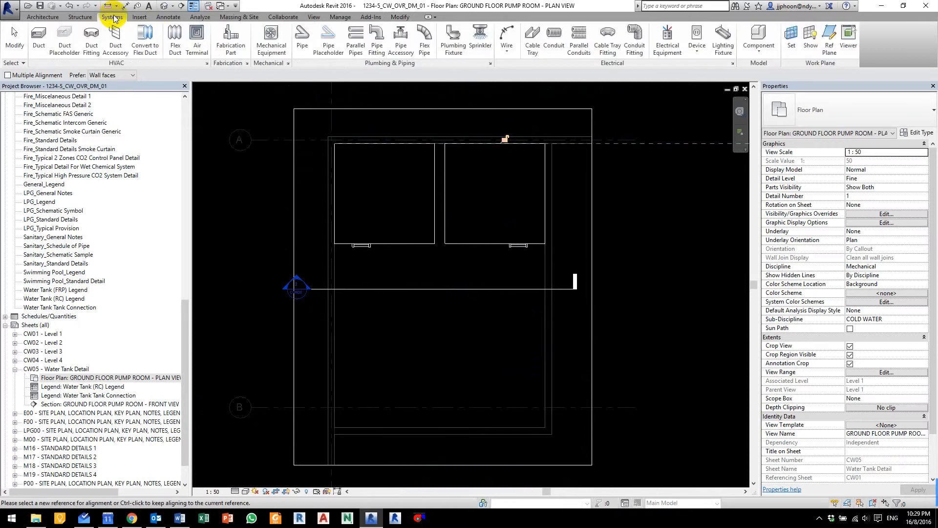
{"action": "left_click", "coordinate": [760, 32]}
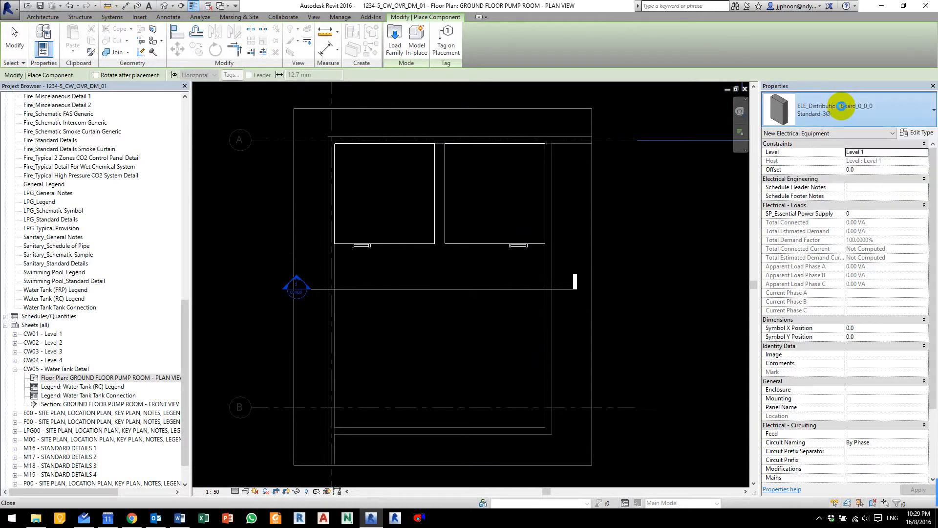
{"action": "left_click", "coordinate": [841, 108]}
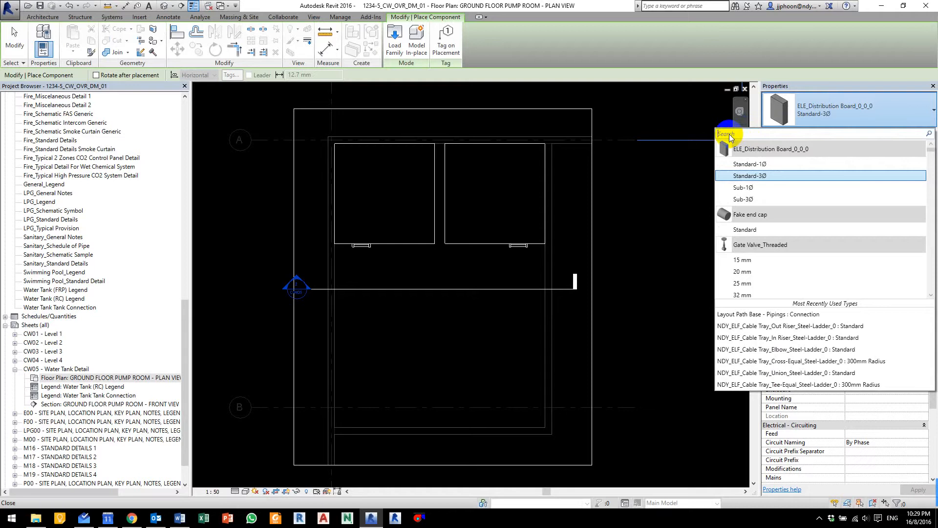
{"action": "type", "text": "PL"}
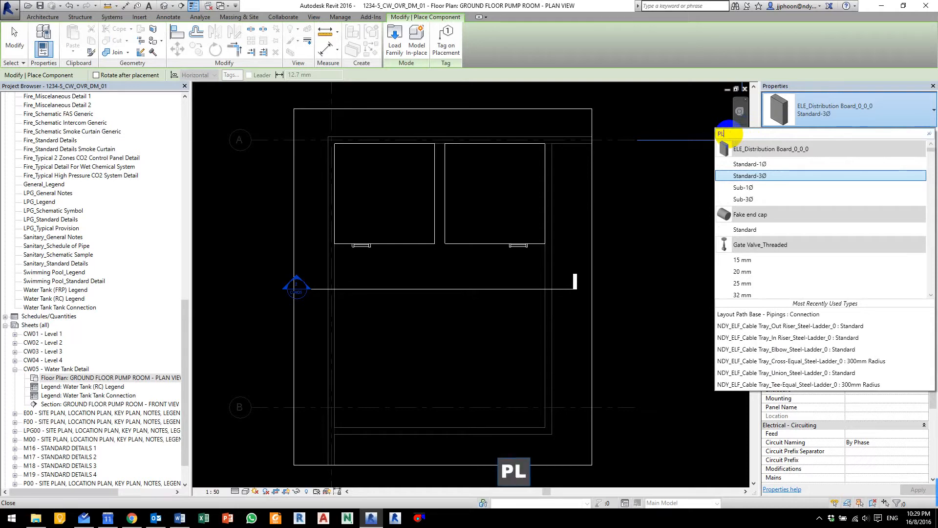
{"action": "type", "text": "INTH"}
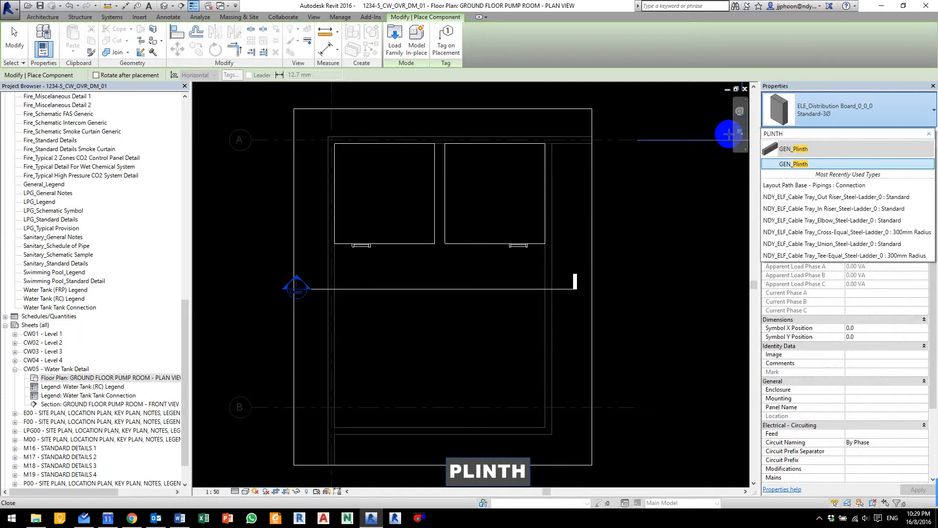
{"action": "mouse_move", "coordinate": [800, 166]}
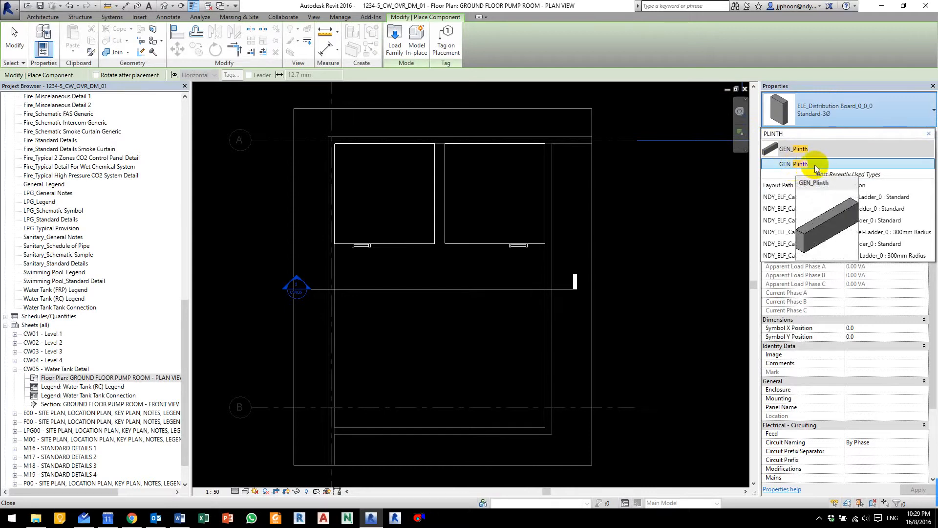
{"action": "left_click", "coordinate": [817, 165]}
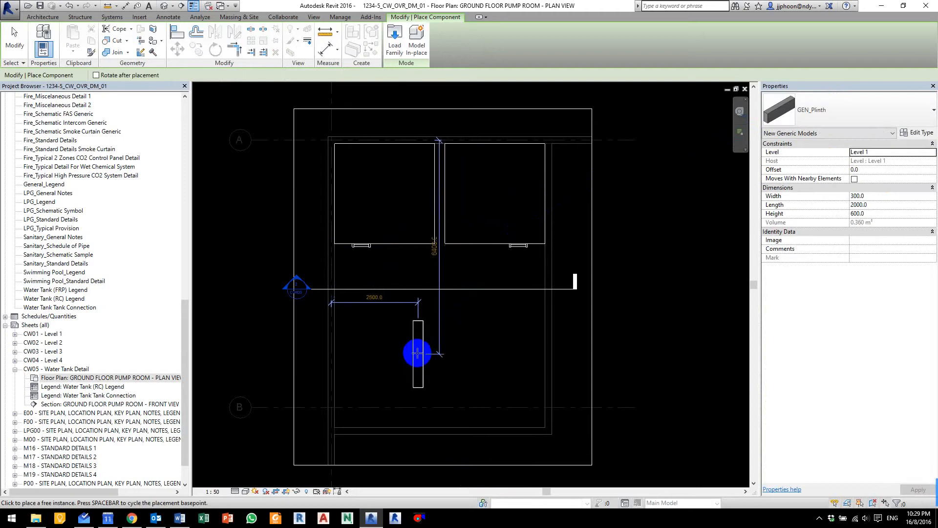
{"action": "left_click", "coordinate": [418, 352]}
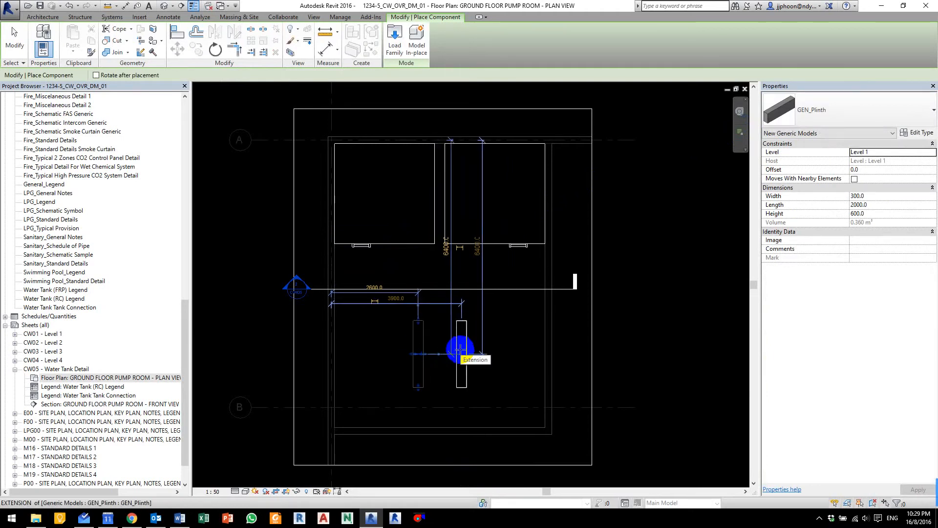
{"action": "key", "text": "Escape"}
{"action": "key", "text": "Escape"}
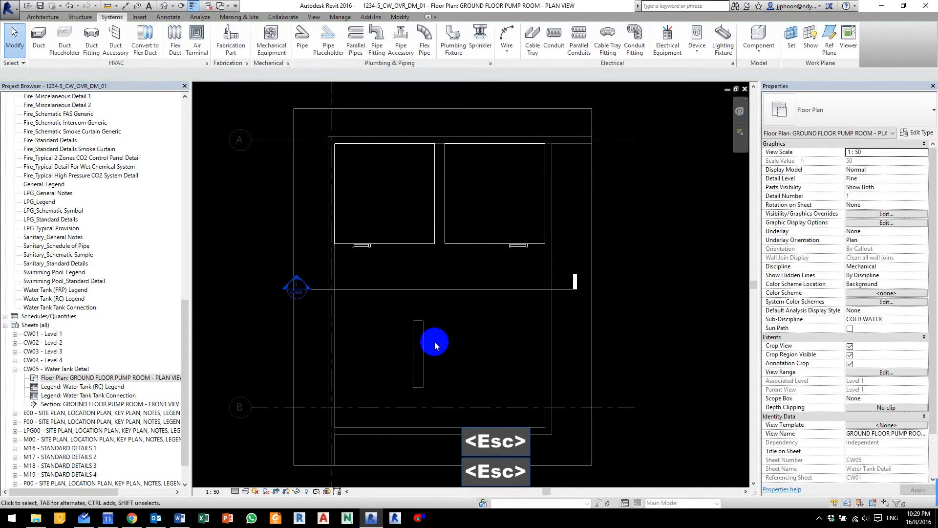
Step: Set the plinth's width to 1000 mm and its height to 100 mm
{"action": "left_click", "coordinate": [424, 344]}
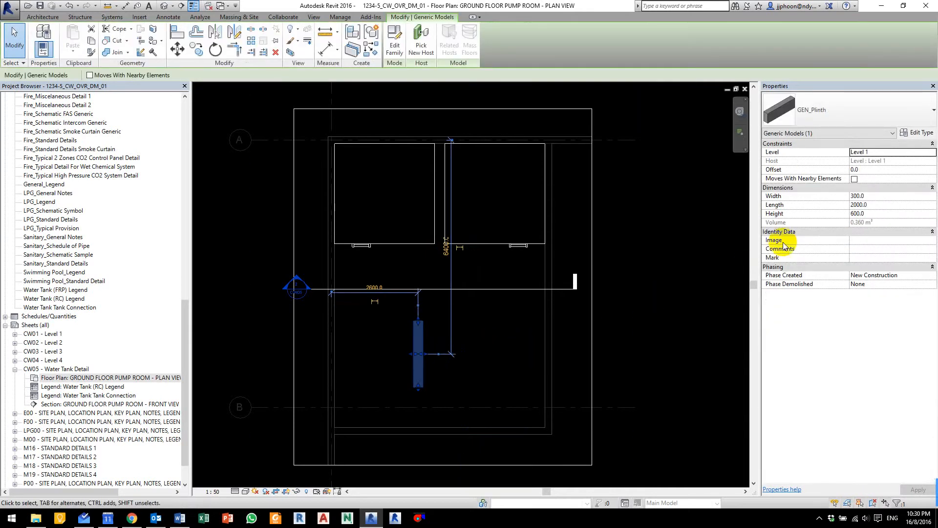
{"action": "left_click", "coordinate": [882, 196]}
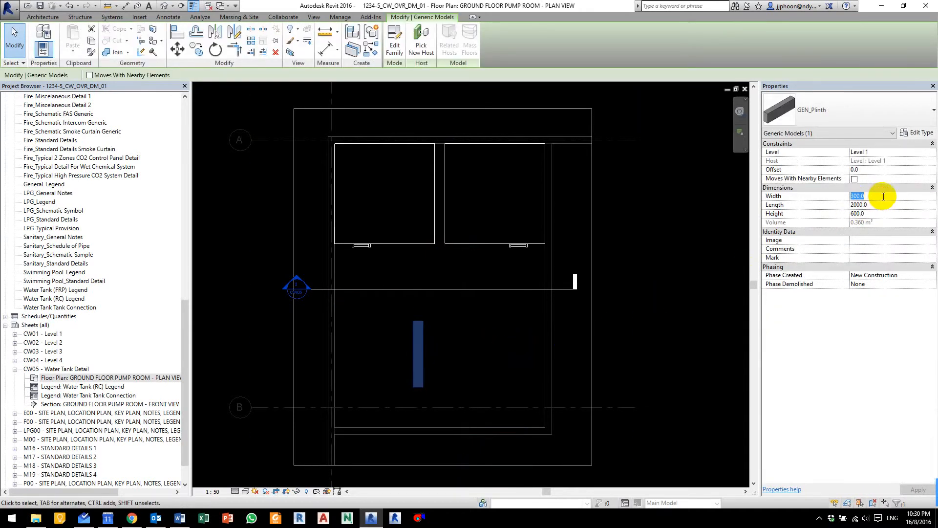
{"action": "type", "text": "1000"}
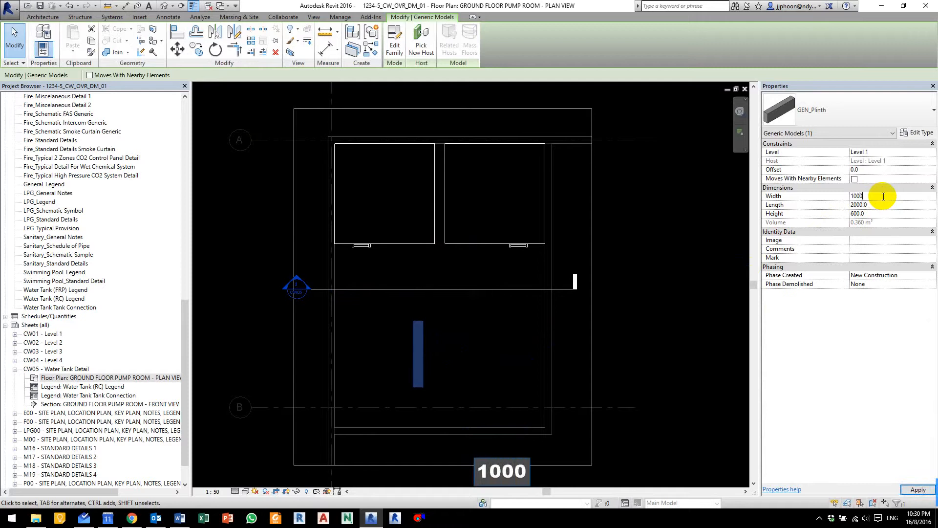
{"action": "key", "text": "Return"}
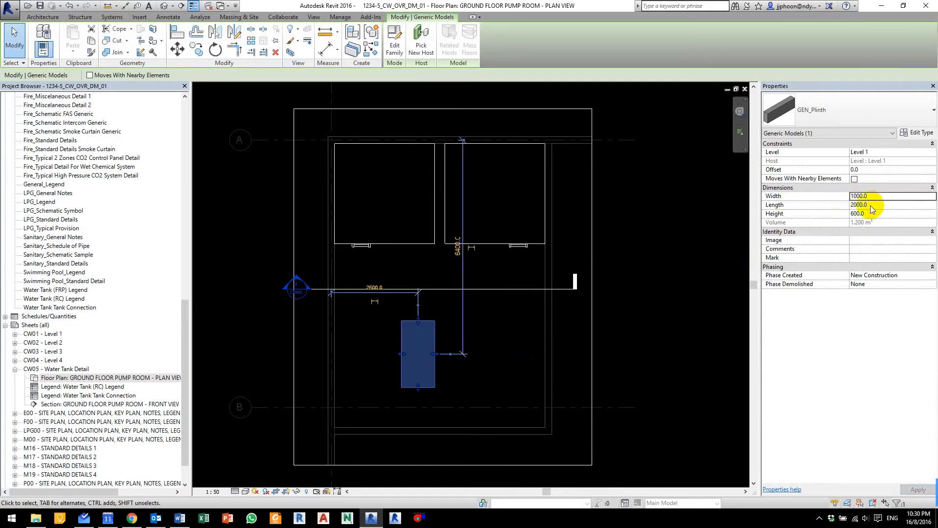
{"action": "left_click", "coordinate": [882, 213]}
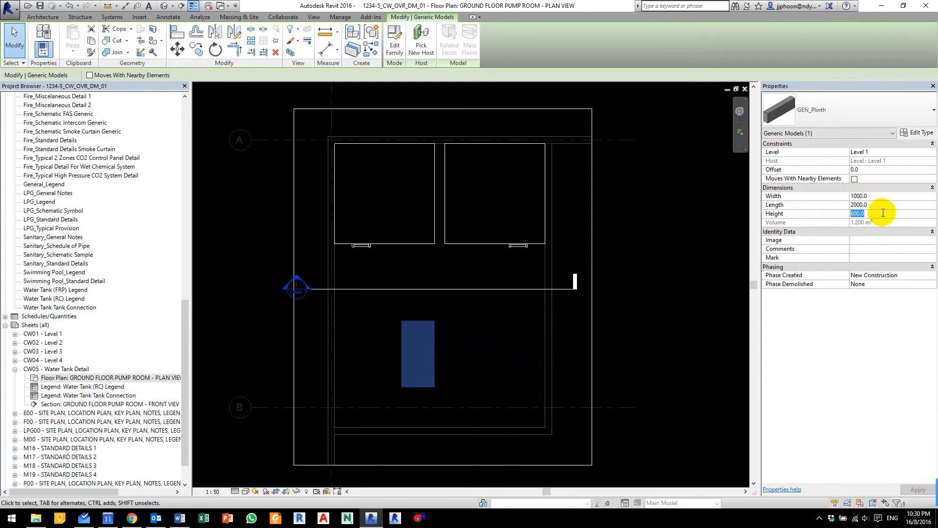
{"action": "type", "text": "100"}
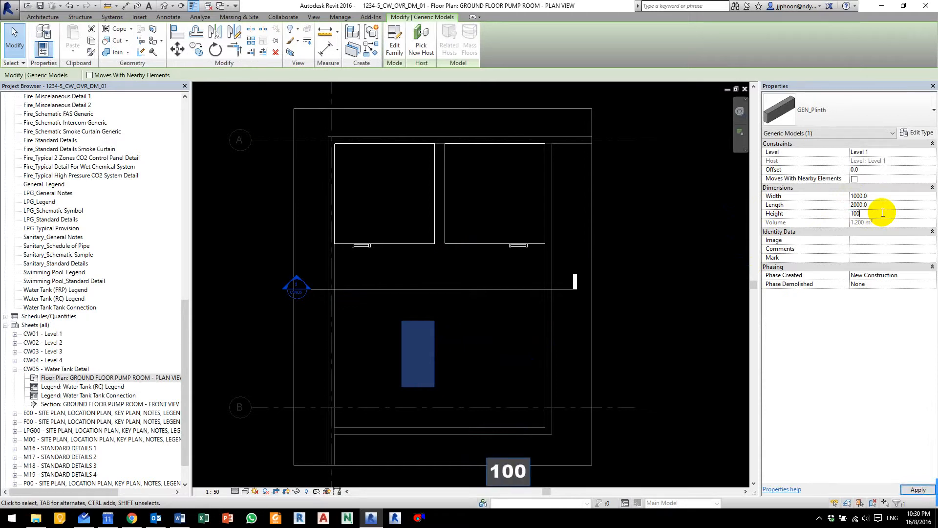
{"action": "left_click", "coordinate": [381, 296]}
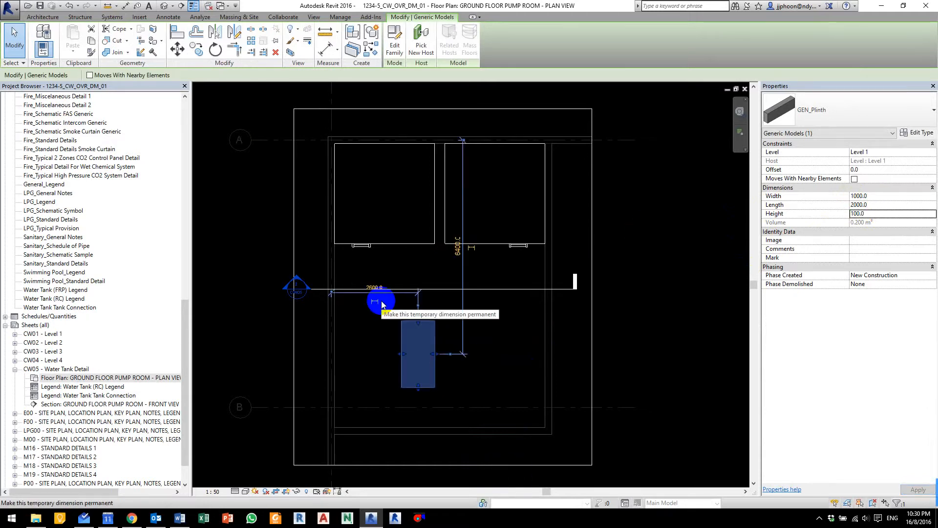
{"action": "left_click", "coordinate": [501, 351]}
Step: Add an aligned dimension from the left tank's lower edge to the plinth's upper edge, with its line beside the left wall
{"action": "scroll", "coordinate": [433, 334], "scroll_direction": "up", "scroll_amount": 2}
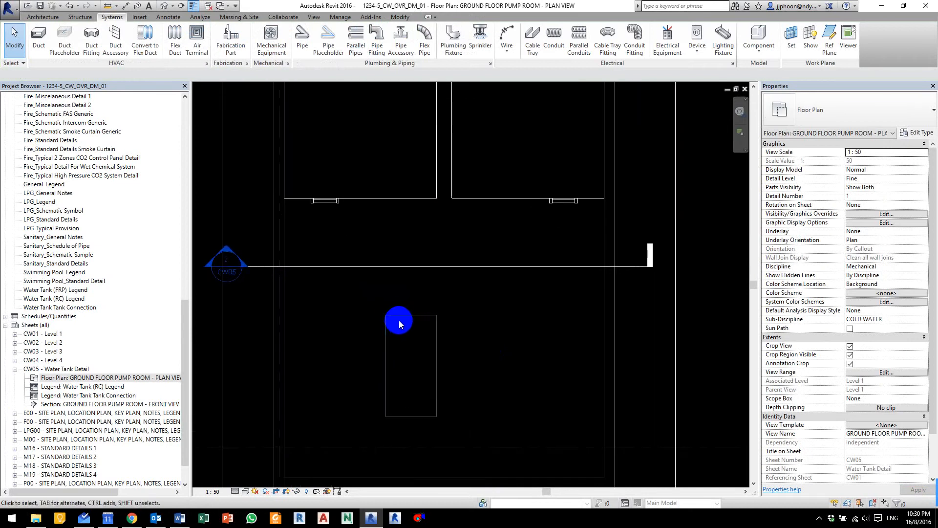
{"action": "left_click", "coordinate": [396, 315]}
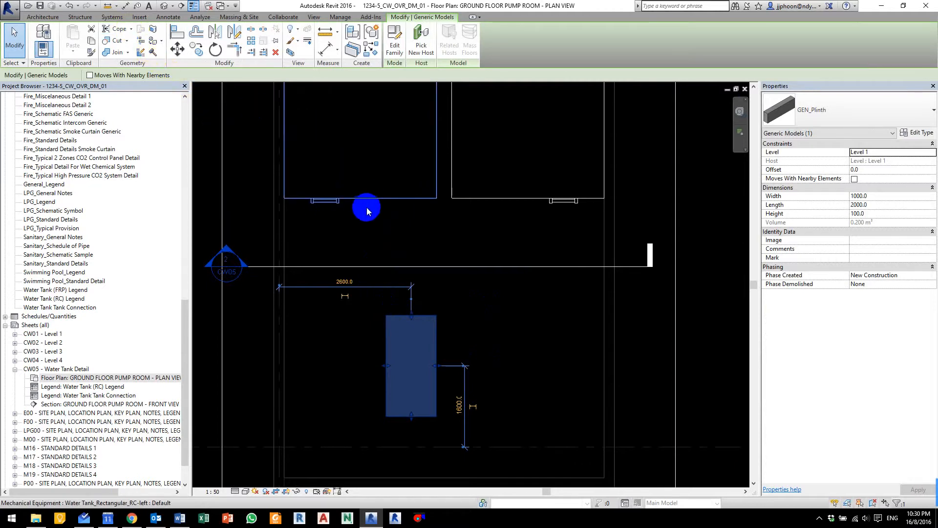
{"action": "left_click", "coordinate": [125, 7]}
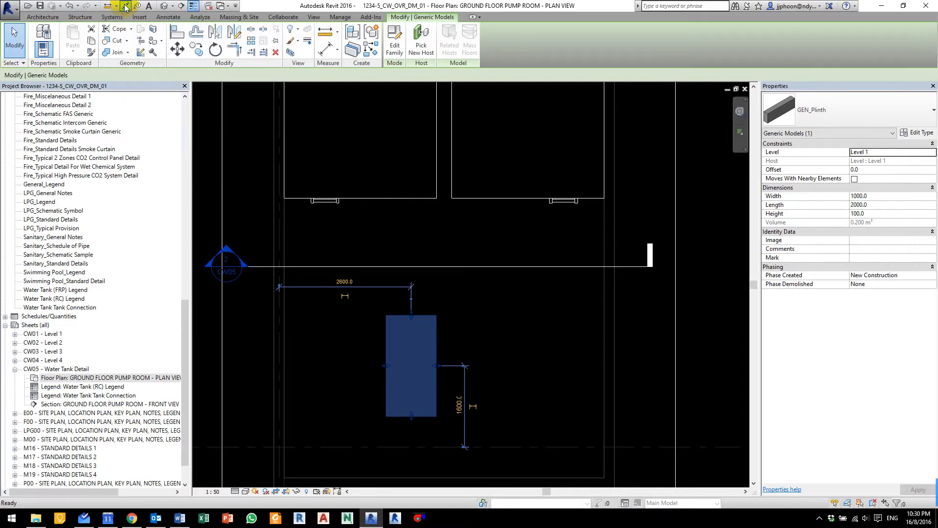
{"action": "scroll", "coordinate": [294, 201], "scroll_direction": "up", "scroll_amount": 3}
{"action": "scroll", "coordinate": [293, 201], "scroll_direction": "up", "scroll_amount": 2}
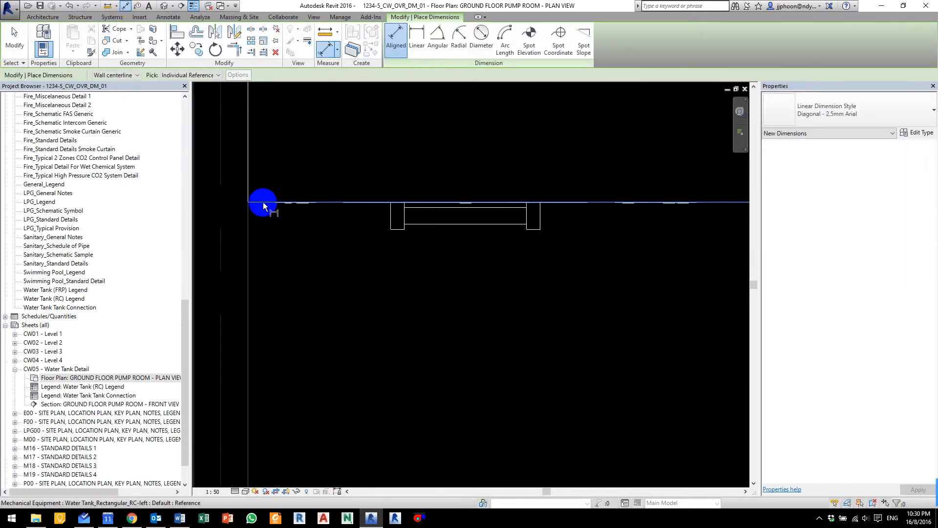
{"action": "left_click", "coordinate": [262, 202]}
{"action": "scroll", "coordinate": [310, 259], "scroll_direction": "down", "scroll_amount": 4}
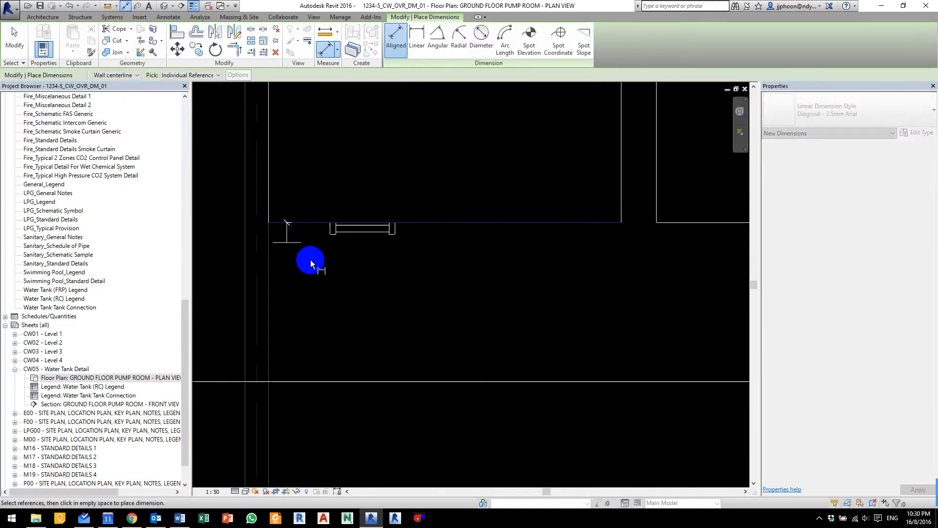
{"action": "left_click", "coordinate": [438, 379]}
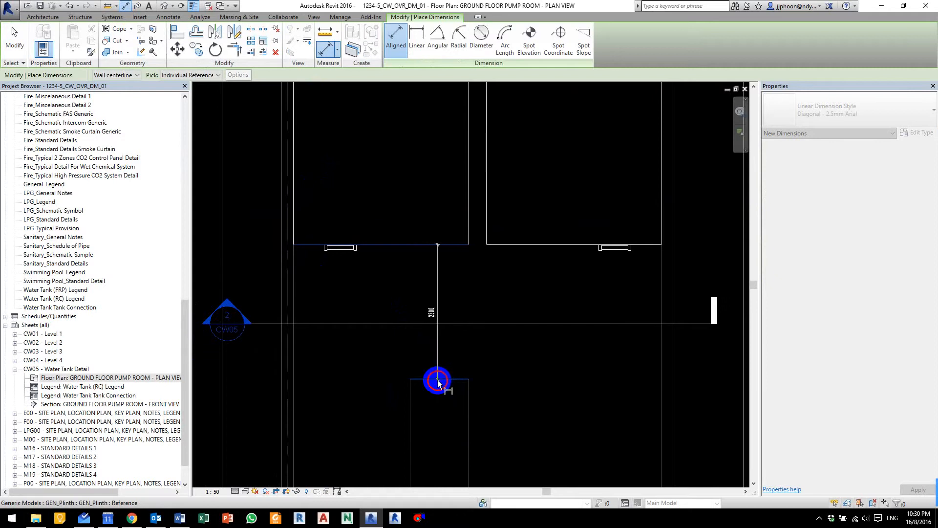
{"action": "left_click", "coordinate": [272, 362]}
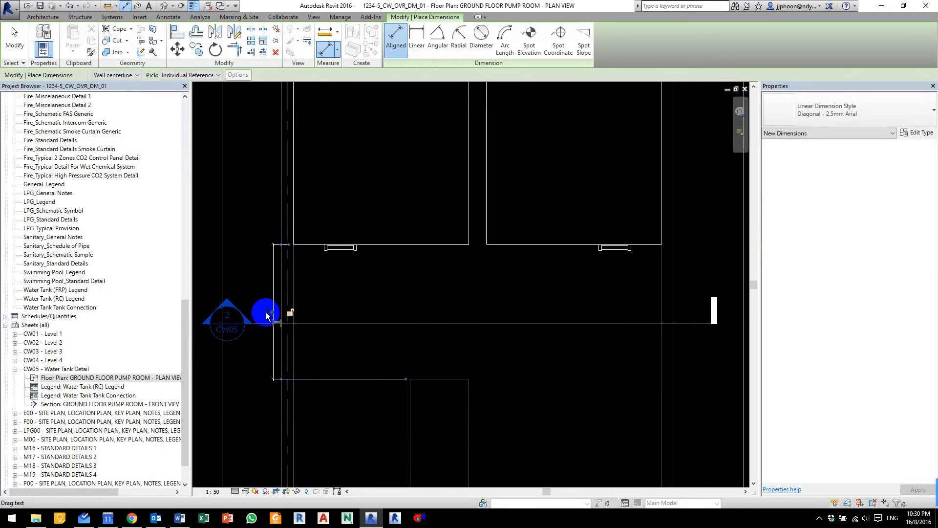
{"action": "scroll", "coordinate": [268, 317], "scroll_direction": "up", "scroll_amount": 2}
{"action": "scroll", "coordinate": [272, 310], "scroll_direction": "down", "scroll_amount": 2}
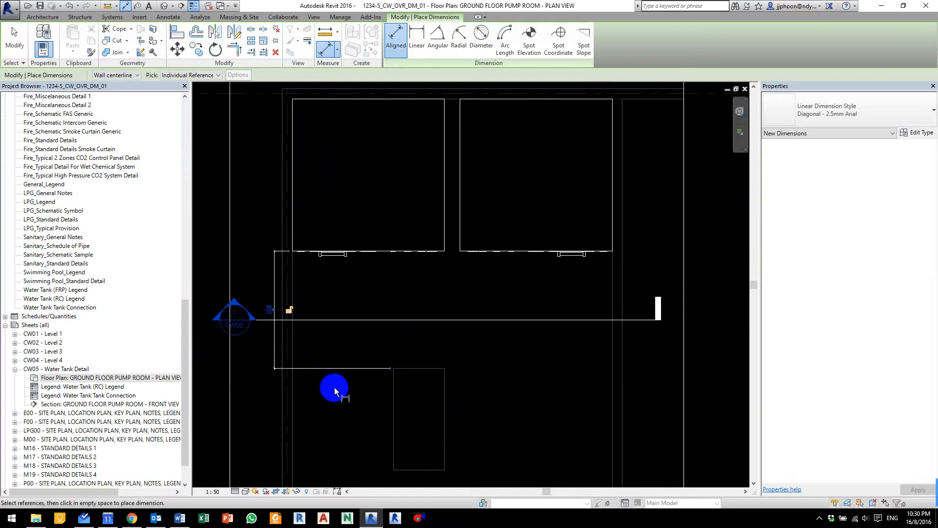
{"action": "key", "text": "Escape"}
{"action": "key", "text": "Escape"}
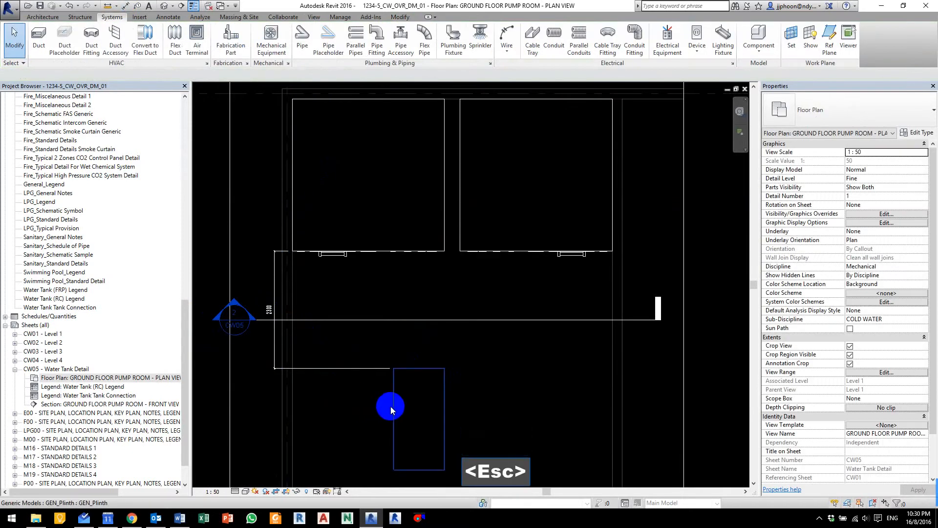
Step: Move the plinth by setting its dimensioned distance from the left tank to 3000 mm
{"action": "scroll", "coordinate": [274, 325], "scroll_direction": "up", "scroll_amount": 1}
{"action": "scroll", "coordinate": [275, 323], "scroll_direction": "up", "scroll_amount": 3}
{"action": "middle_click_drag", "start_coordinate": [425, 336], "coordinate": [412, 269]}
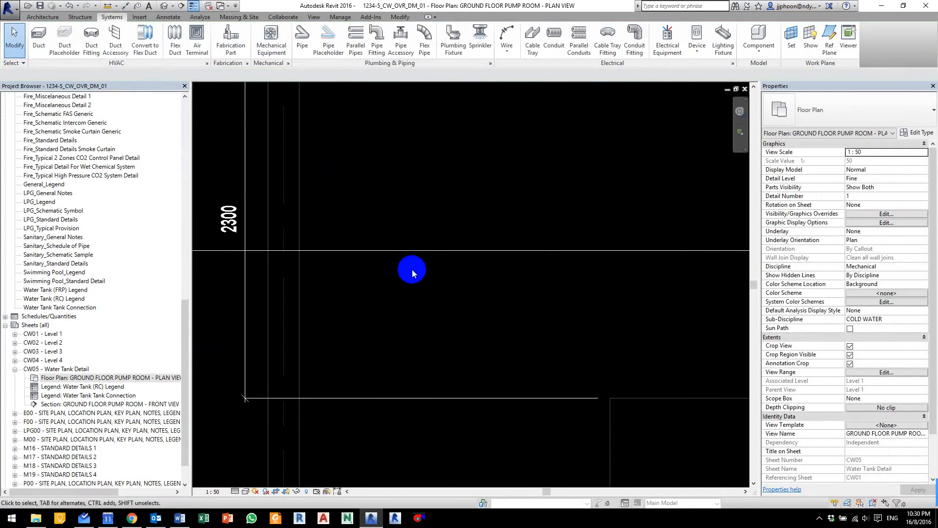
{"action": "scroll", "coordinate": [412, 269], "scroll_direction": "down", "scroll_amount": 1}
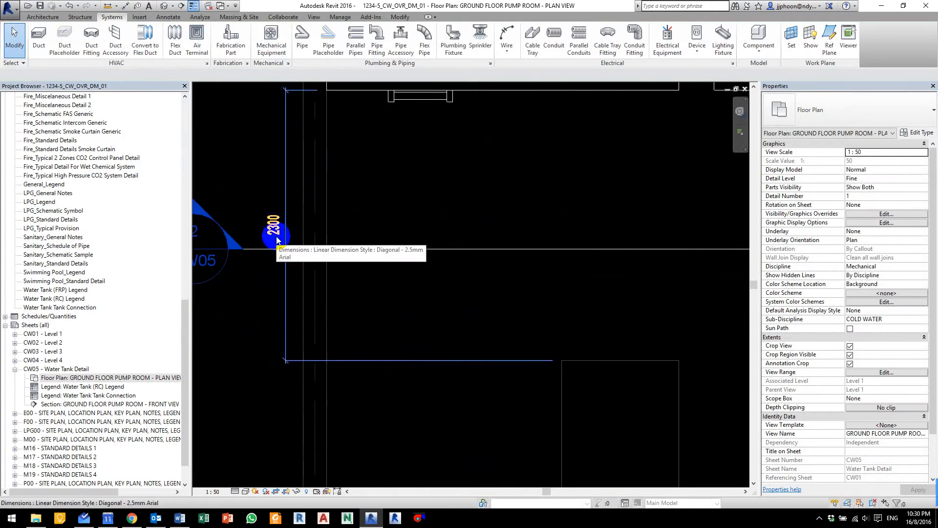
{"action": "scroll", "coordinate": [431, 127], "scroll_direction": "down", "scroll_amount": 1}
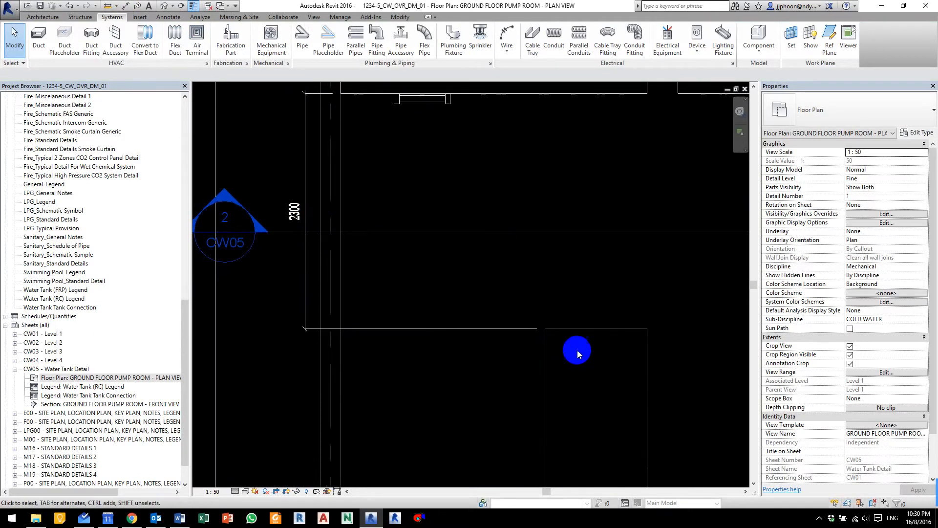
{"action": "left_click", "coordinate": [578, 333]}
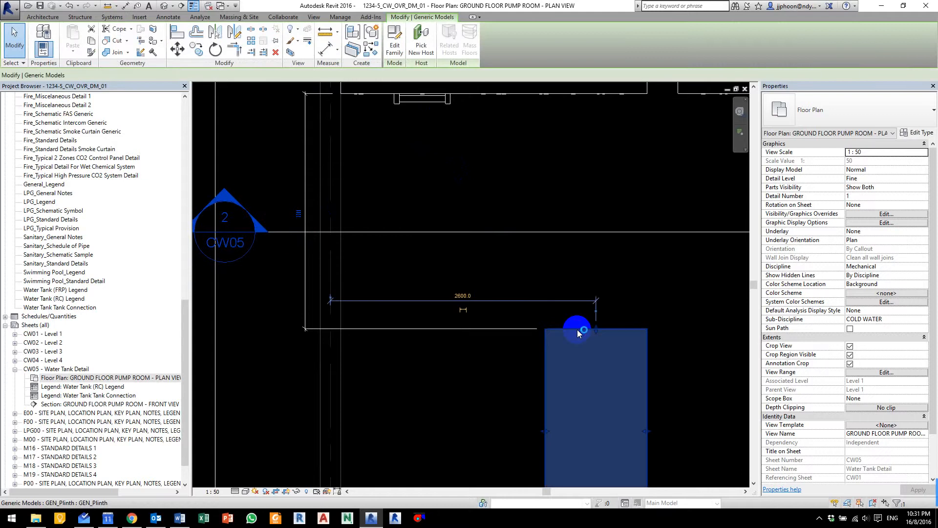
{"action": "left_click", "coordinate": [299, 213]}
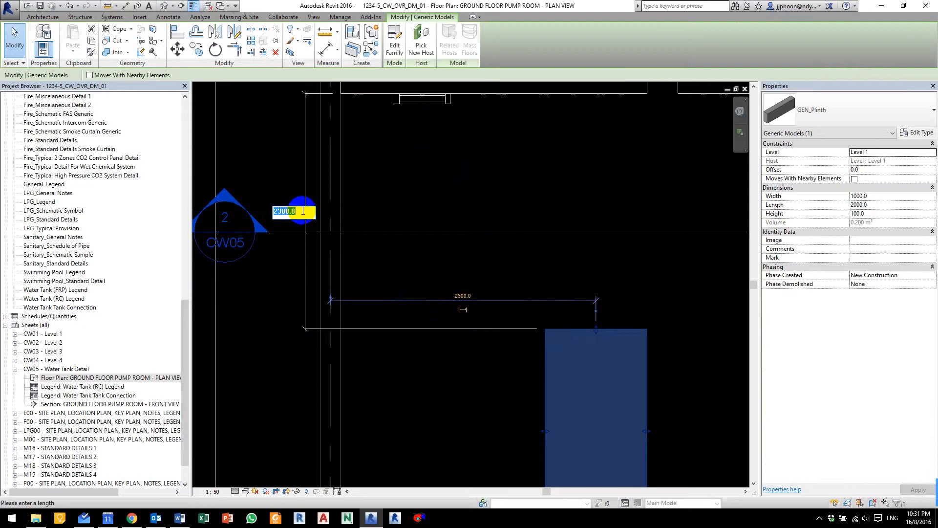
{"action": "type", "text": "3000"}
{"action": "key", "text": "Return"}
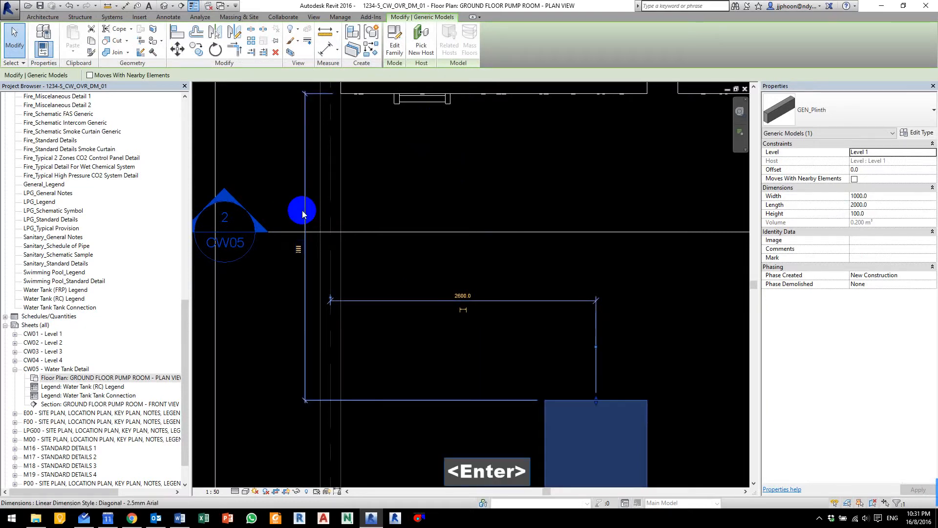
{"action": "left_click", "coordinate": [649, 338]}
Step: Delete the dimension between the left tank and the plinth
{"action": "scroll", "coordinate": [649, 337], "scroll_direction": "down", "scroll_amount": 3}
{"action": "middle_click_drag", "start_coordinate": [649, 337], "coordinate": [477, 306]}
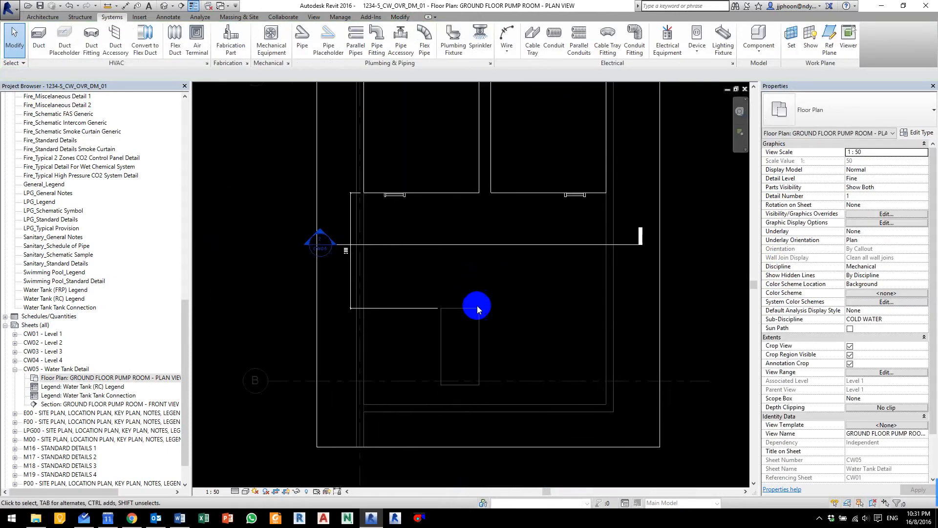
{"action": "scroll", "coordinate": [477, 307], "scroll_direction": "up", "scroll_amount": 2}
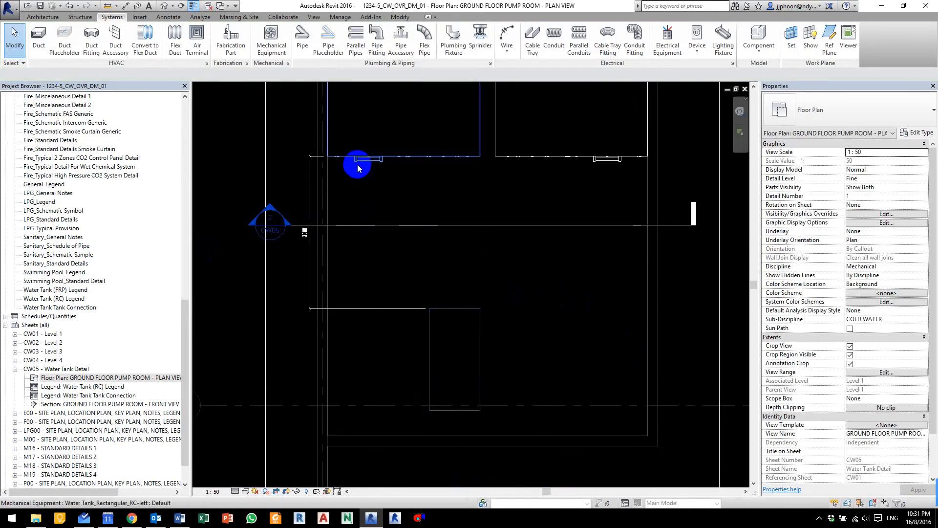
{"action": "left_click", "coordinate": [305, 244]}
{"action": "key", "text": "Delete"}
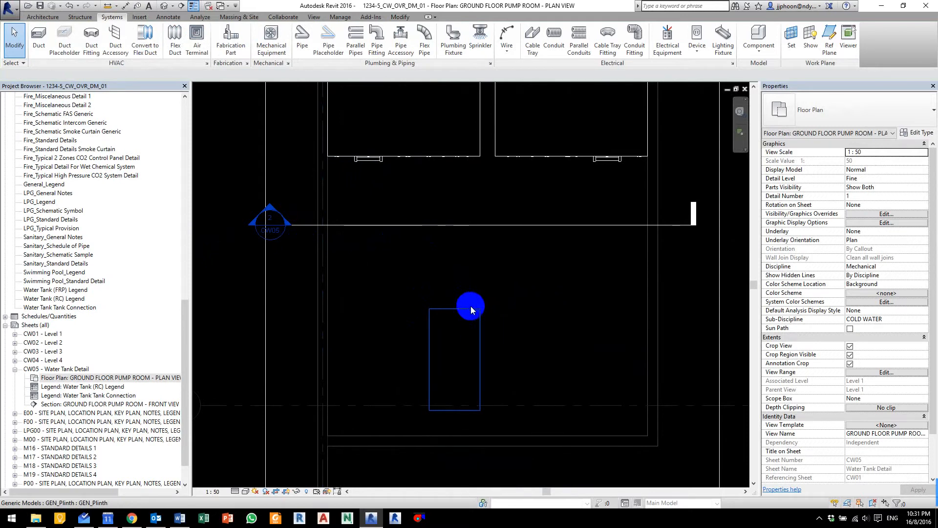
Step: Copy the plinth horizontally 1600 mm to the right from its upper-left corner
{"action": "scroll", "coordinate": [464, 317], "scroll_direction": "up", "scroll_amount": 1}
{"action": "scroll", "coordinate": [465, 320], "scroll_direction": "down", "scroll_amount": 1}
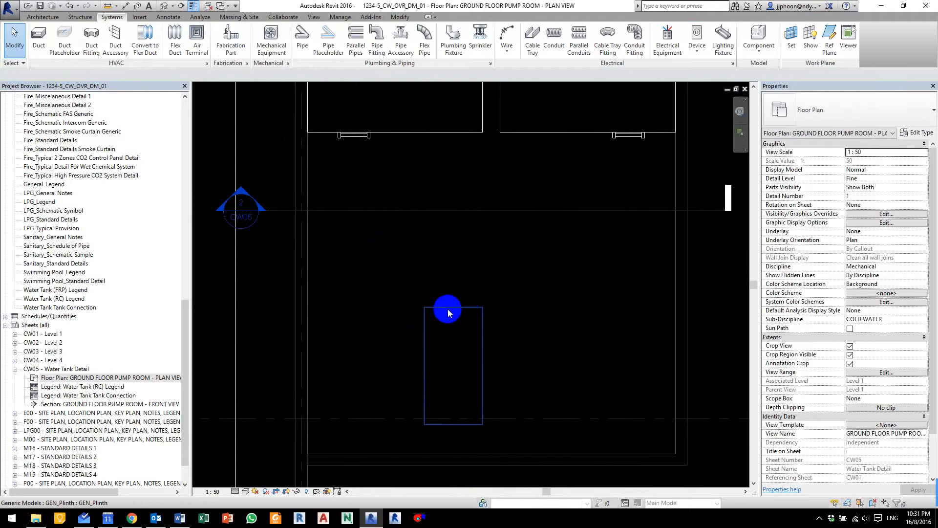
{"action": "left_click", "coordinate": [449, 309]}
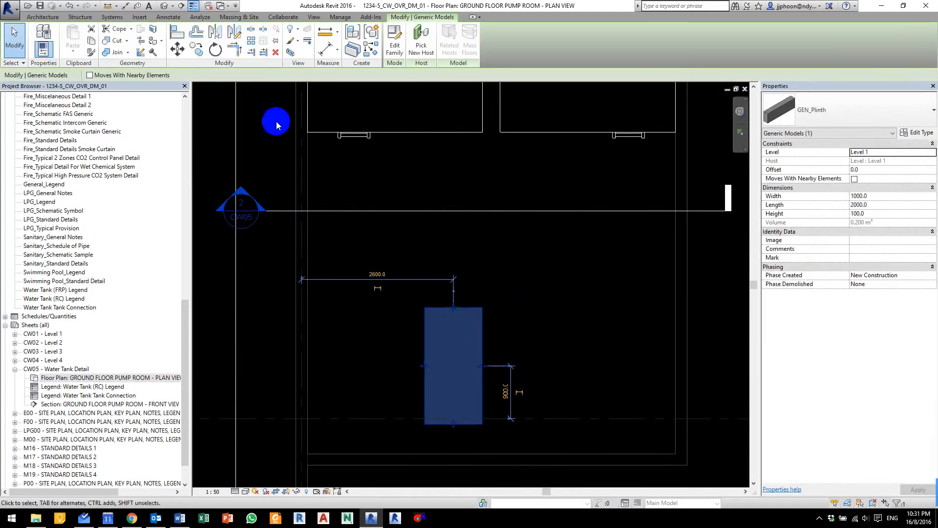
{"action": "left_click", "coordinate": [196, 50]}
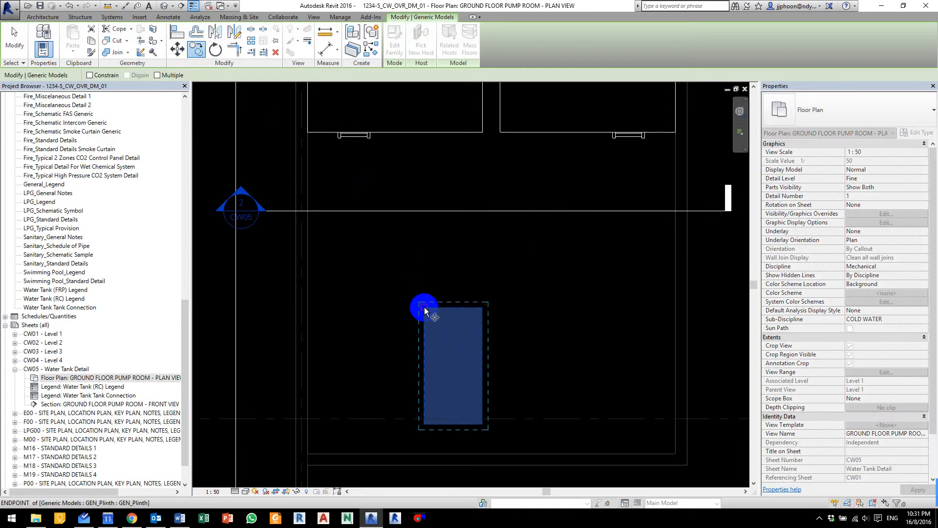
{"action": "left_click", "coordinate": [424, 309]}
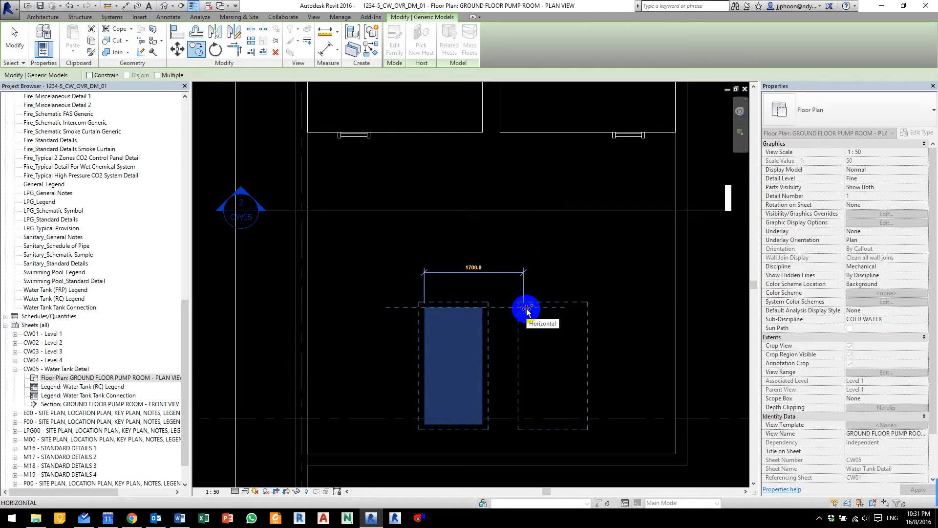
{"action": "type", "text": "166"}
{"action": "key", "text": "BackSpace"}
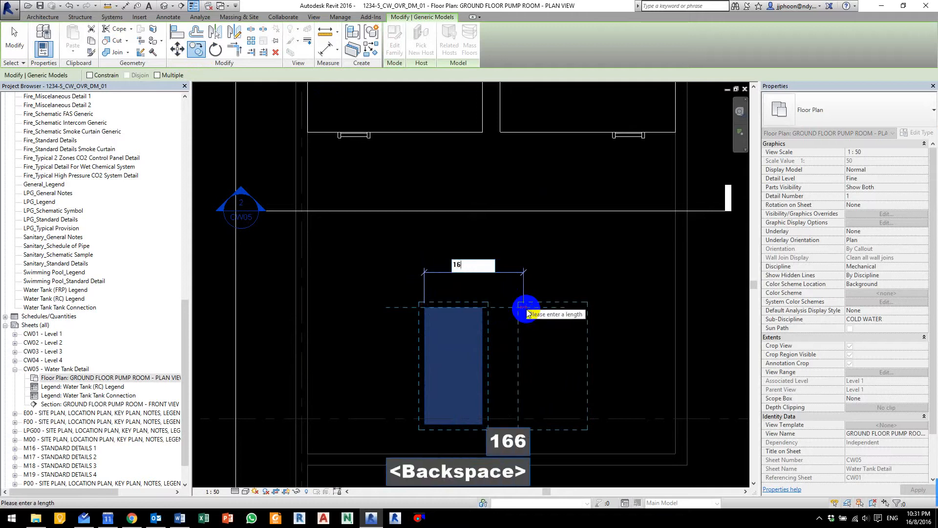
{"action": "type", "text": ".."}
{"action": "key", "text": "BackSpace"}
{"action": "key", "text": "BackSpace"}
{"action": "key", "text": "BackSpace"}
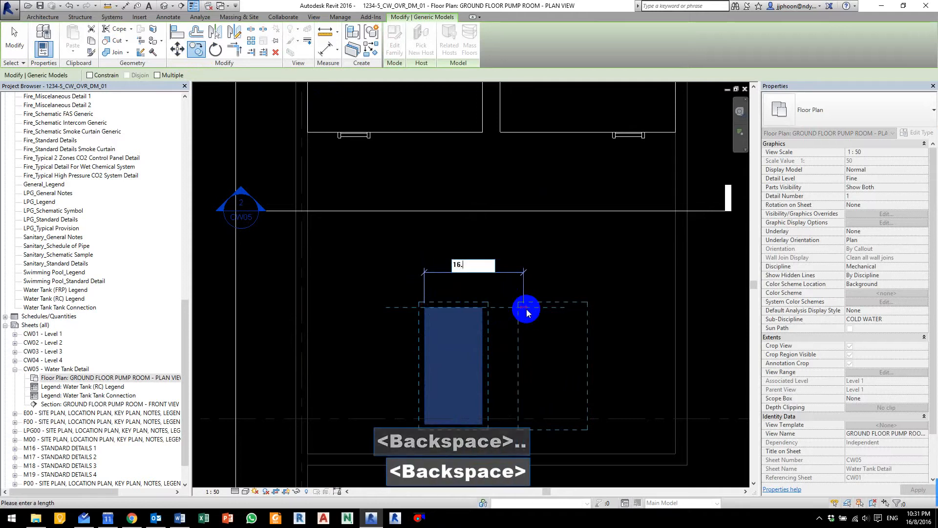
{"action": "key", "text": "BackSpace"}
{"action": "type", "text": "1600"}
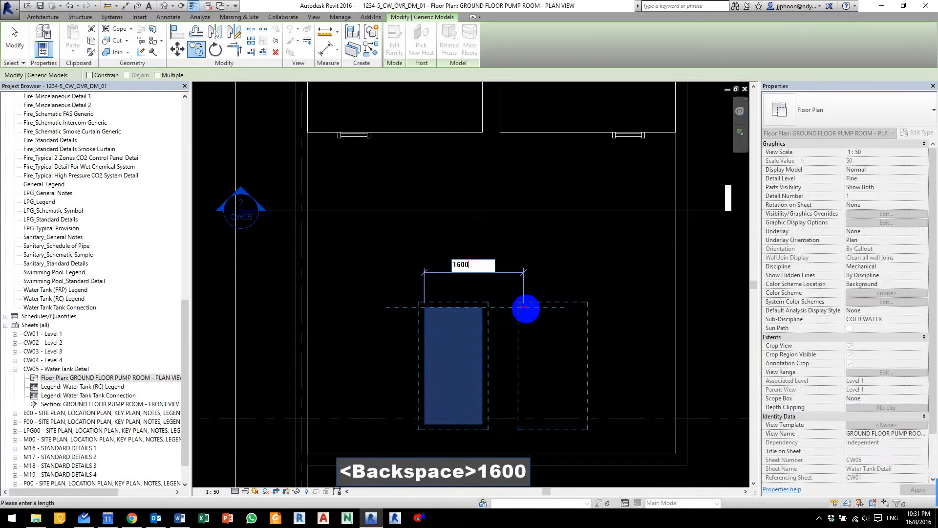
{"action": "key", "text": "Return"}
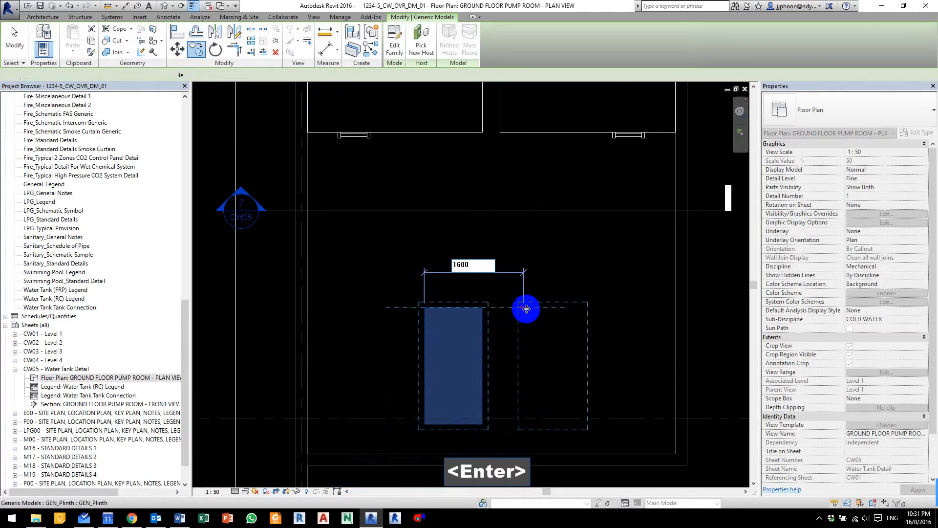
{"action": "left_click", "coordinate": [612, 280]}
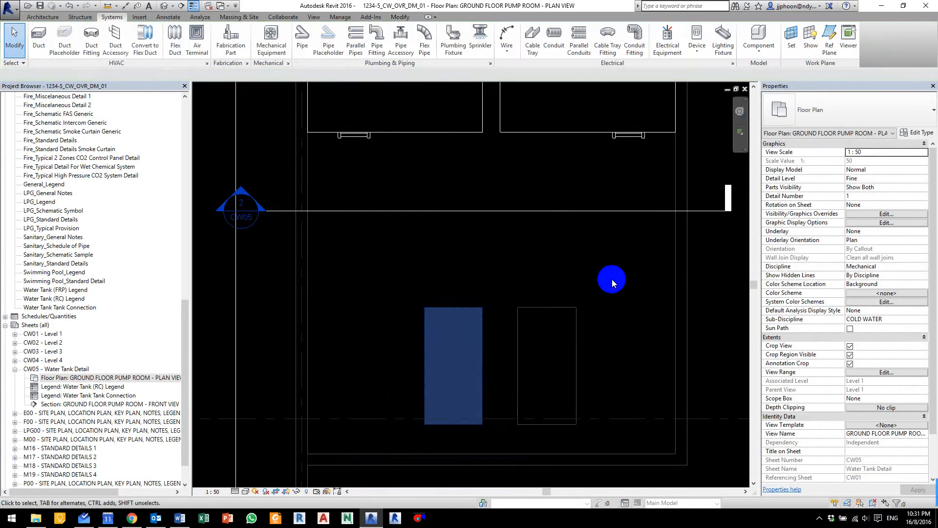
{"action": "key", "text": "ctrl+F11"}
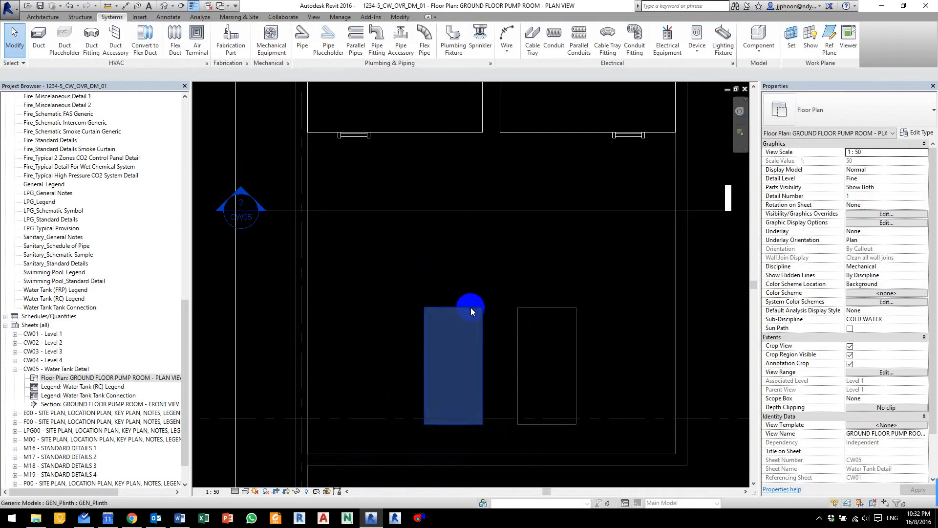
Step: Move both plinths together horizontally 200 mm to the left
{"action": "left_click", "coordinate": [484, 317]}
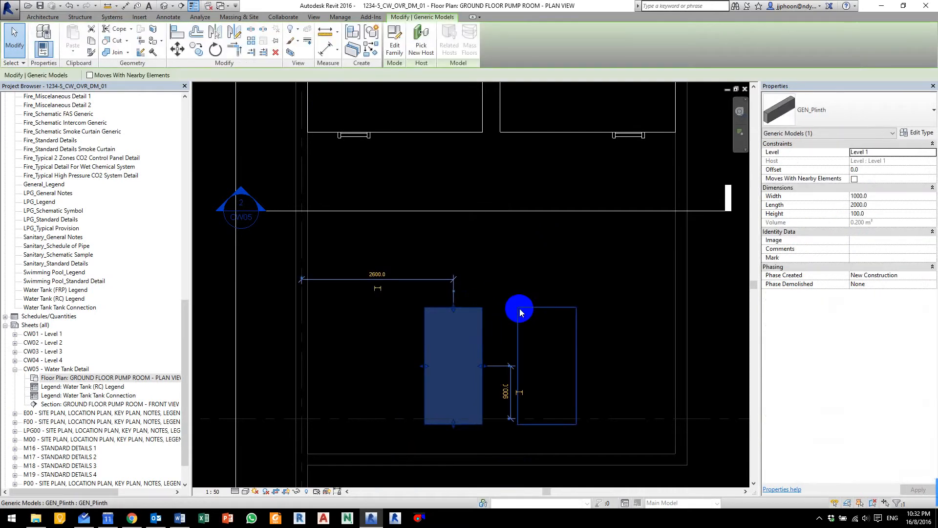
{"action": "left_click", "coordinate": [521, 310], "text": "ctrl"}
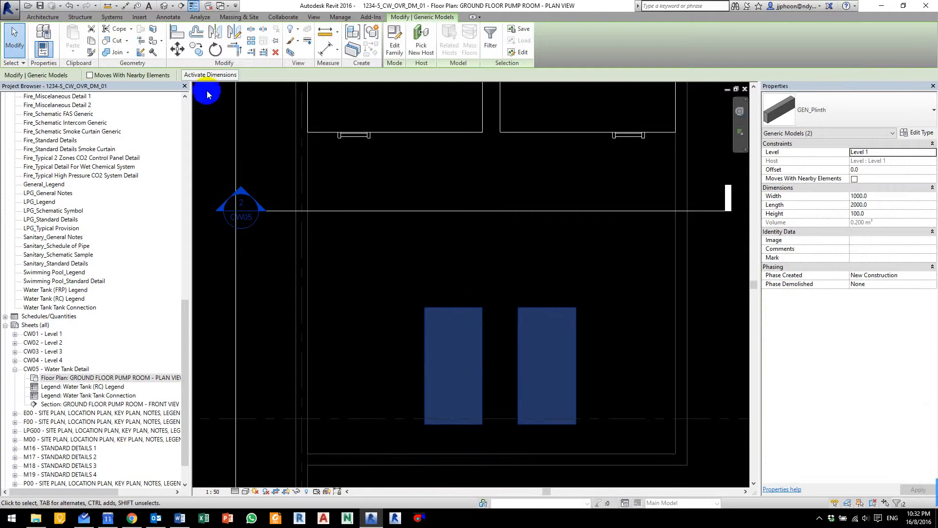
{"action": "left_click", "coordinate": [196, 49]}
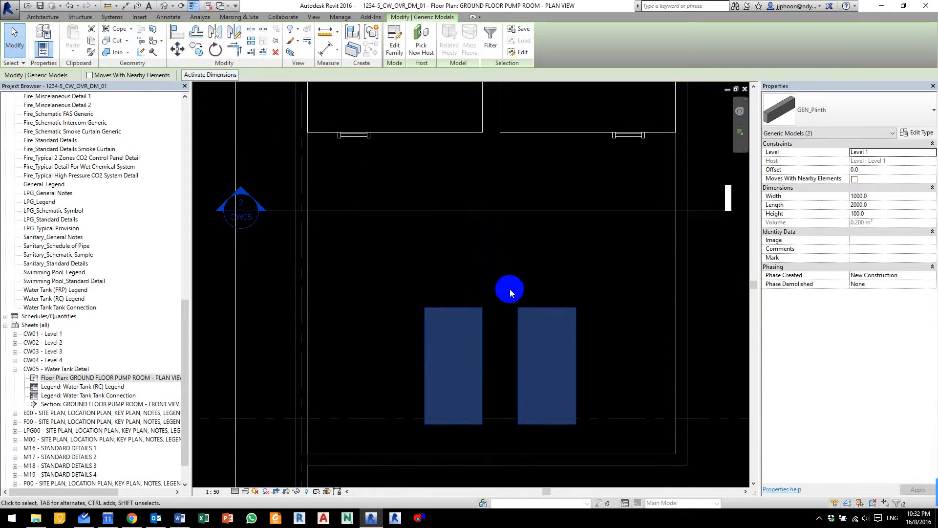
{"action": "key", "text": "m"}
{"action": "key", "text": "v"}
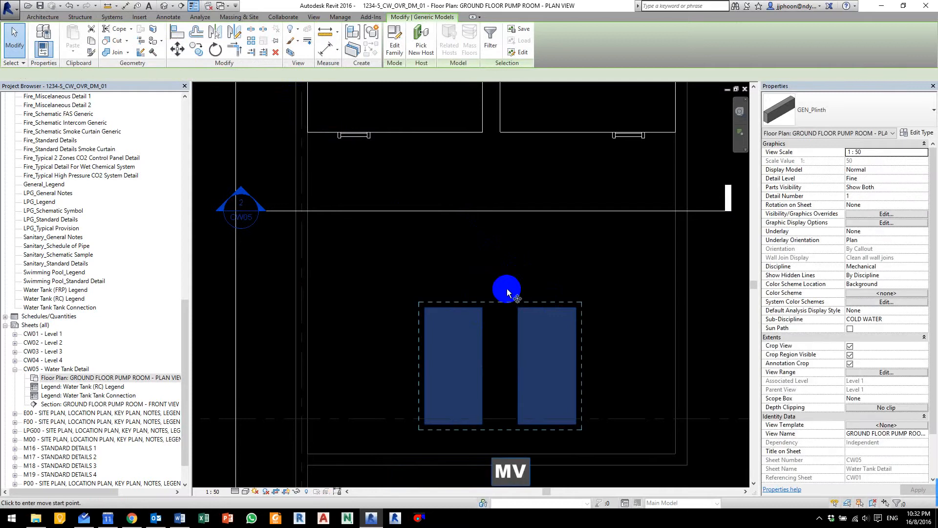
{"action": "left_click", "coordinate": [504, 293]}
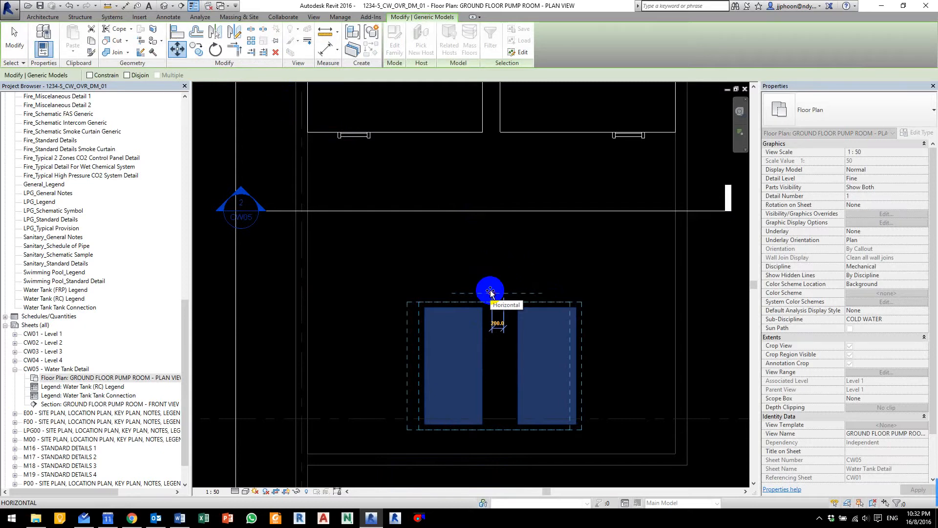
{"action": "left_click", "coordinate": [491, 292]}
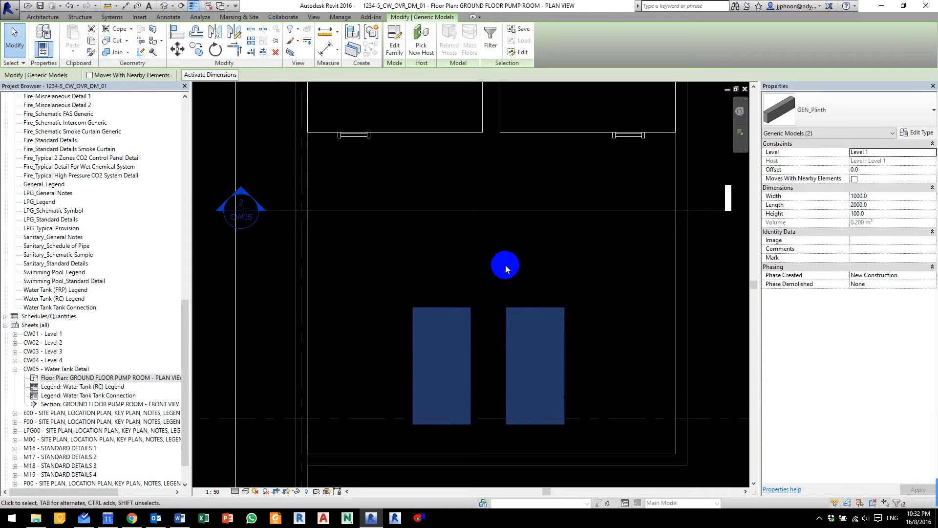
{"action": "key", "text": "ctrl+F11"}
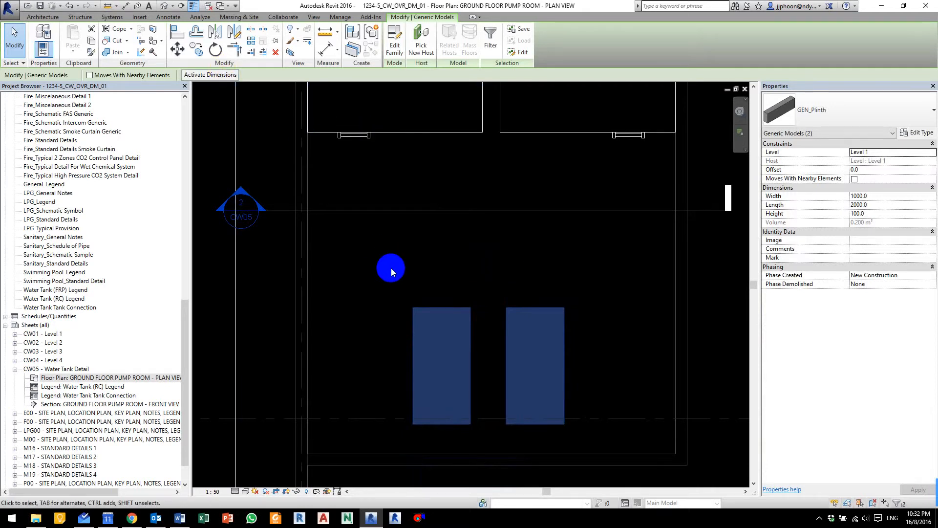
{"action": "left_click", "coordinate": [446, 268]}
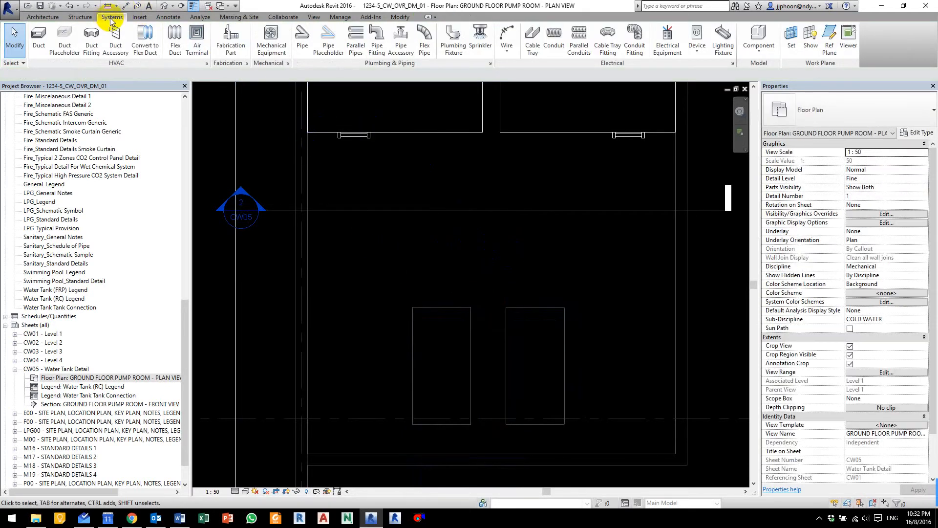
Step: Place a Pump_End Suction_0_0 pump of type 21l/s @ 112m (SPR-Single Stage) on each plinth's centreline, rotated with the motor end away from the tanks
{"action": "left_click", "coordinate": [271, 37]}
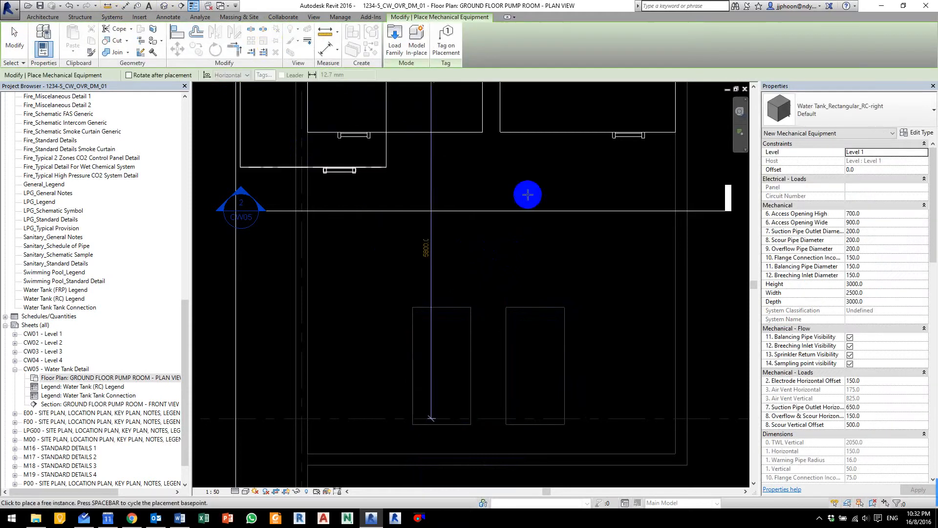
{"action": "left_click", "coordinate": [866, 118]}
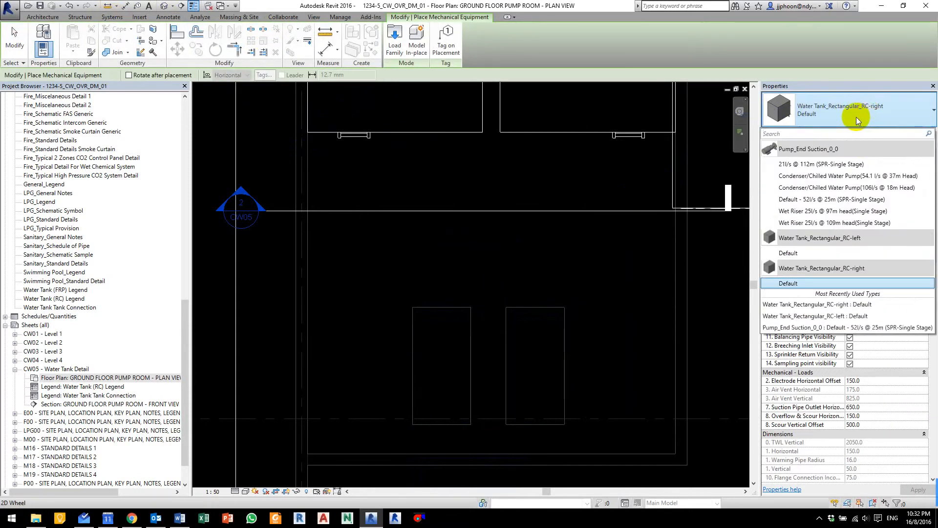
{"action": "left_click", "coordinate": [828, 166]}
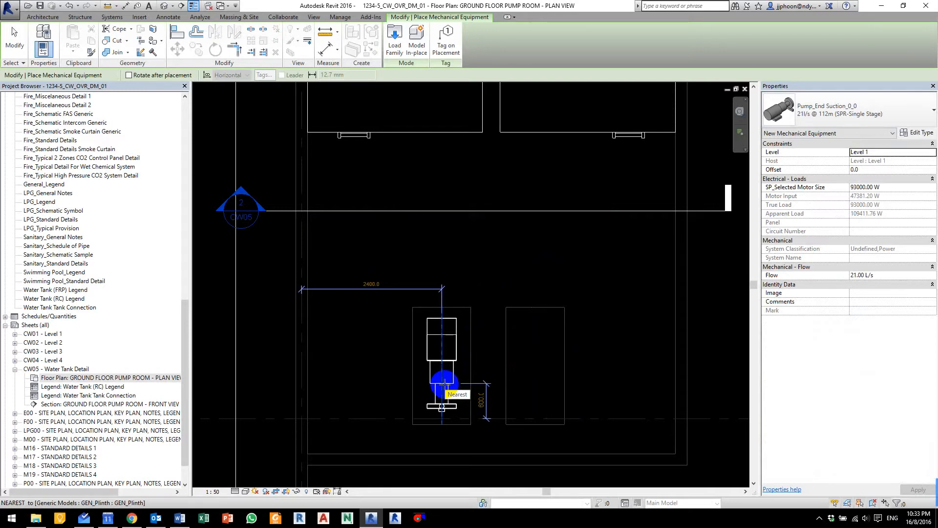
{"action": "key", "text": "space"}
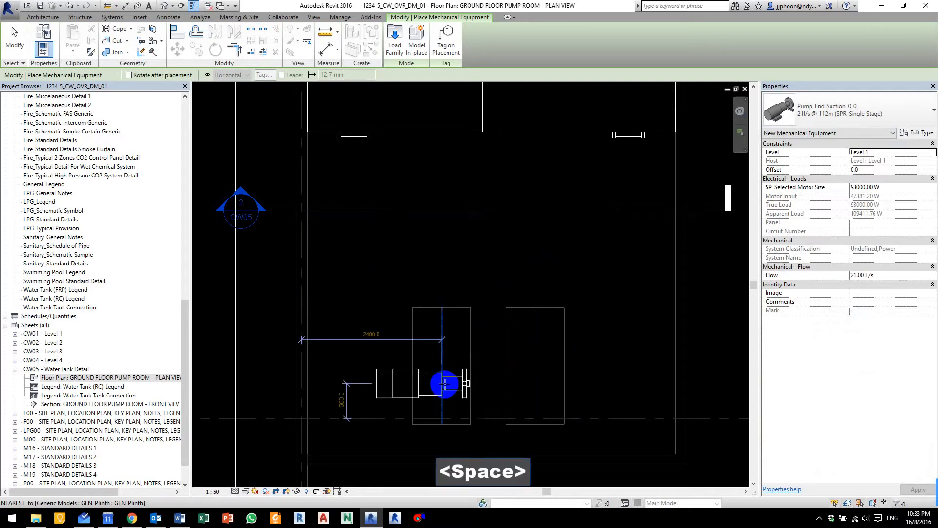
{"action": "key", "text": "space"}
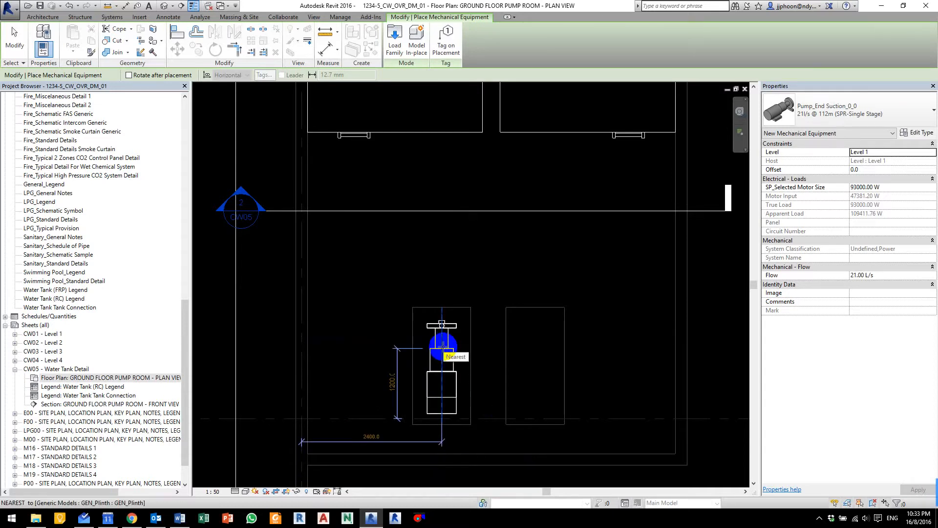
{"action": "left_click", "coordinate": [443, 346]}
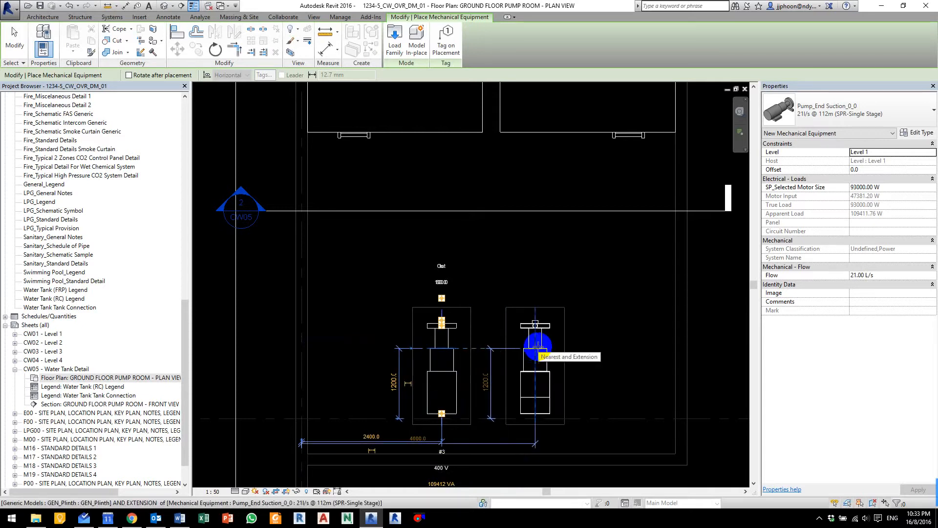
{"action": "left_click", "coordinate": [537, 346]}
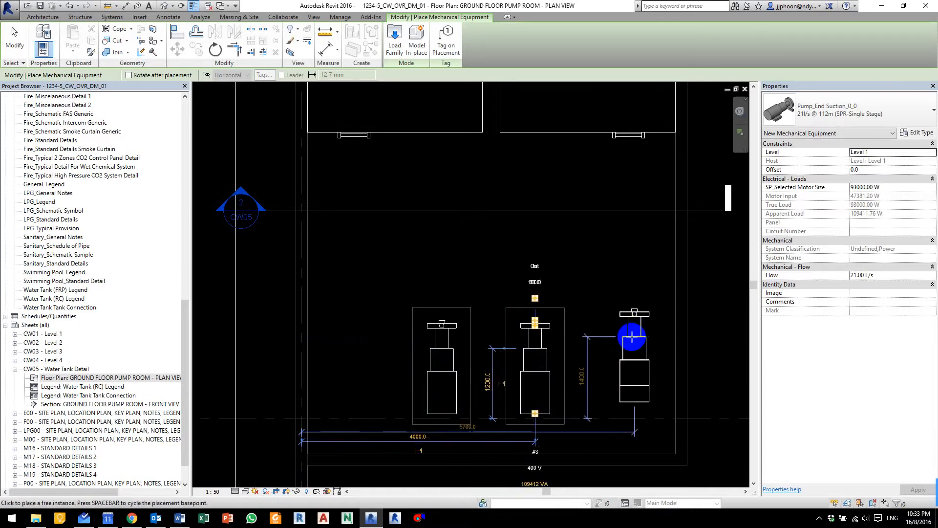
{"action": "key", "text": "Escape"}
{"action": "key", "text": "Escape"}
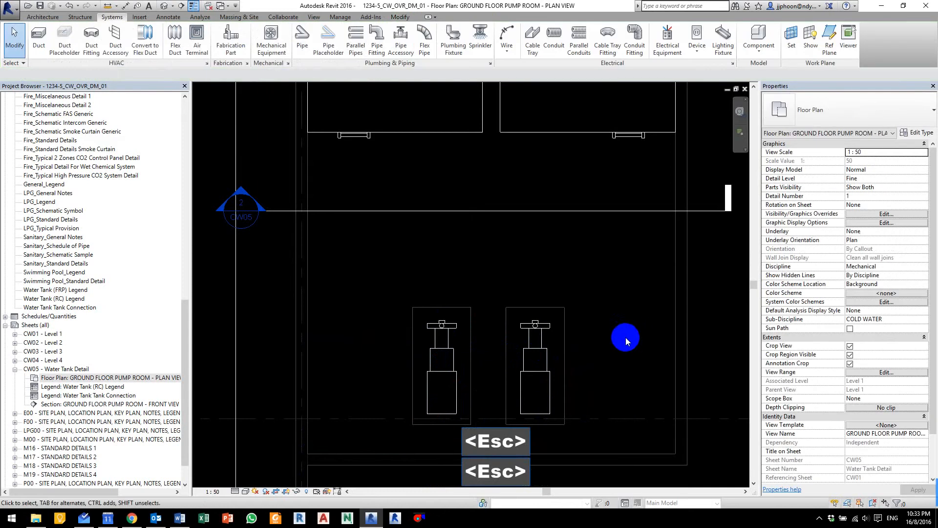
Step: Set the offset of both pumps to 100 mm above Level 1
{"action": "left_click", "coordinate": [437, 331]}
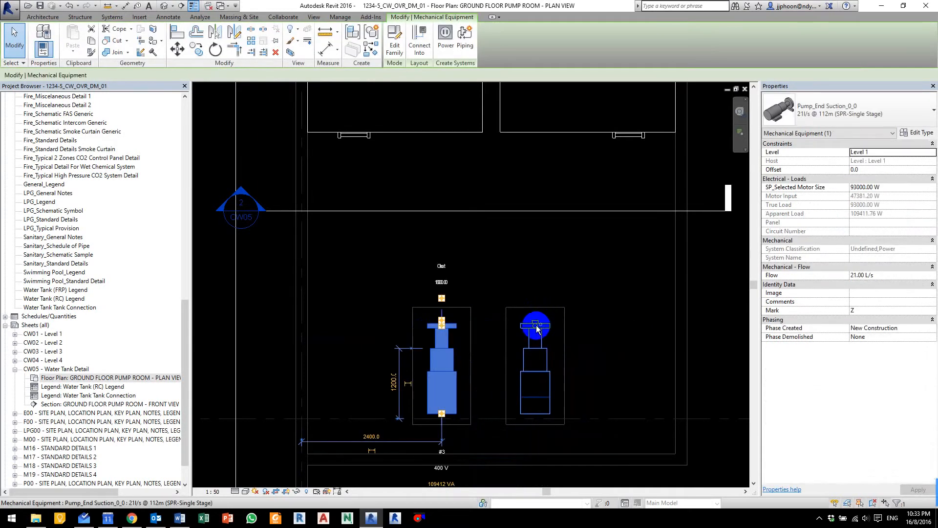
{"action": "left_click", "coordinate": [536, 329], "text": "ctrl"}
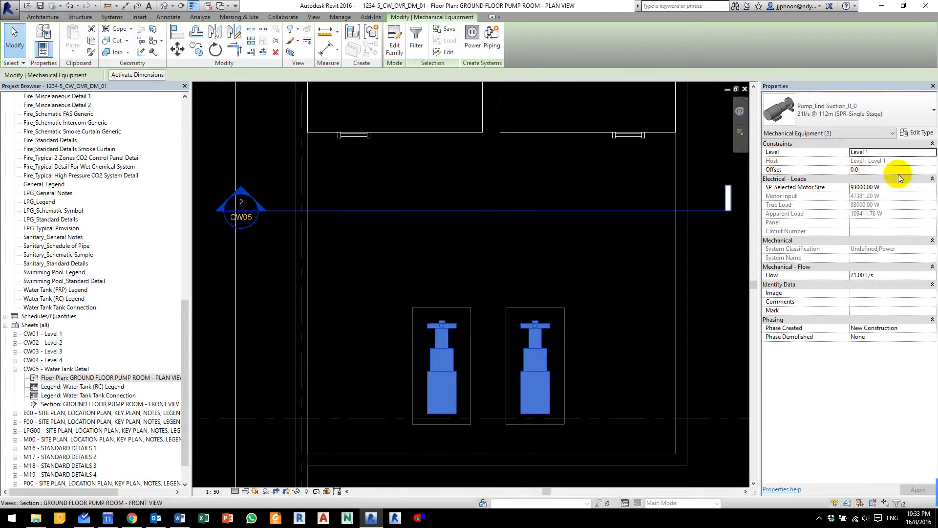
{"action": "left_click", "coordinate": [882, 170]}
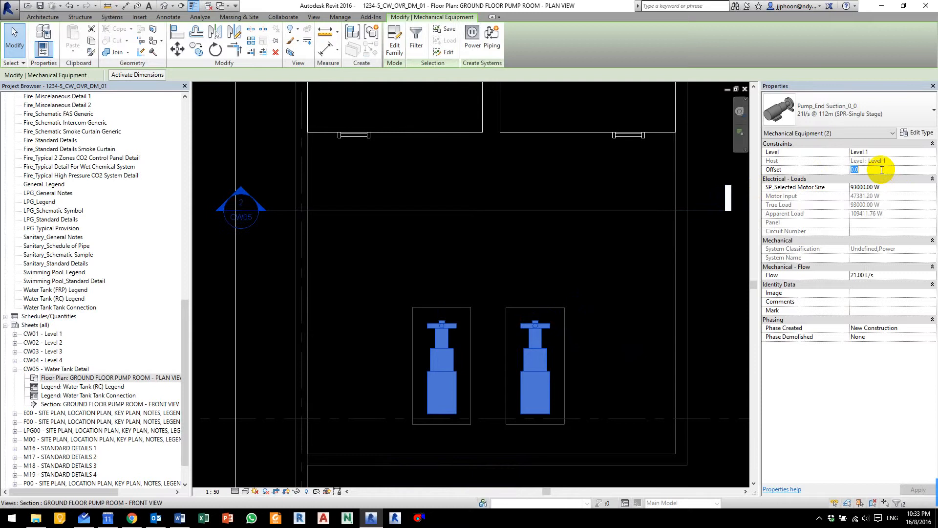
{"action": "type", "text": "100"}
{"action": "left_click", "coordinate": [594, 286]}
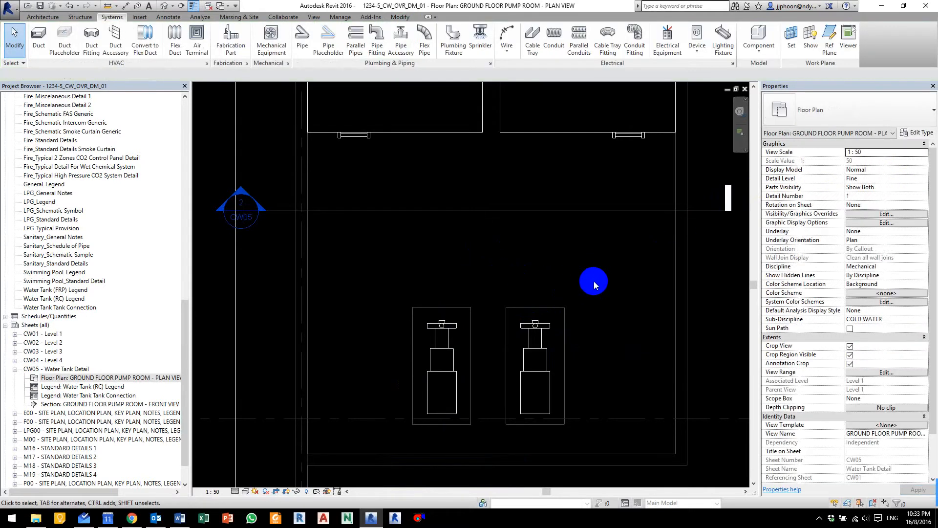
{"action": "key", "text": "ctrl+F11"}
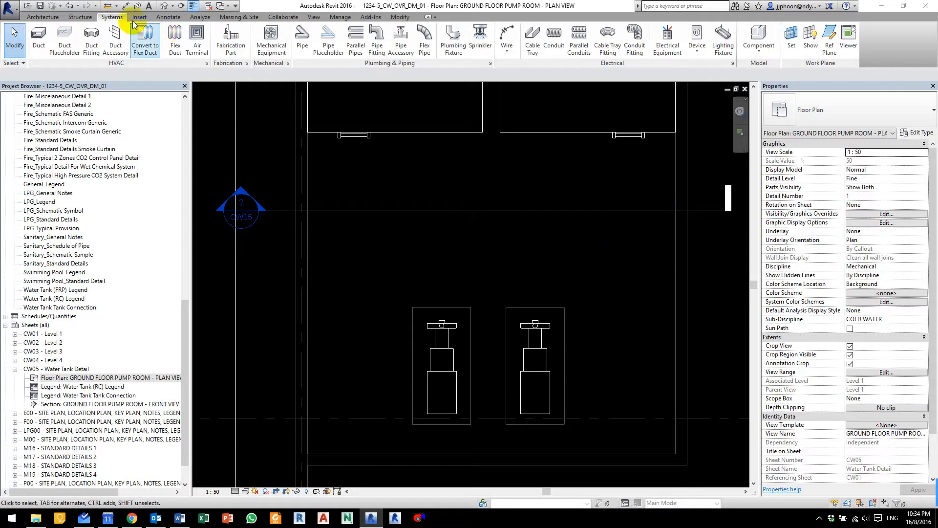
Step: Place an ELE_Distribution Board_0_0_0 of type Standard-3Ø against the right wall's inner face, rotated to lie flush inside the room
{"action": "left_click", "coordinate": [669, 48]}
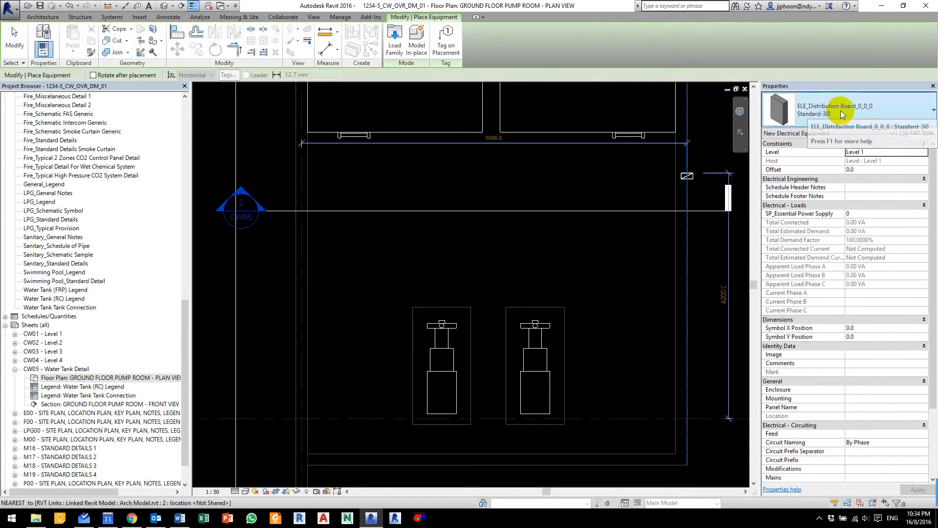
{"action": "left_click", "coordinate": [842, 115]}
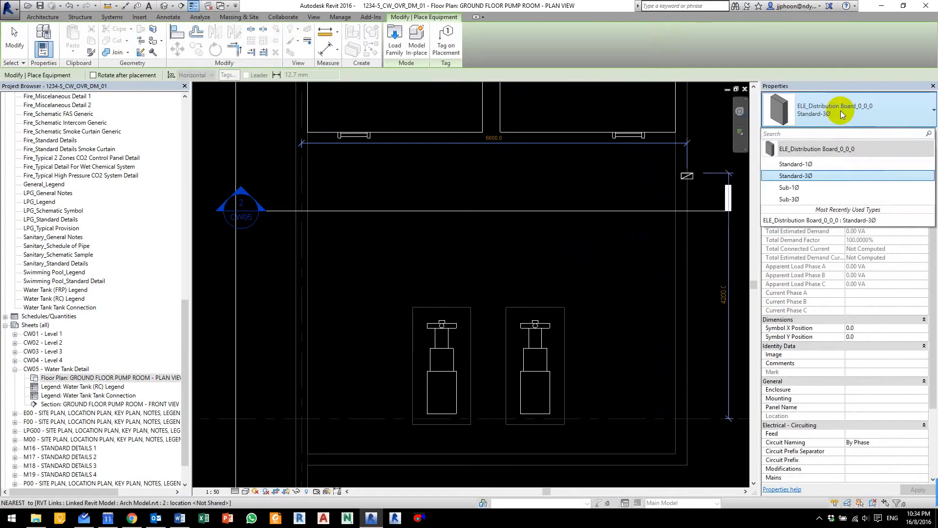
{"action": "left_click", "coordinate": [806, 180]}
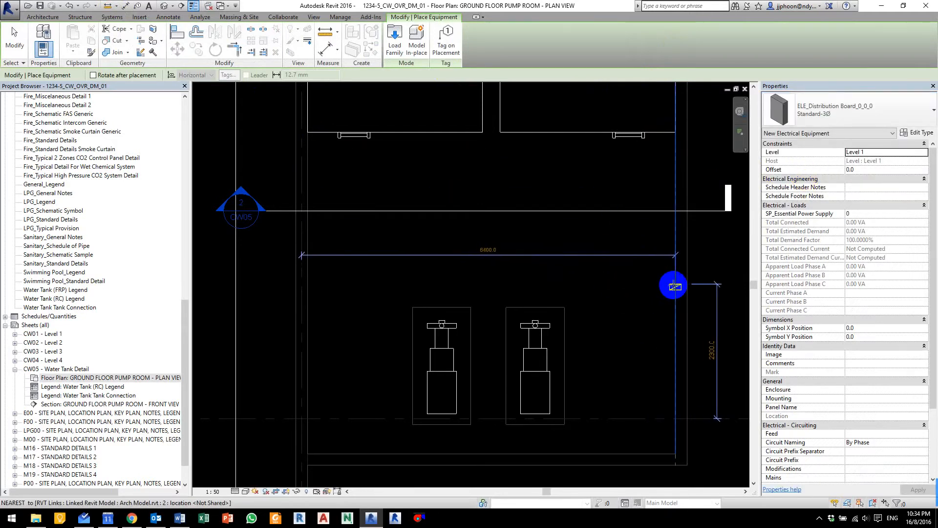
{"action": "scroll", "coordinate": [675, 286], "scroll_direction": "up", "scroll_amount": 4}
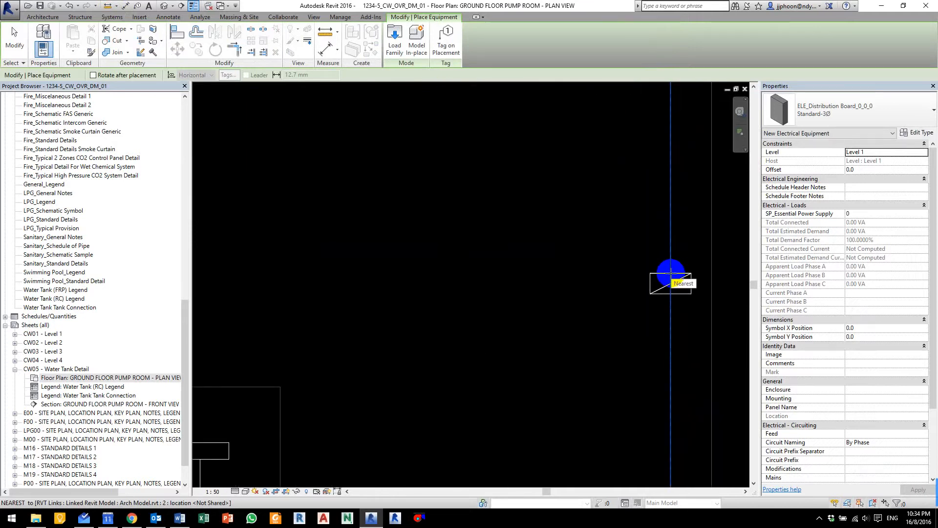
{"action": "key", "text": "space"}
{"action": "key", "text": "space"}
{"action": "key", "text": "space"}
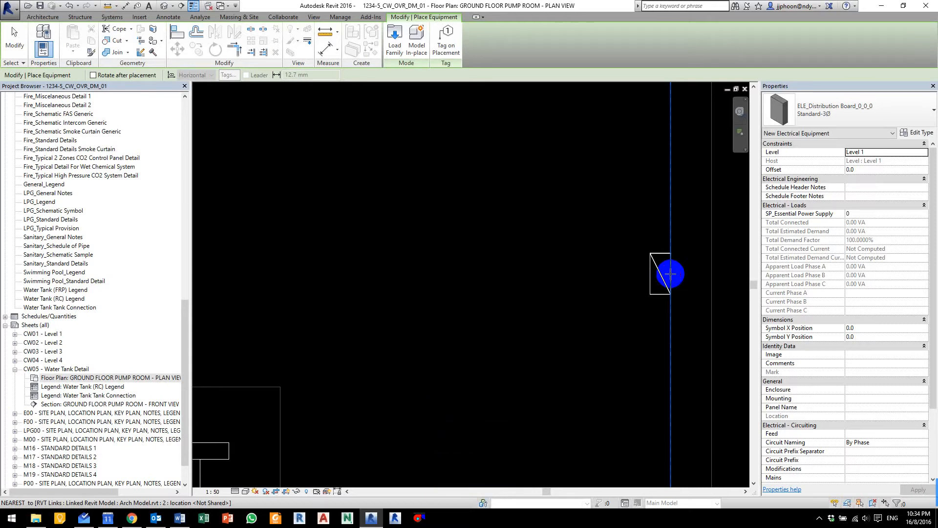
{"action": "left_click", "coordinate": [671, 274]}
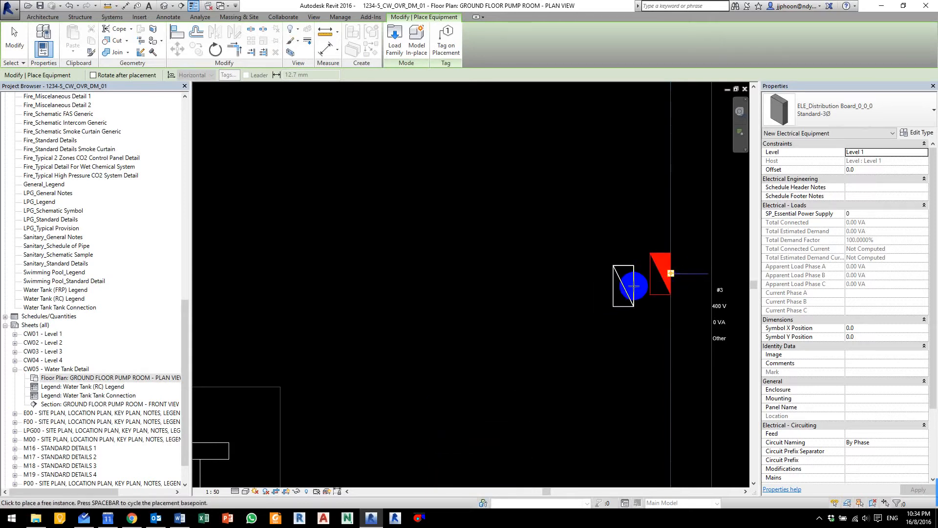
{"action": "key", "text": "Escape"}
{"action": "key", "text": "Escape"}
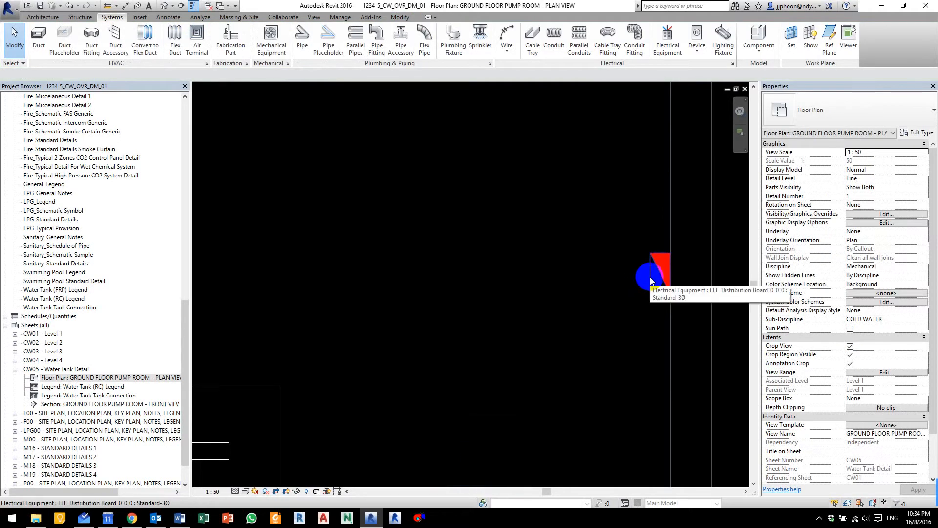
Step: Set the distribution board's offset to 600 mm
{"action": "left_click", "coordinate": [651, 277]}
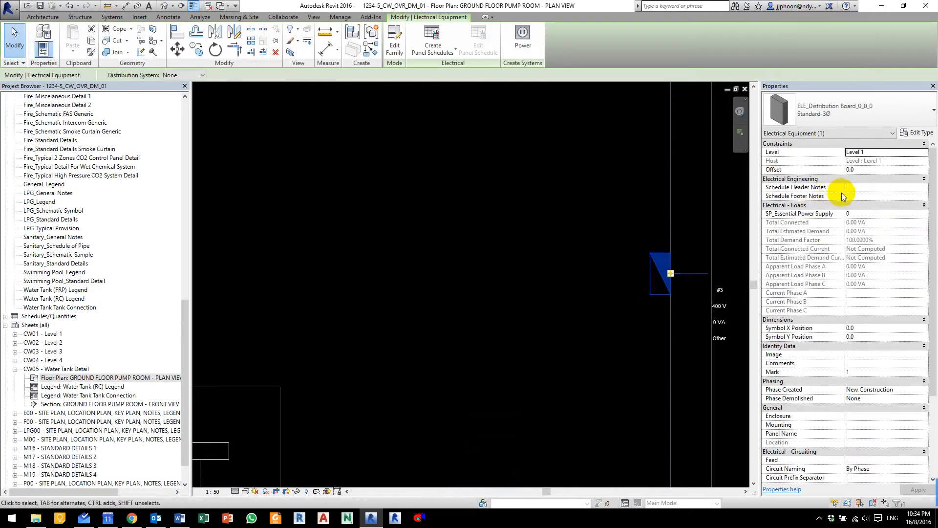
{"action": "left_click", "coordinate": [879, 171]}
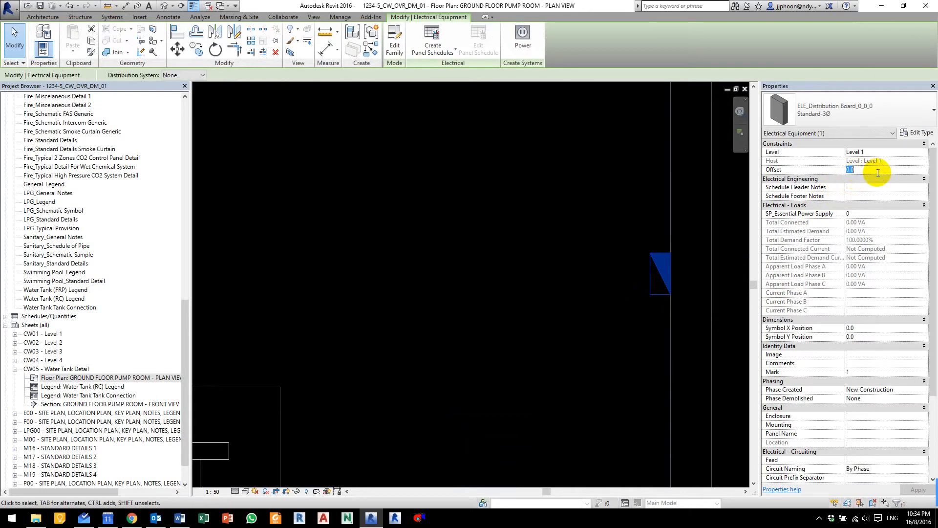
{"action": "type", "text": "60"}
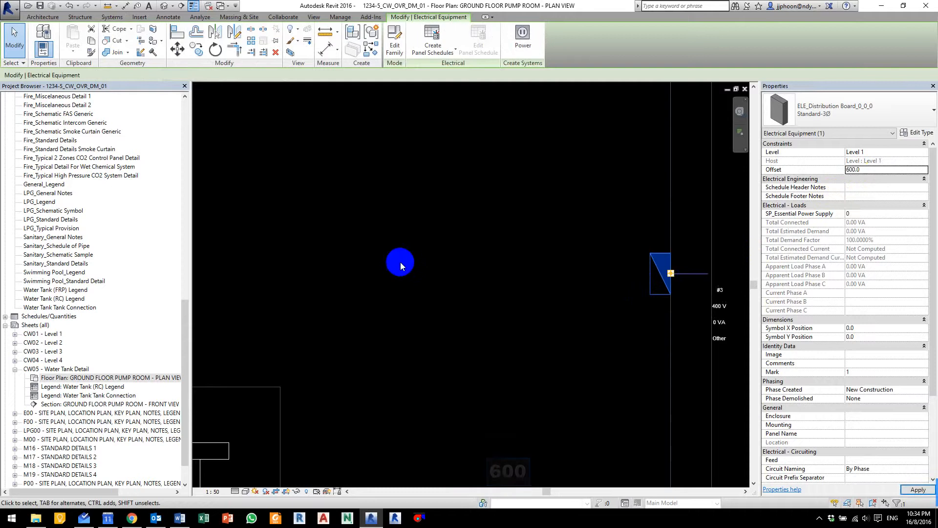
{"action": "left_click", "coordinate": [426, 259]}
{"action": "scroll", "coordinate": [426, 259], "scroll_direction": "down", "scroll_amount": 3}
{"action": "scroll", "coordinate": [426, 259], "scroll_direction": "down", "scroll_amount": 2}
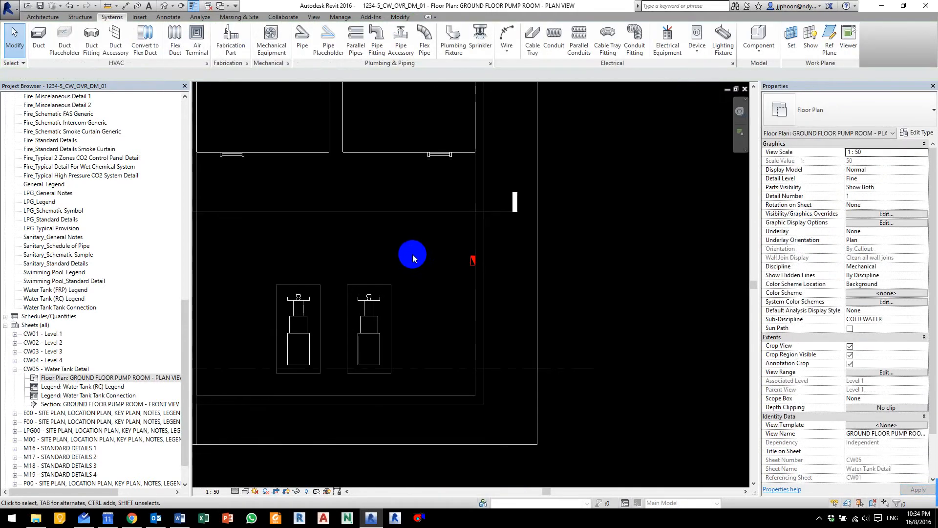
{"action": "middle_click_drag", "start_coordinate": [413, 254], "coordinate": [511, 337]}
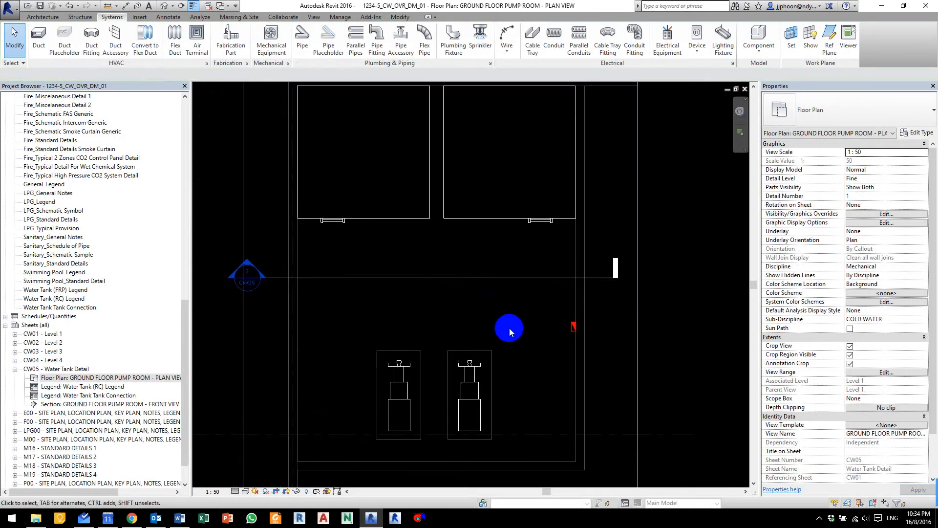
{"action": "scroll", "coordinate": [509, 328], "scroll_direction": "down", "scroll_amount": 2}
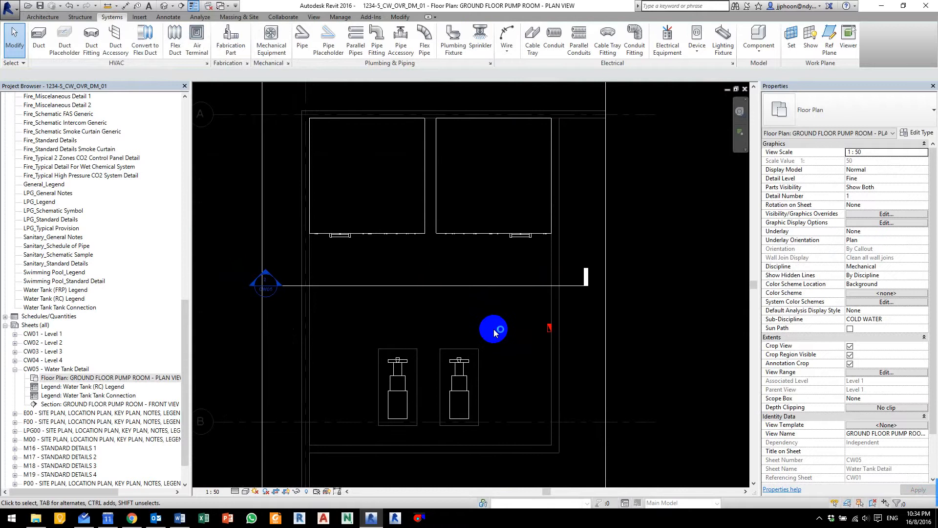
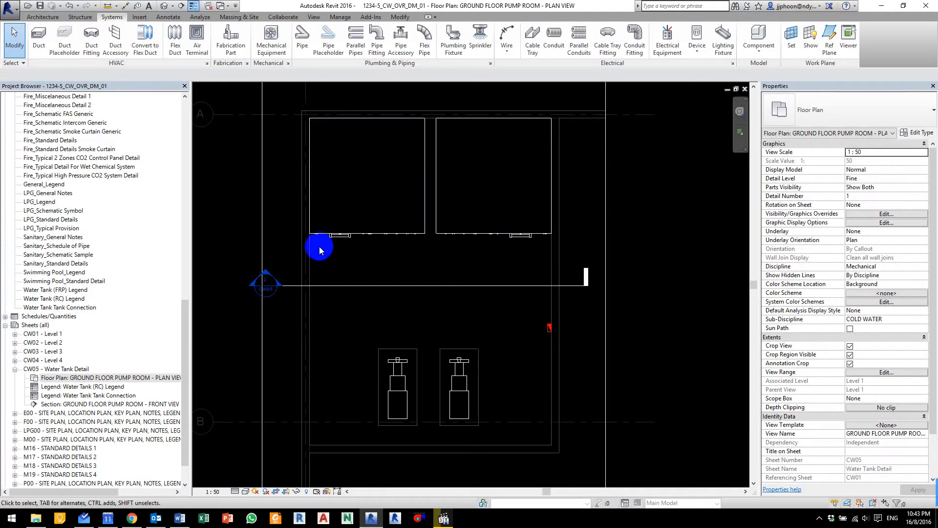
Step: Start the Pipe command with the pipe type Steel_Threaded-Flanged_0_0
{"action": "scroll", "coordinate": [319, 252], "scroll_direction": "up", "scroll_amount": 2}
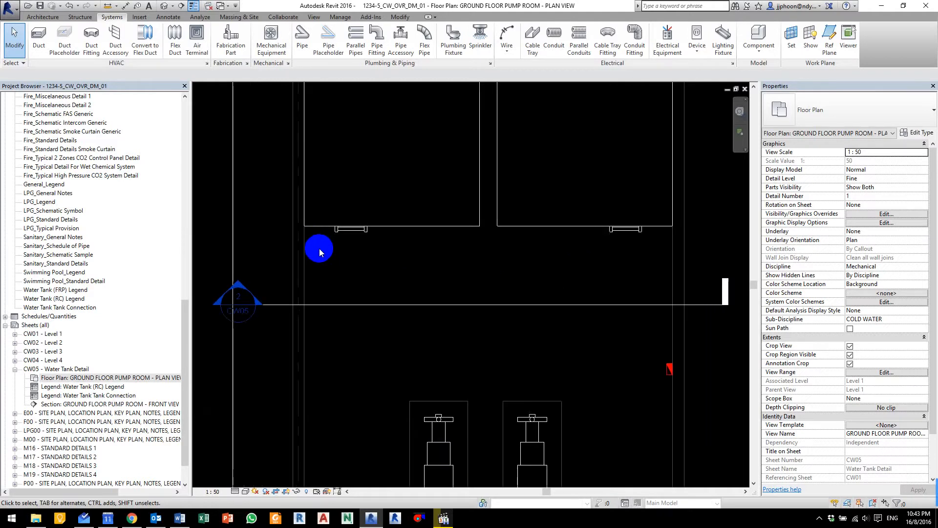
{"action": "left_click", "coordinate": [303, 44]}
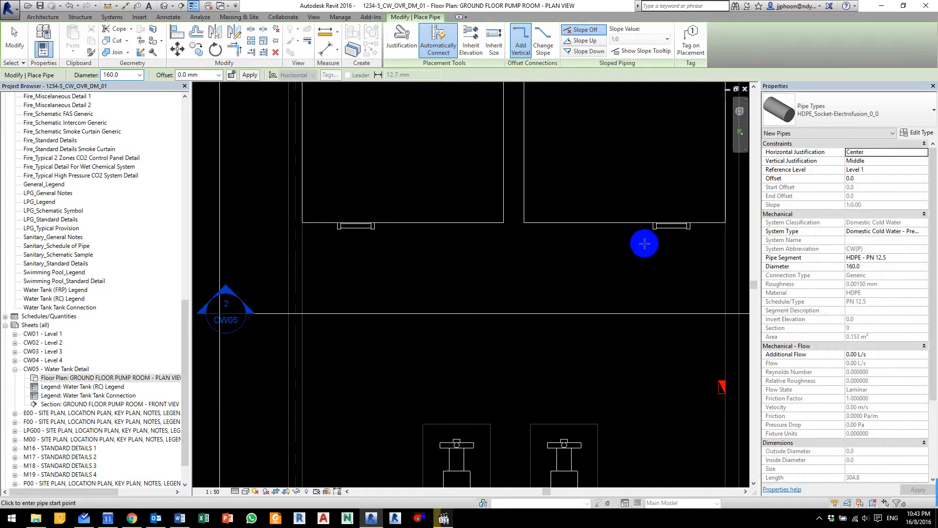
{"action": "left_click", "coordinate": [855, 109]}
{"action": "scroll", "coordinate": [839, 186], "scroll_direction": "down", "scroll_amount": 2}
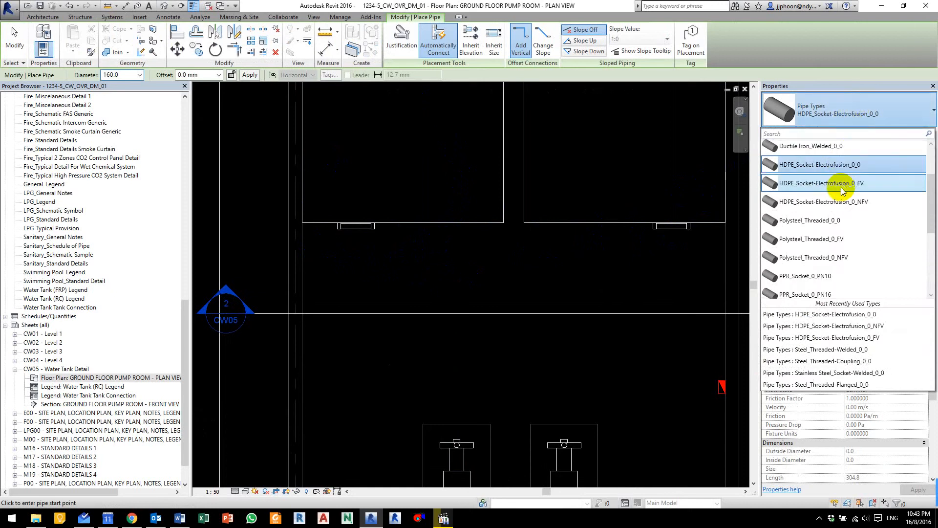
{"action": "scroll", "coordinate": [850, 201], "scroll_direction": "down", "scroll_amount": 2}
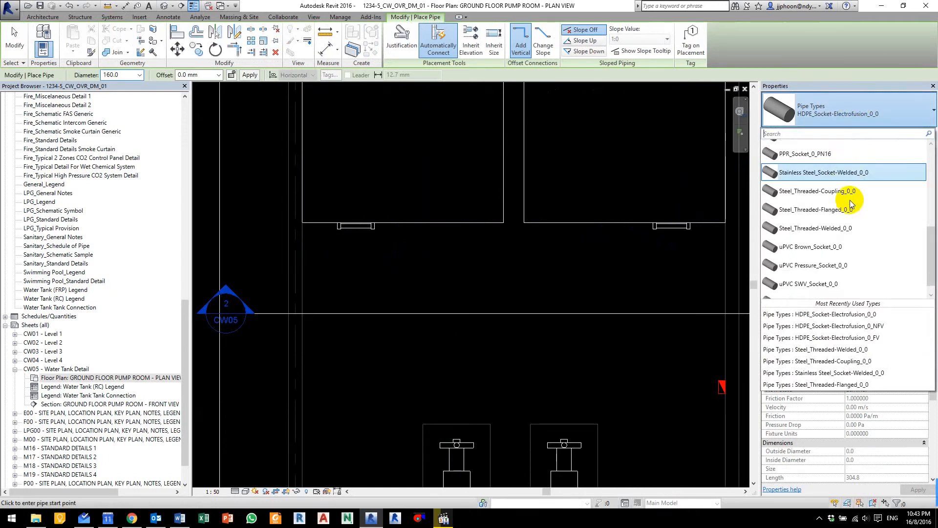
{"action": "scroll", "coordinate": [851, 213], "scroll_direction": "up", "scroll_amount": 1}
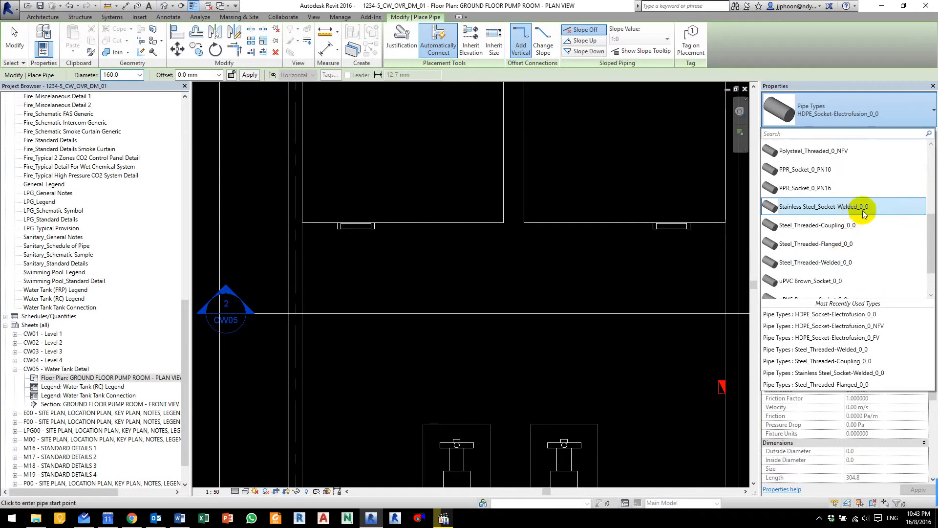
{"action": "left_click", "coordinate": [839, 246]}
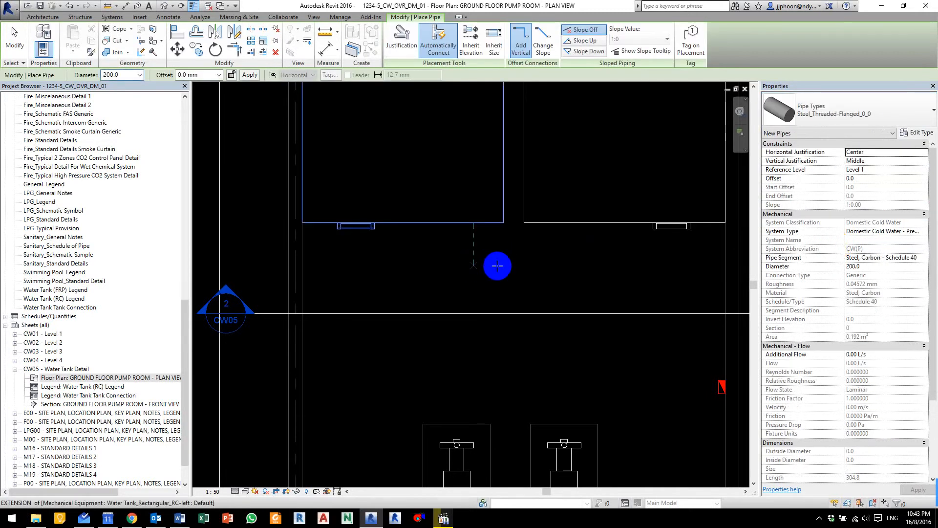
Step: Set the new pipe's system type to Domestic Water - Pumping Main
{"action": "left_click", "coordinate": [923, 231]}
{"action": "left_click", "coordinate": [924, 243]}
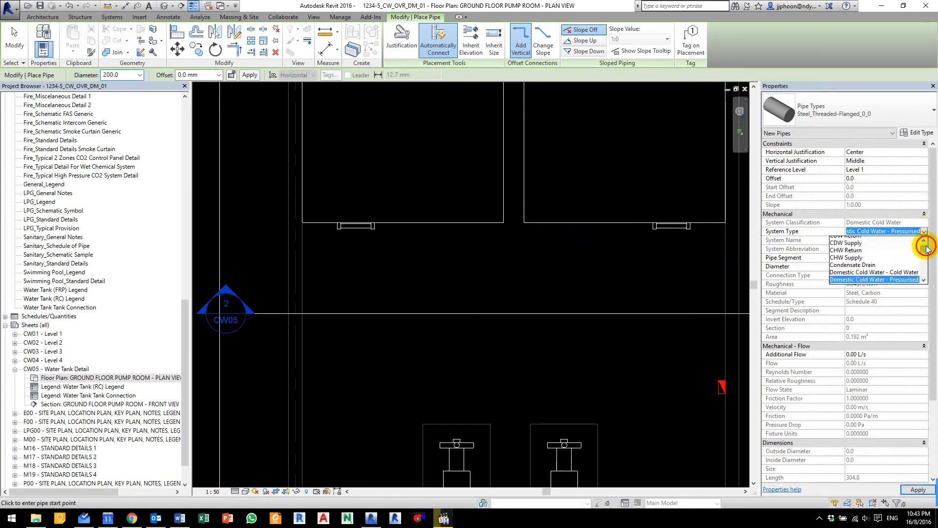
{"action": "left_click", "coordinate": [925, 243]}
{"action": "left_click_drag", "start_coordinate": [924, 248], "coordinate": [925, 258]}
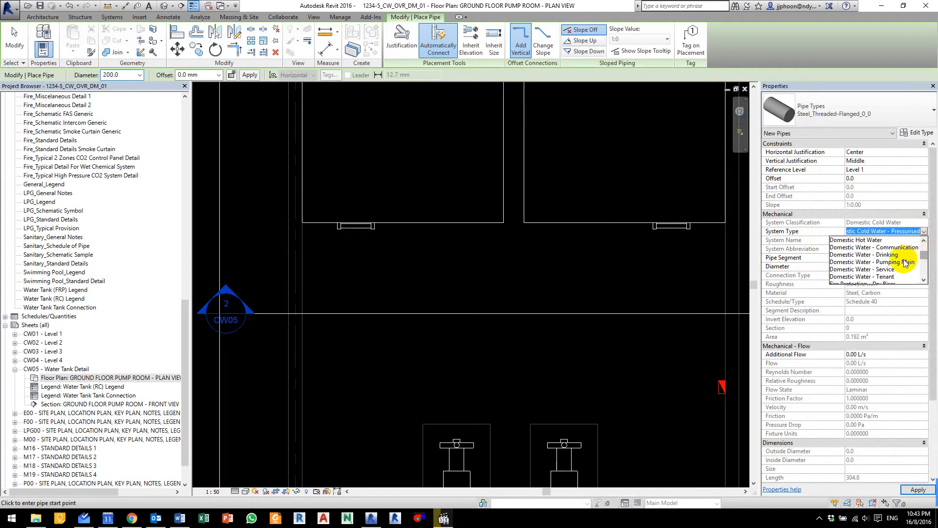
{"action": "left_click", "coordinate": [866, 263]}
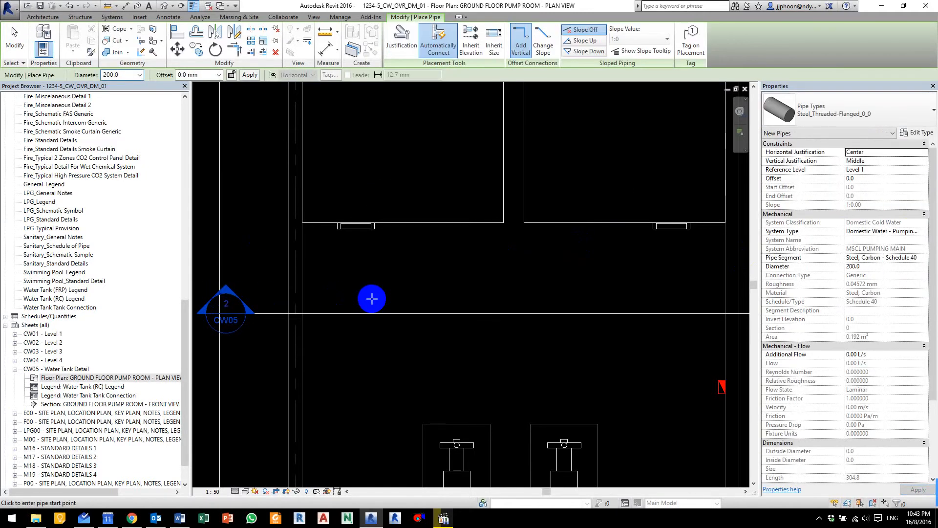
Step: Try a 1000 mm horizontal pipe segment in front of the left tank and delete it
{"action": "left_click", "coordinate": [338, 277]}
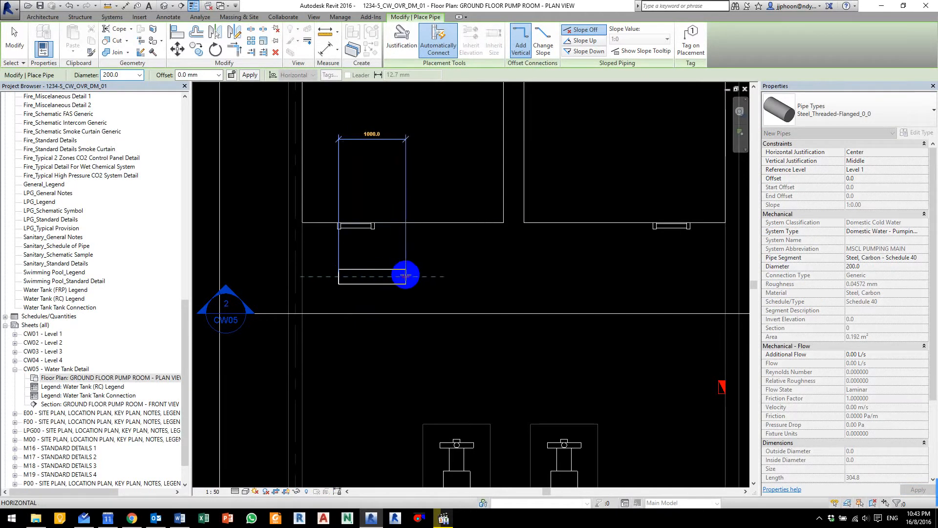
{"action": "left_click", "coordinate": [419, 277]}
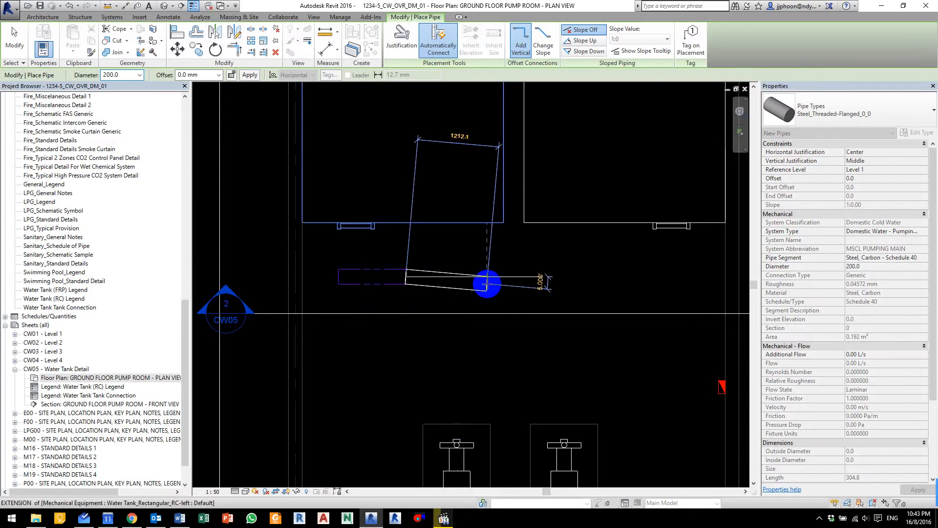
{"action": "key", "text": "Escape"}
{"action": "key", "text": "Escape"}
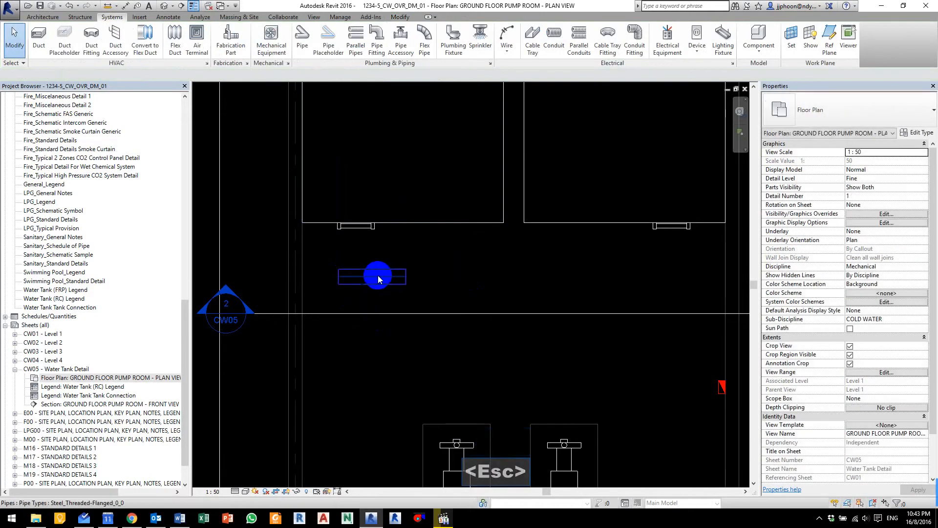
{"action": "left_click", "coordinate": [377, 277]}
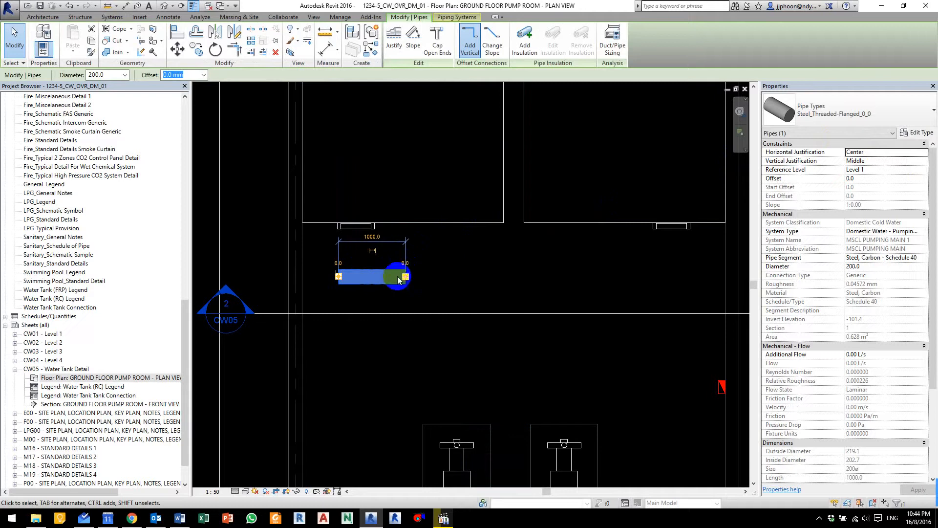
{"action": "key", "text": "Delete"}
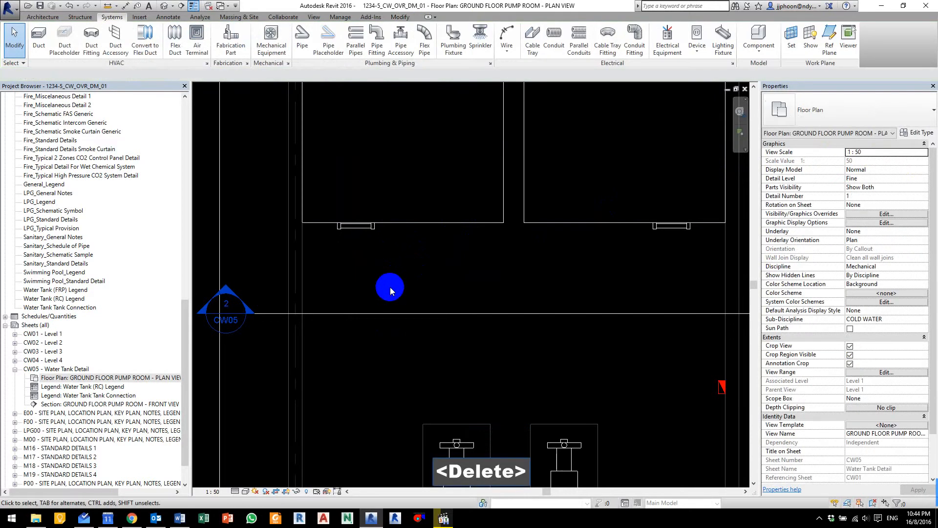
Step: Draw a pipe from the left tank's outermost 150 mm connector: 1200 mm outward, 6800 mm across past the right tank, and back beyond the rear wall
{"action": "left_click", "coordinate": [348, 227]}
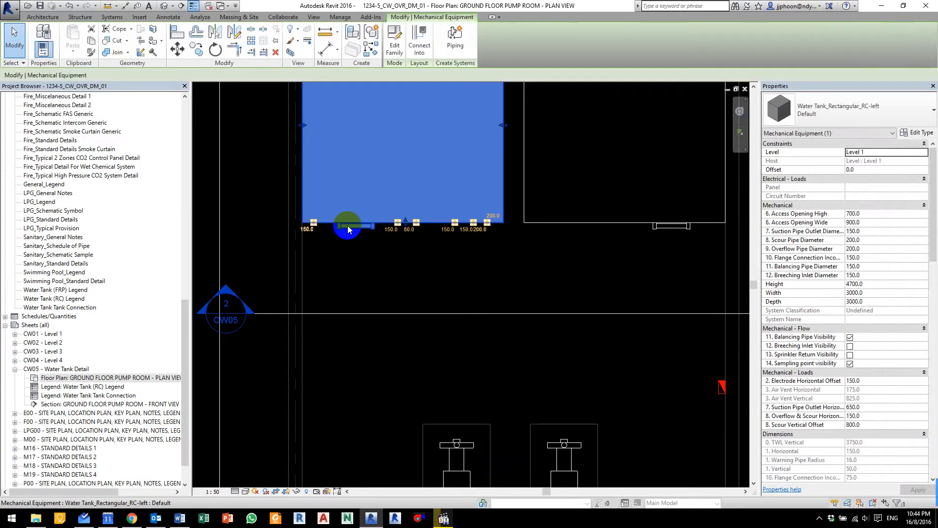
{"action": "scroll", "coordinate": [314, 226], "scroll_direction": "up", "scroll_amount": 2}
{"action": "scroll", "coordinate": [313, 224], "scroll_direction": "up", "scroll_amount": 2}
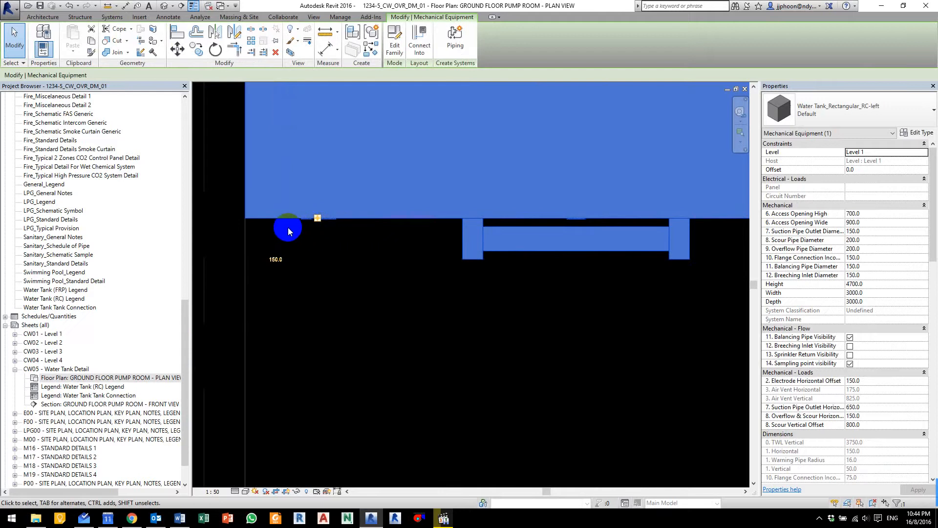
{"action": "right_click", "coordinate": [318, 222]}
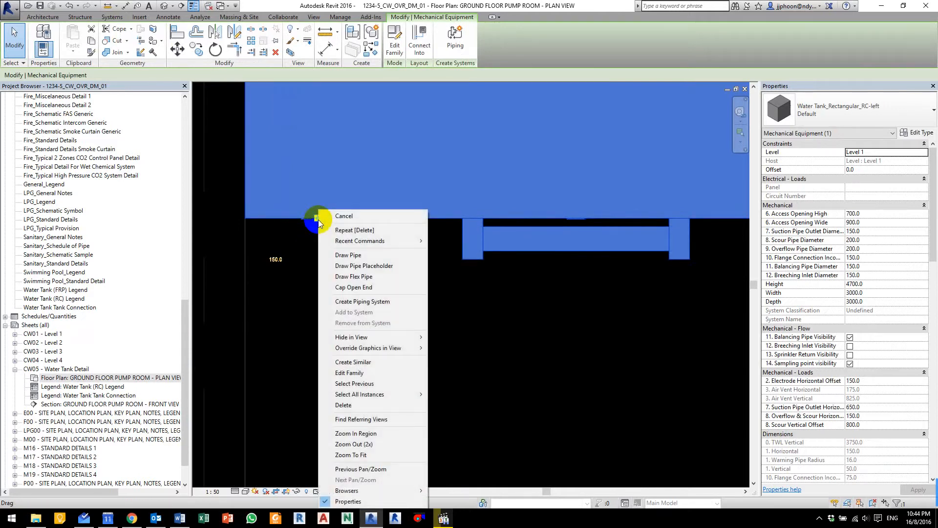
{"action": "left_click", "coordinate": [361, 255]}
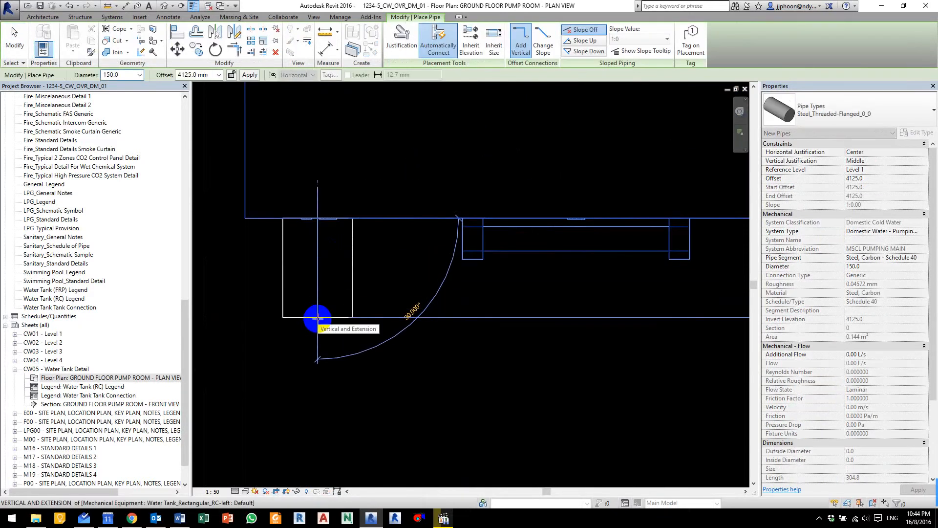
{"action": "scroll", "coordinate": [317, 329], "scroll_direction": "down", "scroll_amount": 4}
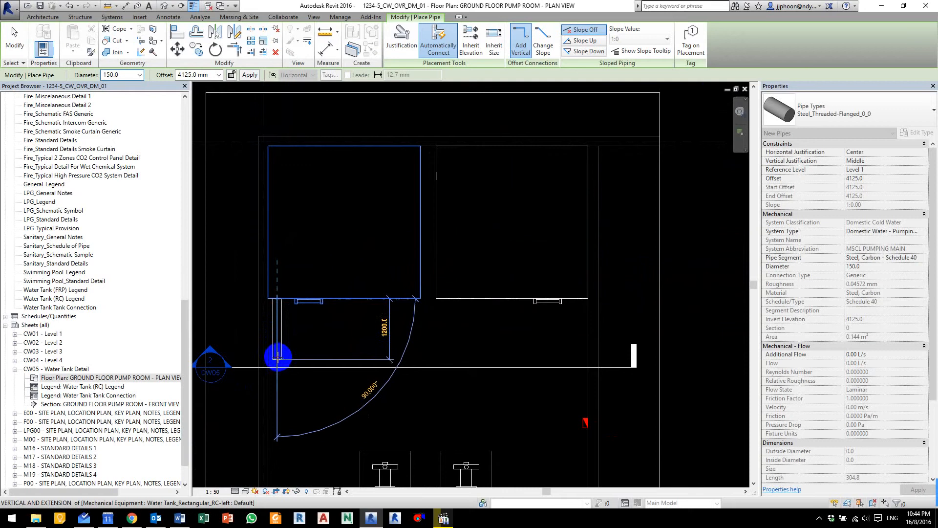
{"action": "left_click", "coordinate": [278, 358]}
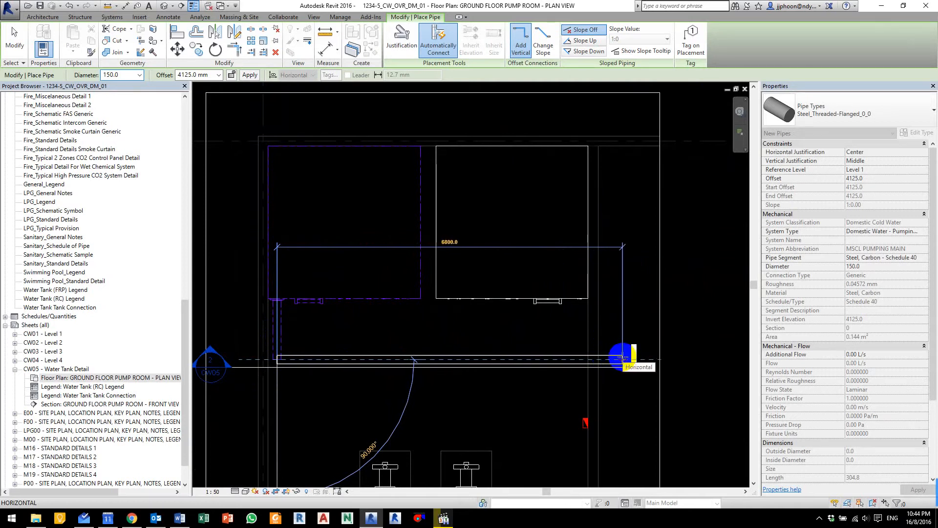
{"action": "left_click", "coordinate": [623, 359]}
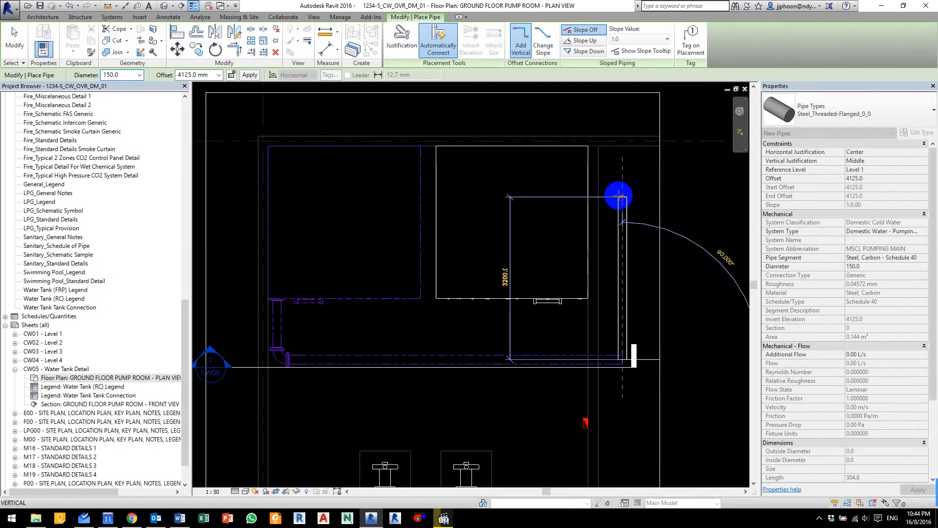
{"action": "left_click", "coordinate": [623, 116]}
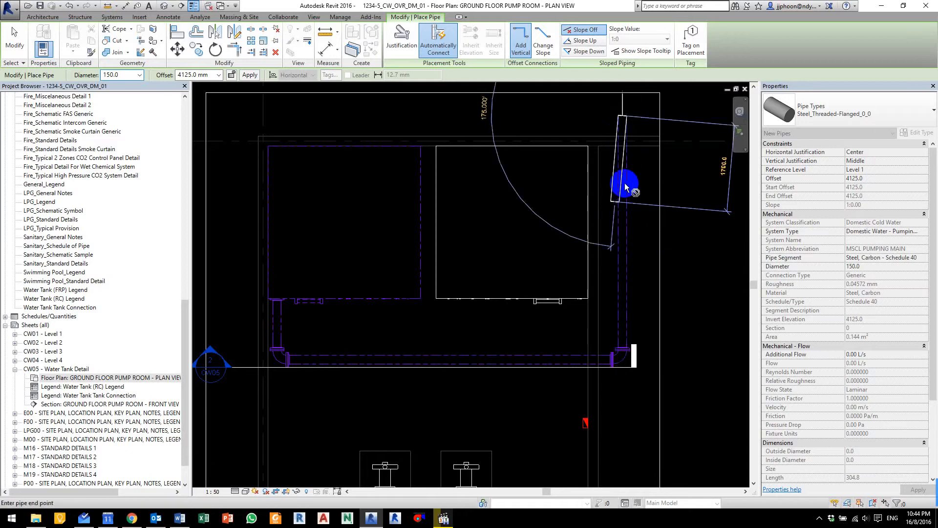
{"action": "key", "text": "Escape"}
{"action": "key", "text": "Escape"}
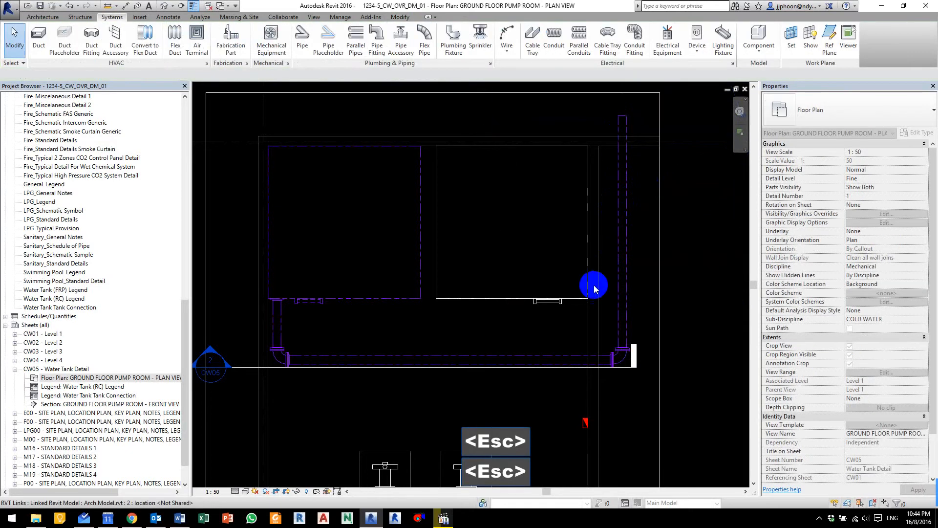
Step: Draw a branch pipe from the right tank's outermost 150 mm connector straight out to join the horizontal main
{"action": "left_click", "coordinate": [575, 303]}
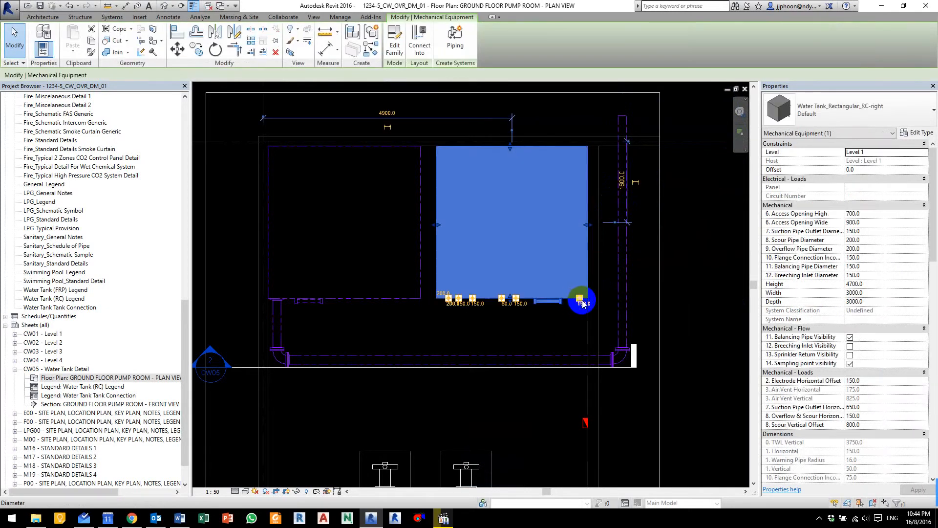
{"action": "scroll", "coordinate": [582, 301], "scroll_direction": "up", "scroll_amount": 4}
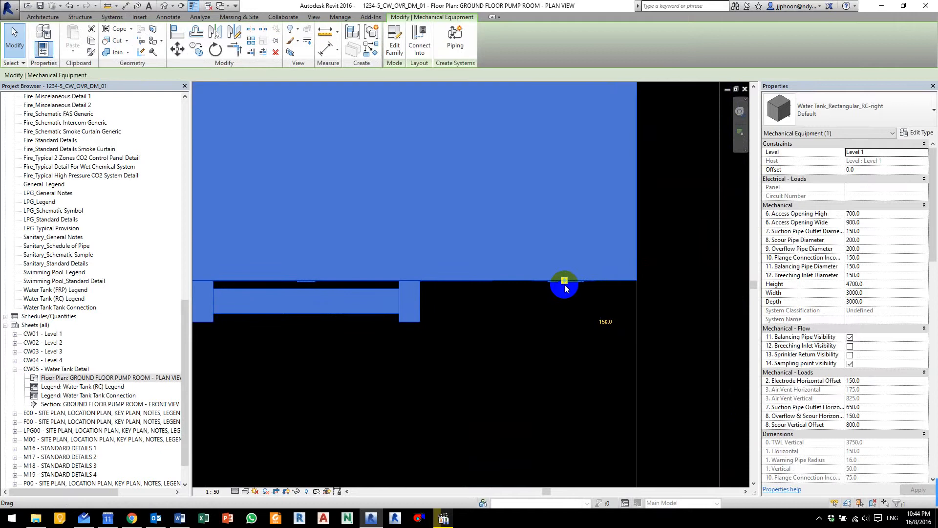
{"action": "right_click", "coordinate": [564, 285]}
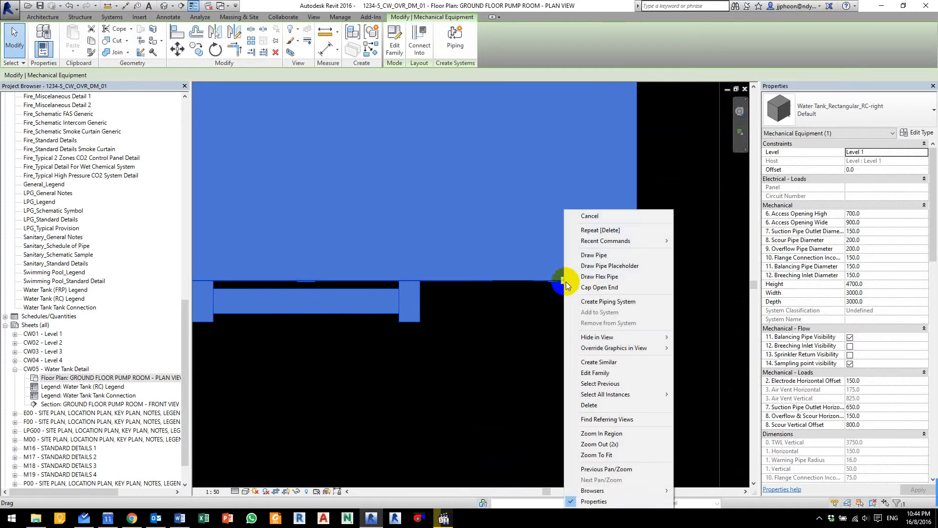
{"action": "left_click", "coordinate": [600, 256]}
{"action": "scroll", "coordinate": [564, 418], "scroll_direction": "down", "scroll_amount": 4}
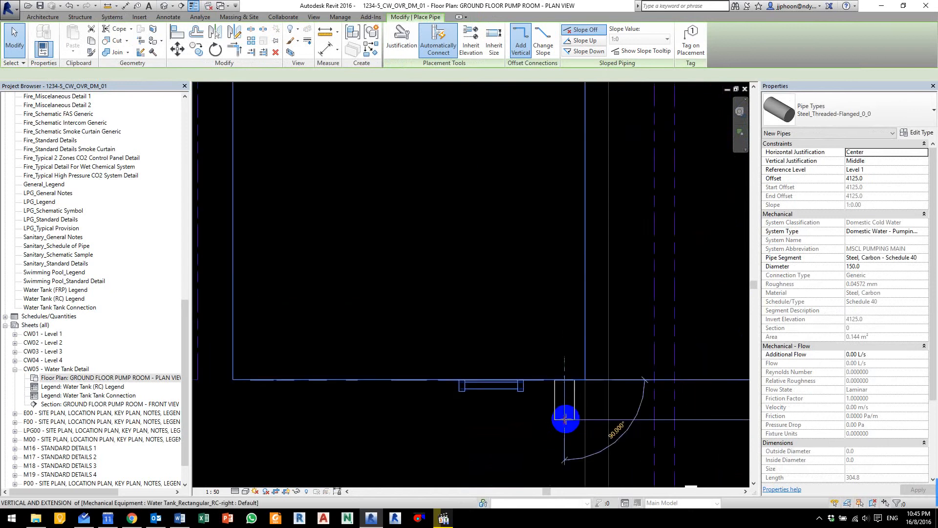
{"action": "middle_click_drag", "start_coordinate": [565, 417], "coordinate": [525, 334]}
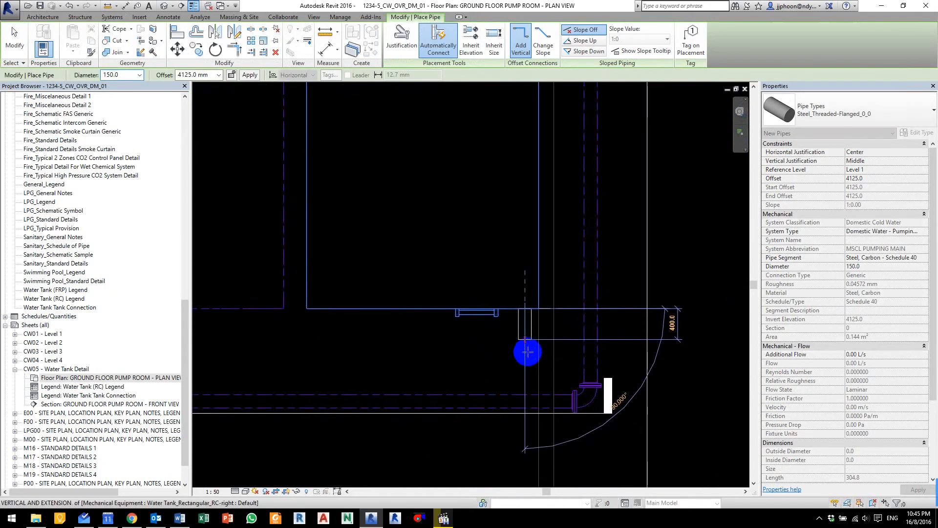
{"action": "left_click", "coordinate": [526, 400]}
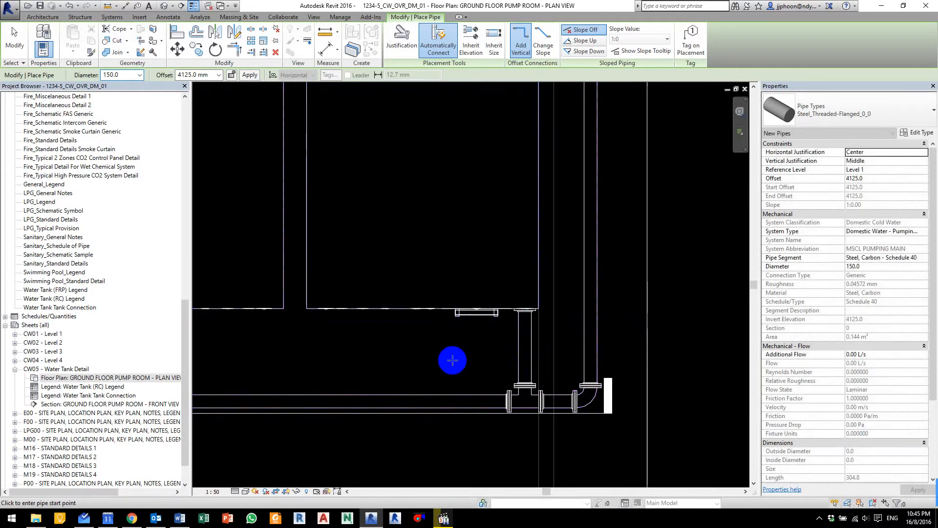
{"action": "scroll", "coordinate": [452, 360], "scroll_direction": "down", "scroll_amount": 4}
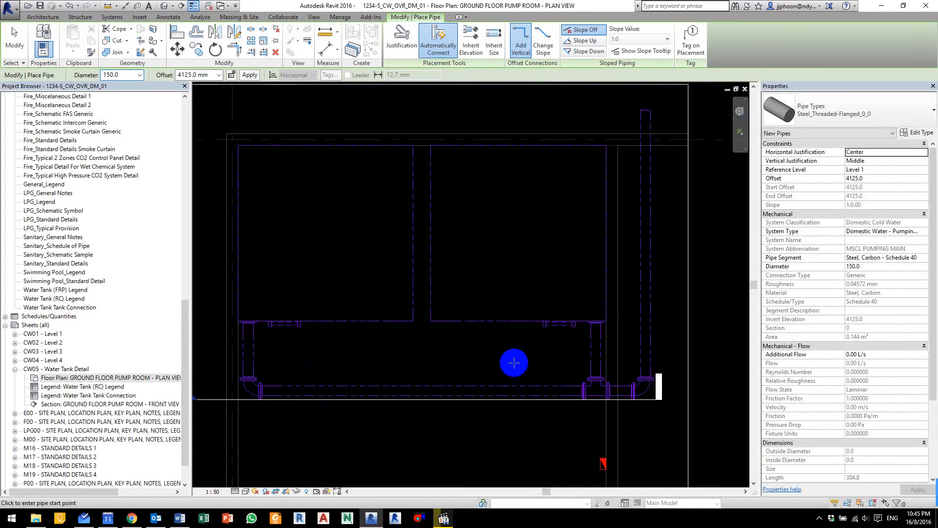
{"action": "middle_click_drag", "start_coordinate": [495, 361], "coordinate": [475, 293]}
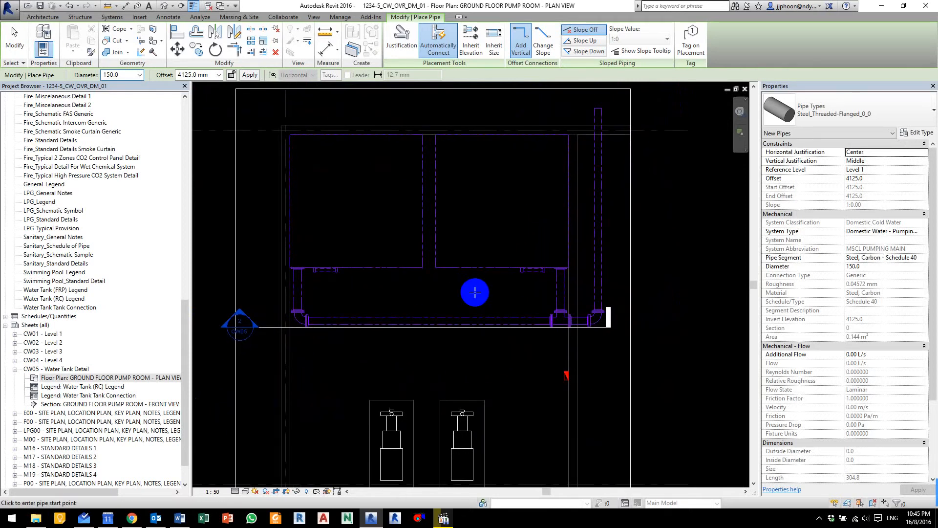
{"action": "key", "text": "ctrl+F11"}
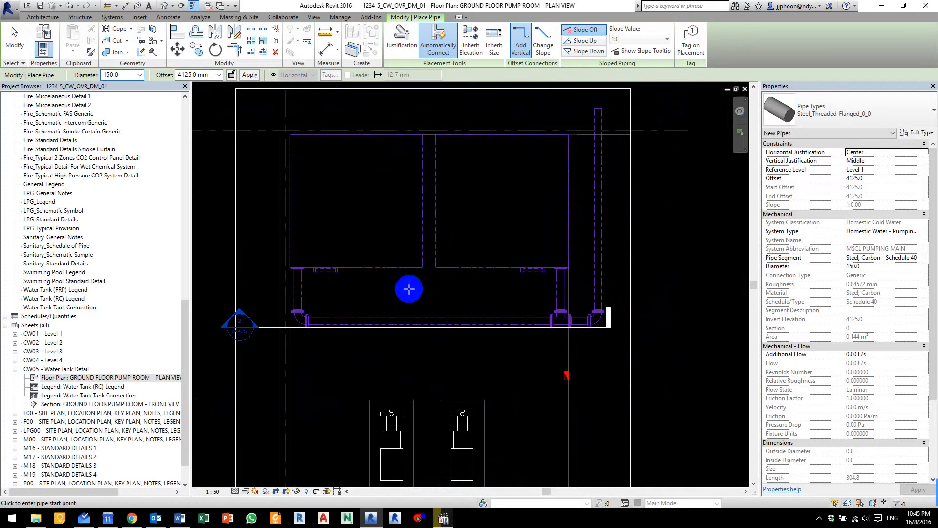
{"action": "key", "text": "Escape"}
{"action": "key", "text": "Escape"}
Step: Start a pipe from the left tank's innermost 200 mm connector, choosing Connector 10 at 3900 mm
{"action": "scroll", "coordinate": [421, 242], "scroll_direction": "up", "scroll_amount": 5}
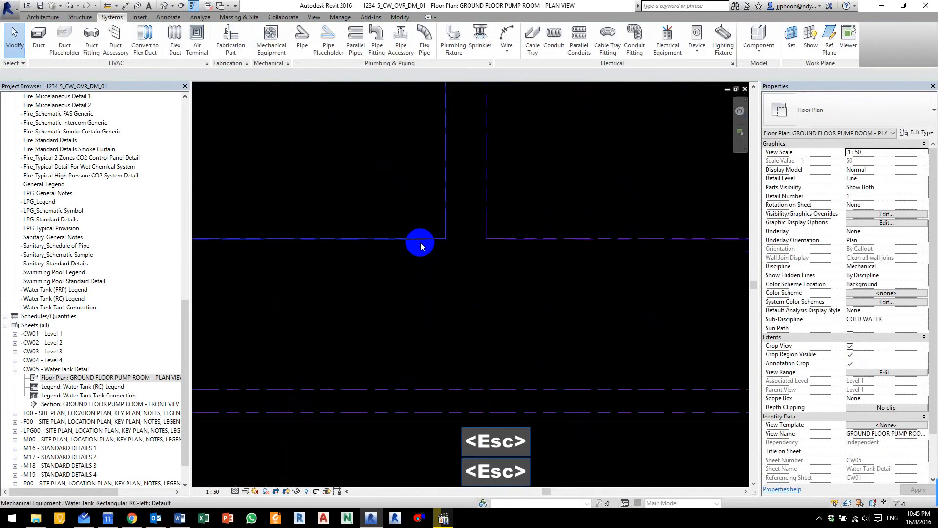
{"action": "left_click", "coordinate": [420, 243]}
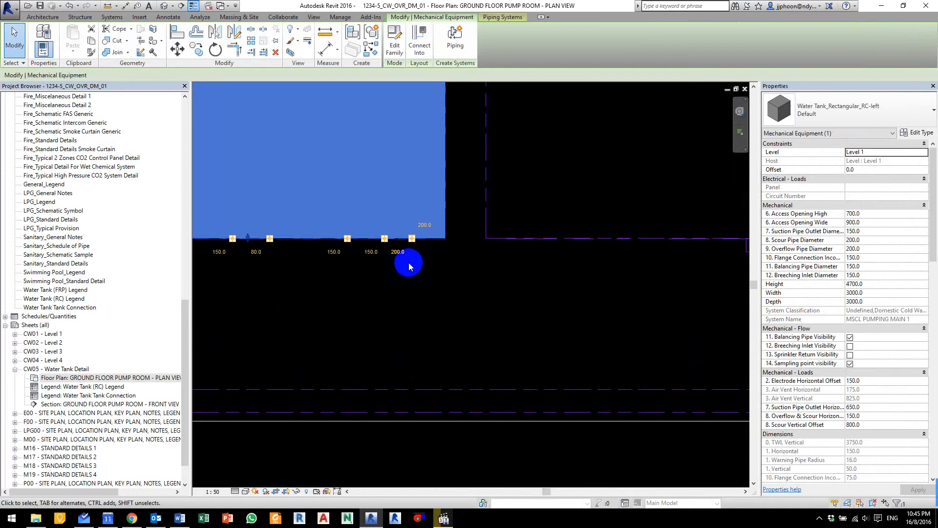
{"action": "scroll", "coordinate": [412, 247], "scroll_direction": "up", "scroll_amount": 1}
{"action": "scroll", "coordinate": [412, 244], "scroll_direction": "up", "scroll_amount": 2}
{"action": "scroll", "coordinate": [413, 230], "scroll_direction": "up", "scroll_amount": 3}
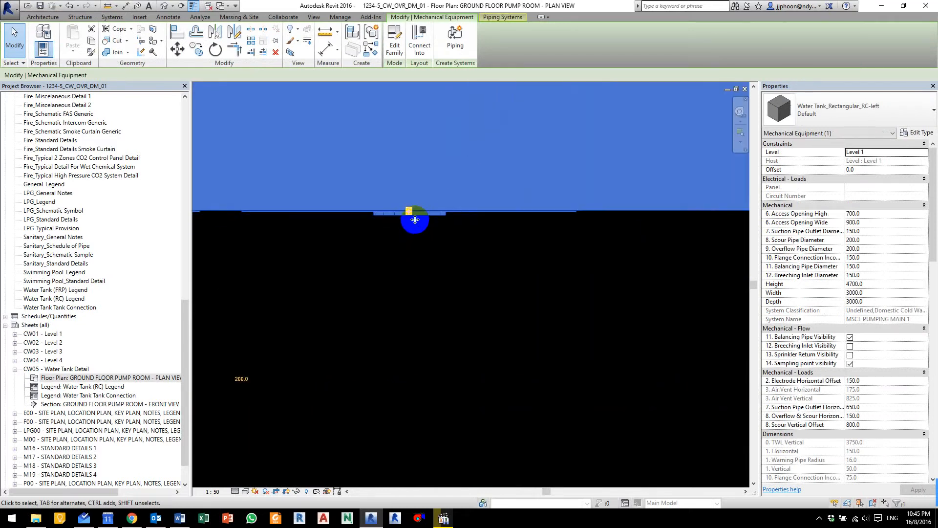
{"action": "scroll", "coordinate": [400, 204], "scroll_direction": "up", "scroll_amount": 2}
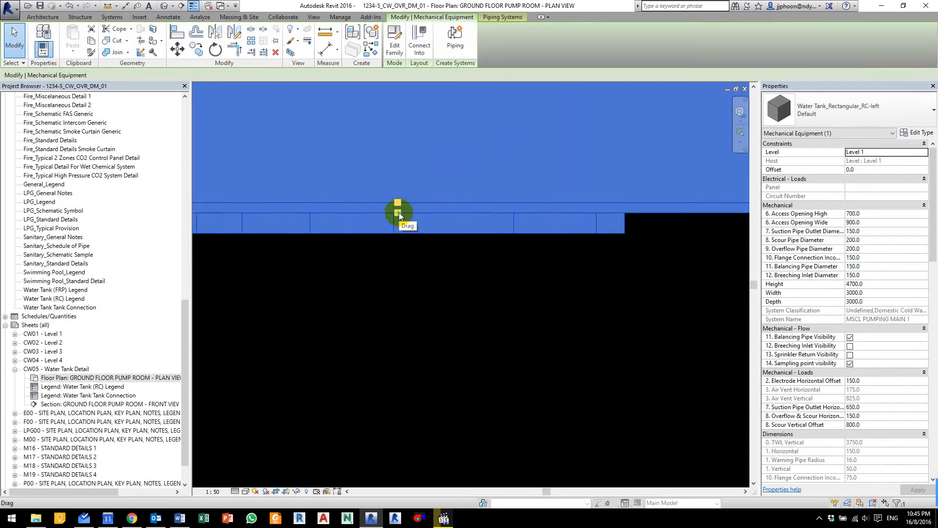
{"action": "right_click", "coordinate": [399, 212]}
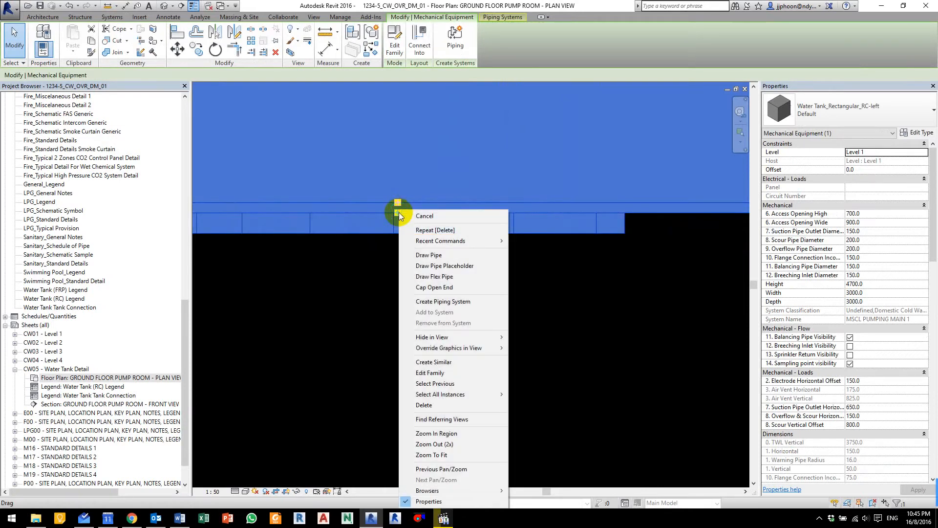
{"action": "left_click", "coordinate": [424, 255]}
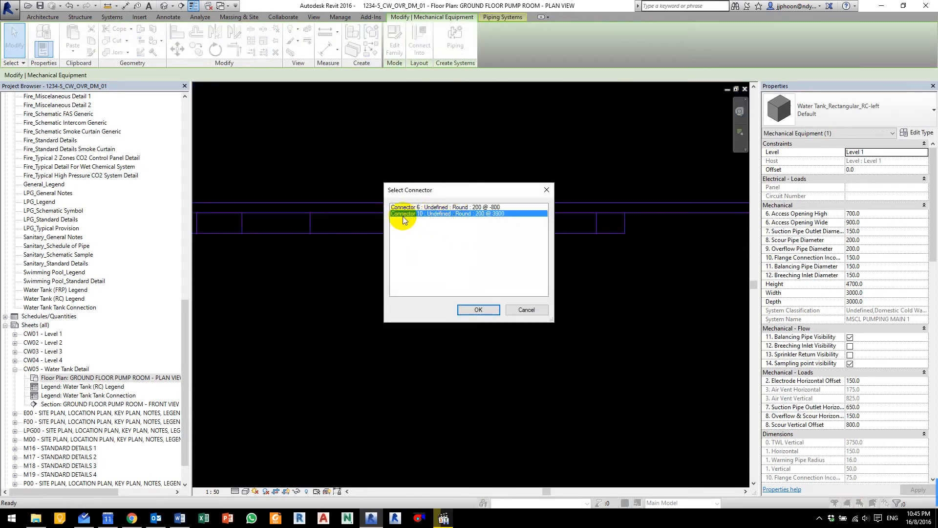
{"action": "left_click", "coordinate": [430, 215]}
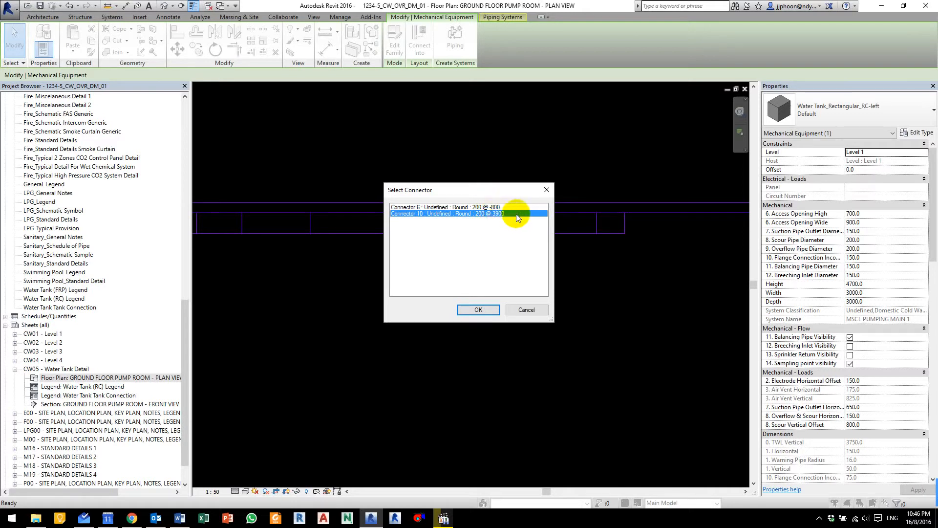
{"action": "left_click", "coordinate": [485, 310]}
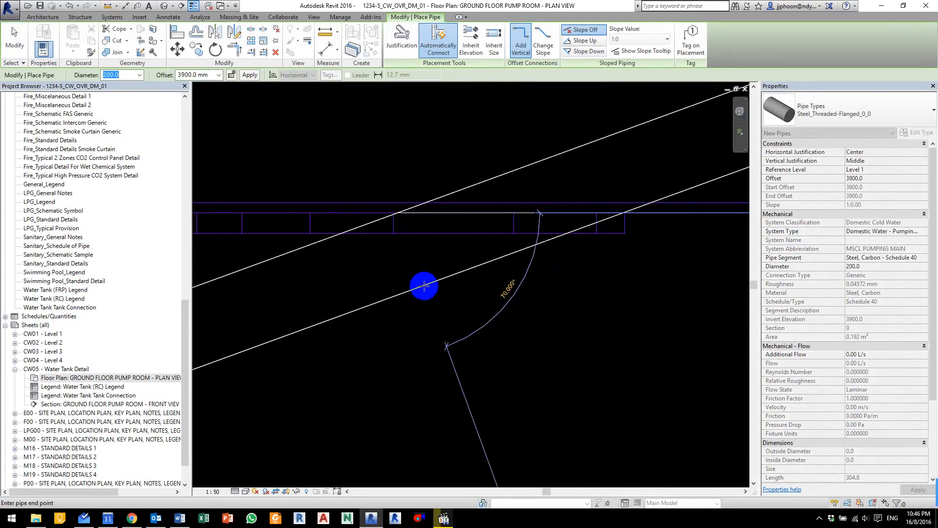
Step: Change the type of the pipe being placed to Steel_Threaded-Welded_0_0
{"action": "scroll", "coordinate": [423, 293], "scroll_direction": "down", "scroll_amount": 1}
{"action": "scroll", "coordinate": [423, 292], "scroll_direction": "down", "scroll_amount": 10}
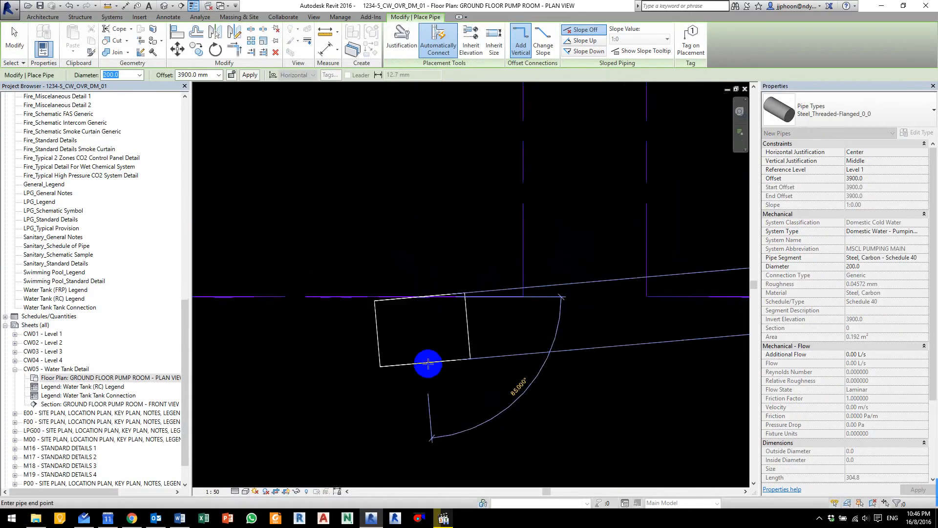
{"action": "scroll", "coordinate": [428, 293], "scroll_direction": "up", "scroll_amount": 1}
{"action": "middle_click_drag", "start_coordinate": [428, 362], "coordinate": [415, 257]}
{"action": "scroll", "coordinate": [428, 287], "scroll_direction": "down", "scroll_amount": 4}
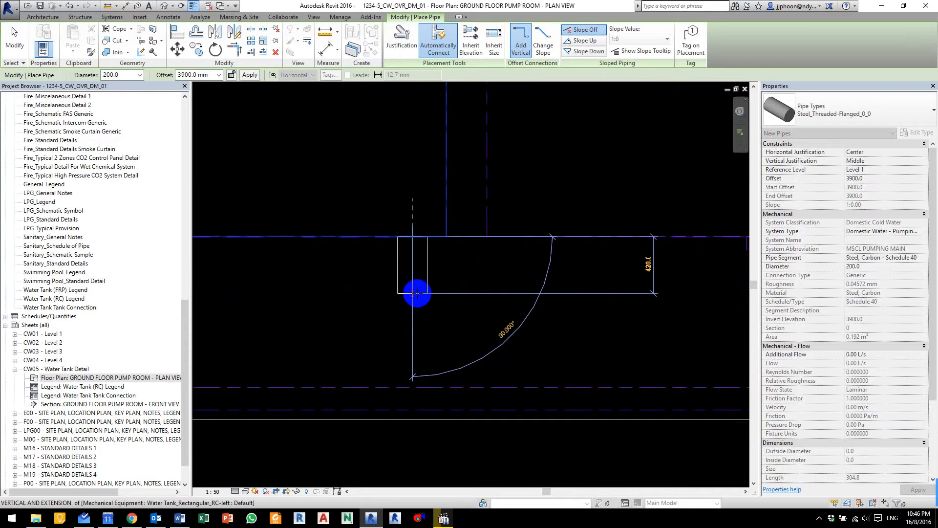
{"action": "left_click", "coordinate": [876, 110]}
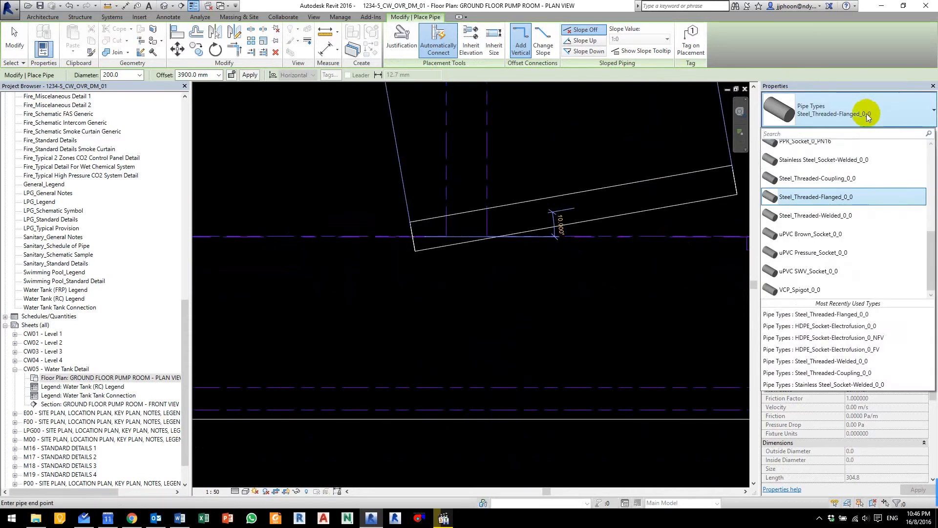
{"action": "left_click", "coordinate": [835, 216]}
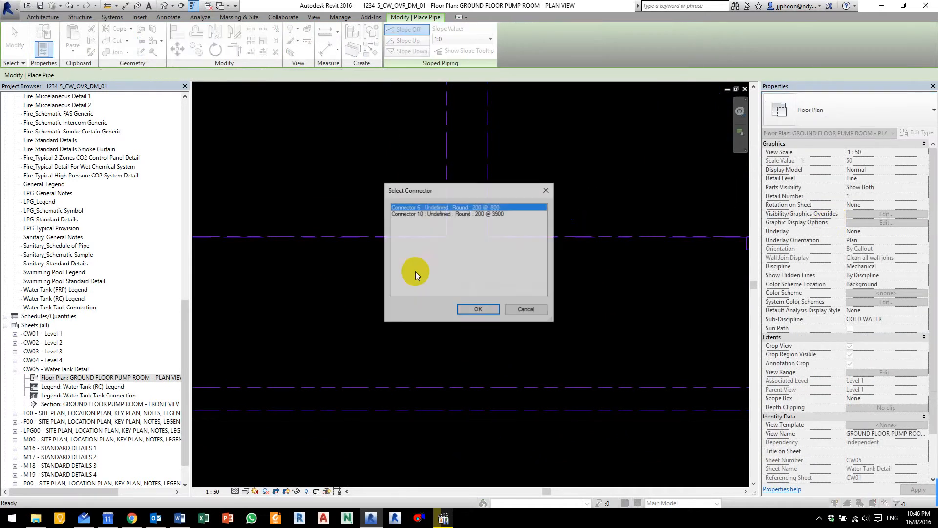
Step: Reselect the left tank's 200 mm connector at 3900 mm and draw the pipe 700 mm straight out from the tank
{"action": "left_click", "coordinate": [450, 213]}
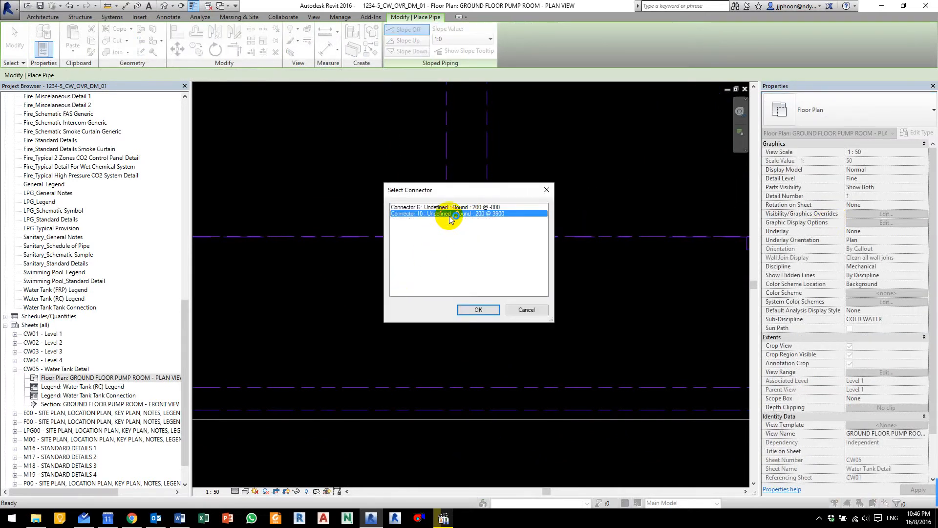
{"action": "left_click", "coordinate": [478, 310]}
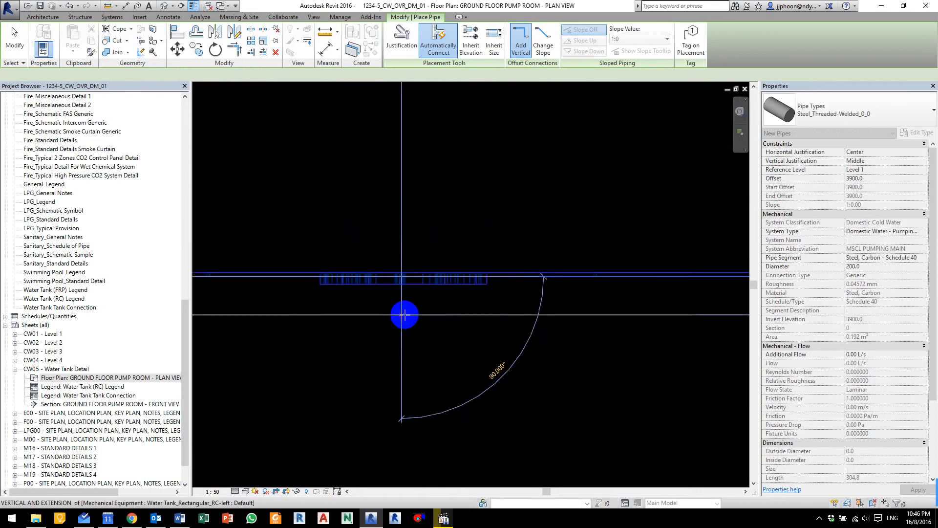
{"action": "scroll", "coordinate": [405, 315], "scroll_direction": "down", "scroll_amount": 12}
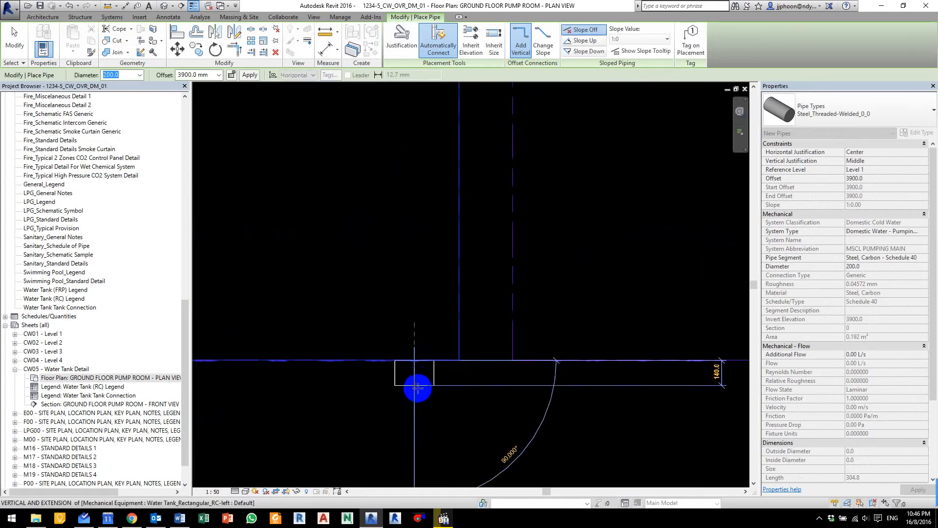
{"action": "middle_click_drag", "start_coordinate": [418, 388], "coordinate": [419, 221]}
{"action": "scroll", "coordinate": [409, 247], "scroll_direction": "down", "scroll_amount": 3}
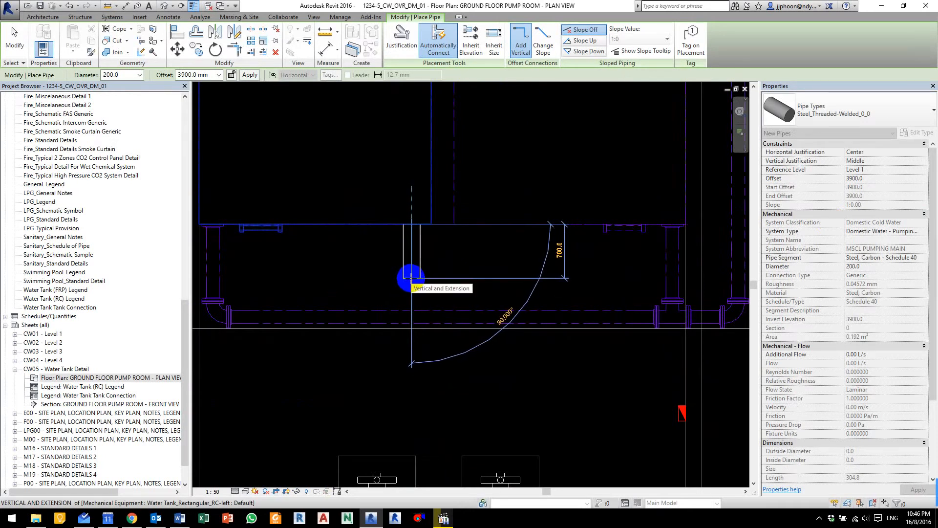
{"action": "left_click", "coordinate": [411, 278]}
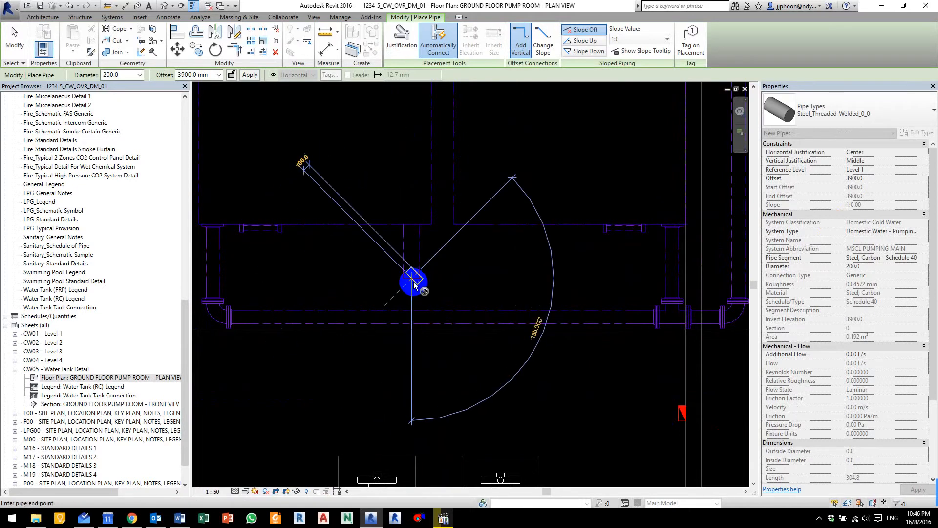
Step: Drop a vertical pipe from the end of the left tank's 700 mm segment to an offset of 0 mm
{"action": "left_click", "coordinate": [198, 75]}
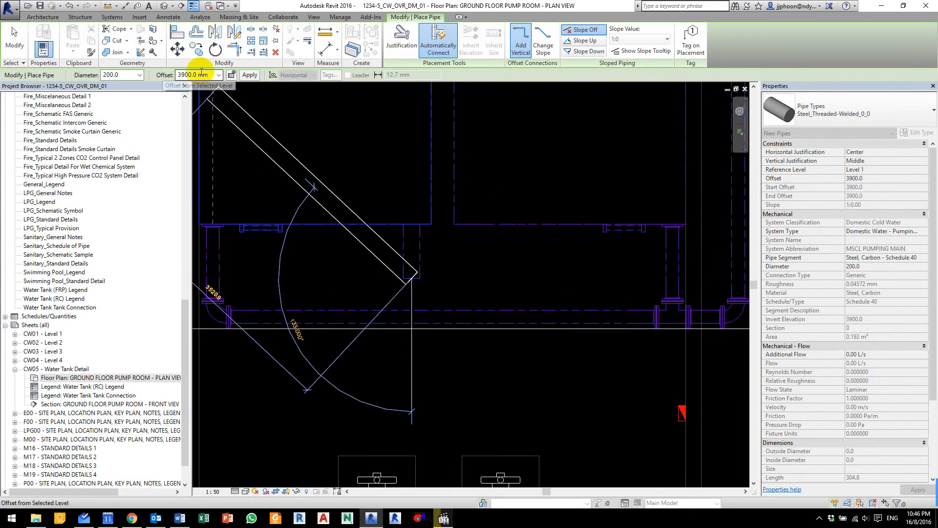
{"action": "type", "text": "0"}
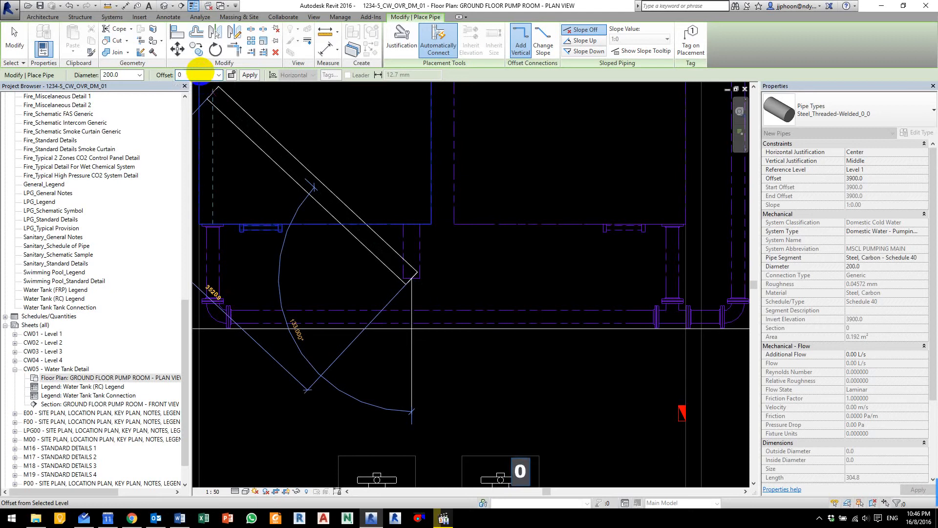
{"action": "left_click", "coordinate": [250, 75]}
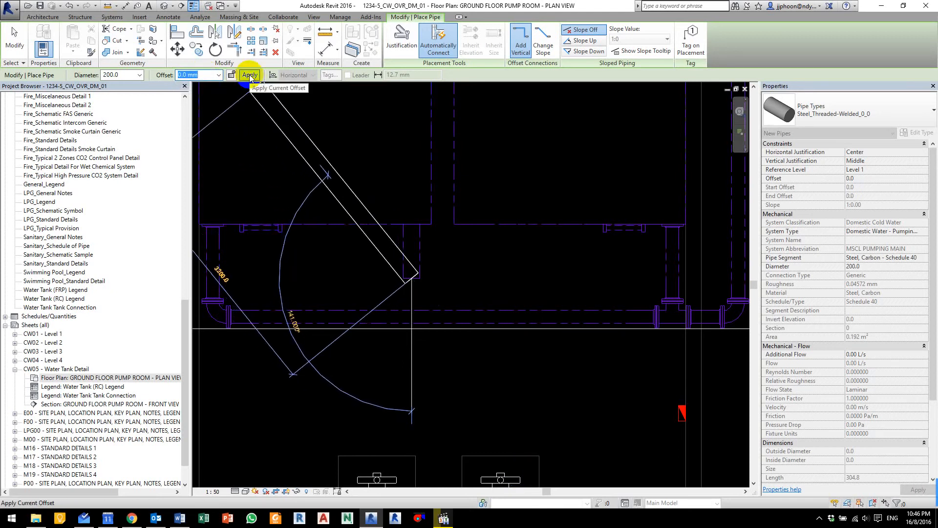
{"action": "left_click", "coordinate": [250, 75]}
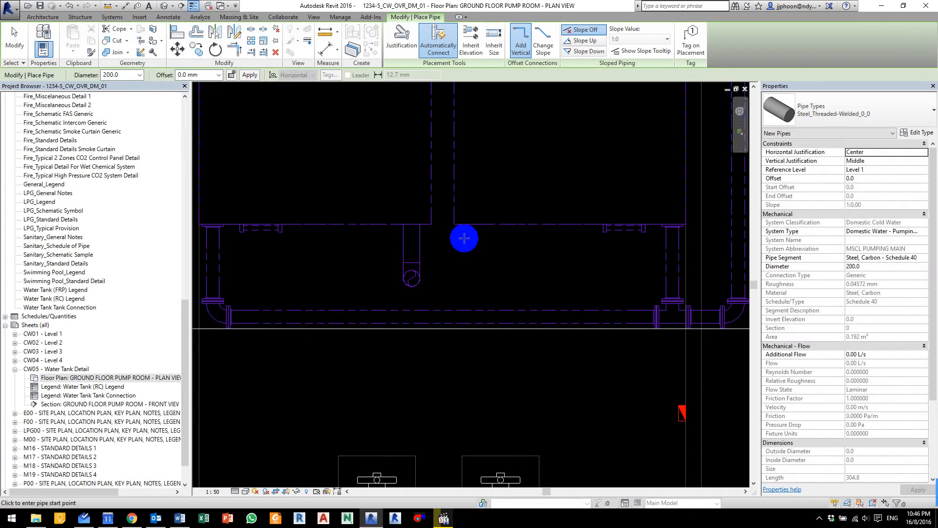
Step: Start a pipe from the right tank's innermost 200 mm connector, choosing Connector 20 at 3900 mm
{"action": "key", "text": "Escape"}
{"action": "key", "text": "Escape"}
{"action": "left_click", "coordinate": [473, 223]}
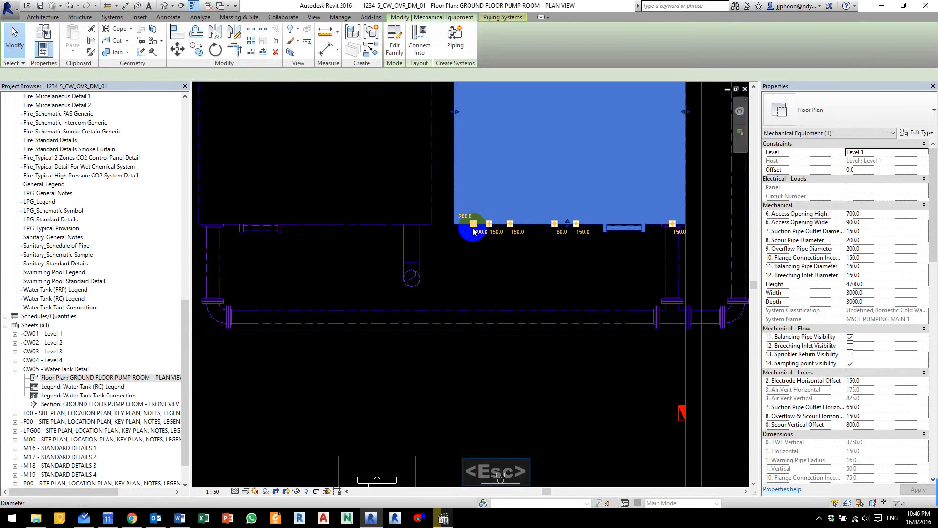
{"action": "scroll", "coordinate": [474, 227], "scroll_direction": "up", "scroll_amount": 6}
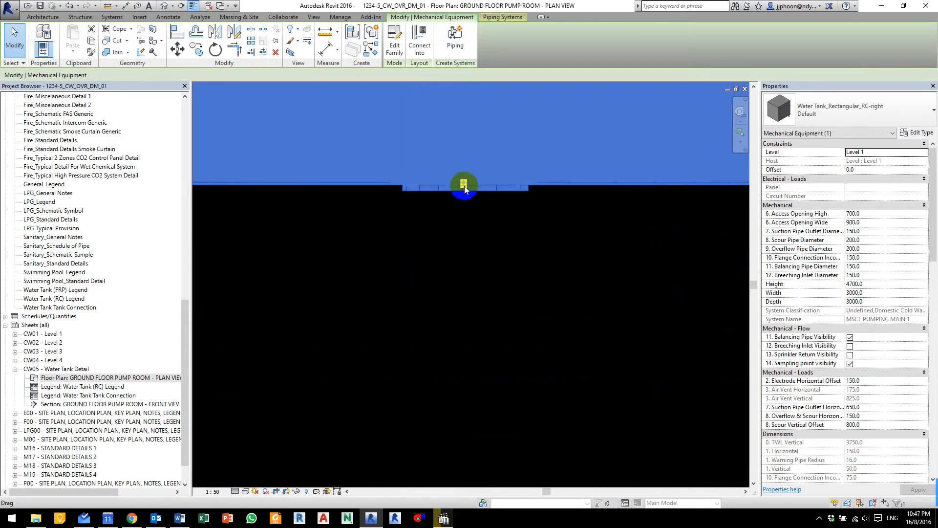
{"action": "right_click", "coordinate": [464, 187]}
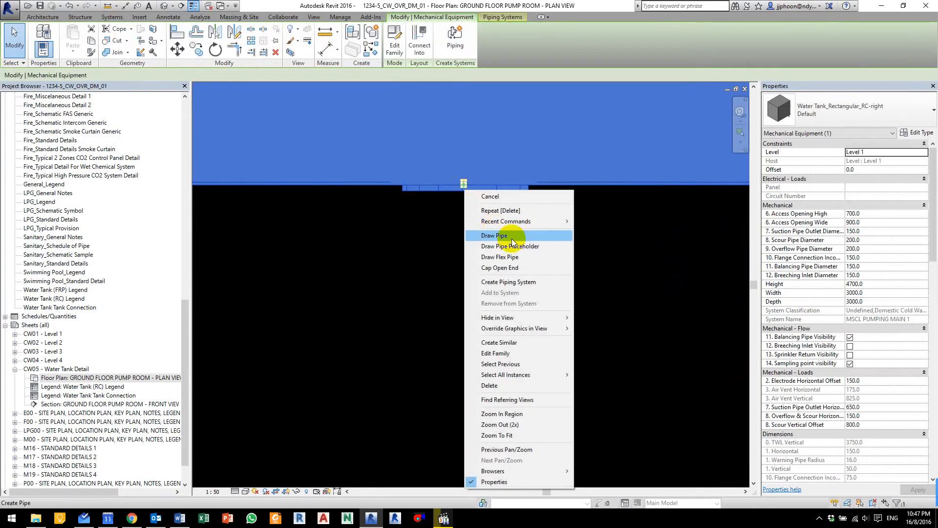
{"action": "left_click", "coordinate": [495, 235]}
{"action": "left_click", "coordinate": [486, 215]}
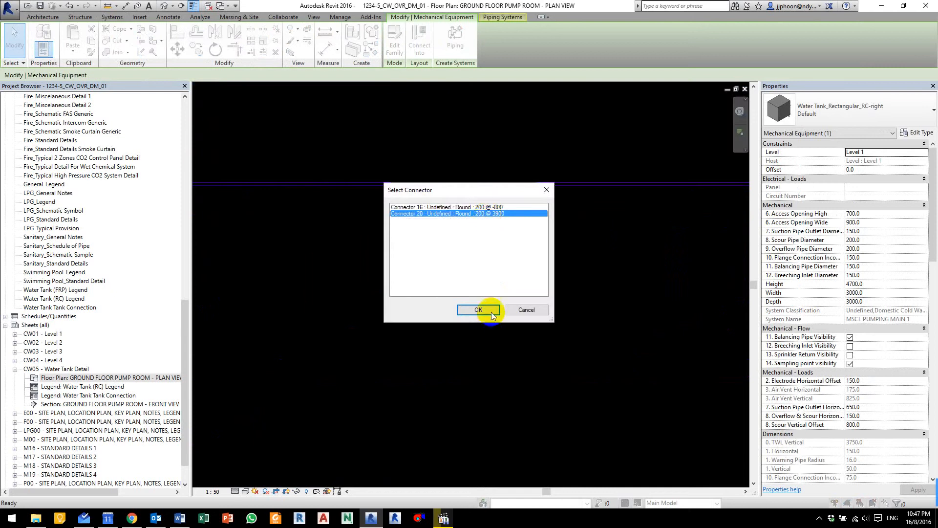
{"action": "left_click", "coordinate": [488, 313]}
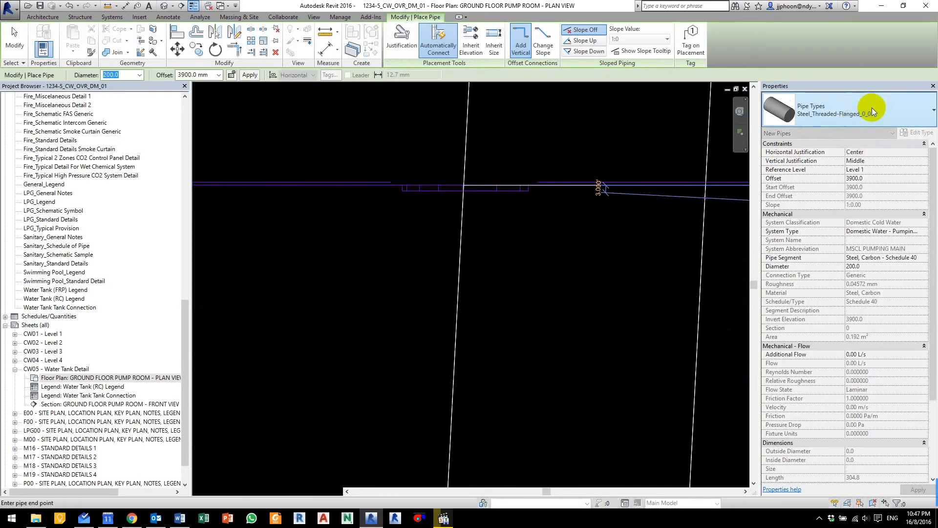
Step: Switch the pipe type to Steel_Threaded-Welded_0_0 and draw 700 mm straight out from the right tank's 200 mm connector at 3900 mm
{"action": "left_click", "coordinate": [872, 107]}
{"action": "left_click", "coordinate": [841, 215]}
{"action": "left_click", "coordinate": [553, 256]}
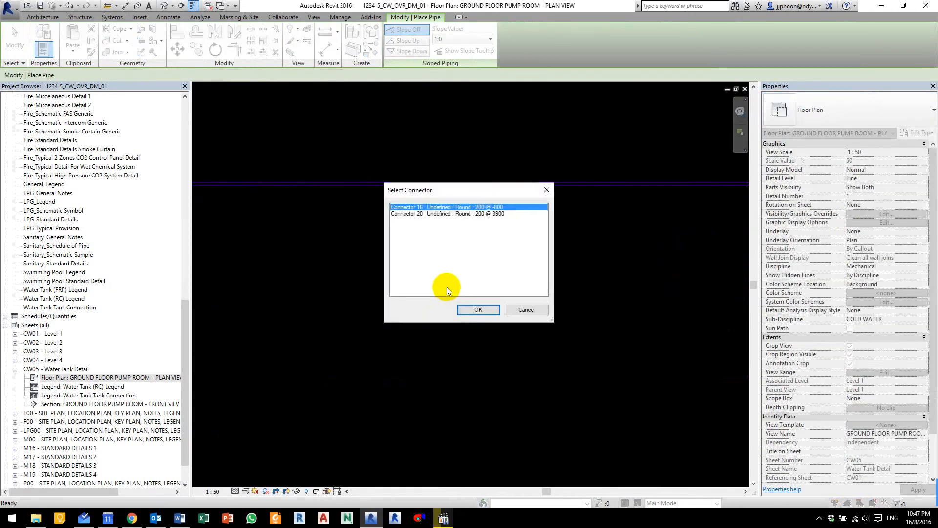
{"action": "double_click", "coordinate": [456, 214]}
{"action": "middle_click_drag", "start_coordinate": [444, 320], "coordinate": [478, 276]}
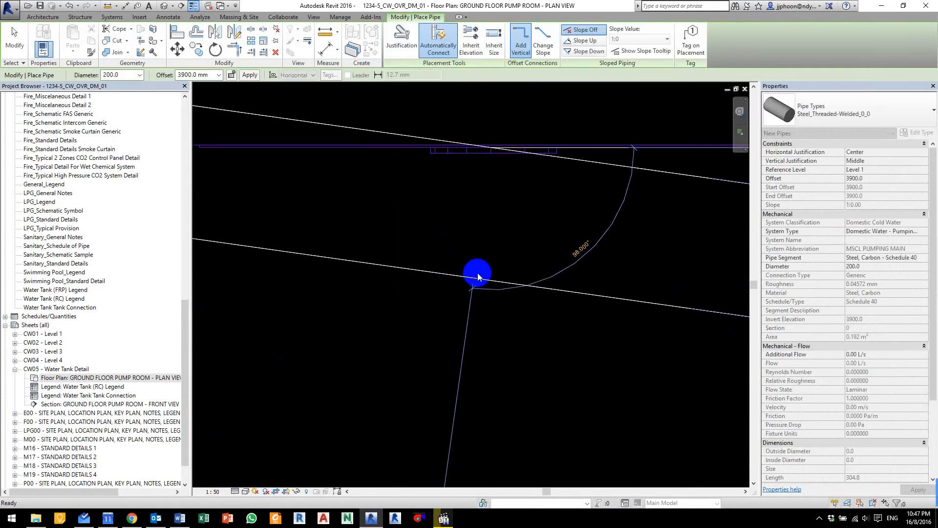
{"action": "scroll", "coordinate": [479, 272], "scroll_direction": "down", "scroll_amount": 3}
{"action": "scroll", "coordinate": [479, 270], "scroll_direction": "down", "scroll_amount": 3}
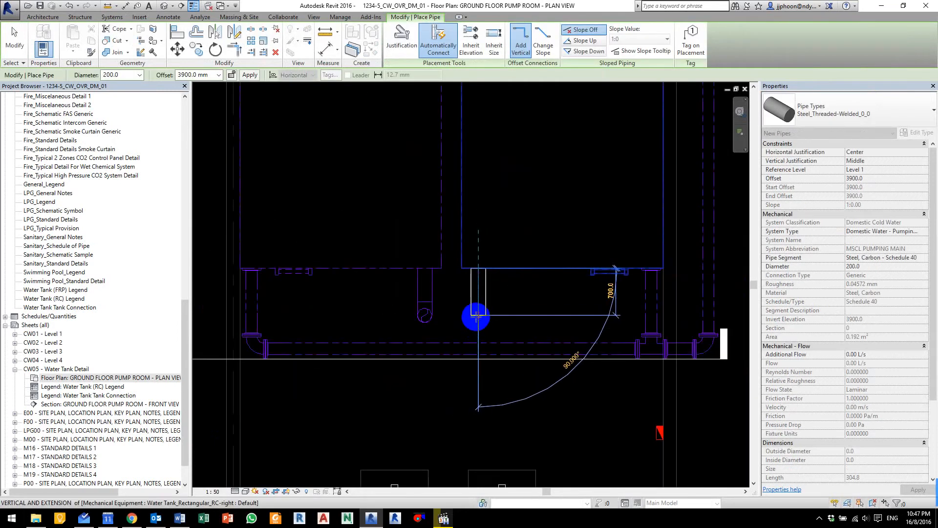
{"action": "left_click", "coordinate": [477, 317]}
Step: Drop a vertical pipe from the end of the right tank's 700 mm segment to an offset of 0 mm and finish placing pipes
{"action": "left_click", "coordinate": [194, 74]}
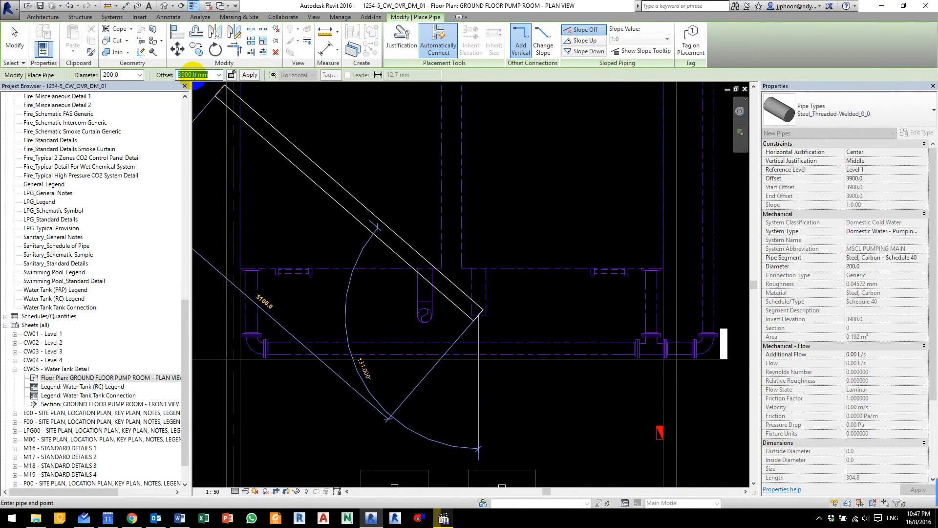
{"action": "type", "text": "0"}
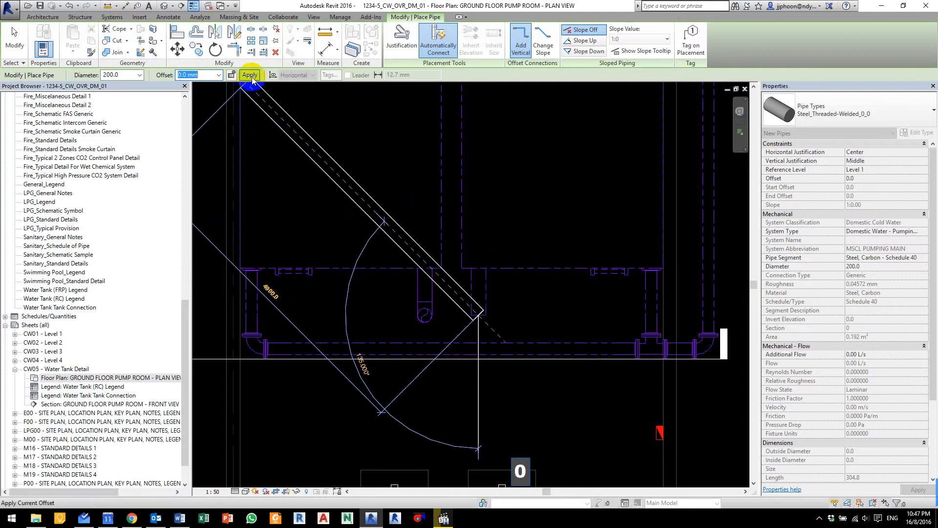
{"action": "left_click", "coordinate": [249, 75]}
{"action": "key", "text": "Escape"}
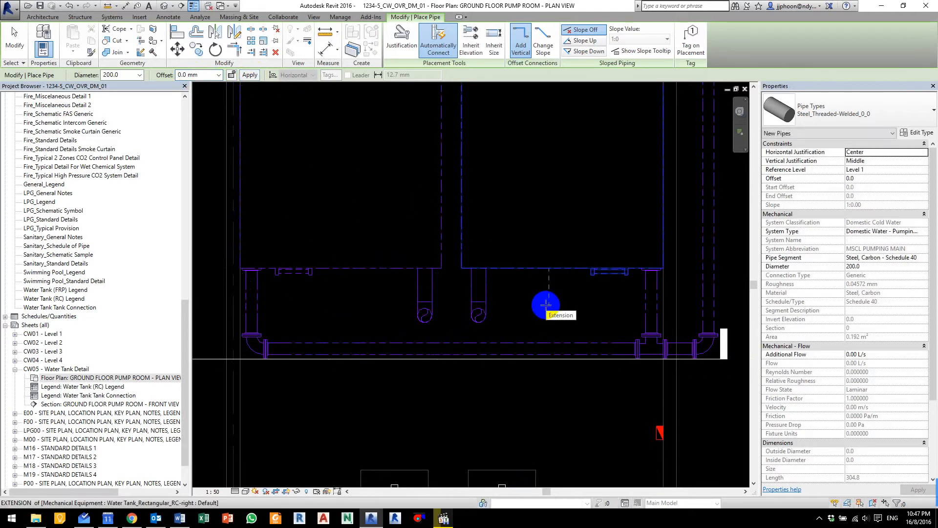
{"action": "key", "text": "ctrl+F11"}
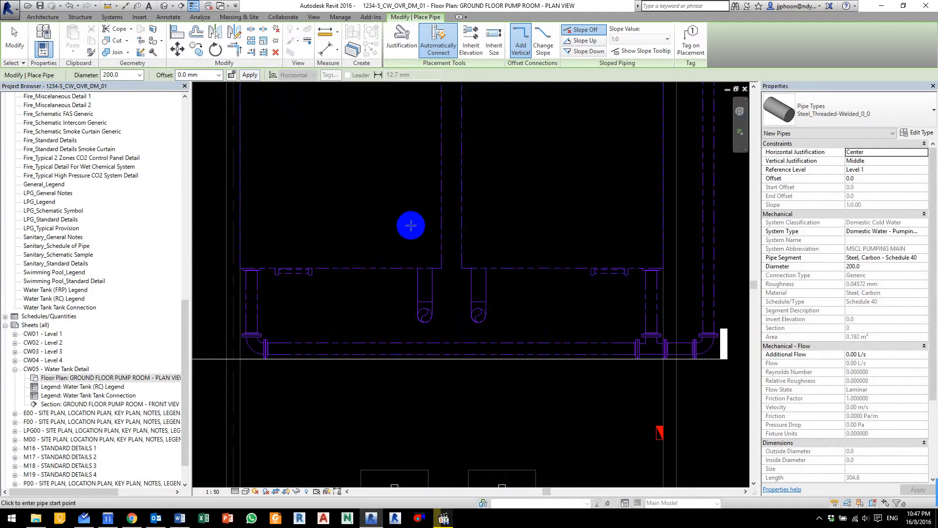
{"action": "key", "text": "Escape"}
{"action": "key", "text": "Escape"}
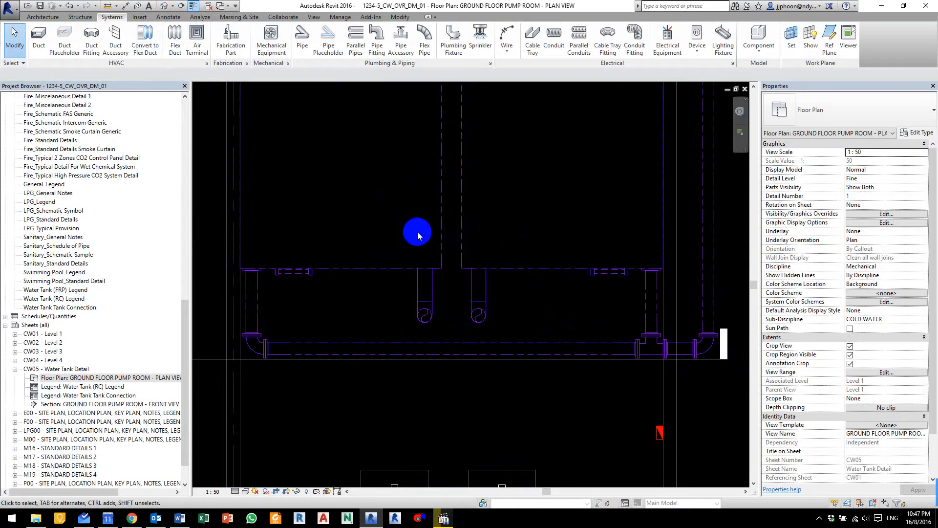
Step: Start a new building section in the pump room plan, dismissing the save reminder without saving
{"action": "key", "text": "s"}
{"action": "key", "text": "e"}
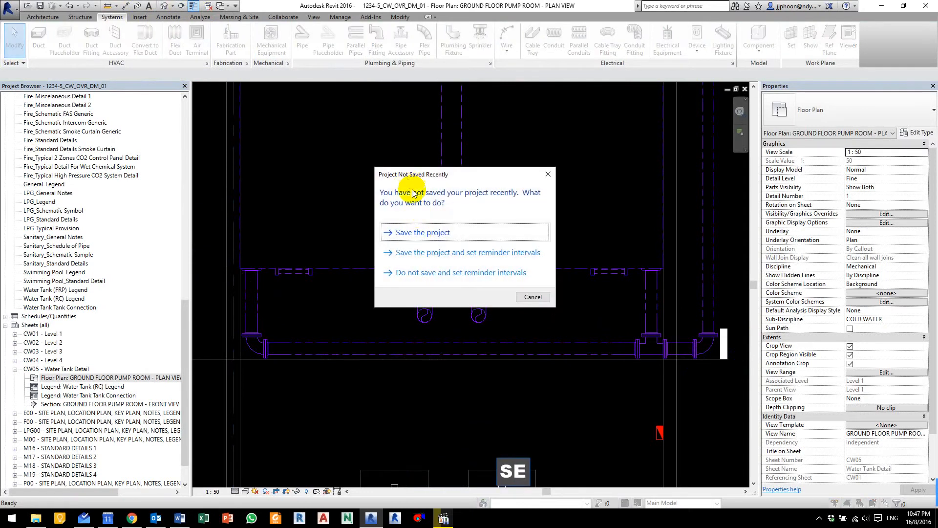
{"action": "left_click", "coordinate": [547, 174]}
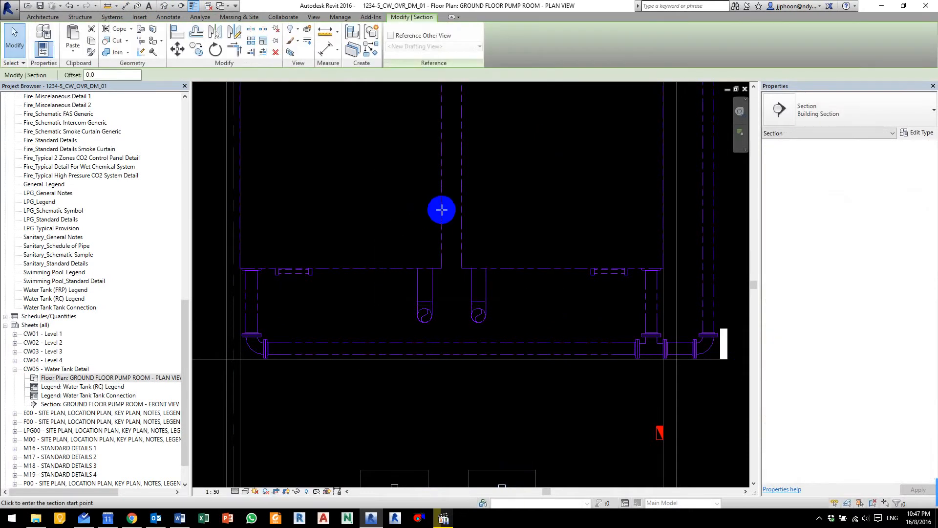
Step: Cut a vertical building section through the left tank's front edge beside its inner pipe, with the far clip offset reduced to about 543 mm
{"action": "left_click", "coordinate": [408, 198]}
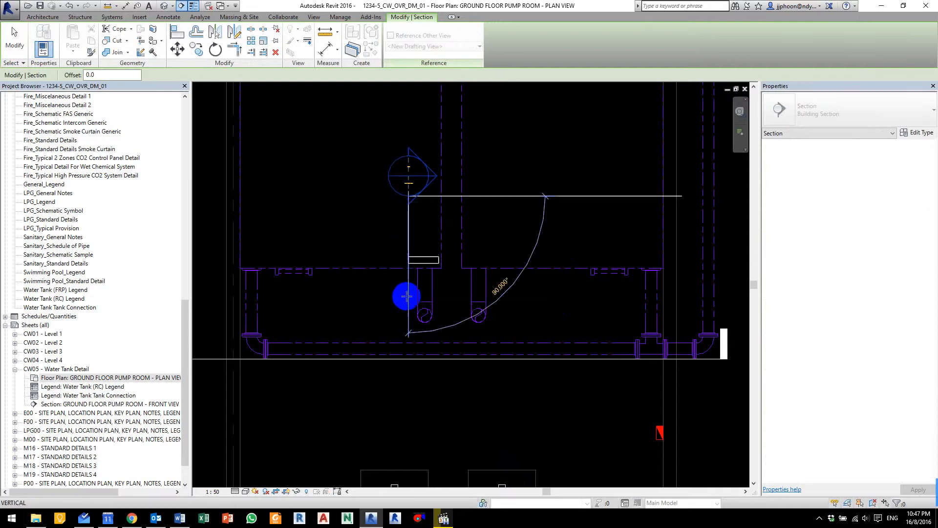
{"action": "left_click", "coordinate": [407, 336]}
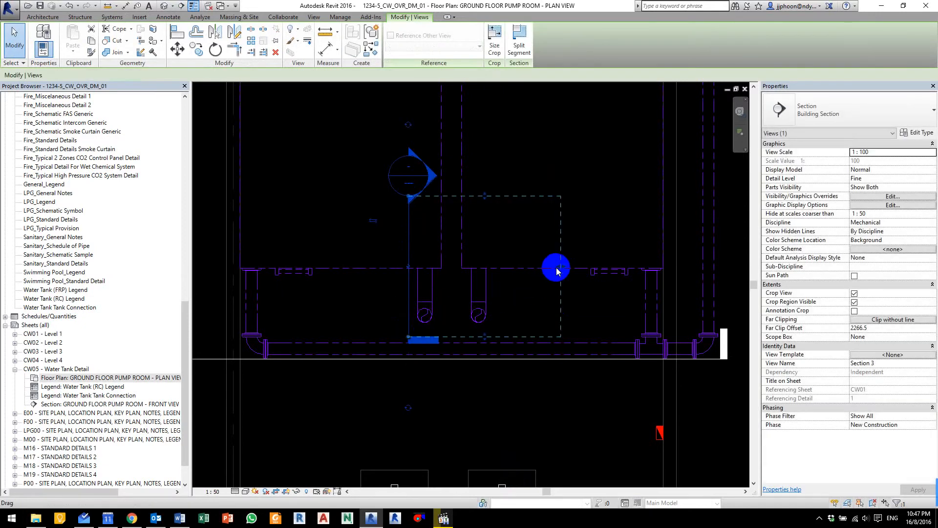
{"action": "left_click_drag", "start_coordinate": [534, 268], "coordinate": [442, 264]}
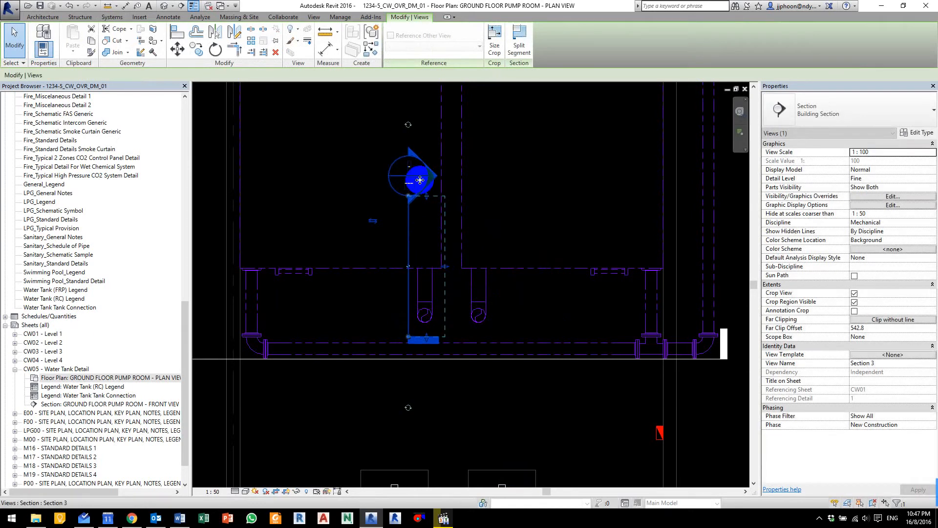
{"action": "key", "text": "Escape"}
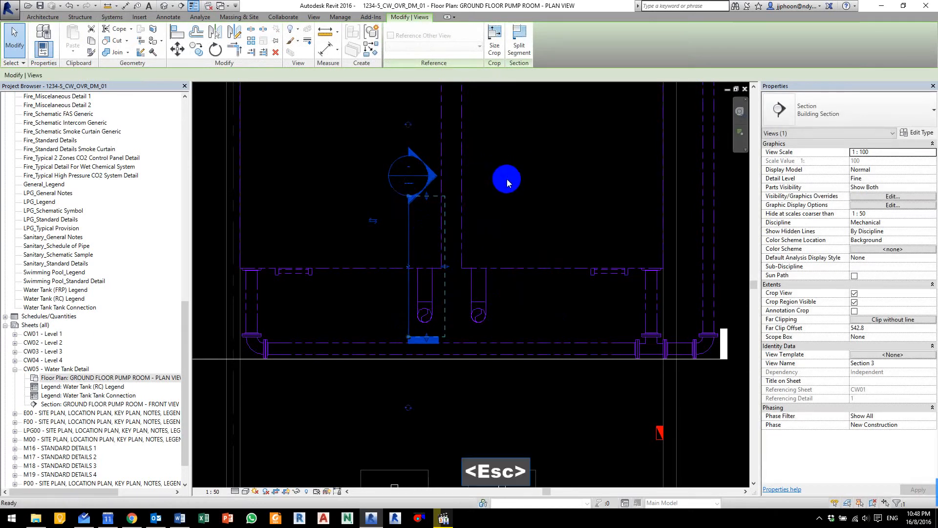
Step: In the new section view, draw a 200 mm pipe about 800 mm horizontally outward from the tank's lowest connector at offset -800
{"action": "double_click", "coordinate": [409, 171]}
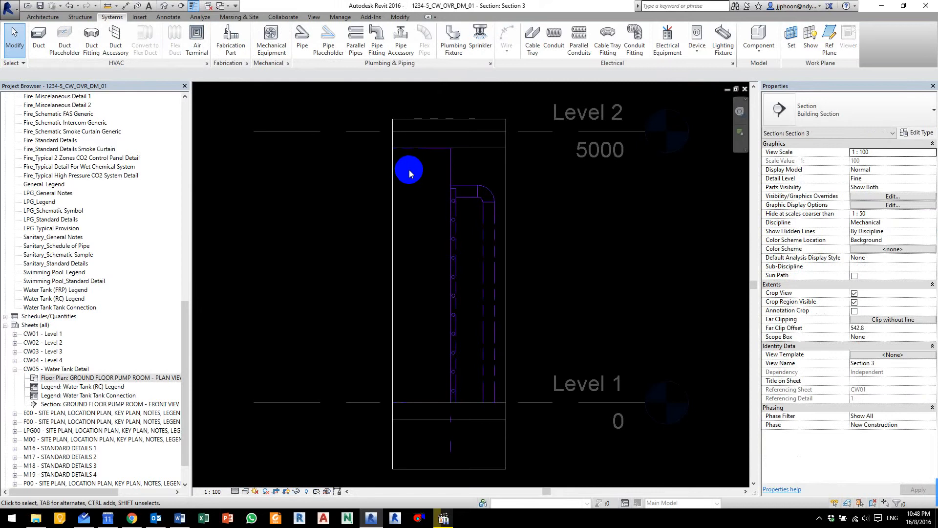
{"action": "middle_click_drag", "start_coordinate": [522, 416], "coordinate": [481, 326]}
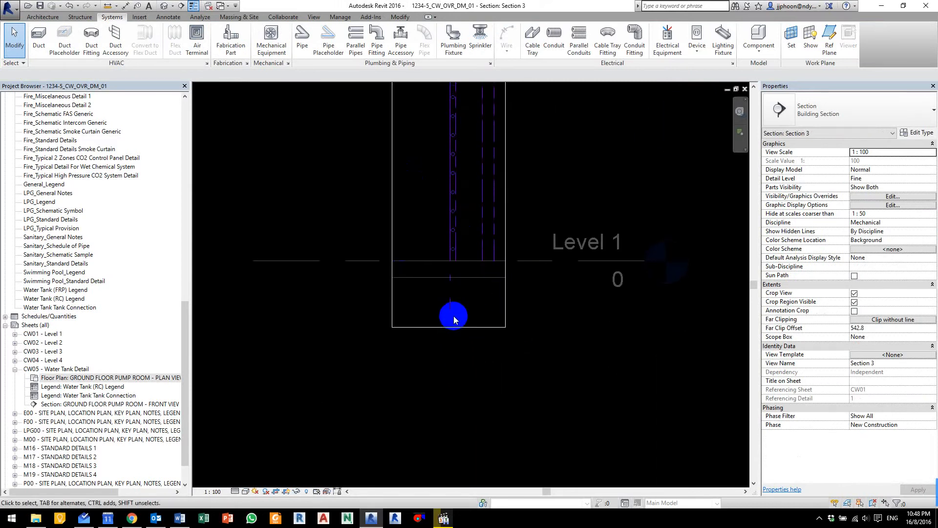
{"action": "scroll", "coordinate": [449, 305], "scroll_direction": "up", "scroll_amount": 5}
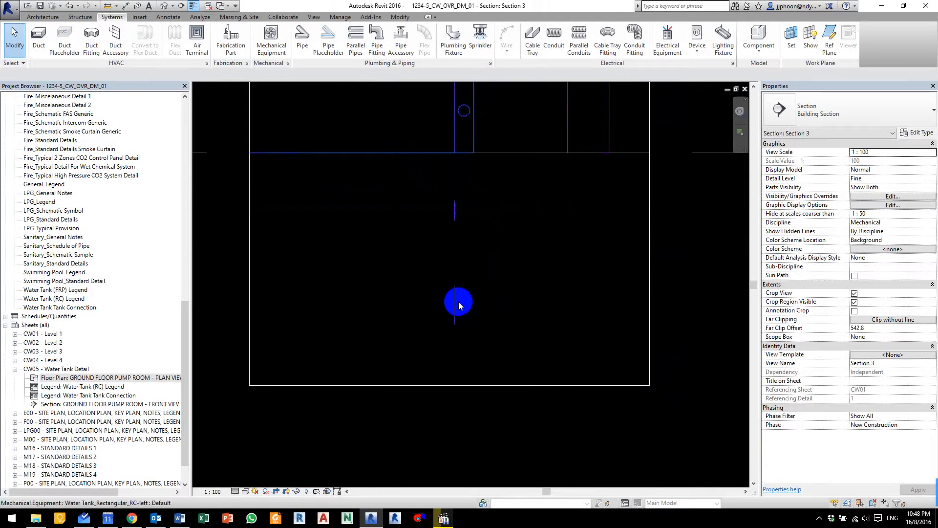
{"action": "left_click", "coordinate": [456, 306]}
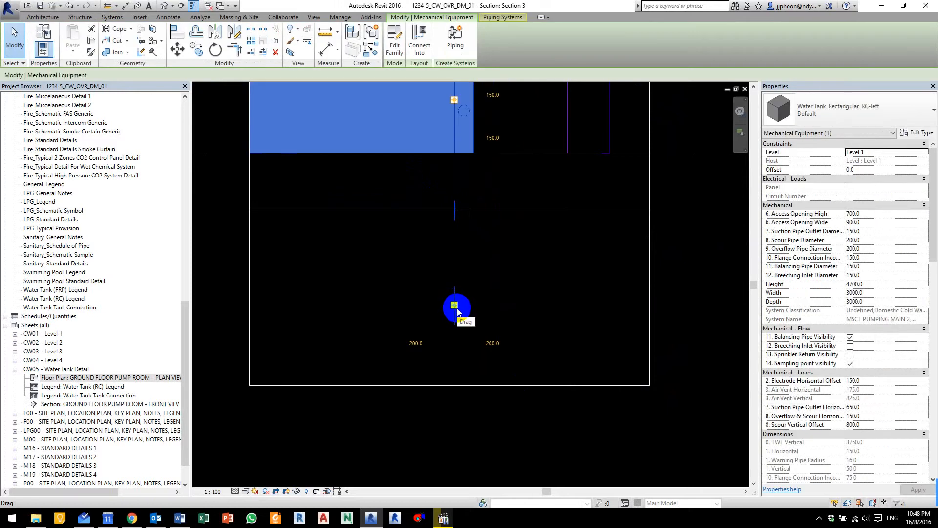
{"action": "left_click_drag", "start_coordinate": [457, 312], "coordinate": [420, 319]}
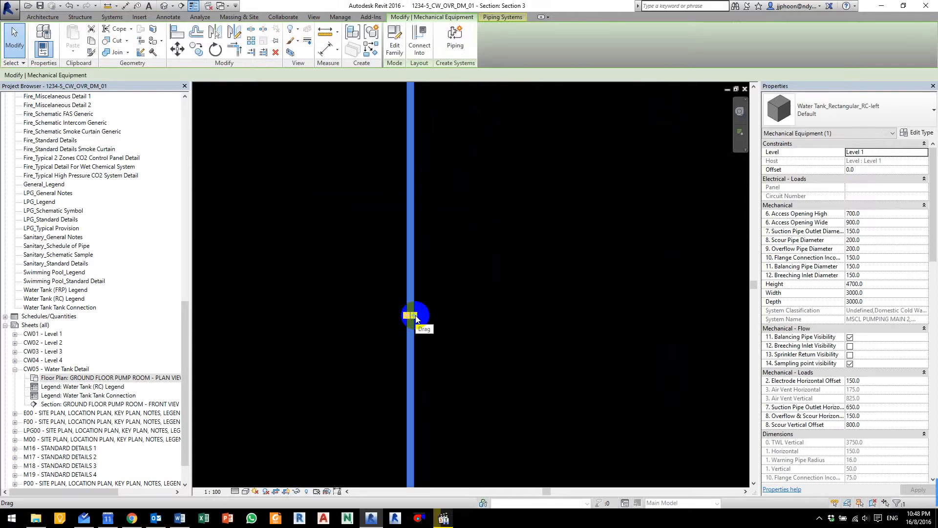
{"action": "right_click", "coordinate": [417, 318]}
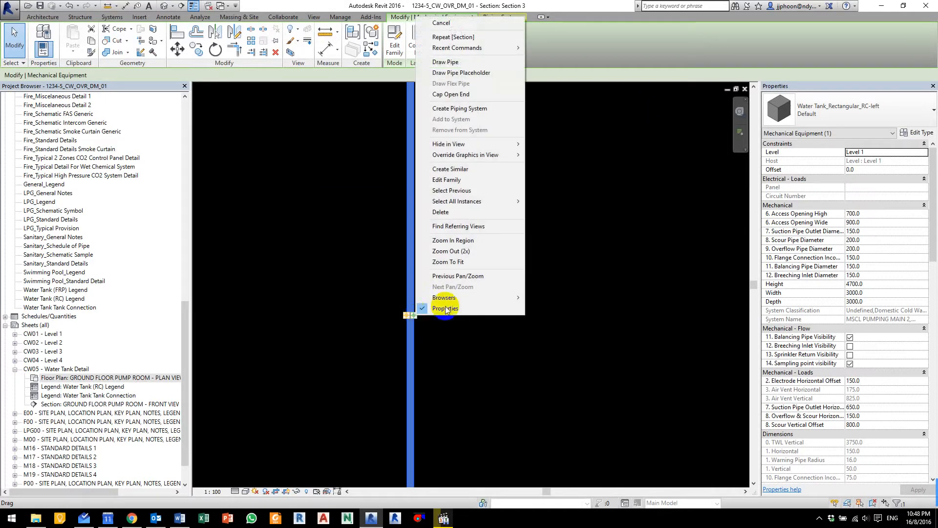
{"action": "left_click", "coordinate": [479, 62]}
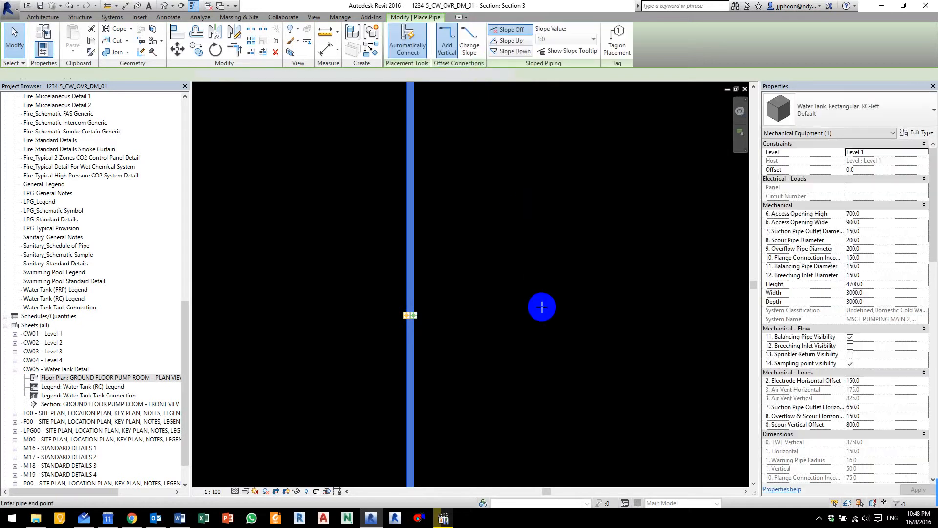
{"action": "scroll", "coordinate": [527, 303], "scroll_direction": "up", "scroll_amount": 1}
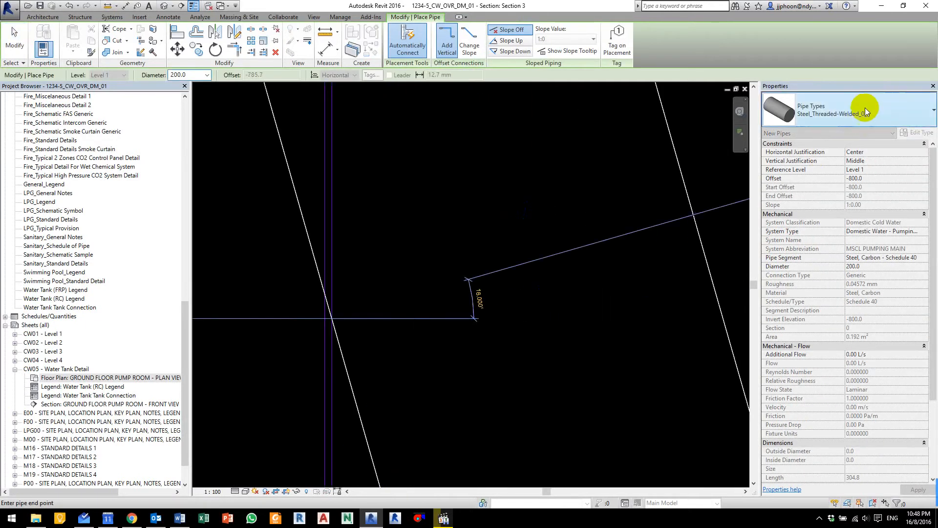
{"action": "middle_click_drag", "start_coordinate": [554, 302], "coordinate": [527, 307]}
{"action": "scroll", "coordinate": [529, 306], "scroll_direction": "down", "scroll_amount": 12}
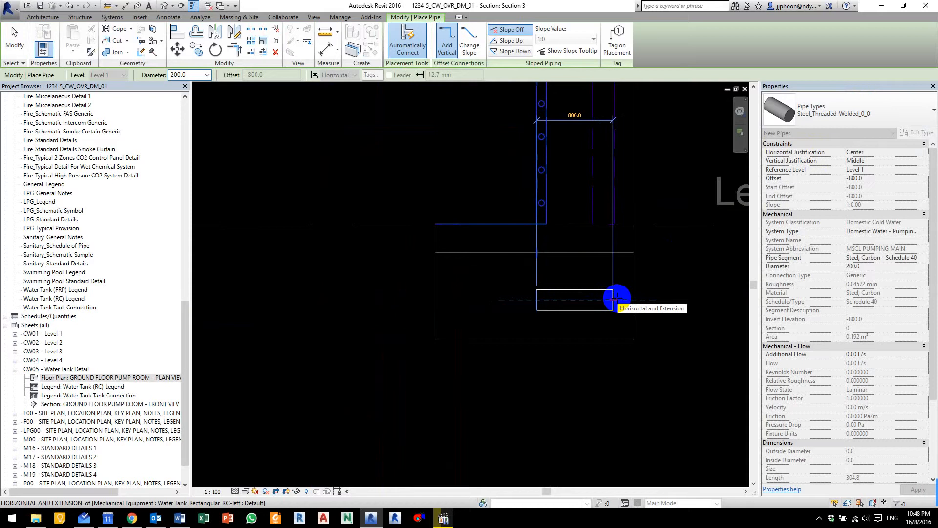
{"action": "left_click", "coordinate": [618, 301]}
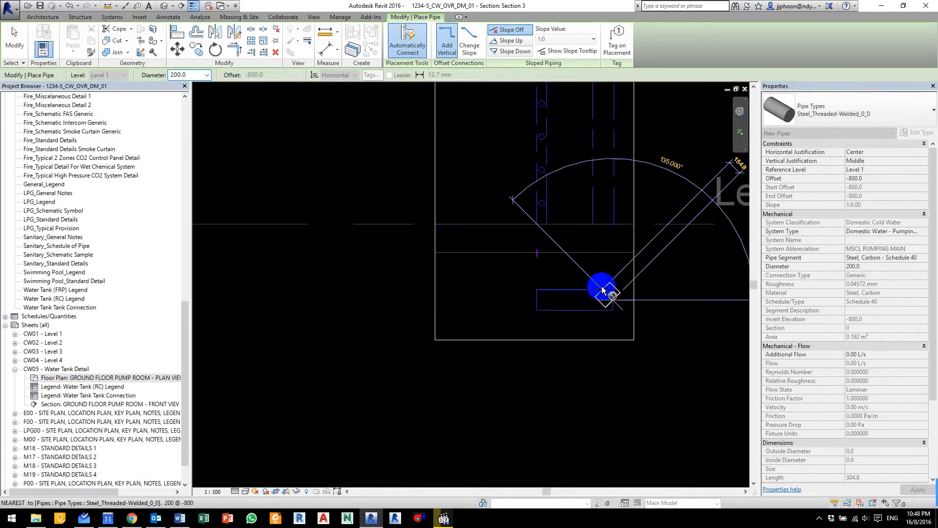
{"action": "key", "text": "Escape"}
{"action": "key", "text": "Escape"}
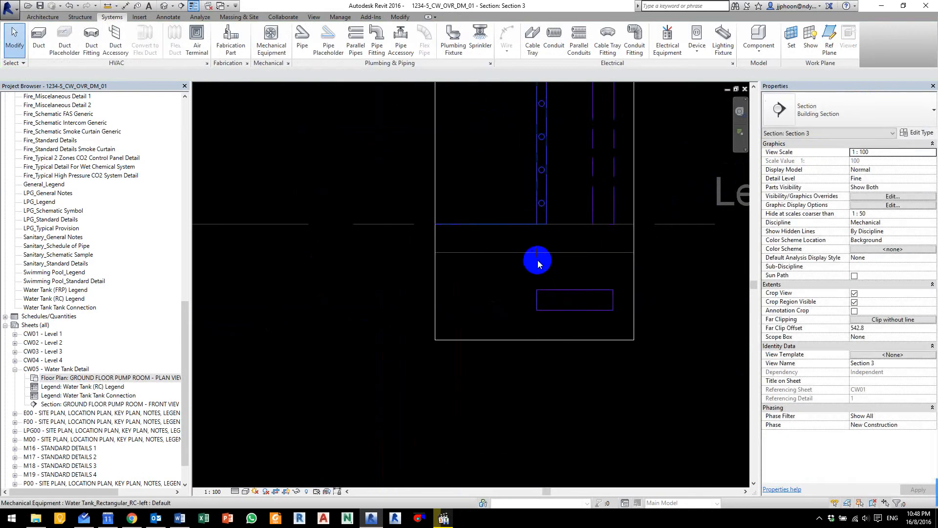
Step: Draw a 200 mm pipe from the opposite lower connector horizontally inward under the tank, turning vertically up to about Level 1
{"action": "left_click", "coordinate": [536, 289]}
{"action": "scroll", "coordinate": [535, 300], "scroll_direction": "up", "scroll_amount": 5}
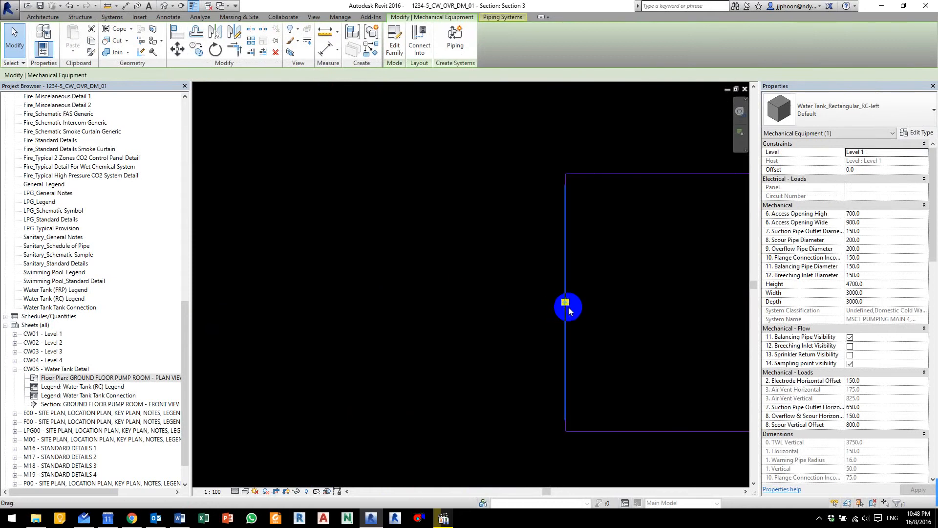
{"action": "scroll", "coordinate": [566, 300], "scroll_direction": "up", "scroll_amount": 3}
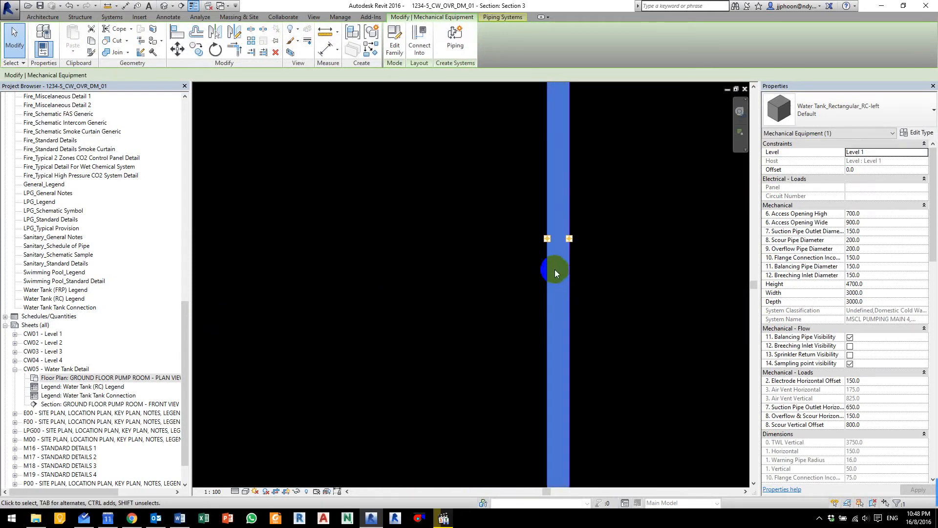
{"action": "right_click", "coordinate": [547, 240]}
{"action": "left_click", "coordinate": [582, 255]}
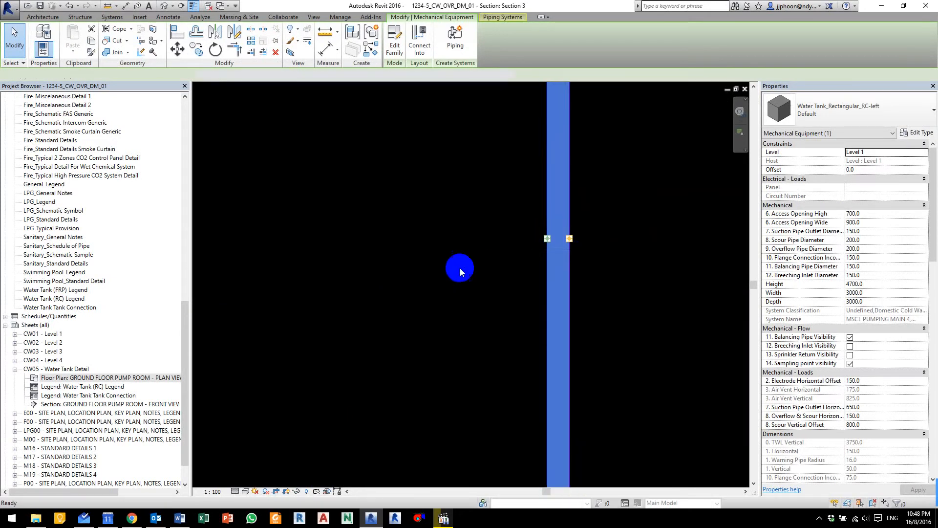
{"action": "scroll", "coordinate": [451, 266], "scroll_direction": "down", "scroll_amount": 4}
{"action": "scroll", "coordinate": [397, 232], "scroll_direction": "down", "scroll_amount": 5}
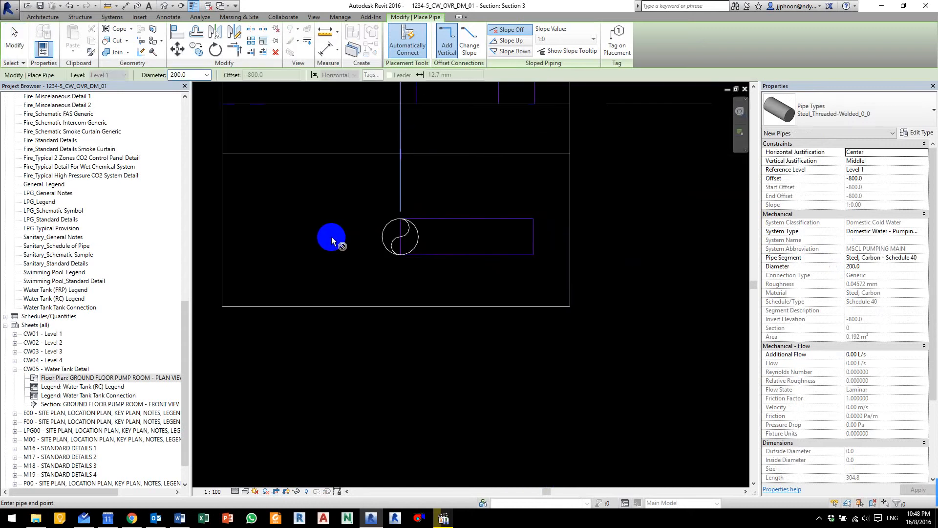
{"action": "middle_click_drag", "start_coordinate": [332, 237], "coordinate": [448, 308]}
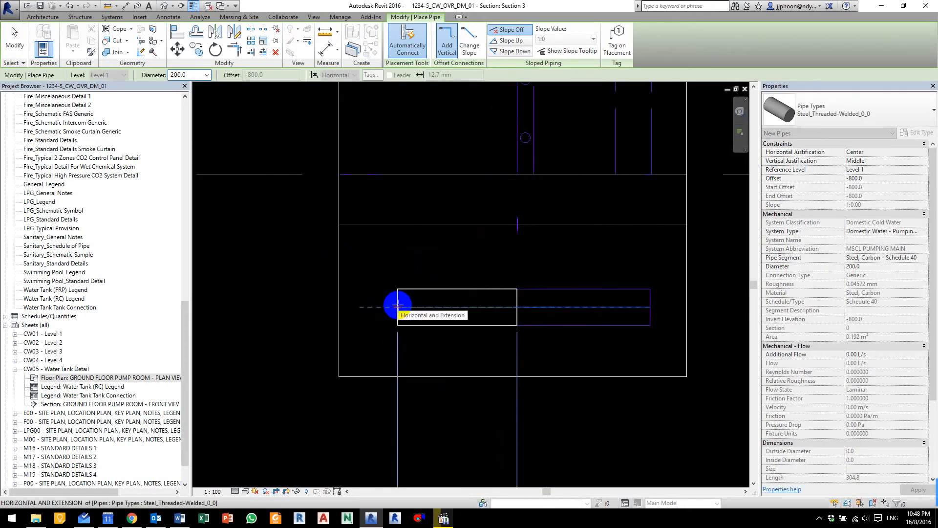
{"action": "left_click", "coordinate": [398, 306]}
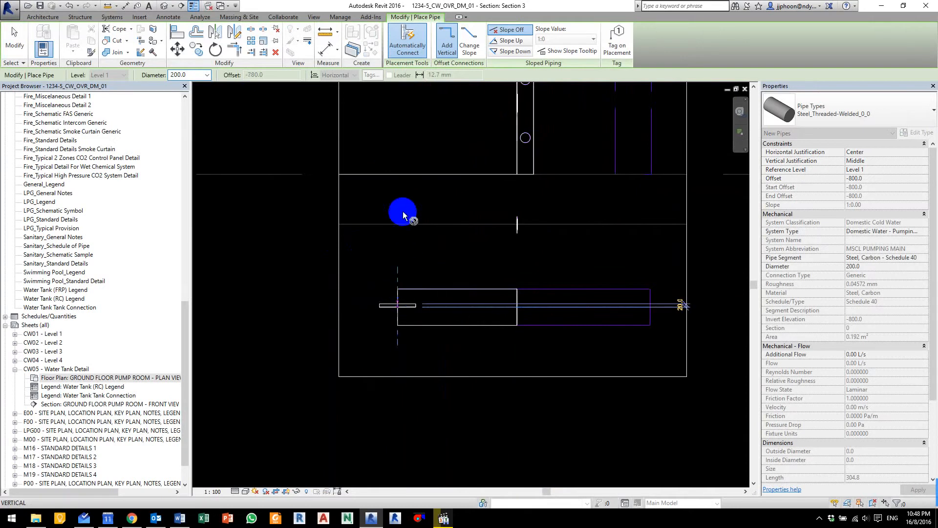
{"action": "left_click", "coordinate": [395, 175]}
{"action": "key", "text": "Escape"}
{"action": "key", "text": "Escape"}
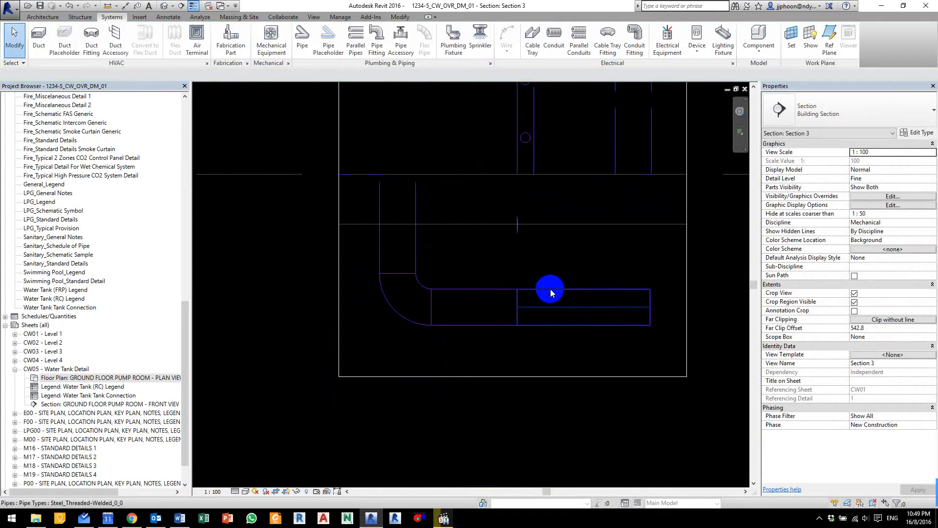
Step: Check the section marker's location in the pump room floor plan and reopen the Section 3 view
{"action": "key", "text": "ctrl+Tab"}
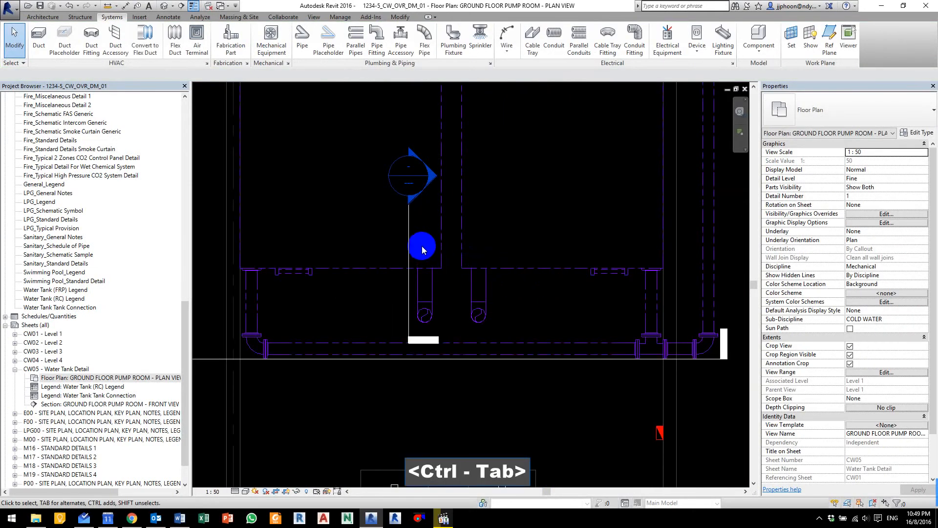
{"action": "left_click", "coordinate": [413, 177]}
{"action": "double_click", "coordinate": [411, 177]}
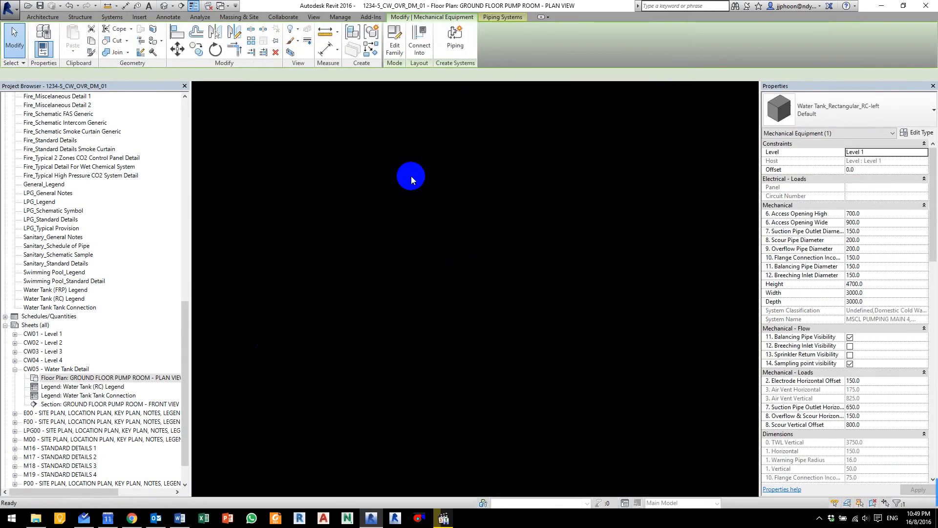
{"action": "left_click", "coordinate": [582, 256]}
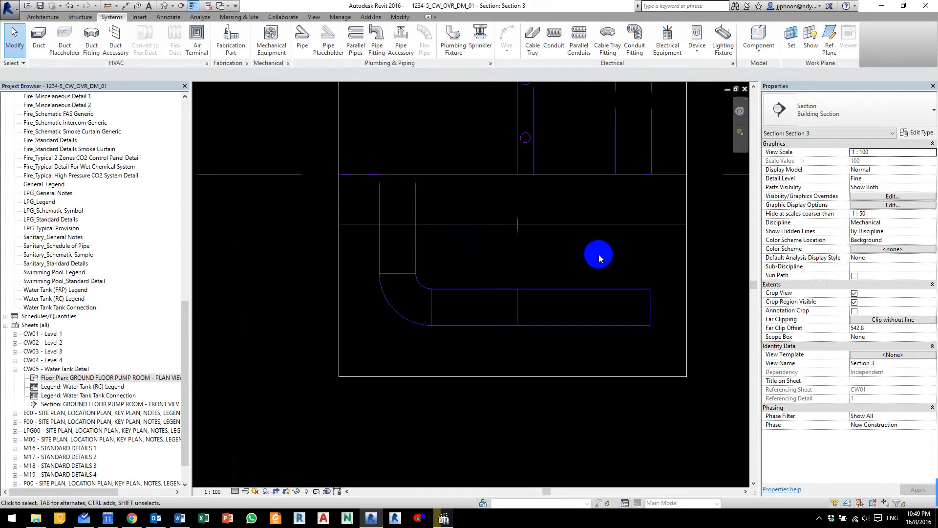
Step: In the pump room floor plan, move the section line across to the right tank's inner pipe and open its section view
{"action": "key", "text": "ctrl+Tab"}
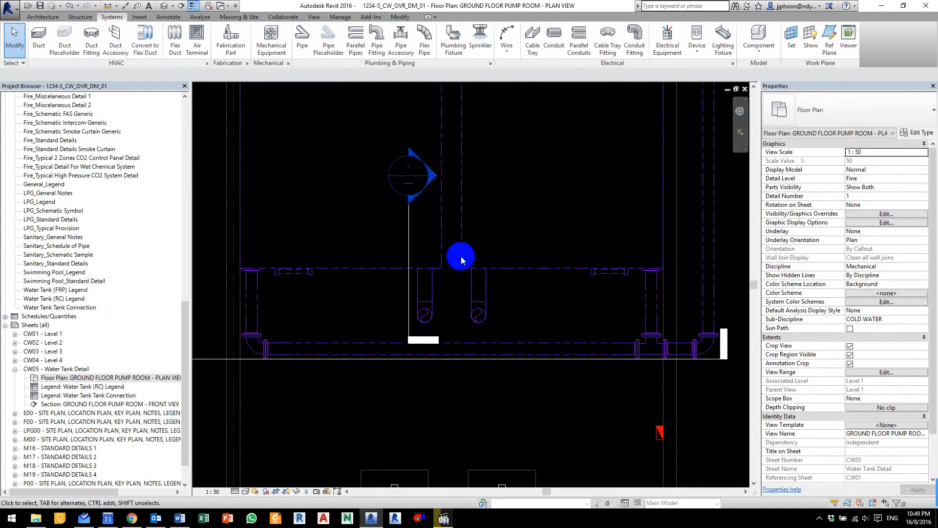
{"action": "left_click", "coordinate": [408, 233]}
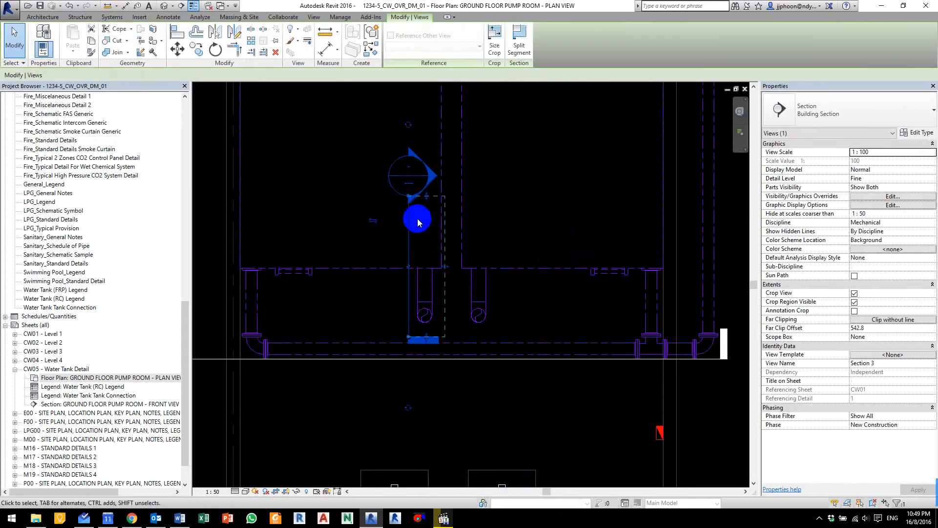
{"action": "left_click_drag", "start_coordinate": [408, 219], "coordinate": [466, 223]}
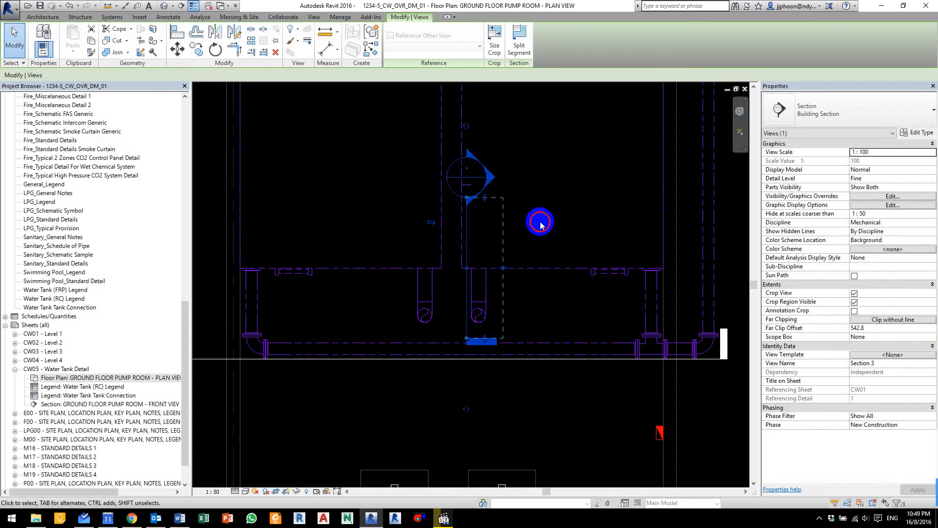
{"action": "left_click", "coordinate": [540, 221]}
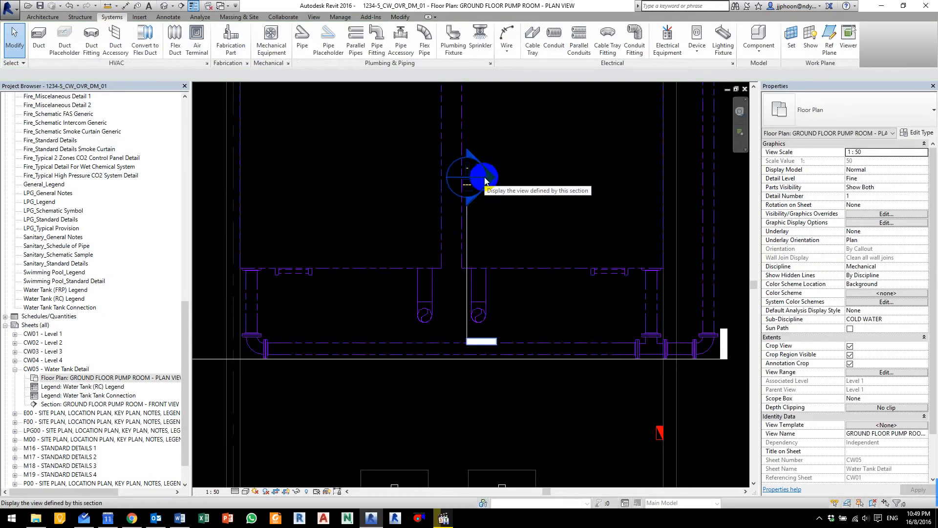
{"action": "double_click", "coordinate": [484, 179]}
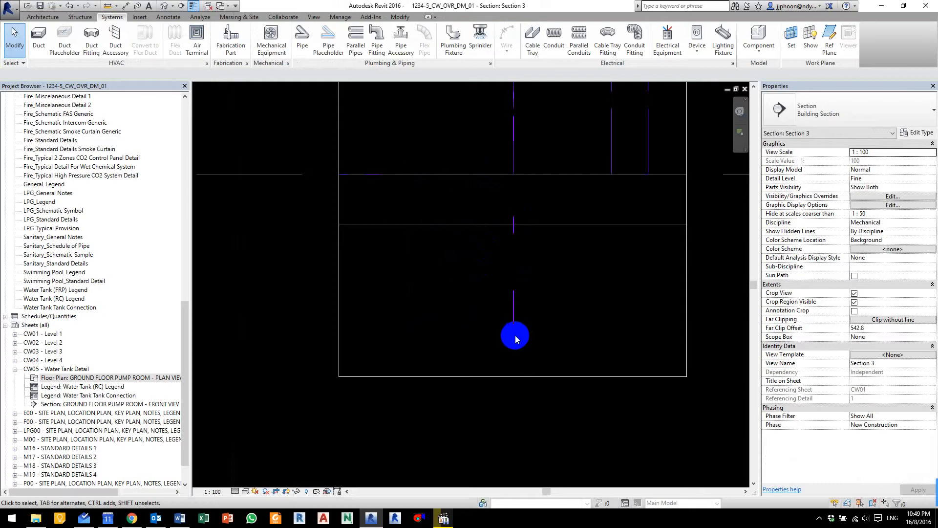
{"action": "key", "text": "ctrl+F11"}
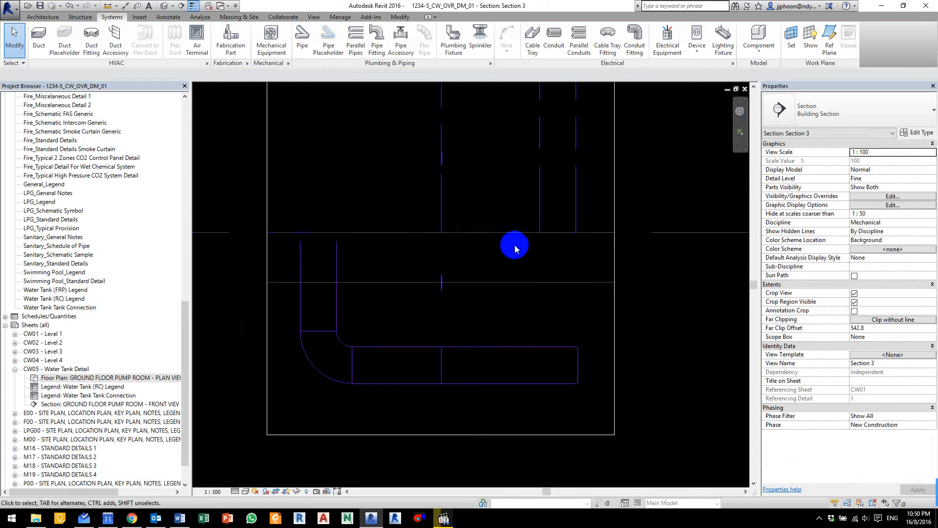
Step: In the pump room floor plan, draw a 150 mm pipe from the left tank's balancing connector about 960 mm outward, turning horizontally toward the right tank
{"action": "key", "text": "ctrl+Tab"}
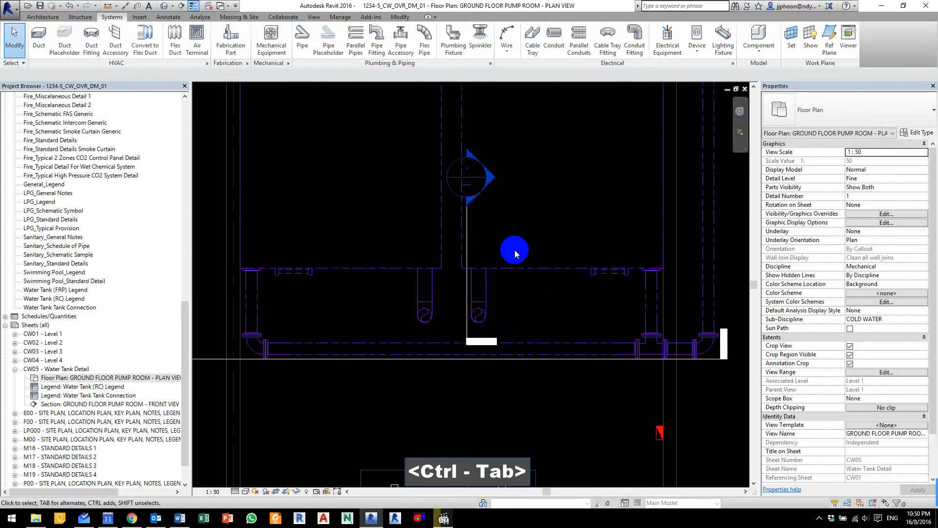
{"action": "scroll", "coordinate": [515, 254], "scroll_direction": "up", "scroll_amount": 3}
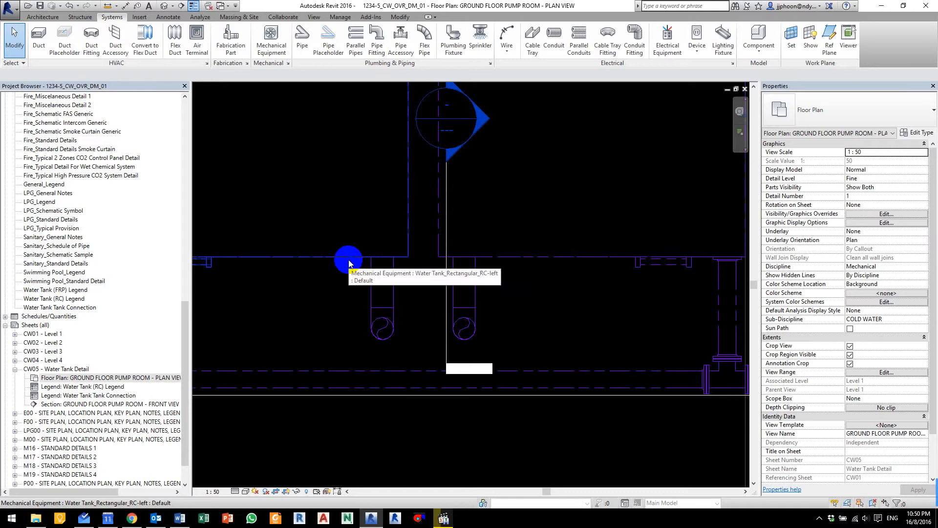
{"action": "left_click", "coordinate": [349, 263]}
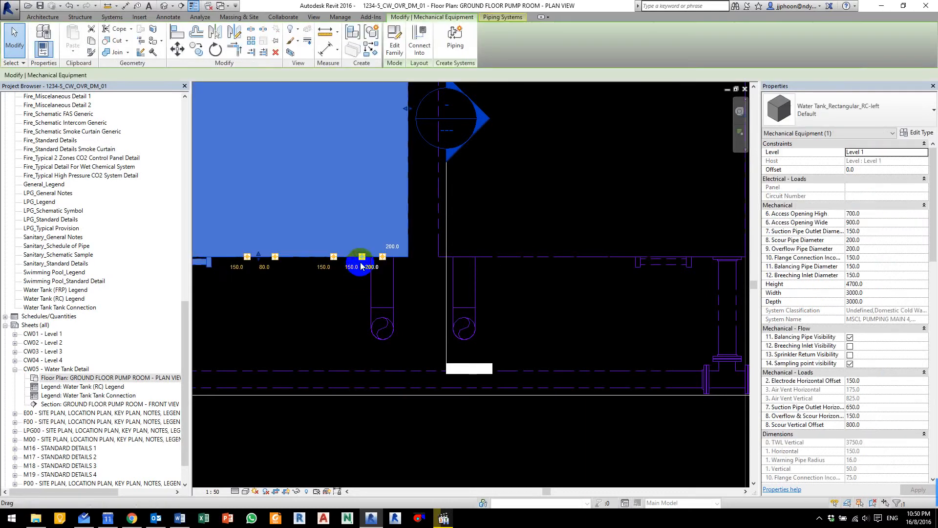
{"action": "scroll", "coordinate": [364, 262], "scroll_direction": "up", "scroll_amount": 5}
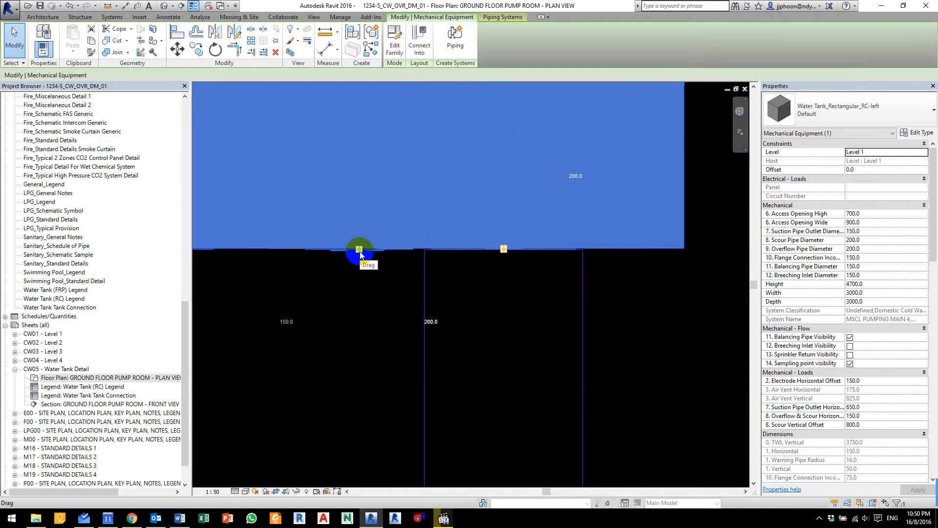
{"action": "right_click", "coordinate": [361, 252]}
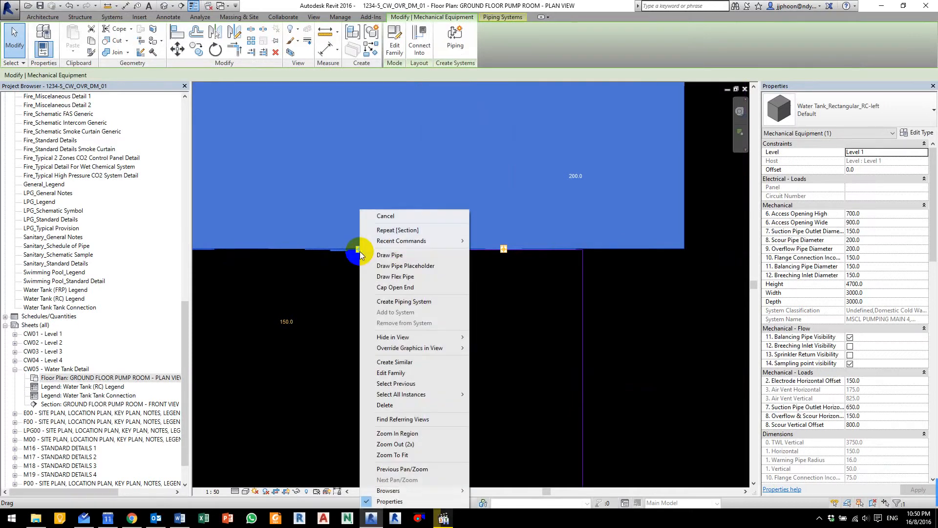
{"action": "left_click", "coordinate": [390, 255]}
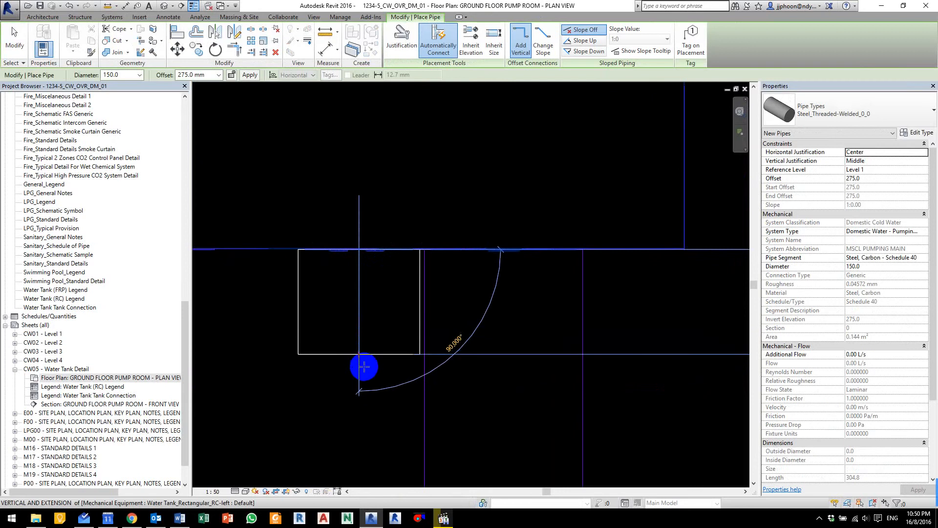
{"action": "scroll", "coordinate": [366, 373], "scroll_direction": "down", "scroll_amount": 7}
{"action": "middle_click_drag", "start_coordinate": [368, 444], "coordinate": [359, 291]}
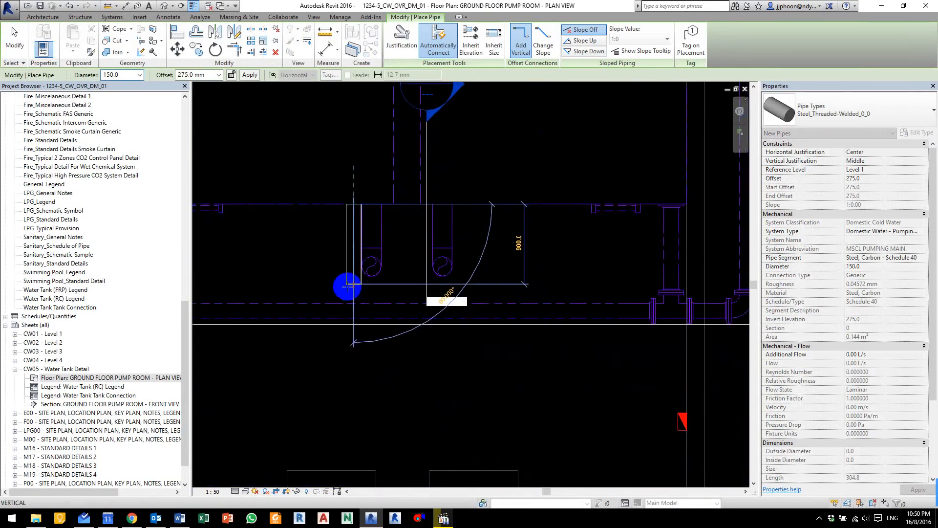
{"action": "scroll", "coordinate": [348, 286], "scroll_direction": "up", "scroll_amount": 2}
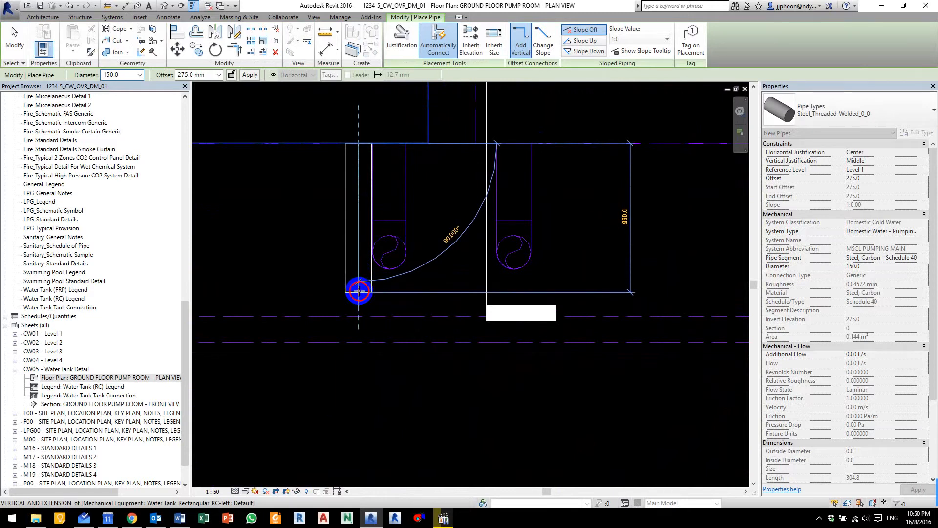
{"action": "left_click", "coordinate": [360, 291]}
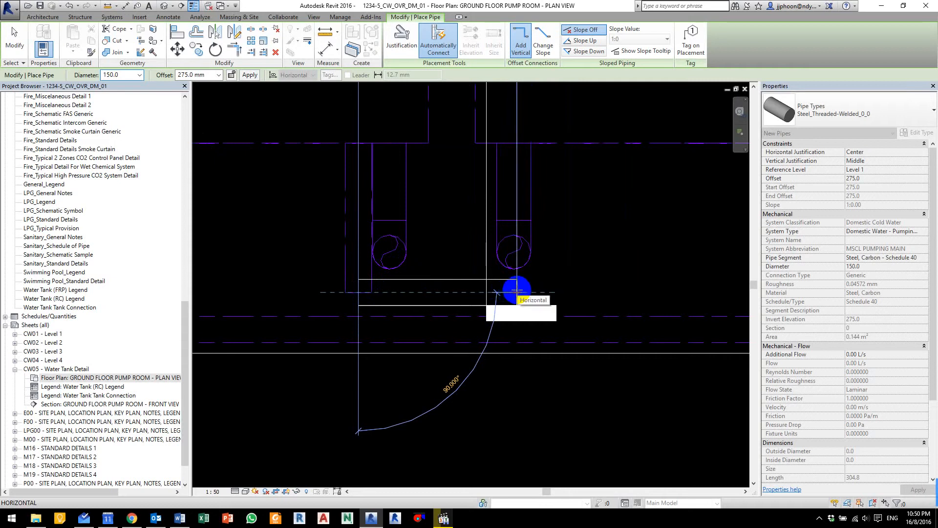
{"action": "left_click", "coordinate": [522, 292]}
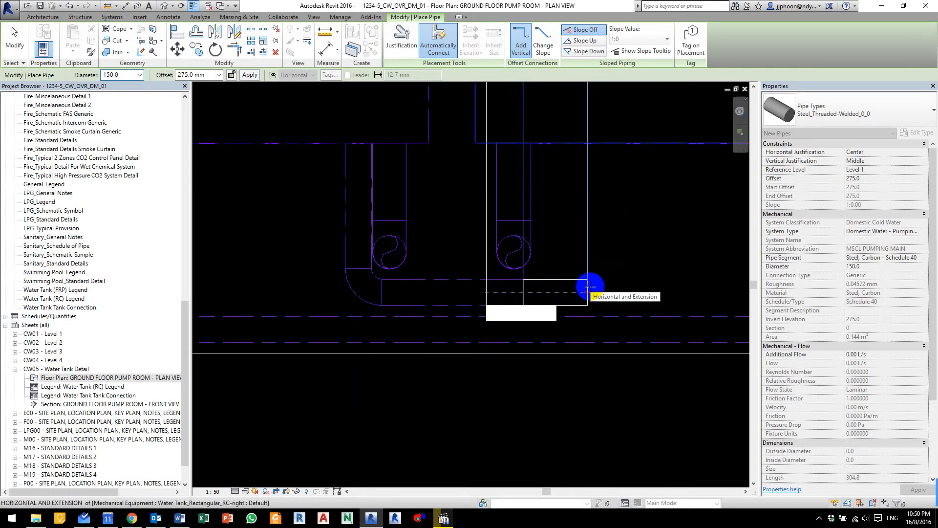
{"action": "key", "text": "Escape"}
{"action": "key", "text": "Escape"}
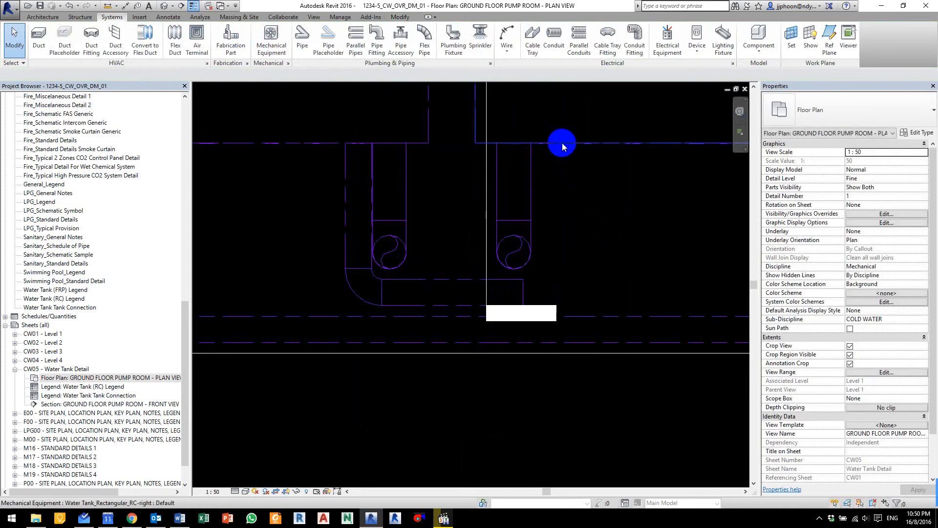
Step: Draw a 150 mm pipe straight outward from the right tank's matching balancing connector at offset 275, stopping short of the horizontal pipe
{"action": "left_click", "coordinate": [562, 142]}
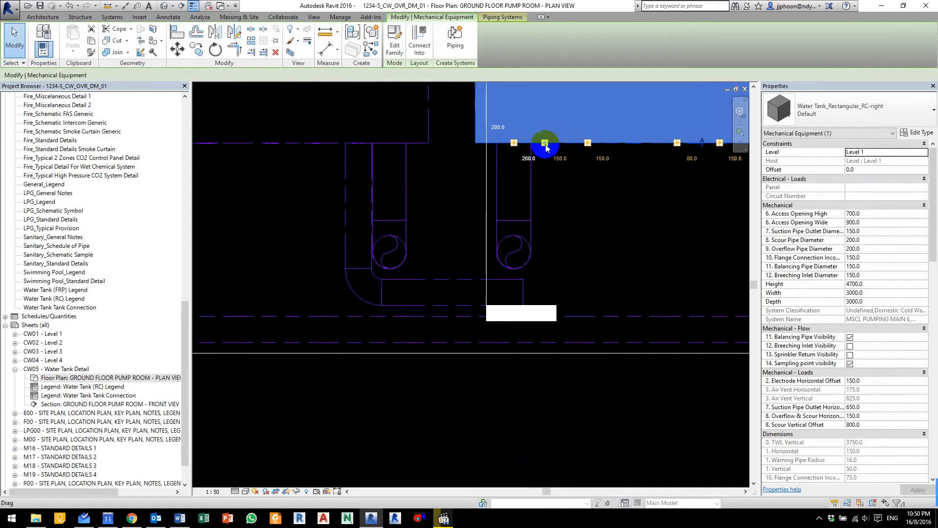
{"action": "right_click", "coordinate": [547, 147]}
{"action": "left_click", "coordinate": [568, 188]}
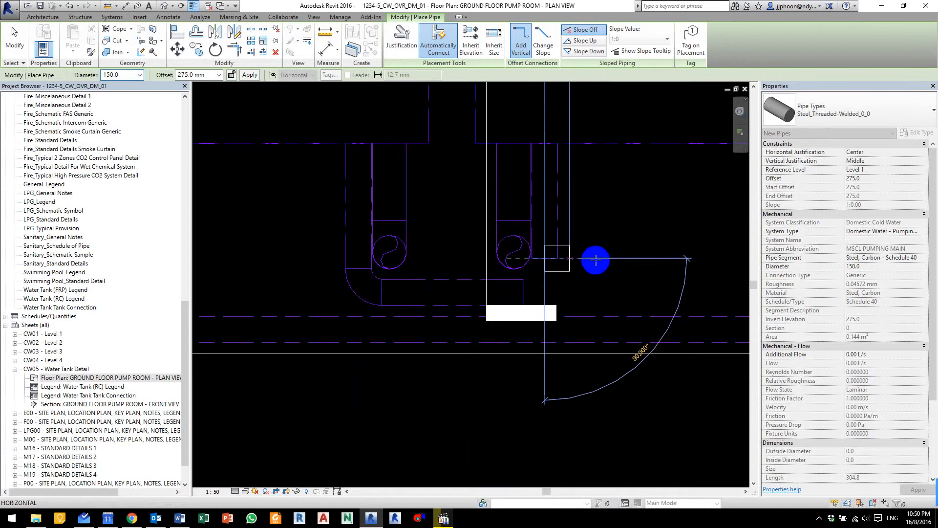
{"action": "key", "text": "Escape"}
{"action": "key", "text": "Escape"}
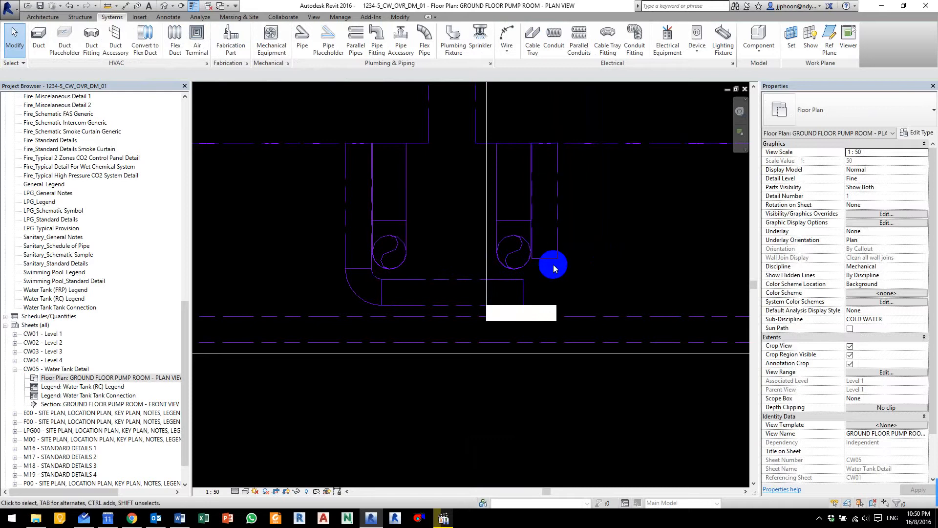
Step: Join the horizontal balancing pipe to the right tank's new pipe with Trim/Extend to Corner
{"action": "left_click", "coordinate": [453, 282]}
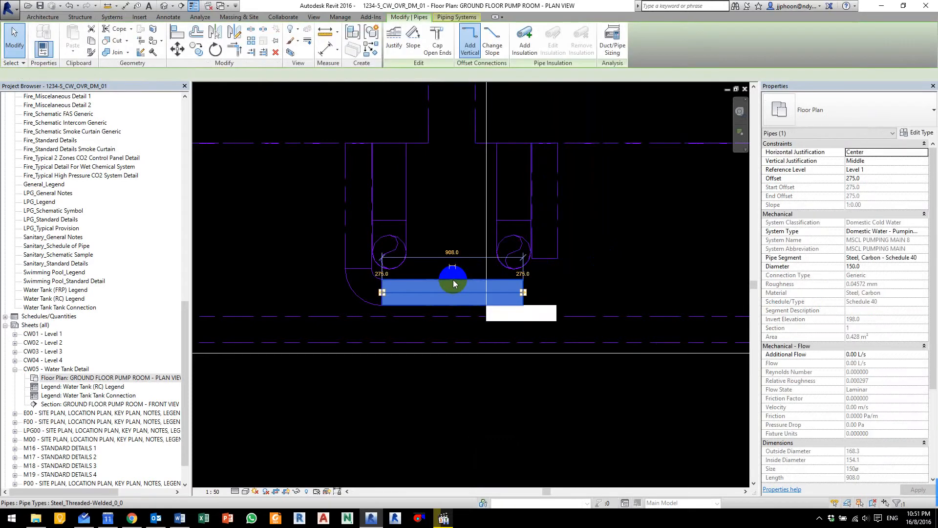
{"action": "left_click", "coordinate": [241, 51]}
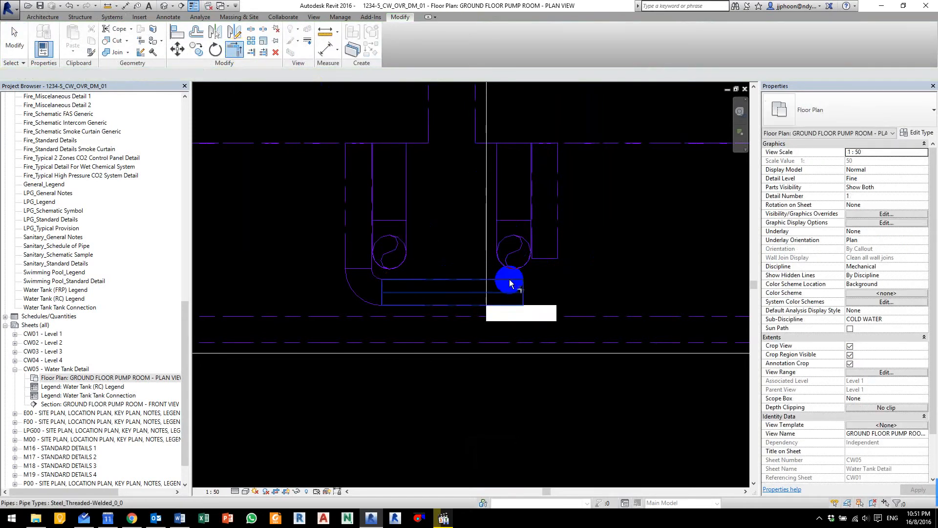
{"action": "left_click", "coordinate": [509, 280]}
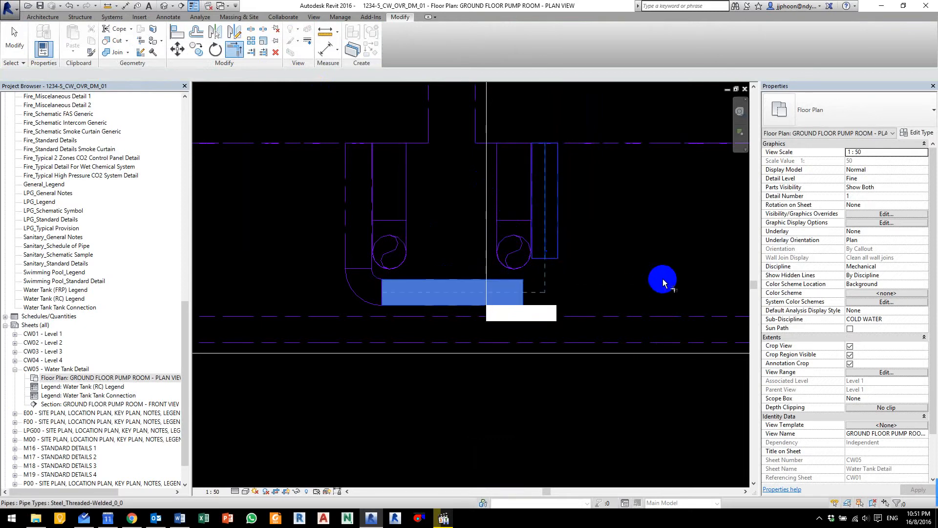
{"action": "left_click", "coordinate": [663, 286]}
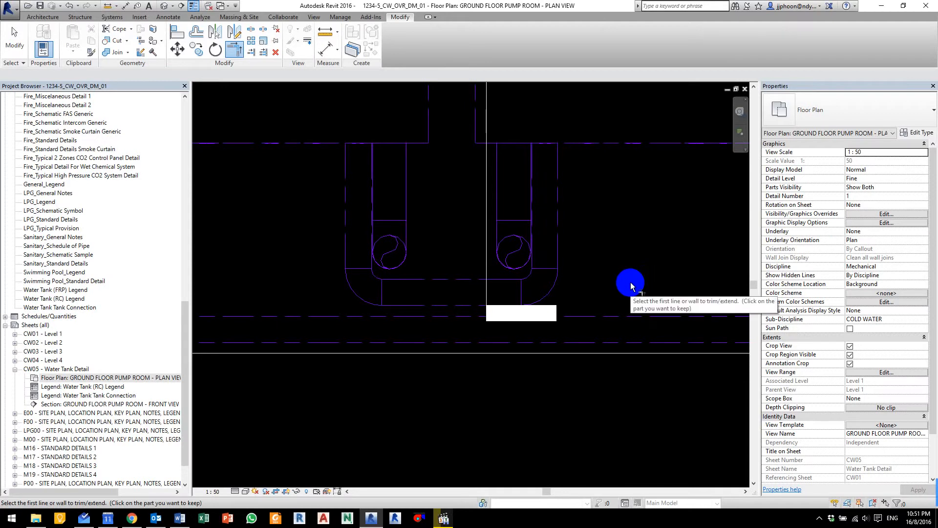
{"action": "key", "text": "Escape"}
{"action": "key", "text": "Escape"}
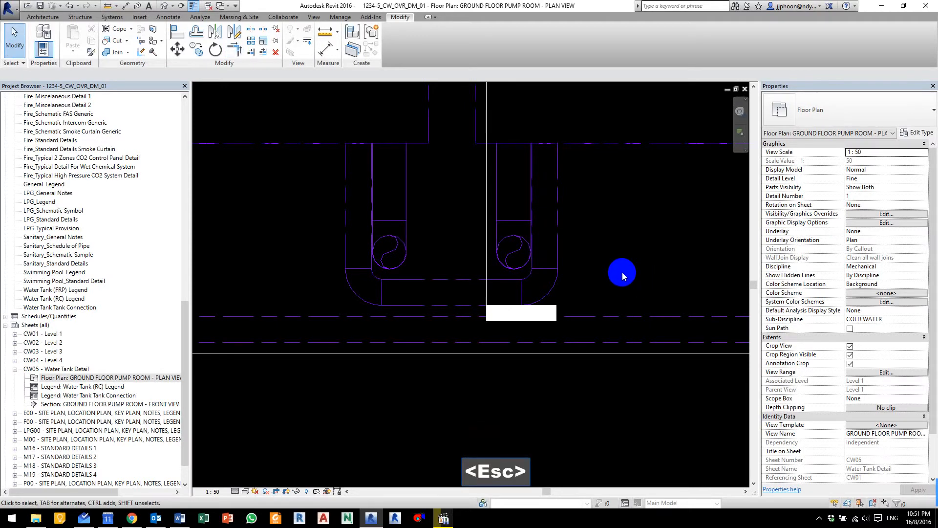
Step: Move the elbows and vertical pipes of both 200 mm tank pipes together about 300 mm toward the tanks
{"action": "key", "text": "ctrl+F11"}
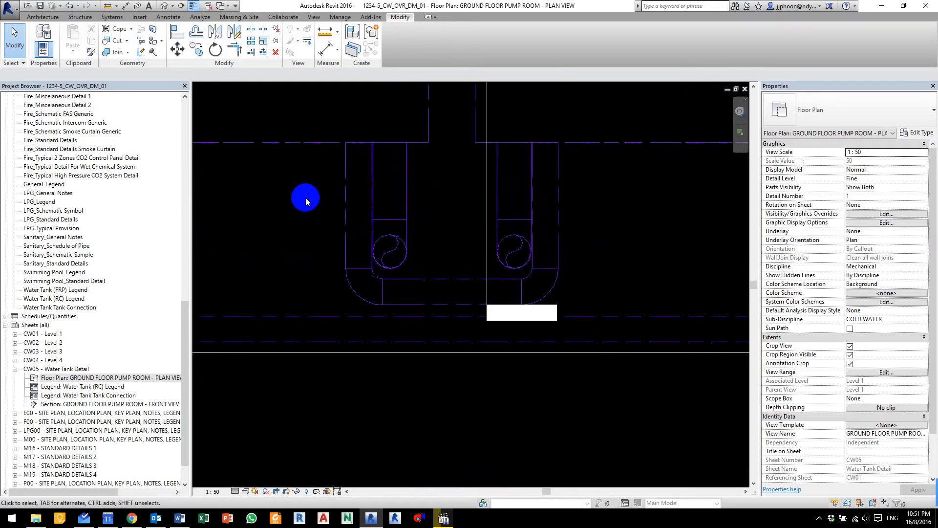
{"action": "left_click_drag", "start_coordinate": [306, 197], "coordinate": [602, 274]}
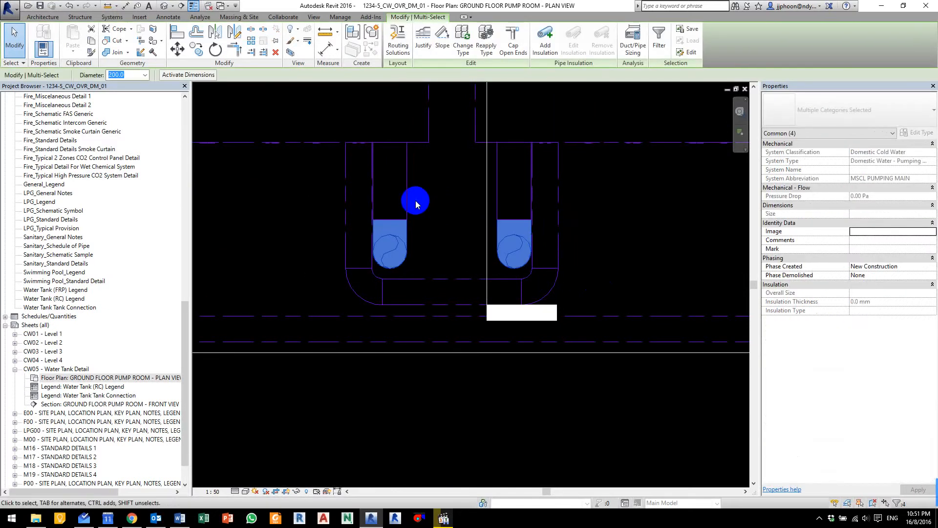
{"action": "key", "text": "m"}
{"action": "key", "text": "v"}
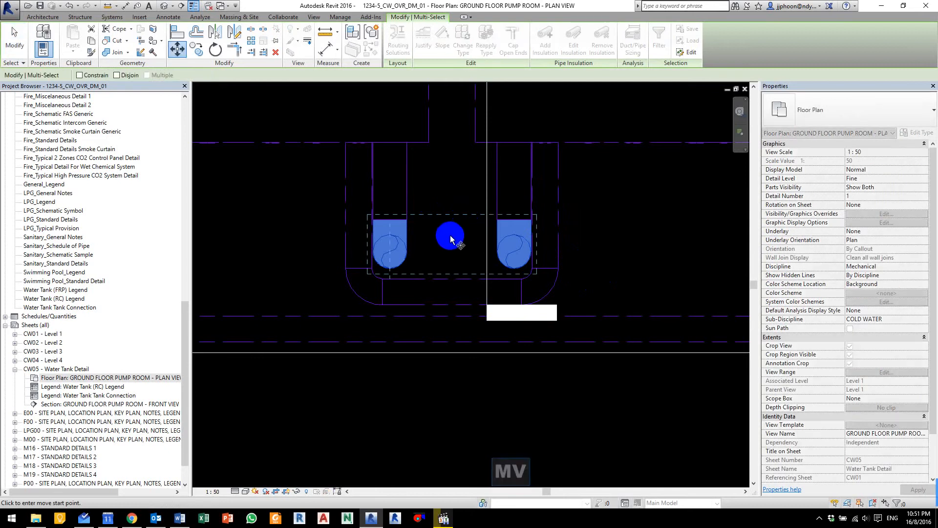
{"action": "left_click", "coordinate": [409, 220]}
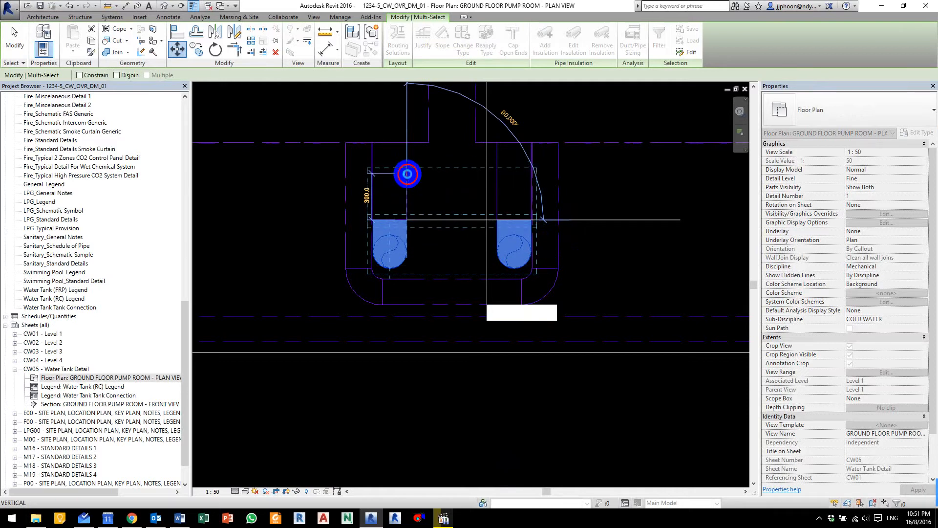
{"action": "left_click", "coordinate": [408, 174]}
{"action": "left_click", "coordinate": [457, 266]}
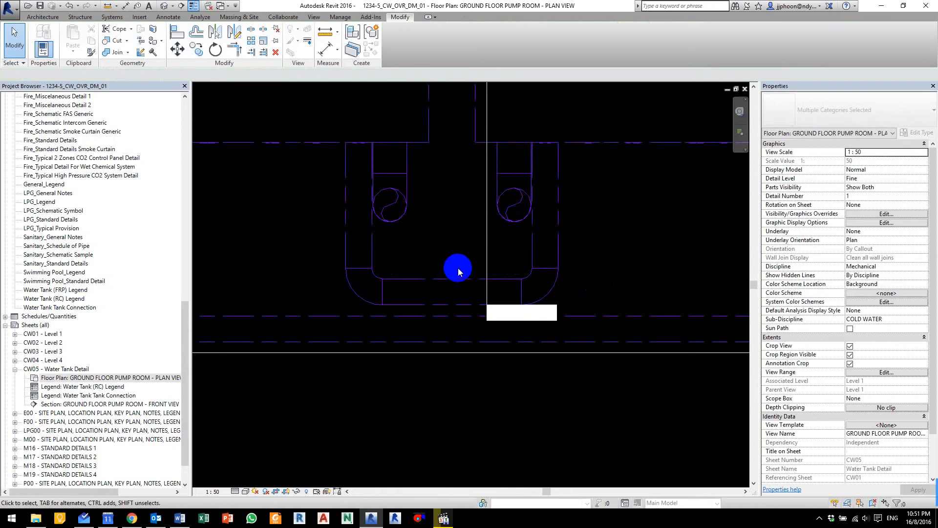
Step: Move the horizontal balancing pipe between the two tanks 200 mm closer to the tanks
{"action": "left_click", "coordinate": [419, 279]}
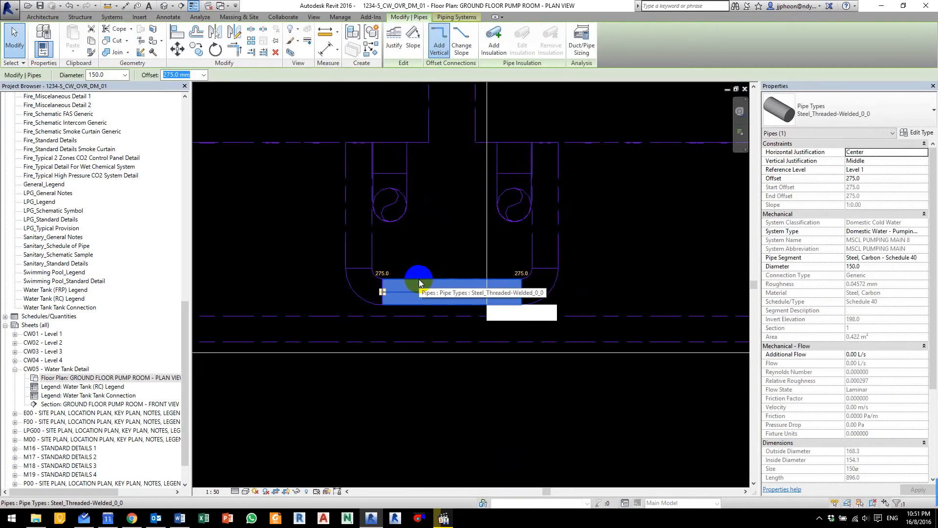
{"action": "key", "text": "m"}
{"action": "key", "text": "v"}
{"action": "left_click", "coordinate": [453, 279]}
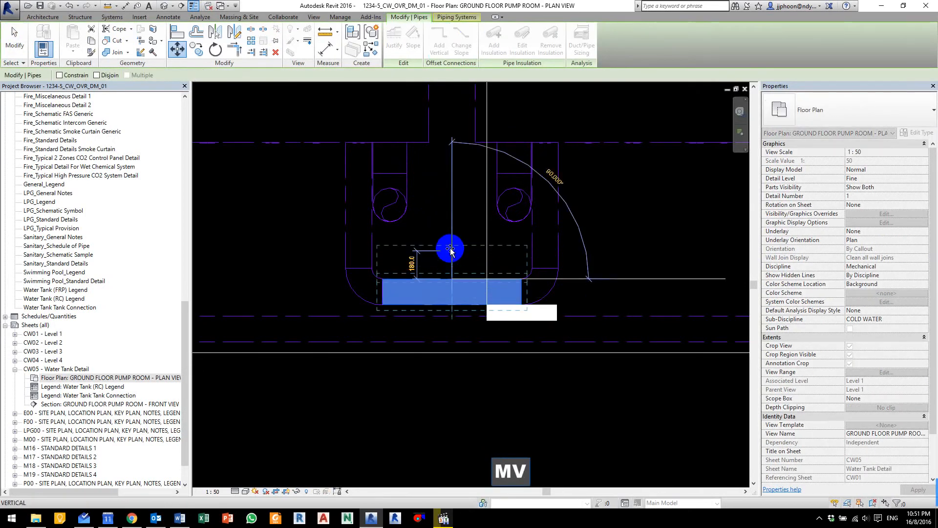
{"action": "type", "text": "200"}
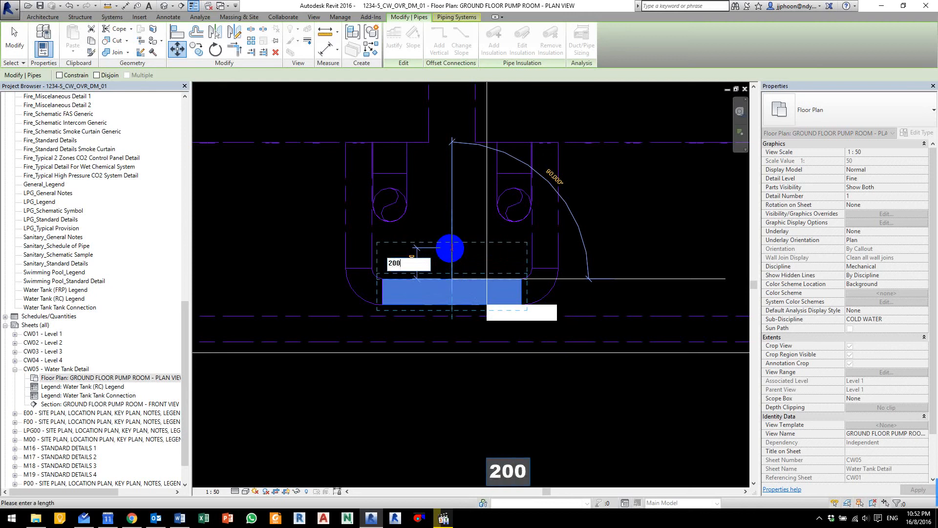
{"action": "key", "text": "Return"}
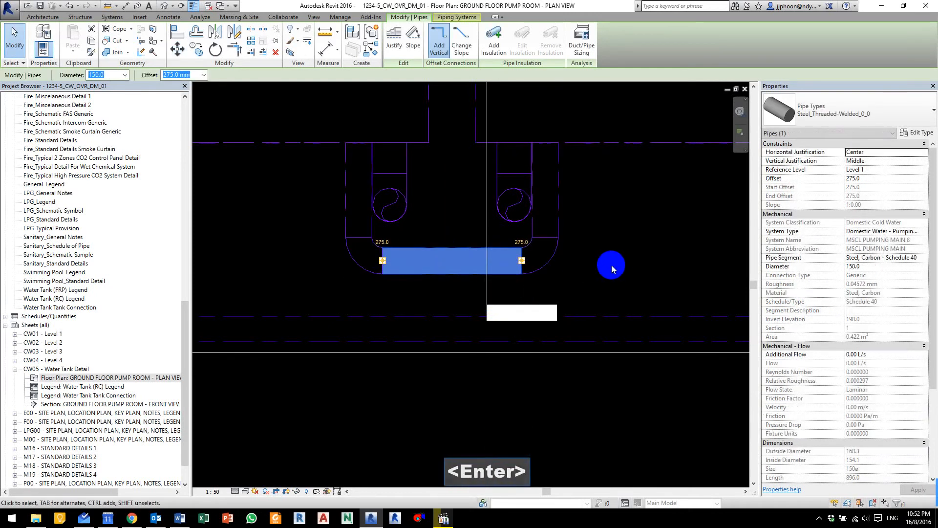
{"action": "left_click", "coordinate": [617, 265]}
Step: Move the long flanged 150 mm horizontal pipe in front of the tanks 200 mm away from them
{"action": "scroll", "coordinate": [617, 265], "scroll_direction": "down", "scroll_amount": 3}
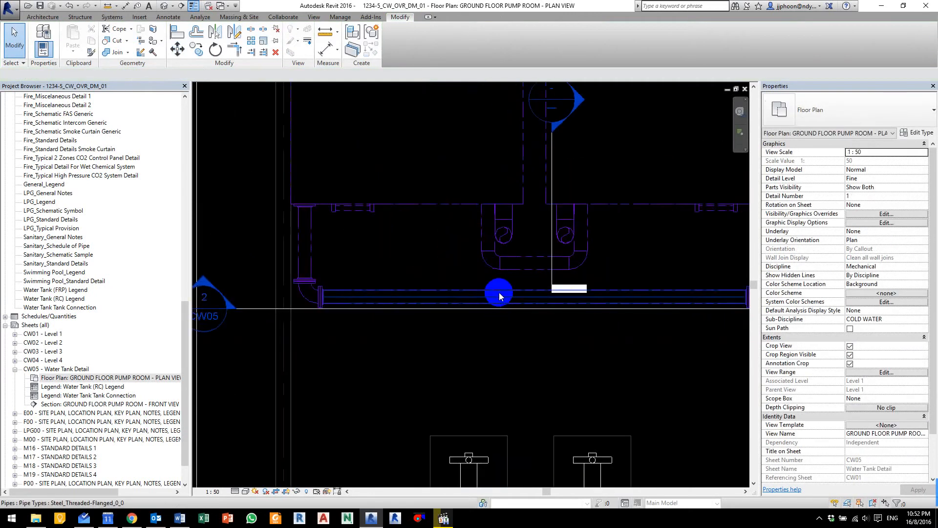
{"action": "left_click", "coordinate": [500, 293]}
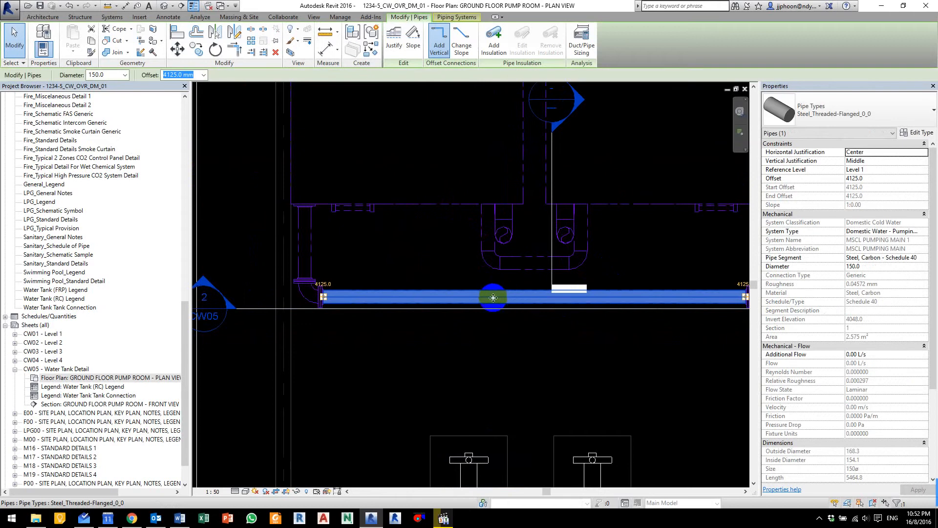
{"action": "key", "text": "m"}
{"action": "key", "text": "v"}
{"action": "left_click", "coordinate": [492, 298]}
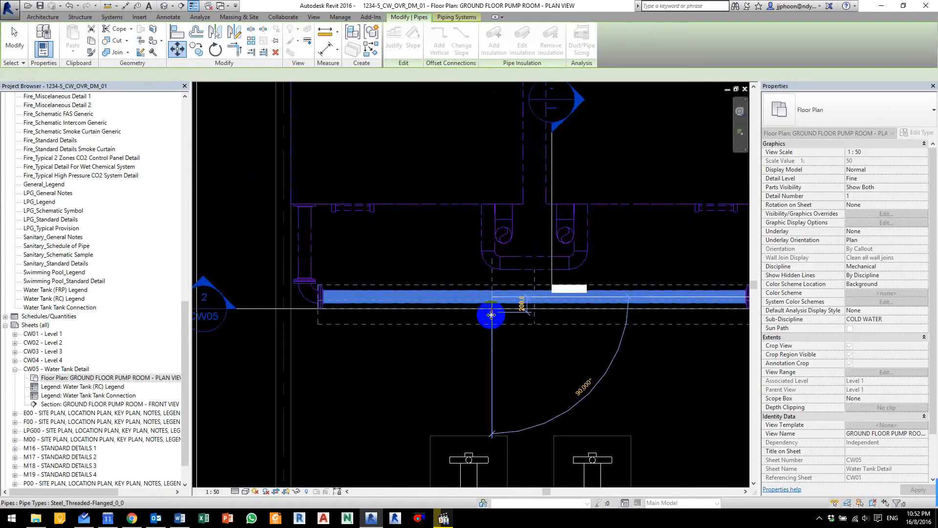
{"action": "left_click", "coordinate": [492, 315]}
{"action": "key", "text": "ctrl+F11"}
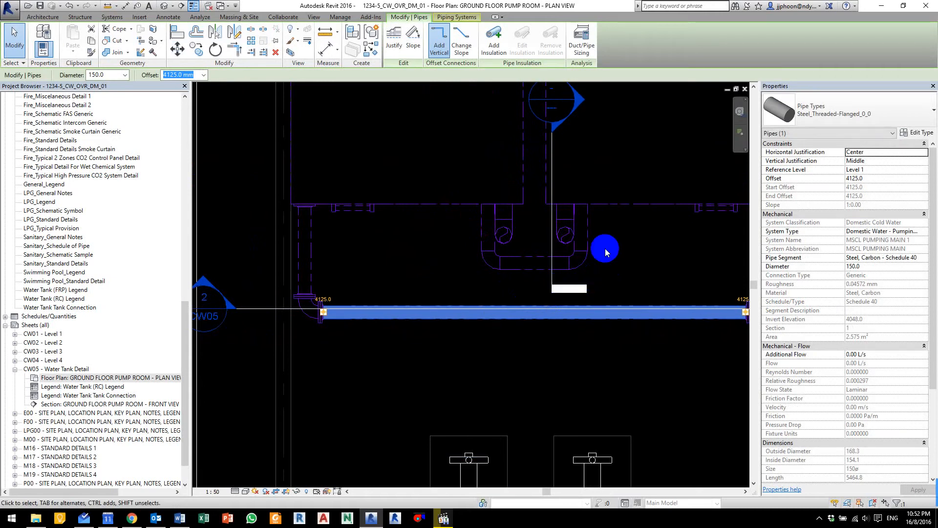
{"action": "scroll", "coordinate": [605, 248], "scroll_direction": "down", "scroll_amount": 3}
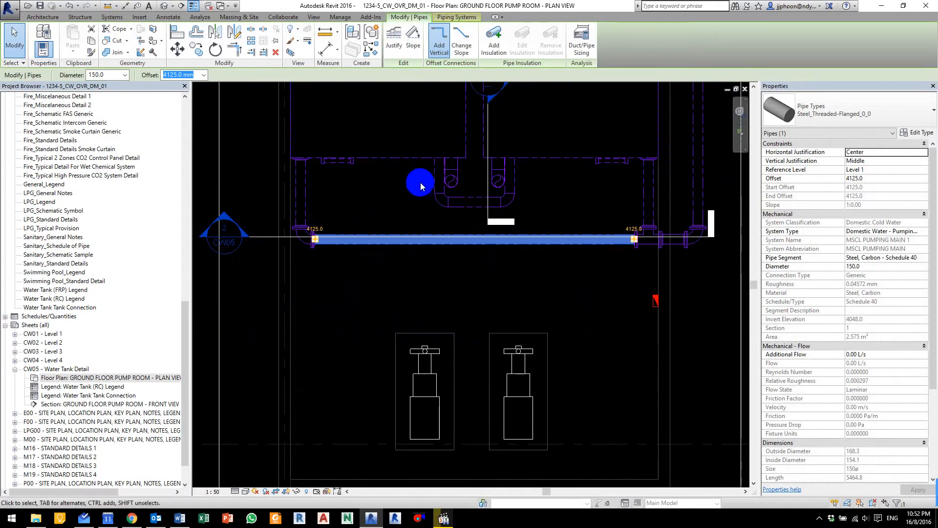
{"action": "left_click", "coordinate": [555, 202]}
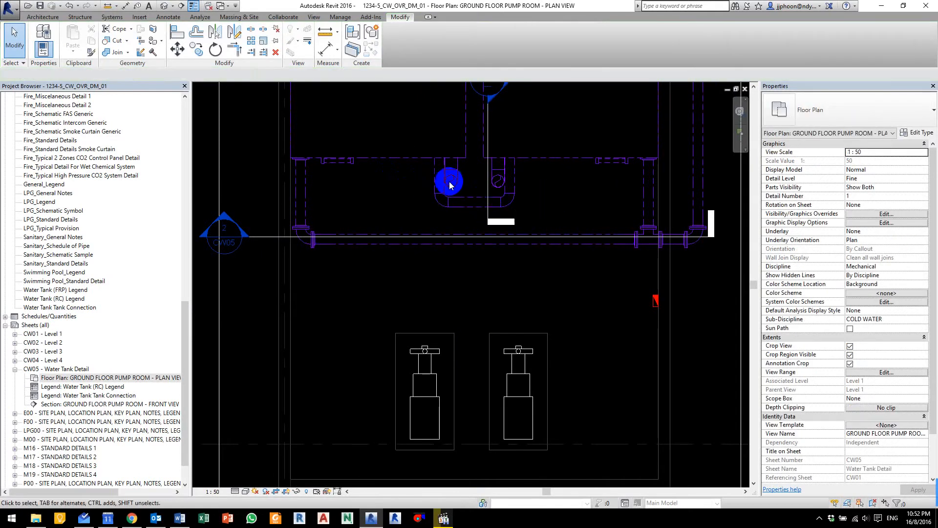
{"action": "scroll", "coordinate": [393, 167], "scroll_direction": "up", "scroll_amount": 2}
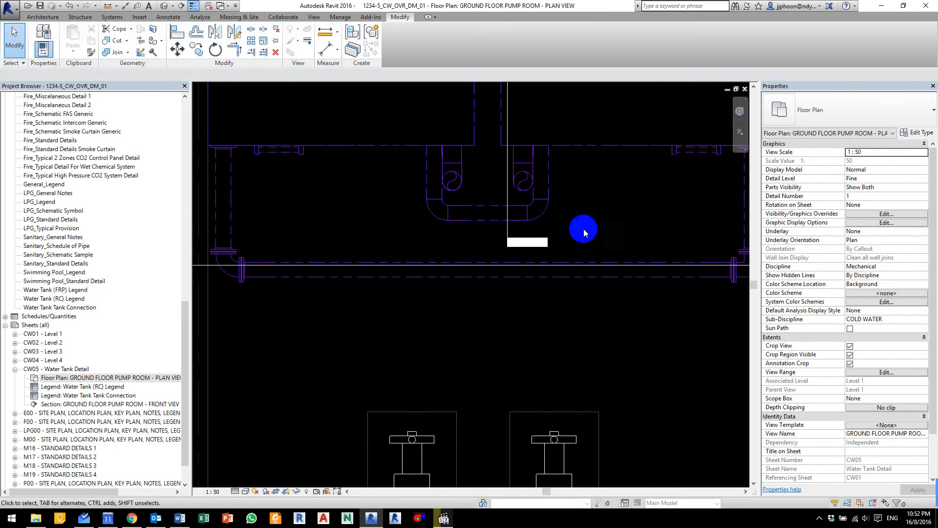
Step: Draw a 150 mm pipe about 760 mm straight out from the left tank's 150 mm connector nearest its 200 mm outlet pipework
{"action": "left_click", "coordinate": [405, 145]}
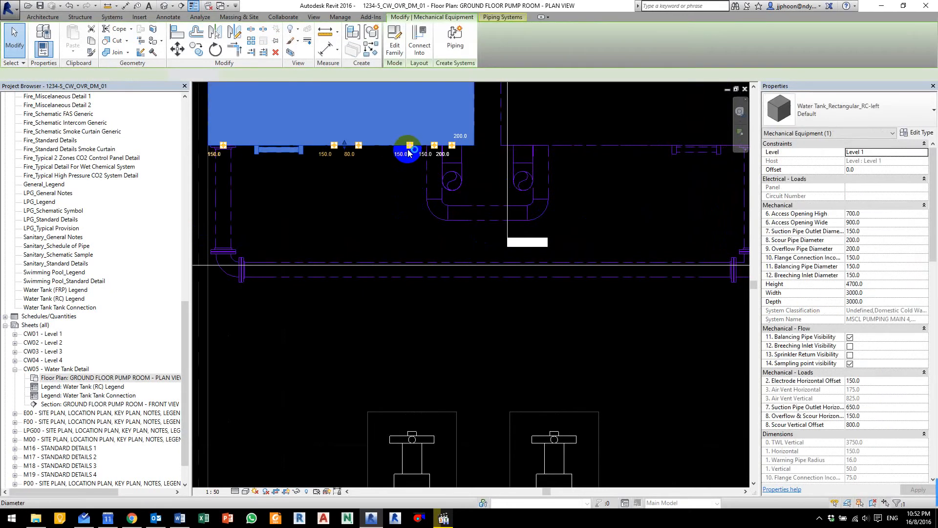
{"action": "scroll", "coordinate": [411, 143], "scroll_direction": "up", "scroll_amount": 2}
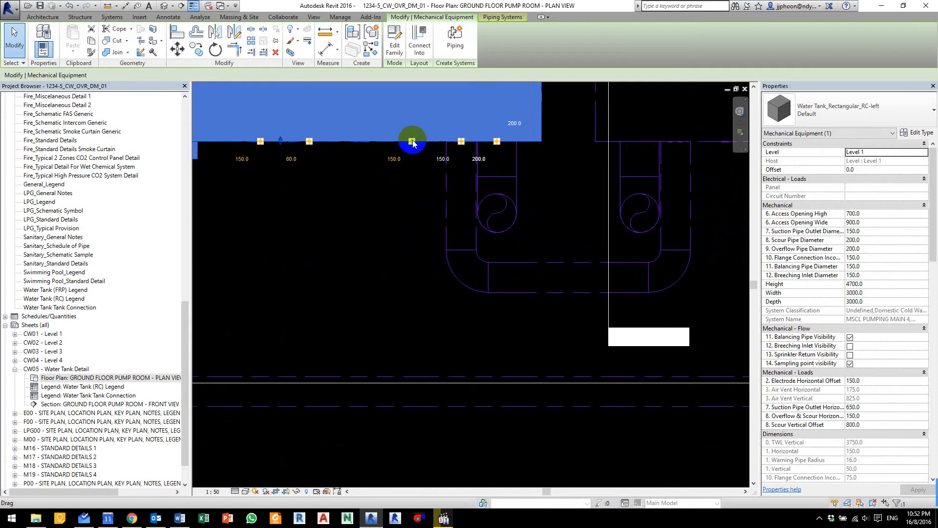
{"action": "right_click", "coordinate": [413, 142]}
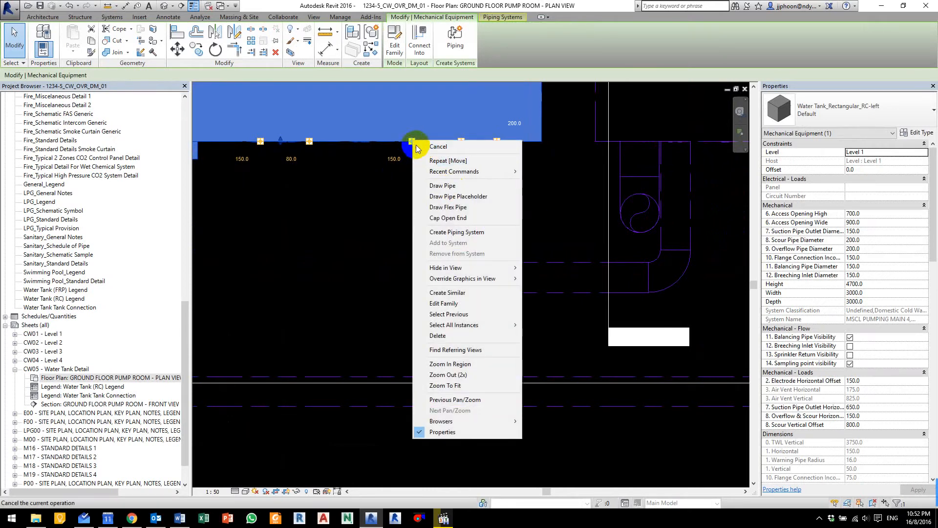
{"action": "left_click", "coordinate": [436, 186]}
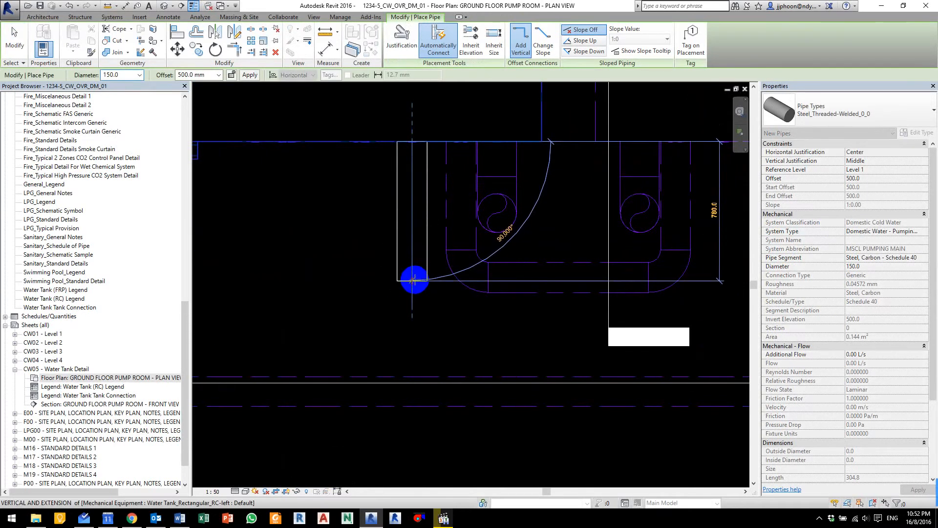
{"action": "left_click", "coordinate": [413, 279]}
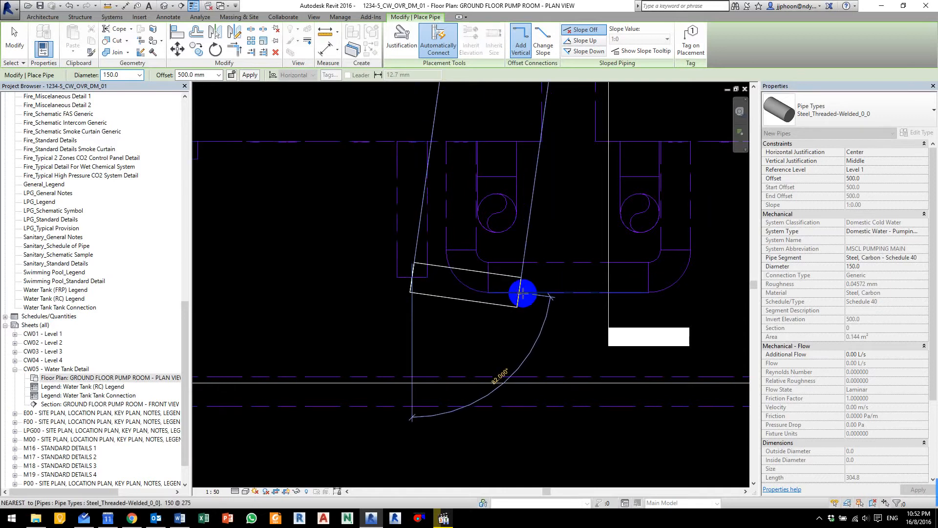
{"action": "key", "text": "Escape"}
{"action": "key", "text": "Escape"}
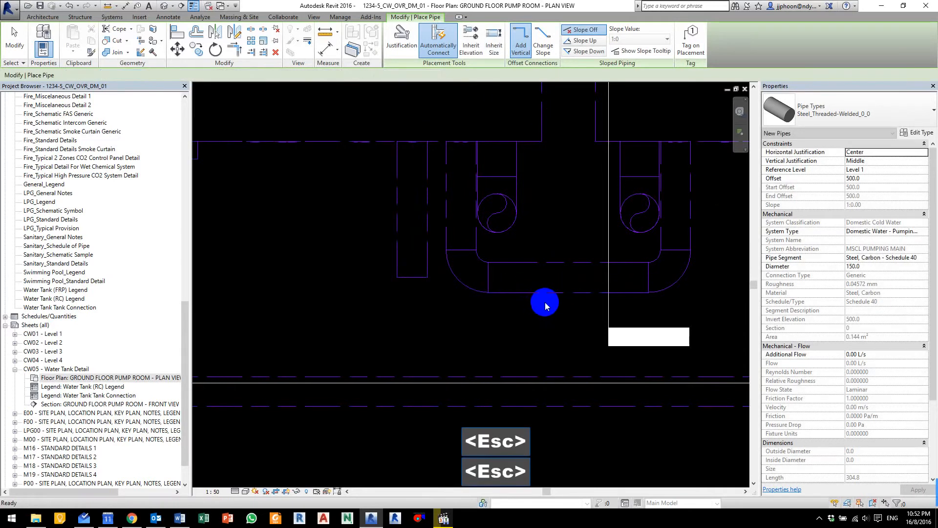
Step: Draw a matching 150 mm pipe about 760 mm straight out from the right tank's corresponding 150 mm connector
{"action": "middle_click_drag", "start_coordinate": [460, 313], "coordinate": [307, 316]}
{"action": "left_click", "coordinate": [567, 146]}
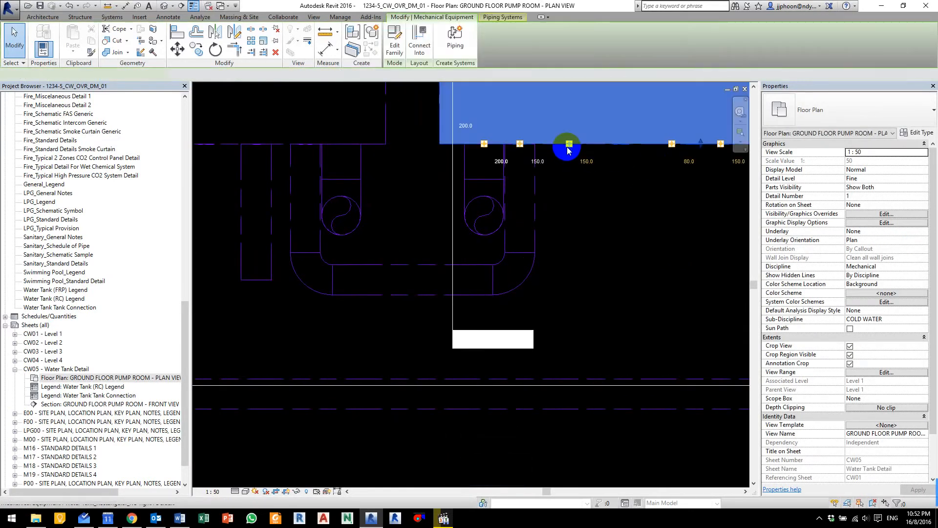
{"action": "right_click", "coordinate": [569, 150]}
{"action": "left_click", "coordinate": [606, 194]}
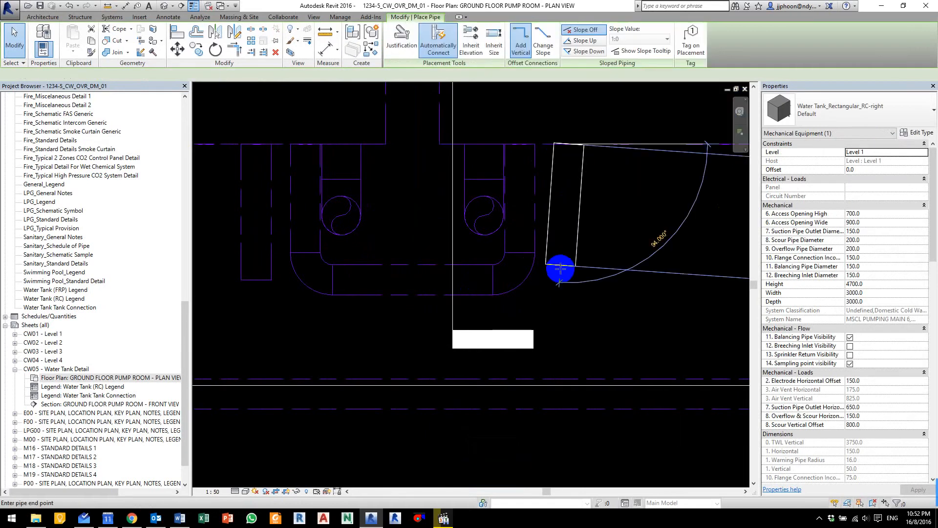
{"action": "key", "text": "Escape"}
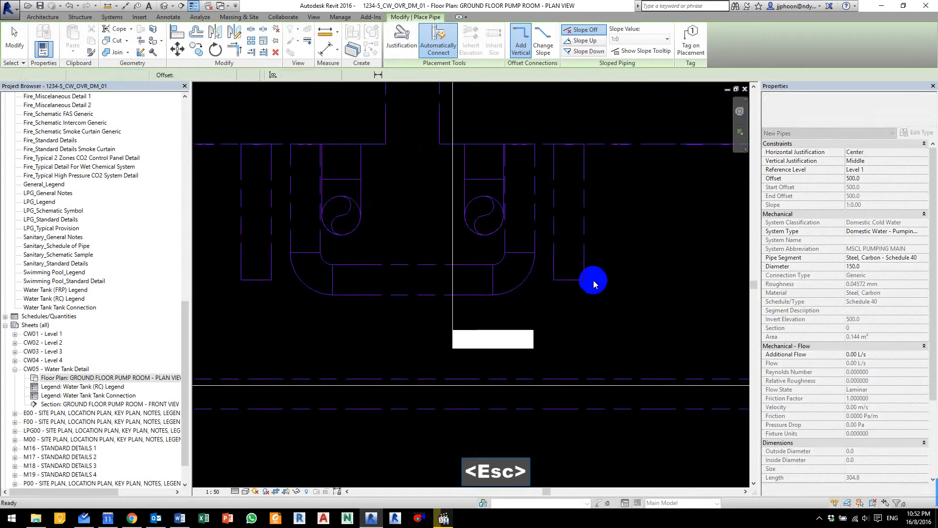
{"action": "key", "text": "Escape"}
{"action": "key", "text": "Escape"}
{"action": "scroll", "coordinate": [342, 268], "scroll_direction": "down", "scroll_amount": 2}
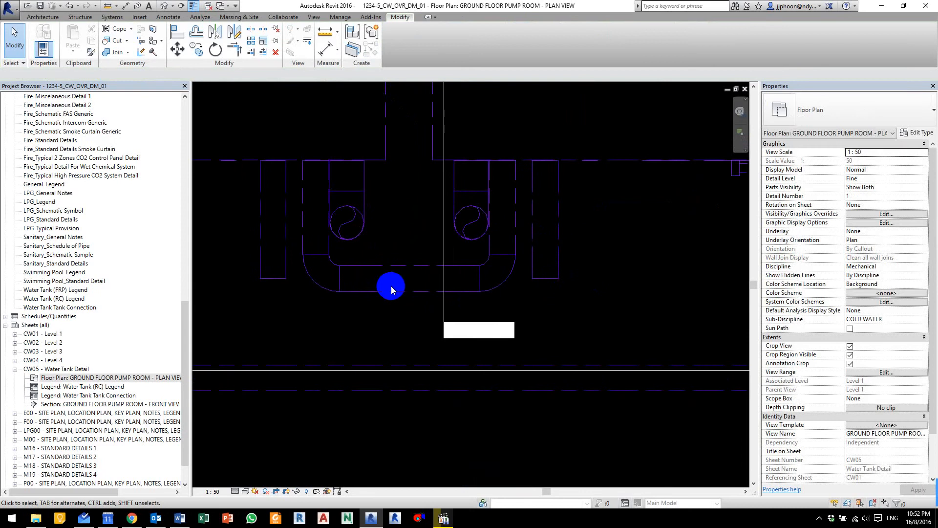
{"action": "middle_click_drag", "start_coordinate": [391, 286], "coordinate": [469, 284]}
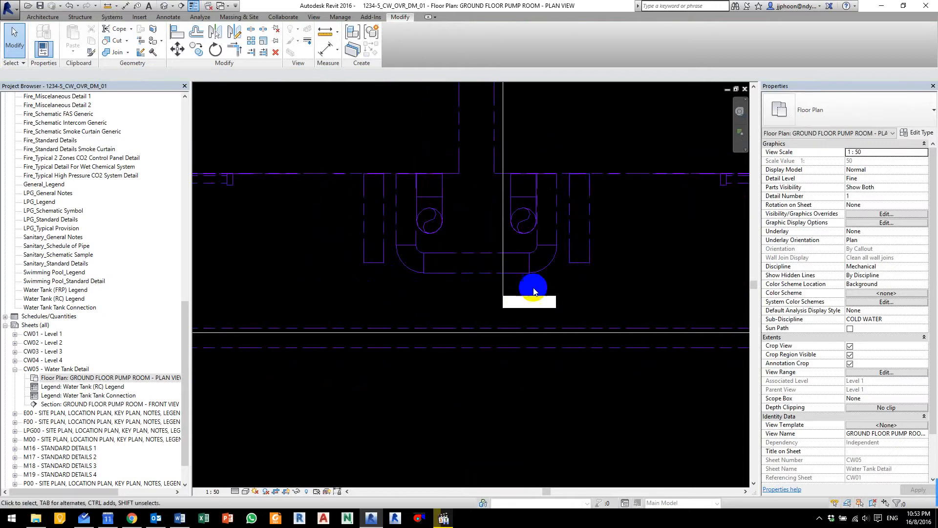
Step: Draw a separate 200 mm horizontal pipe about 2460 mm long at 500 mm offset, between the balancing pipe and the long flanged pipe
{"action": "left_click", "coordinate": [583, 258]}
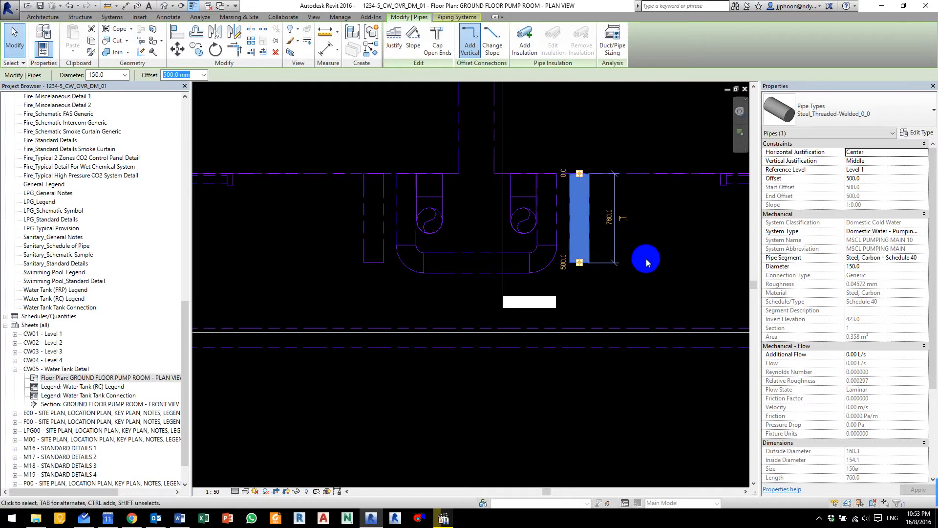
{"action": "key", "text": "c"}
{"action": "key", "text": "s"}
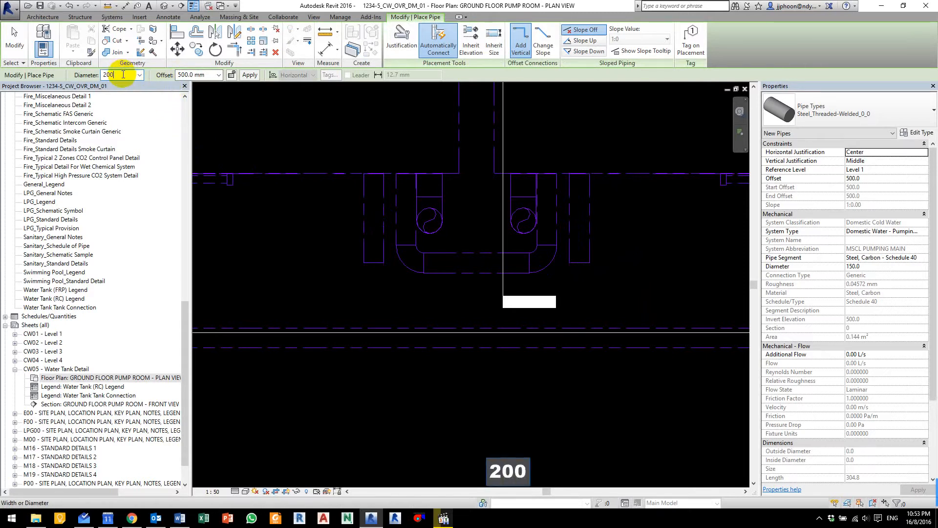
{"action": "key", "text": "Return"}
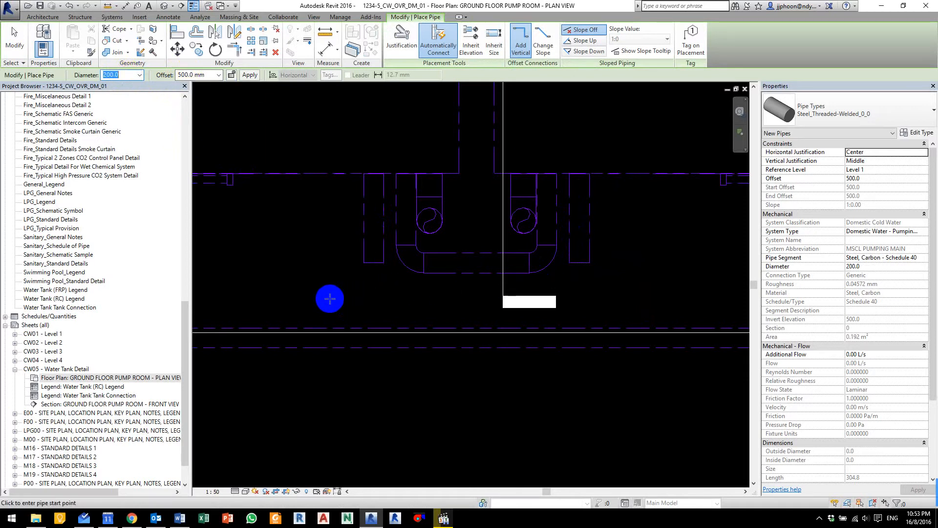
{"action": "left_click", "coordinate": [332, 297]}
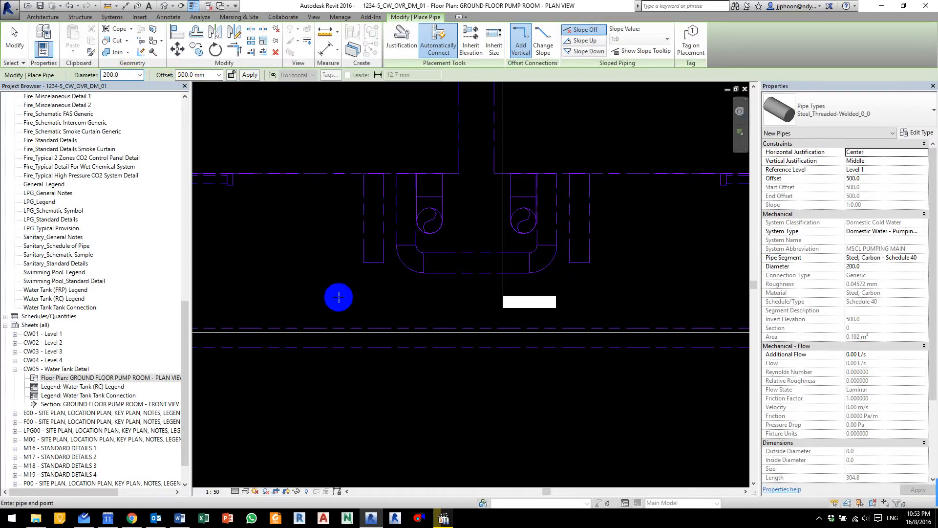
{"action": "left_click", "coordinate": [620, 292]}
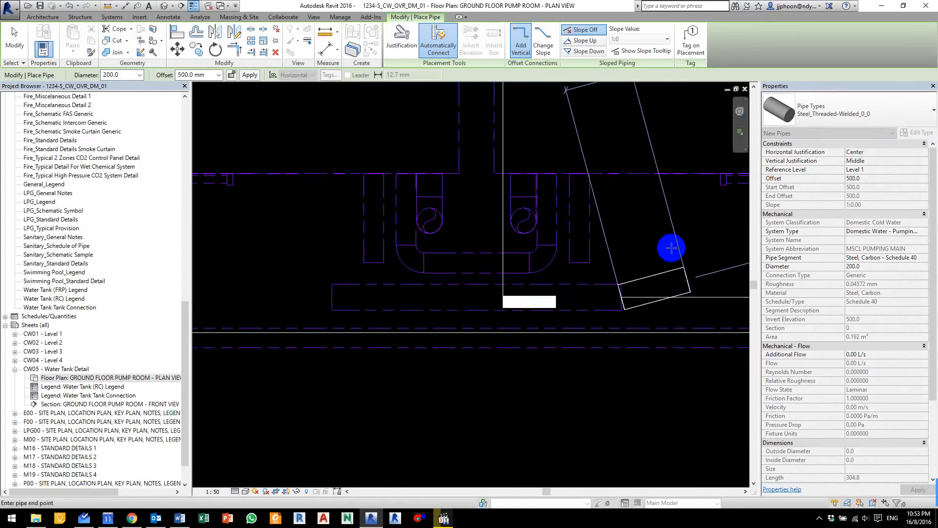
{"action": "key", "text": "Escape"}
{"action": "key", "text": "Escape"}
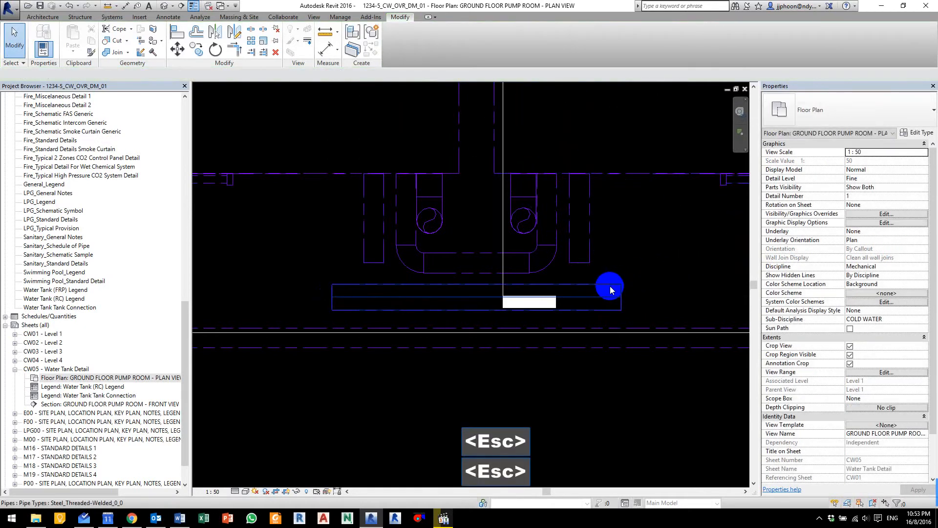
Step: Change the new 200 mm horizontal pipe to type Steel_Threaded-Flanged_0_0 and cap its open ends
{"action": "left_click", "coordinate": [610, 286]}
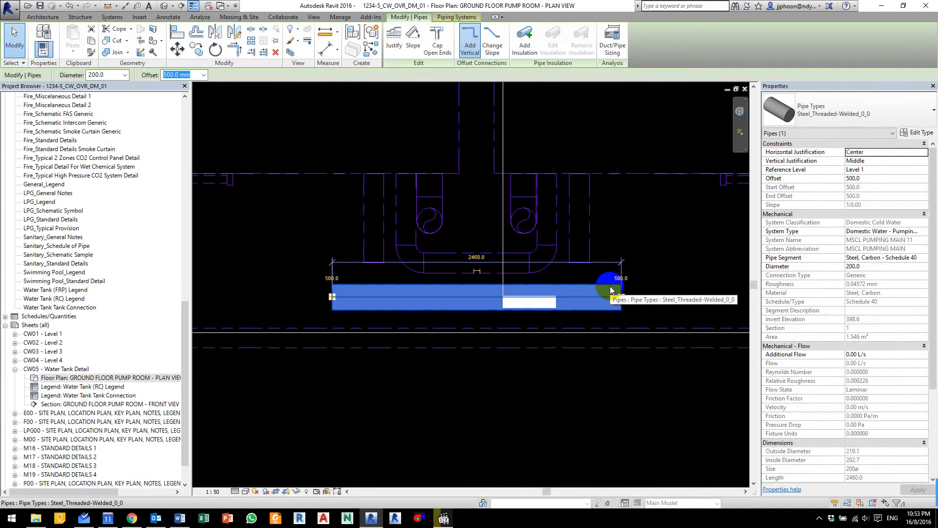
{"action": "left_click", "coordinate": [853, 111]}
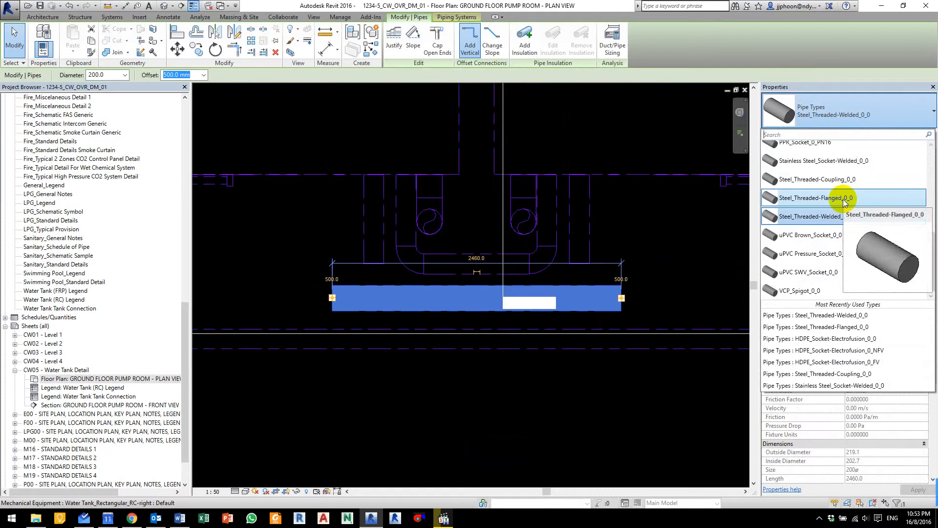
{"action": "left_click", "coordinate": [834, 203]}
{"action": "left_click", "coordinate": [649, 258]}
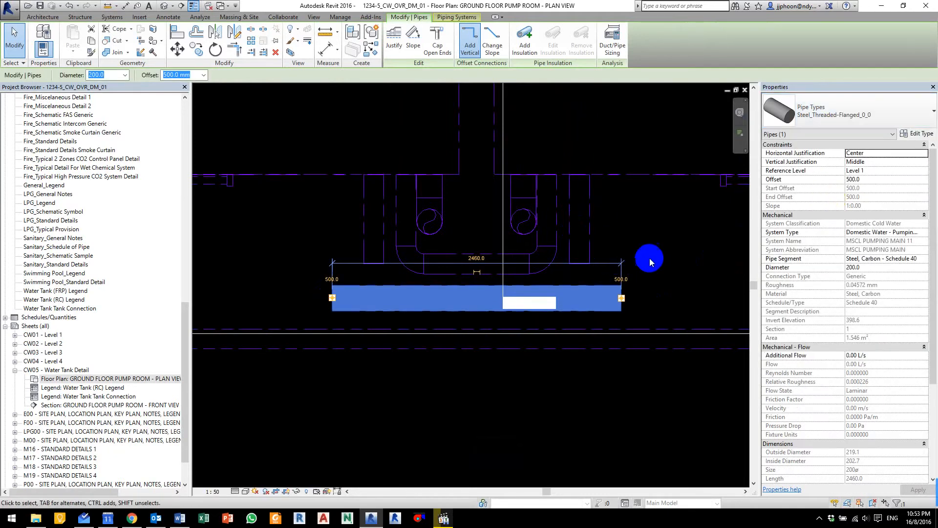
{"action": "left_click", "coordinate": [592, 284]}
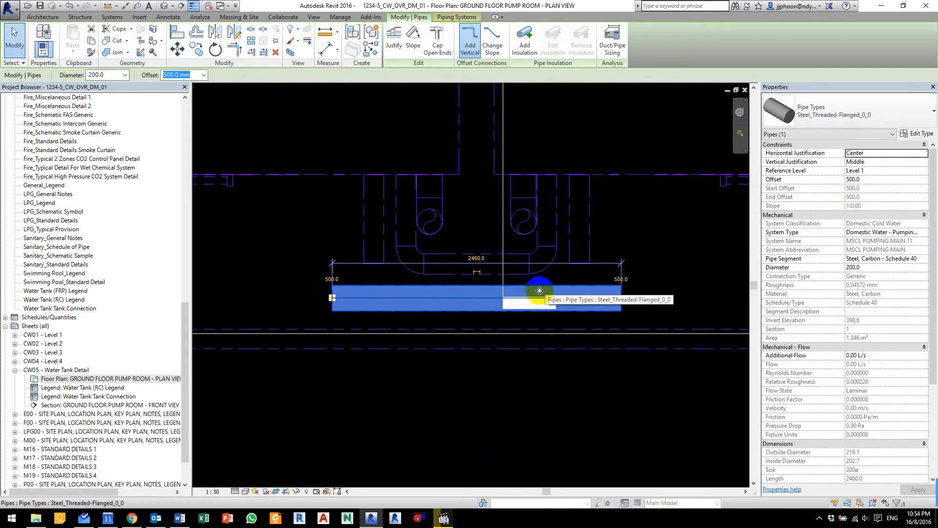
{"action": "left_click", "coordinate": [438, 46]}
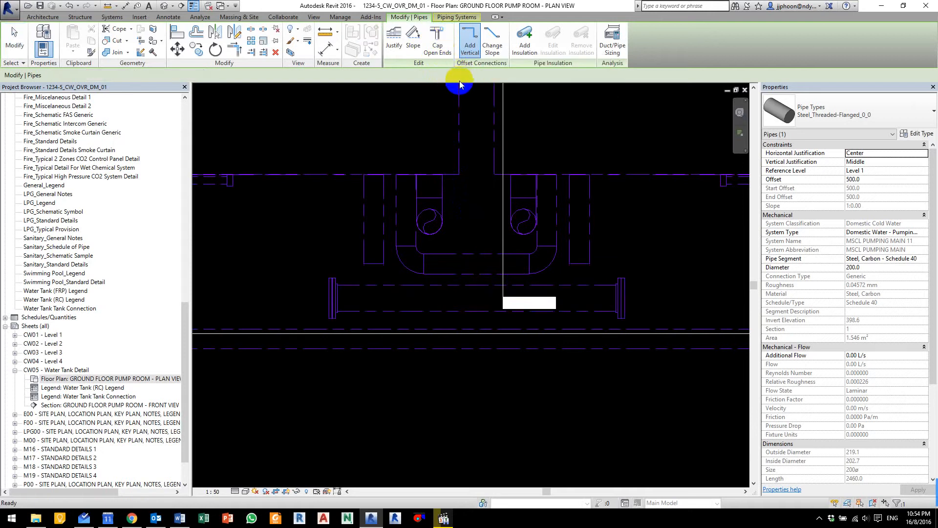
{"action": "left_click", "coordinate": [651, 281]}
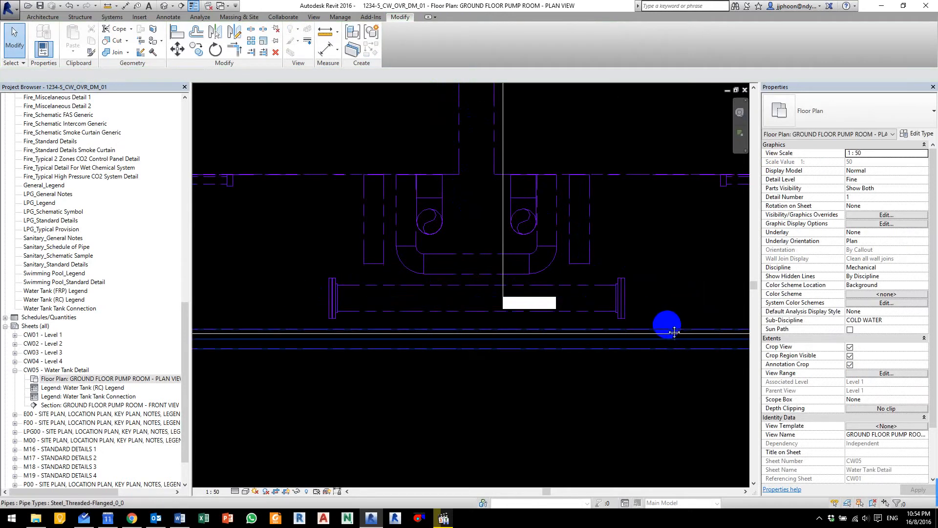
Step: Draw a horizontal detail line about 2700 mm long along the capped 200 mm pipe's centreline, running past both ends
{"action": "middle_click_drag", "start_coordinate": [666, 324], "coordinate": [625, 254]}
{"action": "scroll", "coordinate": [614, 255], "scroll_direction": "down", "scroll_amount": 1}
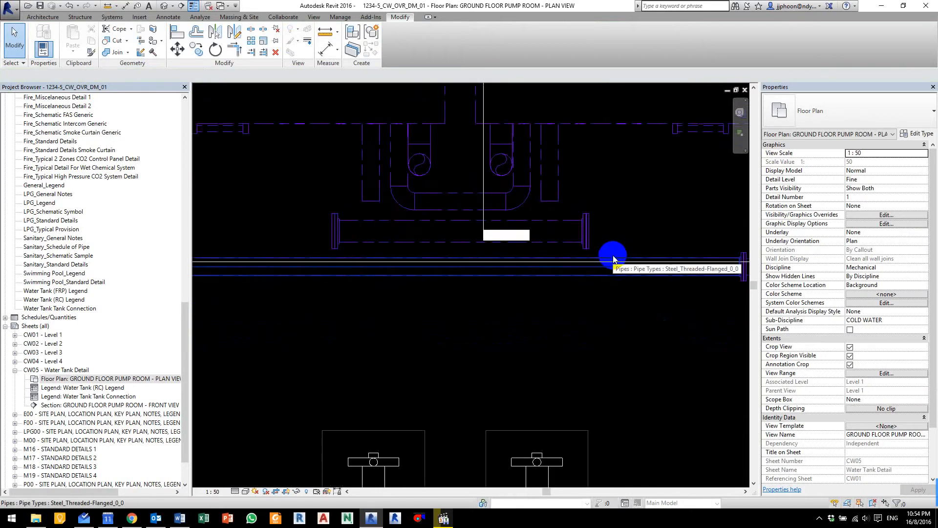
{"action": "key", "text": "ctrl+F11"}
{"action": "scroll", "coordinate": [370, 224], "scroll_direction": "up", "scroll_amount": 2}
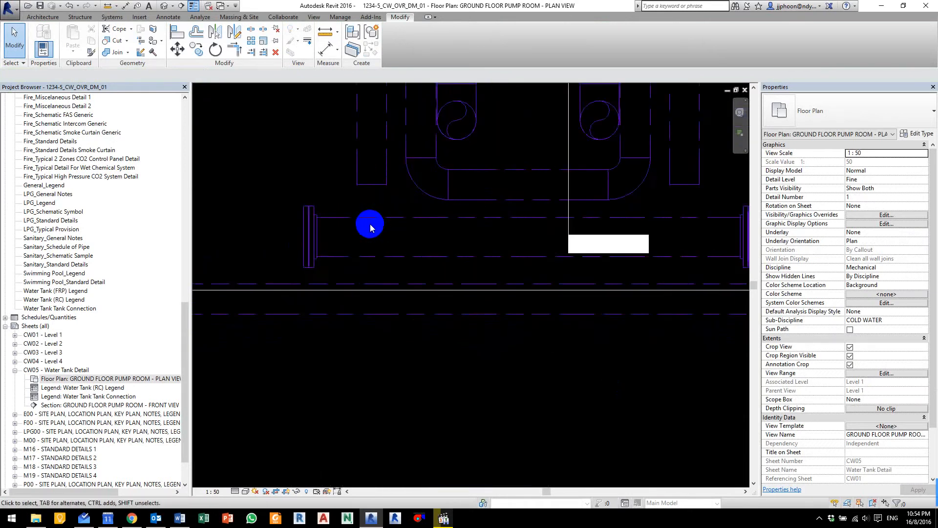
{"action": "scroll", "coordinate": [370, 225], "scroll_direction": "up", "scroll_amount": 1}
{"action": "scroll", "coordinate": [418, 219], "scroll_direction": "up", "scroll_amount": 1}
{"action": "middle_click_drag", "start_coordinate": [418, 219], "coordinate": [347, 268]}
{"action": "scroll", "coordinate": [306, 252], "scroll_direction": "down", "scroll_amount": 1}
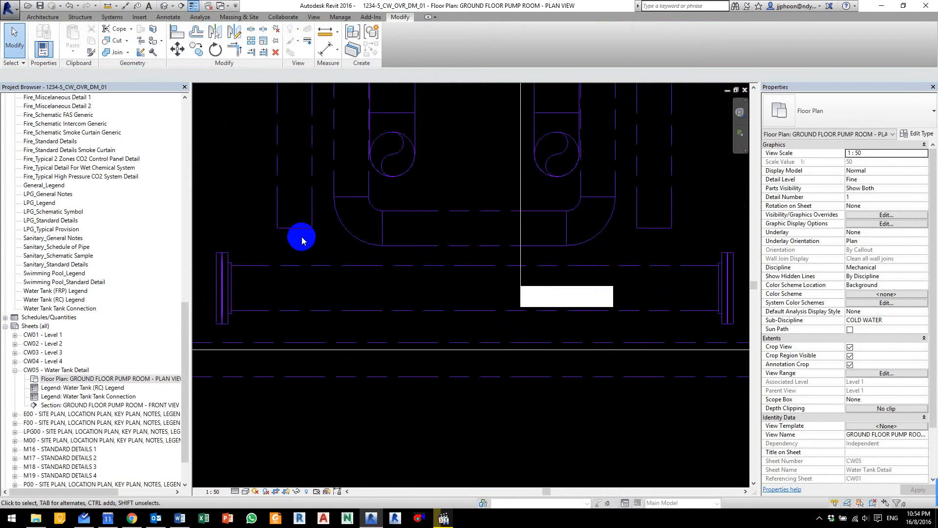
{"action": "scroll", "coordinate": [296, 232], "scroll_direction": "down", "scroll_amount": 1}
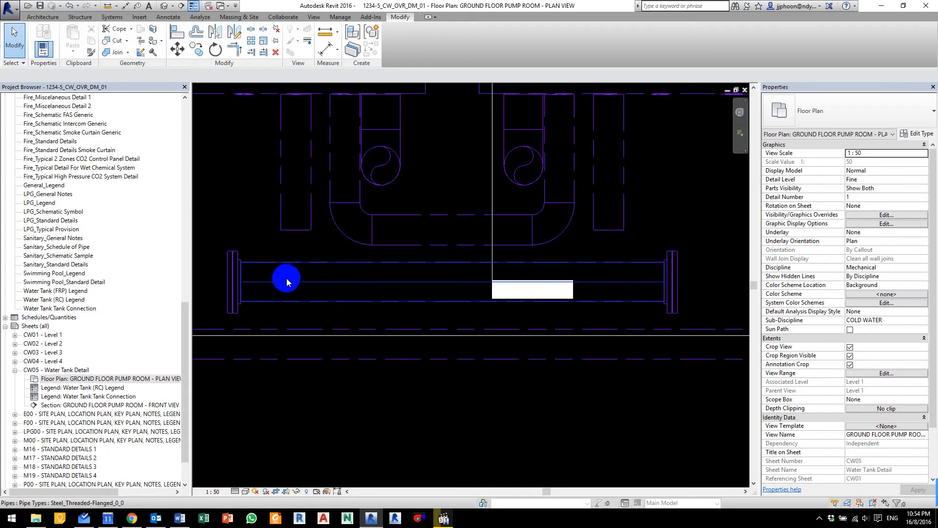
{"action": "scroll", "coordinate": [279, 282], "scroll_direction": "up", "scroll_amount": 2}
{"action": "scroll", "coordinate": [277, 278], "scroll_direction": "down", "scroll_amount": 1}
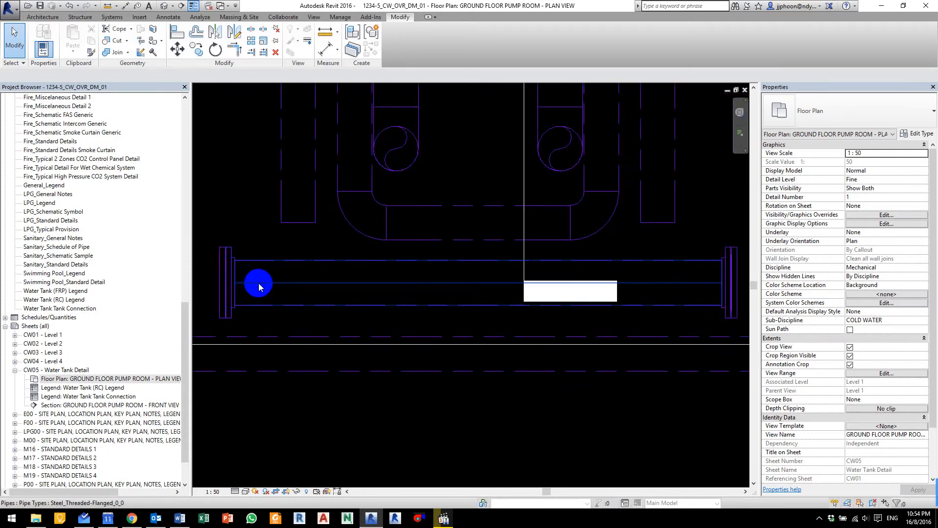
{"action": "key", "text": "d"}
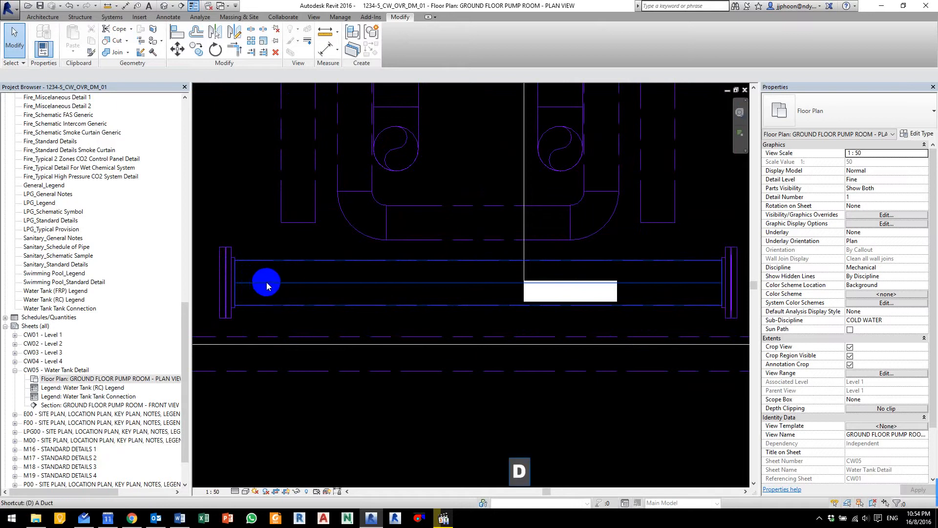
{"action": "key", "text": "l"}
{"action": "left_click", "coordinate": [207, 278]}
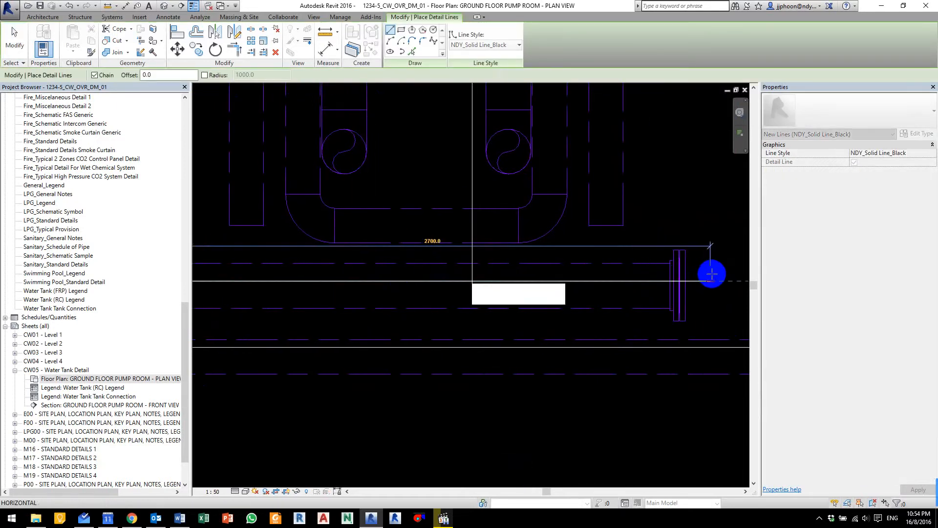
{"action": "key", "text": "Escape"}
{"action": "key", "text": "Escape"}
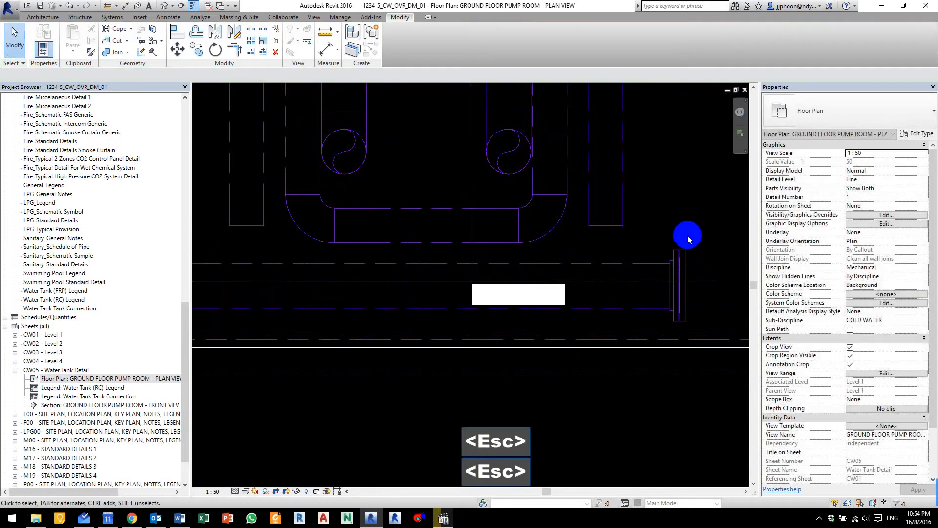
Step: Extend the two 150 mm tank outlet pipes to the horizontal detail line on the capped 200 mm header's centreline
{"action": "scroll", "coordinate": [682, 237], "scroll_direction": "down", "scroll_amount": 2}
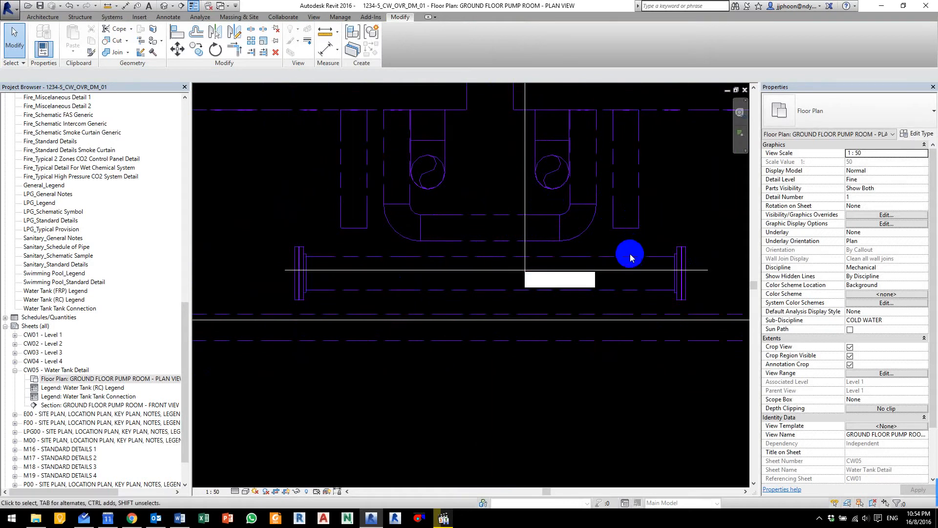
{"action": "key", "text": "e"}
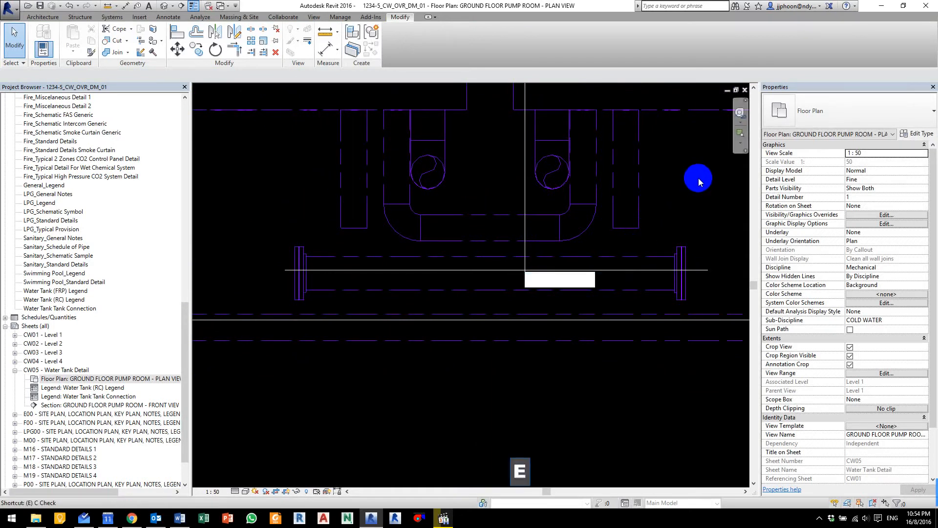
{"action": "key", "text": "x"}
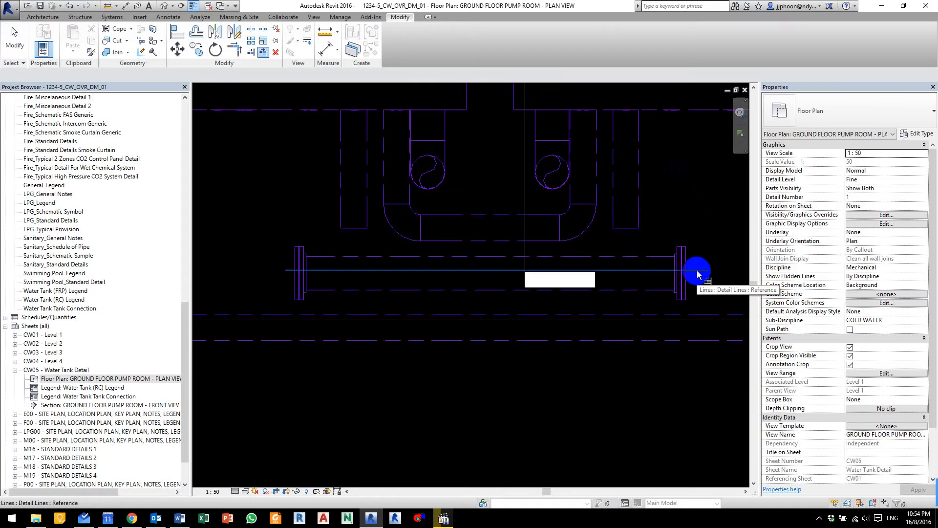
{"action": "left_click", "coordinate": [642, 205]}
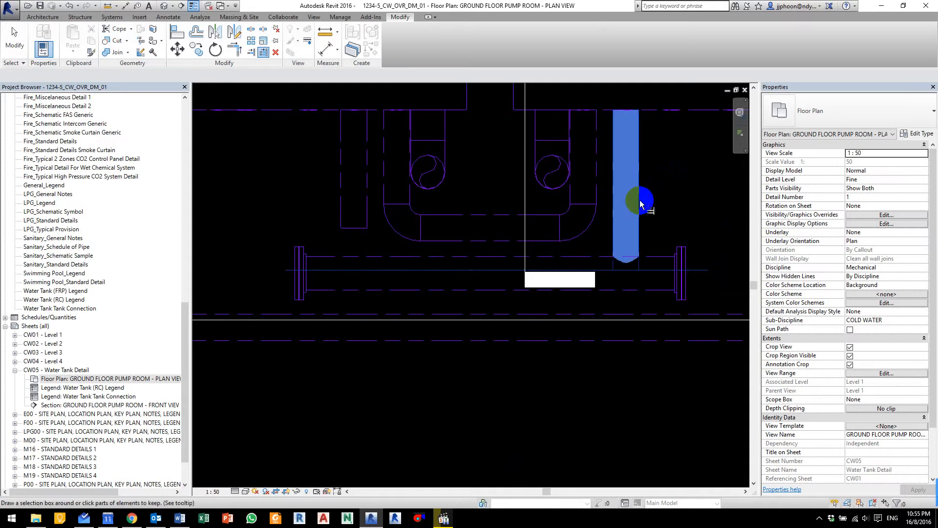
{"action": "left_click", "coordinate": [364, 194], "text": "ctrl"}
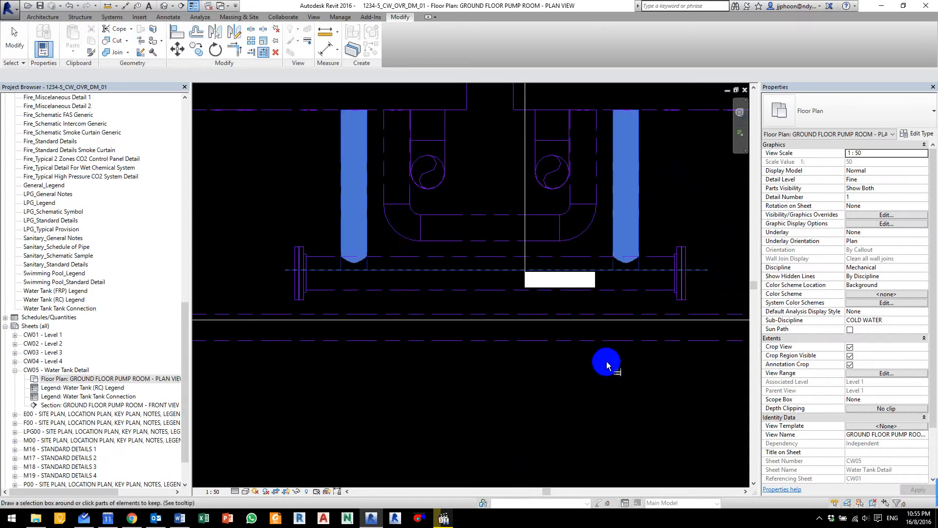
{"action": "key", "text": "Escape"}
{"action": "key", "text": "Escape"}
{"action": "scroll", "coordinate": [501, 232], "scroll_direction": "down", "scroll_amount": 3}
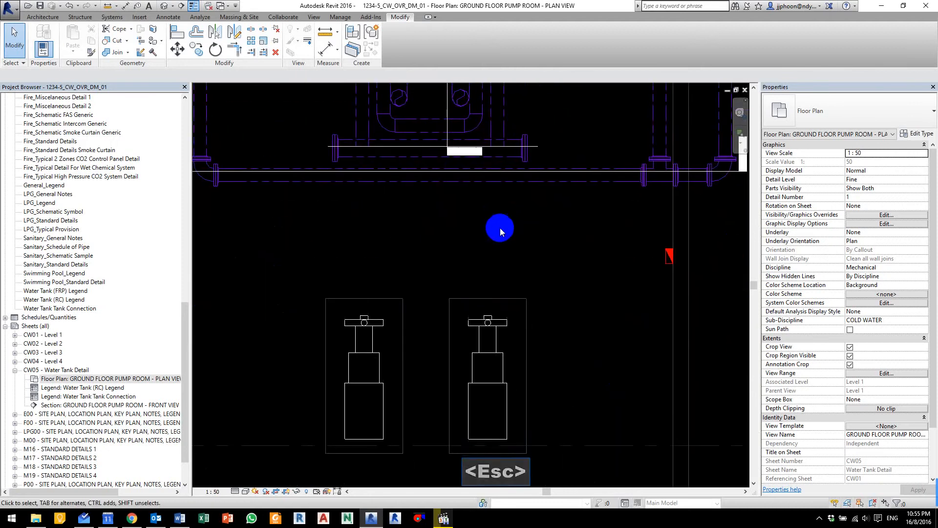
{"action": "key", "text": "Escape"}
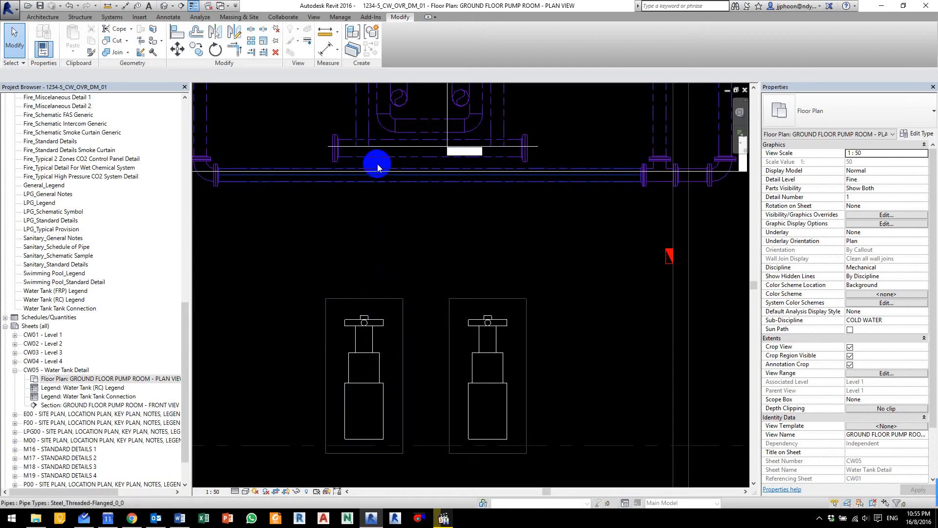
Step: Draw a 100 mm pipe about 1400 mm straight out from the left pump's suction connector towards the header
{"action": "left_click", "coordinate": [364, 318]}
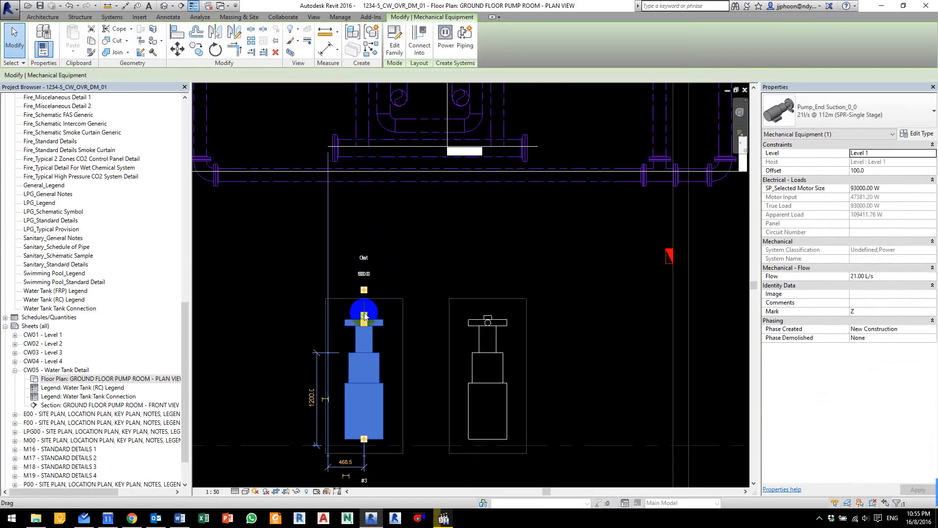
{"action": "scroll", "coordinate": [364, 316], "scroll_direction": "up", "scroll_amount": 3}
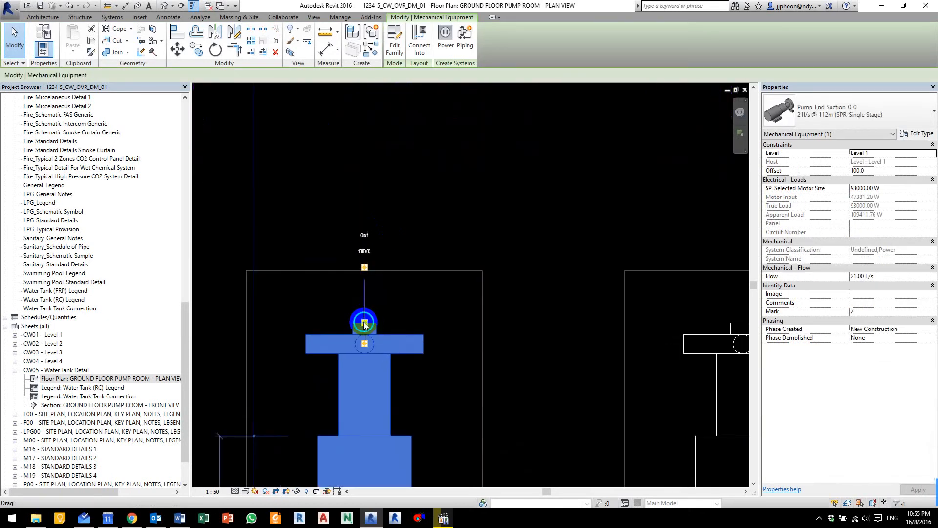
{"action": "right_click", "coordinate": [364, 322]}
{"action": "left_click", "coordinate": [400, 69]}
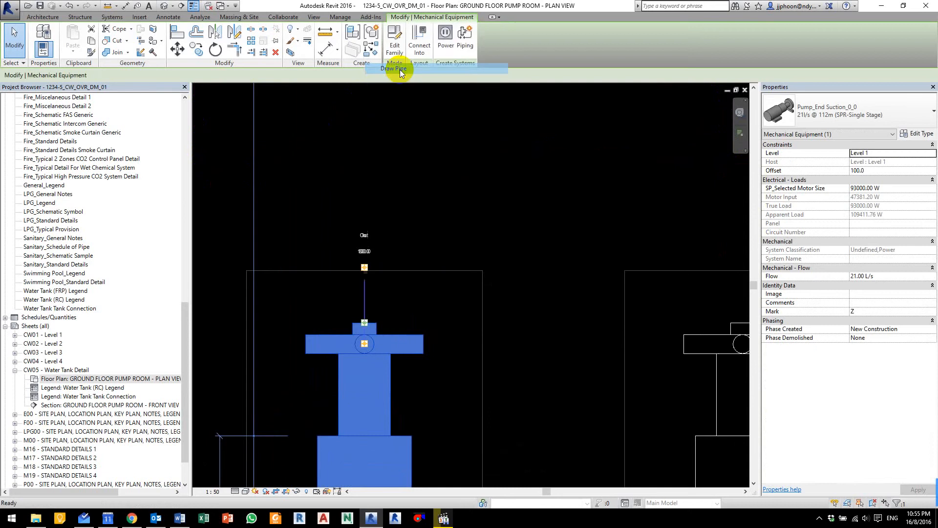
{"action": "scroll", "coordinate": [385, 280], "scroll_direction": "down", "scroll_amount": 2}
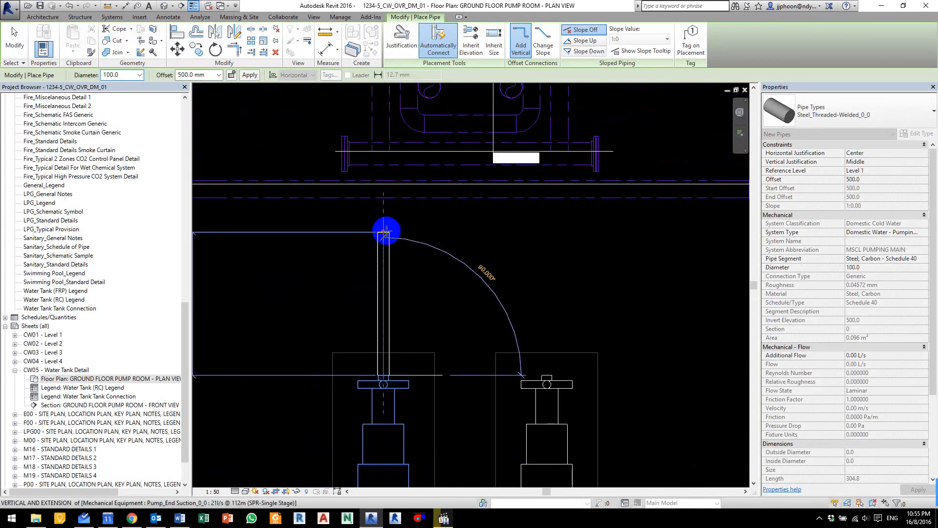
{"action": "left_click", "coordinate": [386, 233]}
{"action": "key", "text": "Escape"}
{"action": "key", "text": "Escape"}
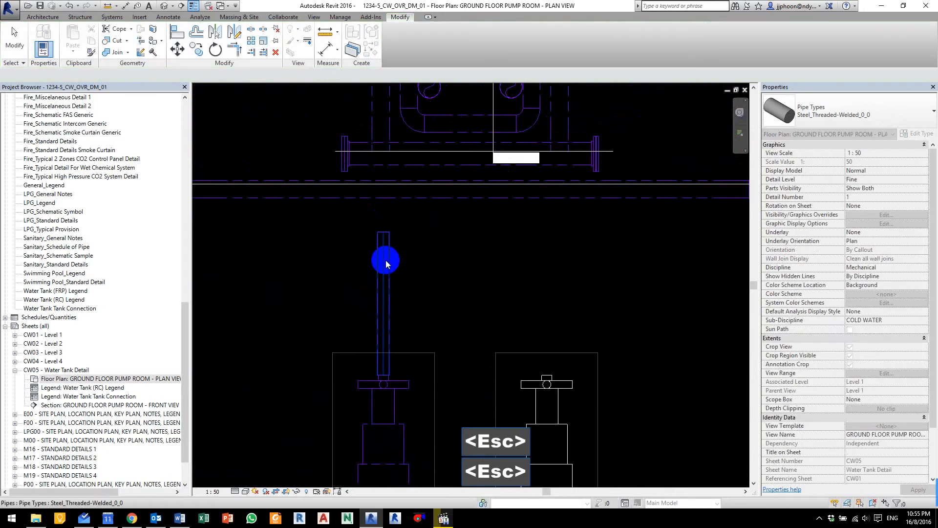
Step: Set the left pump's suction pipe diameter to 150 mm
{"action": "left_click", "coordinate": [384, 264]}
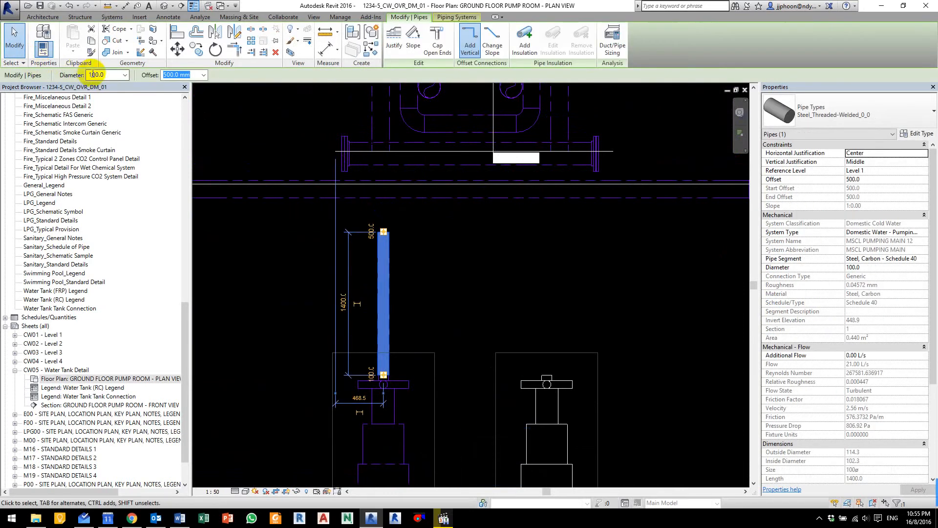
{"action": "double_click", "coordinate": [93, 74]}
{"action": "type", "text": "1 : 5"}
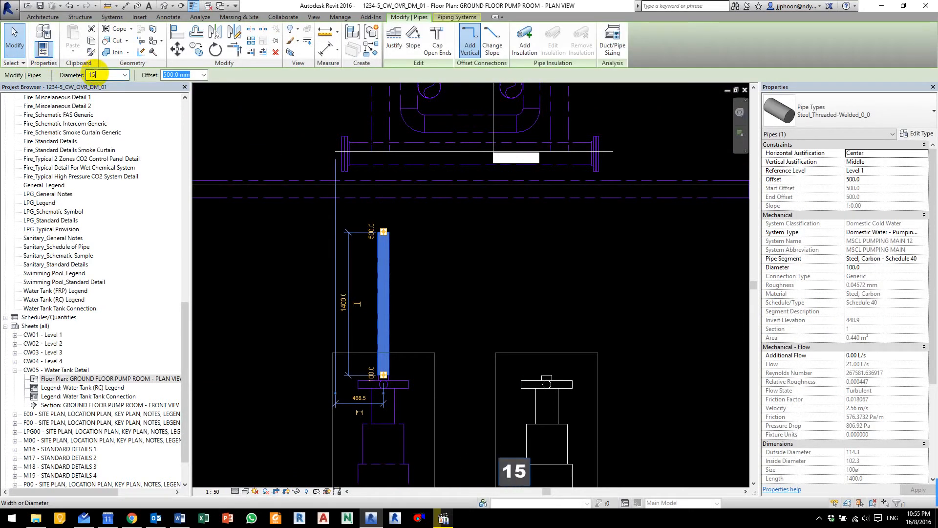
{"action": "type", "text": "0"}
{"action": "key", "text": "Return"}
{"action": "left_click", "coordinate": [597, 234]}
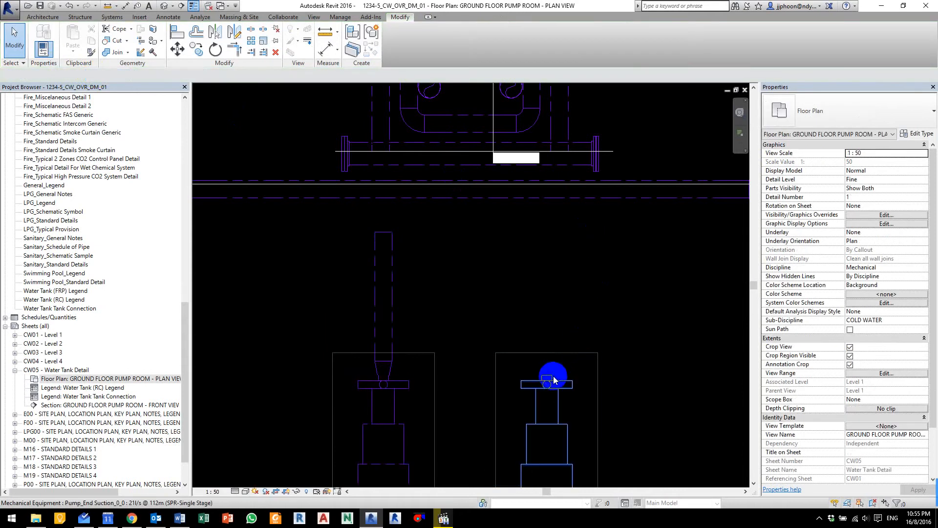
Step: Draw a matching 100 mm pipe about 1400 mm straight out from the right pump's suction connector, ending level with the left pump's pipe
{"action": "left_click", "coordinate": [554, 379]}
{"action": "scroll", "coordinate": [547, 375], "scroll_direction": "up", "scroll_amount": 2}
{"action": "right_click", "coordinate": [547, 375]}
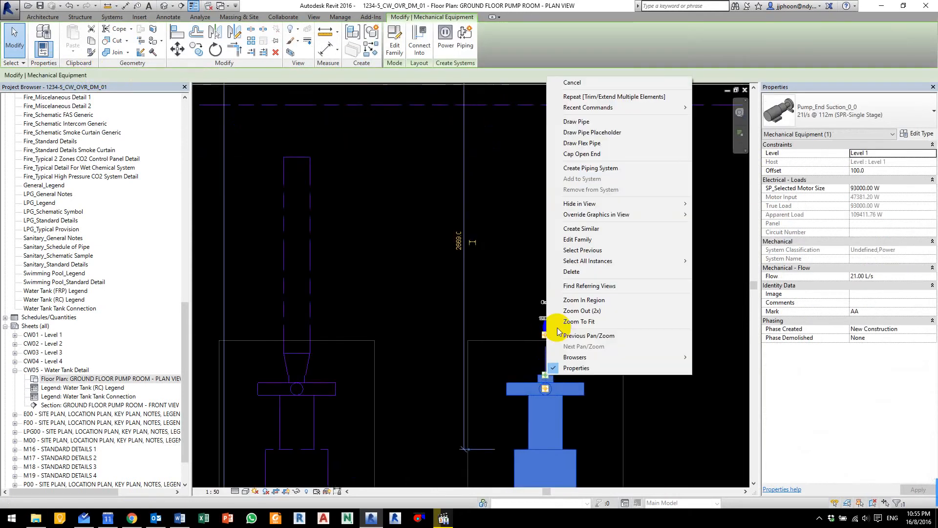
{"action": "left_click", "coordinate": [577, 122]}
{"action": "left_click", "coordinate": [549, 157]}
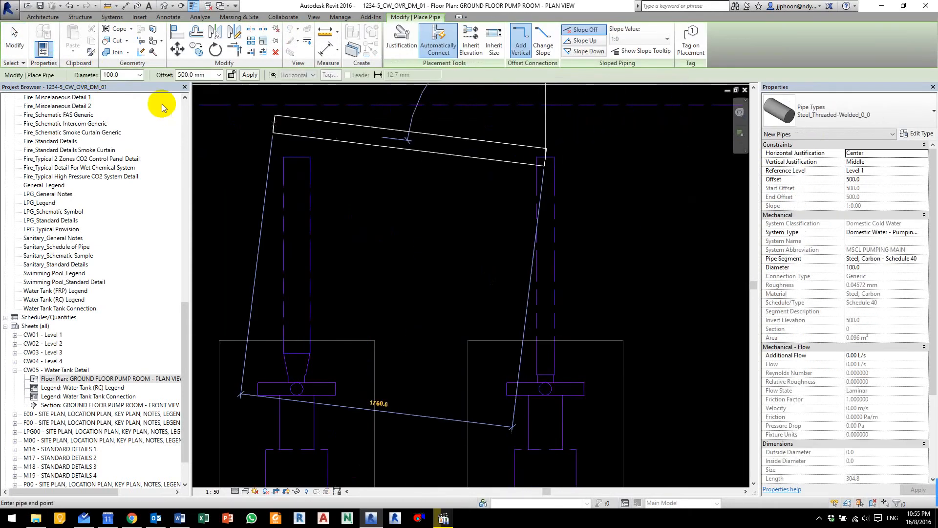
{"action": "key", "text": "Escape"}
{"action": "key", "text": "Escape"}
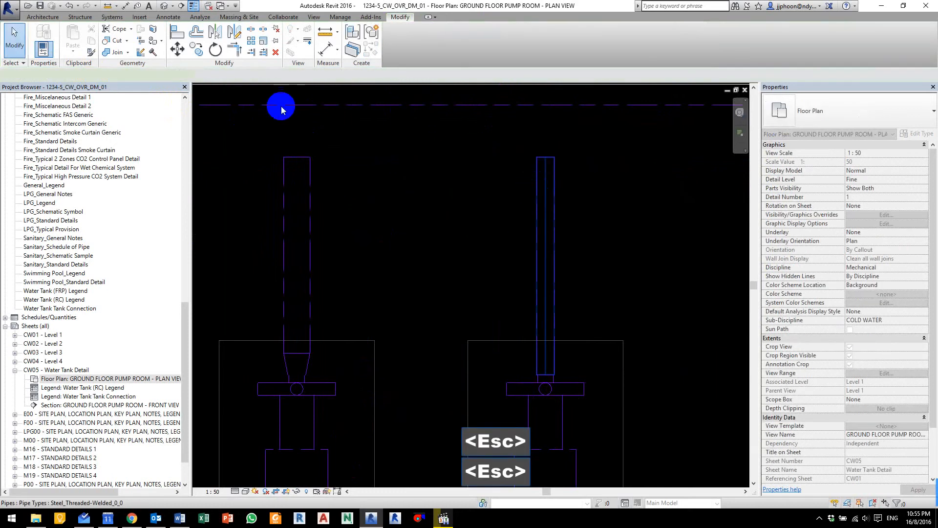
Step: Set the right pump's suction pipe diameter to 150 mm
{"action": "left_click", "coordinate": [106, 77]}
{"action": "type", "text": "1 : 5"}
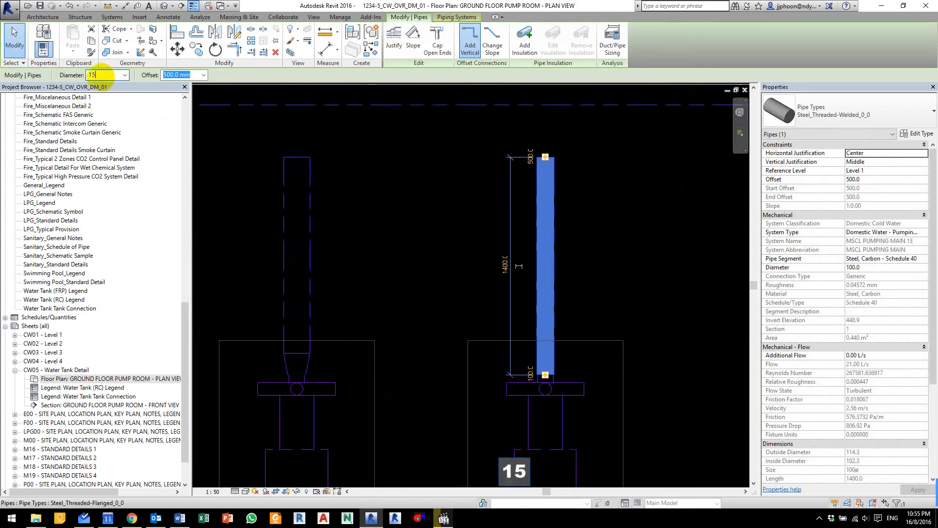
{"action": "type", "text": "0"}
{"action": "key", "text": "Return"}
{"action": "scroll", "coordinate": [656, 256], "scroll_direction": "down", "scroll_amount": 3}
{"action": "key", "text": "Escape"}
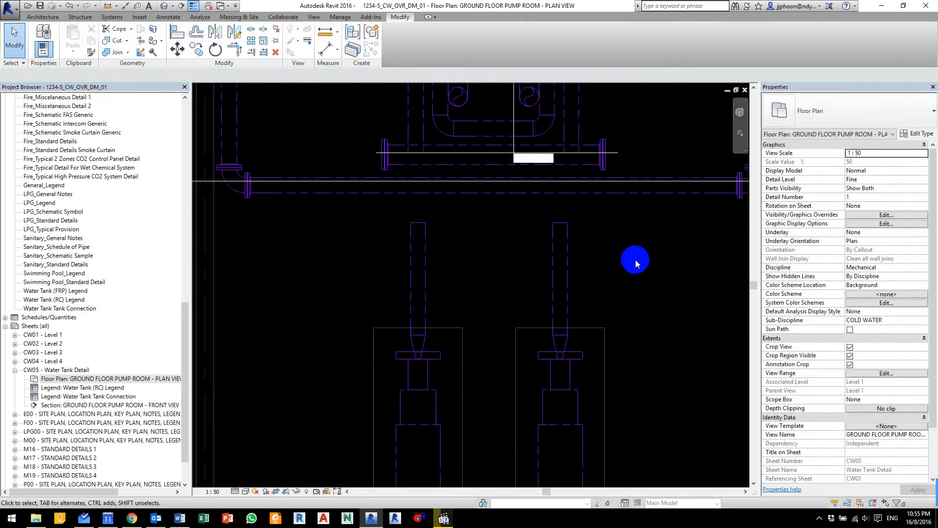
Step: Extend both pumps' 150 mm suction pipes to the detail line on the capped header's centreline
{"action": "key", "text": "e"}
{"action": "key", "text": "x"}
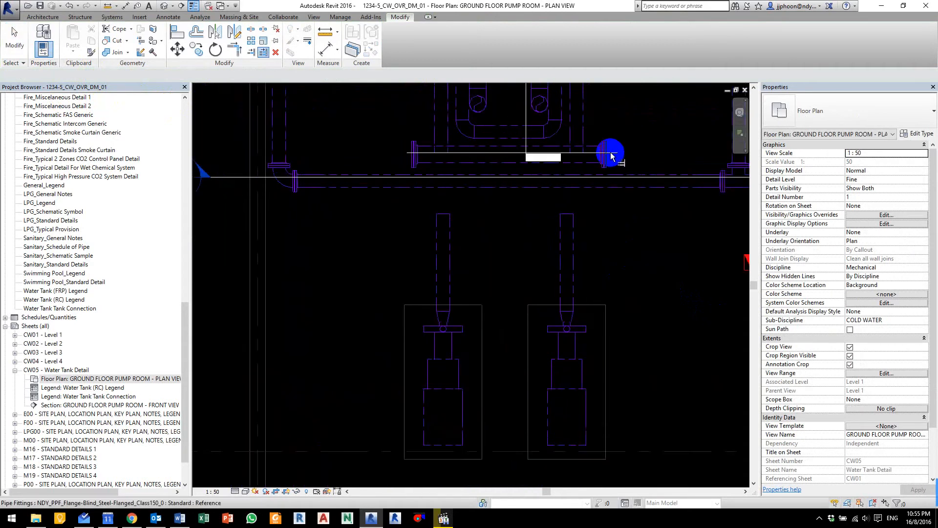
{"action": "scroll", "coordinate": [610, 152], "scroll_direction": "up", "scroll_amount": 3}
{"action": "scroll", "coordinate": [613, 196], "scroll_direction": "down", "scroll_amount": 2}
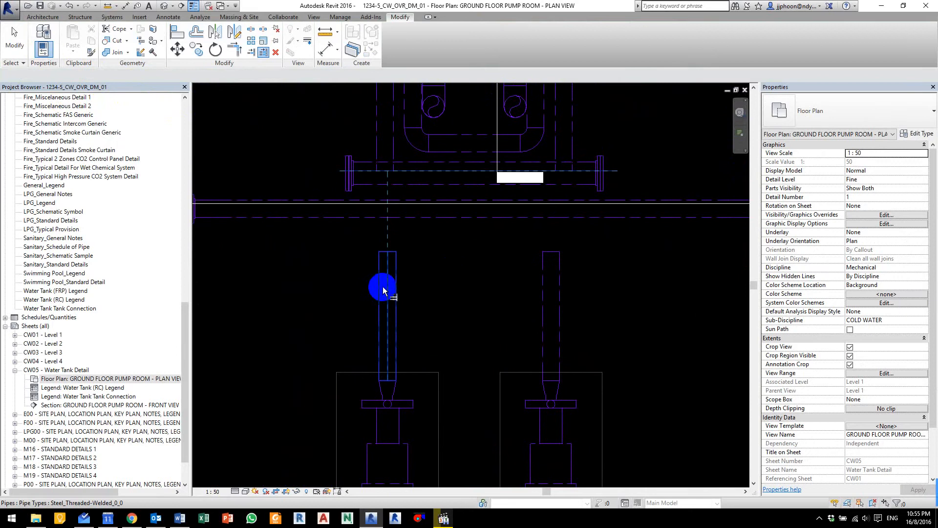
{"action": "left_click", "coordinate": [383, 290]}
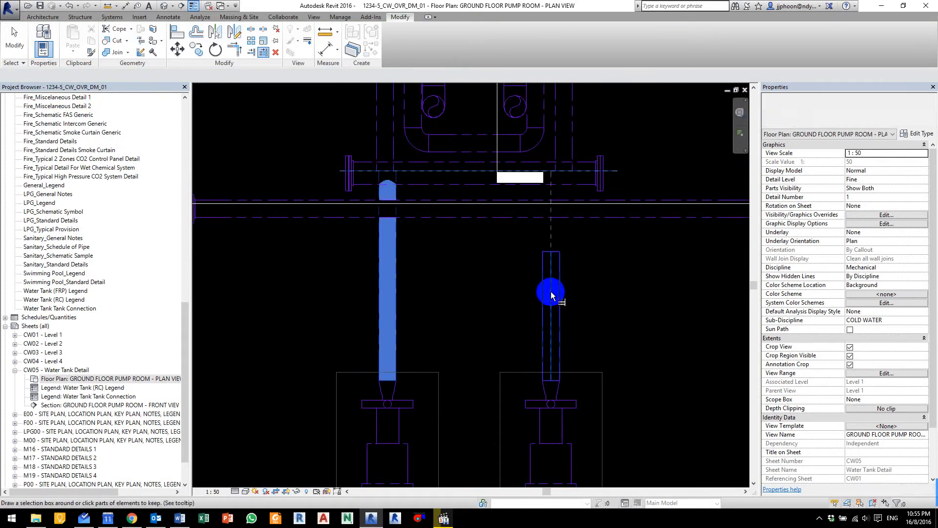
{"action": "left_click", "coordinate": [551, 295]}
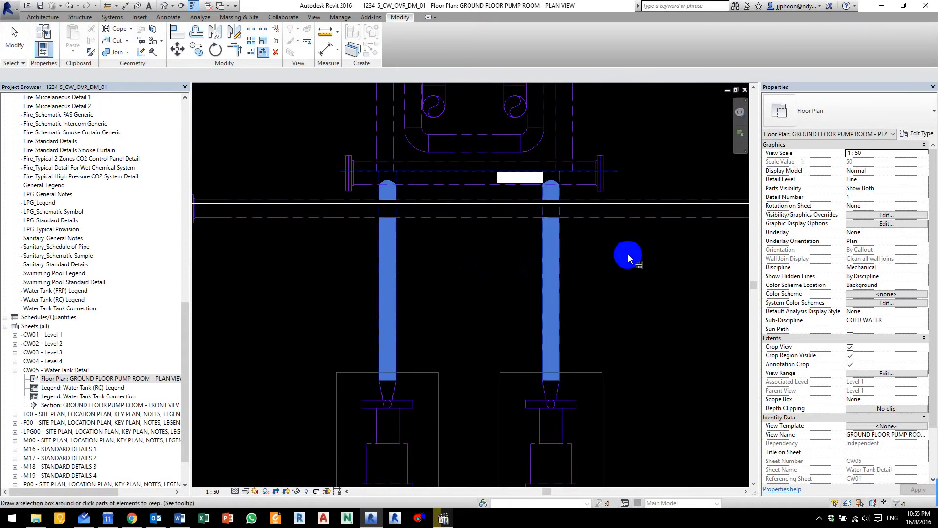
{"action": "key", "text": "Escape"}
{"action": "key", "text": "Escape"}
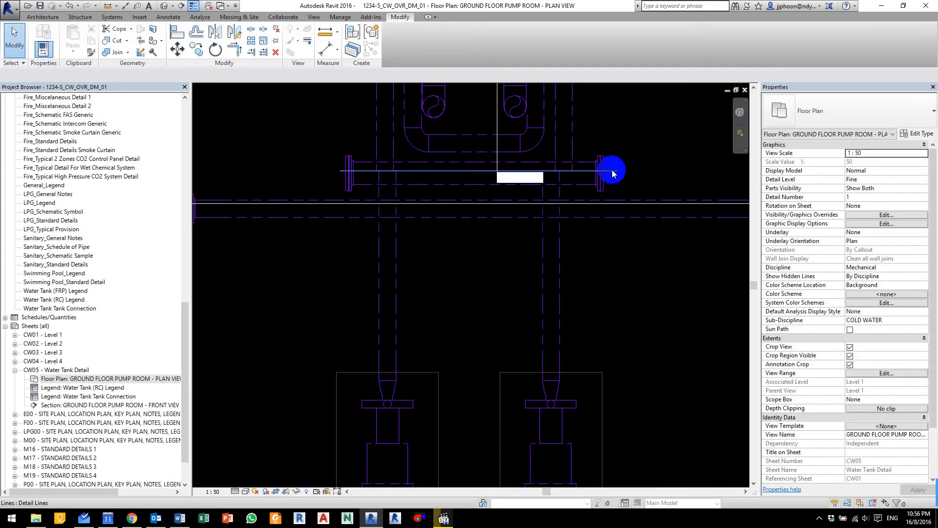
Step: Delete the horizontal detail line along the capped header's centreline
{"action": "scroll", "coordinate": [609, 173], "scroll_direction": "up", "scroll_amount": 3}
{"action": "left_click", "coordinate": [610, 172]}
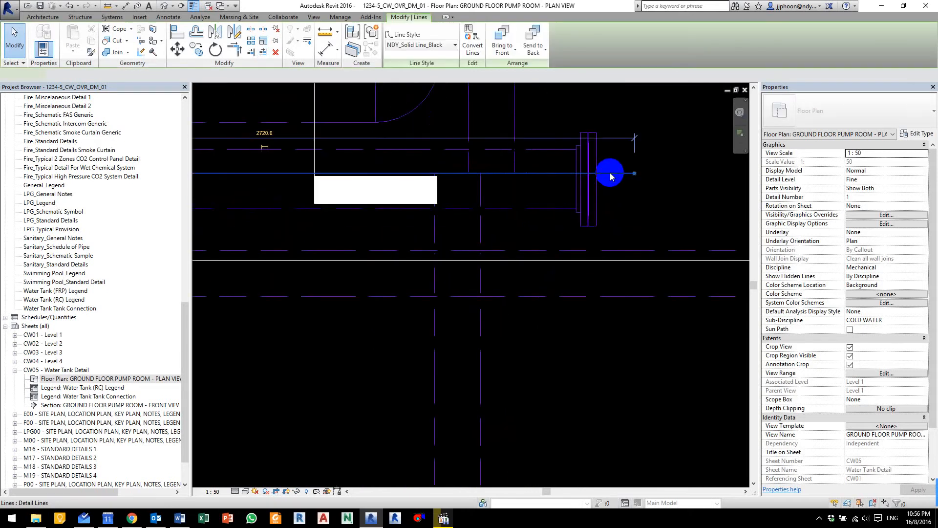
{"action": "key", "text": "Delete"}
{"action": "scroll", "coordinate": [610, 172], "scroll_direction": "down", "scroll_amount": 5}
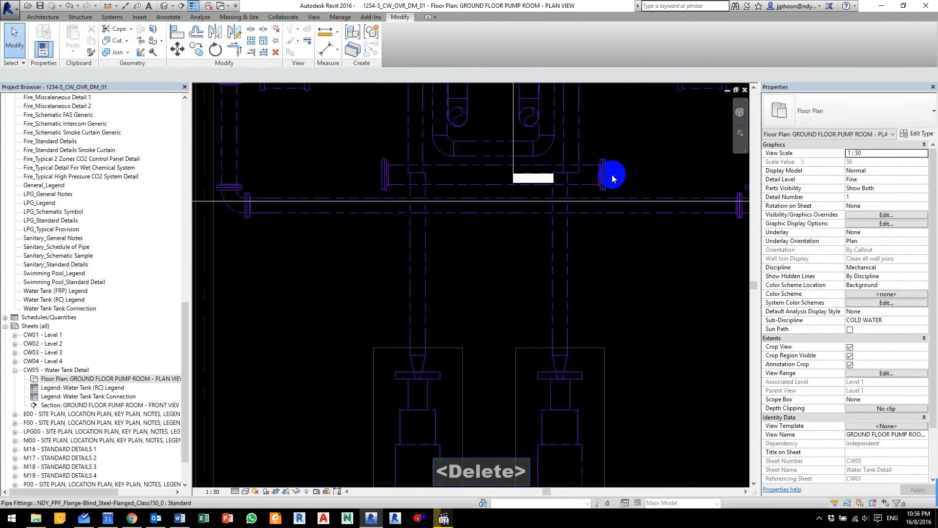
{"action": "key", "text": "ctrl+F11"}
Step: Create a horizontal building section across both pumps, looking towards the water tanks
{"action": "scroll", "coordinate": [612, 174], "scroll_direction": "down", "scroll_amount": 1}
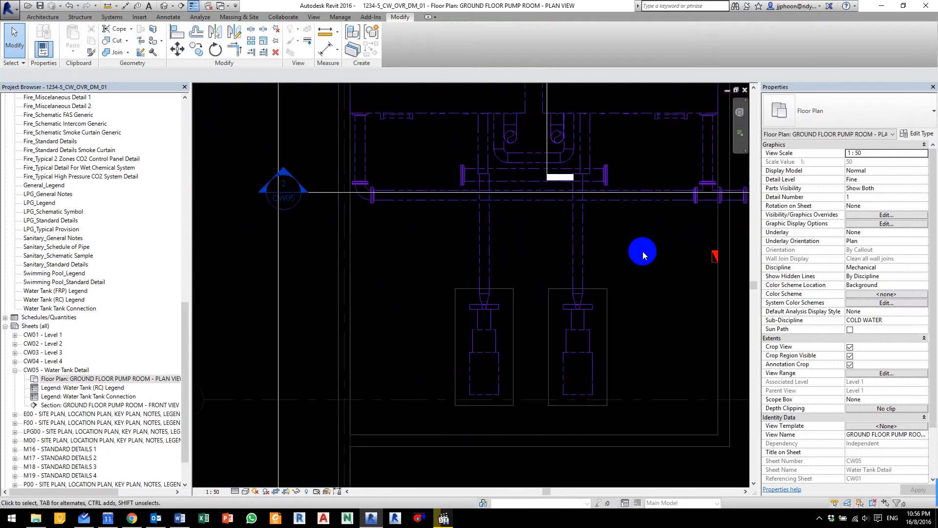
{"action": "middle_click_drag", "start_coordinate": [652, 258], "coordinate": [554, 270]}
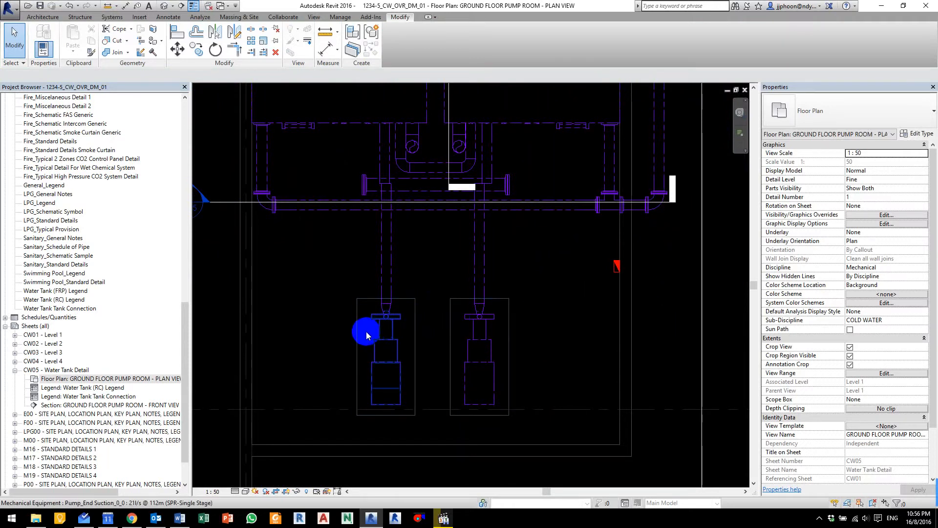
{"action": "key", "text": "s"}
{"action": "key", "text": "e"}
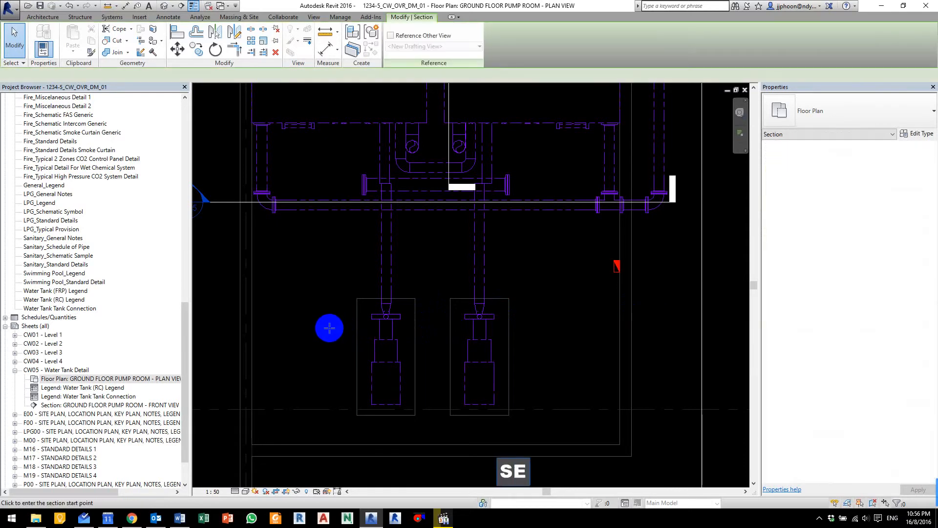
{"action": "left_click", "coordinate": [313, 337]}
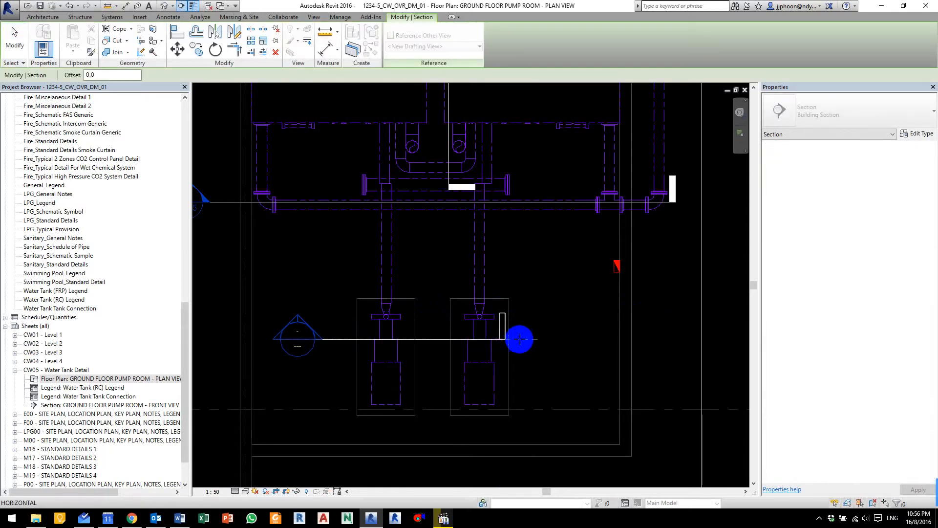
{"action": "left_click", "coordinate": [564, 338]}
{"action": "key", "text": "Escape"}
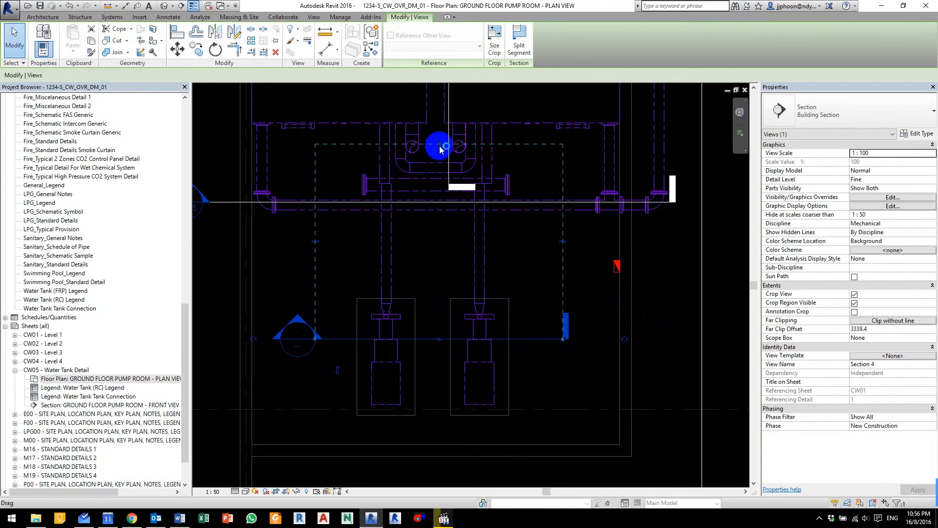
Step: Shorten the new section's far clip to about 980 mm, just beyond the pump bases, and open its section view
{"action": "left_click_drag", "start_coordinate": [440, 146], "coordinate": [450, 284]}
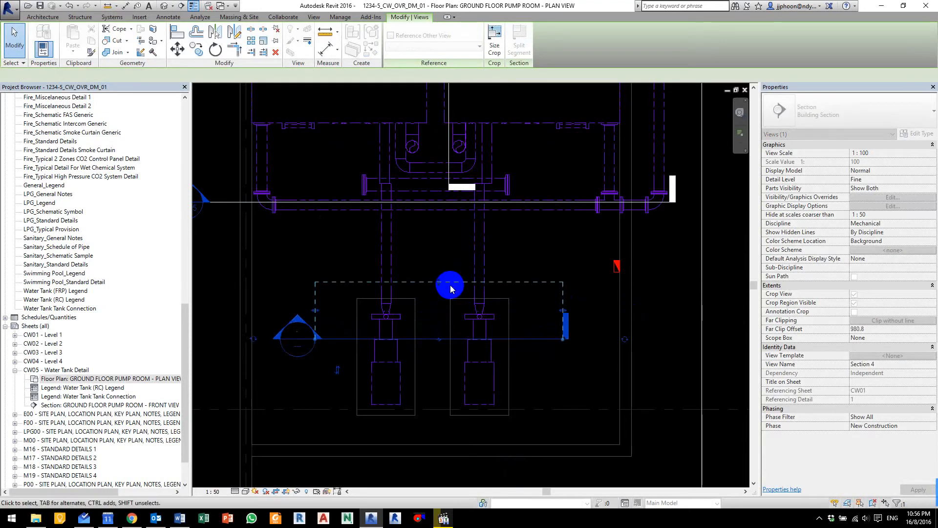
{"action": "key", "text": "Escape"}
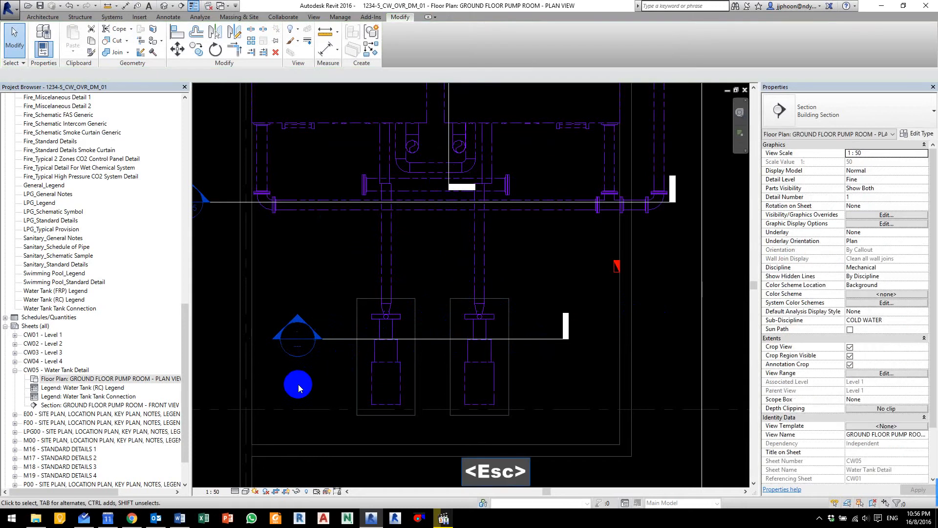
{"action": "double_click", "coordinate": [293, 335]}
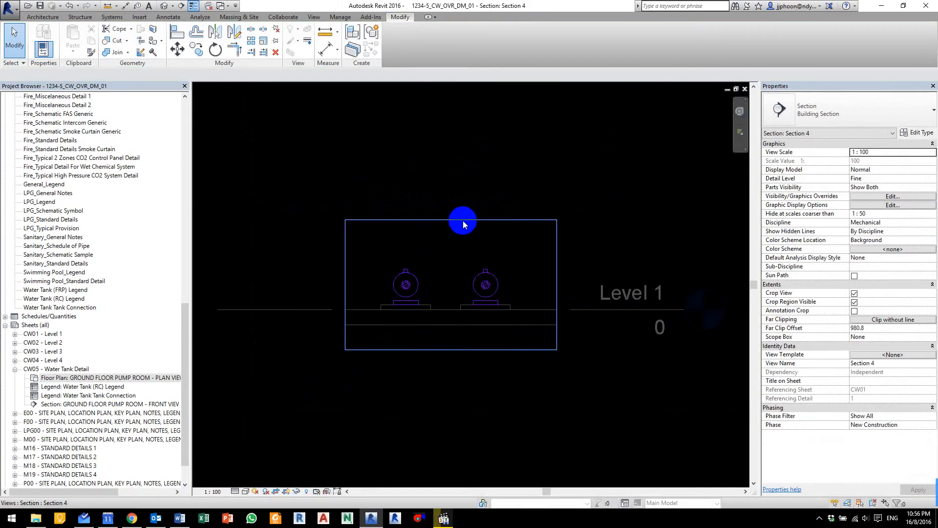
Step: Enlarge the section's crop region upward past Level 2 and sideways beyond the wall beside the right-hand pump
{"action": "left_click", "coordinate": [463, 220]}
{"action": "middle_click_drag", "start_coordinate": [497, 230], "coordinate": [461, 346]}
{"action": "left_click_drag", "start_coordinate": [409, 336], "coordinate": [414, 129]}
{"action": "left_click_drag", "start_coordinate": [414, 129], "coordinate": [415, 138]}
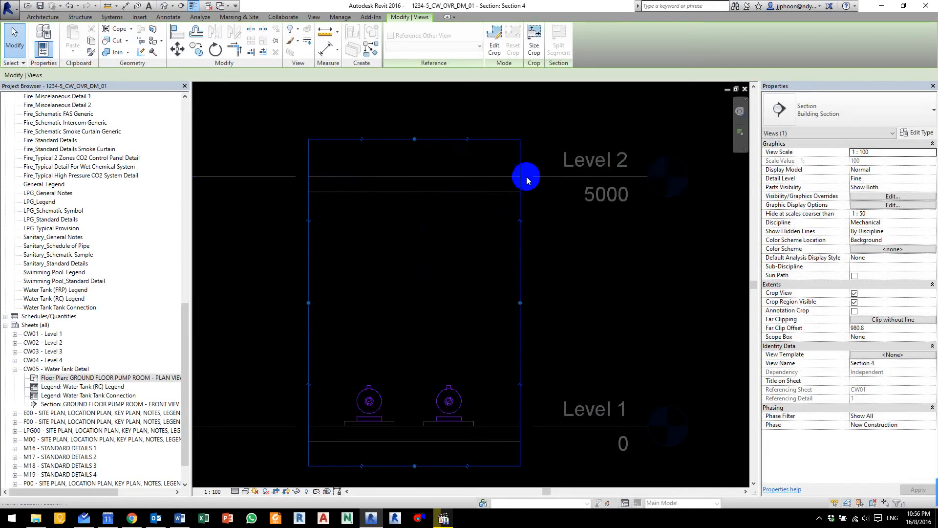
{"action": "left_click_drag", "start_coordinate": [521, 305], "coordinate": [616, 307]}
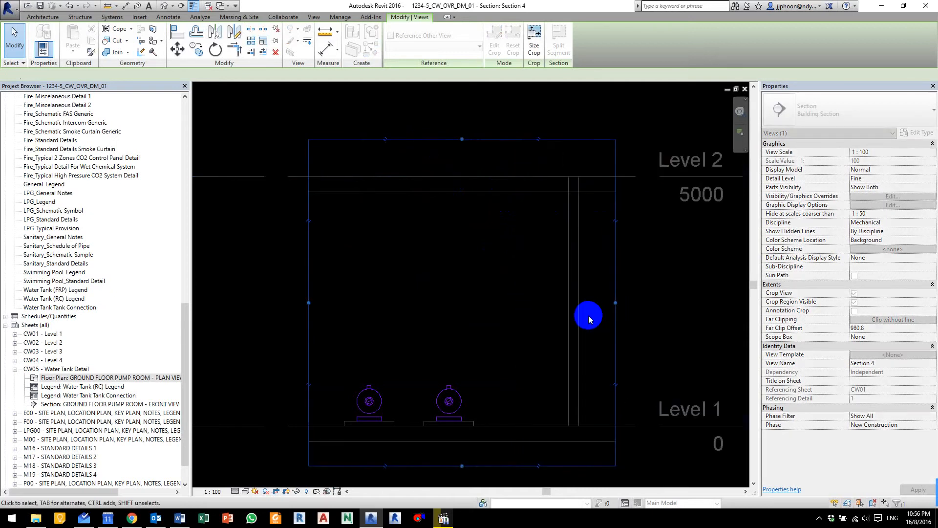
{"action": "left_click", "coordinate": [586, 403]}
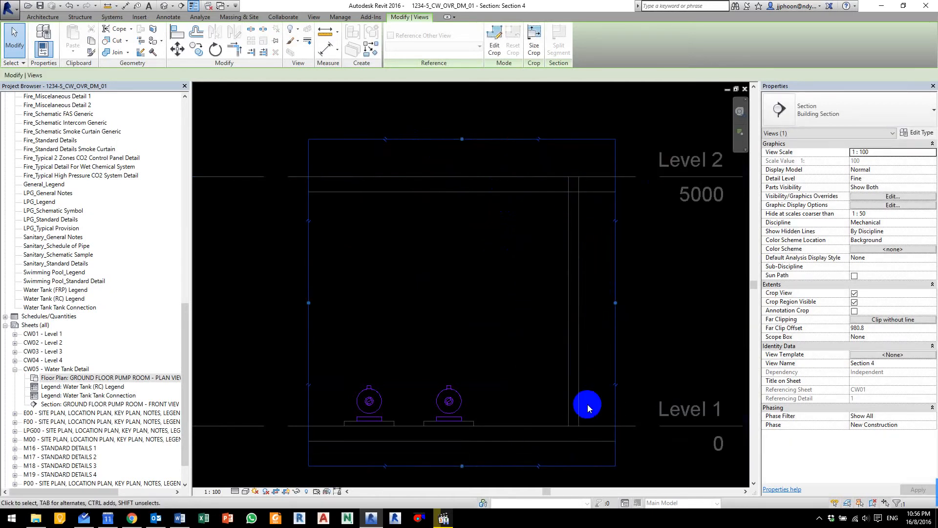
Step: Draw an 80 mm pipe about 3600 mm straight up from the left pump's outlet connector
{"action": "left_click", "coordinate": [371, 390]}
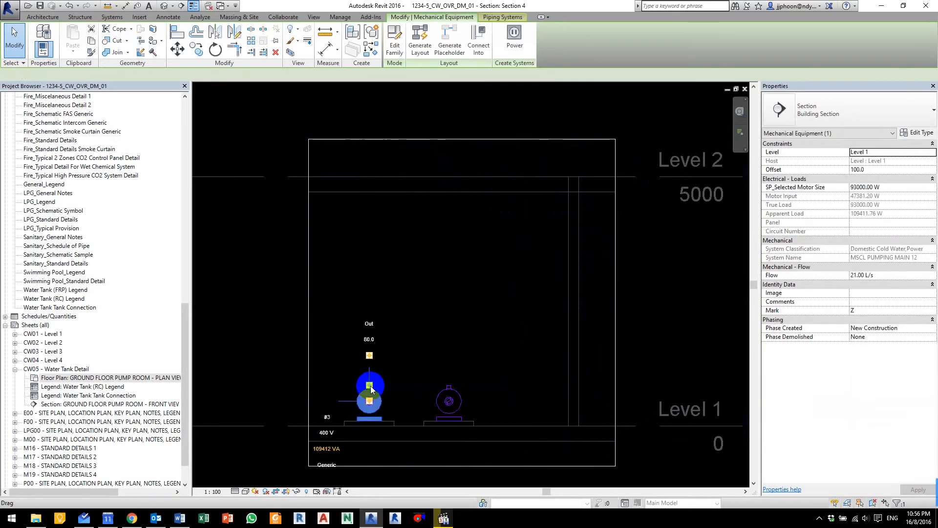
{"action": "scroll", "coordinate": [370, 386], "scroll_direction": "up", "scroll_amount": 3}
{"action": "left_click_drag", "start_coordinate": [370, 377], "coordinate": [366, 388]}
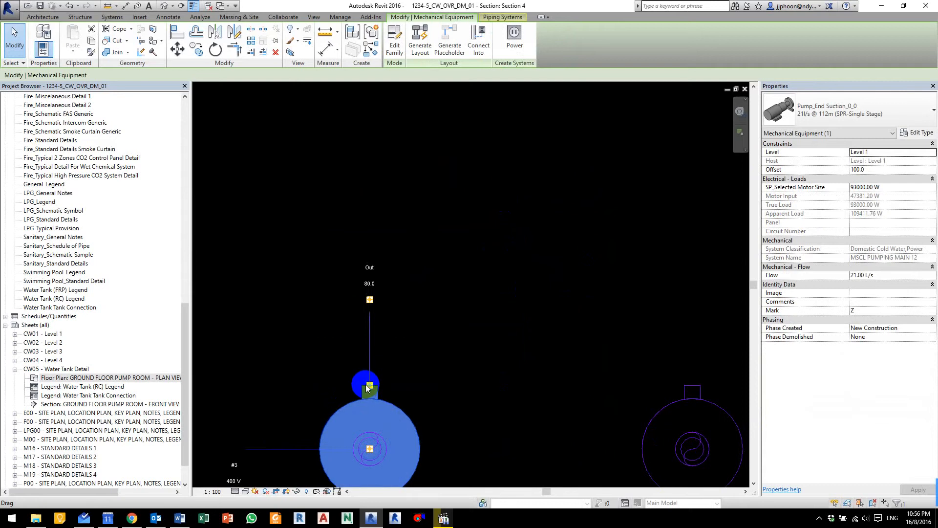
{"action": "right_click", "coordinate": [371, 390]}
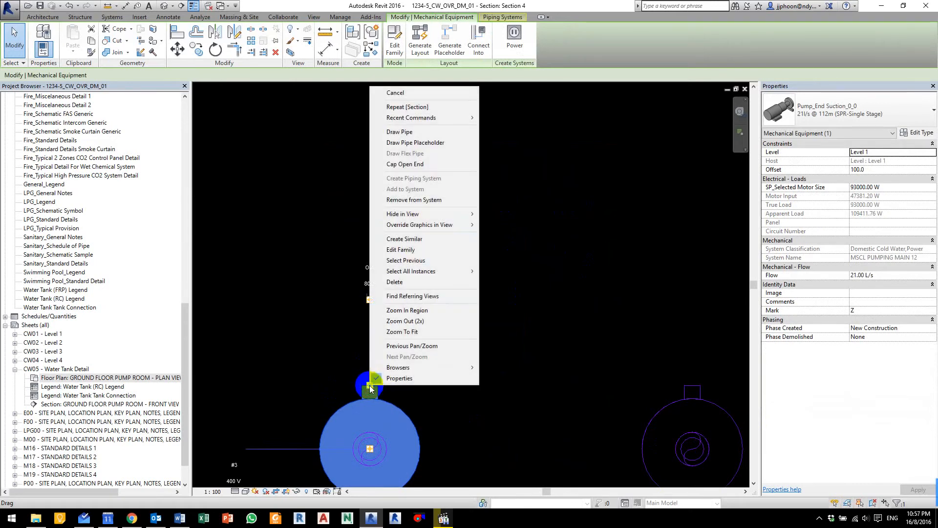
{"action": "left_click", "coordinate": [431, 134]}
{"action": "middle_click_drag", "start_coordinate": [367, 153], "coordinate": [364, 319]}
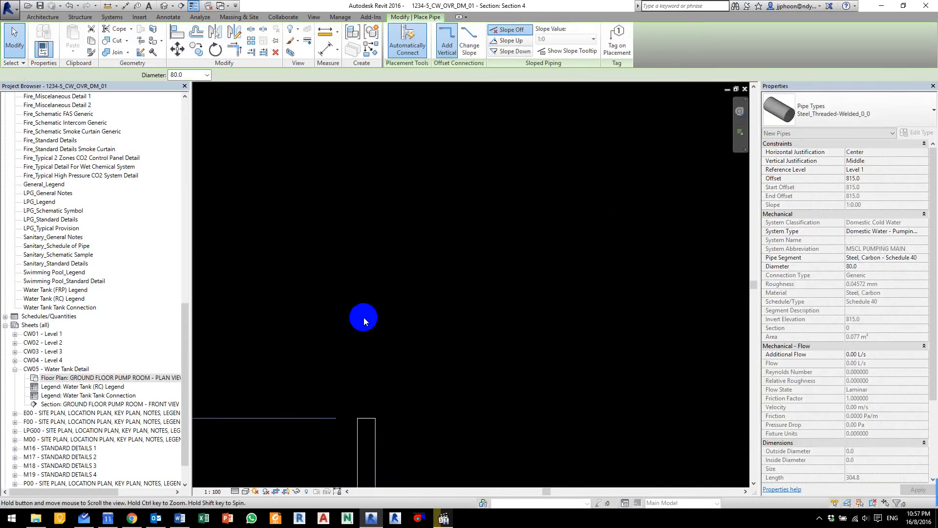
{"action": "scroll", "coordinate": [363, 269], "scroll_direction": "down", "scroll_amount": 2}
{"action": "scroll", "coordinate": [362, 248], "scroll_direction": "down", "scroll_amount": 2}
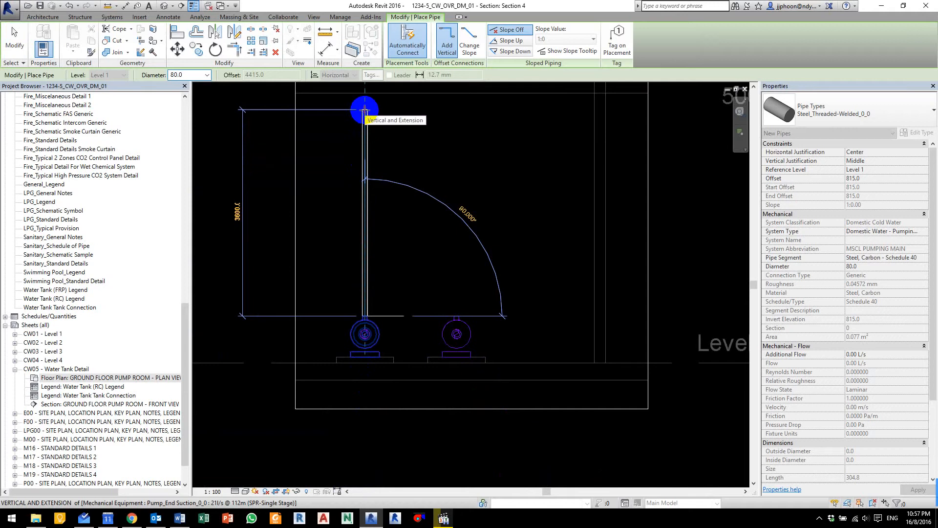
{"action": "left_click", "coordinate": [365, 110]}
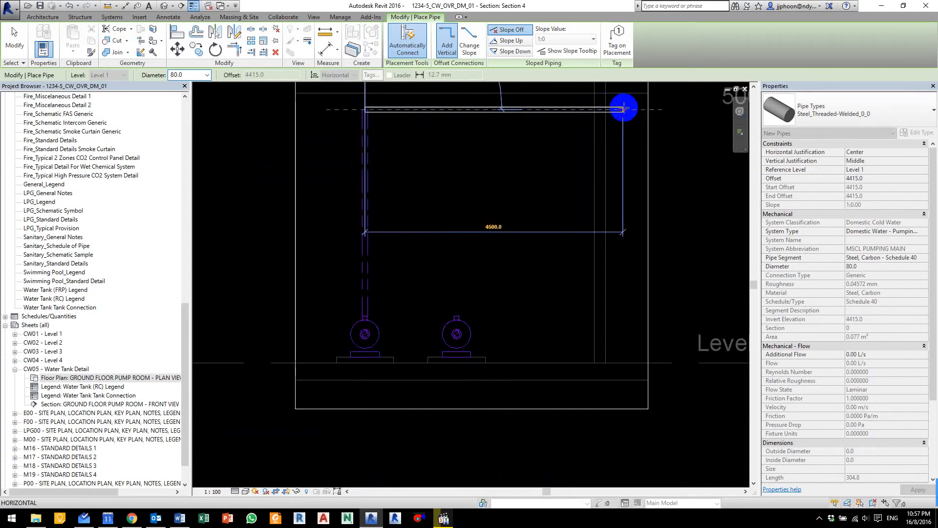
Step: Continue the left pump's discharge pipe horizontally about 4500 mm, over the second pump and through the wall, and end the pipe run
{"action": "left_click", "coordinate": [624, 108]}
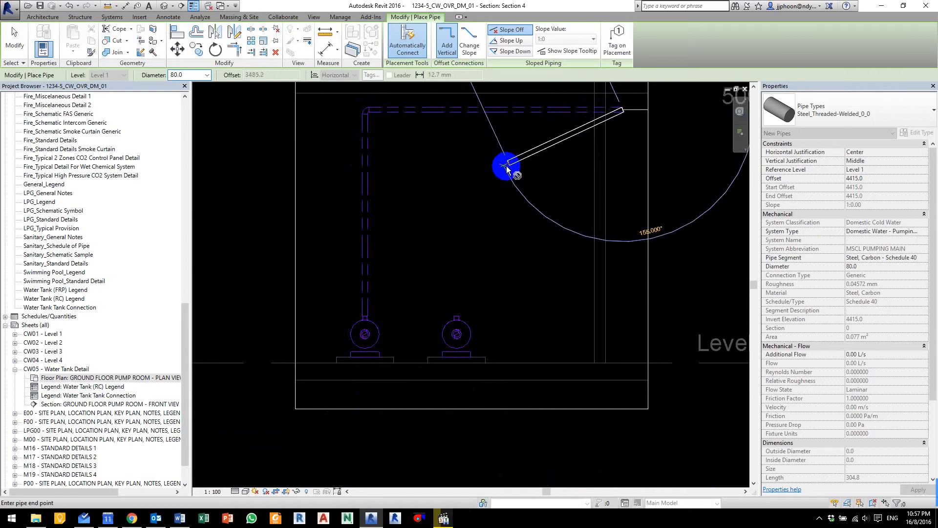
{"action": "key", "text": "Escape"}
{"action": "key", "text": "Escape"}
{"action": "key", "text": "Escape"}
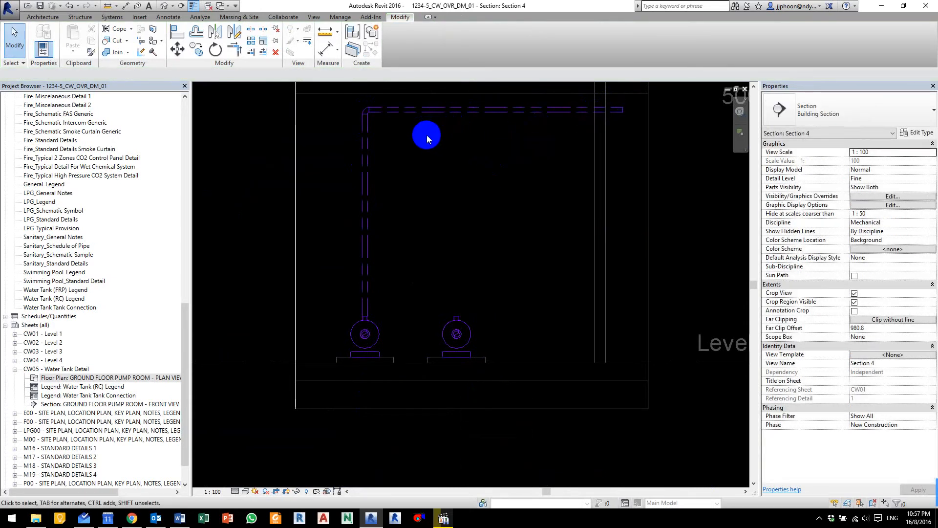
Step: Change the pipe type of the left pump's whole discharge branch, elbow included, to Steel_Threaded-Flanged_0_0
{"action": "scroll", "coordinate": [427, 124], "scroll_direction": "up", "scroll_amount": 2}
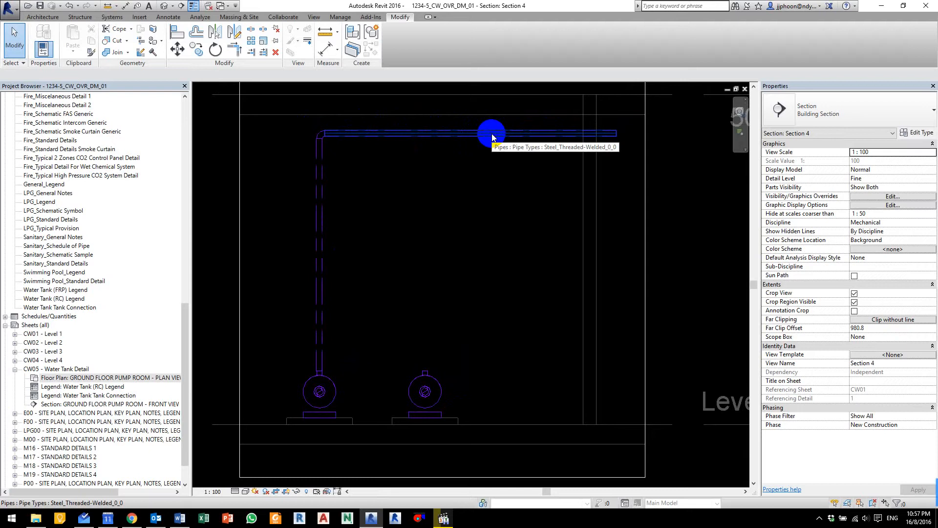
{"action": "key", "text": "Tab"}
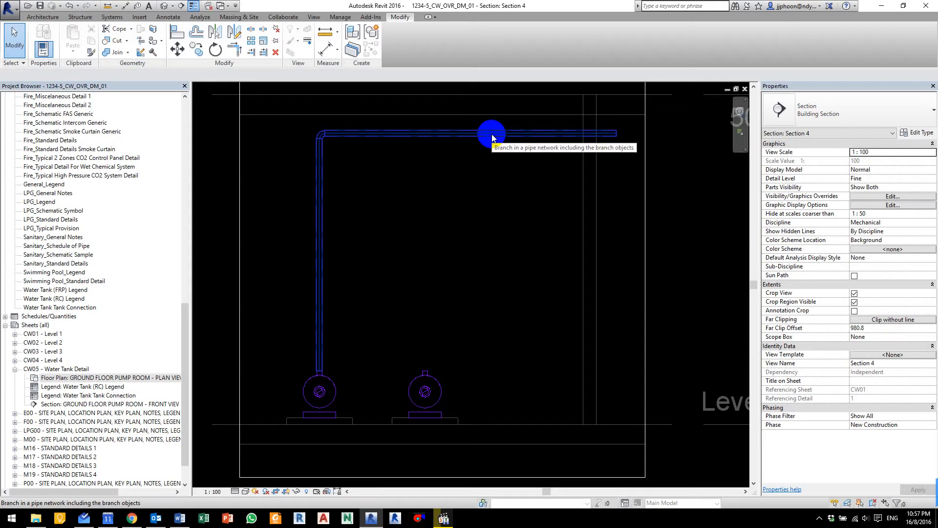
{"action": "left_click", "coordinate": [492, 137]}
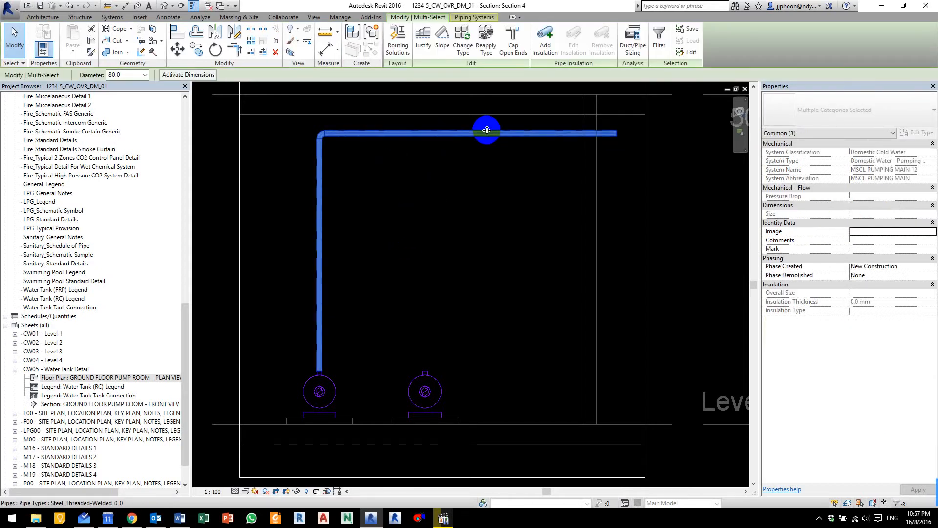
{"action": "left_click", "coordinate": [461, 44]}
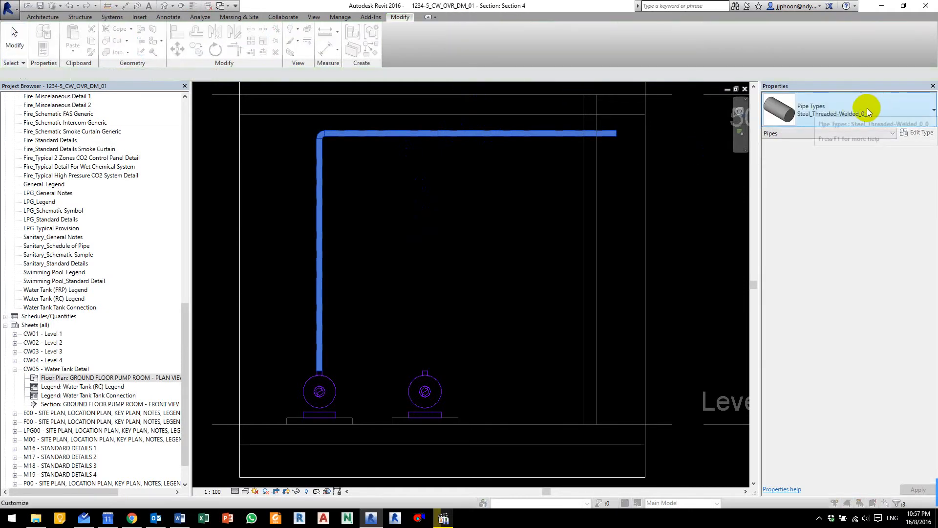
{"action": "left_click", "coordinate": [868, 110]}
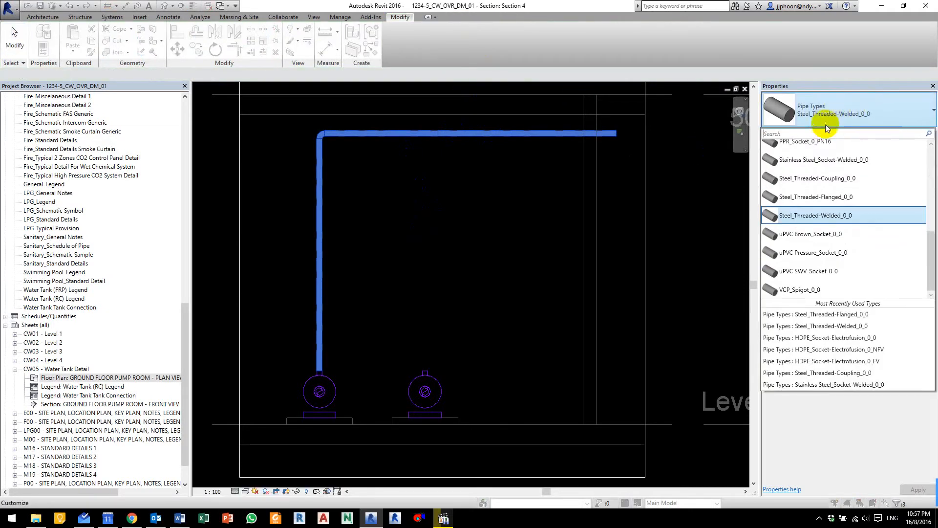
{"action": "left_click", "coordinate": [837, 197]}
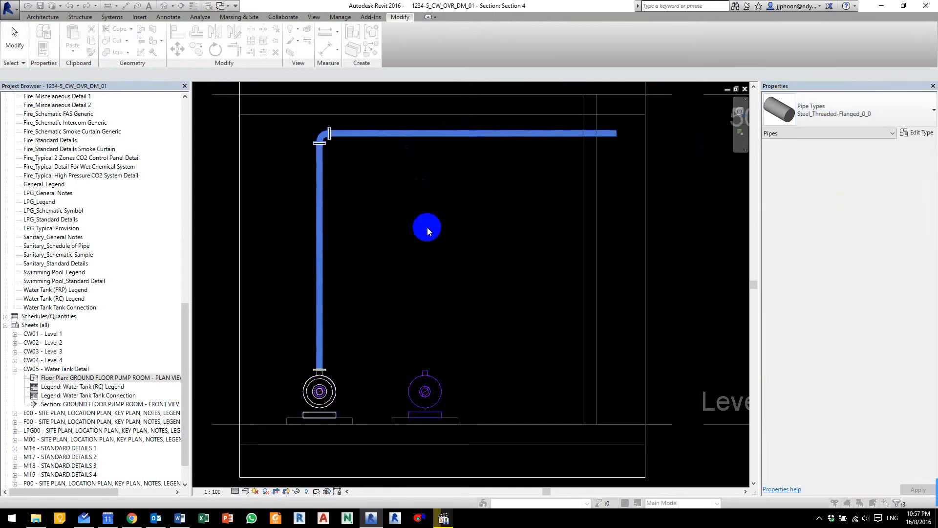
{"action": "left_click", "coordinate": [401, 286]}
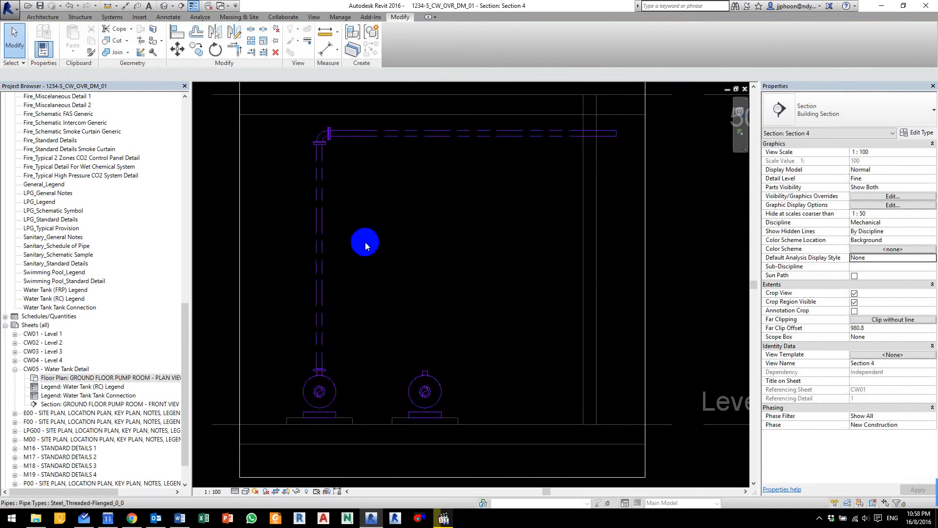
Step: Draw a Steel_Threaded-Flanged_0_0 riser from the right pump's outlet up to the centreline of the horizontal discharge pipe
{"action": "right_click", "coordinate": [425, 368]}
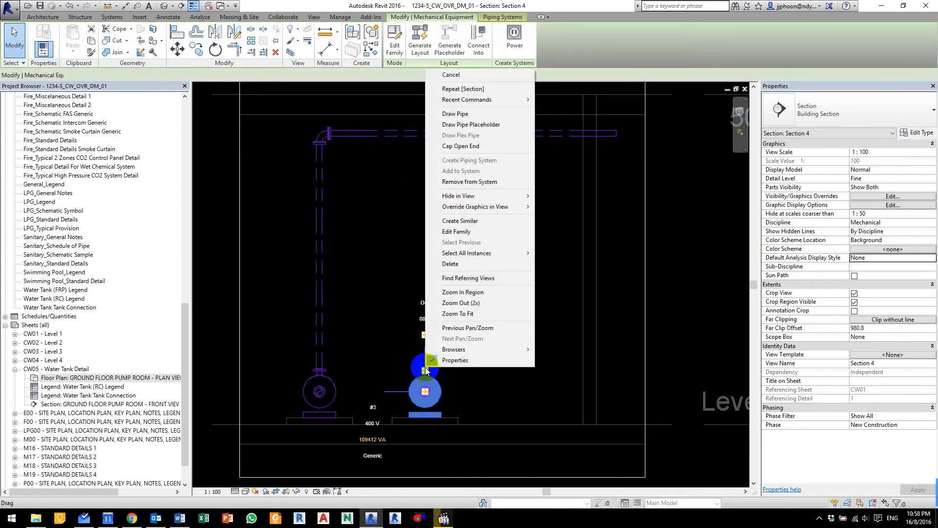
{"action": "left_click", "coordinate": [473, 116]}
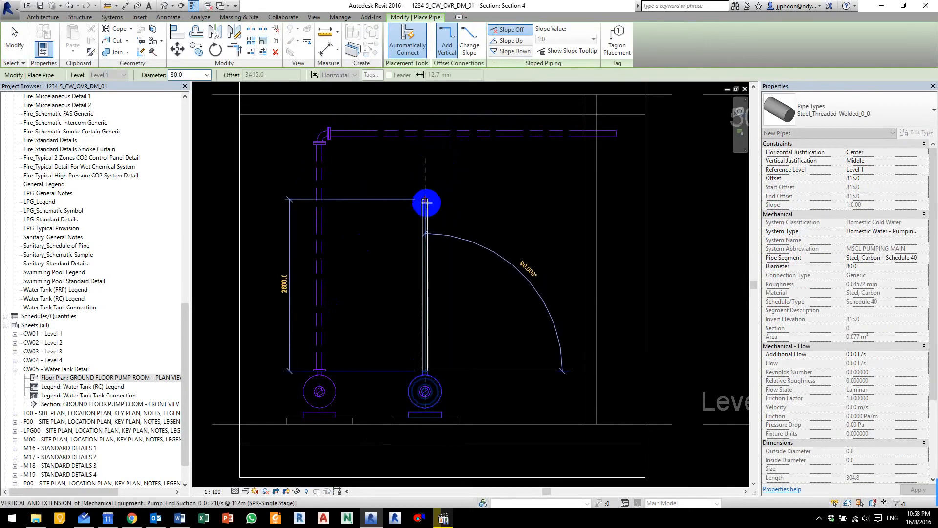
{"action": "left_click", "coordinate": [867, 110]}
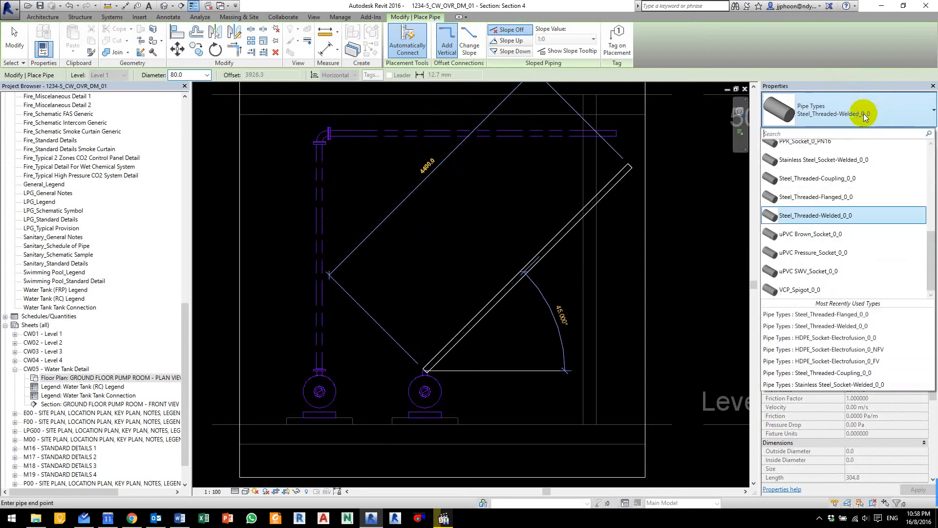
{"action": "left_click", "coordinate": [842, 197]}
{"action": "left_click", "coordinate": [425, 135]}
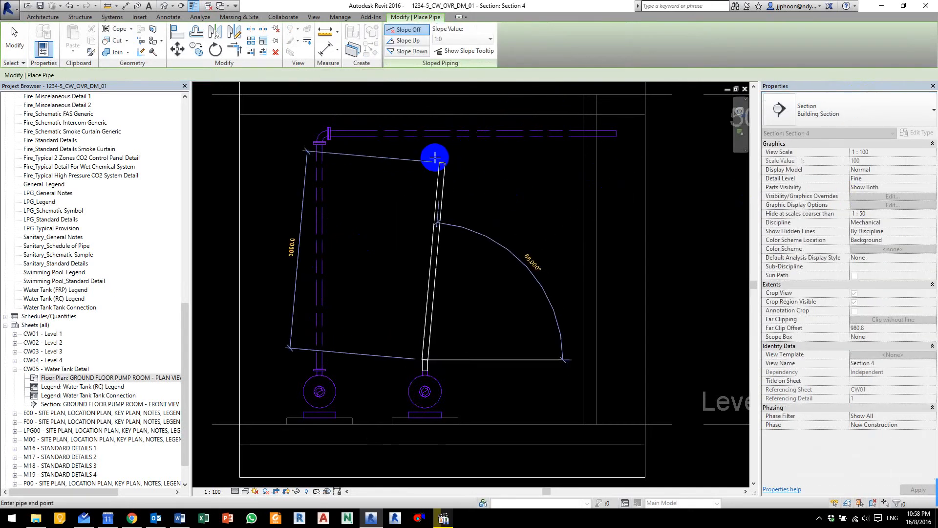
{"action": "left_click", "coordinate": [424, 132]}
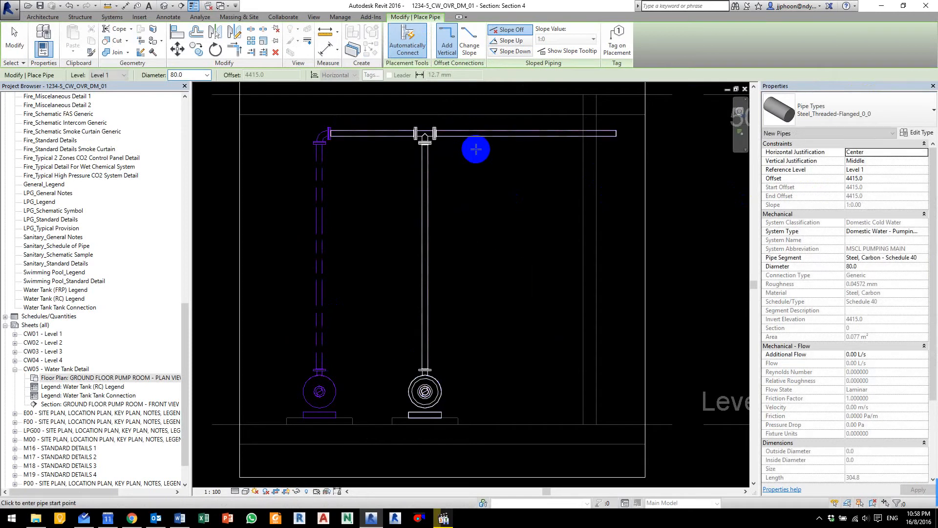
{"action": "key", "text": "Escape"}
{"action": "key", "text": "Escape"}
{"action": "key", "text": "Escape"}
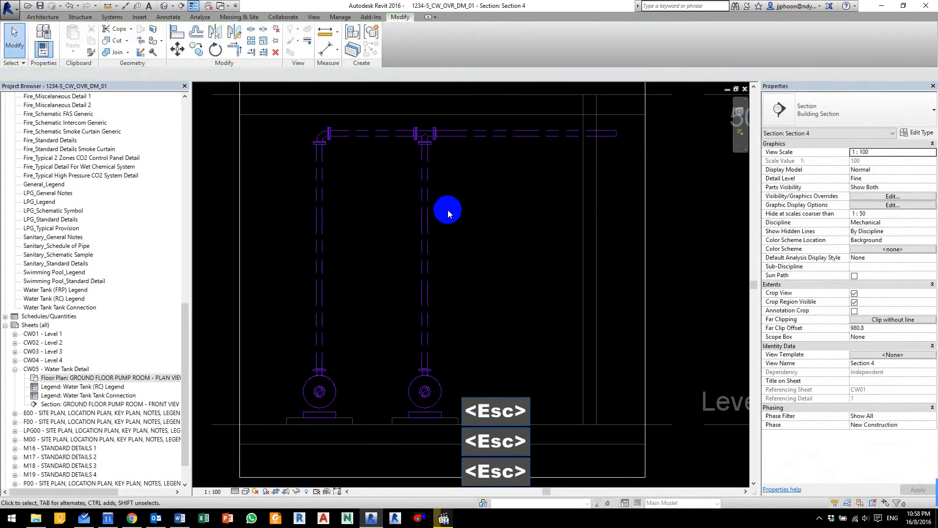
Step: Set the diameter of the entire discharge pipe network above both pumps, up to the equipment, to 100 mm
{"action": "left_click_drag", "start_coordinate": [503, 209], "coordinate": [282, 248]}
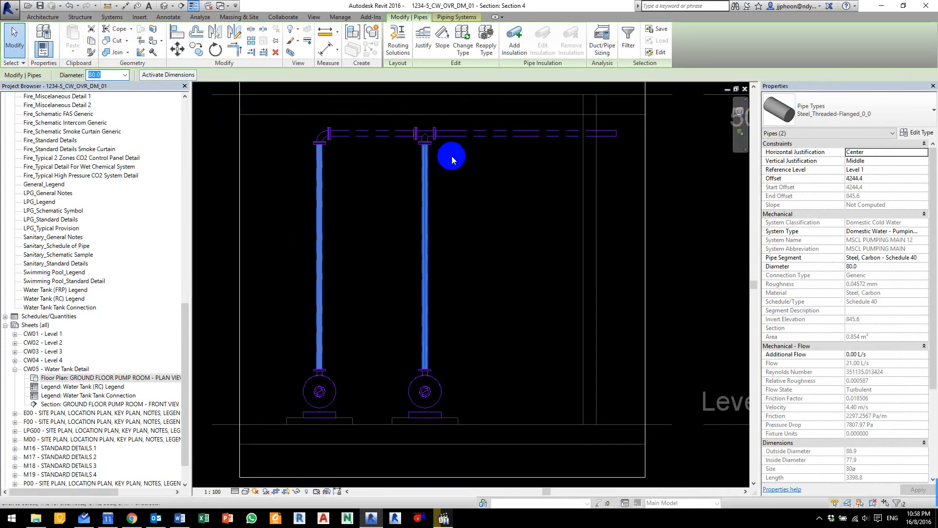
{"action": "left_click", "coordinate": [469, 161]}
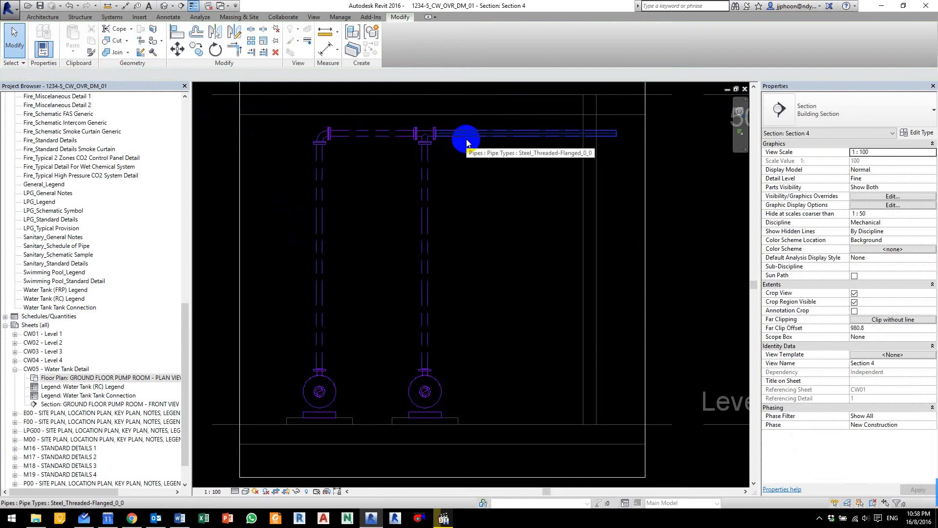
{"action": "key", "text": "Tab"}
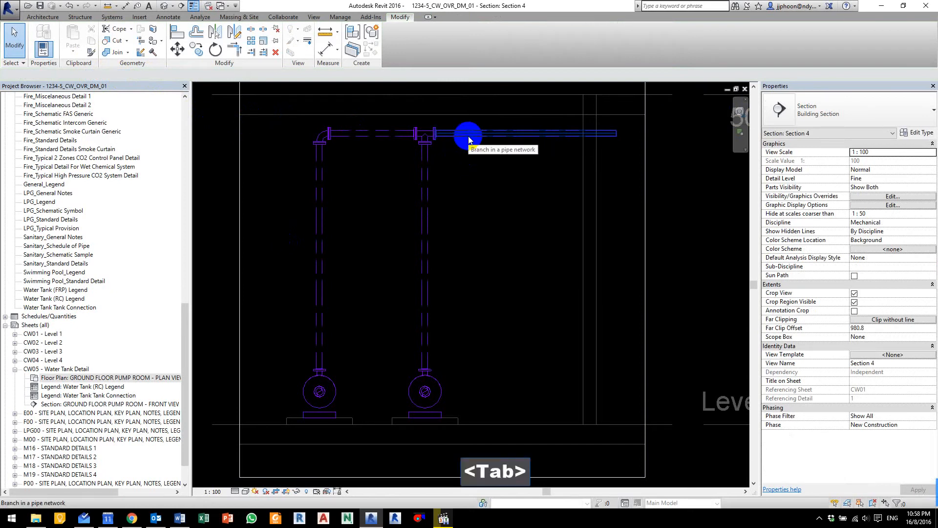
{"action": "key", "text": "Tab"}
{"action": "key", "text": "Tab"}
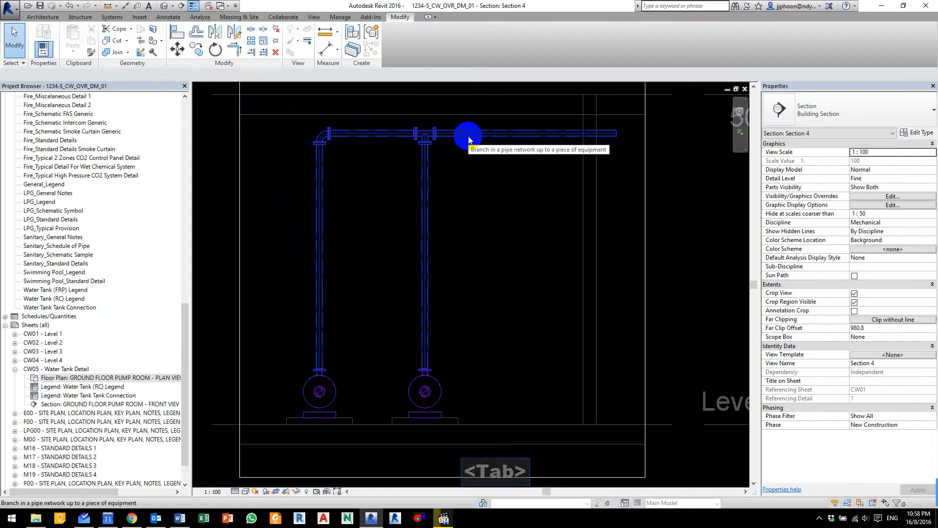
{"action": "left_click", "coordinate": [468, 136]}
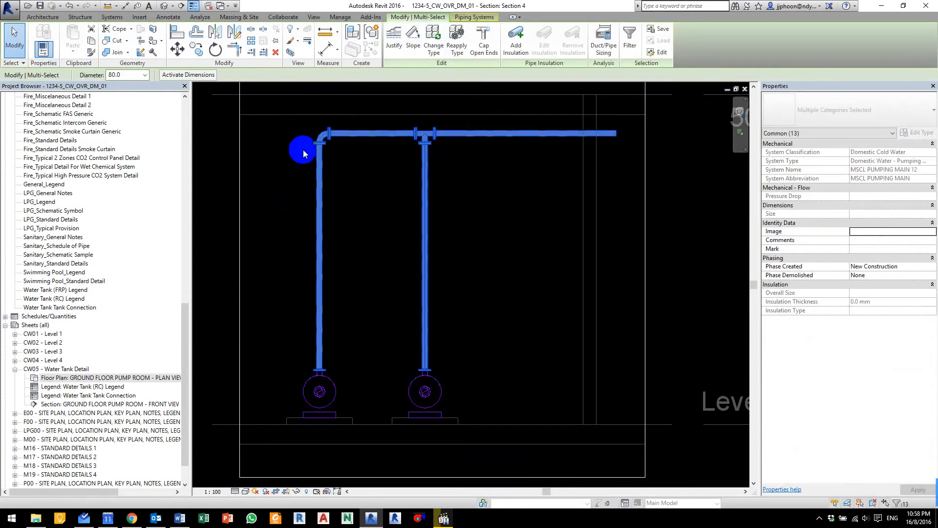
{"action": "left_click", "coordinate": [129, 76]}
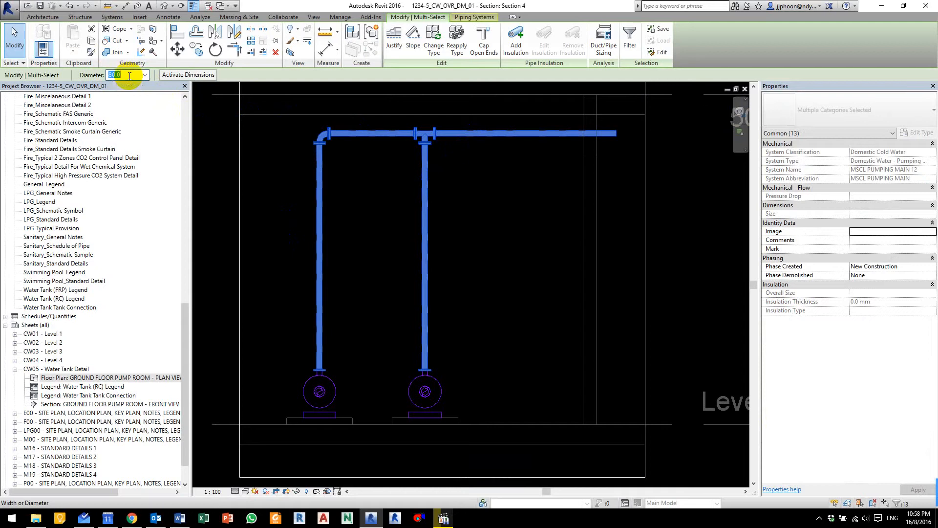
{"action": "type", "text": "100"}
{"action": "key", "text": "Return"}
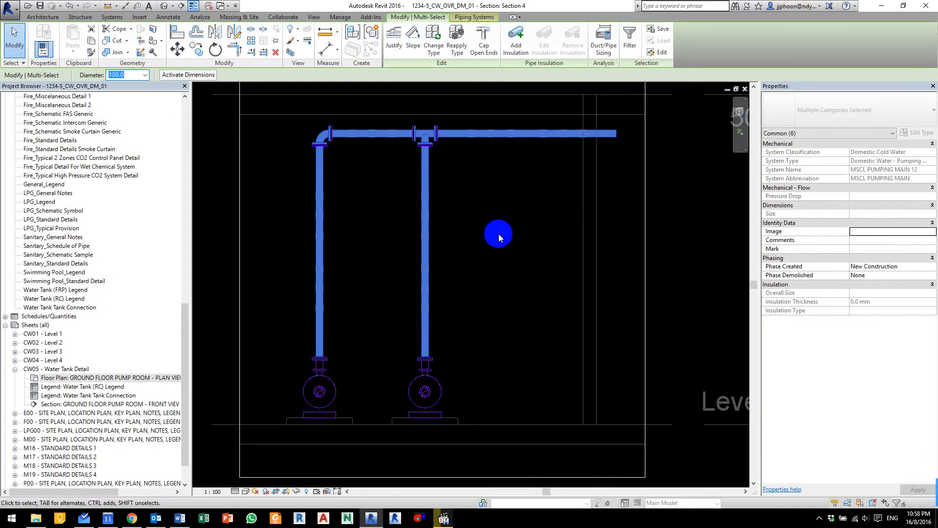
{"action": "left_click", "coordinate": [499, 234]}
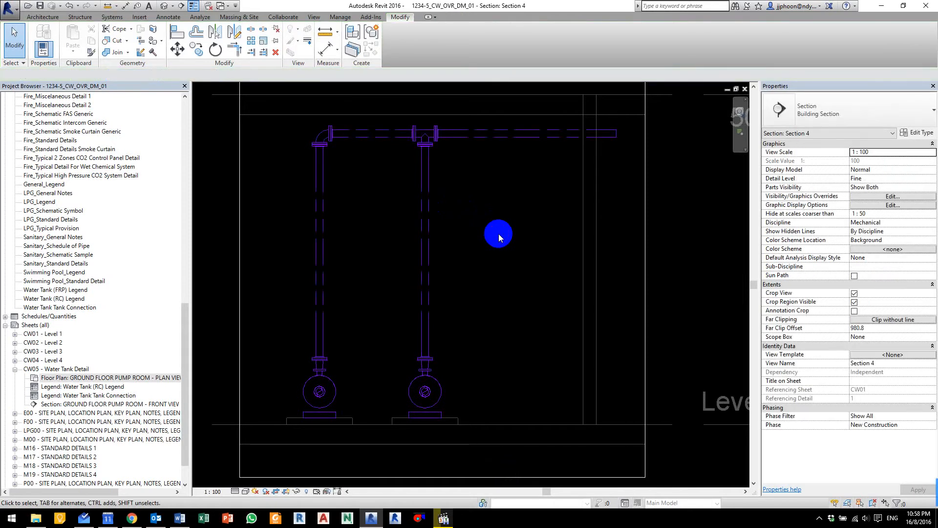
Step: Set the offset of the horizontal discharge pipe beyond the right pump to 3000 mm
{"action": "key", "text": "ctrl+F11"}
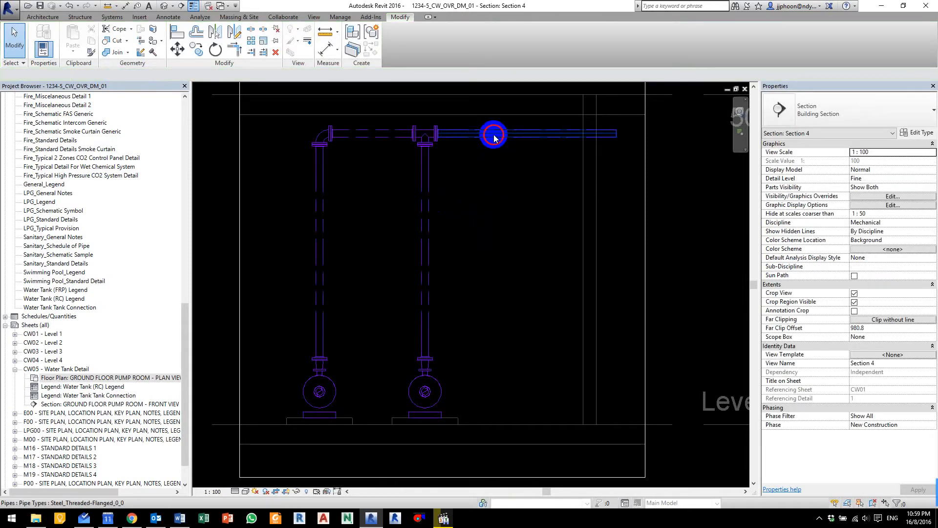
{"action": "left_click", "coordinate": [493, 134]}
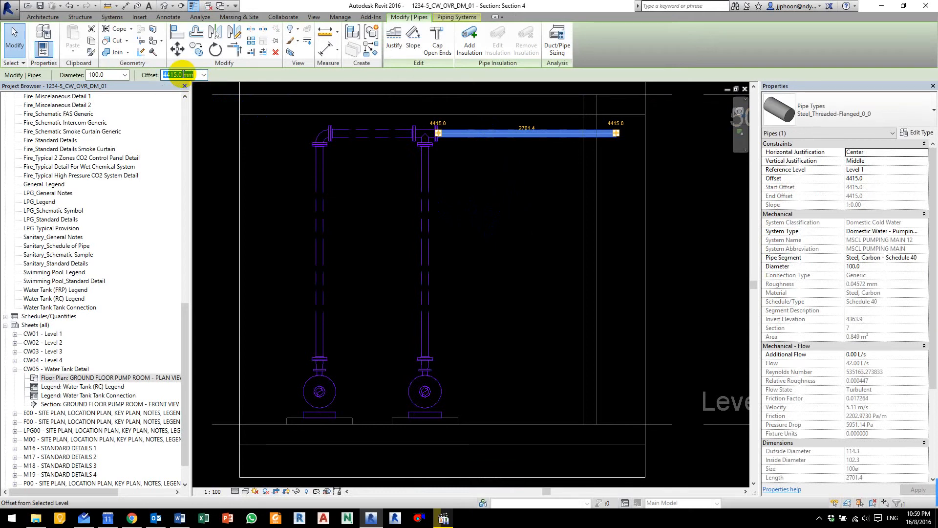
{"action": "type", "text": "3000"}
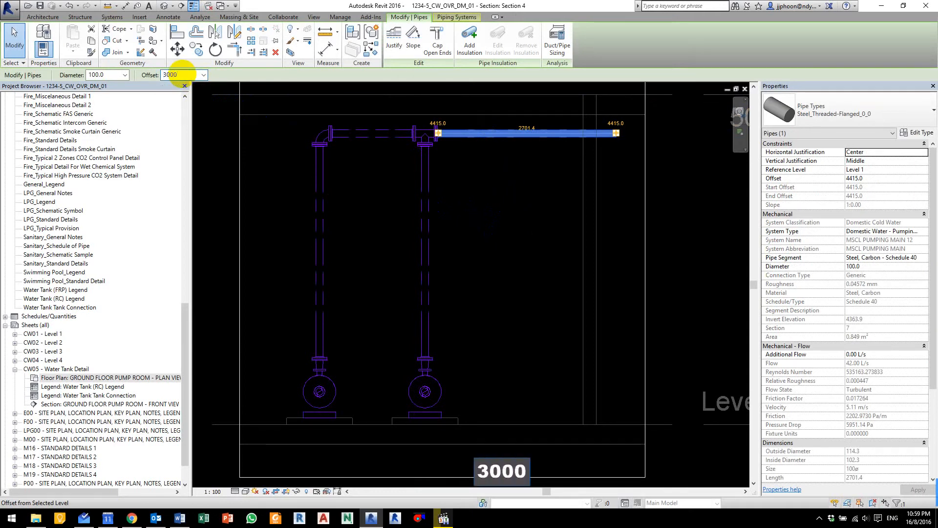
{"action": "key", "text": "Return"}
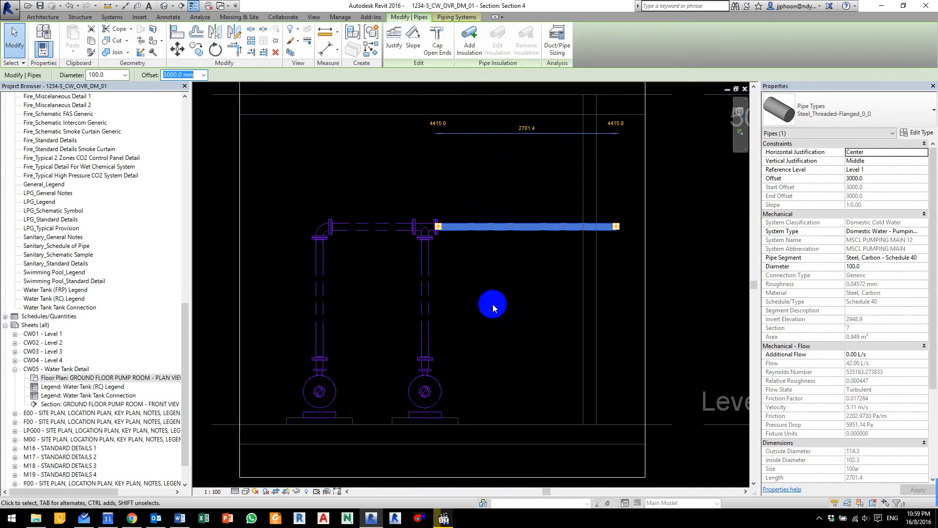
Step: Set the offset of the selected horizontal discharge pipe to 3500 mm and deselect it
{"action": "left_click", "coordinate": [195, 75]}
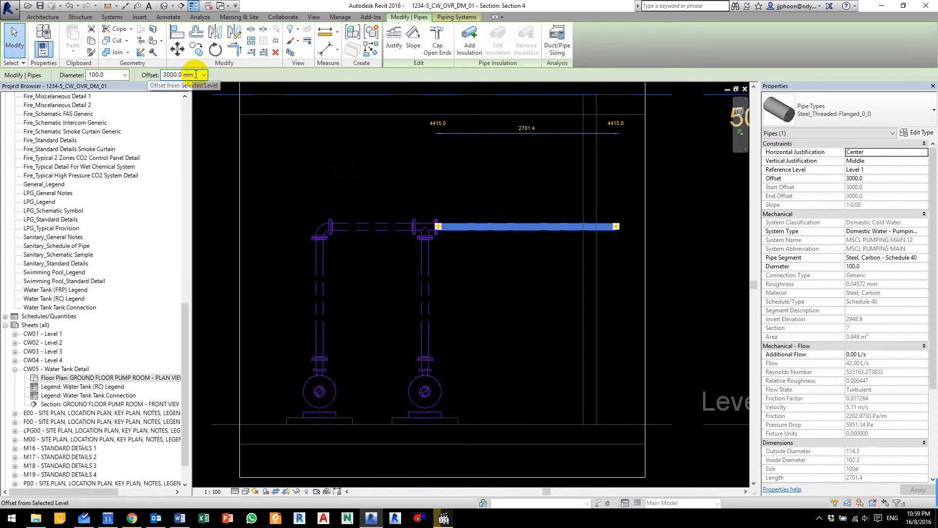
{"action": "left_click_drag", "start_coordinate": [196, 75], "coordinate": [152, 67]}
{"action": "type", "text": "3500"}
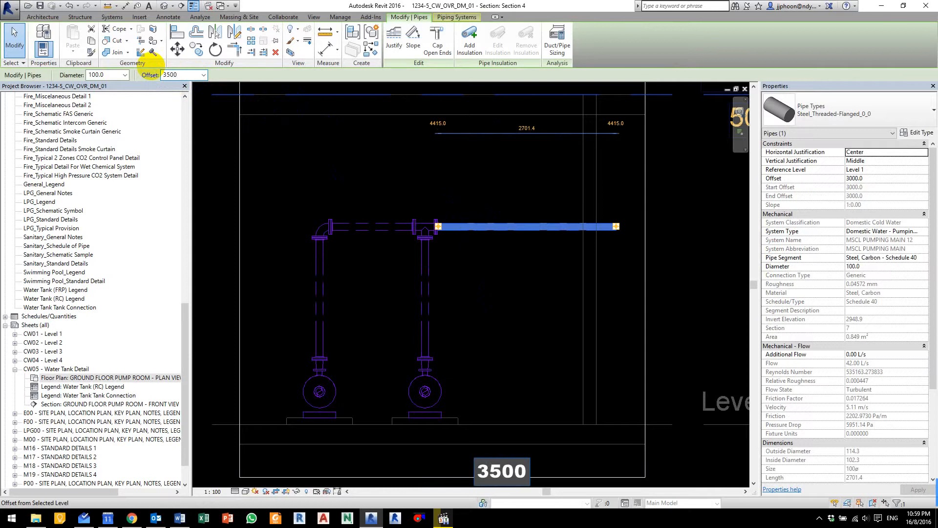
{"action": "key", "text": "Return"}
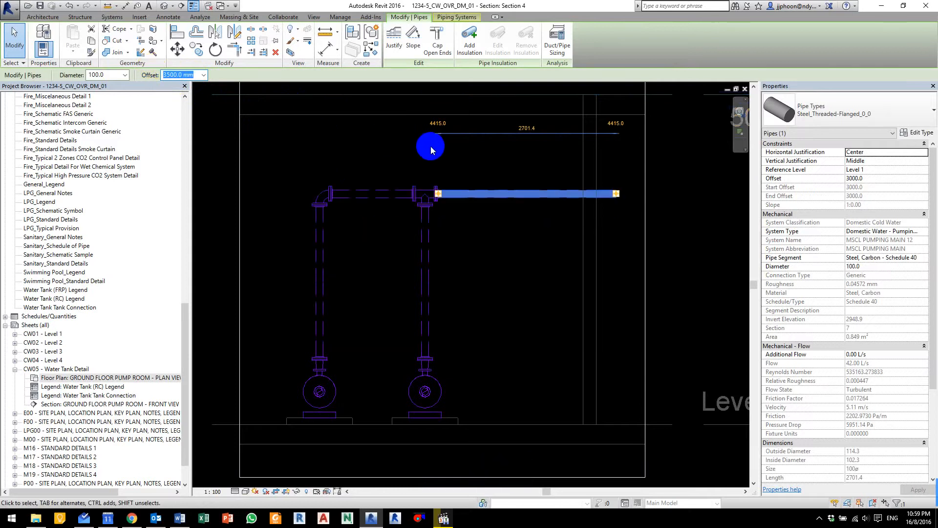
{"action": "left_click", "coordinate": [504, 265]}
{"action": "key", "text": "ctrl+F11"}
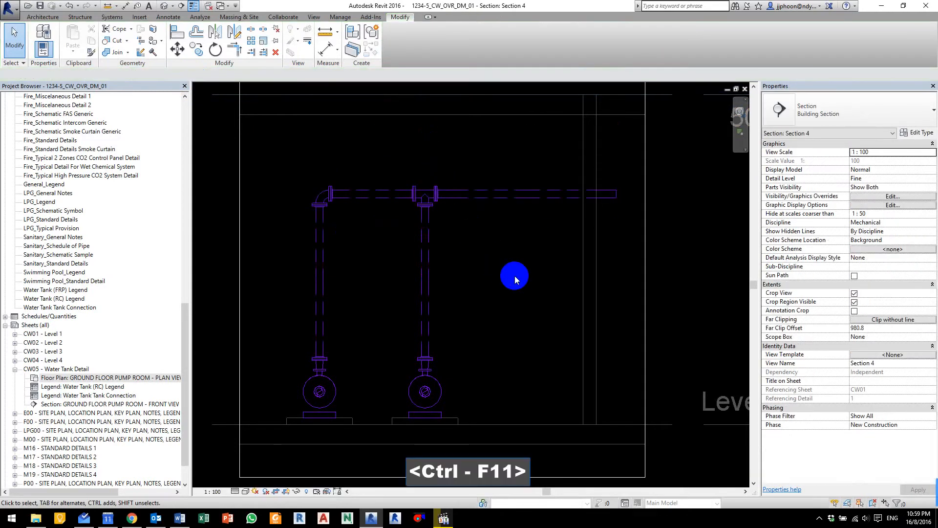
Step: In the ground floor pump room plan view, start placing a pipe accessory of type PPA_Gate Valve_Flanged_Class150_0, 150 mm
{"action": "key", "text": "ctrl+Tab"}
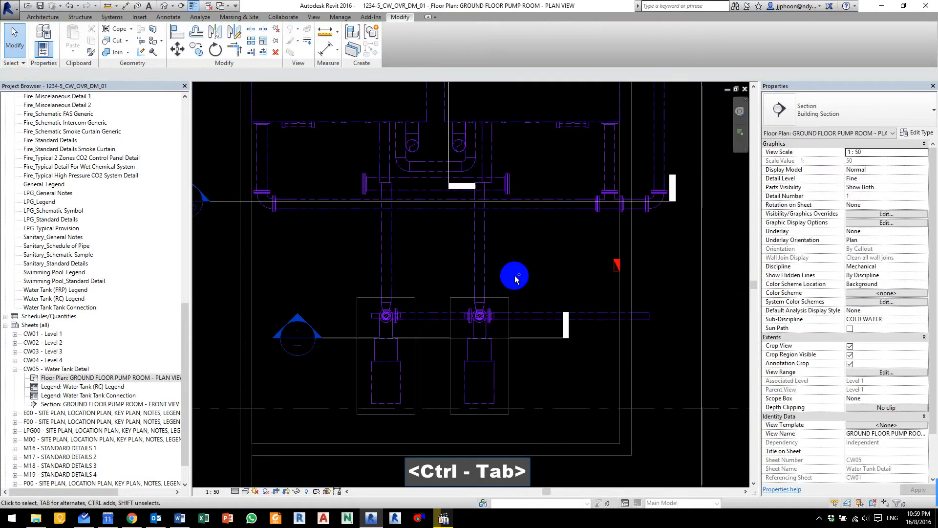
{"action": "scroll", "coordinate": [512, 243], "scroll_direction": "down", "scroll_amount": 3}
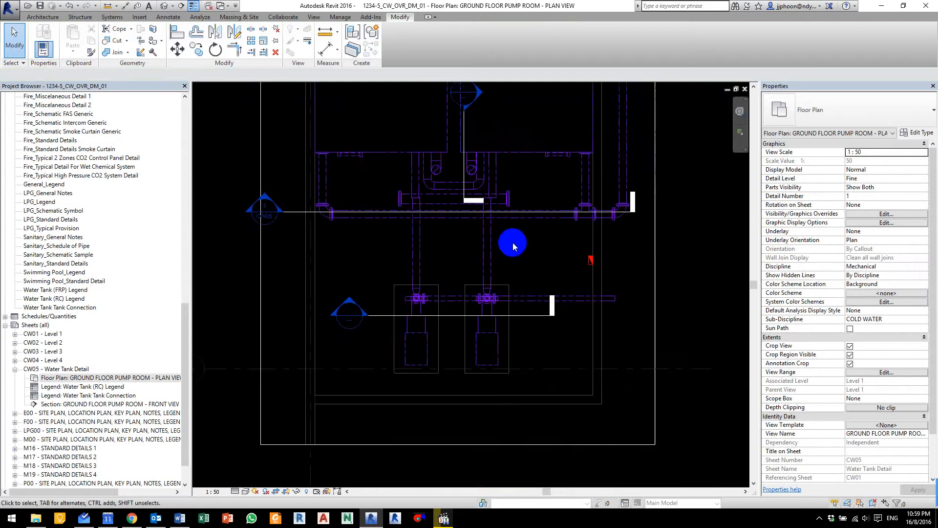
{"action": "middle_click_drag", "start_coordinate": [491, 272], "coordinate": [433, 313]}
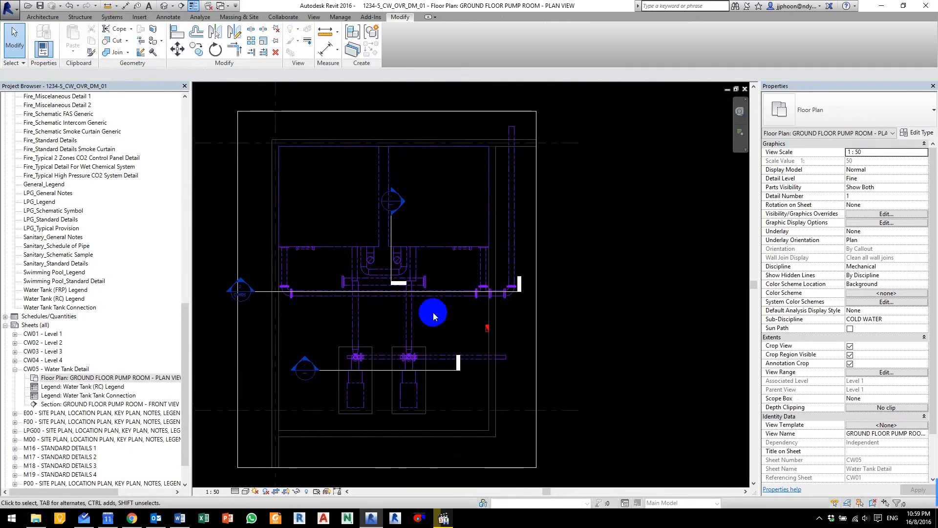
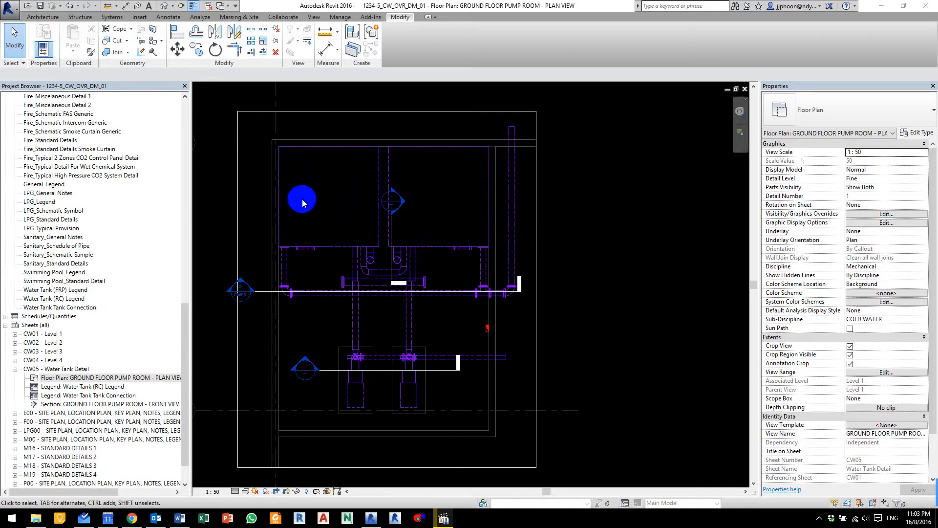
{"action": "left_click", "coordinate": [235, 49]}
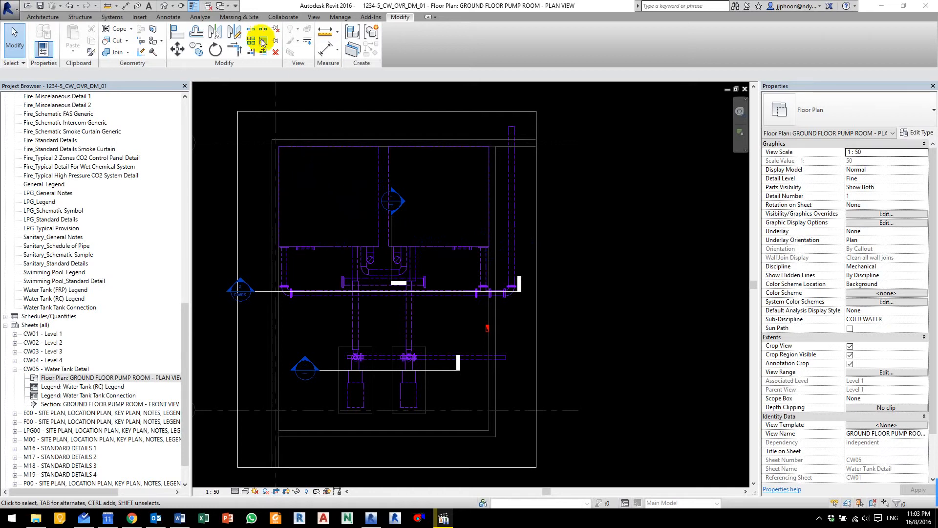
{"action": "left_click", "coordinate": [114, 17]}
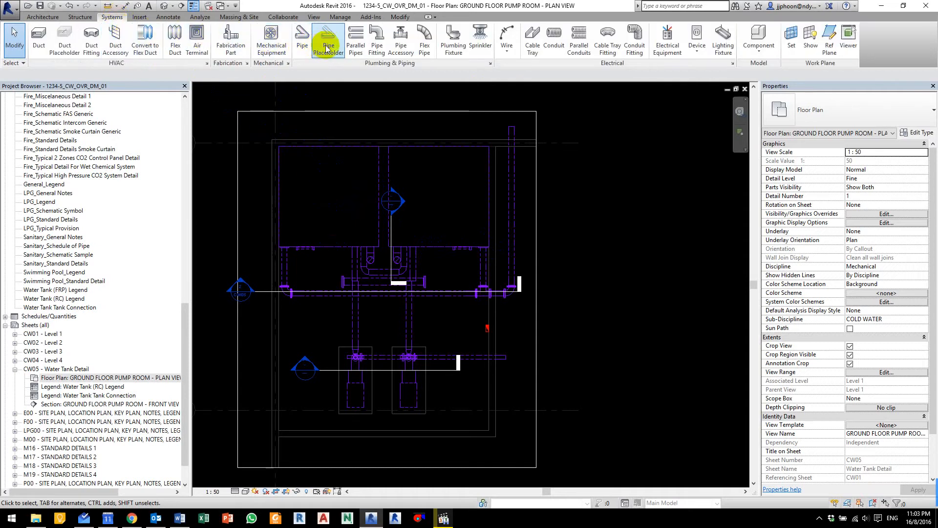
{"action": "left_click", "coordinate": [400, 38]}
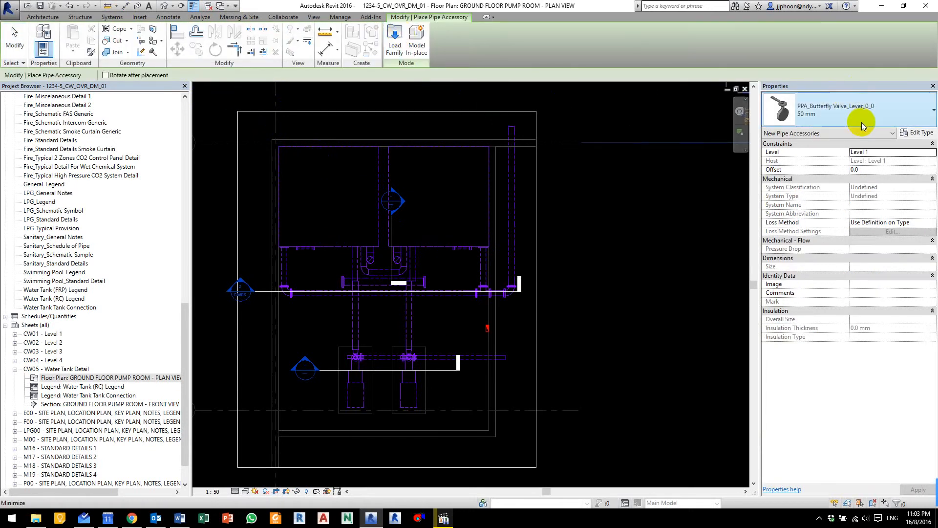
{"action": "left_click", "coordinate": [855, 110]}
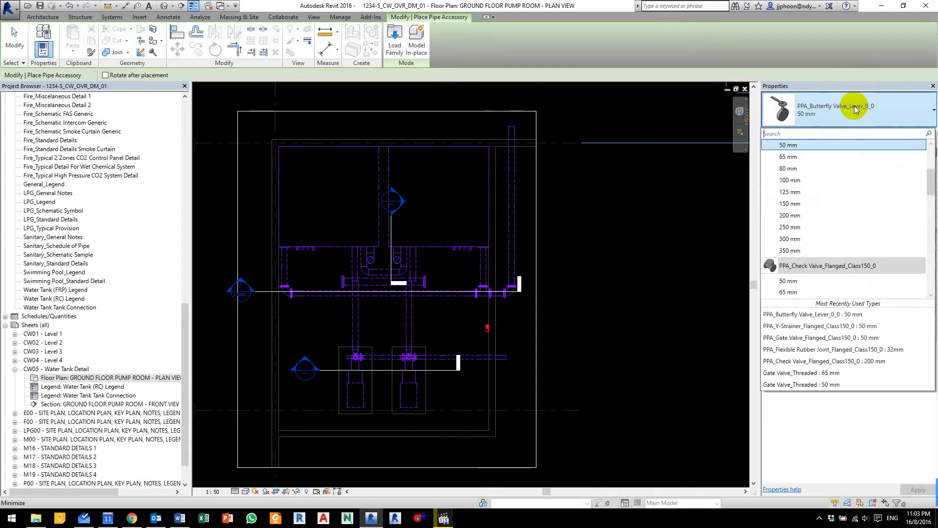
{"action": "left_click", "coordinate": [780, 135]}
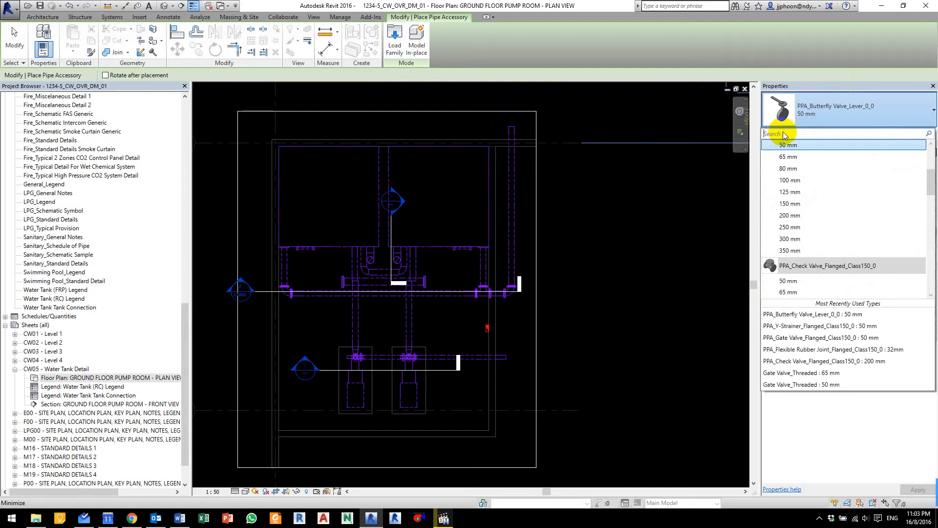
{"action": "type", "text": "GATE"}
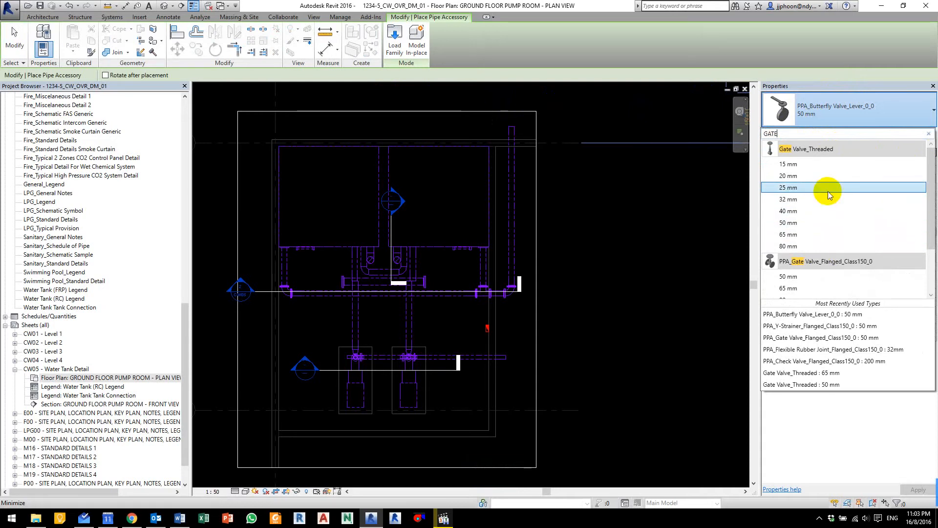
{"action": "scroll", "coordinate": [830, 195], "scroll_direction": "down", "scroll_amount": 2}
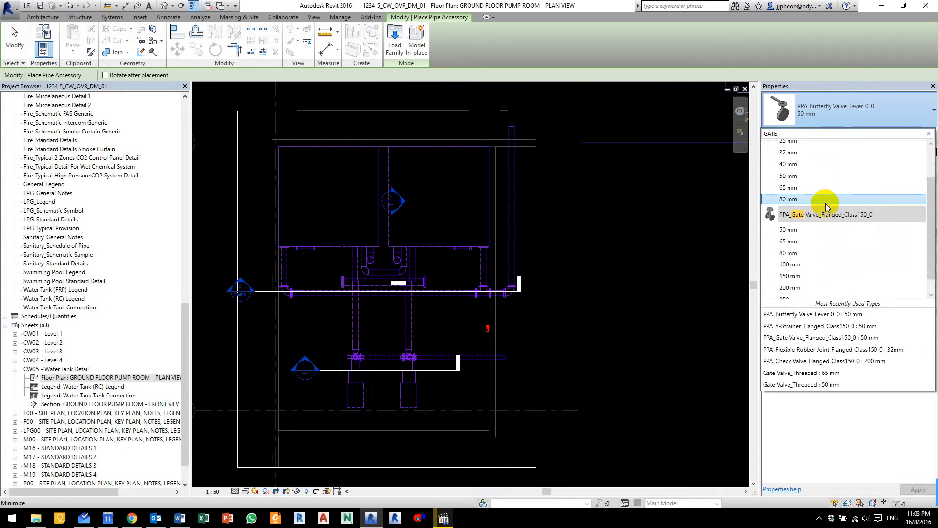
{"action": "mouse_move", "coordinate": [802, 260]}
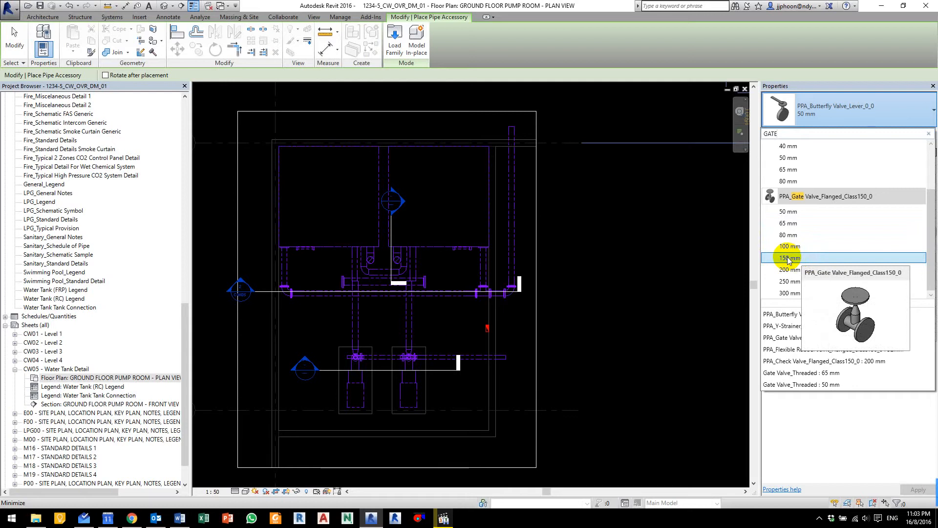
{"action": "left_click", "coordinate": [788, 258]}
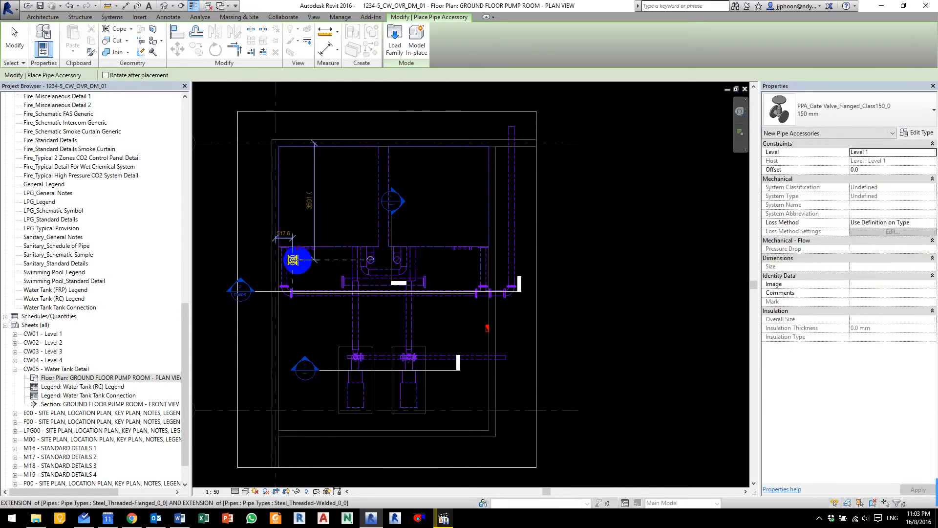
Step: Place a 150 mm flanged gate valve on each tank's outermost pipe, between the tank and the horizontal pipe run
{"action": "scroll", "coordinate": [293, 260], "scroll_direction": "up", "scroll_amount": 5}
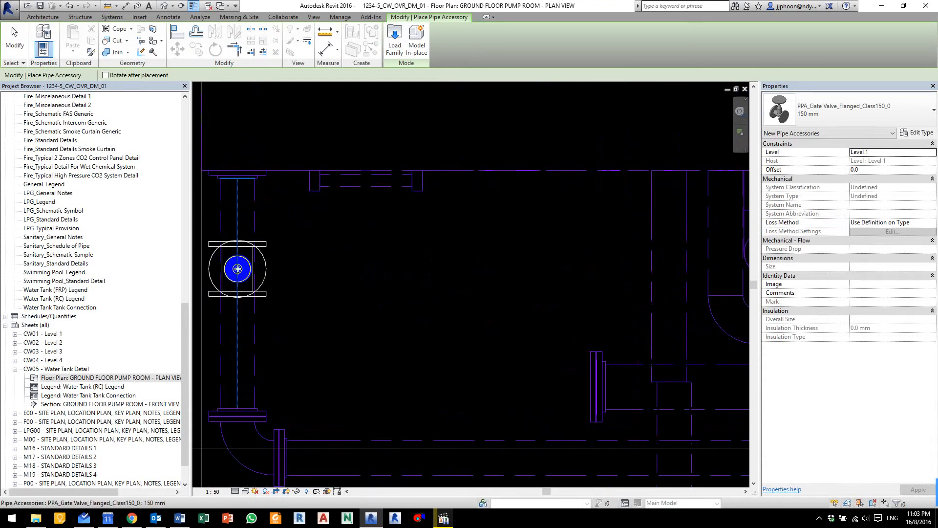
{"action": "left_click", "coordinate": [238, 269]}
{"action": "scroll", "coordinate": [237, 269], "scroll_direction": "down", "scroll_amount": 3}
{"action": "middle_click_drag", "start_coordinate": [640, 271], "coordinate": [520, 270]}
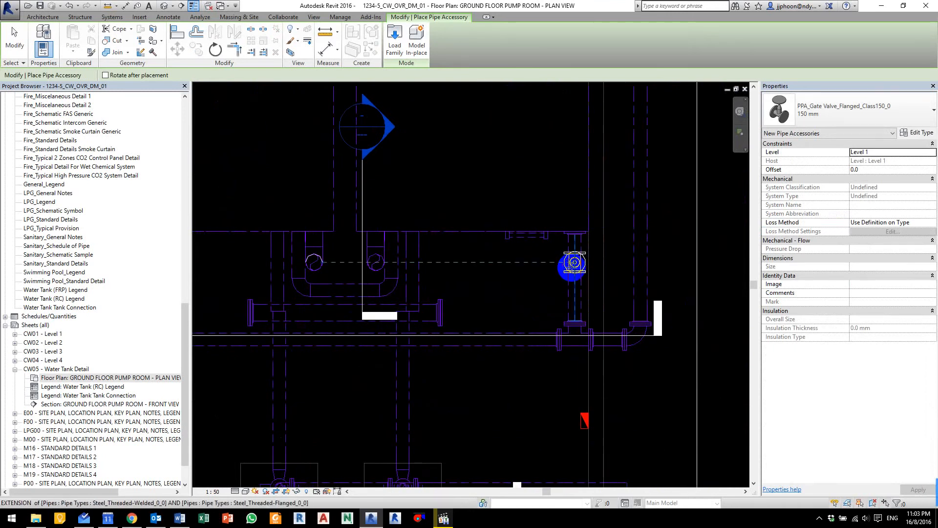
{"action": "left_click", "coordinate": [573, 263]}
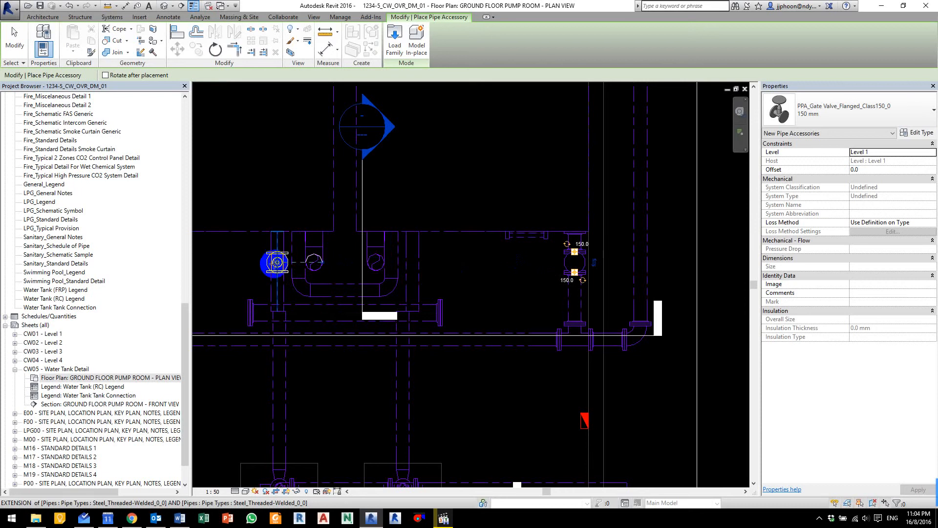
Step: Place 150 mm flanged gate valves on both pipes feeding the suction header and at the midpoint of the U-shaped pipe linking the tanks
{"action": "left_click", "coordinate": [277, 262]}
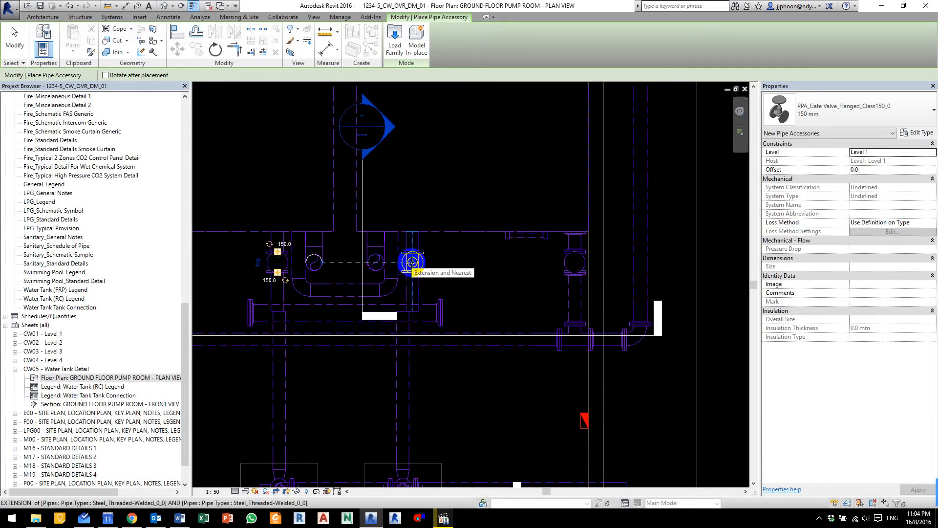
{"action": "left_click", "coordinate": [412, 263]}
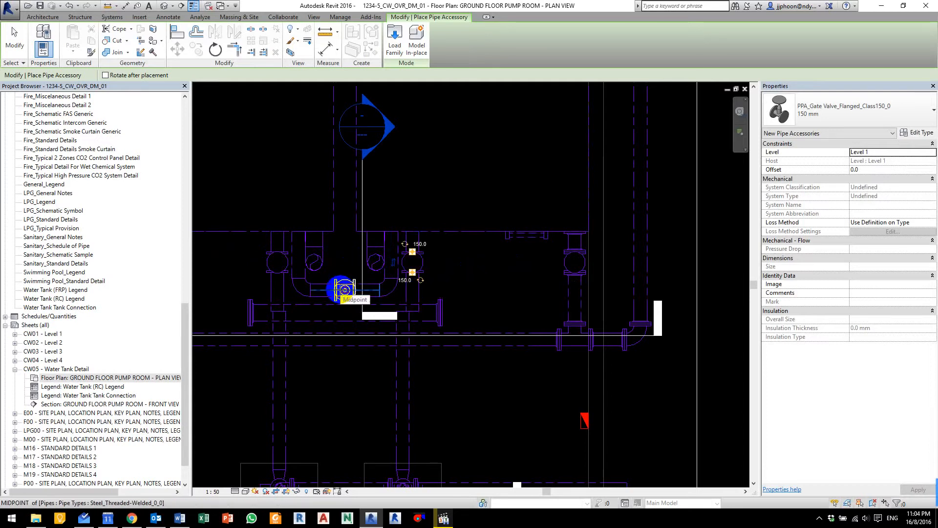
{"action": "left_click", "coordinate": [345, 290]}
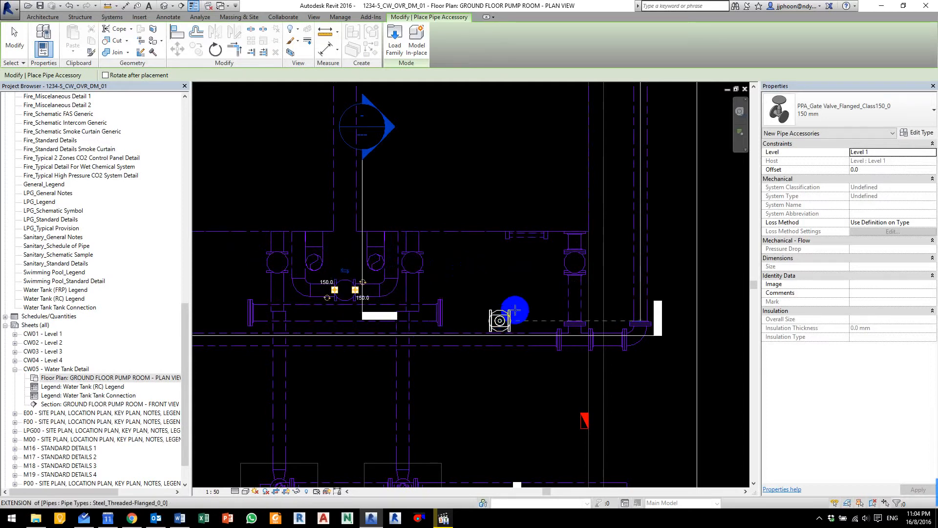
{"action": "middle_click_drag", "start_coordinate": [488, 297], "coordinate": [531, 337]}
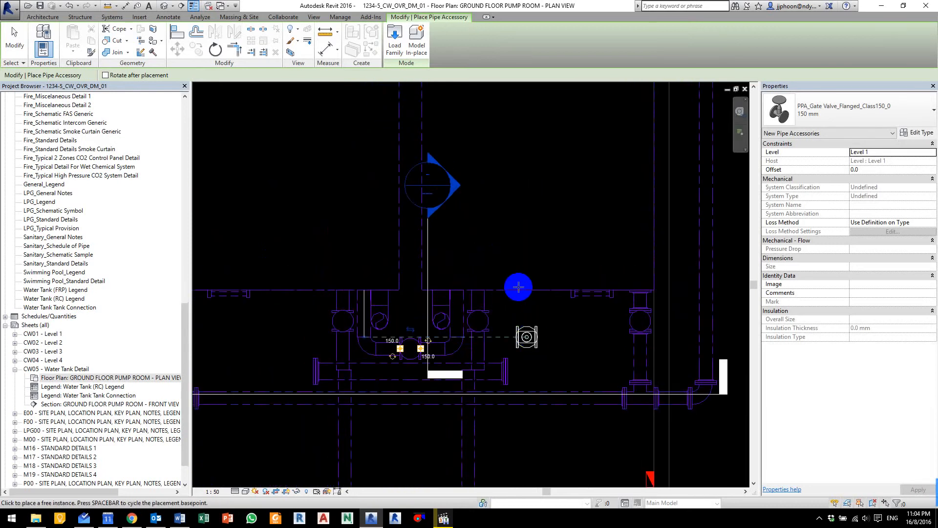
{"action": "key", "text": "Escape"}
{"action": "key", "text": "Escape"}
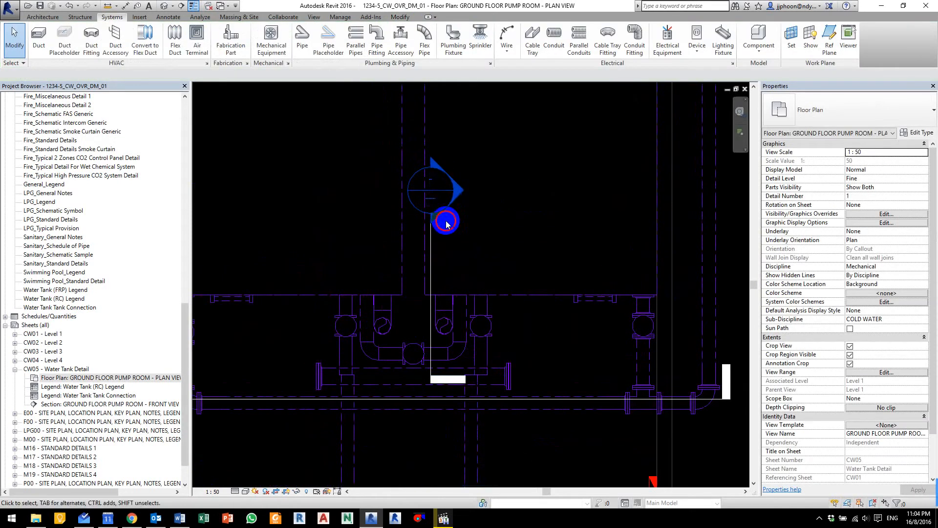
Step: Open Section 3 and place a 150 mm PPA_Gate Valve_Flanged_Class150_0 at the midpoint of the lowest horizontal pipe
{"action": "key", "text": "Escape"}
{"action": "double_click", "coordinate": [440, 191]}
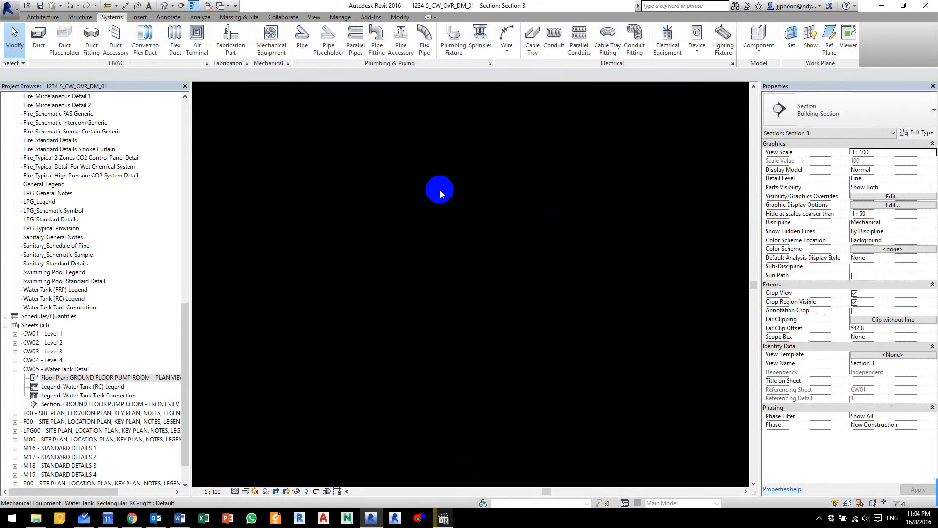
{"action": "mouse_move", "coordinate": [465, 351]}
{"action": "middle_mouse_down"}
{"action": "mouse_move", "coordinate": [430, 400]}
{"action": "mouse_move", "coordinate": [465, 306]}
{"action": "middle_mouse_up"}
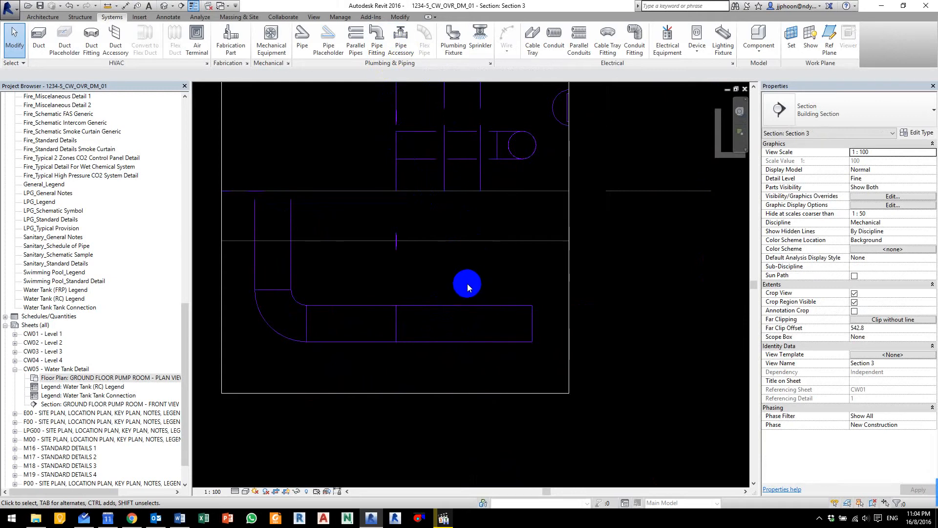
{"action": "key", "text": "p"}
{"action": "key", "text": "a"}
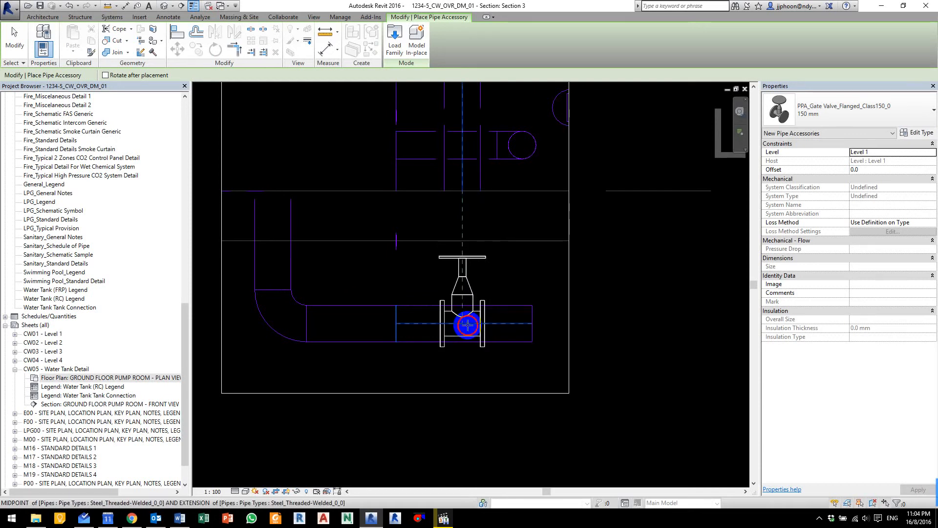
{"action": "left_click", "coordinate": [522, 287]}
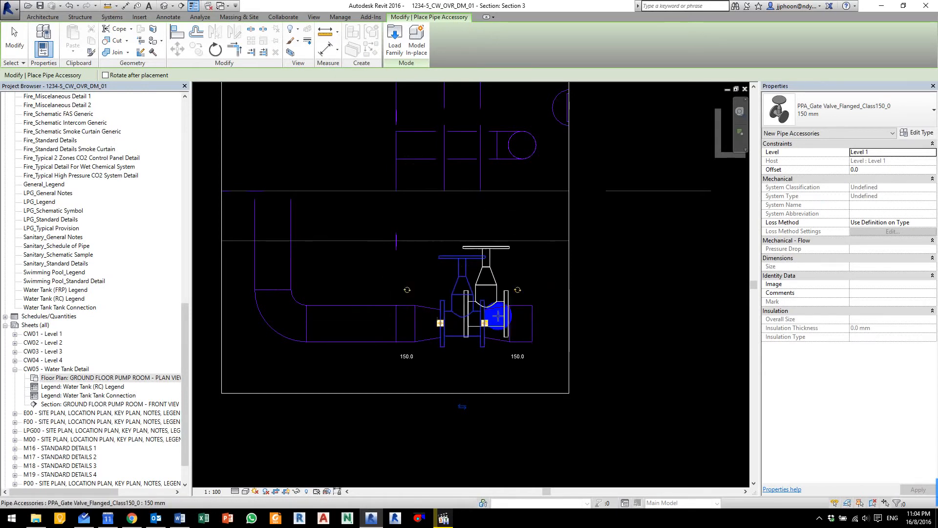
{"action": "key", "text": "Escape"}
{"action": "key", "text": "Escape"}
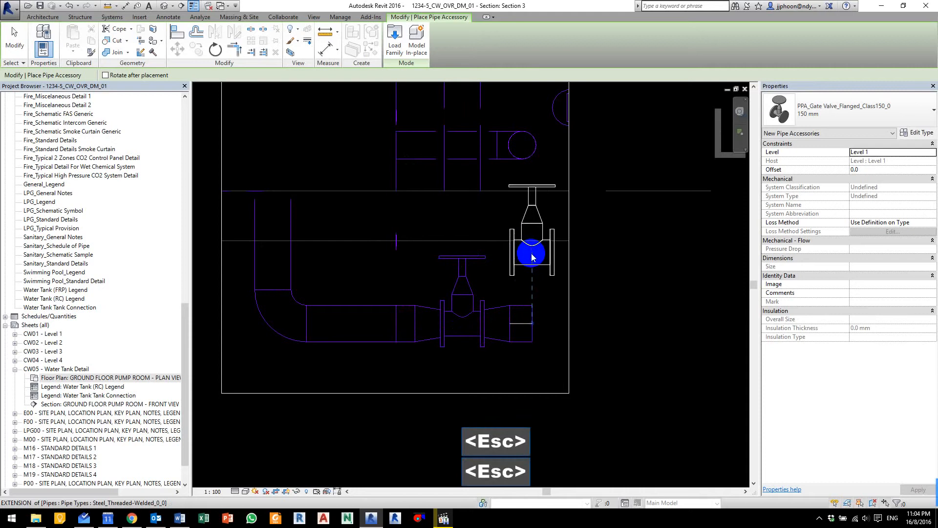
Step: Change the gate valve on the lowest horizontal pipe in Section 3 to the 200 mm PPA_Gate Valve_Flanged_Class150_0 type
{"action": "left_click", "coordinate": [471, 275]}
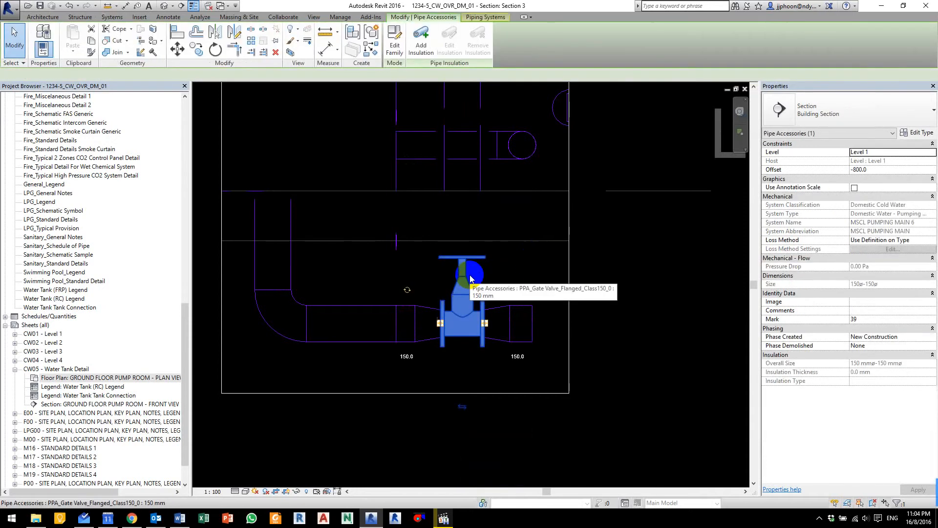
{"action": "left_click", "coordinate": [867, 117]}
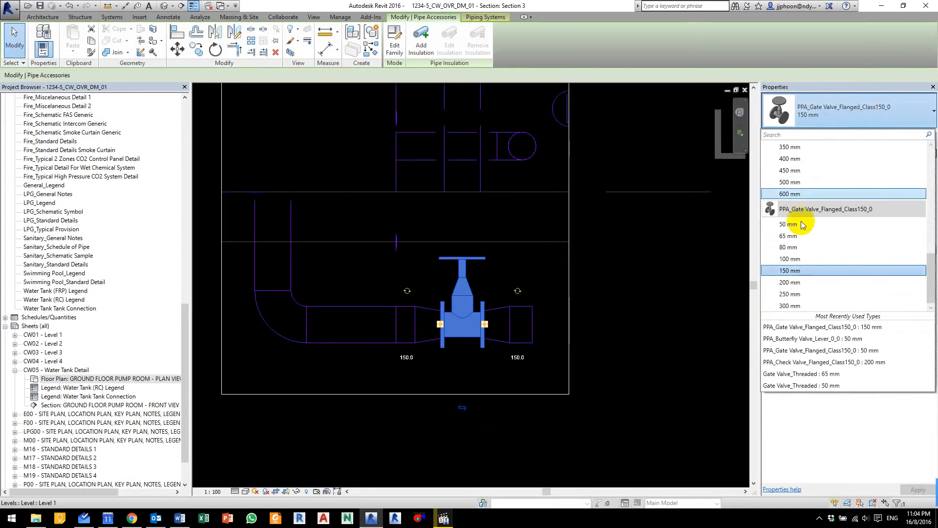
{"action": "left_click", "coordinate": [787, 271]}
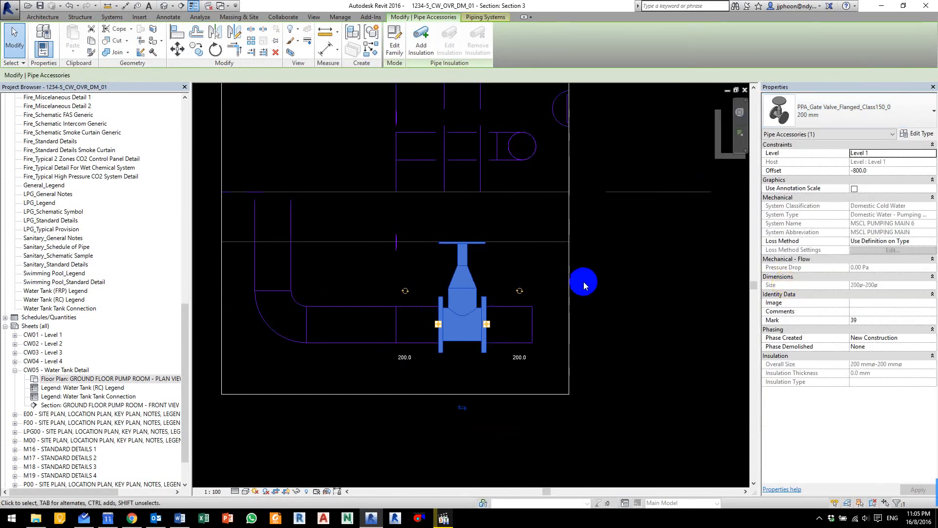
{"action": "left_click", "coordinate": [636, 265]}
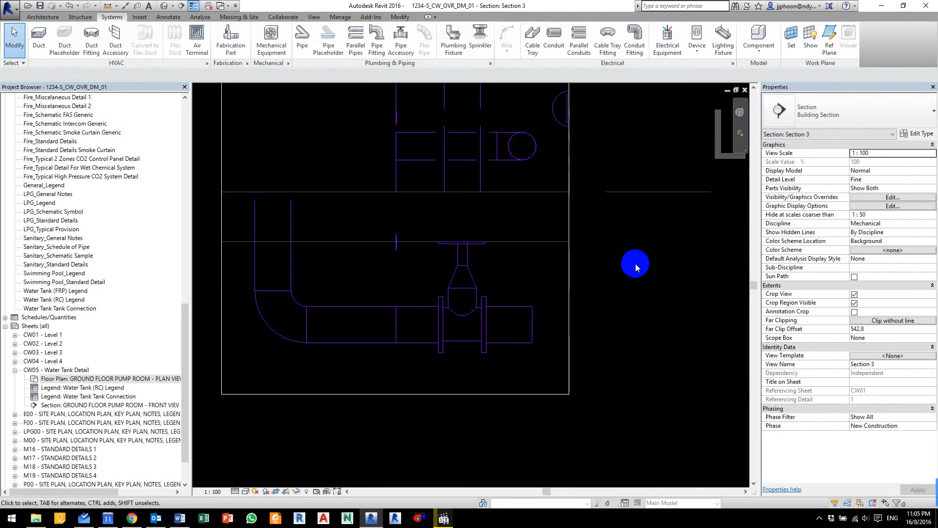
{"action": "key", "text": "Escape"}
Step: In the pump room plan view, move the Section 3 line across to the other tank's U-pipe leg and reopen Section 3
{"action": "key", "text": "ctrl+Tab"}
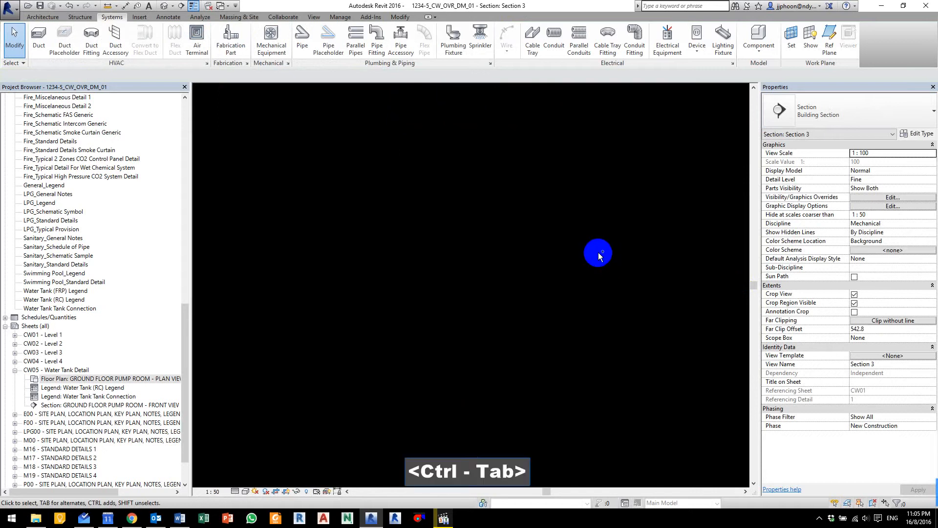
{"action": "key", "text": "ctrl+Tab"}
{"action": "left_click", "coordinate": [370, 255]}
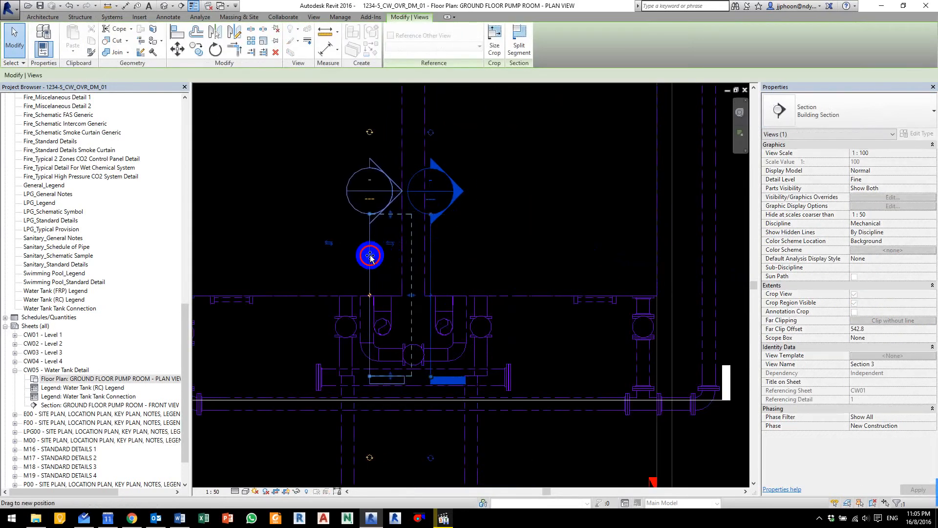
{"action": "key", "text": "Escape"}
{"action": "key", "text": "Escape"}
{"action": "double_click", "coordinate": [384, 195]}
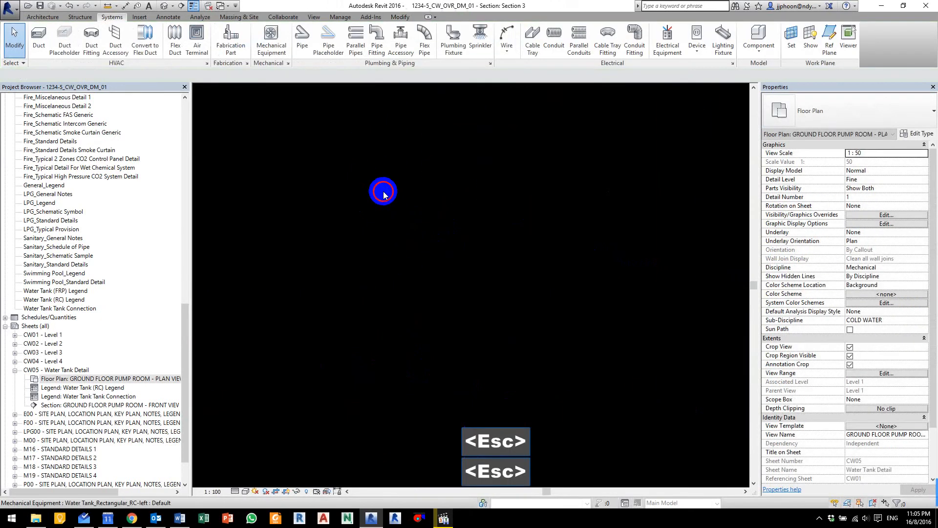
Step: Place a PPA_Gate Valve_Flanged_Class150_0 on this leg's lowest horizontal pipe and change its type to 200 mm
{"action": "key", "text": "p"}
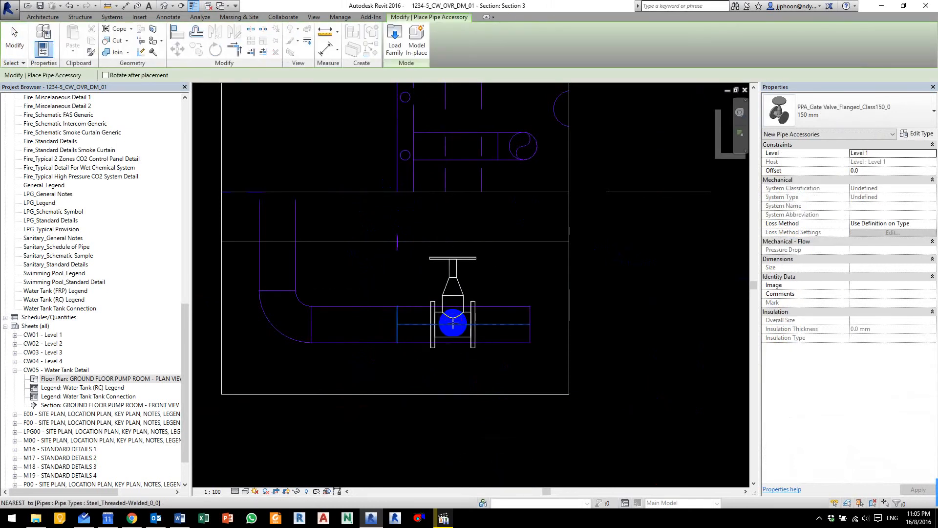
{"action": "left_click", "coordinate": [453, 323]}
{"action": "key", "text": "Escape"}
{"action": "key", "text": "Escape"}
{"action": "left_click", "coordinate": [450, 274]}
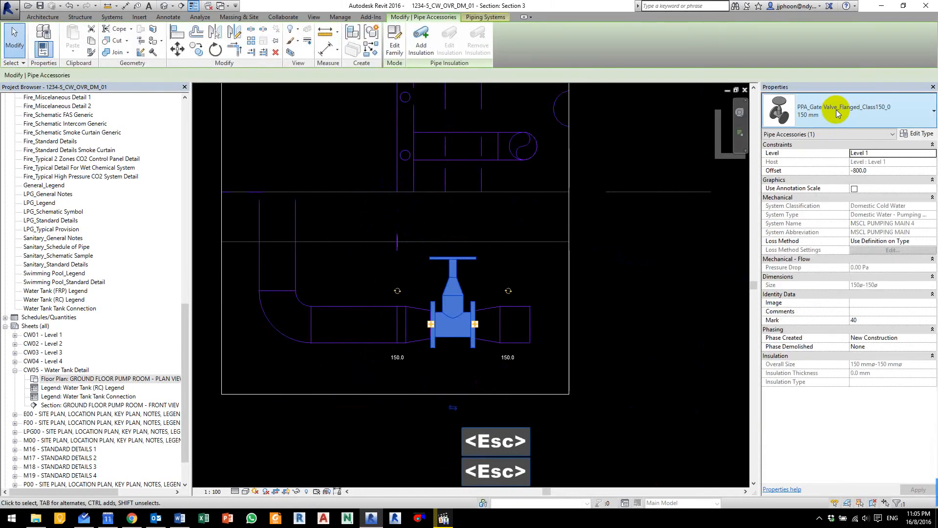
{"action": "left_click", "coordinate": [839, 113]}
{"action": "left_click", "coordinate": [854, 268]}
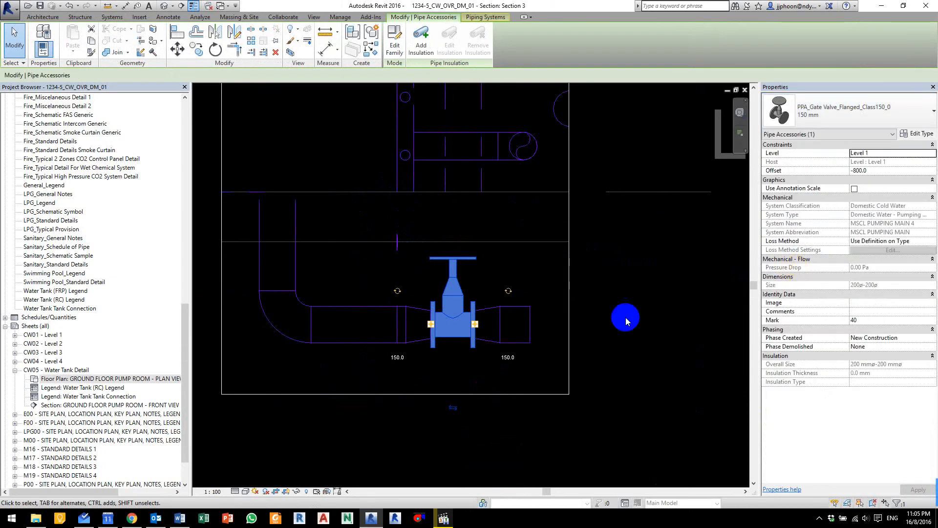
{"action": "key", "text": "Escape"}
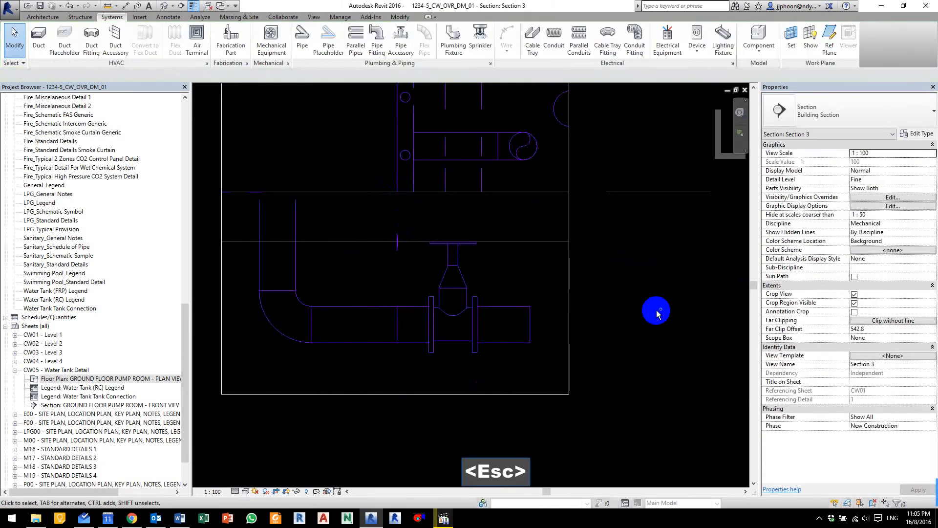
Step: In the pump room plan view, place a 150 mm PPA_Butterfly Valve_Lever_0_0 on each pump's suction pipe, just past the horizontal pipe run
{"action": "key", "text": "ctrl+Tab"}
{"action": "middle_click_drag", "start_coordinate": [532, 302], "coordinate": [536, 169]}
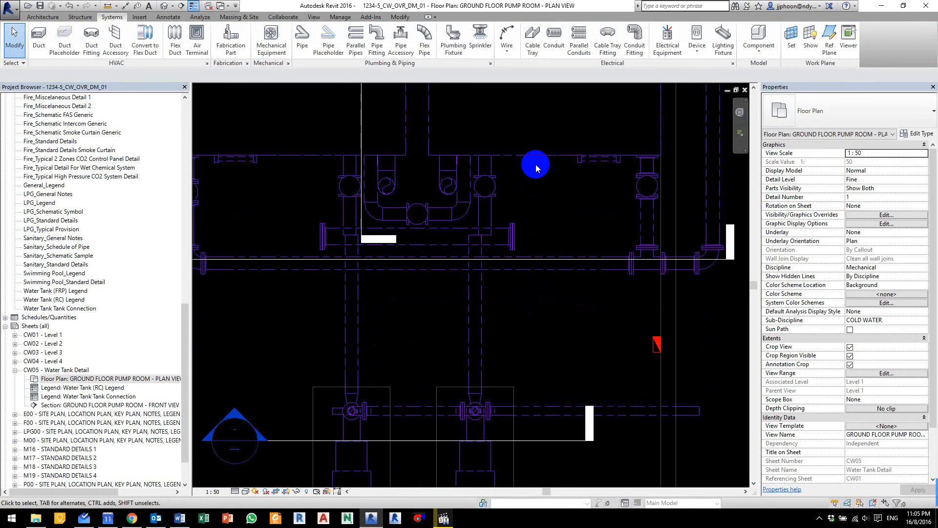
{"action": "middle_click_drag", "start_coordinate": [376, 363], "coordinate": [376, 288]}
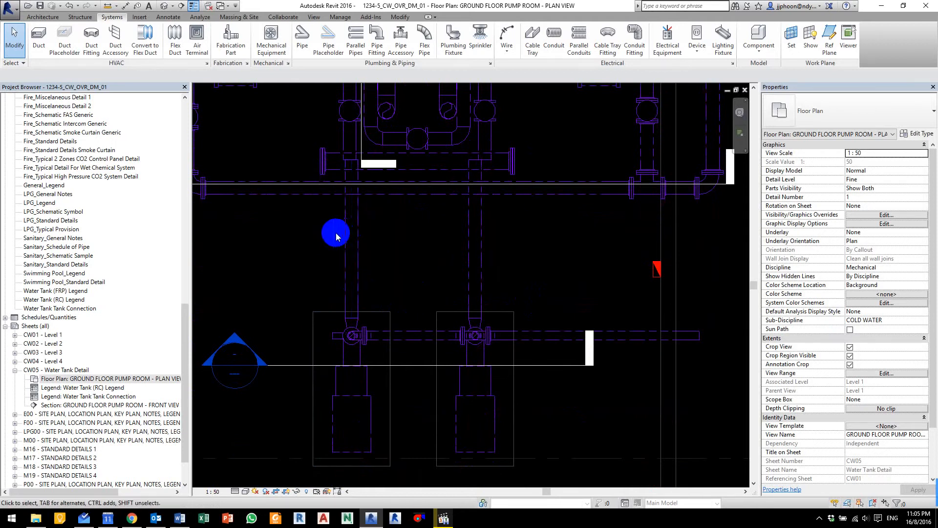
{"action": "key", "text": "a"}
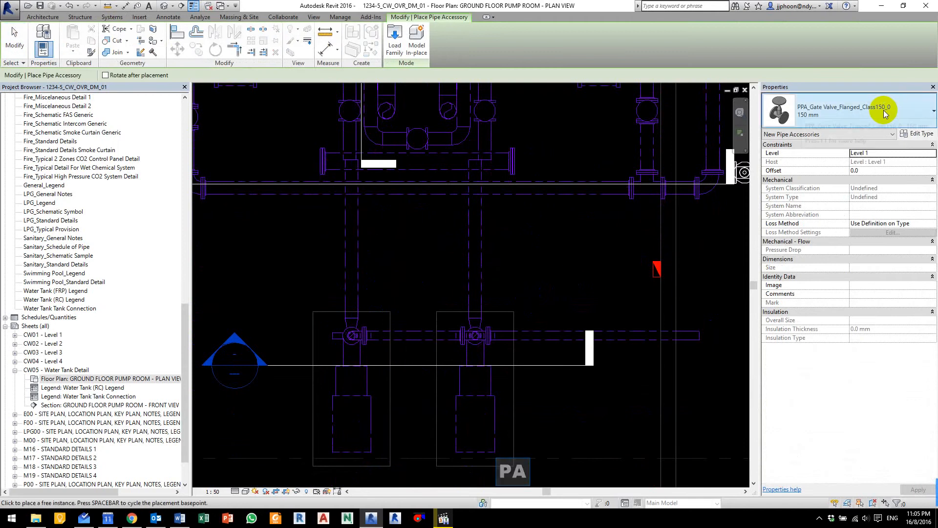
{"action": "left_click", "coordinate": [885, 113]}
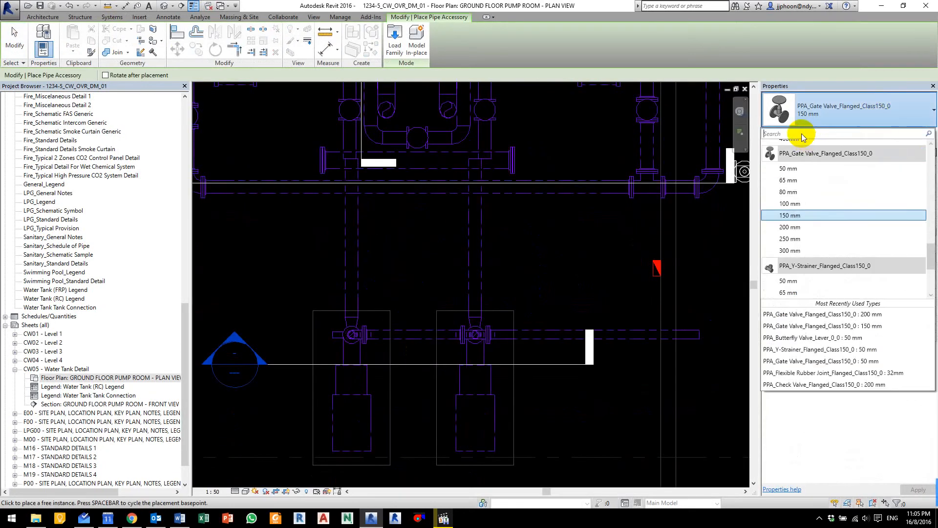
{"action": "type", "text": "LEVER"}
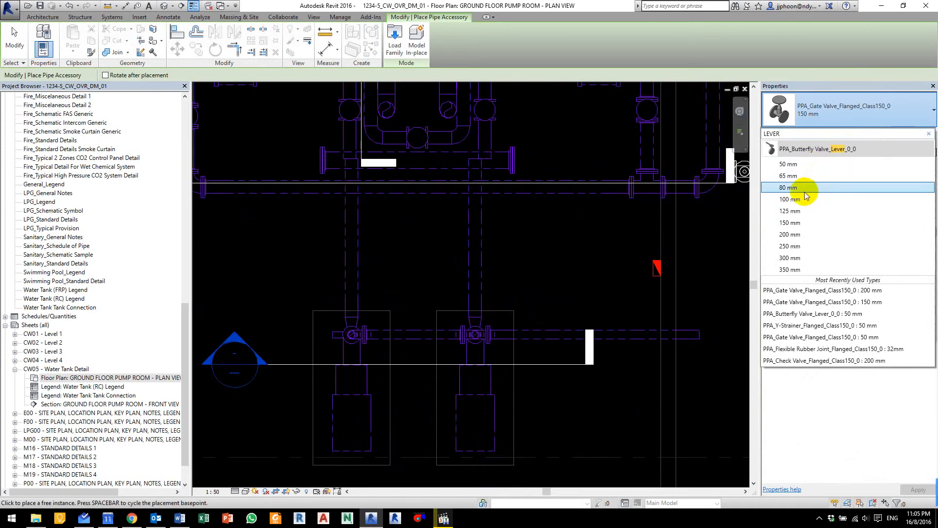
{"action": "left_click", "coordinate": [790, 223]}
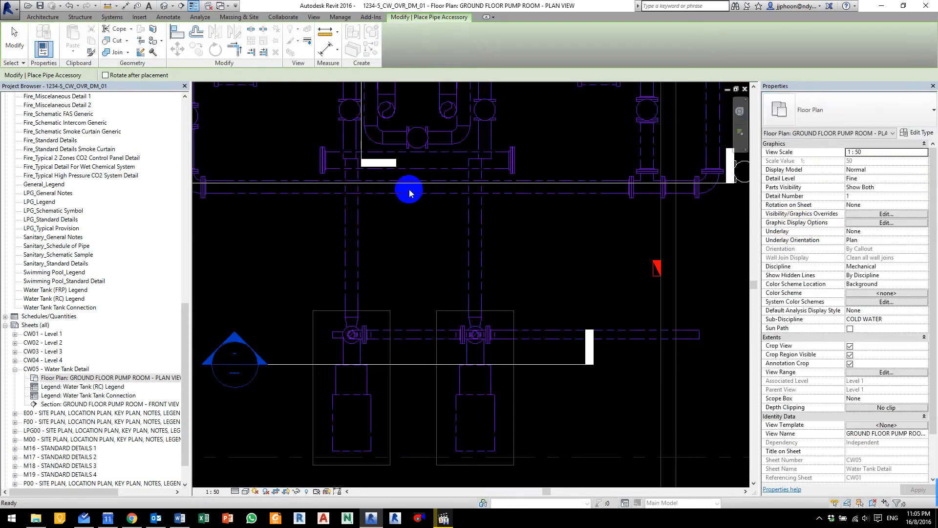
{"action": "scroll", "coordinate": [350, 203], "scroll_direction": "up", "scroll_amount": 4}
{"action": "left_click", "coordinate": [352, 210]}
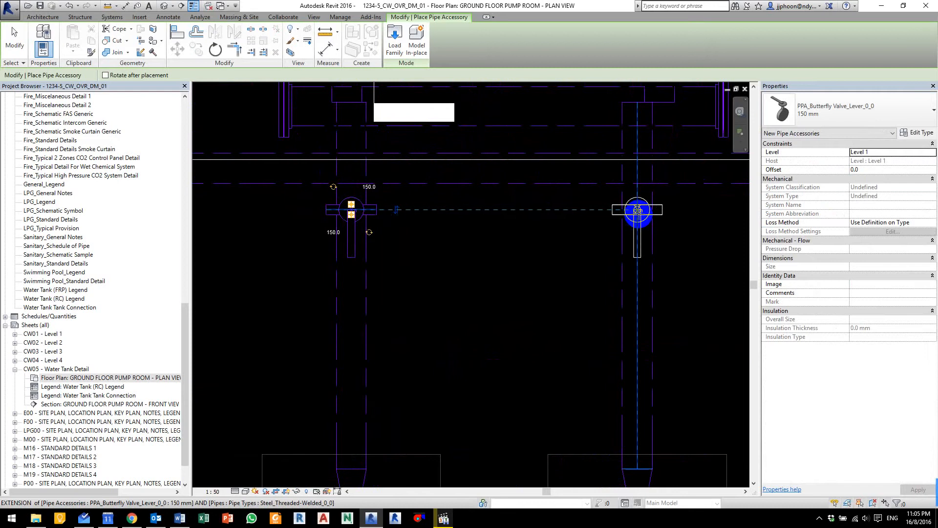
{"action": "left_click", "coordinate": [692, 225]}
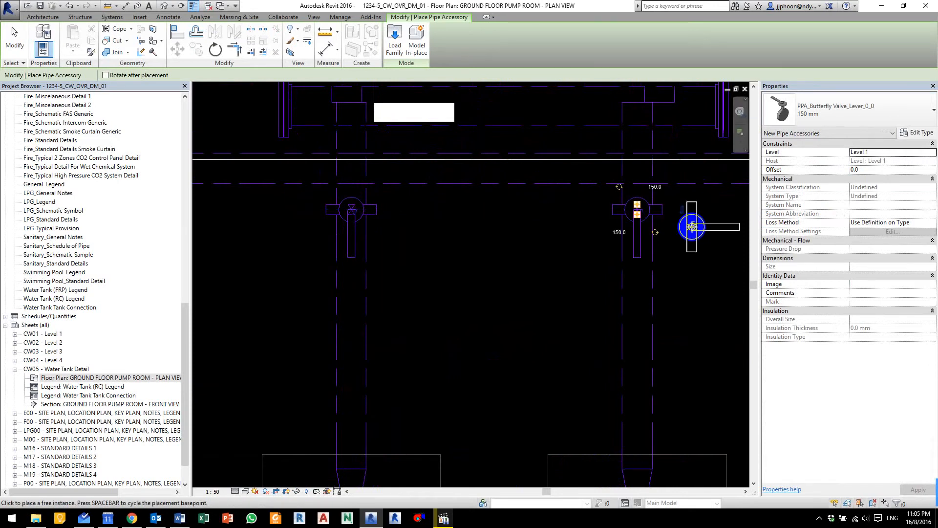
{"action": "scroll", "coordinate": [555, 257], "scroll_direction": "down", "scroll_amount": 4}
{"action": "key", "text": "Escape"}
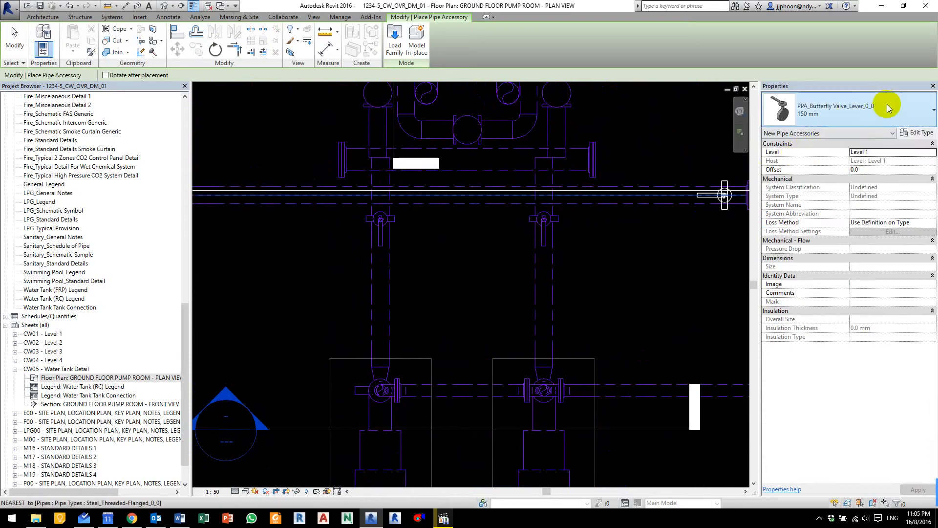
Step: Place a 150 mm PPA_Y-Strainer_Flanged_Class150_0 on each pump's suction pipe, between the butterfly valve and the pump
{"action": "left_click", "coordinate": [832, 107]}
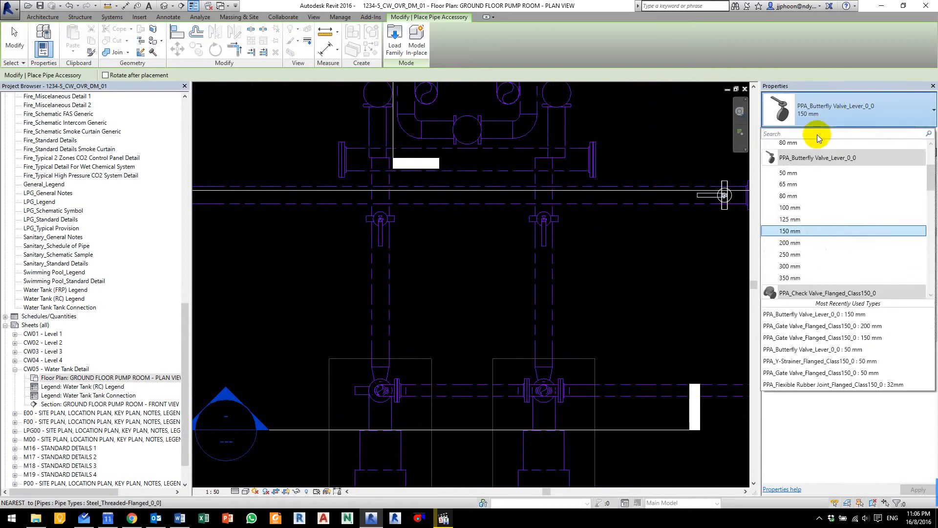
{"action": "type", "text": "STRAINER"}
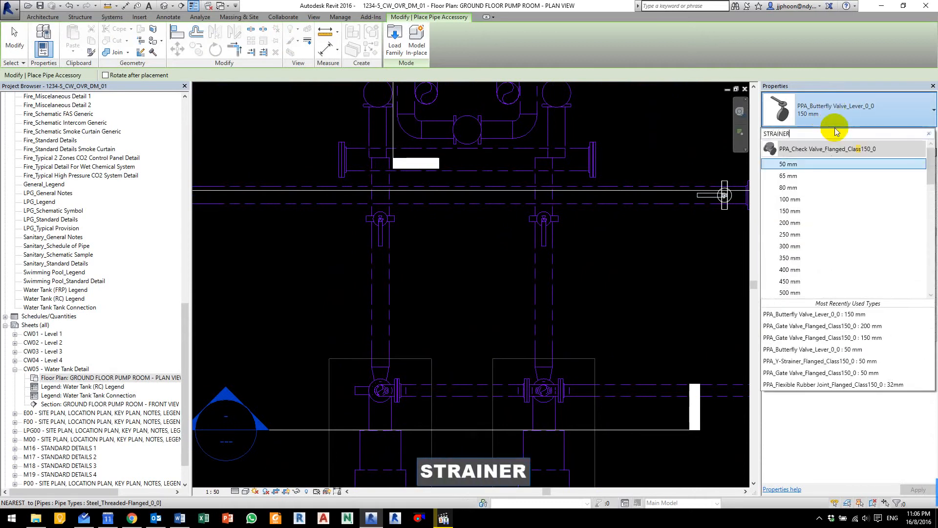
{"action": "left_click", "coordinate": [813, 222]}
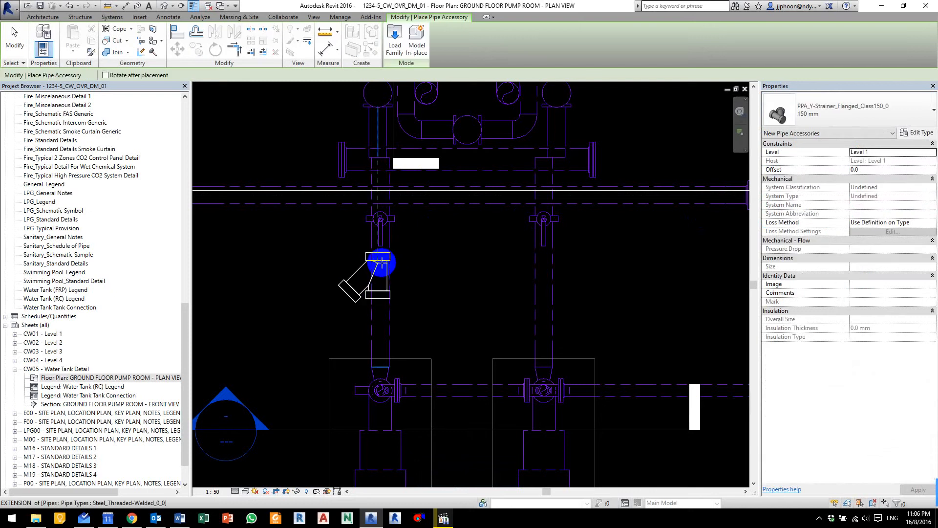
{"action": "scroll", "coordinate": [381, 263], "scroll_direction": "up", "scroll_amount": 4}
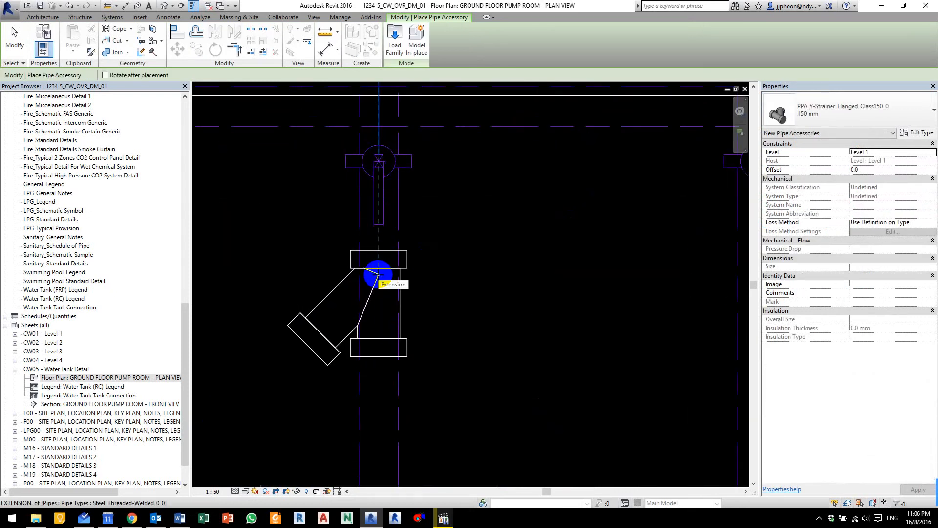
{"action": "left_click", "coordinate": [446, 282]}
{"action": "scroll", "coordinate": [589, 247], "scroll_direction": "down", "scroll_amount": 3}
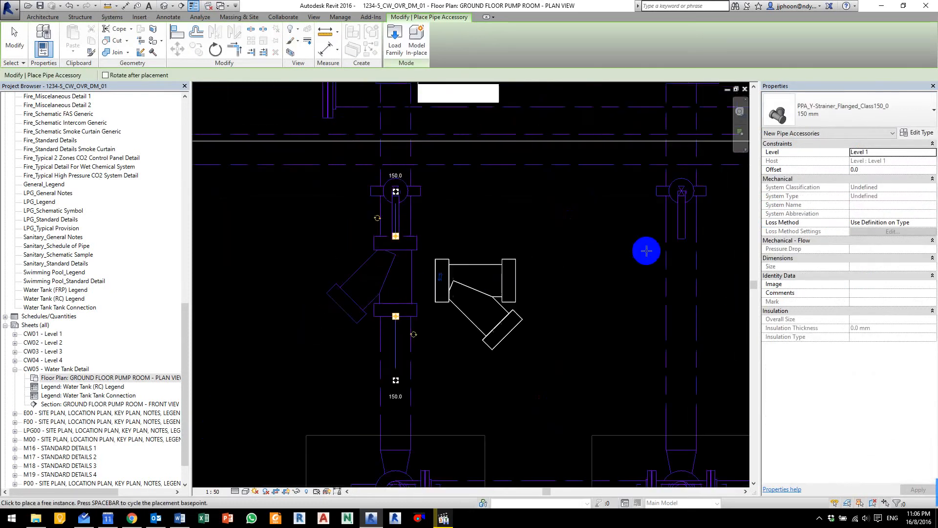
{"action": "scroll", "coordinate": [585, 259], "scroll_direction": "up", "scroll_amount": 2}
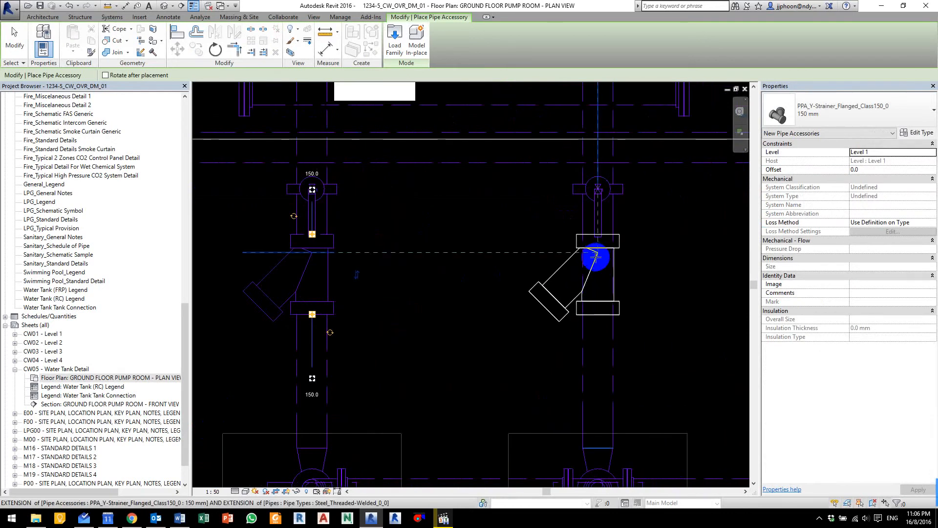
{"action": "left_click", "coordinate": [595, 255]}
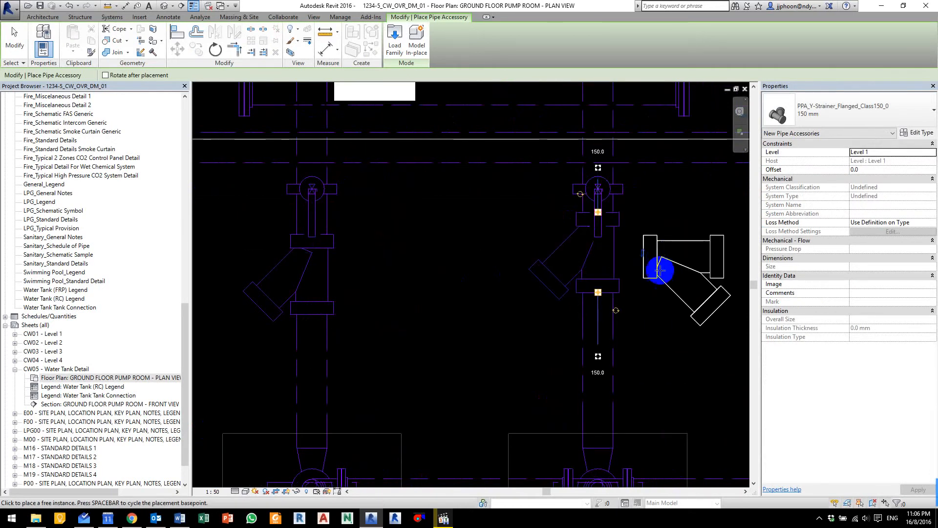
{"action": "key", "text": "Escape"}
{"action": "key", "text": "Escape"}
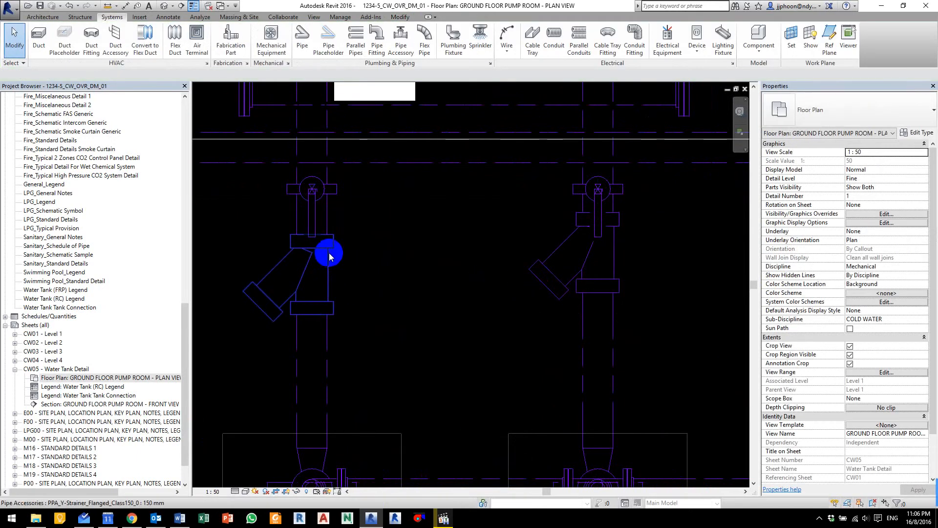
Step: Rotate both Y-strainers a quarter turn about their pipes so the angled branches line up with the suction pipes in plan
{"action": "left_click", "coordinate": [330, 254]}
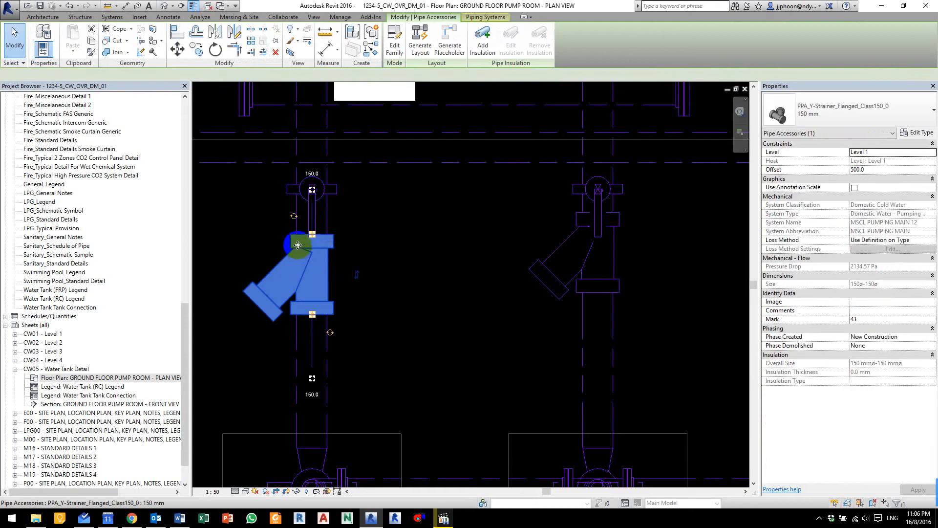
{"action": "scroll", "coordinate": [357, 304], "scroll_direction": "up", "scroll_amount": 3}
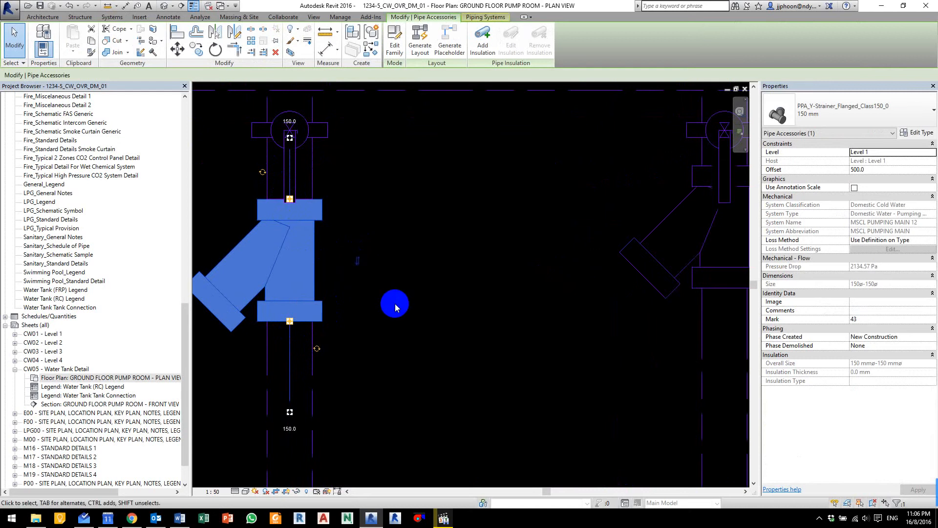
{"action": "scroll", "coordinate": [395, 306], "scroll_direction": "down", "scroll_amount": 1}
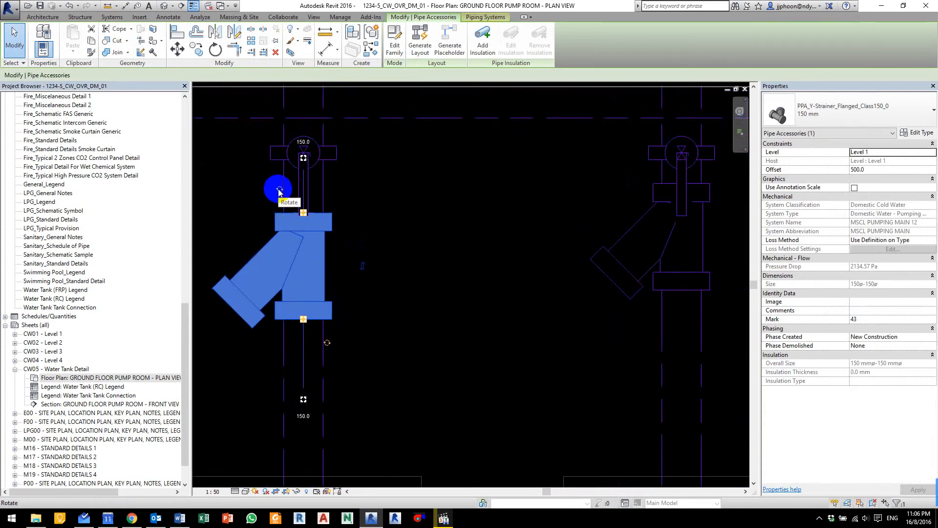
{"action": "left_click", "coordinate": [328, 346]}
{"action": "left_click", "coordinate": [370, 342]}
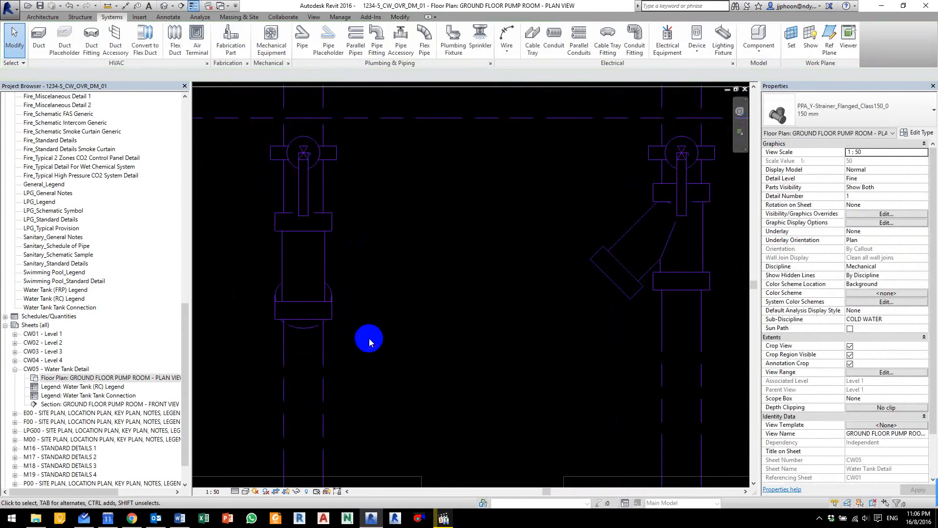
{"action": "left_click", "coordinate": [635, 272]}
{"action": "left_click", "coordinate": [708, 313]}
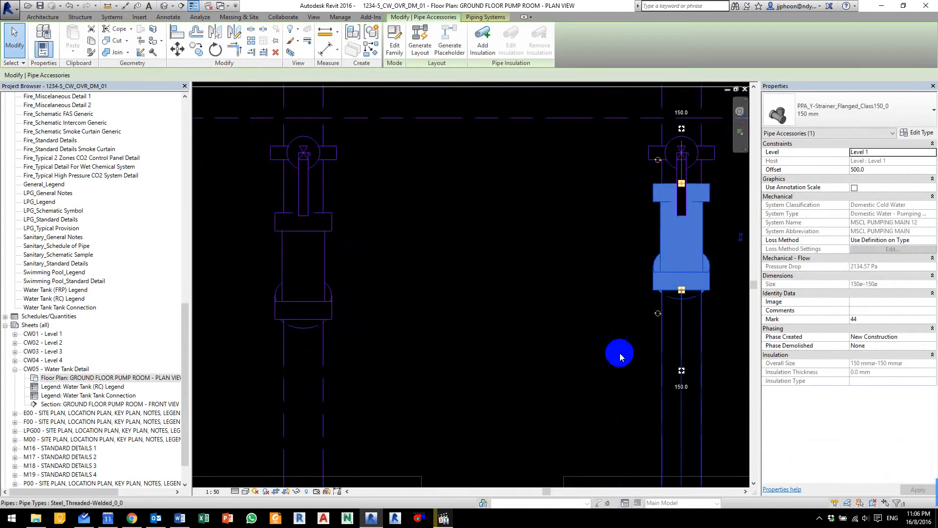
{"action": "left_click", "coordinate": [588, 356]}
{"action": "scroll", "coordinate": [588, 354], "scroll_direction": "down", "scroll_amount": 1}
{"action": "middle_click_drag", "start_coordinate": [586, 355], "coordinate": [507, 319]}
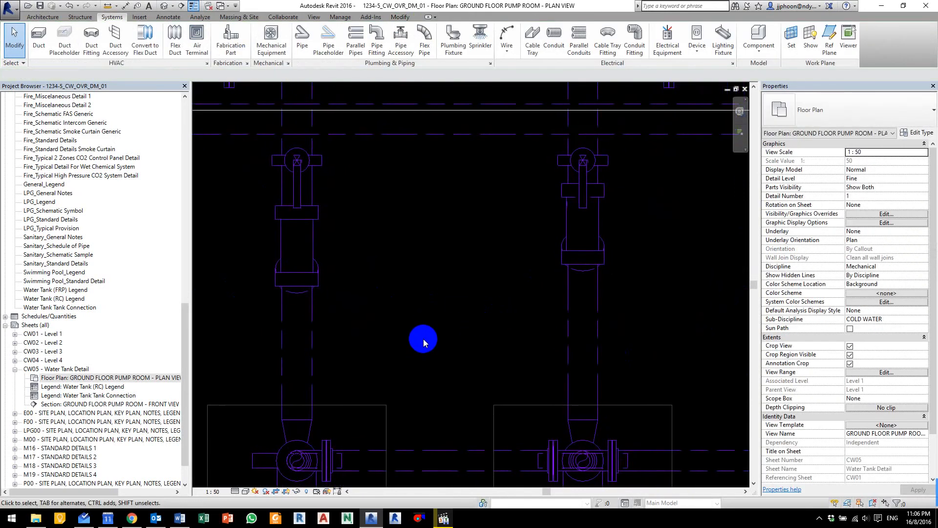
{"action": "scroll", "coordinate": [424, 336], "scroll_direction": "down", "scroll_amount": 1}
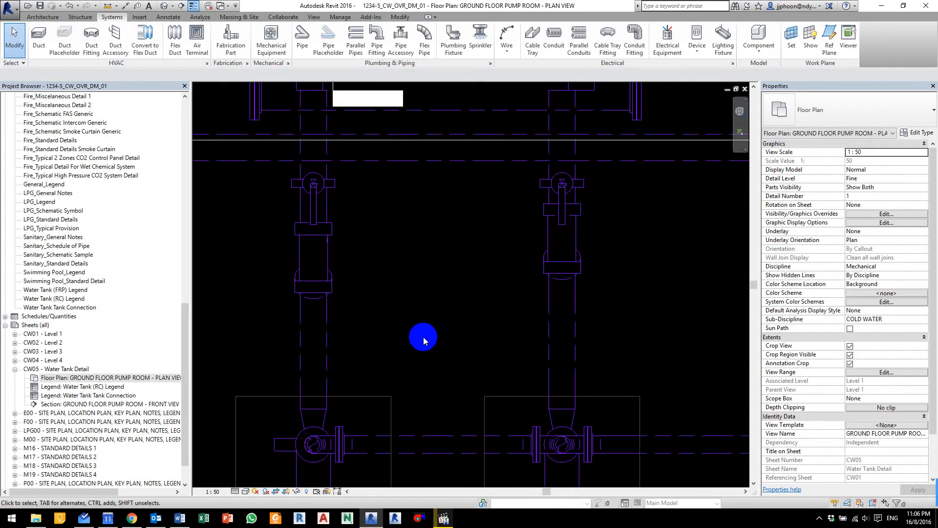
Step: Place a 150mm PPA_Flexible Rubber Joint_Flanged_Class150_0 on each pump's suction pipe, between the Y-strainer and the pump
{"action": "key", "text": "p"}
{"action": "key", "text": "a"}
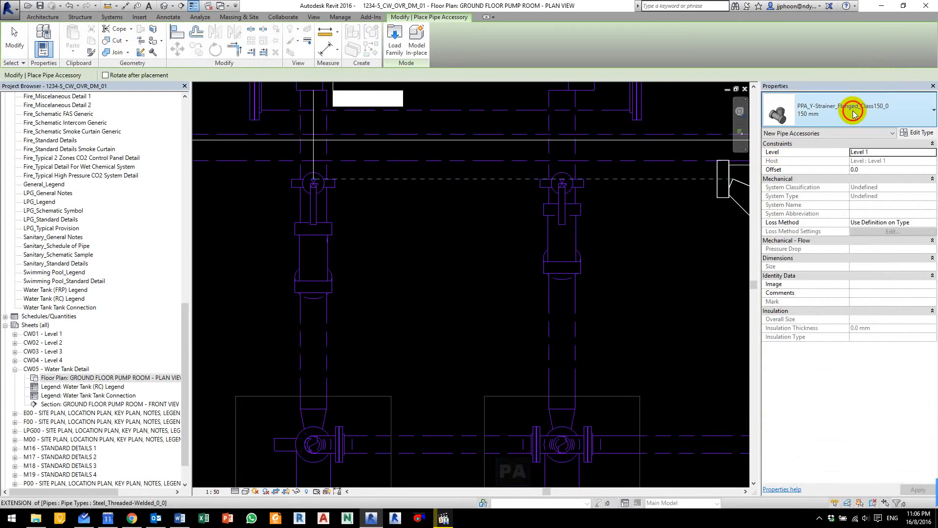
{"action": "left_click", "coordinate": [853, 114]}
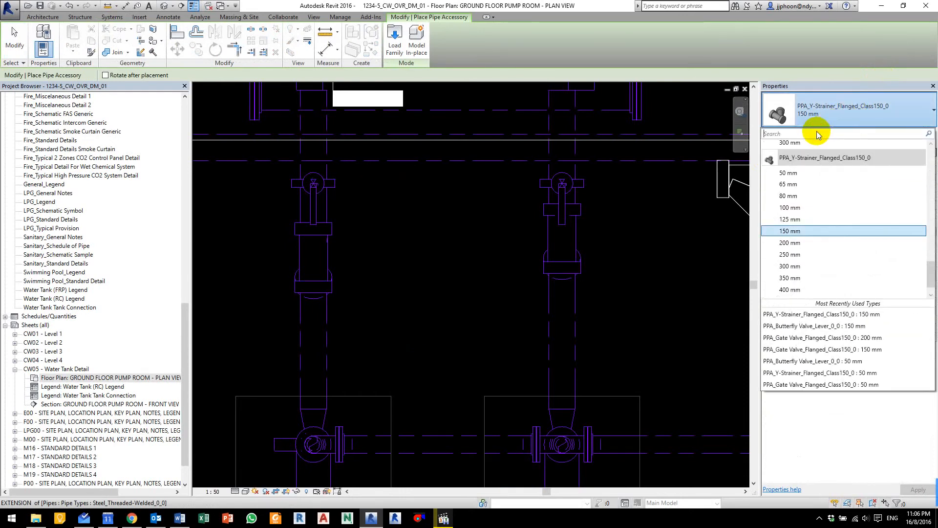
{"action": "type", "text": "FLEX"}
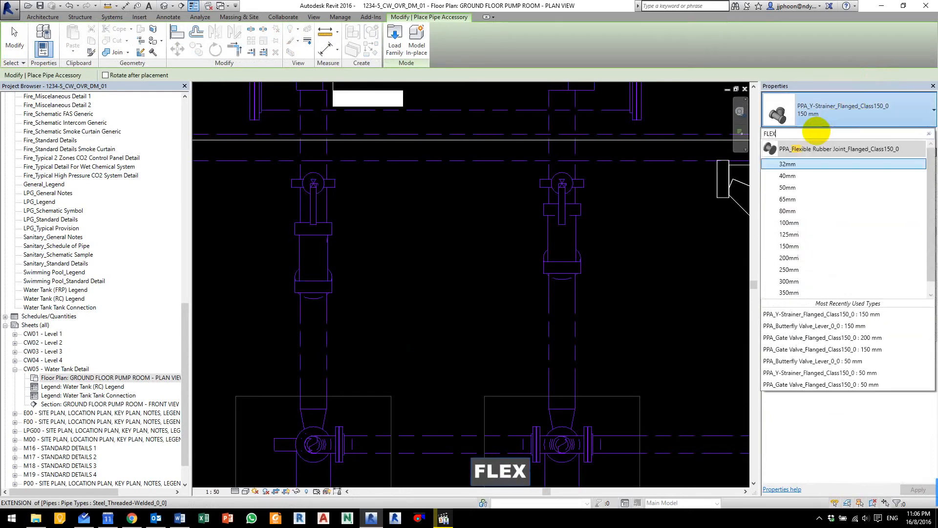
{"action": "left_click", "coordinate": [797, 247]}
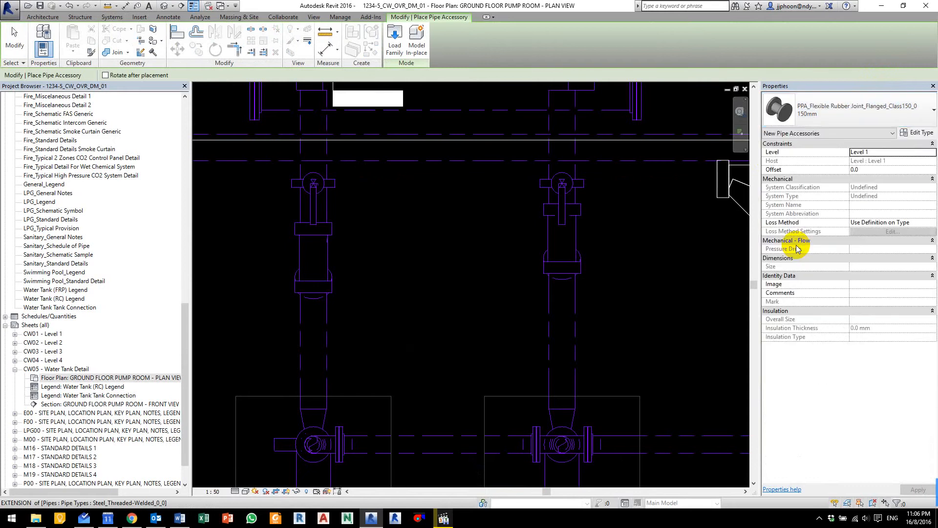
{"action": "left_click", "coordinate": [311, 349]}
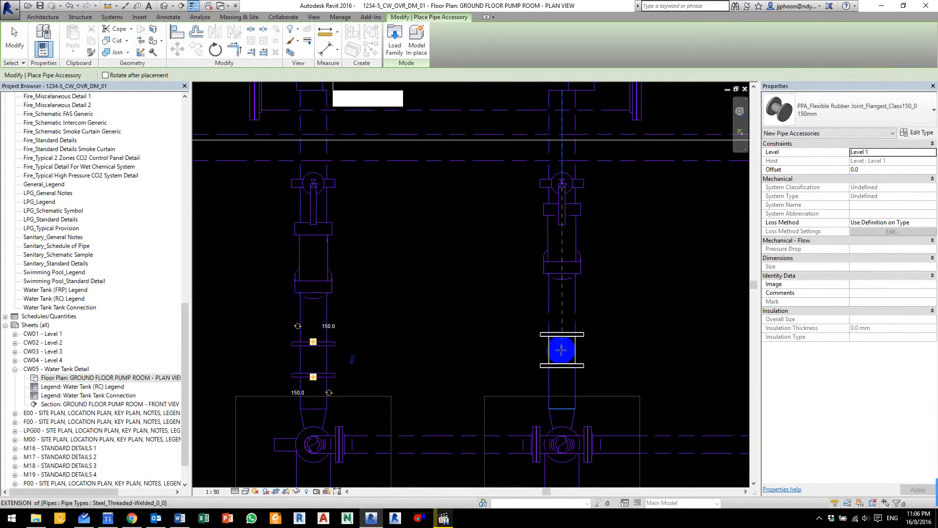
{"action": "left_click", "coordinate": [561, 353]}
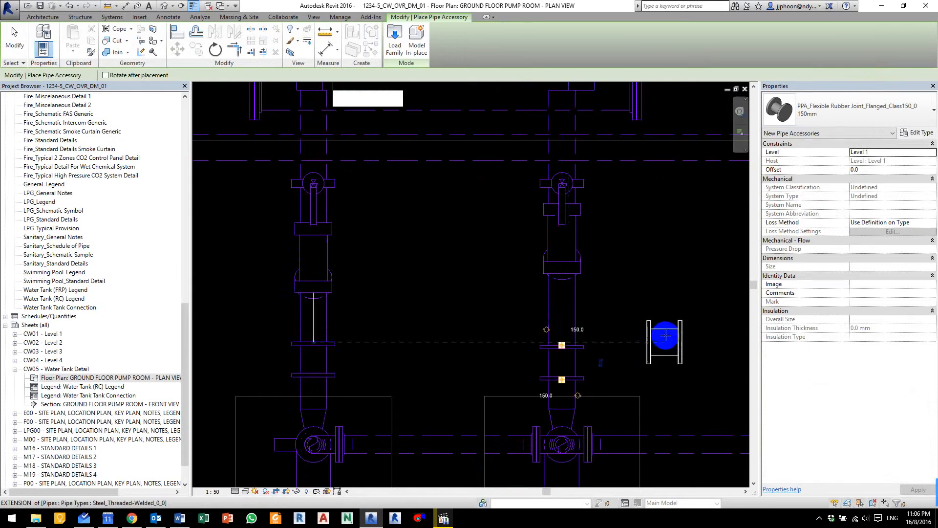
{"action": "key", "text": "Escape"}
{"action": "key", "text": "Escape"}
{"action": "key", "text": "Escape"}
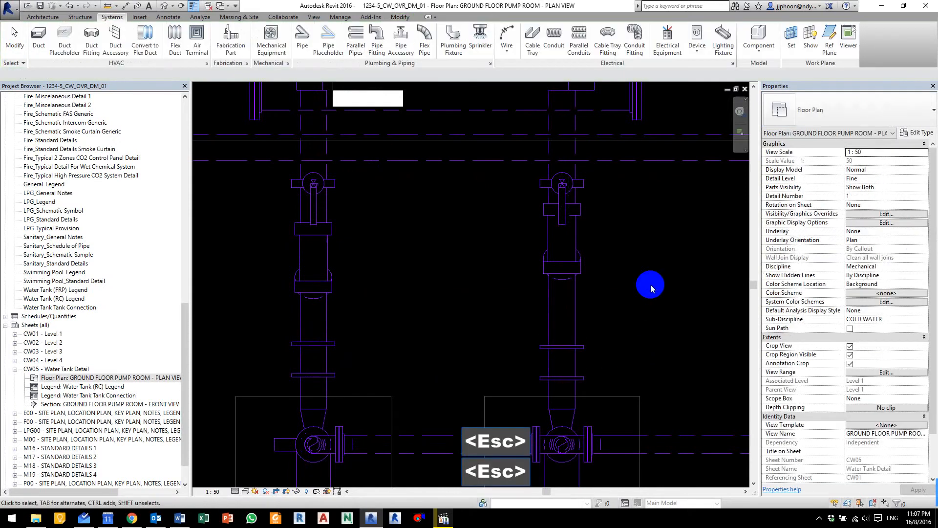
Step: Add an aligned dimension between the Y-strainer's lower flange and the flexible joint's upper flange on the left pump's suction pipe
{"action": "middle_click_drag", "start_coordinate": [591, 288], "coordinate": [570, 221]}
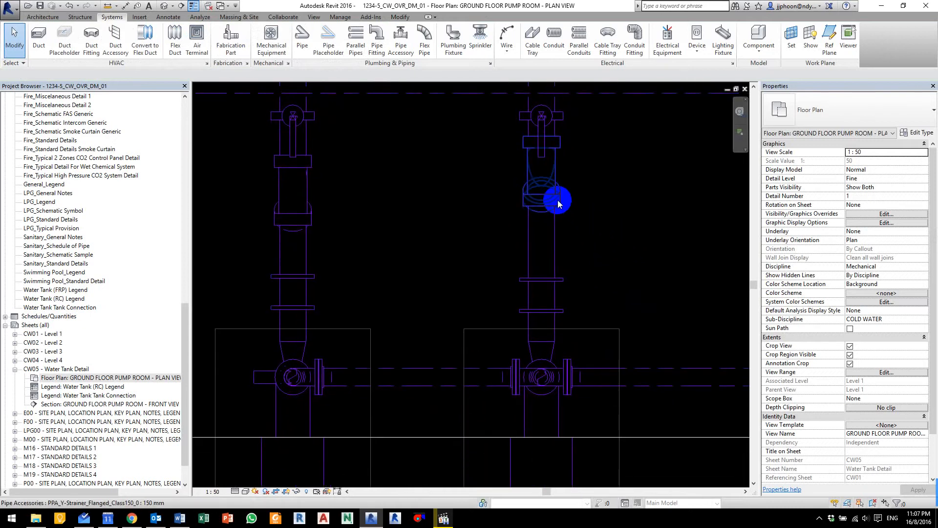
{"action": "scroll", "coordinate": [293, 232], "scroll_direction": "up", "scroll_amount": 2}
{"action": "middle_click_drag", "start_coordinate": [309, 247], "coordinate": [372, 329]}
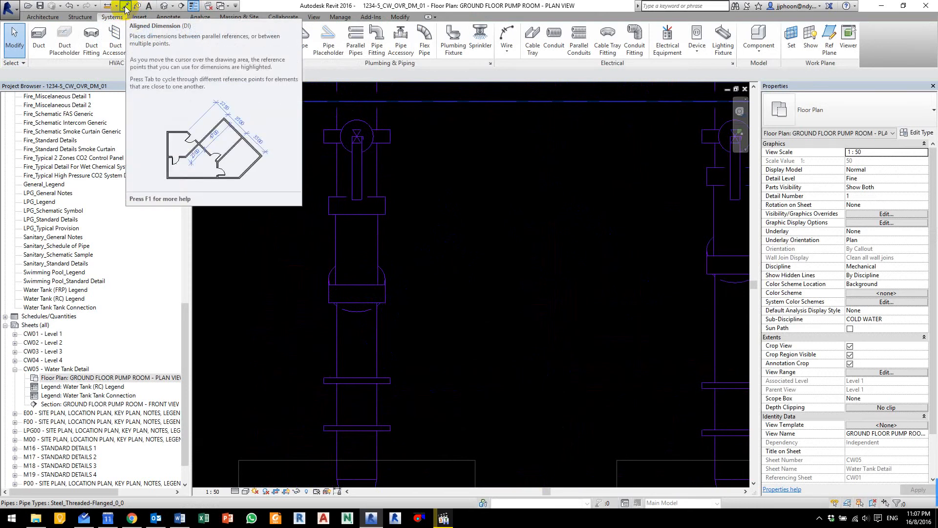
{"action": "left_click", "coordinate": [608, 331]}
{"action": "key", "text": "d"}
{"action": "key", "text": "i"}
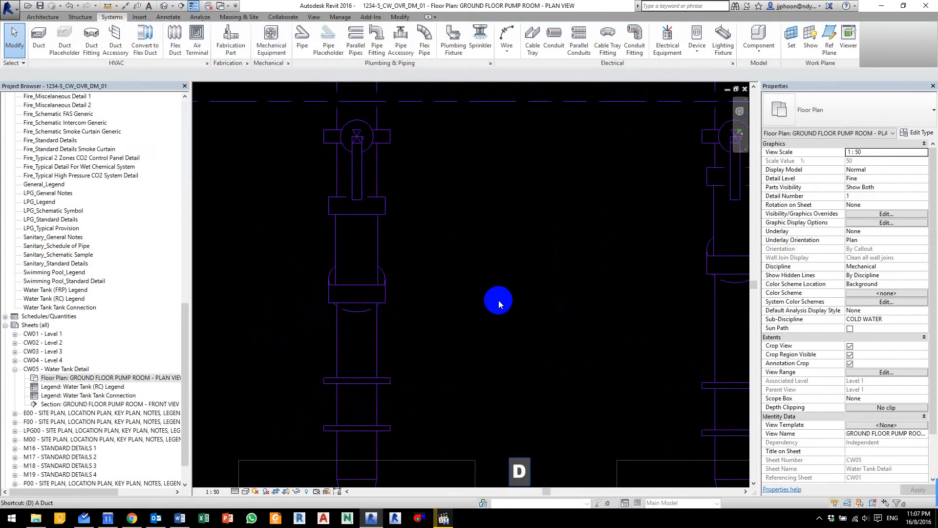
{"action": "left_click", "coordinate": [370, 303]}
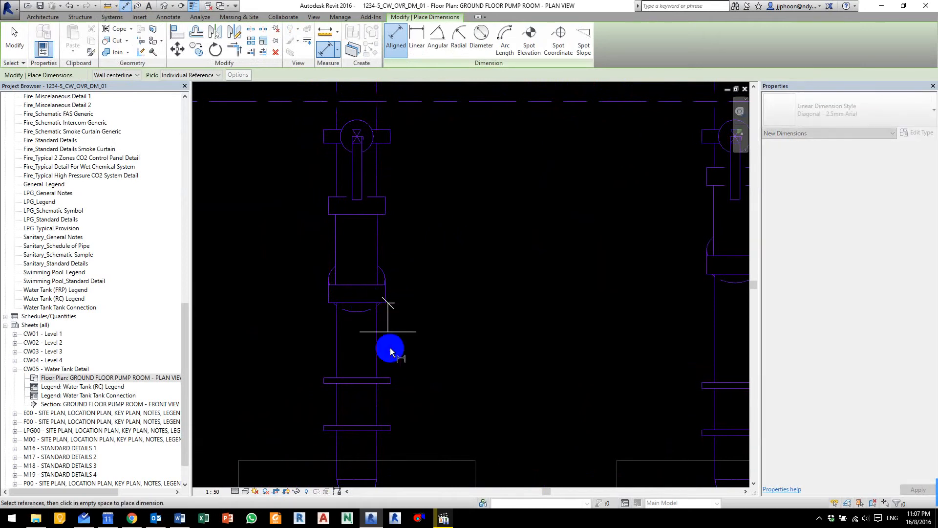
{"action": "left_click", "coordinate": [366, 377]}
{"action": "left_click", "coordinate": [483, 346]}
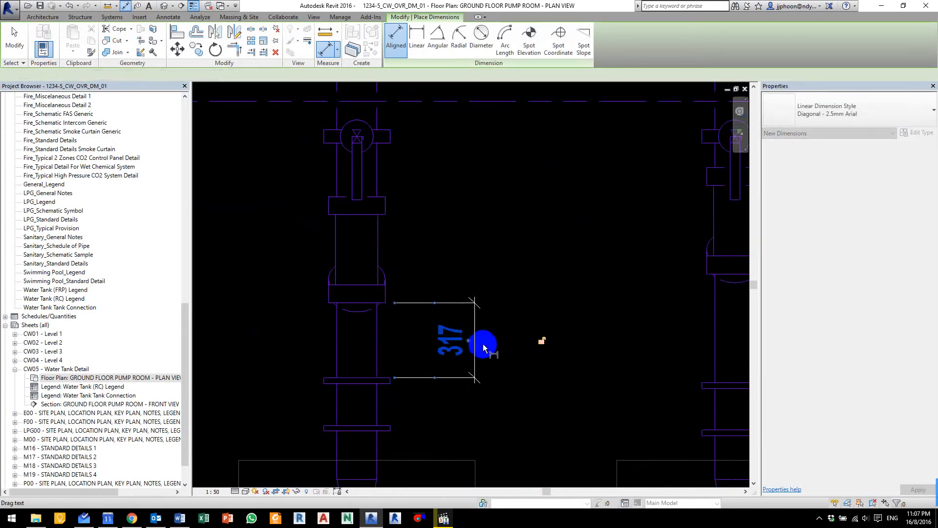
{"action": "middle_click_drag", "start_coordinate": [528, 368], "coordinate": [535, 330]}
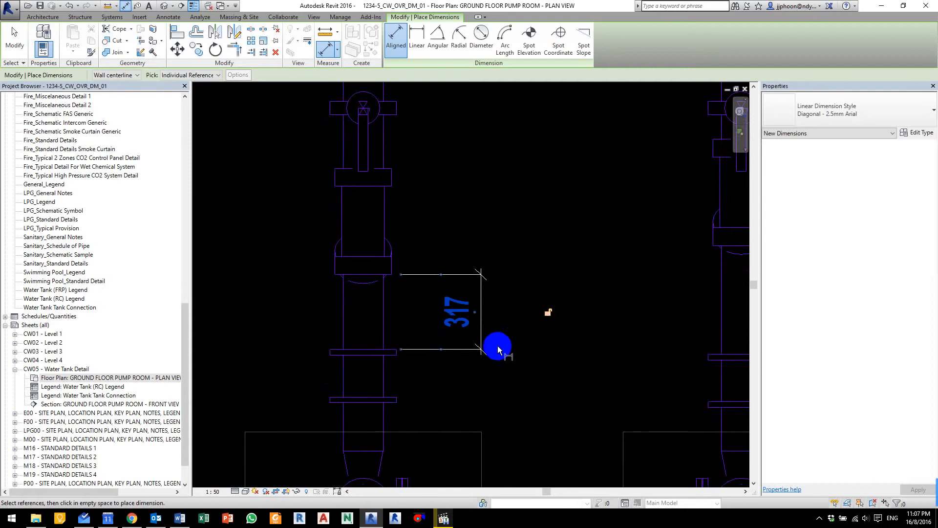
{"action": "key", "text": "Escape"}
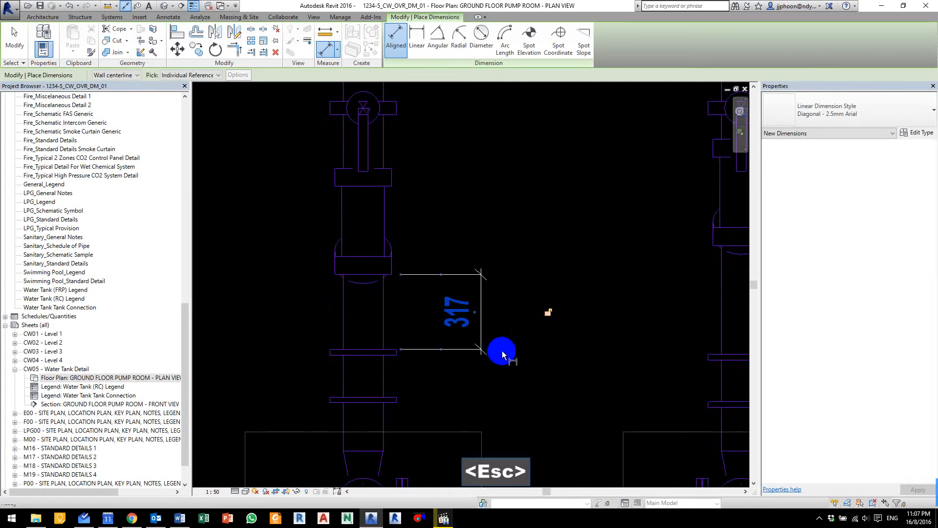
{"action": "key", "text": "Escape"}
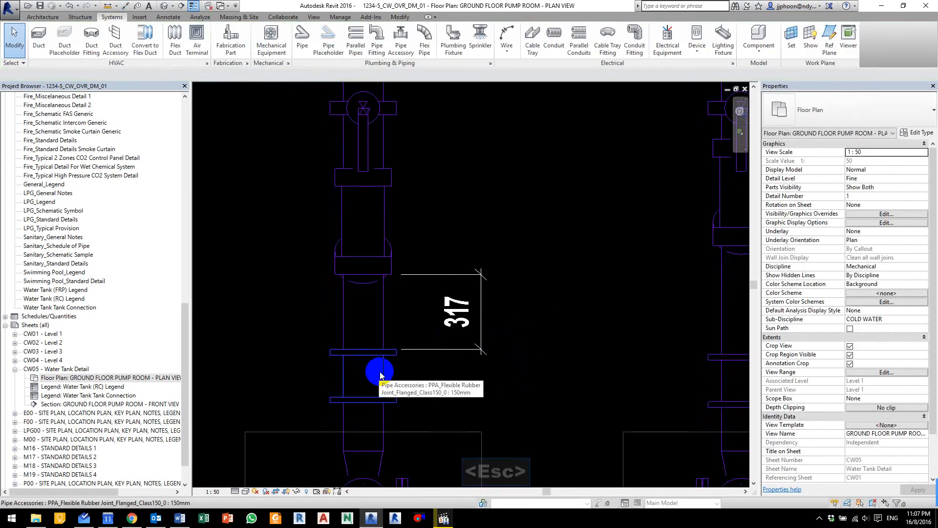
Step: Move the flexible rubber joint on the left pump's suction pipe 117 mm straight towards its Y-strainer
{"action": "left_click", "coordinate": [374, 370]}
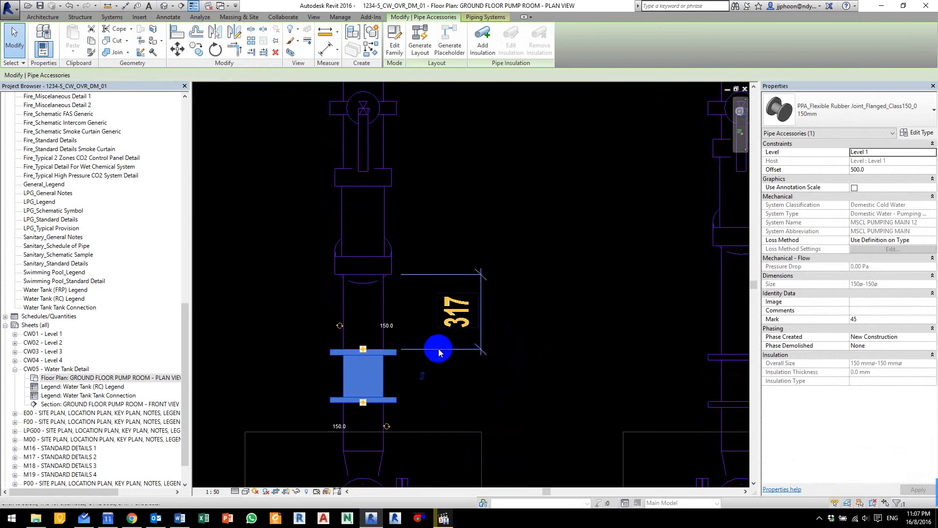
{"action": "key", "text": "m"}
{"action": "key", "text": "v"}
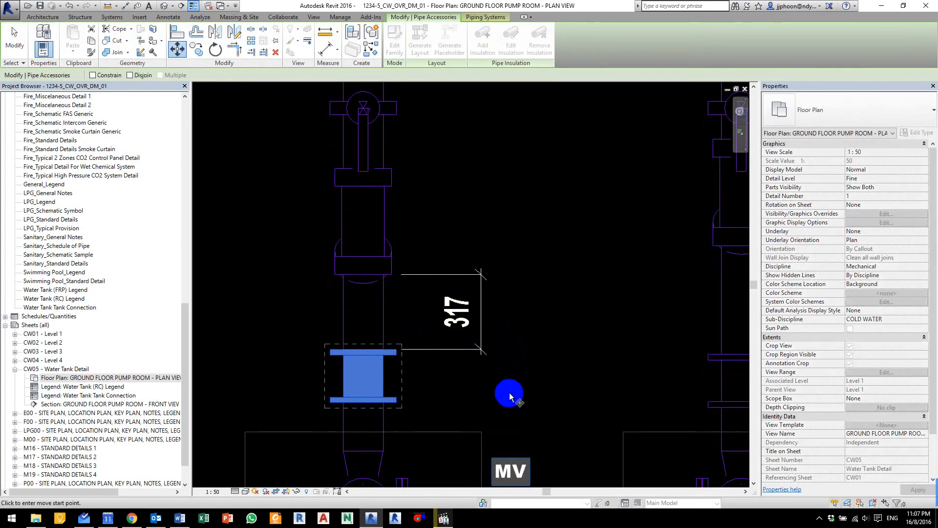
{"action": "left_click", "coordinate": [509, 392]}
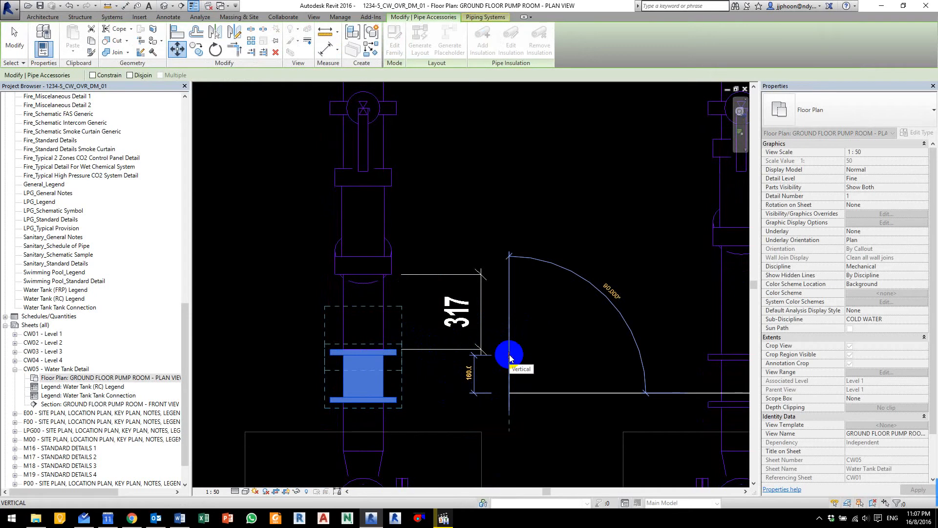
{"action": "type", "text": "117"}
{"action": "key", "text": "Return"}
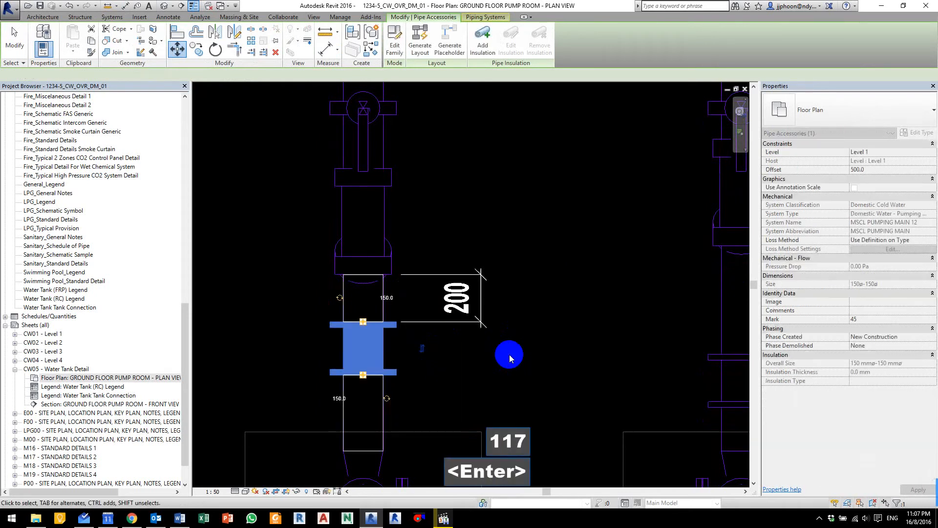
{"action": "left_click", "coordinate": [522, 384]}
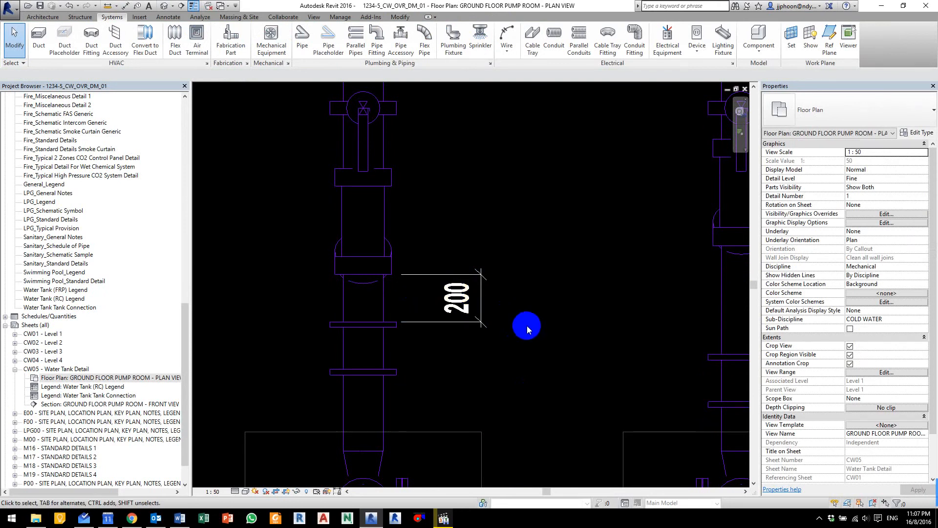
Step: Delete the dimension between the Y-strainer and the flexible rubber joint
{"action": "scroll", "coordinate": [527, 326], "scroll_direction": "down", "scroll_amount": 4}
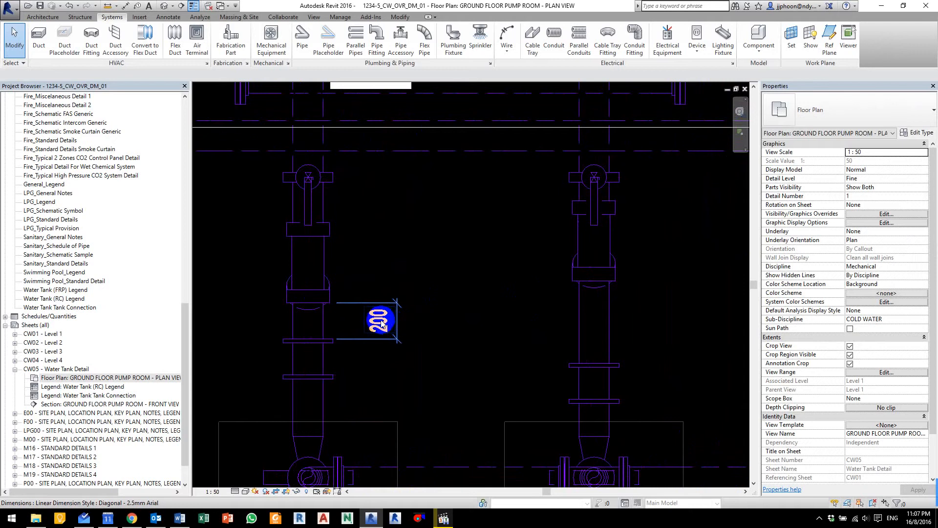
{"action": "left_click", "coordinate": [383, 325]}
{"action": "key", "text": "Delete"}
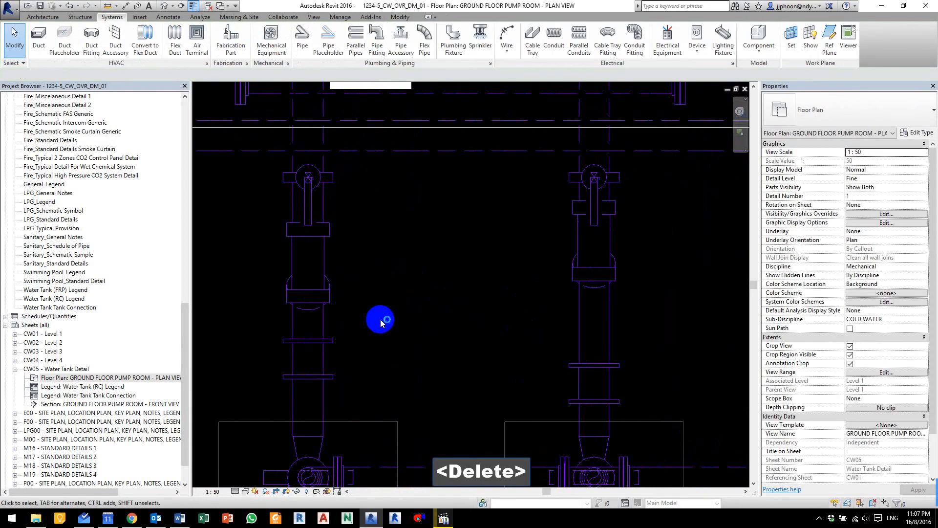
Step: Open the Section 4 view from its section mark across the two pumps and frame the vertical discharge pipes
{"action": "scroll", "coordinate": [413, 216], "scroll_direction": "down", "scroll_amount": 2}
{"action": "scroll", "coordinate": [411, 218], "scroll_direction": "down", "scroll_amount": 2}
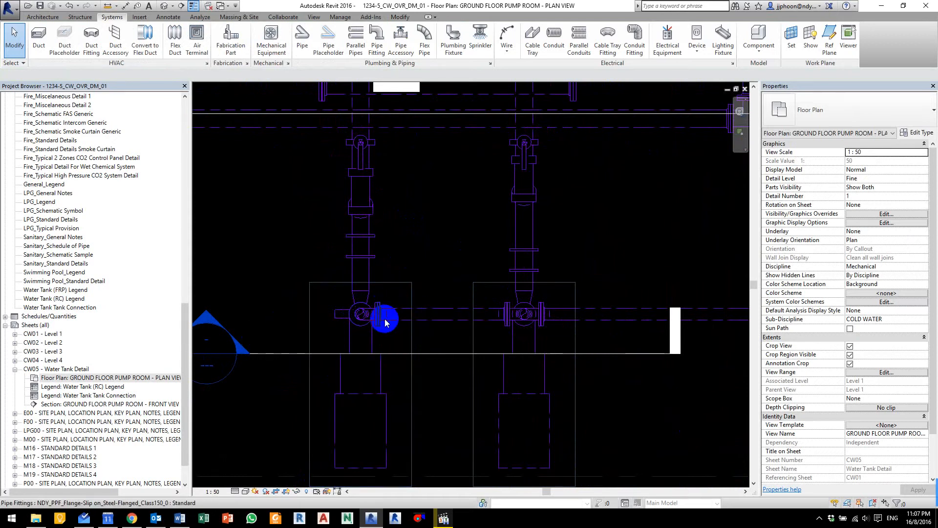
{"action": "double_click", "coordinate": [233, 337]}
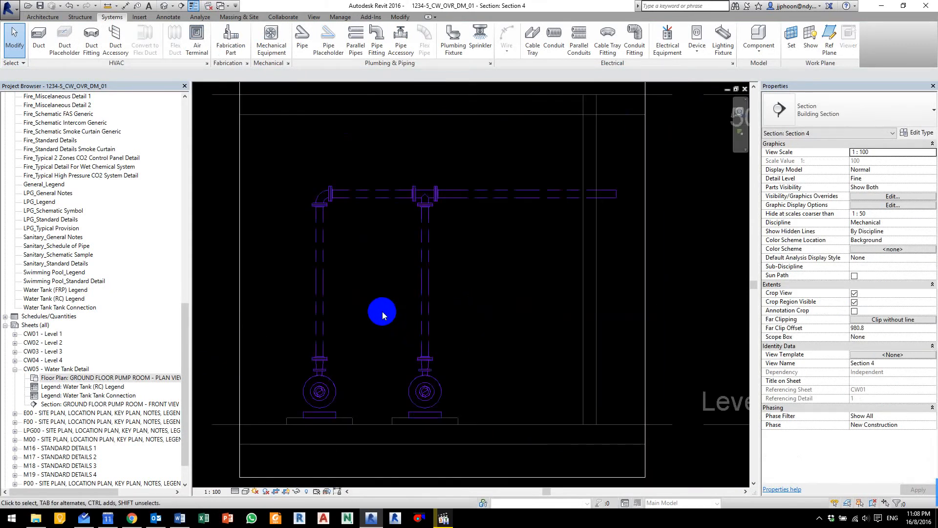
{"action": "scroll", "coordinate": [440, 315], "scroll_direction": "up", "scroll_amount": 4}
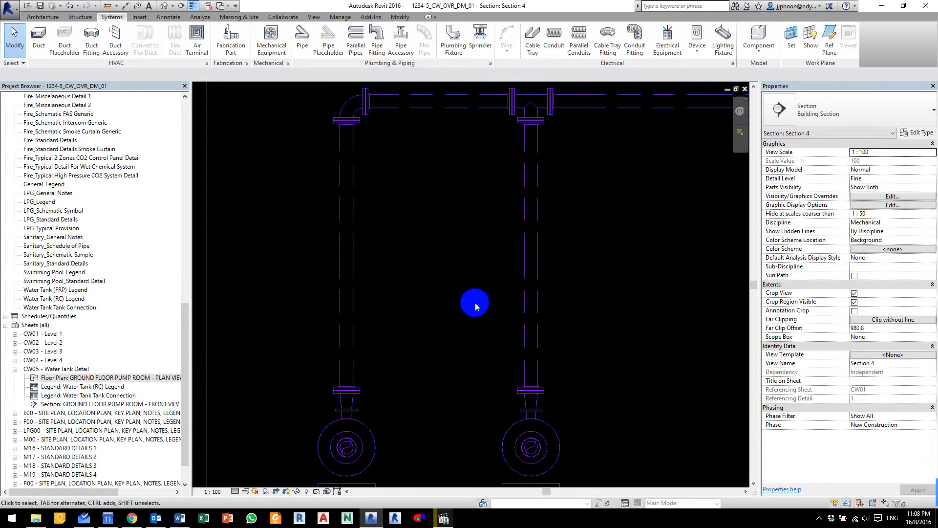
Step: Place a 100 mm PPA_Butterfly Valve_Lever_0_0 near the top of each pump's vertical discharge pipe, both at the same height
{"action": "key", "text": "p"}
{"action": "key", "text": "a"}
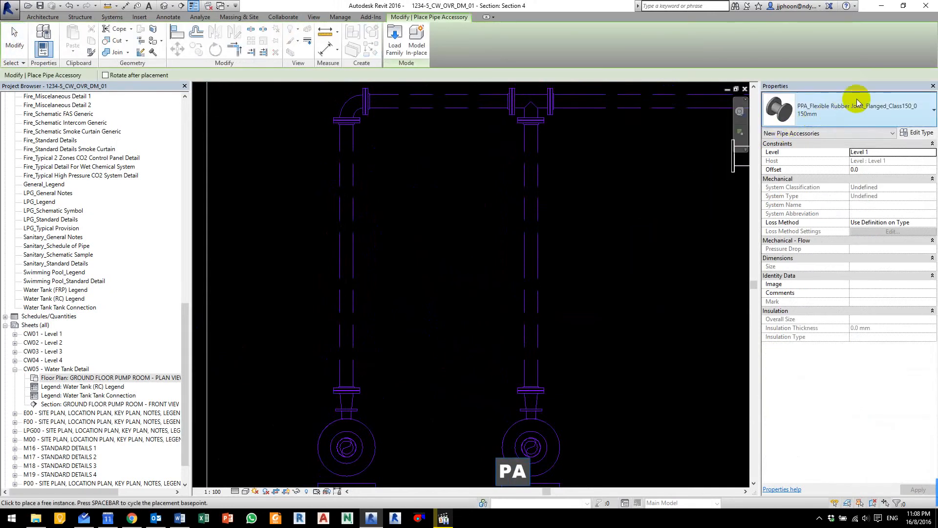
{"action": "left_click", "coordinate": [859, 103]}
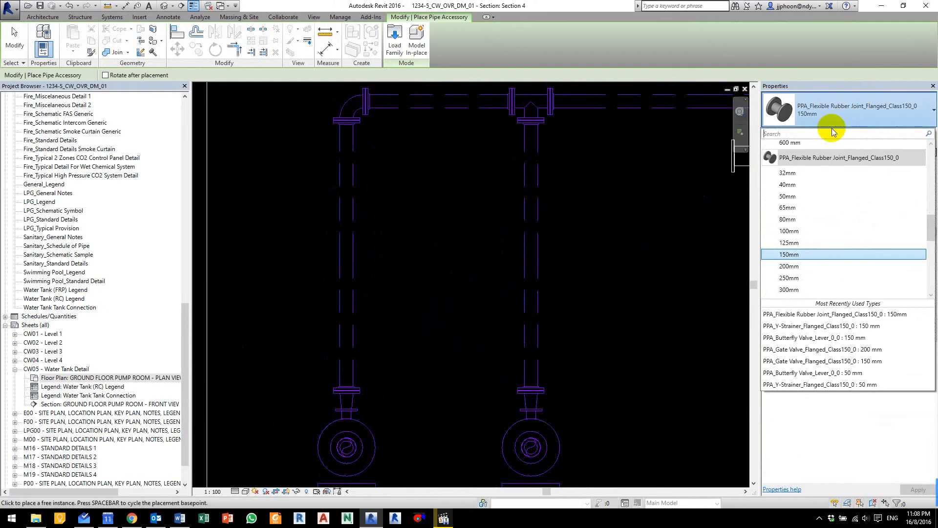
{"action": "type", "text": "LE"}
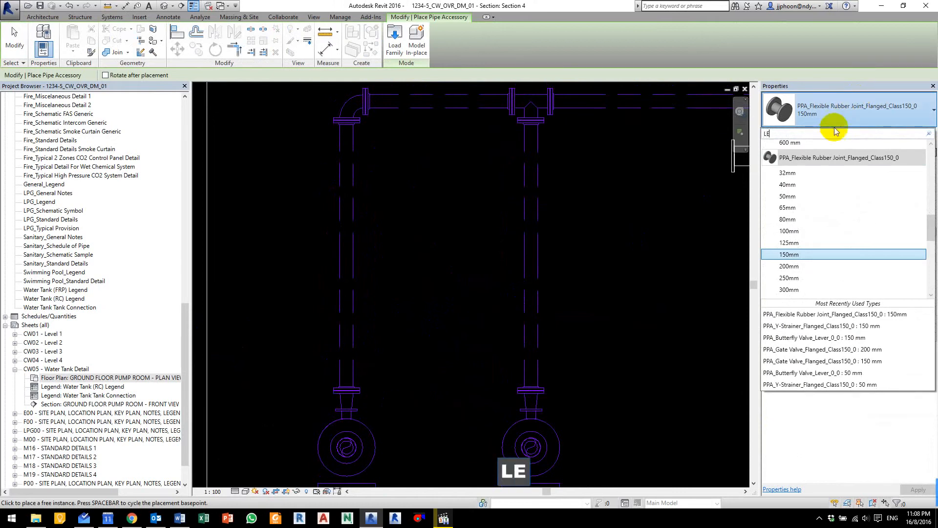
{"action": "type", "text": "VER"}
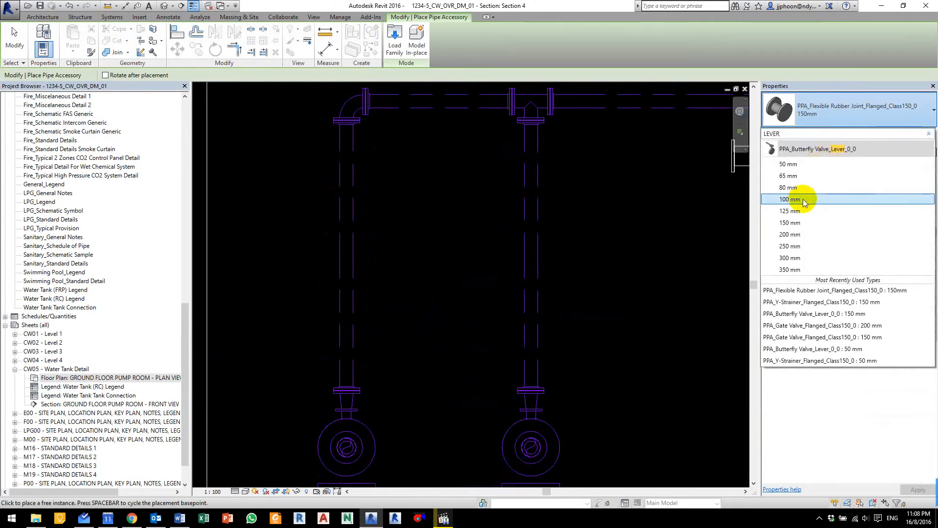
{"action": "left_click", "coordinate": [802, 200]}
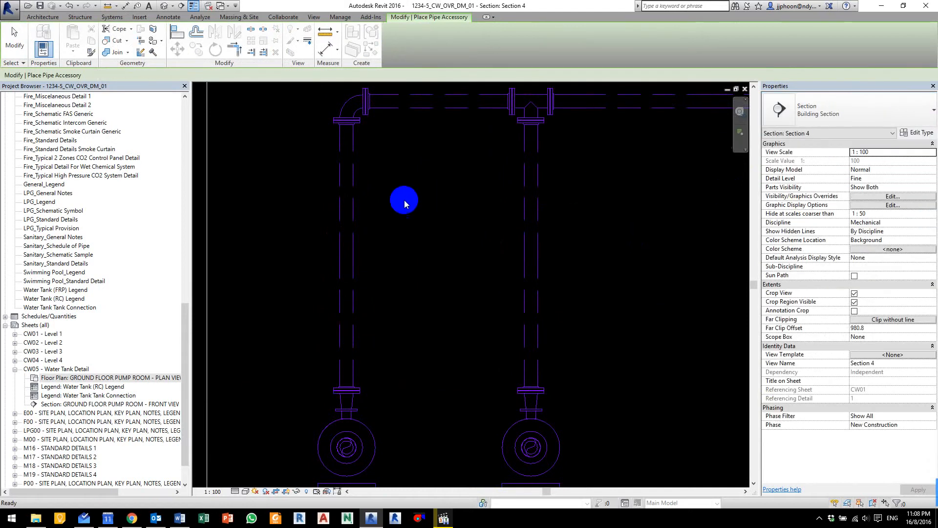
{"action": "left_click", "coordinate": [346, 184]}
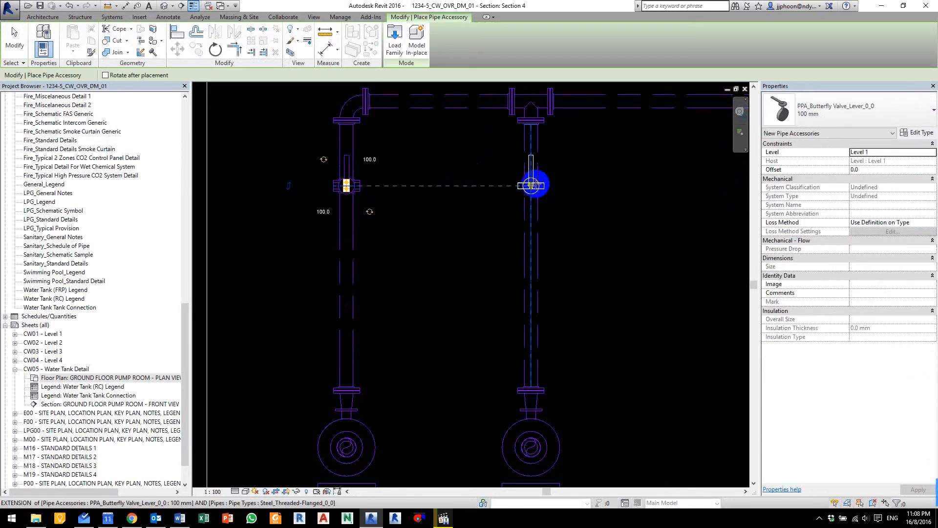
{"action": "left_click", "coordinate": [531, 185]}
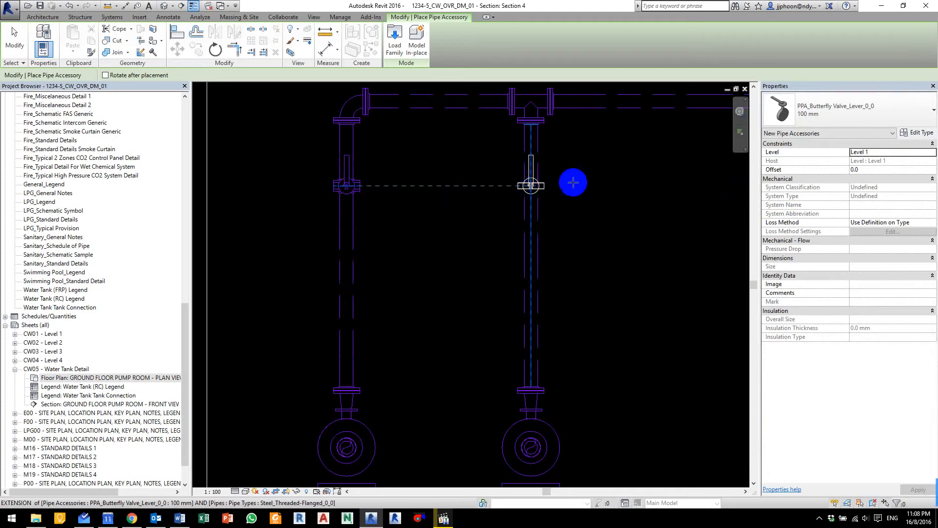
{"action": "key", "text": "Escape"}
{"action": "key", "text": "Escape"}
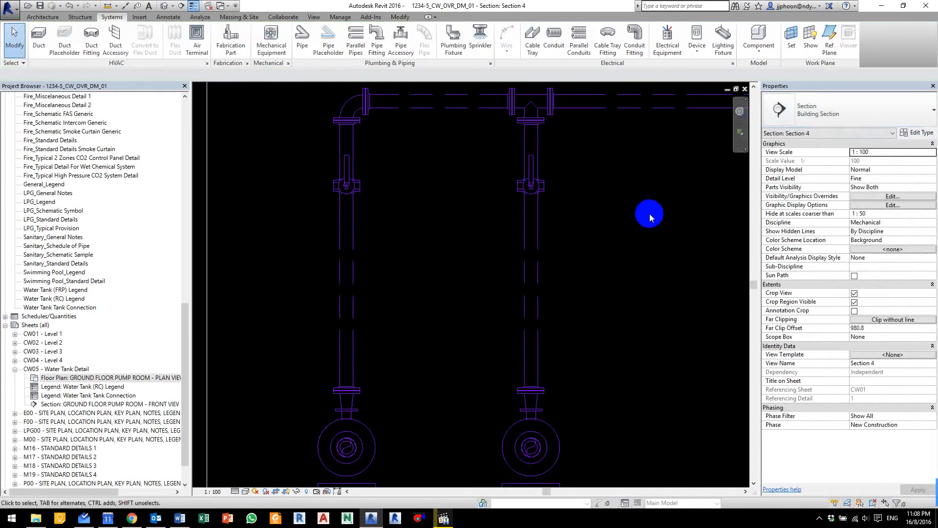
Step: Place a 100 mm PPA_Check Valve_Flanged_Class150_0 below the butterfly valve on both vertical discharge pipes, at the same height
{"action": "key", "text": "p"}
{"action": "key", "text": "a"}
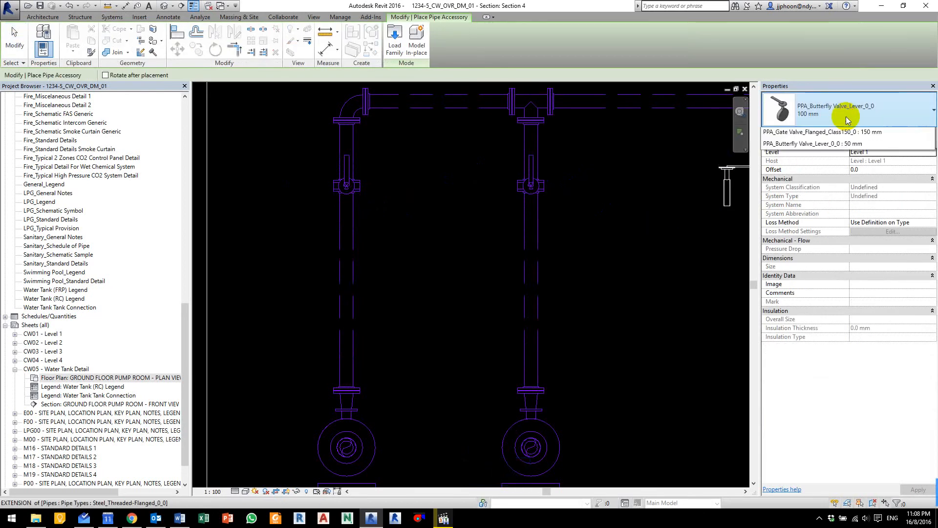
{"action": "left_click", "coordinate": [846, 116]}
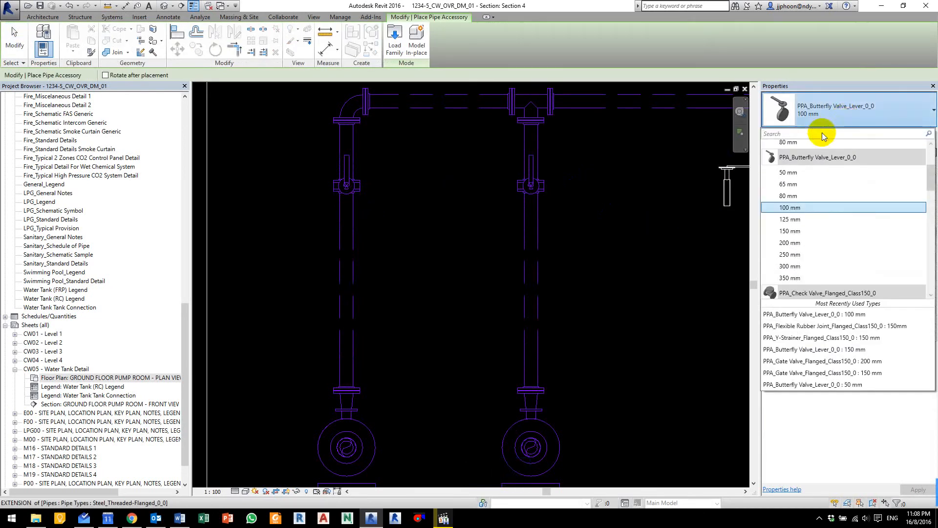
{"action": "type", "text": "CHECK"}
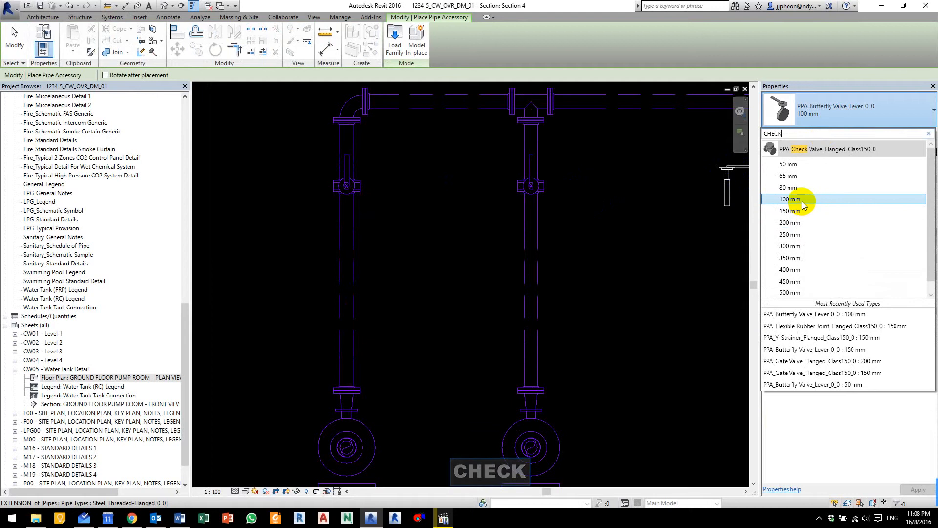
{"action": "left_click", "coordinate": [787, 196]}
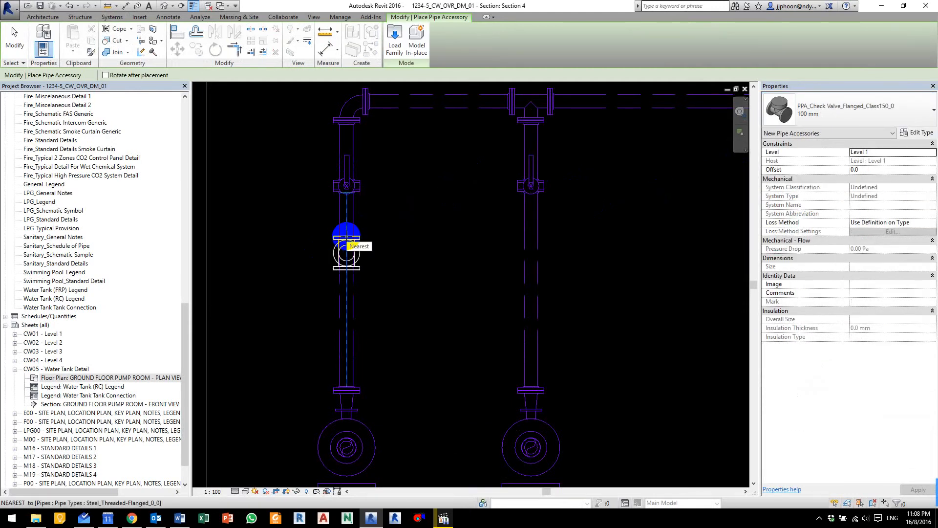
{"action": "left_click", "coordinate": [347, 239]}
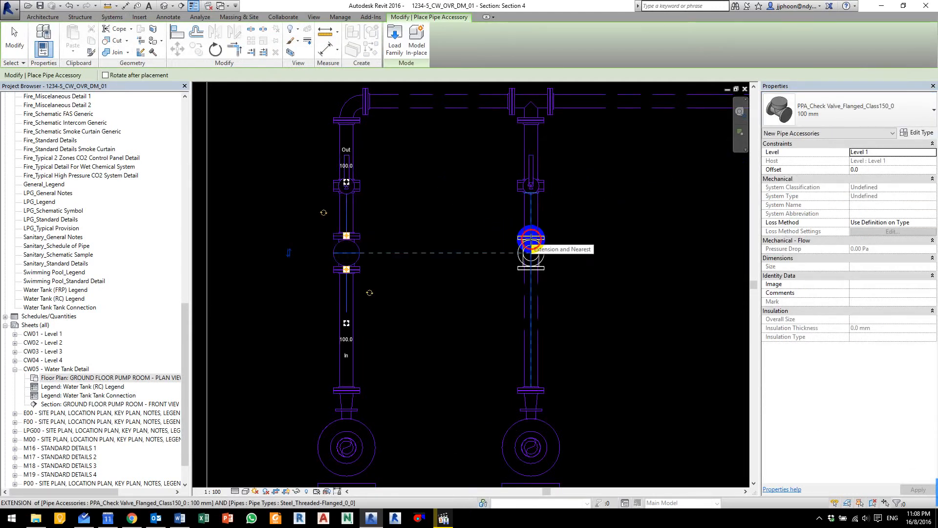
{"action": "left_click", "coordinate": [566, 244]}
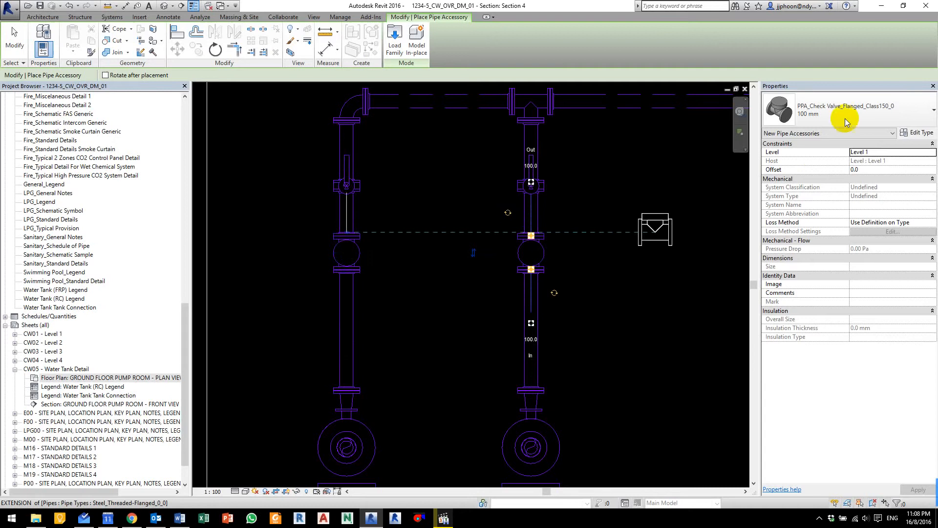
Step: Place a 100mm PPA_Flexible Rubber Joint_Flanged_Class150_0 below the check valve on both vertical discharge pipes, at the same height
{"action": "left_click", "coordinate": [869, 110]}
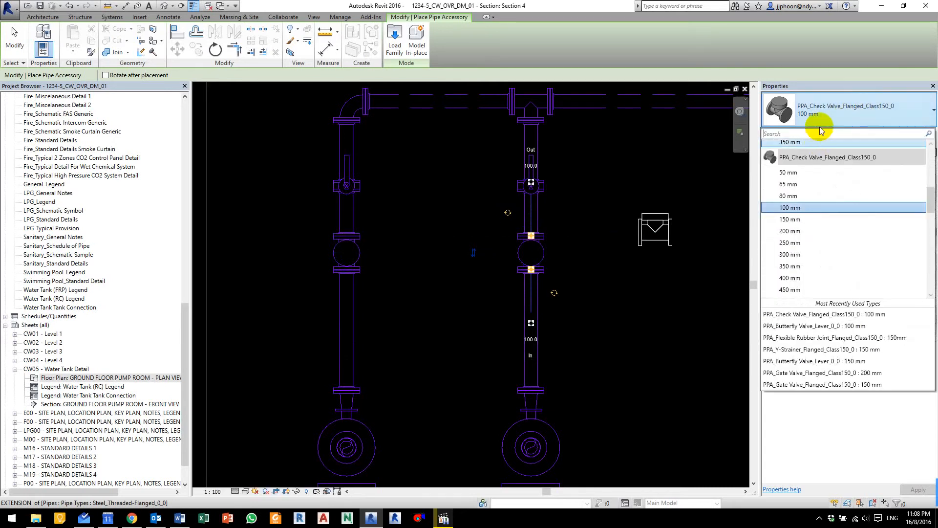
{"action": "type", "text": "FLEX"}
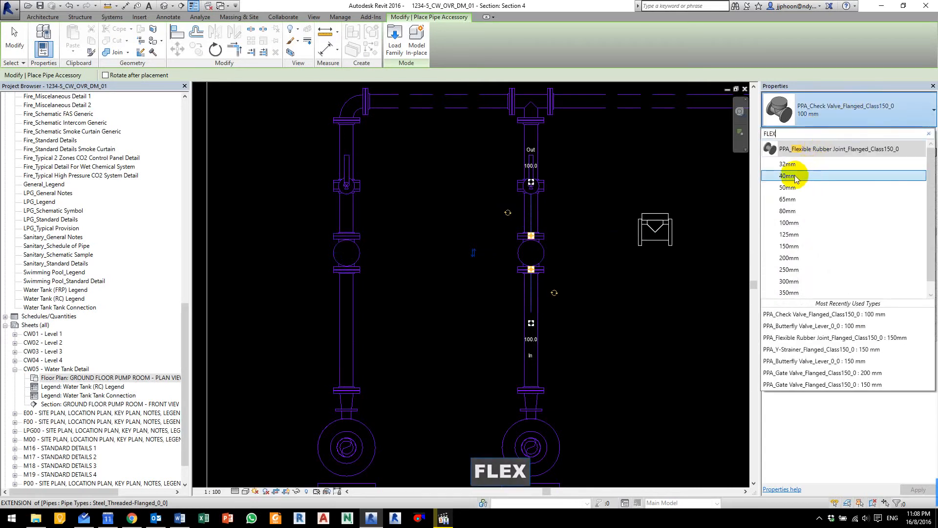
{"action": "left_click", "coordinate": [790, 223]}
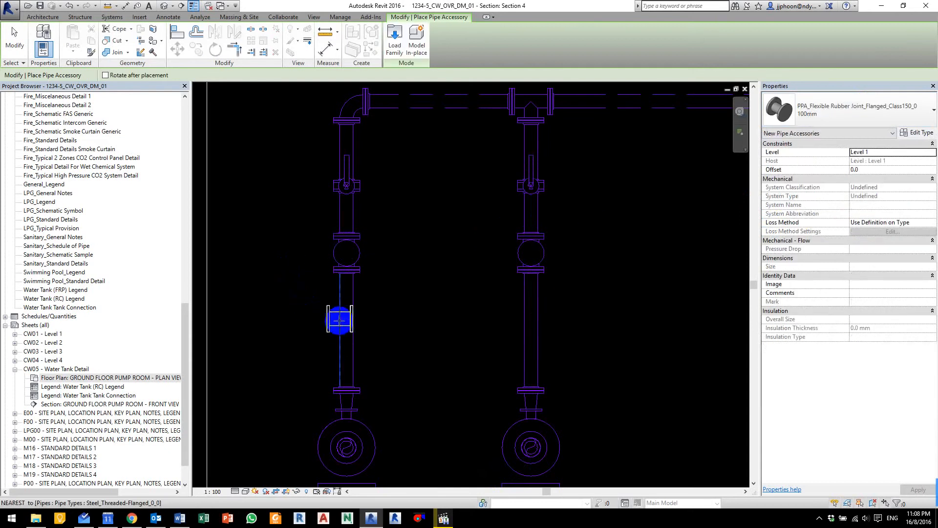
{"action": "left_click", "coordinate": [350, 327]}
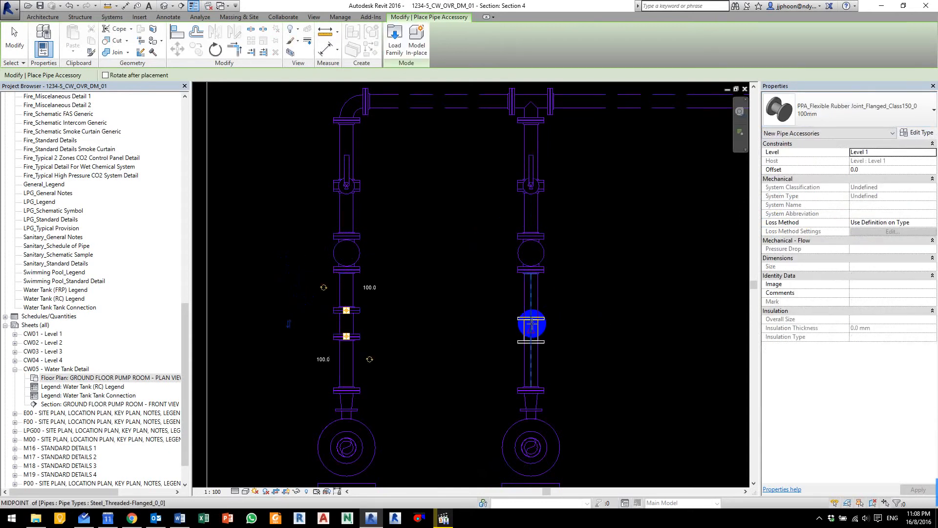
{"action": "left_click", "coordinate": [531, 324]}
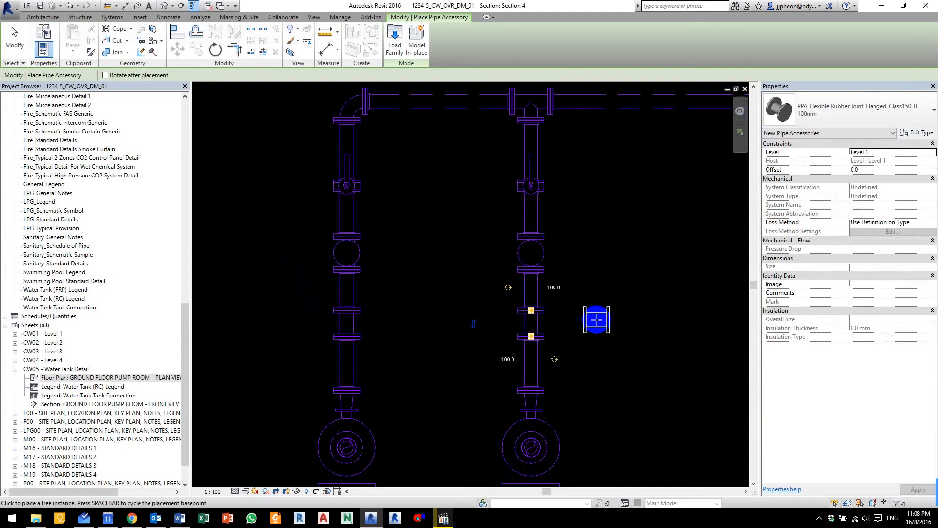
{"action": "key", "text": "Escape"}
{"action": "key", "text": "Escape"}
{"action": "key", "text": "Escape"}
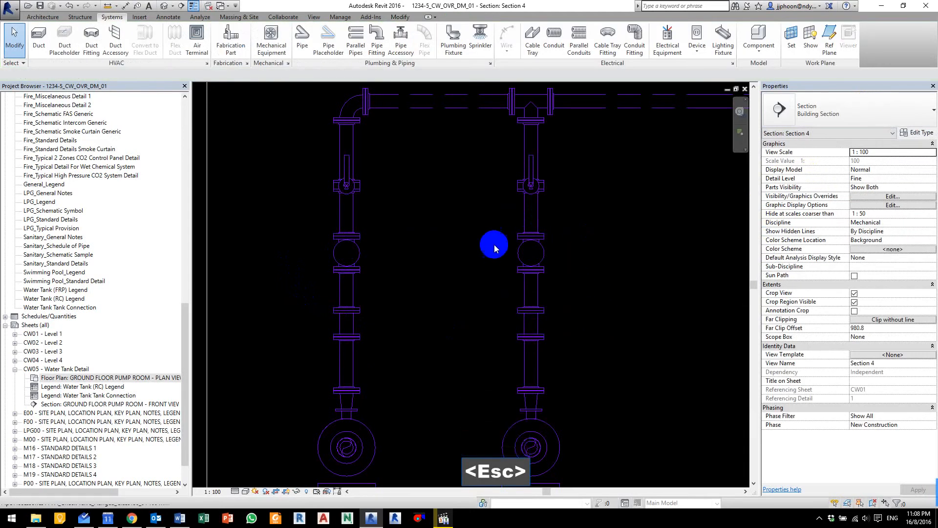
Step: Examine the flanges on both sides of the left discharge pipe's butterfly valve and the pipe type used above it
{"action": "middle_click_drag", "start_coordinate": [367, 206], "coordinate": [356, 179]}
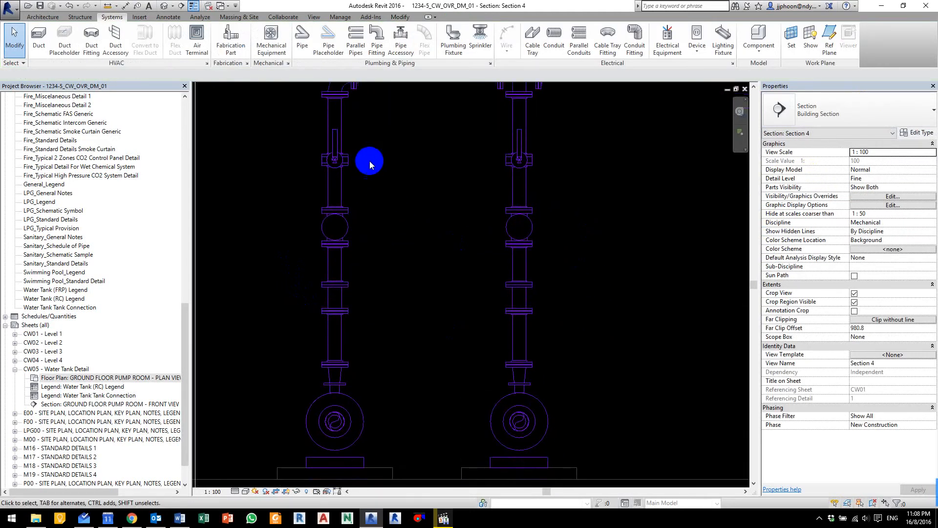
{"action": "scroll", "coordinate": [376, 245], "scroll_direction": "down", "scroll_amount": 2}
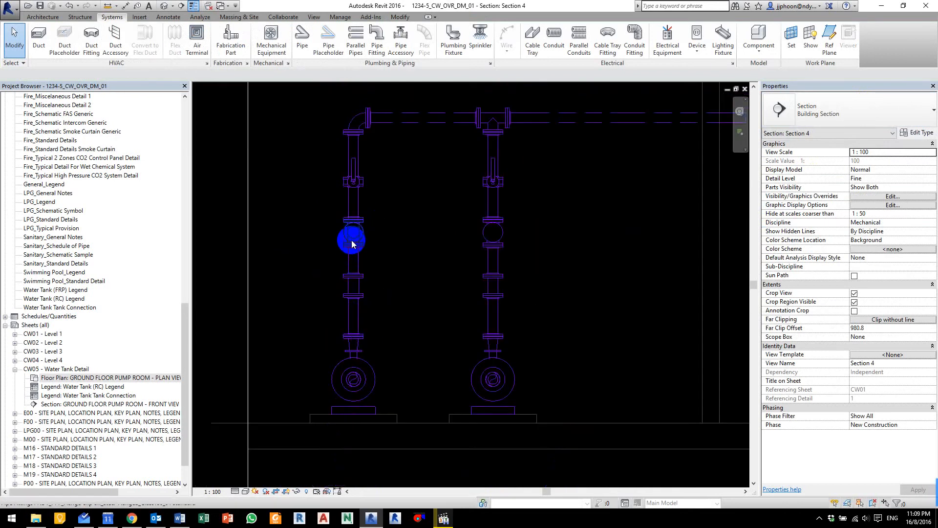
{"action": "scroll", "coordinate": [362, 180], "scroll_direction": "up", "scroll_amount": 5}
{"action": "left_click_drag", "start_coordinate": [234, 168], "coordinate": [435, 220]}
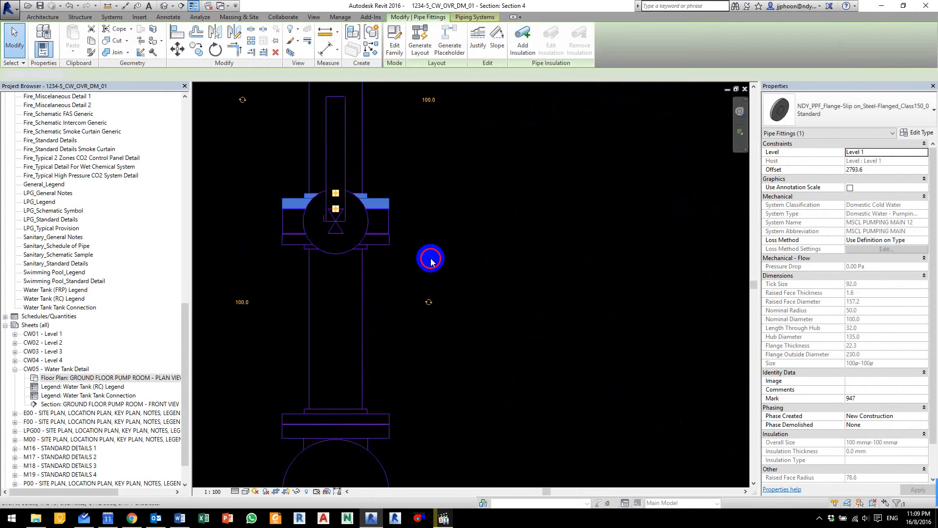
{"action": "left_click_drag", "start_coordinate": [230, 227], "coordinate": [436, 267]}
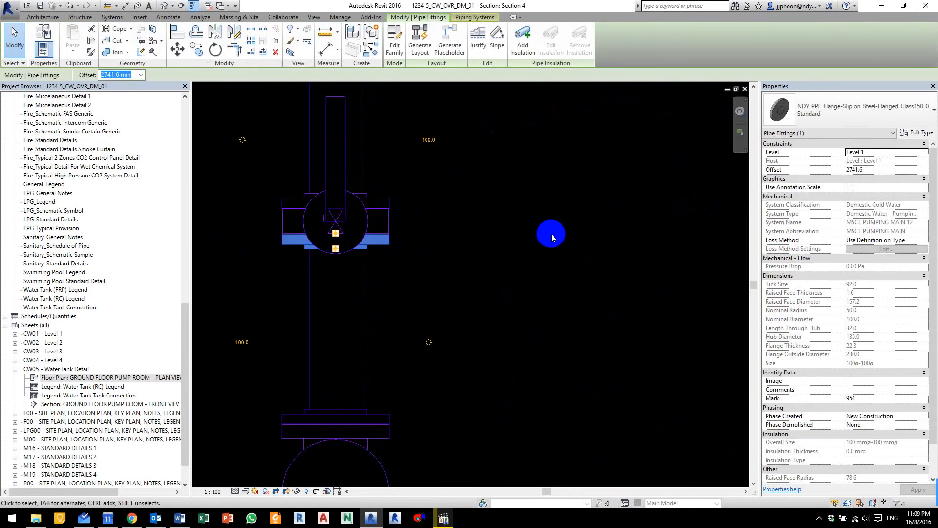
{"action": "left_click", "coordinate": [550, 233]}
{"action": "scroll", "coordinate": [551, 232], "scroll_direction": "down", "scroll_amount": 3}
{"action": "left_click", "coordinate": [469, 147]}
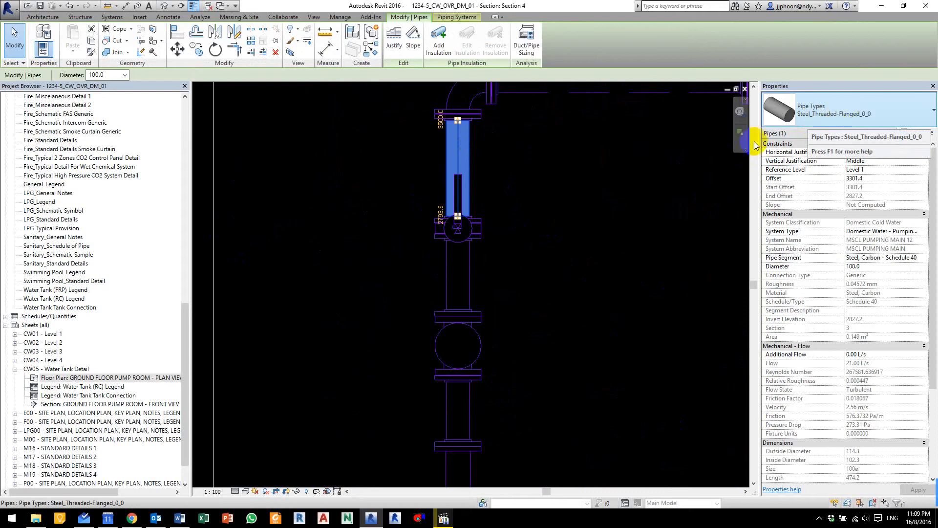
{"action": "left_click", "coordinate": [620, 230]}
{"action": "middle_click_drag", "start_coordinate": [618, 230], "coordinate": [439, 181]}
{"action": "scroll", "coordinate": [439, 182], "scroll_direction": "down", "scroll_amount": 2}
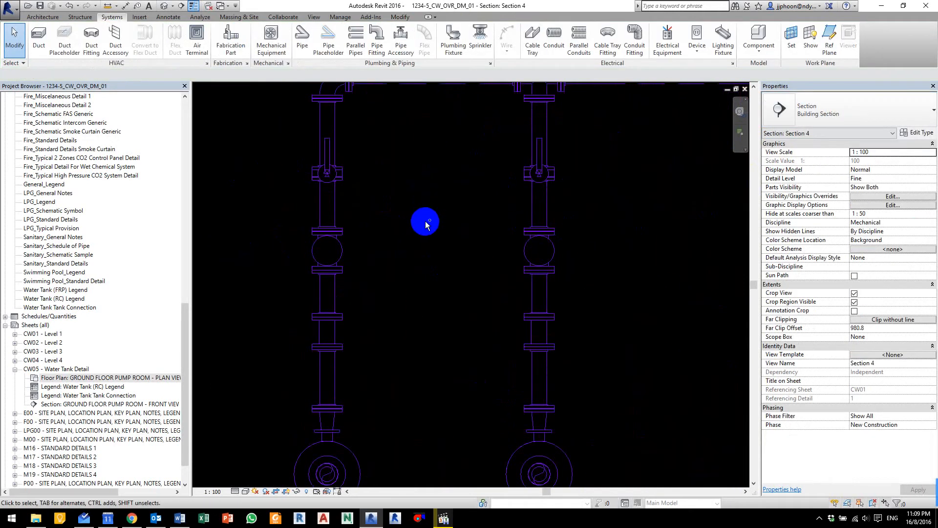
Step: Switch to the ground floor pump room plan and check the pipe type between the left Y-strainer and flexible rubber joint
{"action": "key", "text": "ctrl+Tab"}
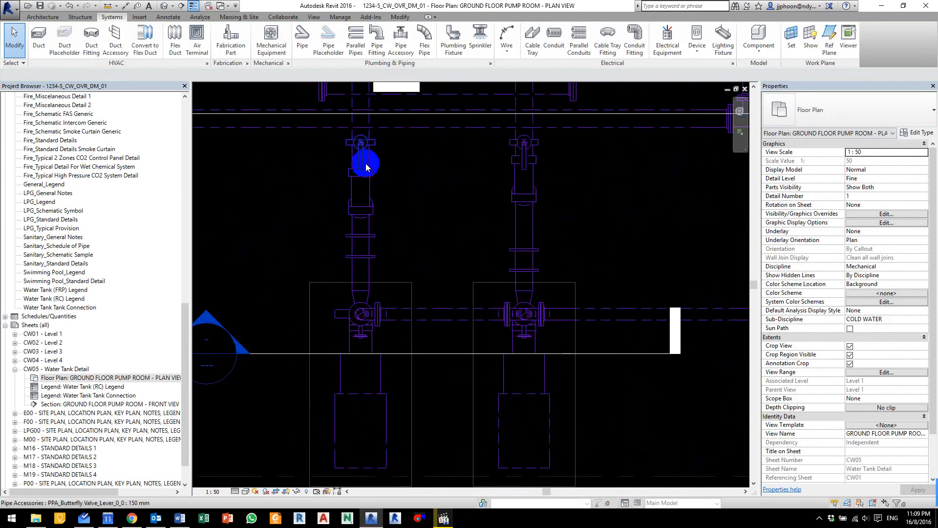
{"action": "scroll", "coordinate": [365, 167], "scroll_direction": "up", "scroll_amount": 4}
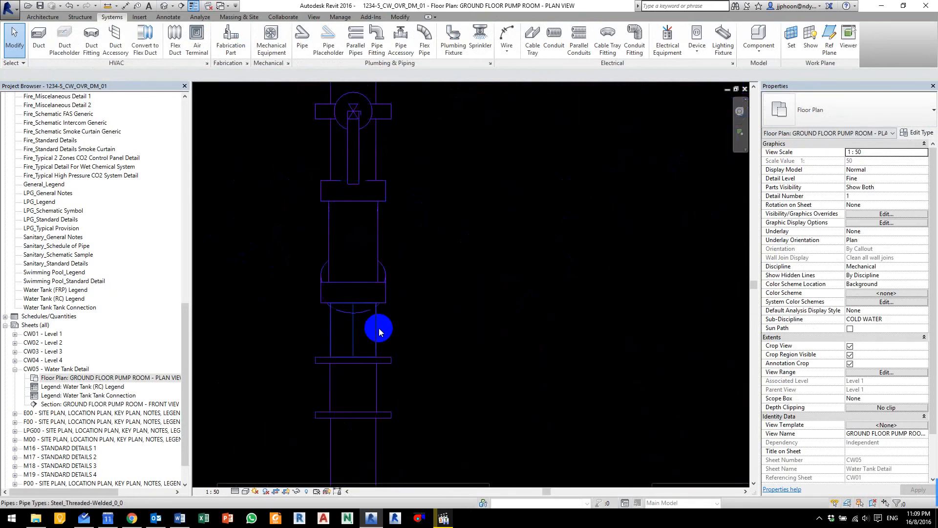
{"action": "left_click", "coordinate": [379, 335]}
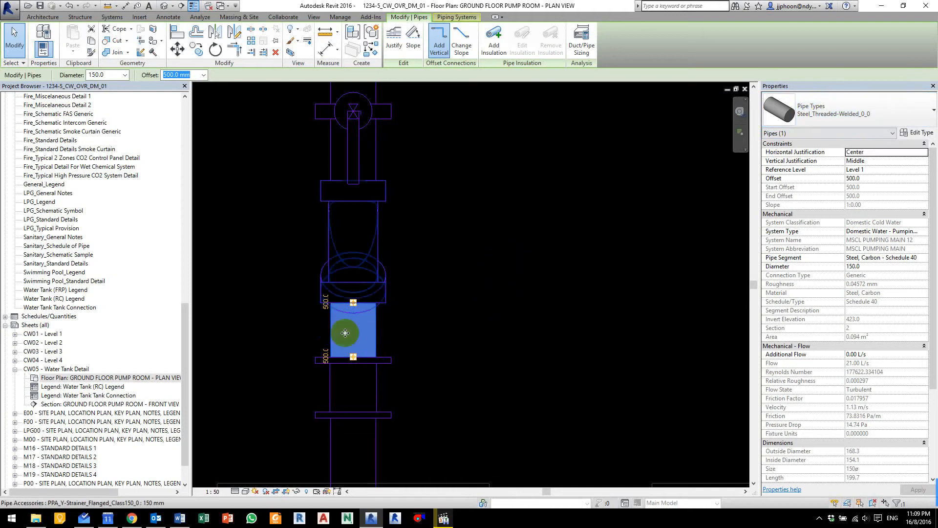
{"action": "left_click", "coordinate": [507, 357]}
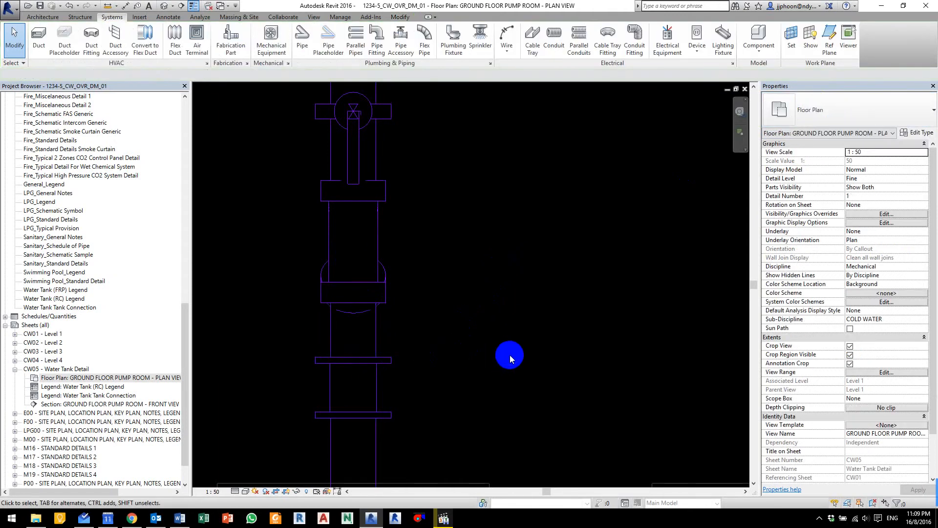
{"action": "scroll", "coordinate": [511, 351], "scroll_direction": "down", "scroll_amount": 4}
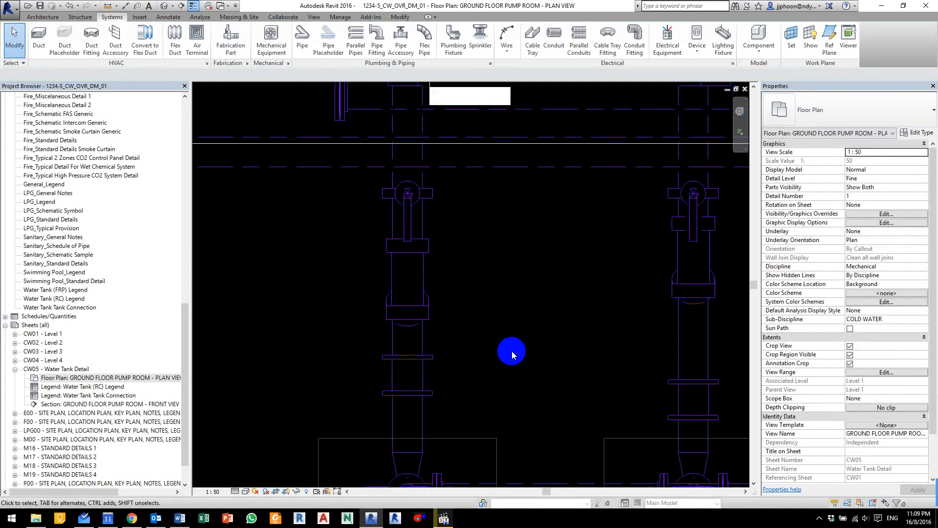
{"action": "middle_click_drag", "start_coordinate": [567, 319], "coordinate": [477, 239]}
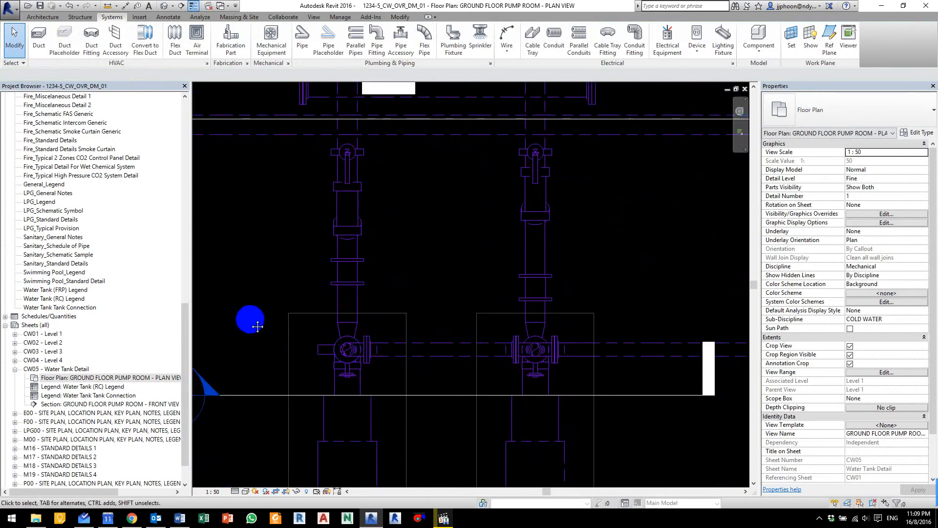
Step: Return to the Section 4 view and flip the butterfly valves on both discharge pipes so their levers point downwards
{"action": "middle_click_drag", "start_coordinate": [248, 321], "coordinate": [310, 252]}
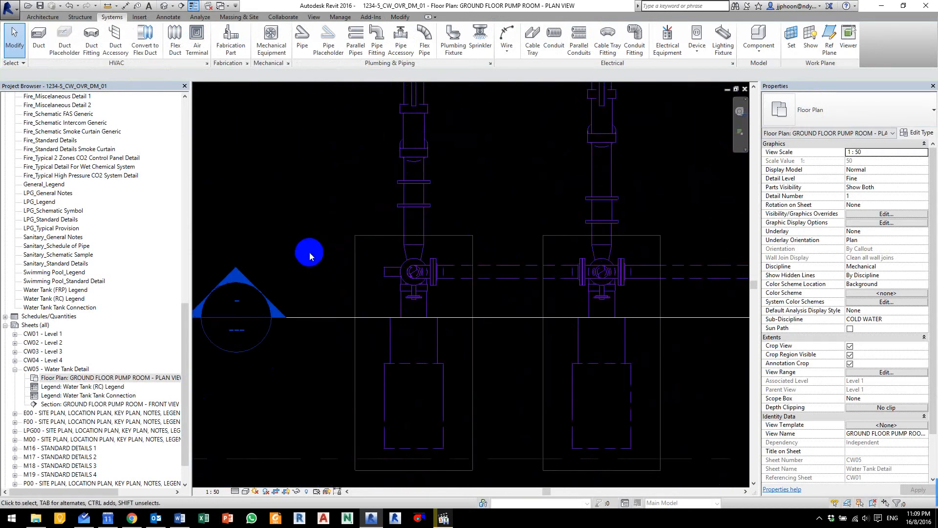
{"action": "double_click", "coordinate": [256, 292]}
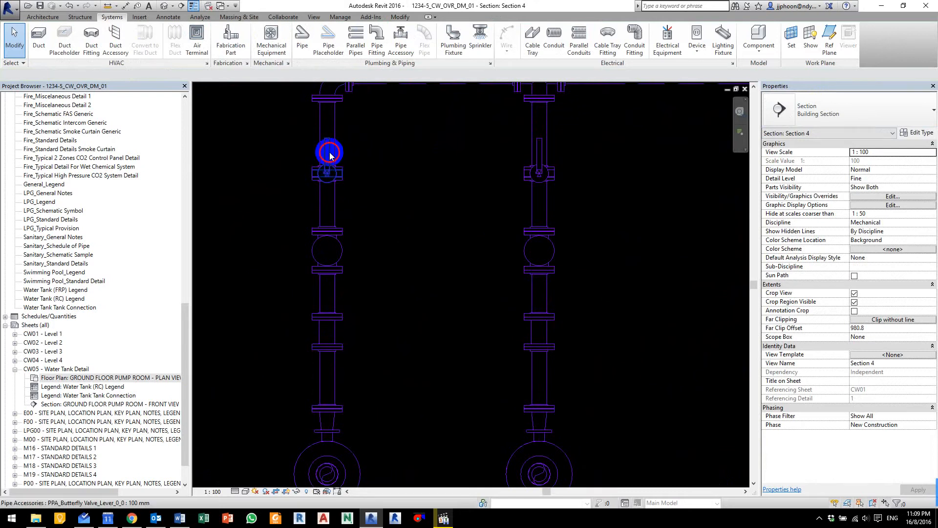
{"action": "left_click", "coordinate": [329, 152]}
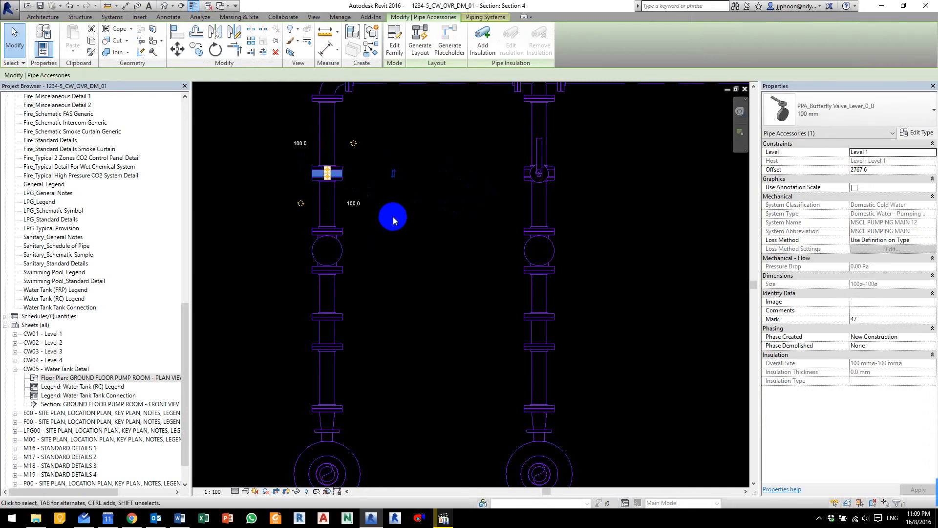
{"action": "left_click", "coordinate": [421, 218]}
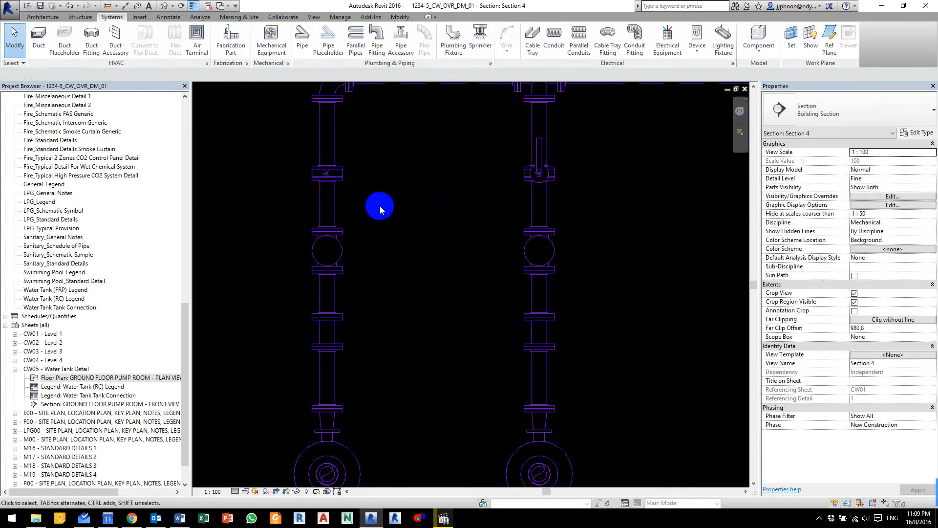
{"action": "scroll", "coordinate": [333, 177], "scroll_direction": "up", "scroll_amount": 2}
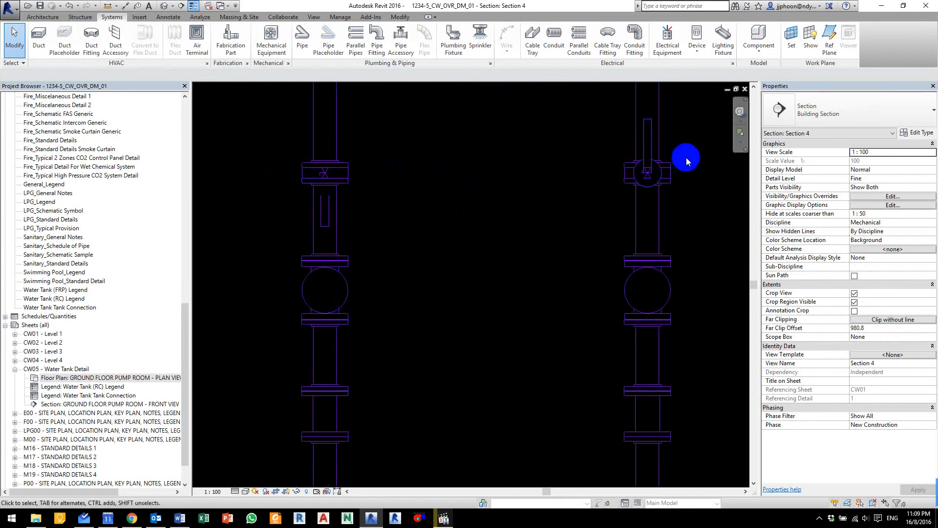
{"action": "left_click", "coordinate": [651, 138]}
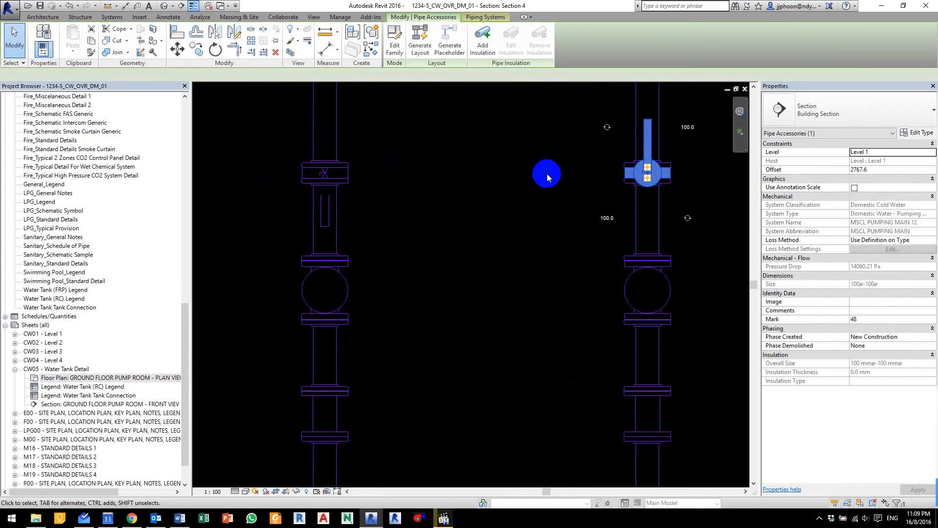
{"action": "left_click", "coordinate": [546, 176]}
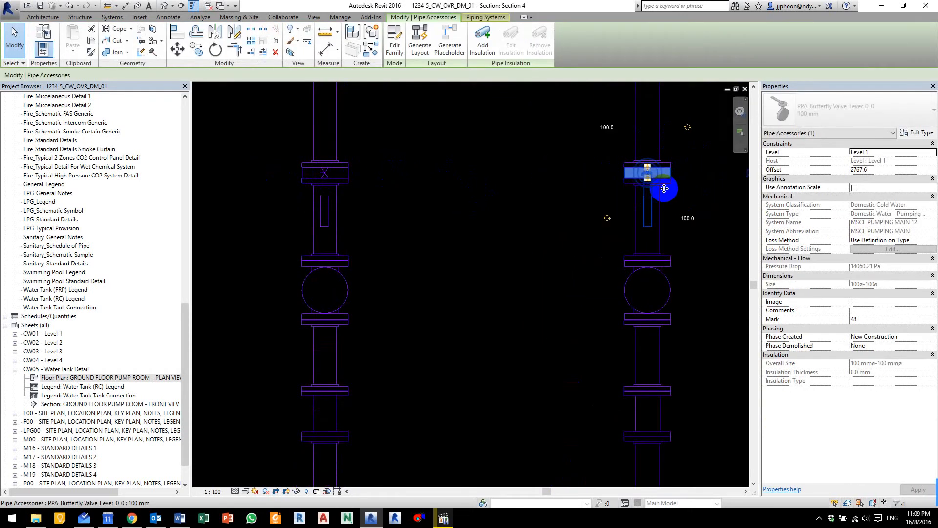
Step: Rotate the right discharge pipe's butterfly valve about the pipe axis in two turns so its lever faces the front
{"action": "middle_click_drag", "start_coordinate": [698, 176], "coordinate": [572, 193]}
{"action": "scroll", "coordinate": [536, 202], "scroll_direction": "up", "scroll_amount": 2}
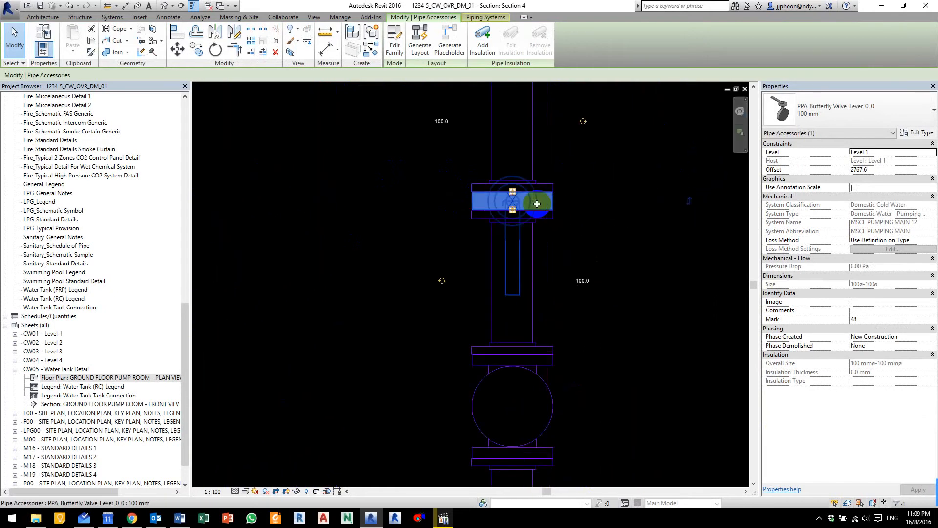
{"action": "left_click", "coordinate": [584, 123]}
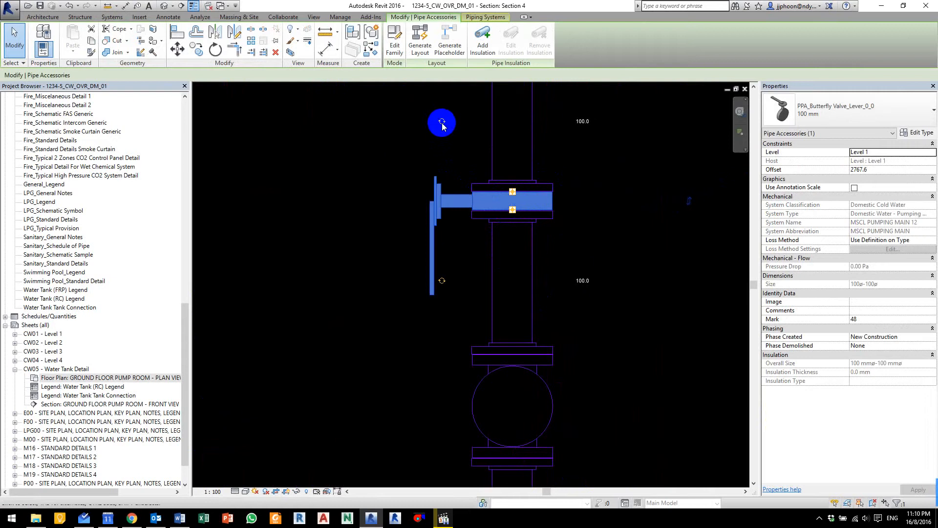
{"action": "left_click", "coordinate": [442, 123]}
{"action": "left_click", "coordinate": [391, 198]}
{"action": "scroll", "coordinate": [391, 198], "scroll_direction": "down", "scroll_amount": 3}
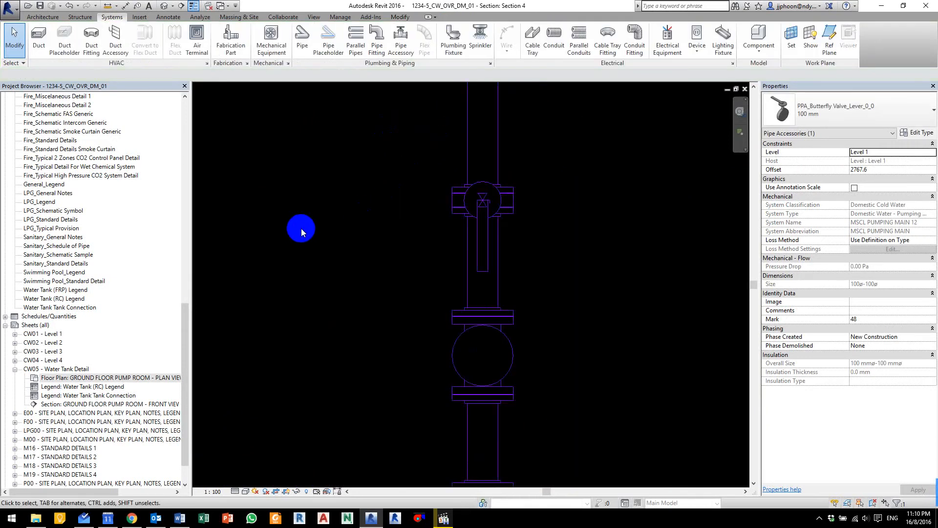
Step: Rotate the left discharge pipe's butterfly valve about the pipe axis in two turns so its lever faces the front
{"action": "middle_click_drag", "start_coordinate": [362, 247], "coordinate": [527, 198]}
{"action": "scroll", "coordinate": [597, 168], "scroll_direction": "up", "scroll_amount": 3}
{"action": "left_click", "coordinate": [588, 168]}
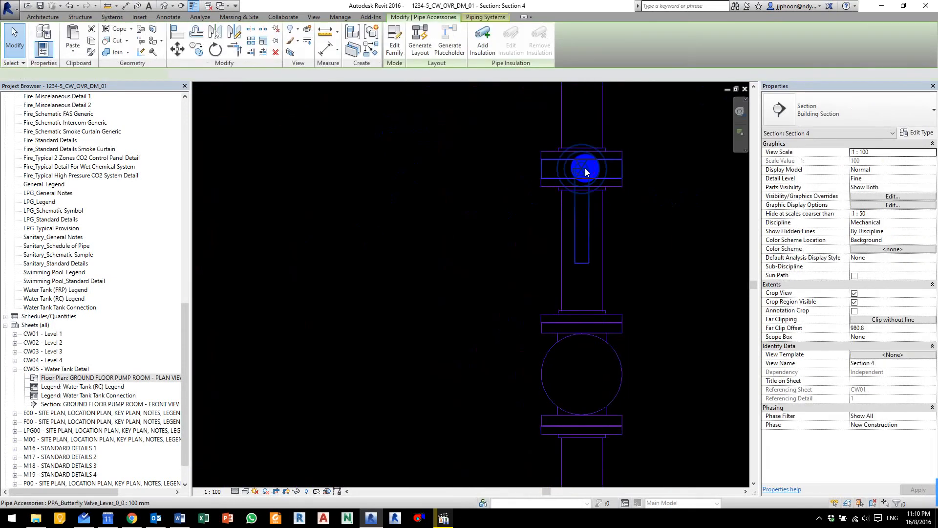
{"action": "middle_click_drag", "start_coordinate": [519, 231], "coordinate": [431, 306]}
{"action": "left_click", "coordinate": [566, 166]}
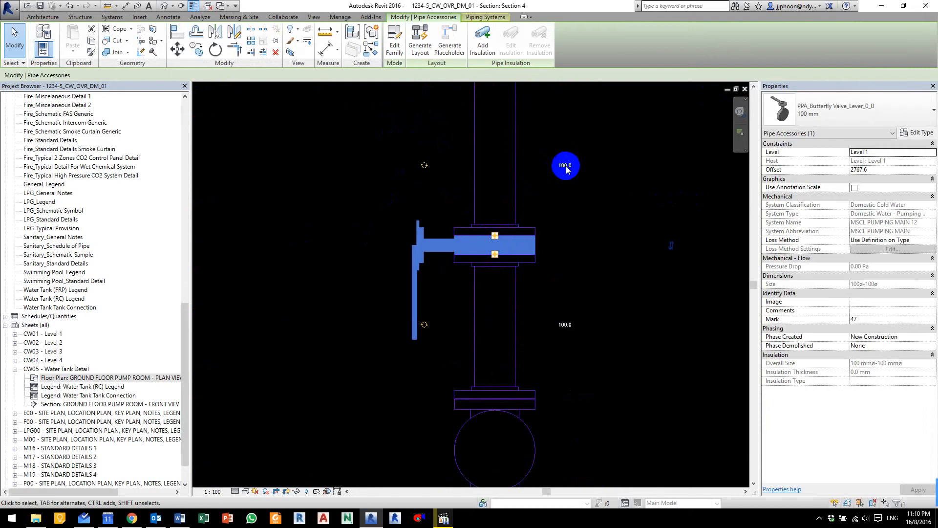
{"action": "left_click", "coordinate": [424, 167]}
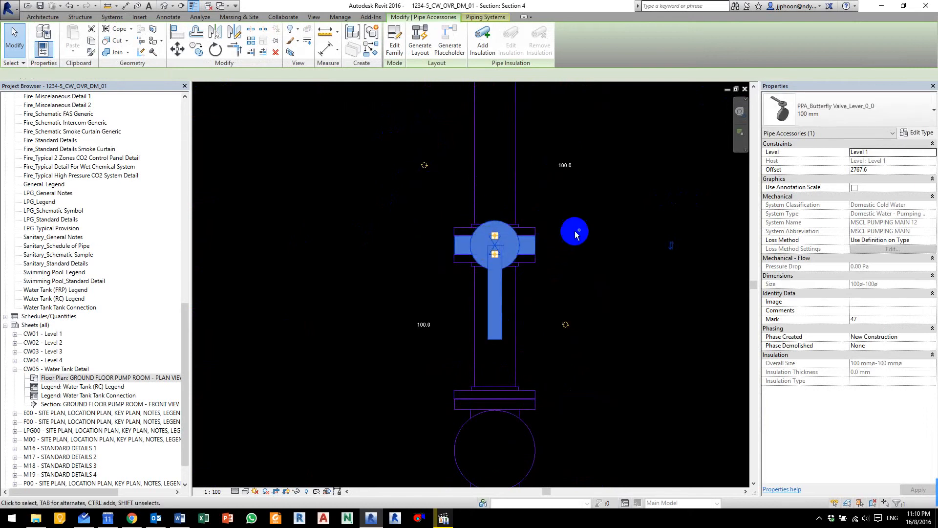
Step: Return to the ground floor pump room plan to view the whole layout, and open sheet CW05 - Water Tank Detail
{"action": "key", "text": "ctrl+F11"}
{"action": "key", "text": "ctrl+Tab"}
{"action": "scroll", "coordinate": [380, 306], "scroll_direction": "down", "scroll_amount": 5}
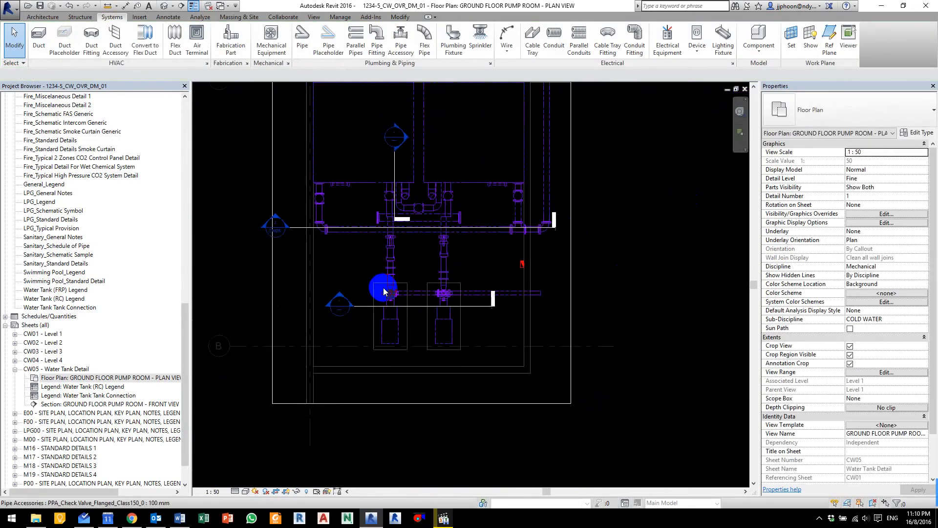
{"action": "middle_click_drag", "start_coordinate": [453, 313], "coordinate": [468, 329]}
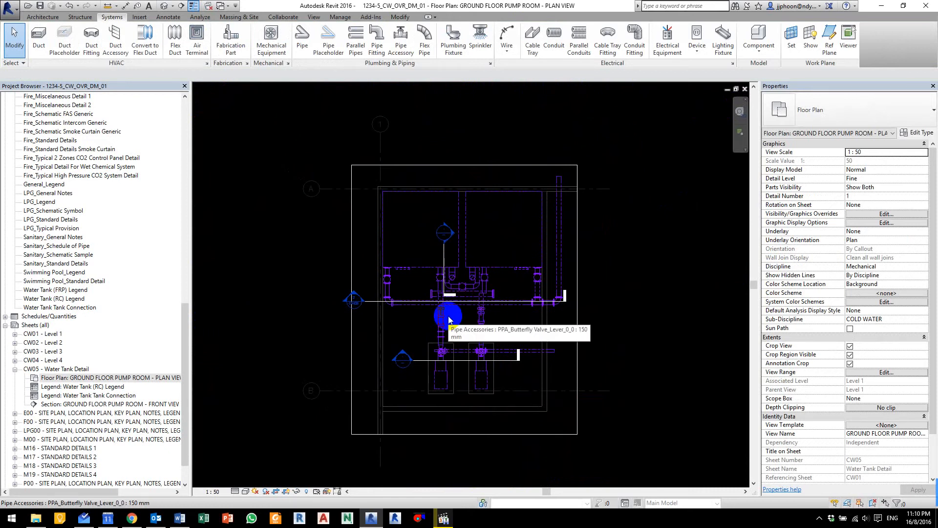
{"action": "left_click", "coordinate": [35, 370]}
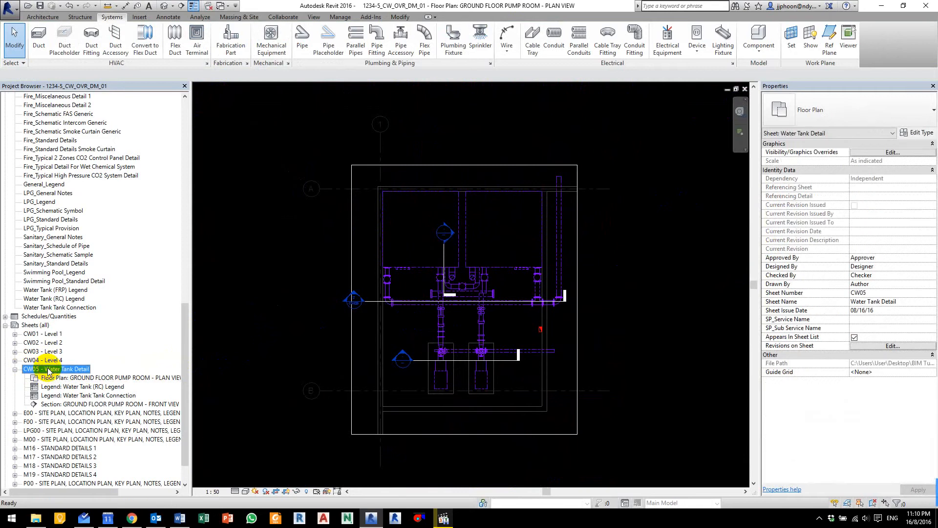
{"action": "double_click", "coordinate": [52, 370]}
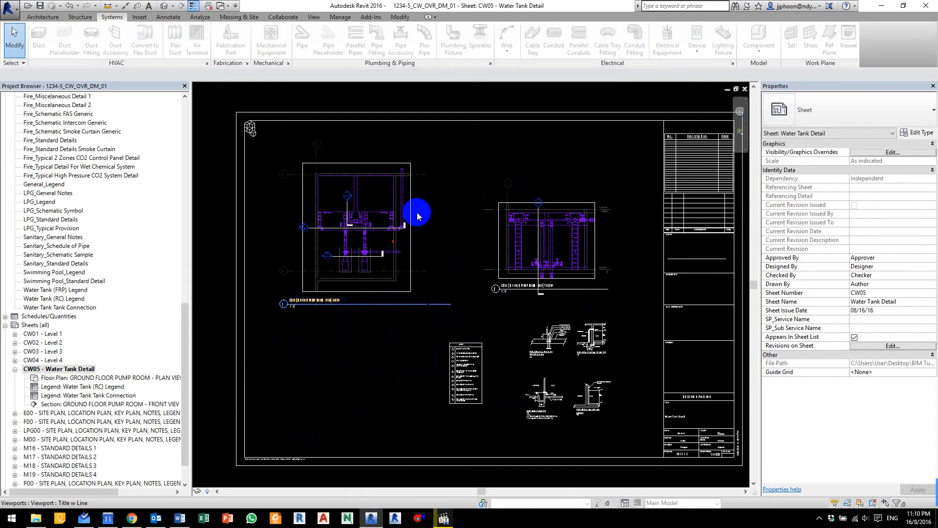
{"action": "scroll", "coordinate": [419, 211], "scroll_direction": "up", "scroll_amount": 4}
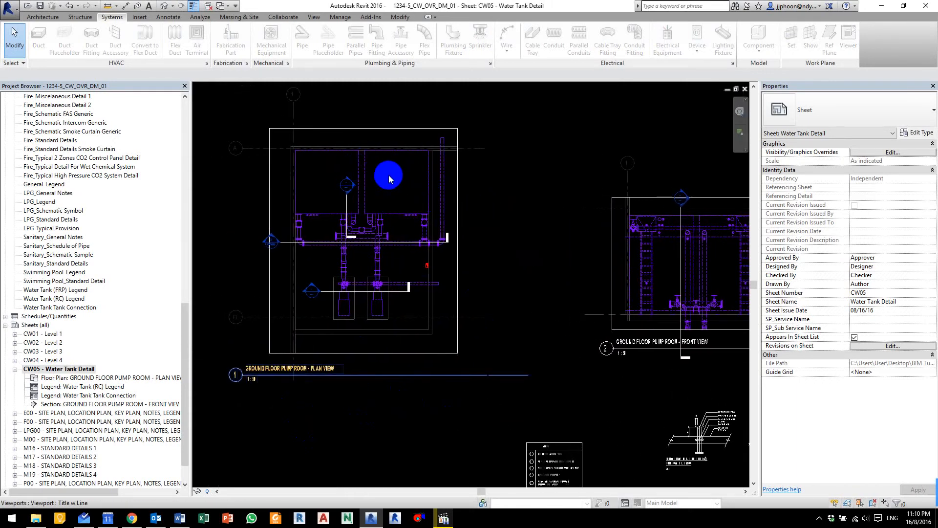
Step: Activate the plan viewport on the sheet, select the tanks, pumps and pipework, and isolate them in a 3D view with Selection Box
{"action": "double_click", "coordinate": [391, 174]}
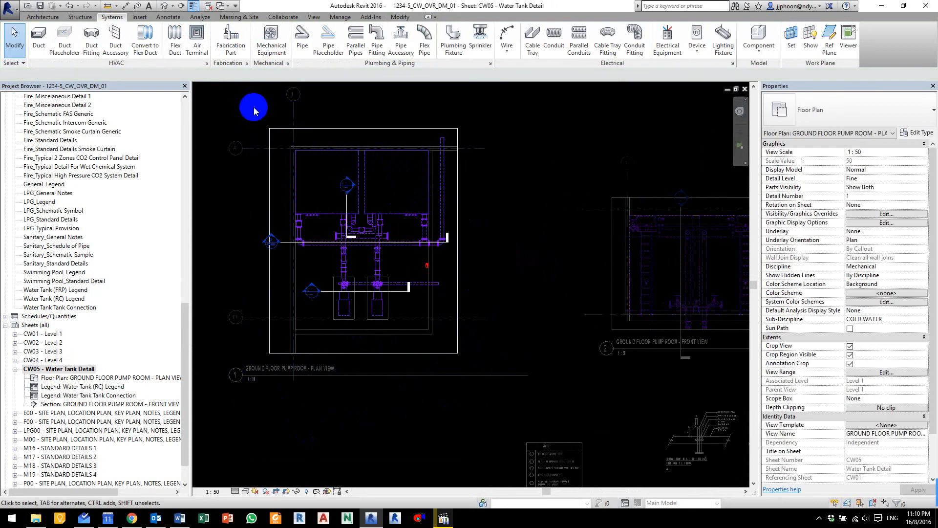
{"action": "left_click_drag", "start_coordinate": [248, 107], "coordinate": [474, 341]}
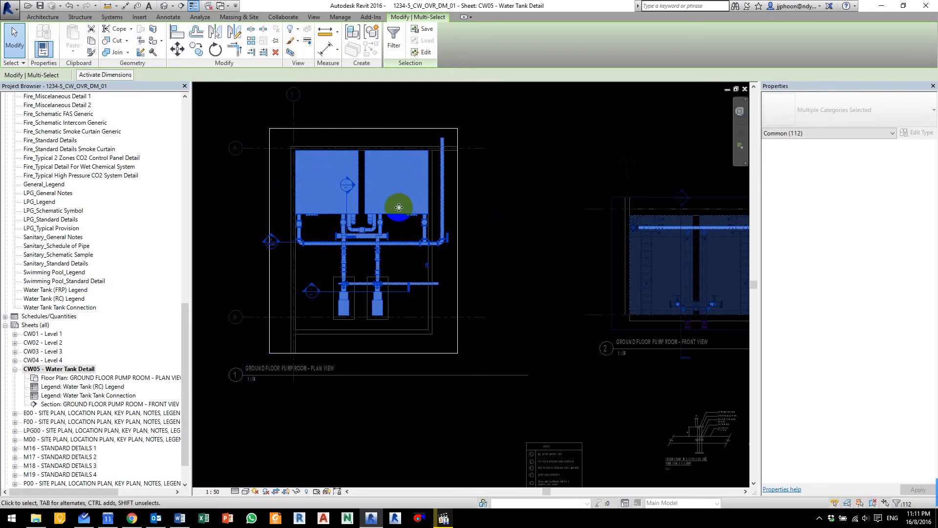
{"action": "left_click", "coordinate": [290, 53]}
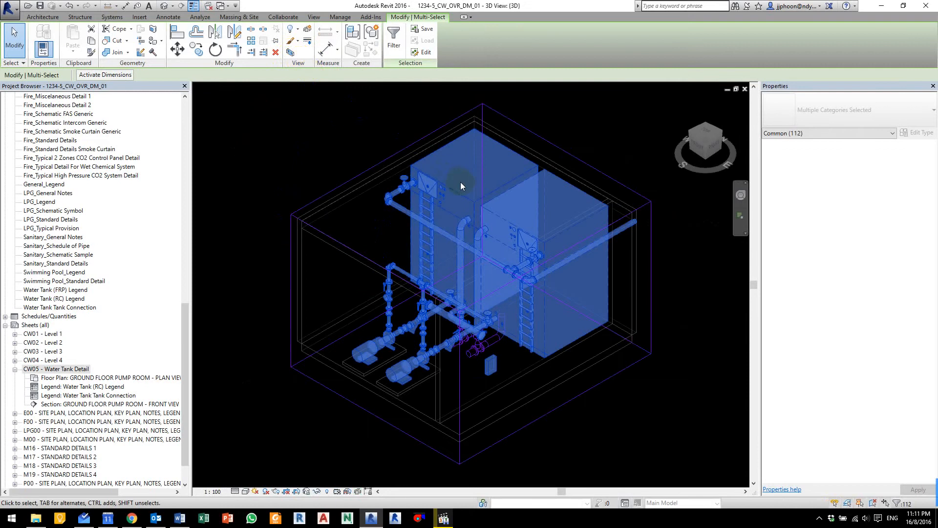
{"action": "left_click", "coordinate": [637, 436]}
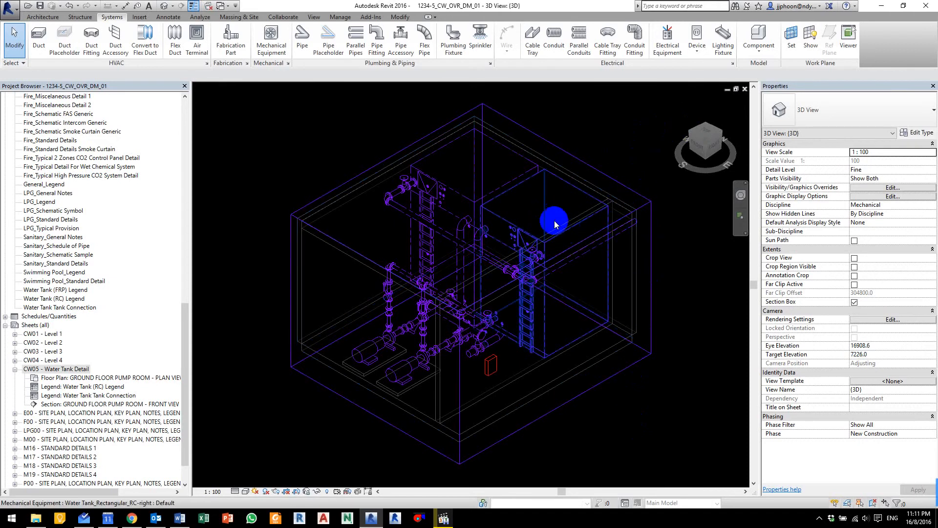
Step: Orient the 3D view to the south-west corner isometric looking down on the tanks and pumps
{"action": "mouse_move", "coordinate": [468, 241]}
{"action": "middle_mouse_down", "text": "shift"}
{"action": "mouse_move", "coordinate": [495, 230]}
{"action": "mouse_move", "coordinate": [477, 234]}
{"action": "middle_mouse_up", "text": "shift"}
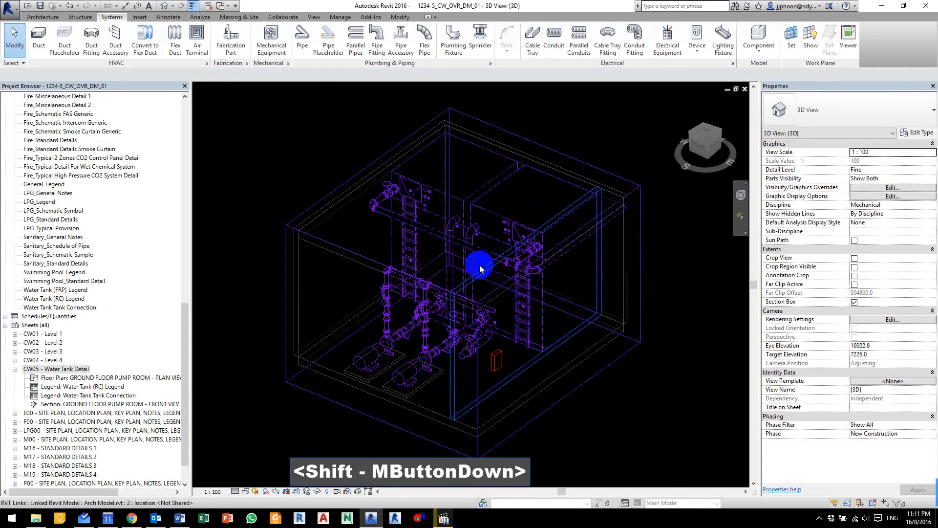
{"action": "left_click", "coordinate": [692, 136]}
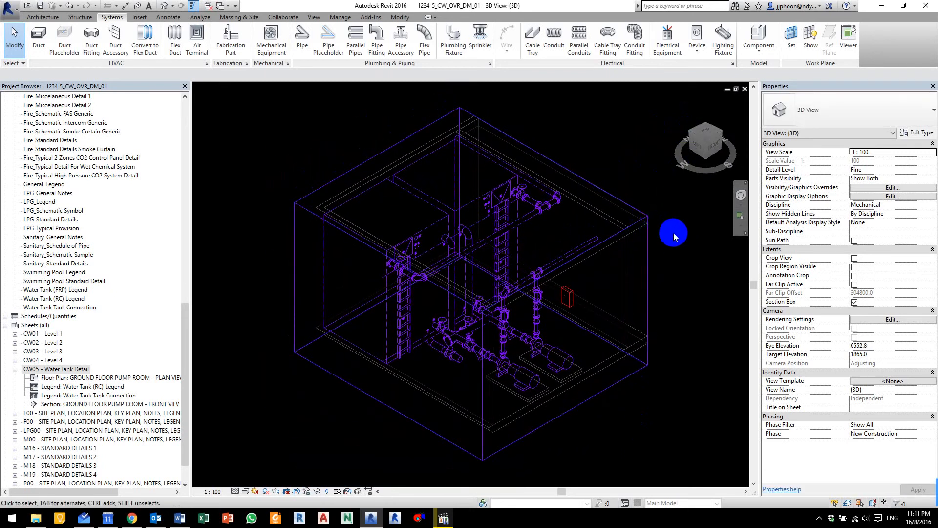
{"action": "key", "text": "ctrl+F11"}
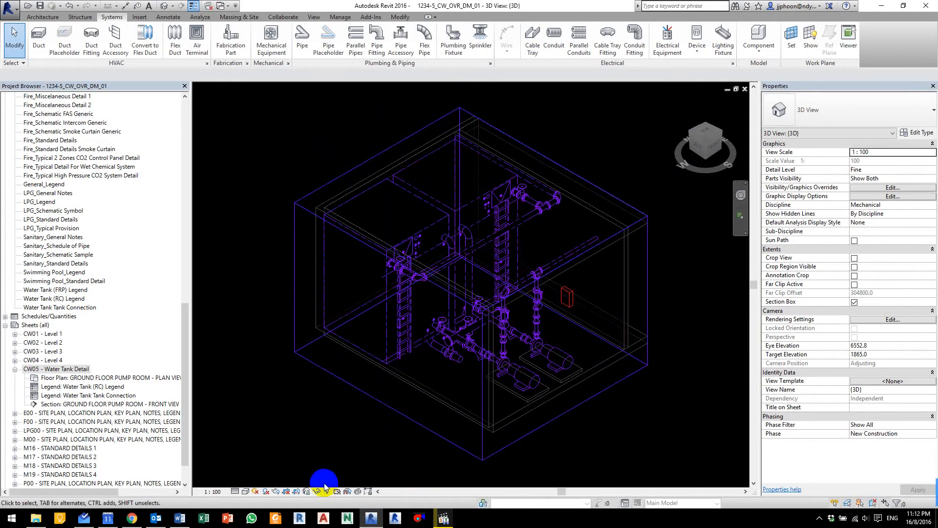
Step: Save and lock the 3D view's orientation under the name GROUND FLOOR PUMP ROOM - ISOMETRIC
{"action": "left_click", "coordinate": [307, 491]}
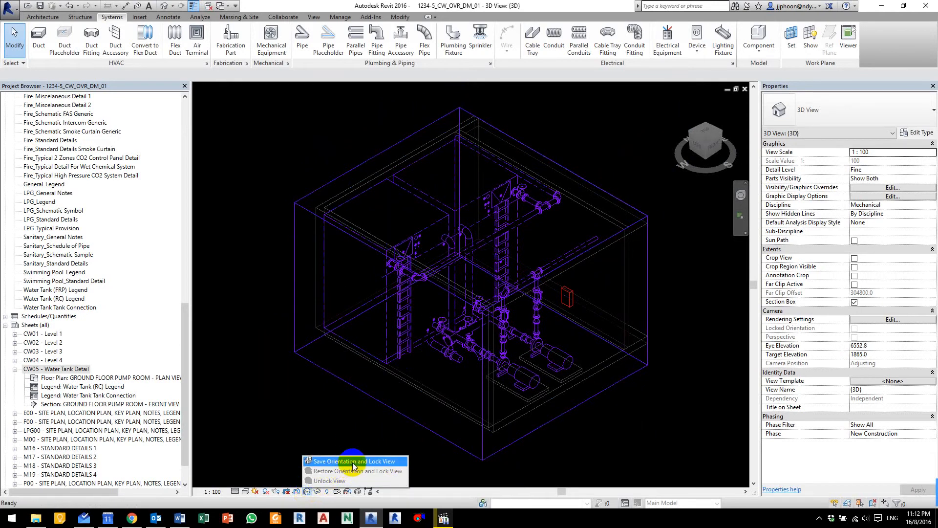
{"action": "left_click", "coordinate": [363, 462]}
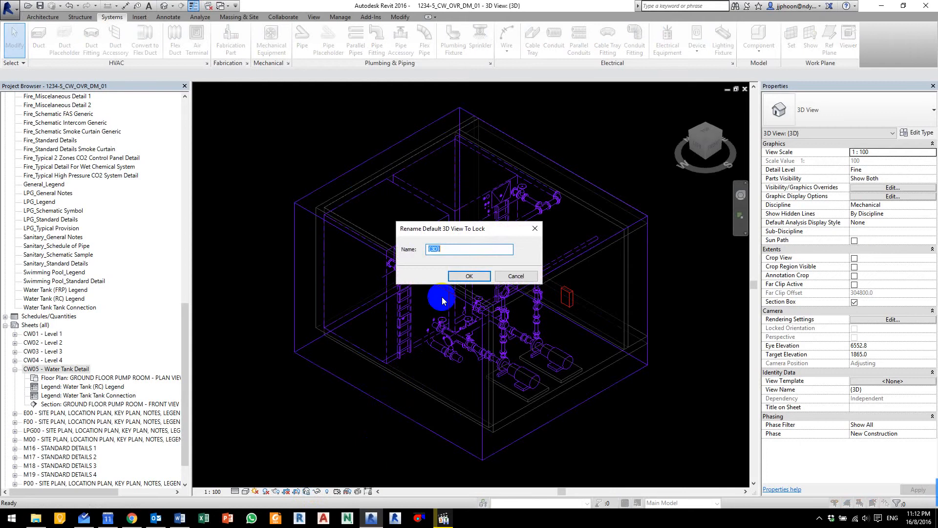
{"action": "left_click_drag", "start_coordinate": [464, 231], "coordinate": [439, 275]}
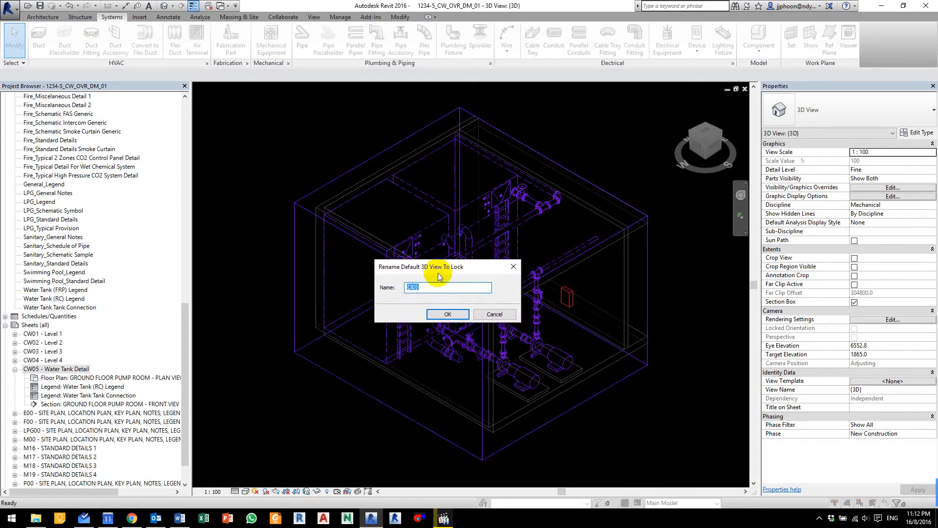
{"action": "type", "text": "GR"}
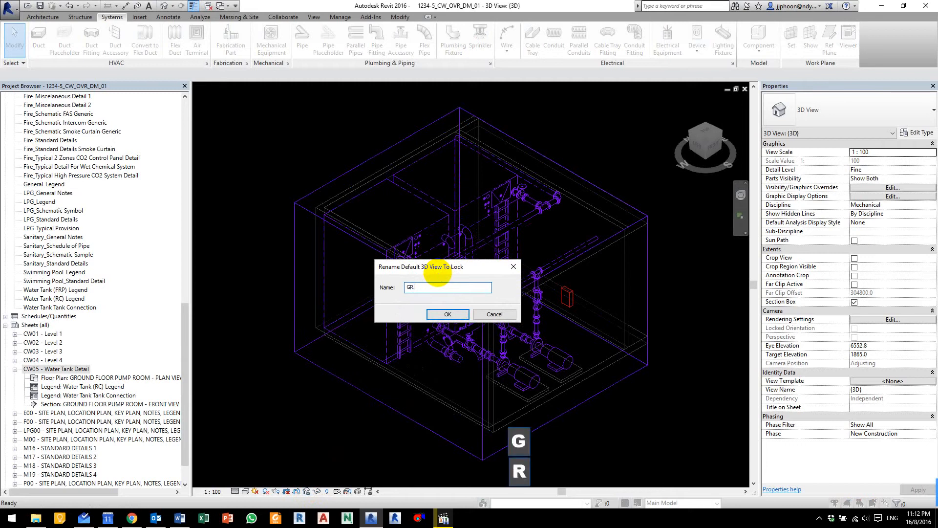
{"action": "type", "text": "OUND FL"}
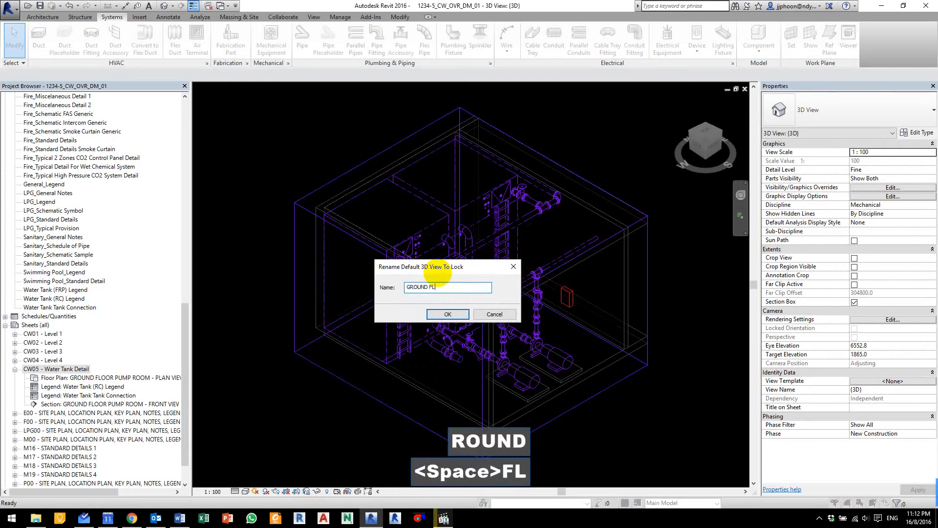
{"action": "type", "text": "OOR PUMP ROOM -"}
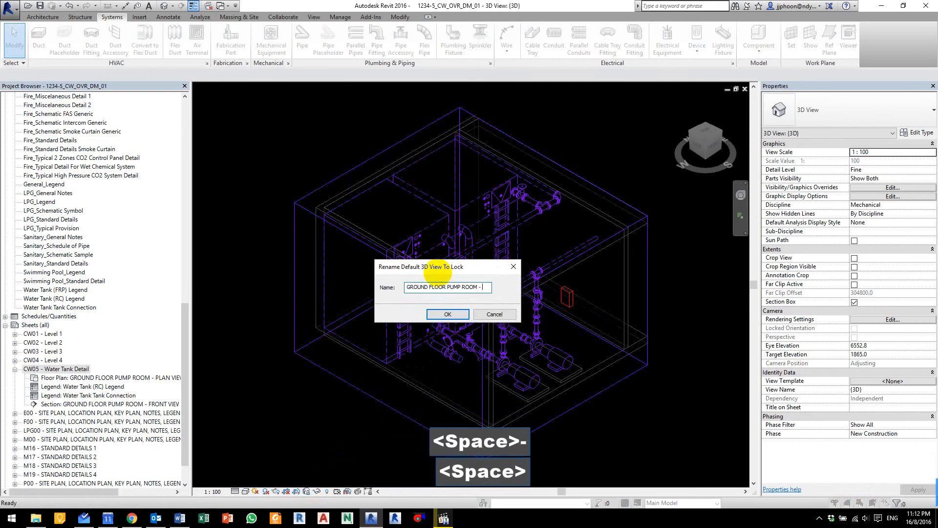
{"action": "type", "text": " ISOMETRIC"}
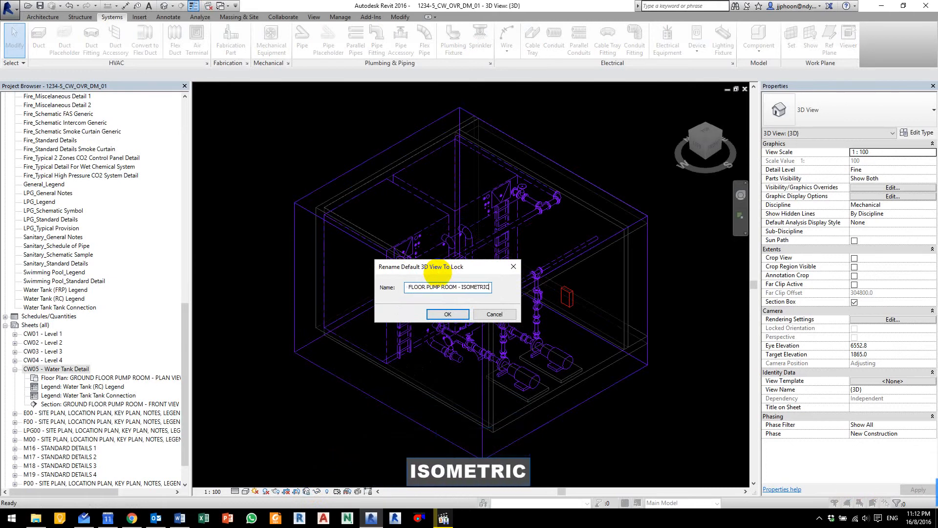
{"action": "key", "text": "Return"}
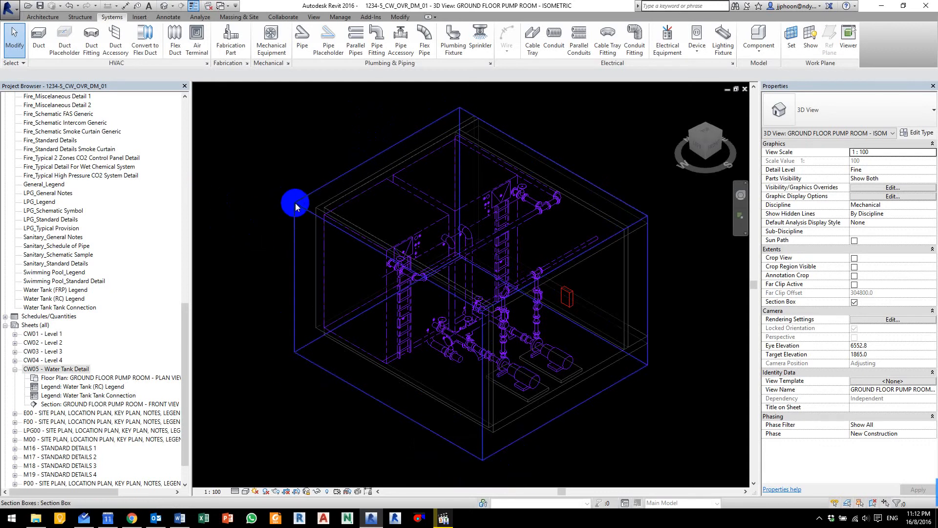
Step: Override the section box's graphics by element in the isometric view and turn off its visibility
{"action": "left_click", "coordinate": [318, 188]}
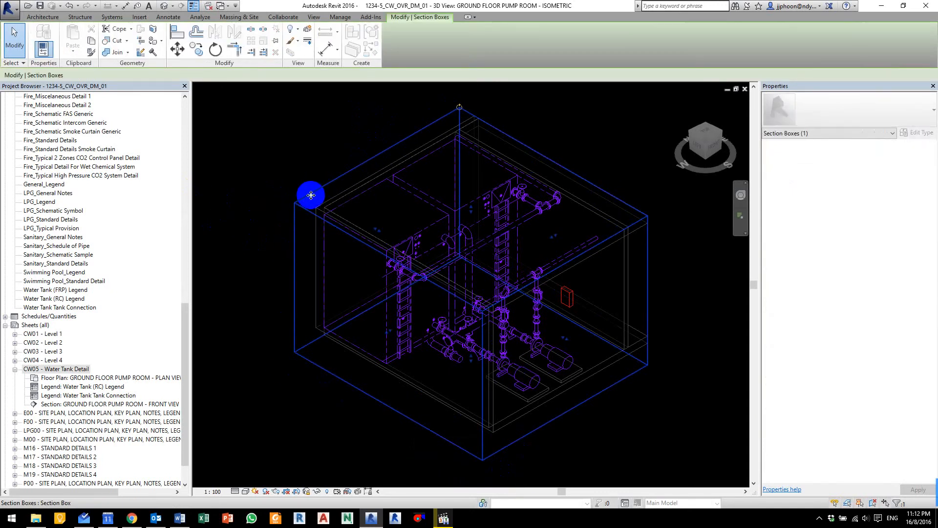
{"action": "right_click", "coordinate": [311, 195]}
{"action": "mouse_move", "coordinate": [366, 254]}
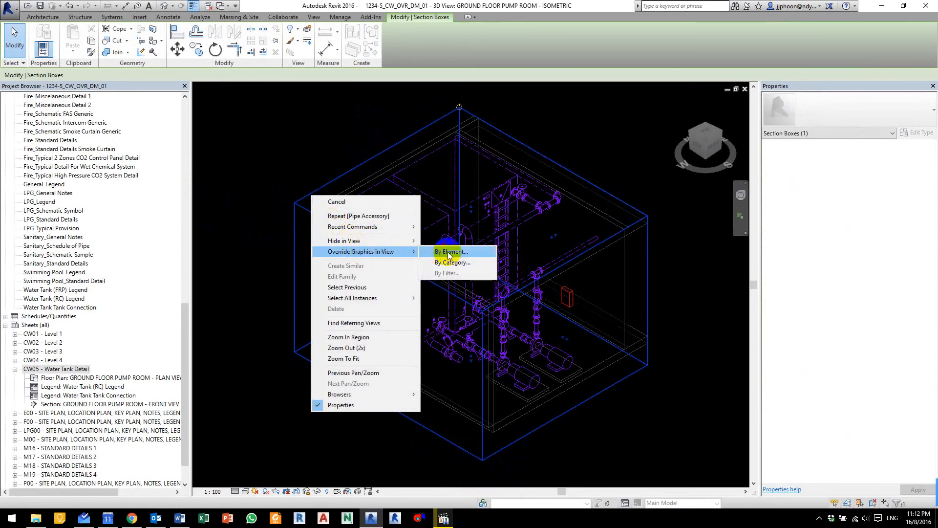
{"action": "left_click", "coordinate": [473, 255]}
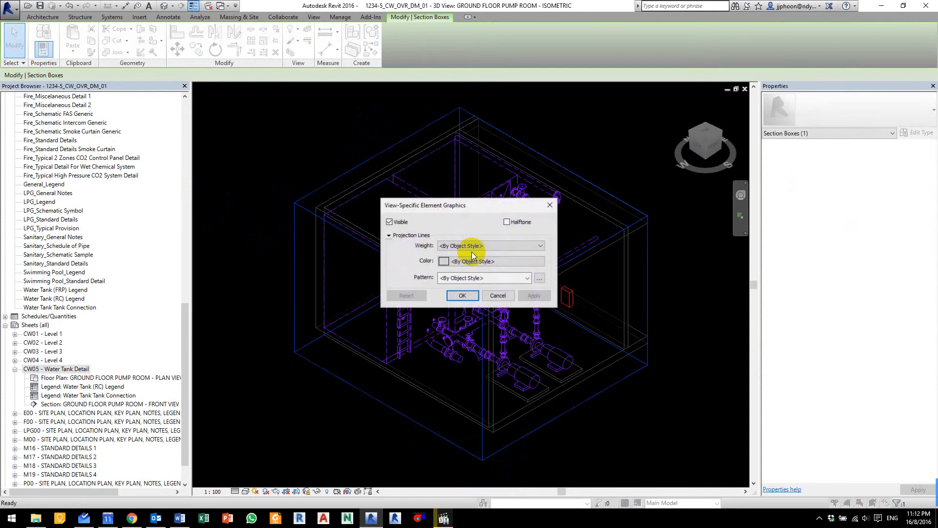
{"action": "left_click", "coordinate": [389, 222]}
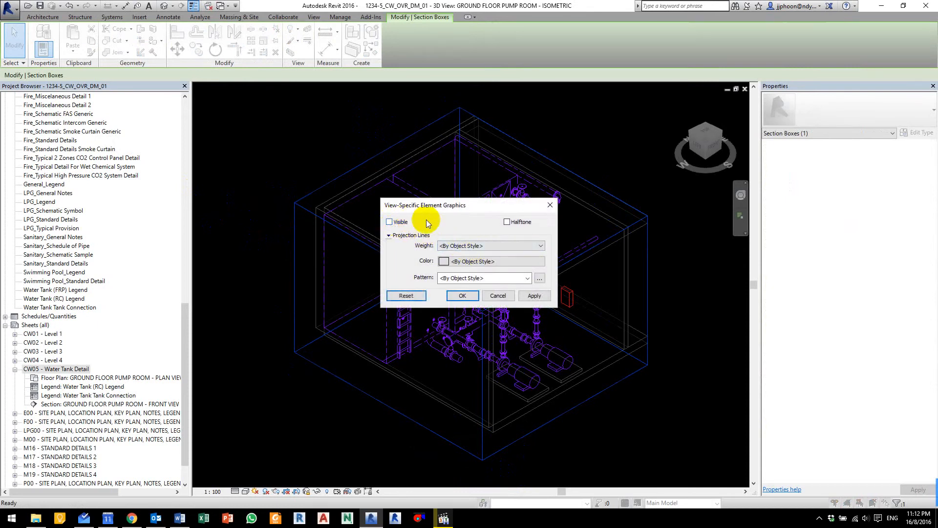
{"action": "left_click", "coordinate": [463, 296]}
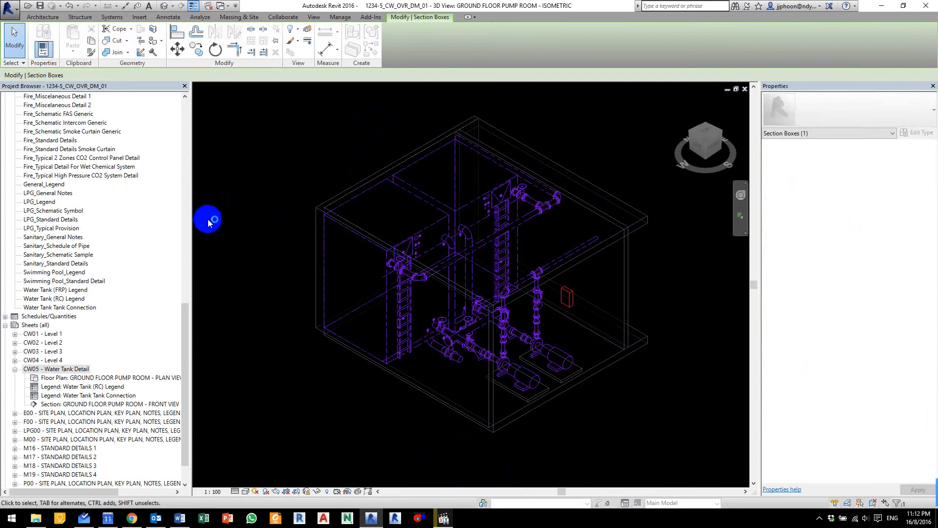
Step: Reopen sheet CW05 - Water Tank Detail and place the GROUND FLOOR PUMP ROOM - ISOMETRIC view below the plan view
{"action": "double_click", "coordinate": [59, 369]}
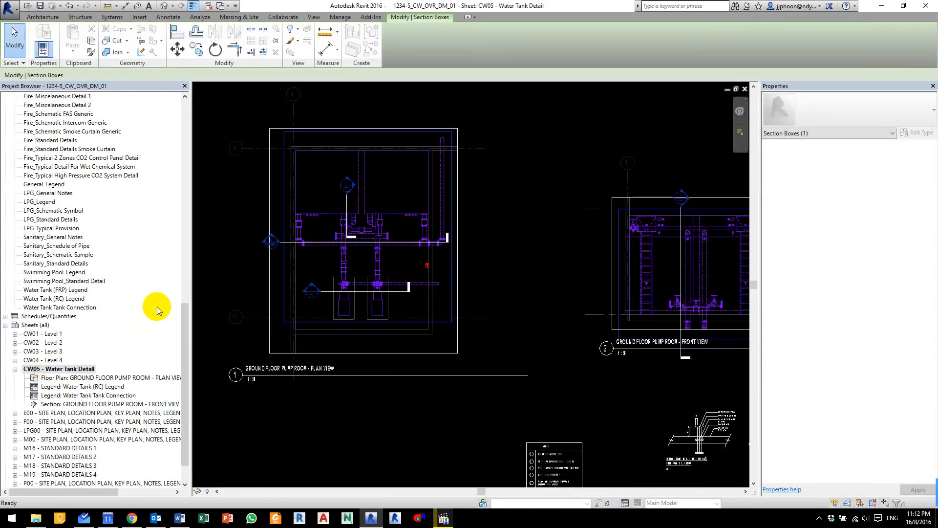
{"action": "middle_click_drag", "start_coordinate": [481, 337], "coordinate": [435, 248]}
{"action": "scroll", "coordinate": [437, 249], "scroll_direction": "down", "scroll_amount": 3}
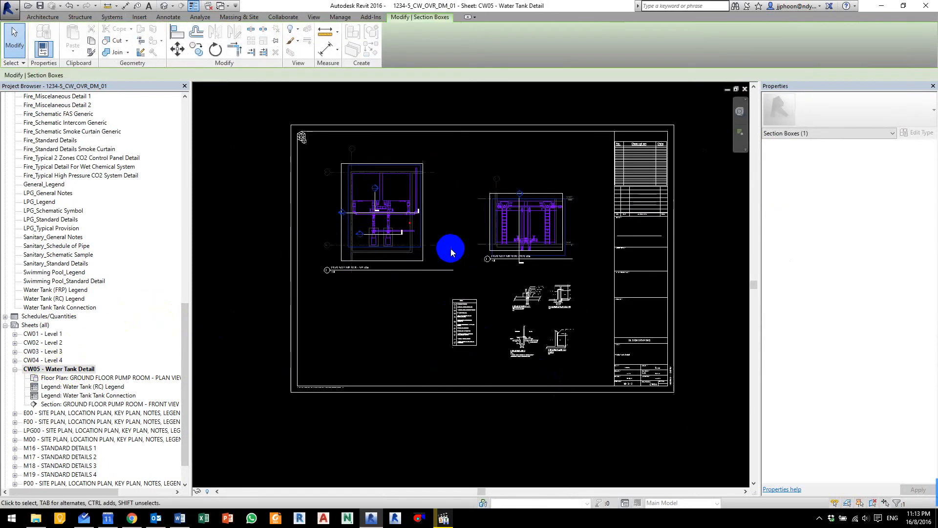
{"action": "left_click_drag", "start_coordinate": [186, 327], "coordinate": [176, 57]}
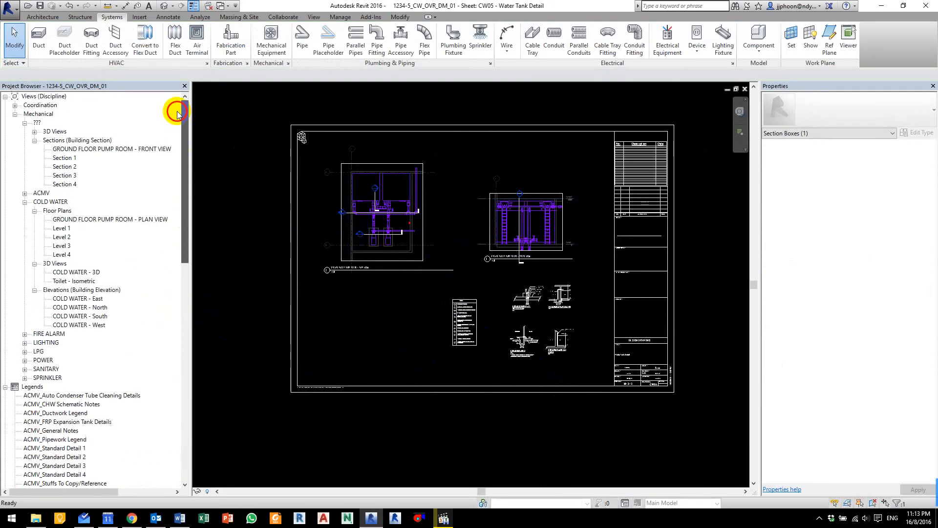
{"action": "left_click", "coordinate": [34, 132]}
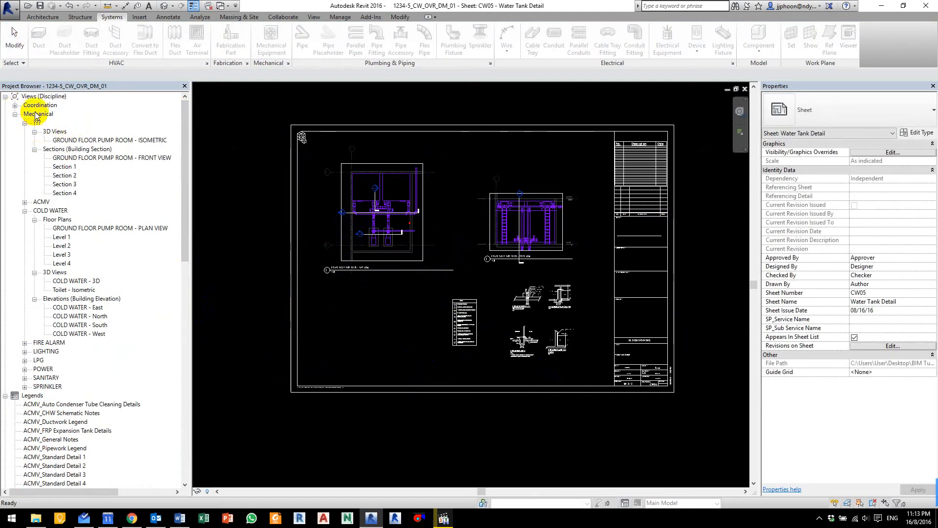
{"action": "left_click", "coordinate": [90, 141]}
{"action": "left_click_drag", "start_coordinate": [90, 141], "coordinate": [365, 331]}
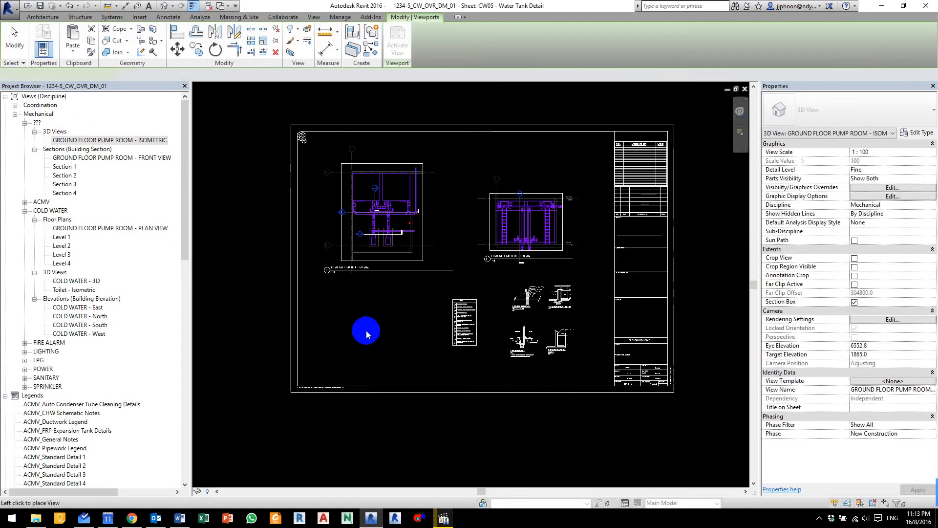
{"action": "left_click", "coordinate": [365, 331]}
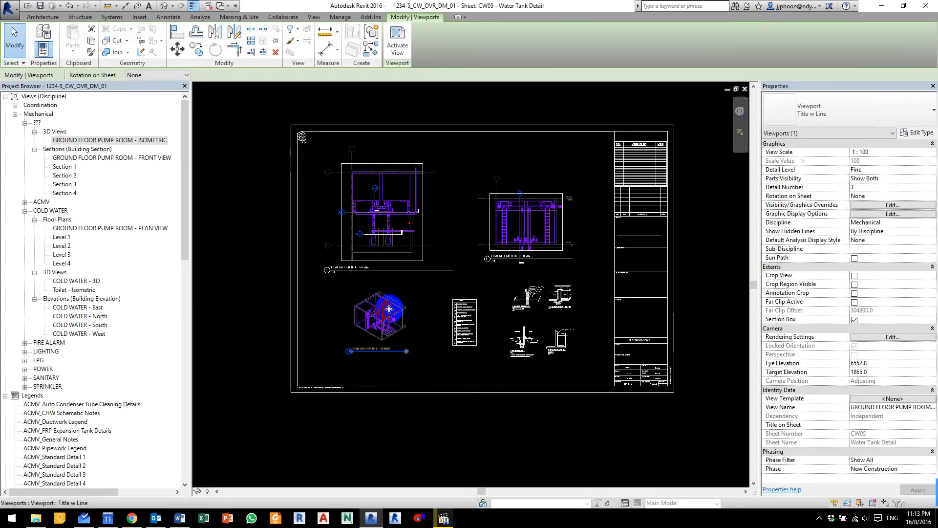
Step: Set the isometric viewport's view scale to 1 : 50 and deselect it
{"action": "left_click", "coordinate": [897, 151]}
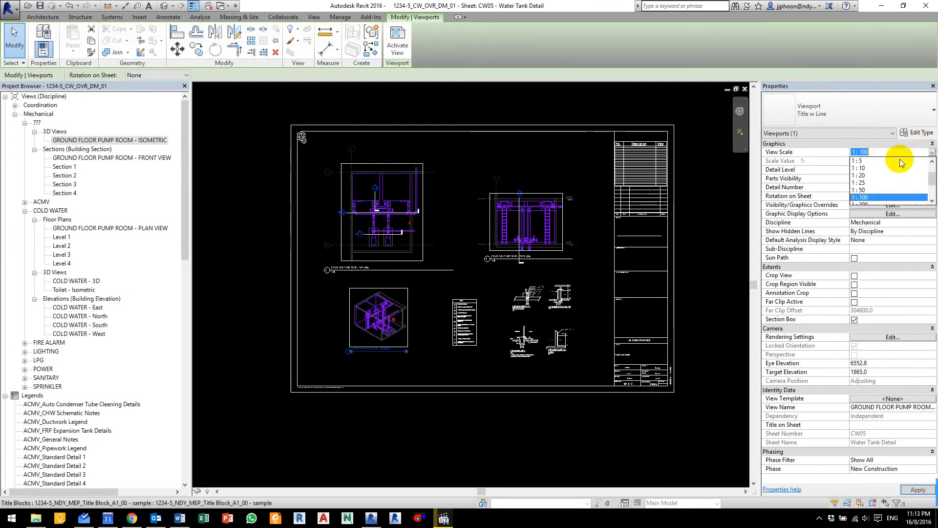
{"action": "left_click", "coordinate": [862, 183]}
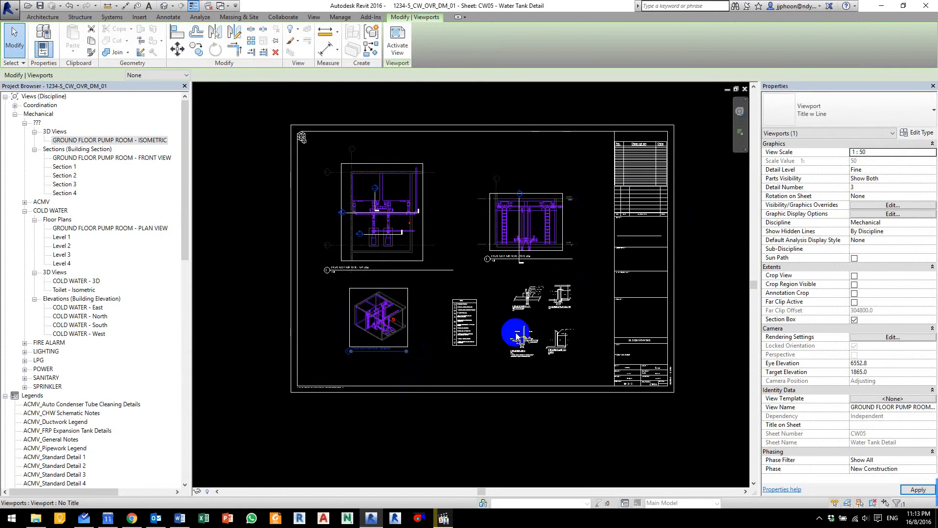
{"action": "left_click", "coordinate": [424, 428]}
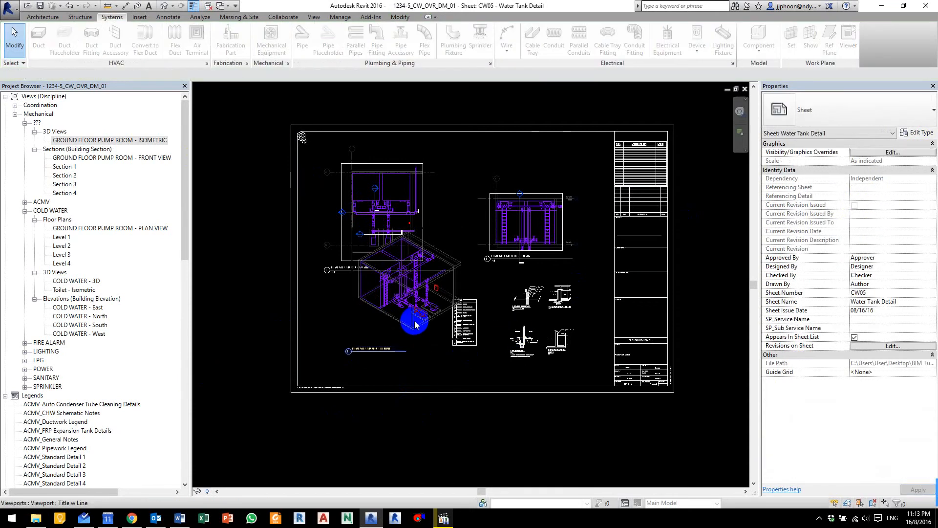
Step: Place the pump room isometric viewport below the plan view on the sheet and move its title directly beneath the isometric
{"action": "scroll", "coordinate": [419, 318], "scroll_direction": "up", "scroll_amount": 2}
{"action": "left_click_drag", "start_coordinate": [357, 332], "coordinate": [350, 339]}
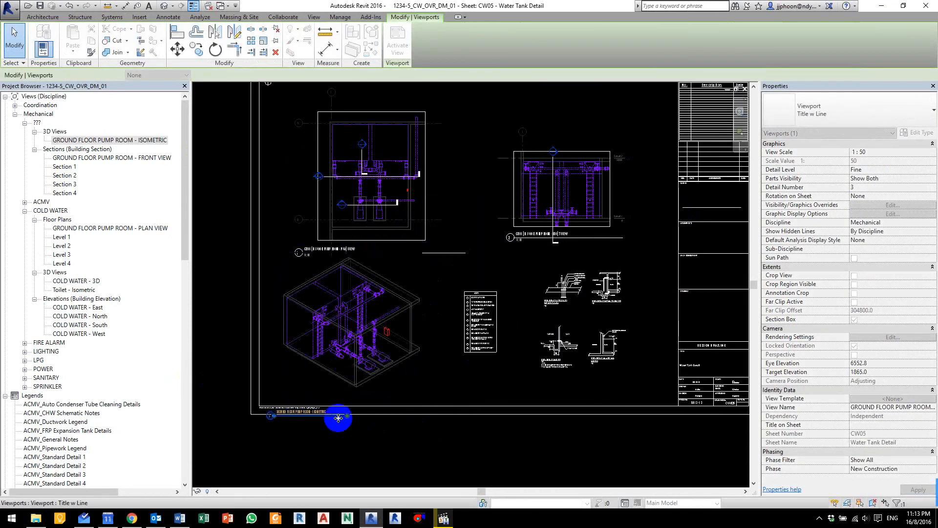
{"action": "left_click", "coordinate": [328, 458]}
{"action": "left_click_drag", "start_coordinate": [309, 421], "coordinate": [320, 397]}
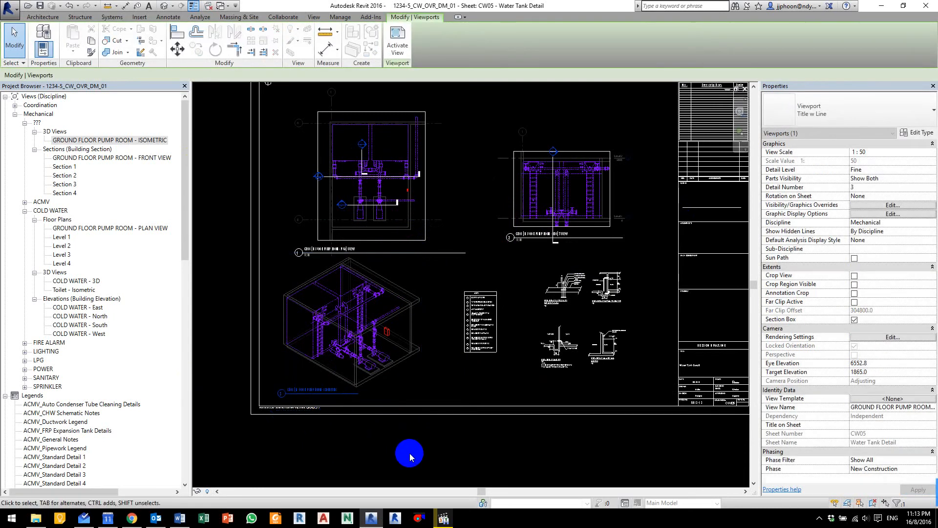
{"action": "key", "text": "ctrl+F11"}
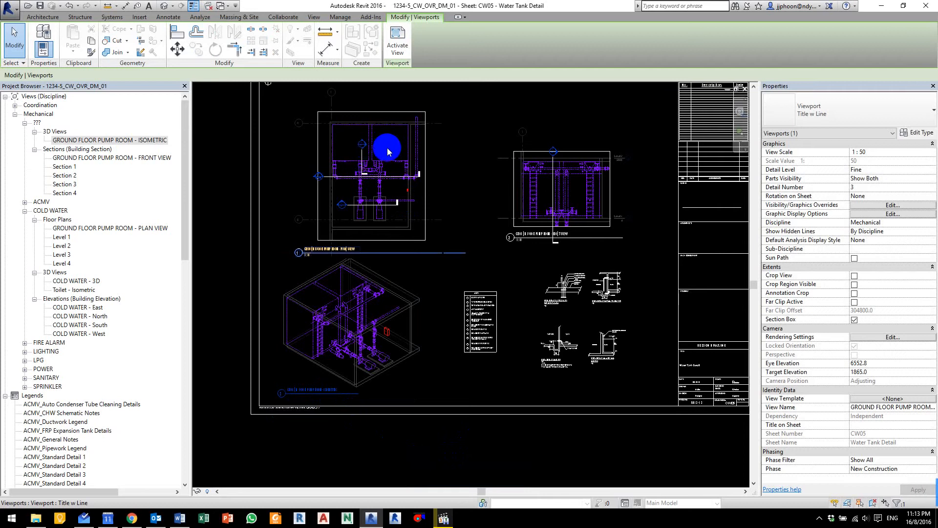
Step: Activate the GROUND FLOOR PUMP ROOM - PLAN VIEW viewport for editing directly on the sheet
{"action": "scroll", "coordinate": [382, 152], "scroll_direction": "up", "scroll_amount": 2}
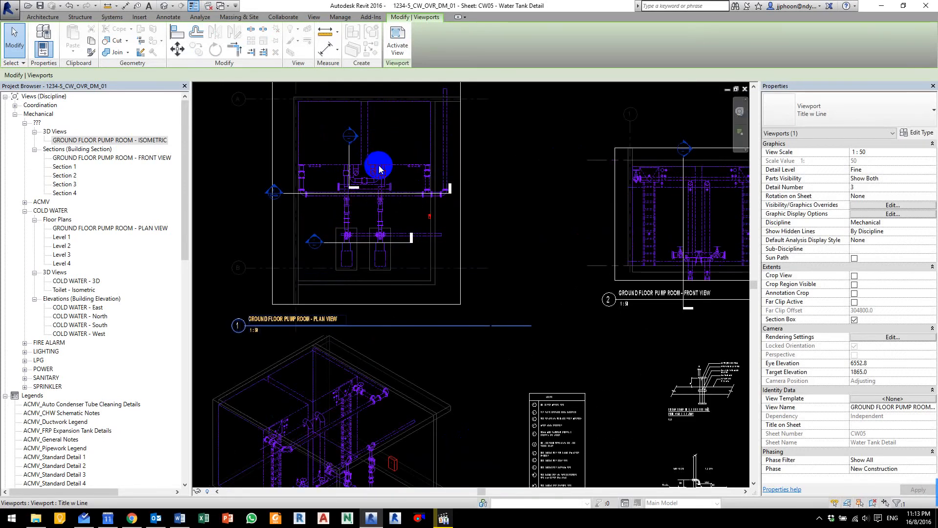
{"action": "middle_click_drag", "start_coordinate": [313, 206], "coordinate": [449, 295]}
{"action": "scroll", "coordinate": [390, 247], "scroll_direction": "up", "scroll_amount": 3}
{"action": "scroll", "coordinate": [438, 310], "scroll_direction": "down", "scroll_amount": 1}
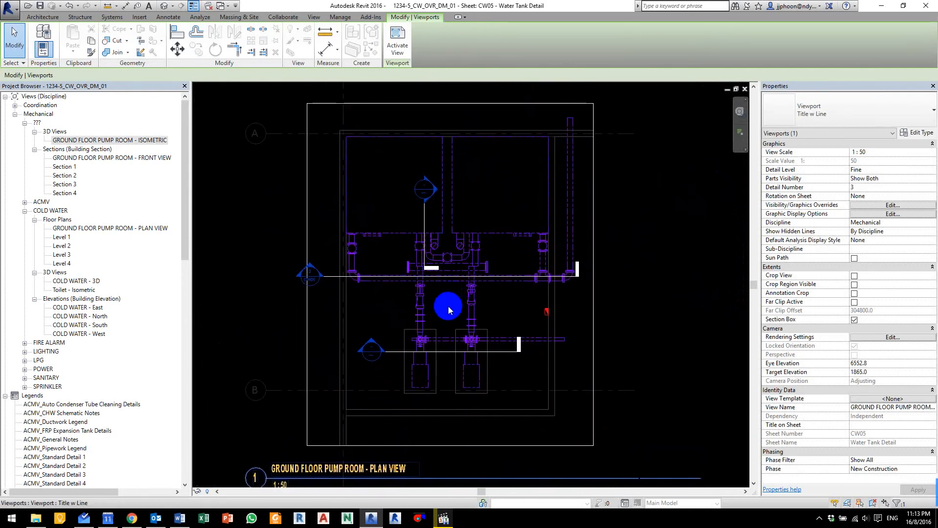
{"action": "left_click", "coordinate": [449, 307]}
{"action": "double_click", "coordinate": [449, 307]}
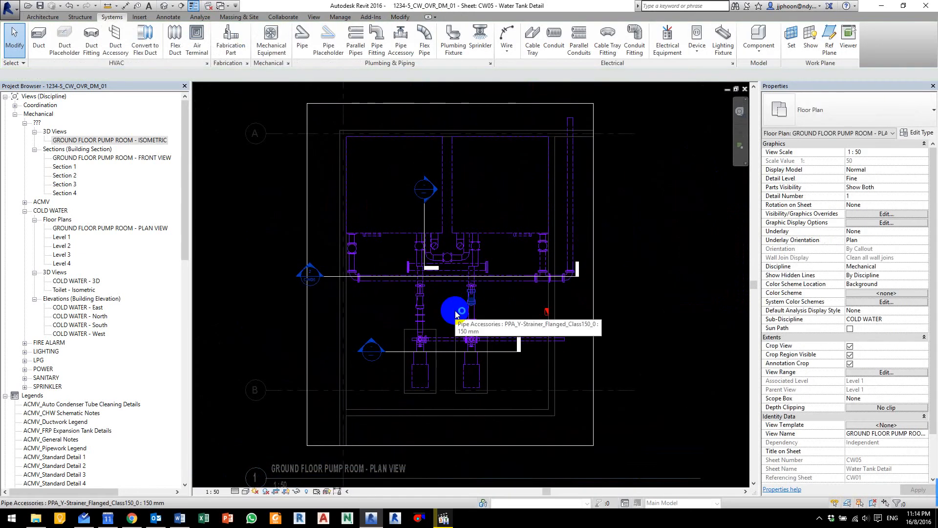
{"action": "key", "text": "ctrl+F11"}
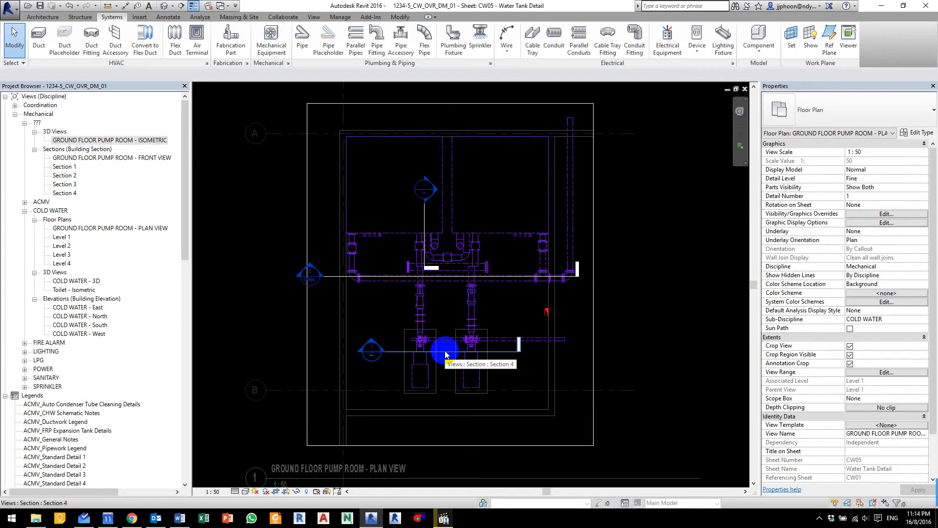
Step: Hide the three section markers in the plan view by overriding their element graphics to not visible
{"action": "left_click", "coordinate": [347, 276]}
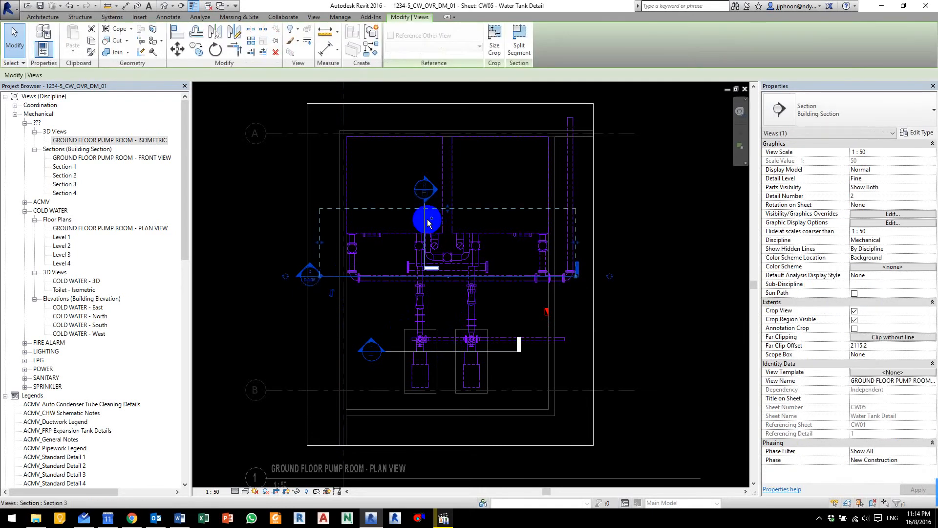
{"action": "left_click", "coordinate": [426, 215], "text": "ctrl"}
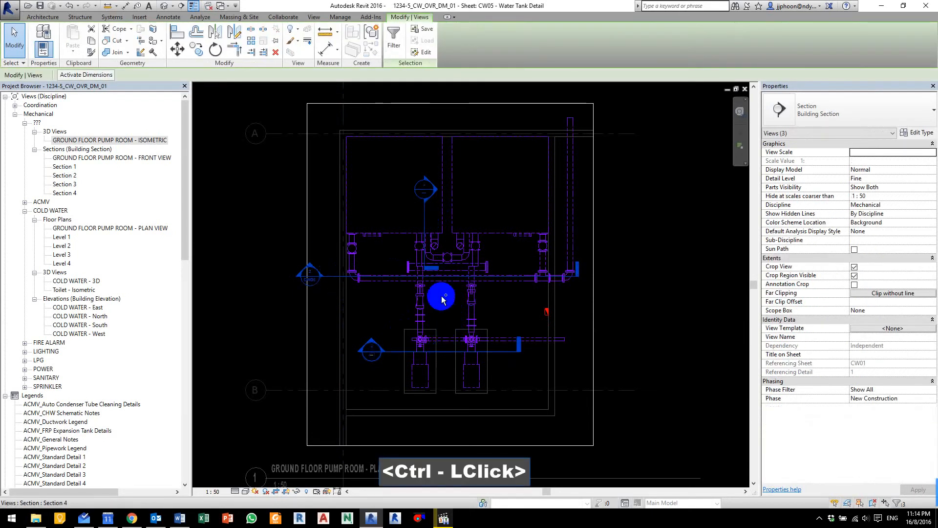
{"action": "left_click", "coordinate": [425, 220], "text": "ctrl"}
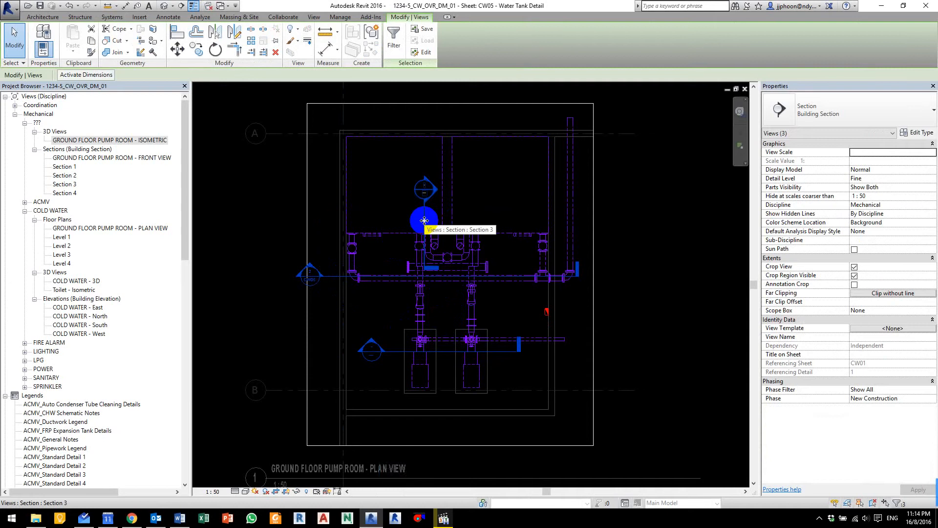
{"action": "right_click", "coordinate": [425, 221]}
{"action": "mouse_move", "coordinate": [508, 330]}
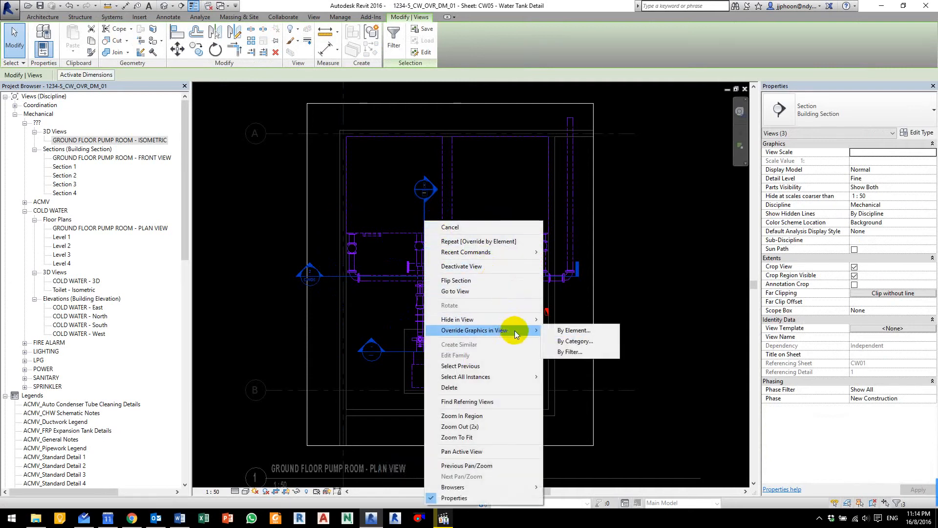
{"action": "left_click", "coordinate": [569, 332]}
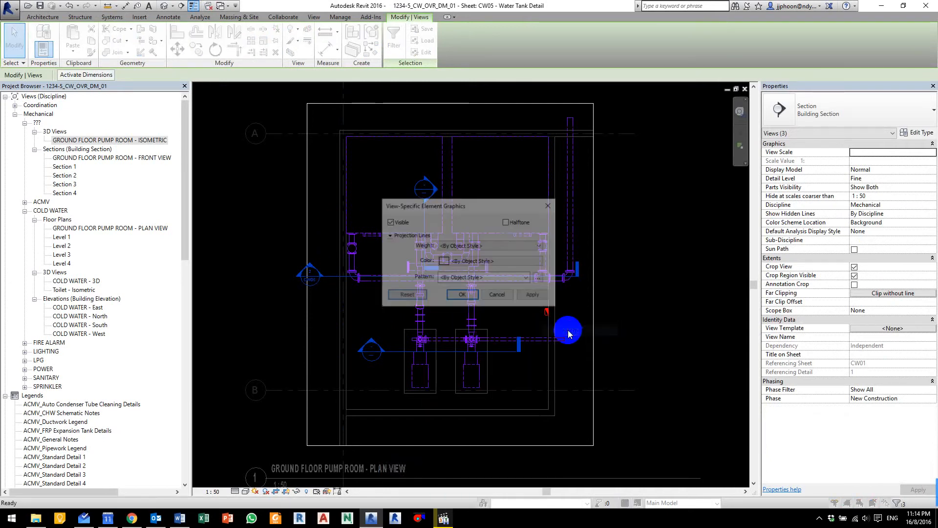
{"action": "left_click", "coordinate": [389, 222]}
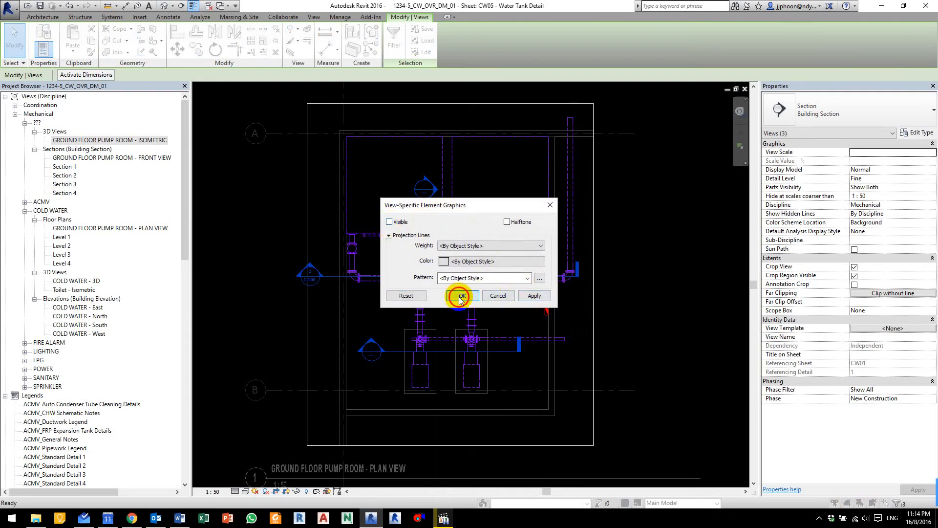
{"action": "left_click", "coordinate": [460, 297]}
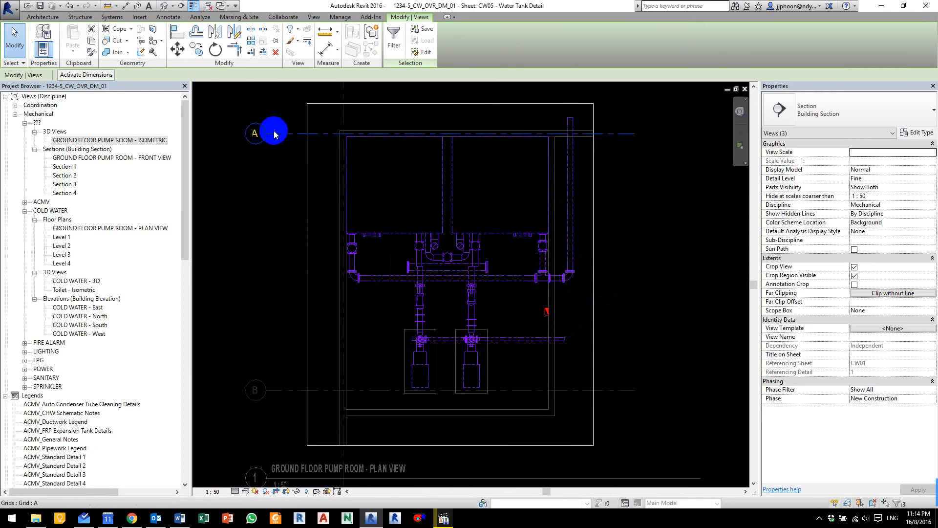
Step: Start Tag by Category without a leader and tag the short vertical pipe at the tank's left-hand connection
{"action": "left_click", "coordinate": [171, 17]}
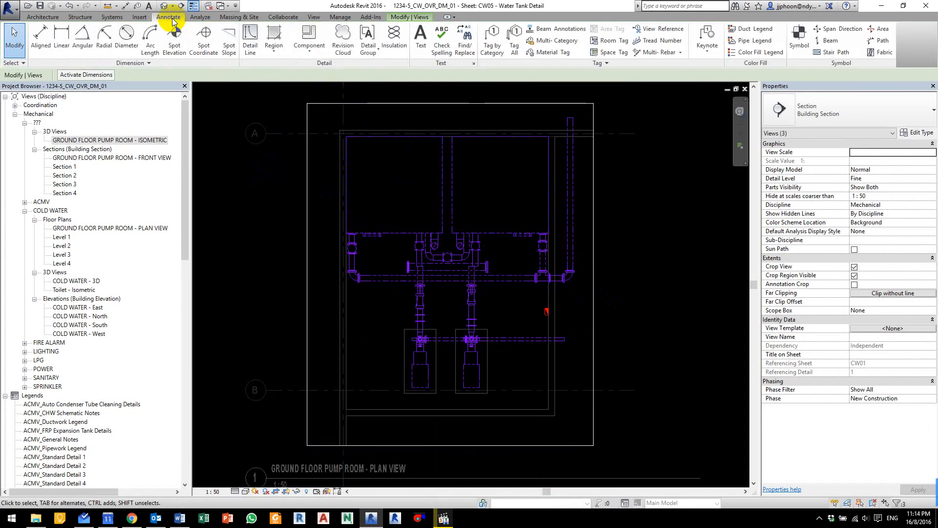
{"action": "left_click", "coordinate": [494, 43]}
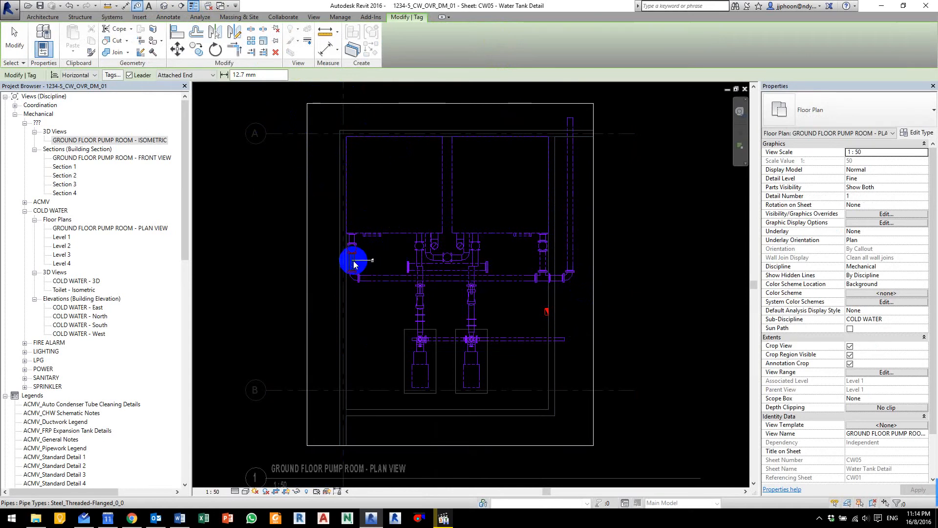
{"action": "scroll", "coordinate": [353, 264], "scroll_direction": "up", "scroll_amount": 5}
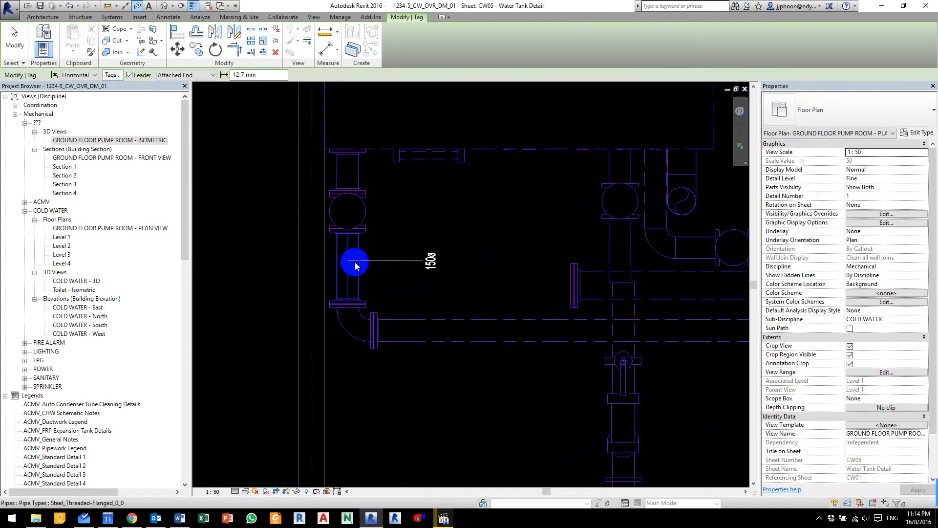
{"action": "left_click", "coordinate": [129, 75]}
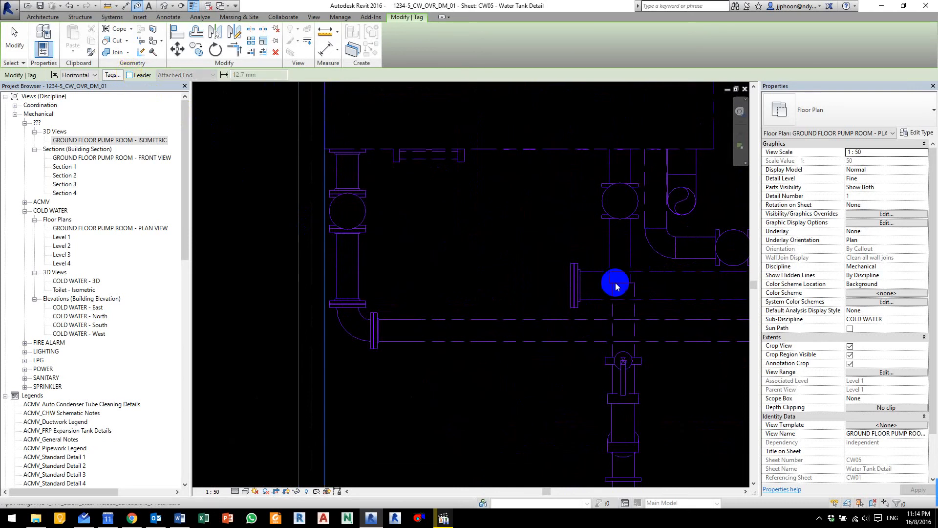
{"action": "left_click", "coordinate": [359, 266]}
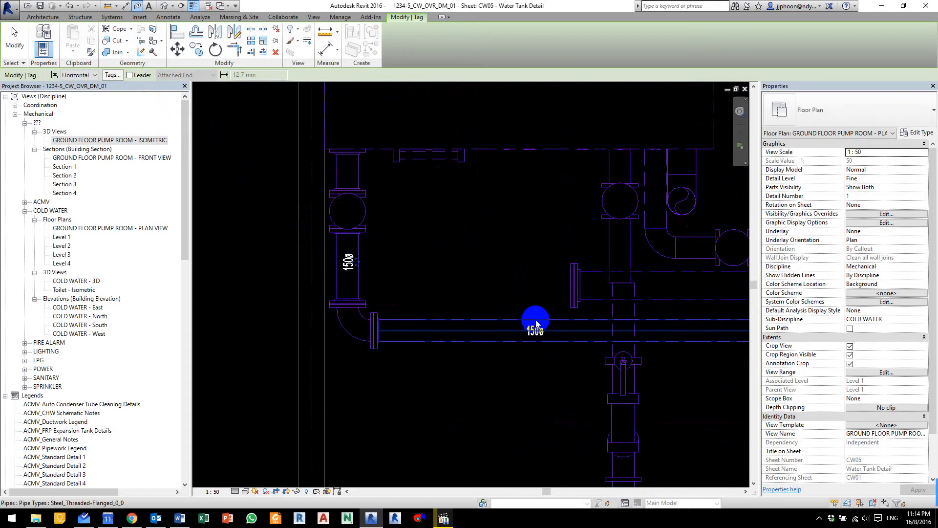
Step: Tag the long horizontal pipe below the tanks, the tall vertical pipe outside the room wall and the right-hand tank connection pipe
{"action": "scroll", "coordinate": [534, 325], "scroll_direction": "down", "scroll_amount": 2}
{"action": "scroll", "coordinate": [634, 317], "scroll_direction": "down", "scroll_amount": 1}
{"action": "middle_click_drag", "start_coordinate": [634, 318], "coordinate": [307, 320]}
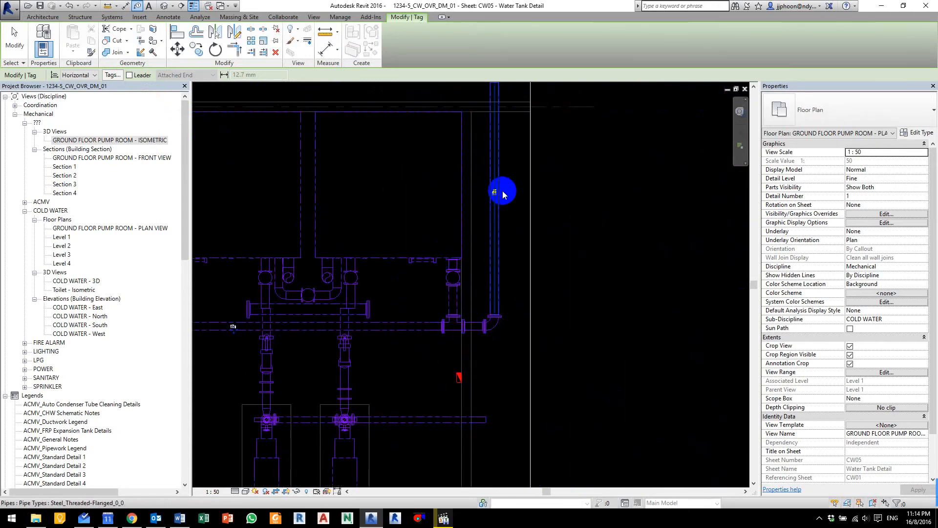
{"action": "left_click", "coordinate": [496, 204]}
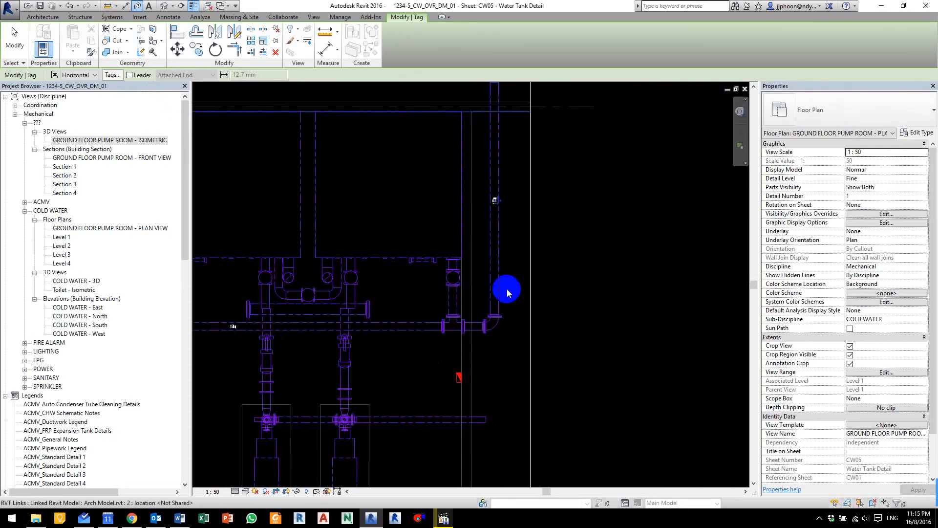
{"action": "left_click", "coordinate": [455, 302]}
Step: Tag the two central tank outlet pipes, the horizontal header joining them and the U-shaped balancing pipe above it
{"action": "scroll", "coordinate": [318, 314], "scroll_direction": "up", "scroll_amount": 4}
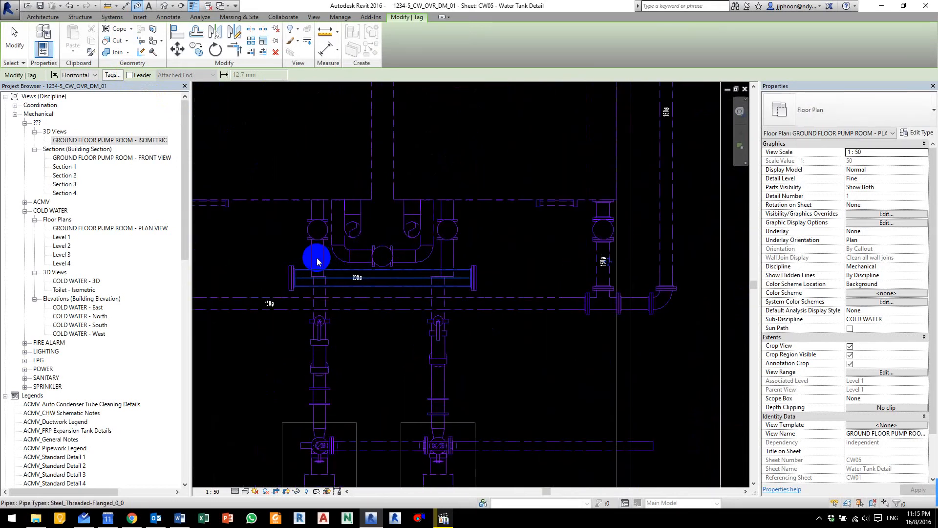
{"action": "left_click", "coordinate": [307, 254]}
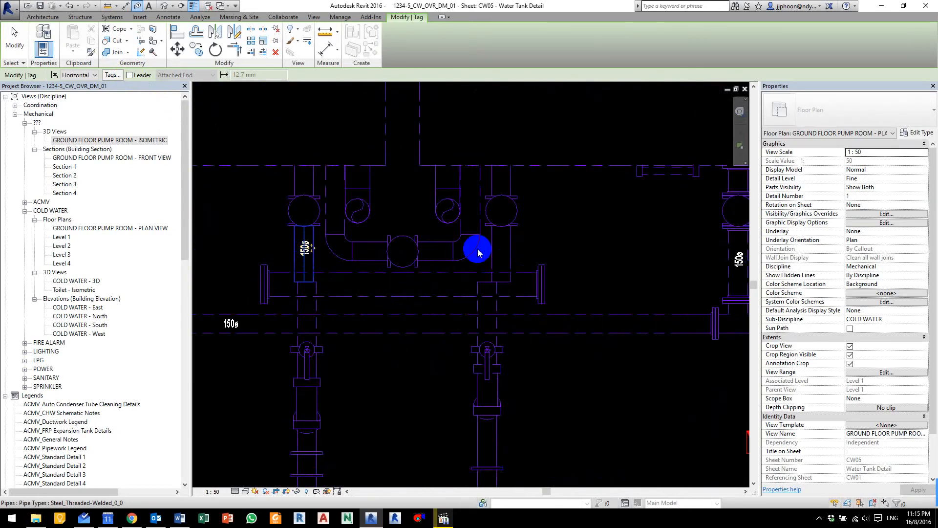
{"action": "left_click", "coordinate": [503, 247]}
{"action": "left_click", "coordinate": [399, 288]}
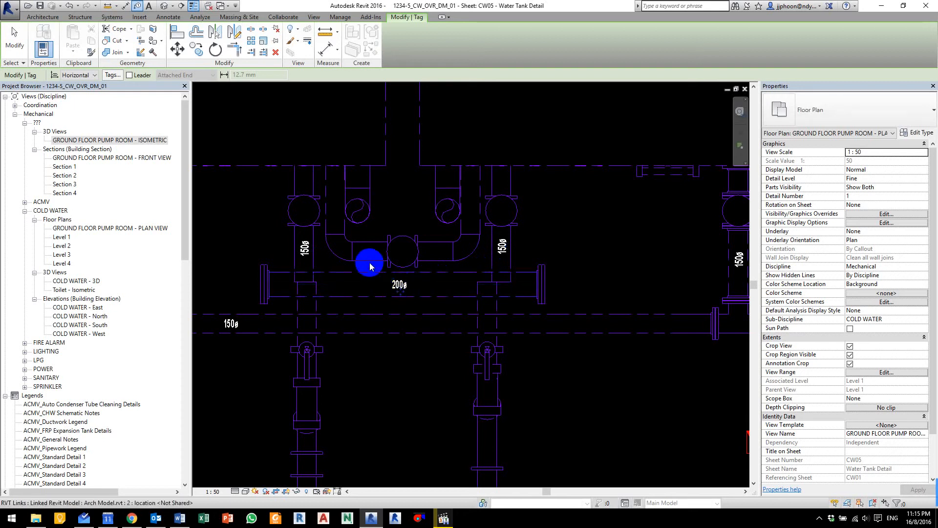
{"action": "left_click", "coordinate": [370, 254]}
Step: Tag the two vertical pipes running from the header down to the pumps
{"action": "scroll", "coordinate": [441, 326], "scroll_direction": "down", "scroll_amount": 2}
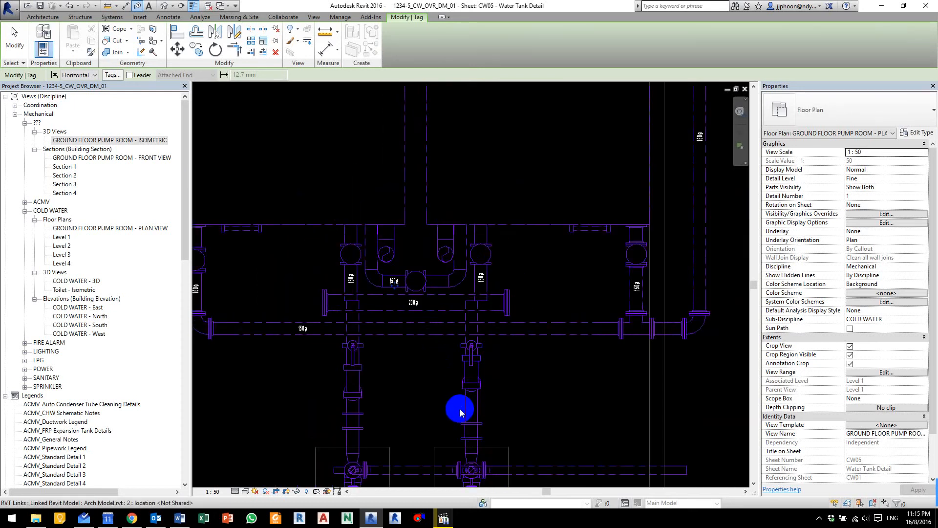
{"action": "middle_click_drag", "start_coordinate": [448, 382], "coordinate": [435, 302]}
{"action": "scroll", "coordinate": [354, 336], "scroll_direction": "up", "scroll_amount": 2}
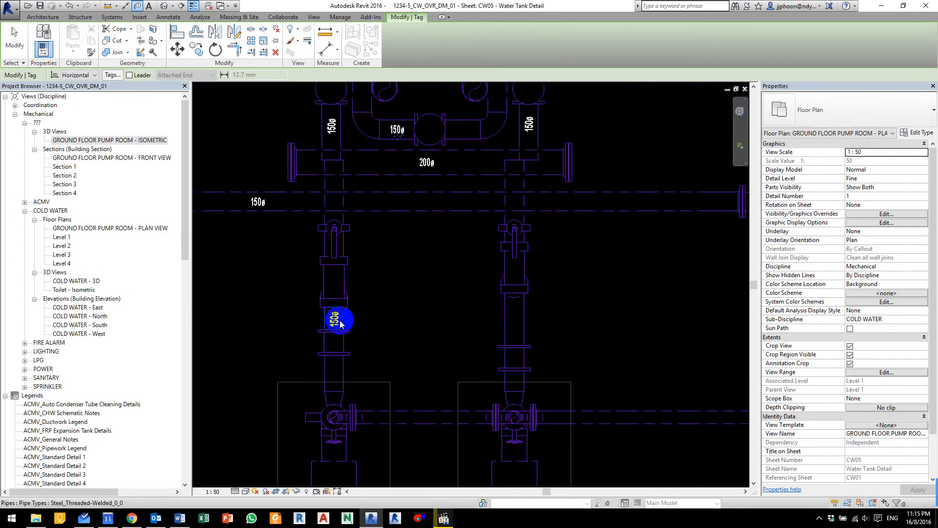
{"action": "left_click", "coordinate": [339, 320]}
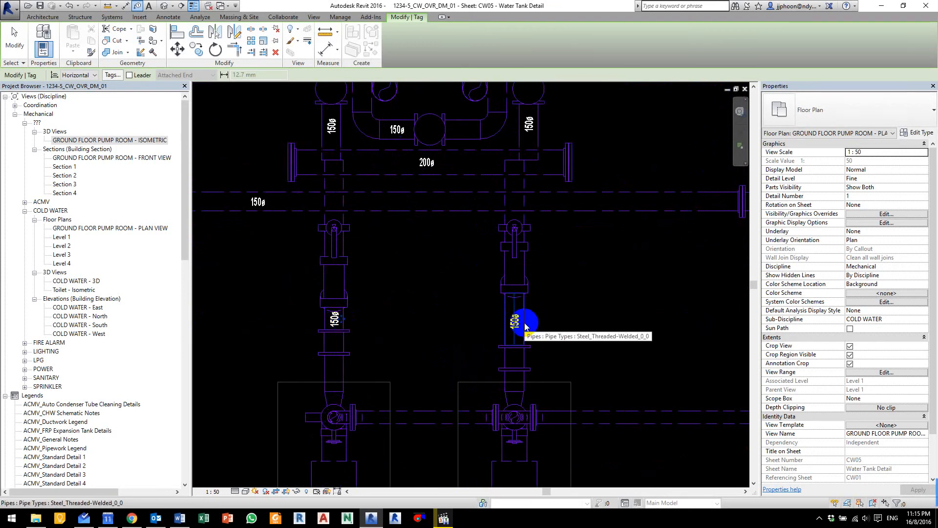
{"action": "left_click", "coordinate": [527, 327]}
Step: Tag the horizontal discharge pipe between the two pumps and its extension beyond the right-hand pump
{"action": "scroll", "coordinate": [436, 411], "scroll_direction": "down", "scroll_amount": 3}
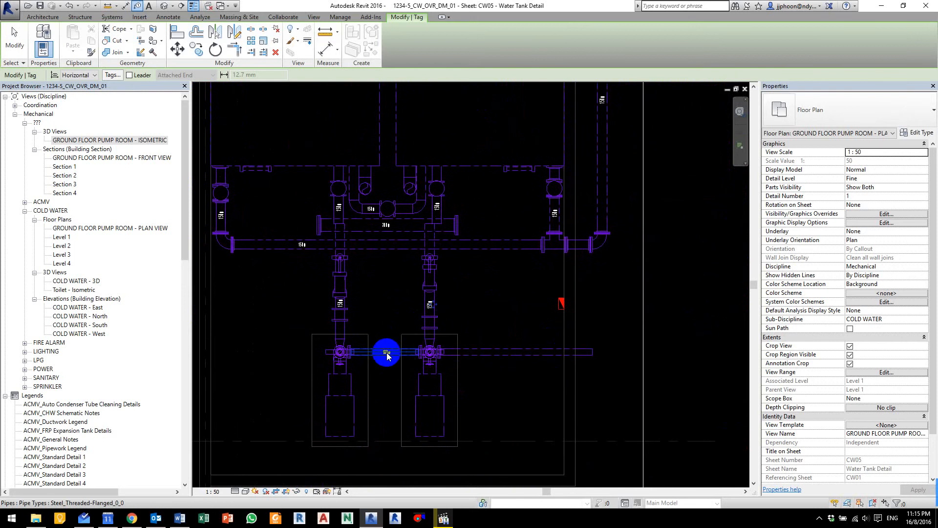
{"action": "left_click", "coordinate": [388, 355]}
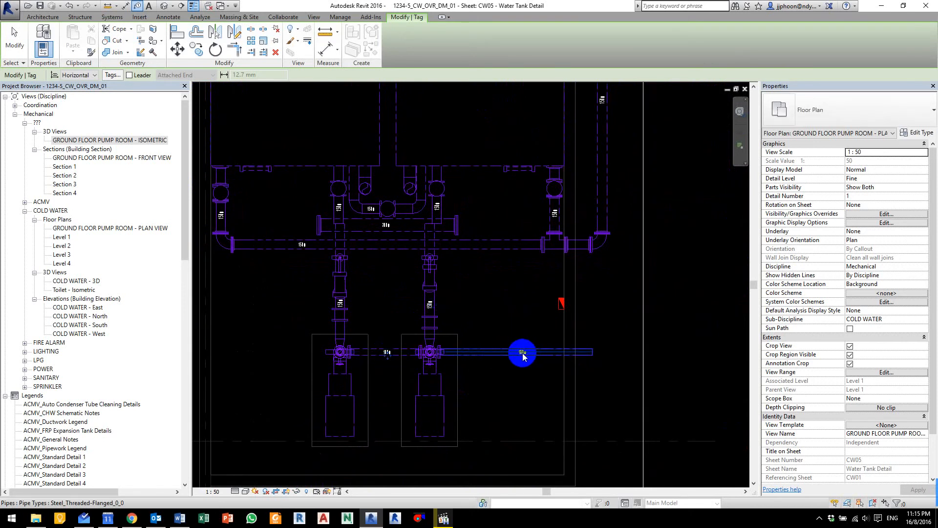
{"action": "left_click", "coordinate": [523, 356]}
{"action": "key", "text": "ctrl+F11"}
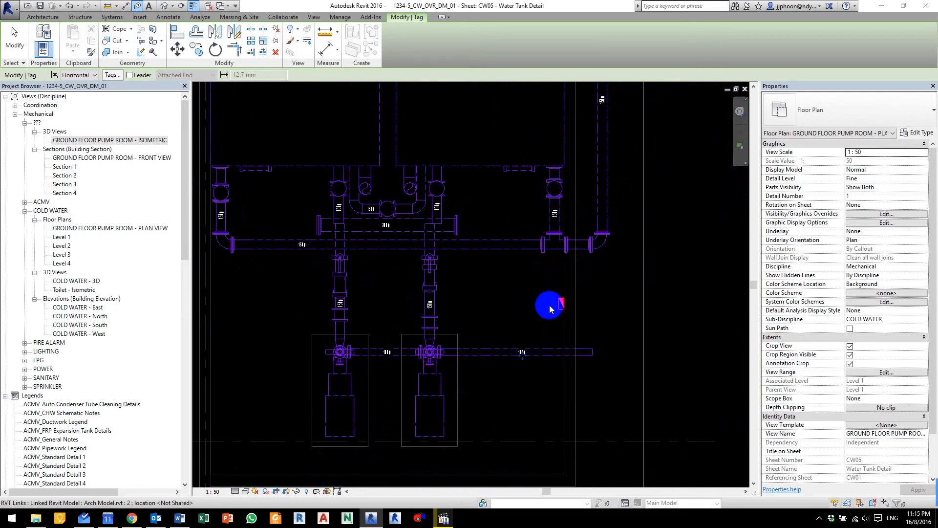
{"action": "left_click", "coordinate": [502, 313]}
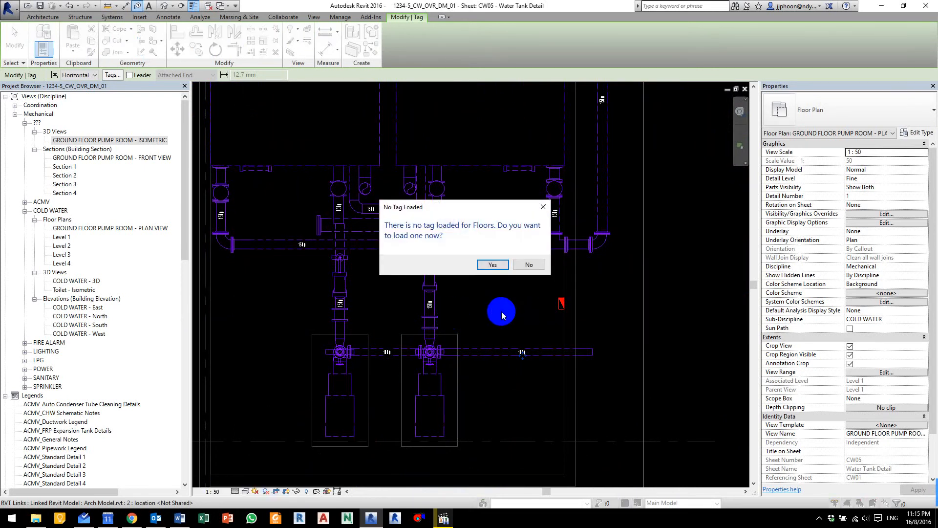
{"action": "key", "text": "Escape"}
{"action": "key", "text": "Escape"}
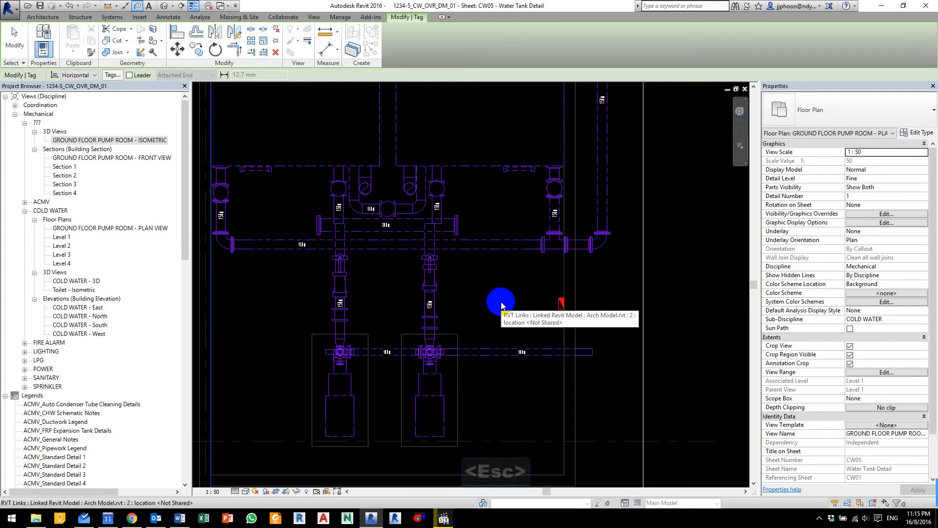
Step: Tag both end-suction pumps in the plan view with Tag by Category, without leaders
{"action": "key", "text": "g"}
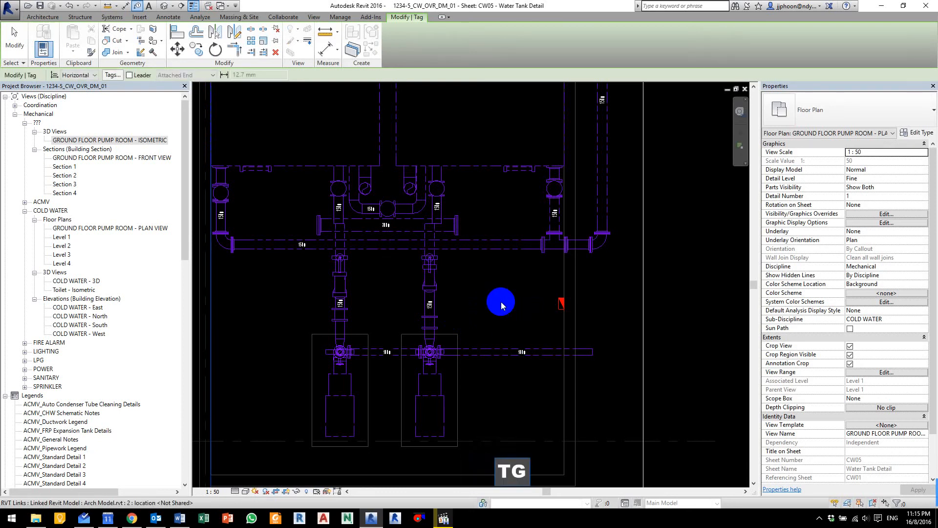
{"action": "left_click", "coordinate": [346, 399]}
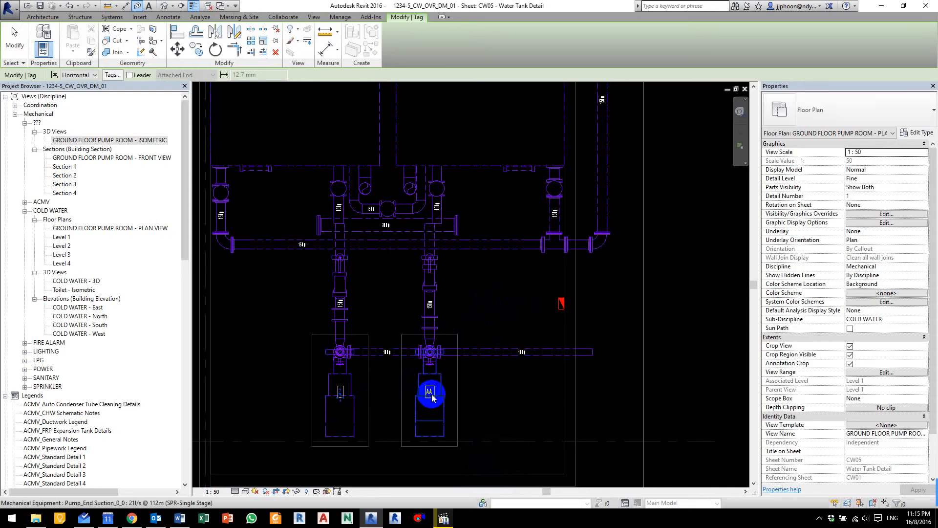
{"action": "left_click", "coordinate": [432, 397]}
{"action": "scroll", "coordinate": [425, 391], "scroll_direction": "up", "scroll_amount": 3}
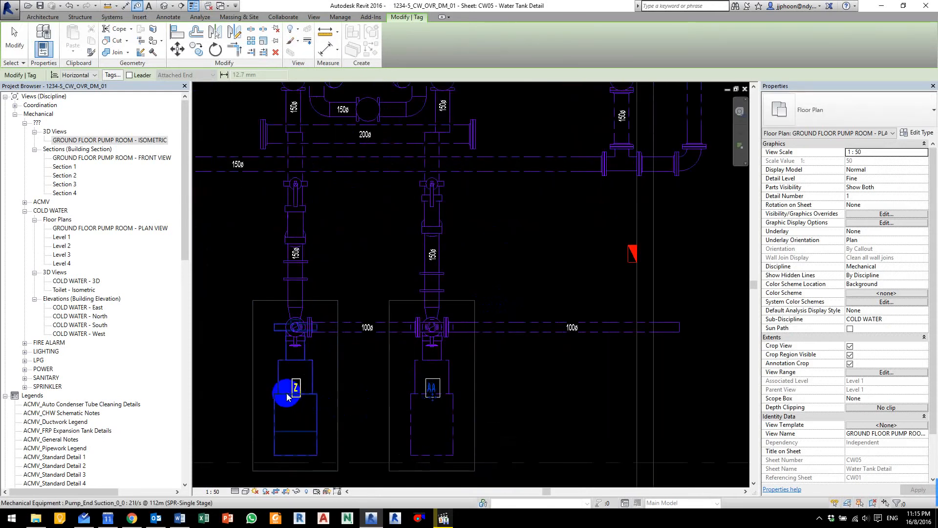
Step: Tag the electrical distribution board beside the pump room wall with Tag by Category, without a leader
{"action": "left_click", "coordinate": [297, 391]}
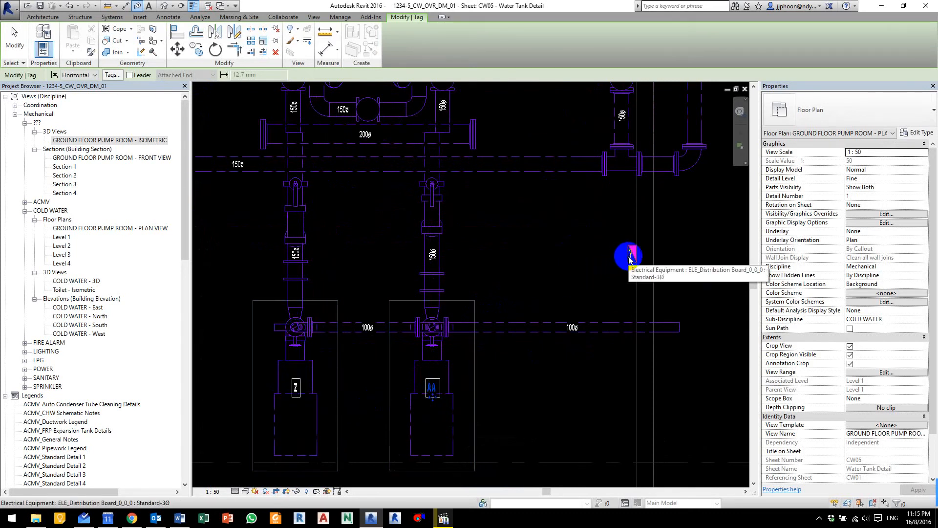
{"action": "mouse_move", "coordinate": [630, 259]}
{"action": "left_mouse_down"}
{"action": "mouse_move", "coordinate": [623, 256]}
{"action": "mouse_move", "coordinate": [627, 268]}
{"action": "left_mouse_up"}
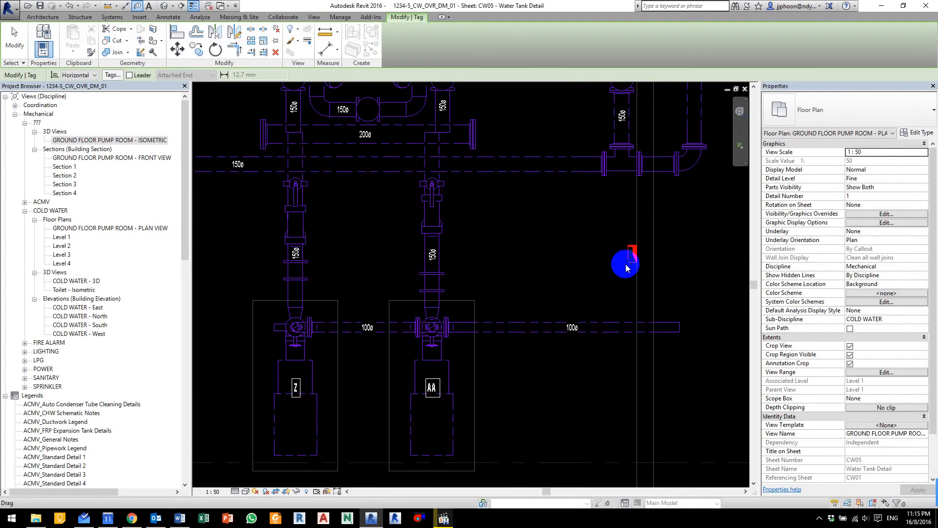
{"action": "key", "text": "Escape"}
{"action": "key", "text": "Escape"}
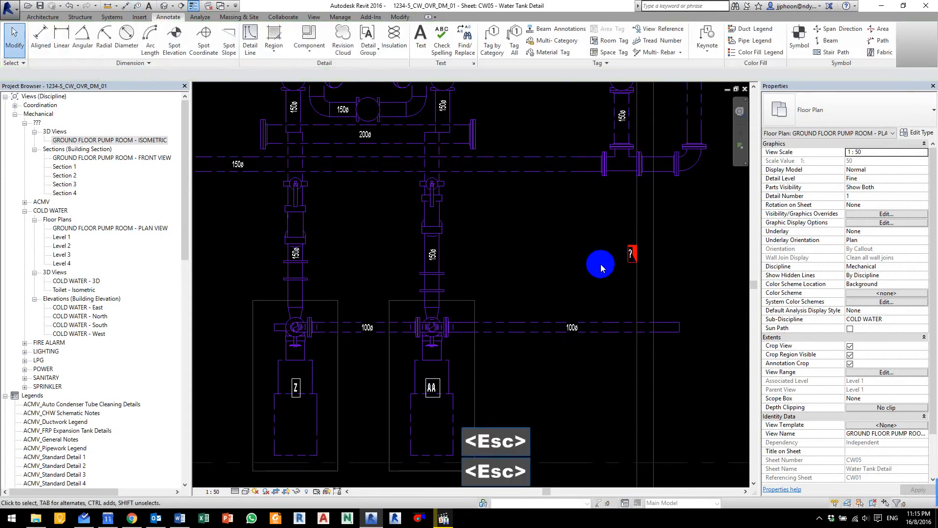
Step: Set the mark in the left-hand pump's tag to CW-TP-01
{"action": "mouse_move", "coordinate": [293, 394]}
{"action": "middle_mouse_down"}
{"action": "mouse_move", "coordinate": [394, 335]}
{"action": "mouse_move", "coordinate": [407, 316]}
{"action": "middle_mouse_up"}
{"action": "scroll", "coordinate": [406, 315], "scroll_direction": "up", "scroll_amount": 1}
{"action": "scroll", "coordinate": [407, 319], "scroll_direction": "up", "scroll_amount": 3}
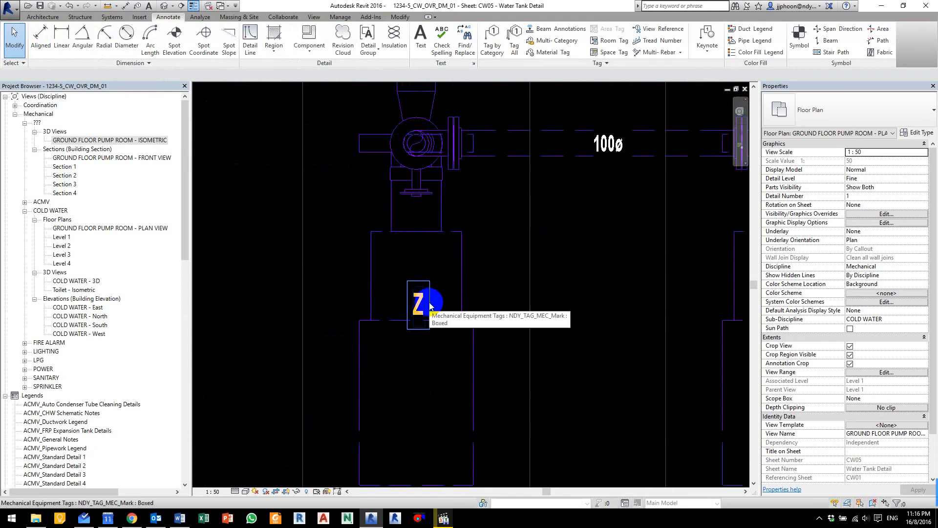
{"action": "left_click", "coordinate": [426, 303]}
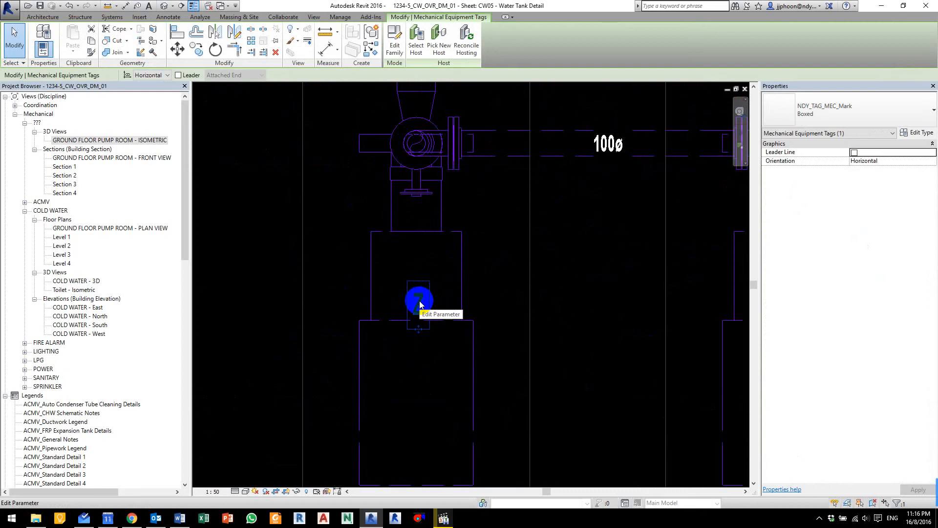
{"action": "left_click", "coordinate": [419, 304]}
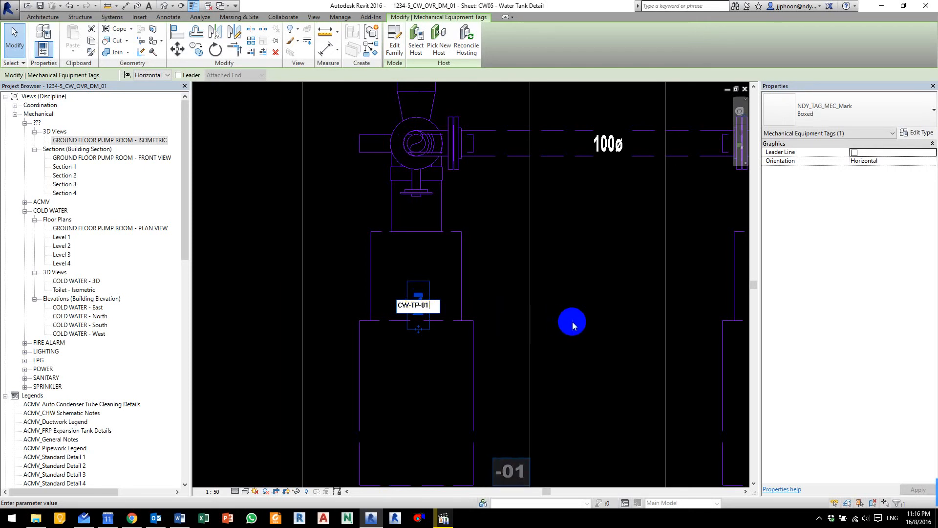
{"action": "left_click", "coordinate": [573, 321]}
Step: Set the mark in the right-hand pump's tag to CW-TP-02
{"action": "middle_click_drag", "start_coordinate": [595, 344], "coordinate": [422, 331]}
{"action": "left_click", "coordinate": [573, 289]}
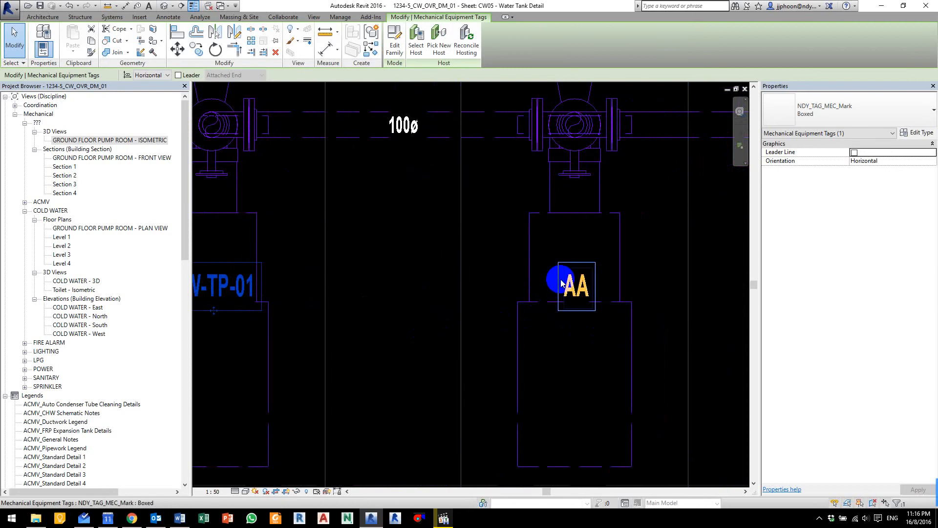
{"action": "left_click", "coordinate": [575, 288]}
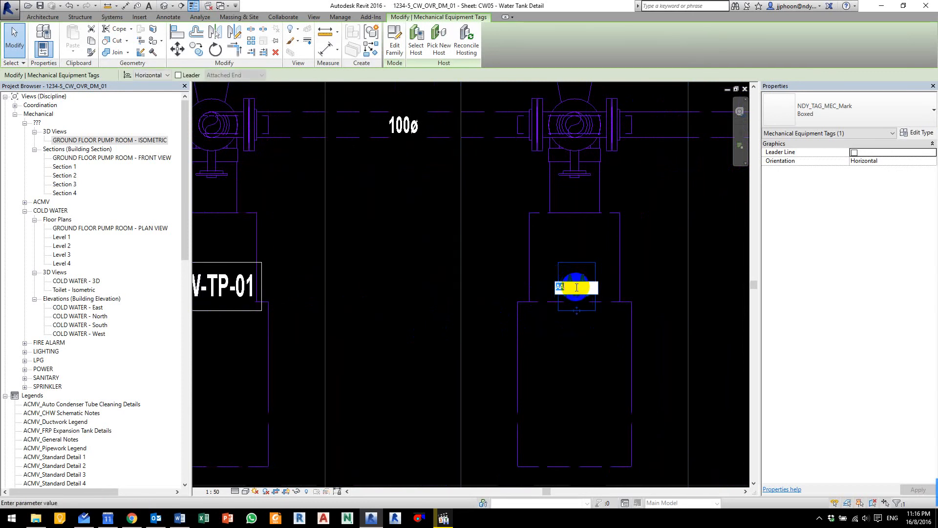
{"action": "type", "text": "CW-TP-02"}
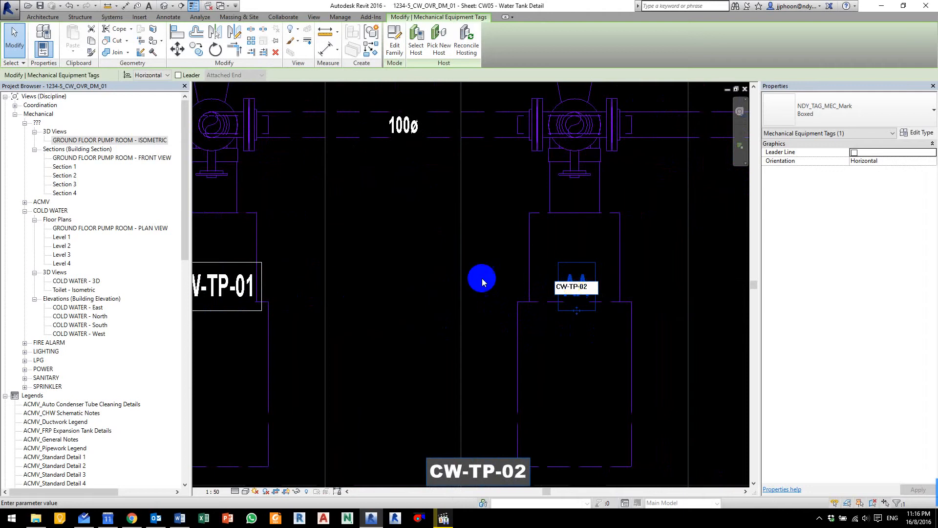
{"action": "left_click", "coordinate": [414, 297]}
{"action": "left_click", "coordinate": [382, 320]}
{"action": "scroll", "coordinate": [379, 321], "scroll_direction": "down", "scroll_amount": 3}
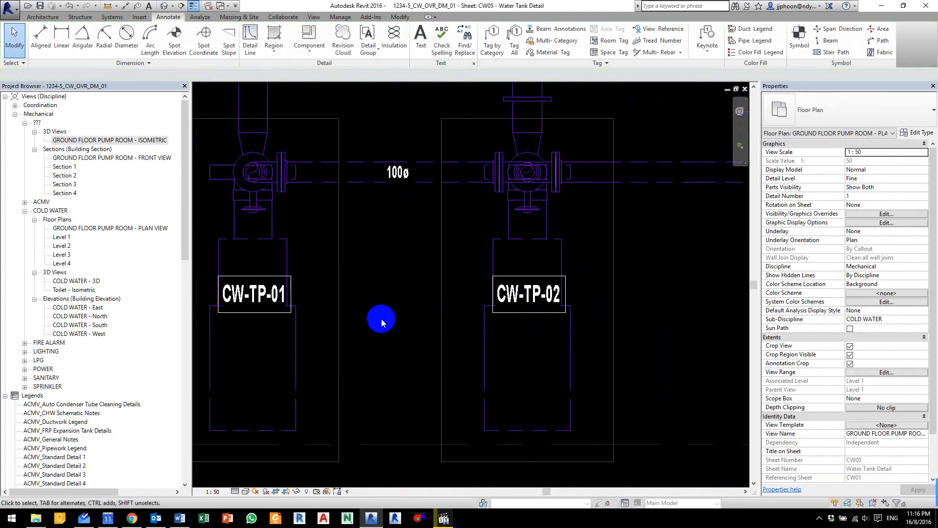
Step: Move the distribution board's tag off the red symbol to the space on its right
{"action": "scroll", "coordinate": [563, 271], "scroll_direction": "down", "scroll_amount": 2}
{"action": "scroll", "coordinate": [569, 227], "scroll_direction": "up", "scroll_amount": 5}
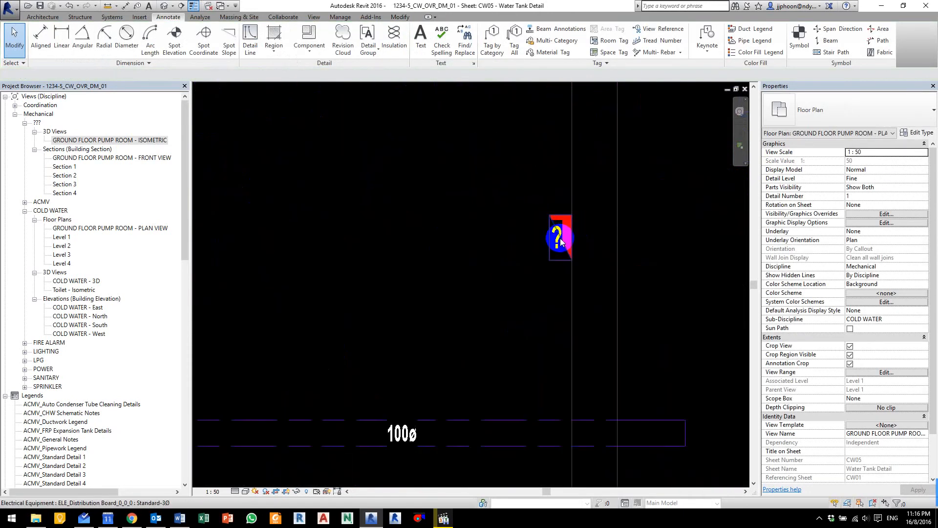
{"action": "left_click_drag", "start_coordinate": [552, 265], "coordinate": [653, 313]}
{"action": "middle_click_drag", "start_coordinate": [653, 314], "coordinate": [506, 322]}
{"action": "scroll", "coordinate": [505, 298], "scroll_direction": "down", "scroll_amount": 2}
Step: Set the distribution board tag's panel name to MCP-CW-TP-01 and shift the tag farther right, clear of the symbol
{"action": "left_click", "coordinate": [504, 262]}
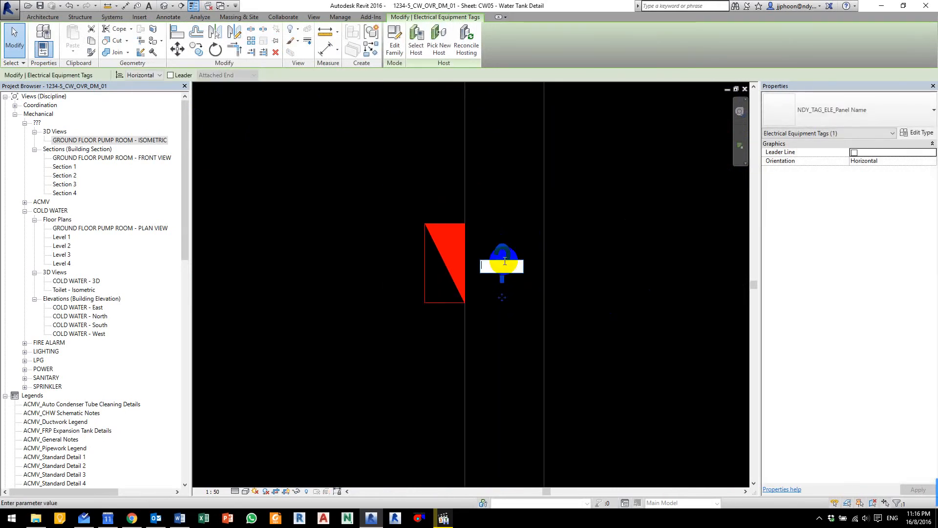
{"action": "type", "text": "MCP"}
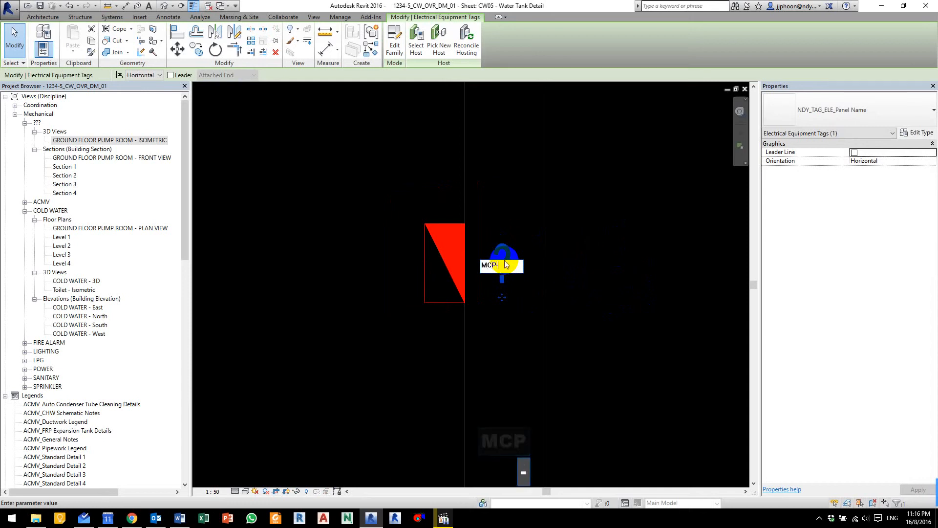
{"action": "type", "text": "-CW-T"}
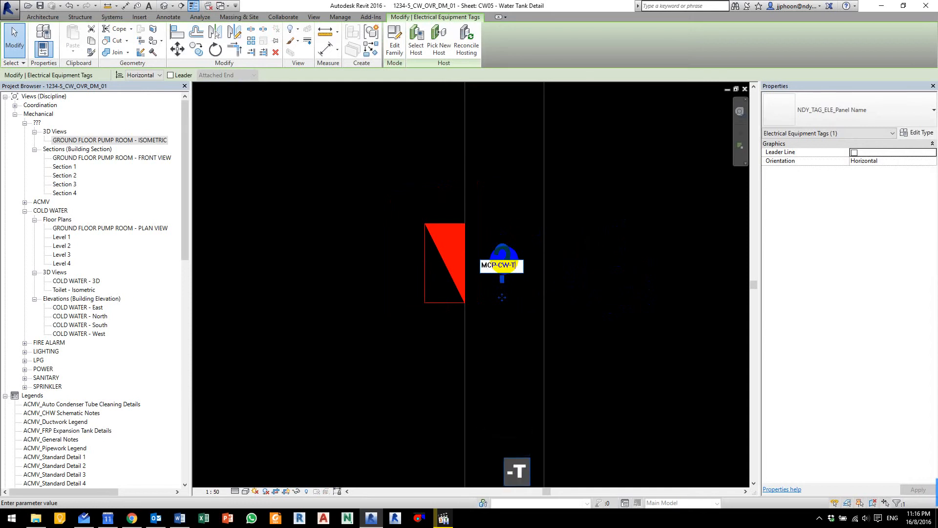
{"action": "type", "text": "P-01"}
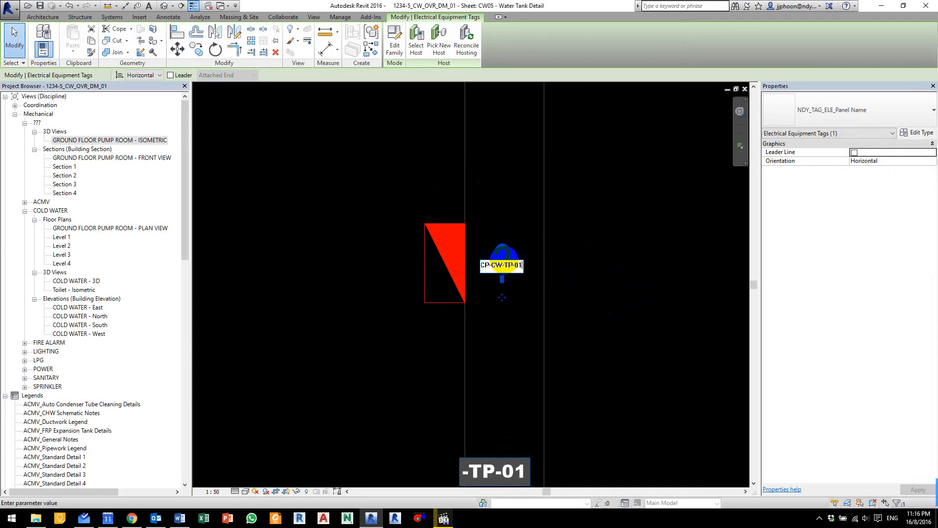
{"action": "left_click", "coordinate": [601, 276]}
{"action": "mouse_move", "coordinate": [503, 298]}
{"action": "left_mouse_down"}
{"action": "mouse_move", "coordinate": [618, 299]}
{"action": "mouse_move", "coordinate": [557, 300]}
{"action": "left_mouse_up"}
{"action": "left_click", "coordinate": [645, 370]}
{"action": "scroll", "coordinate": [645, 370], "scroll_direction": "down", "scroll_amount": 4}
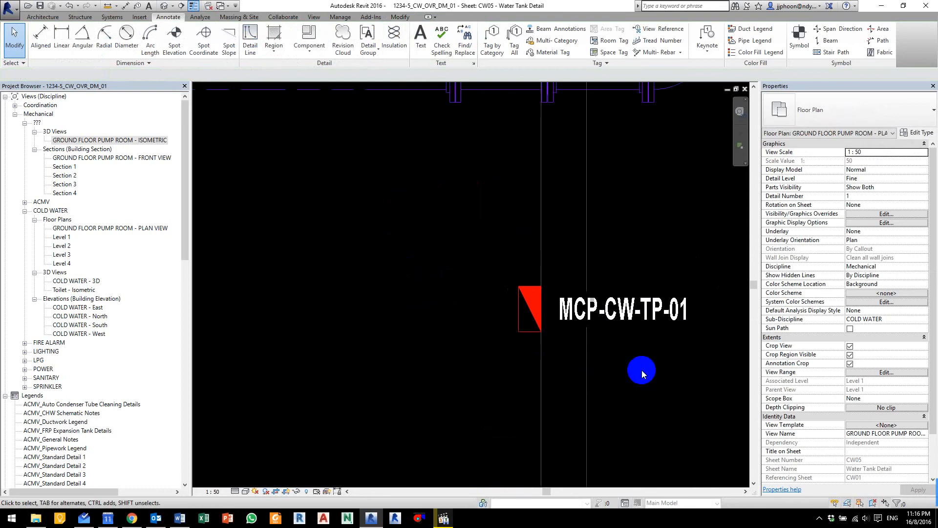
Step: Place a SYM_Direction Arrow symbol of type Soild pointing down on the far-right vertical 150ø pipe
{"action": "scroll", "coordinate": [637, 365], "scroll_direction": "down", "scroll_amount": 4}
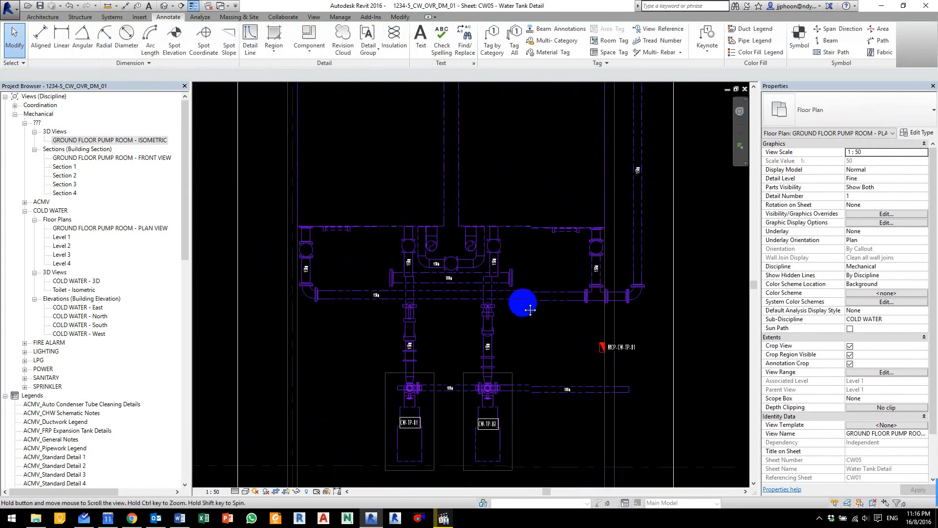
{"action": "key", "text": "ctrl+F11"}
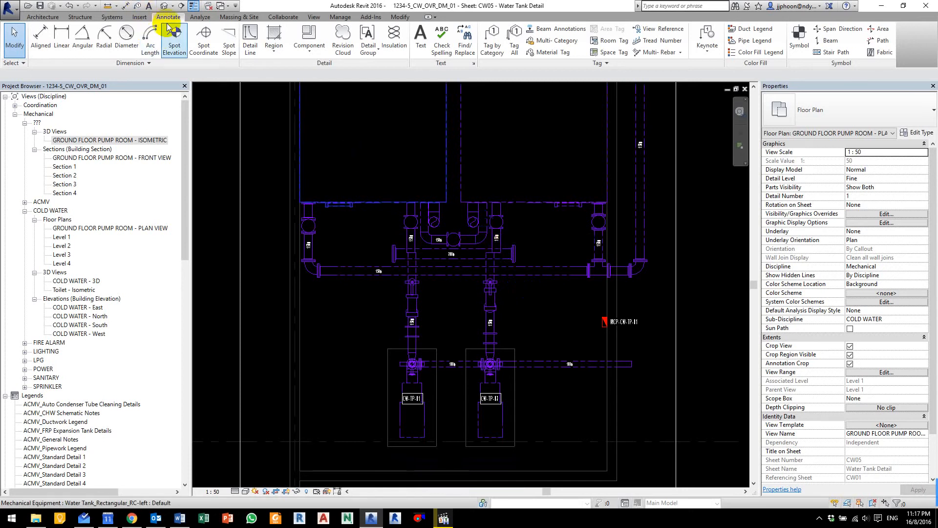
{"action": "left_click", "coordinate": [798, 42]}
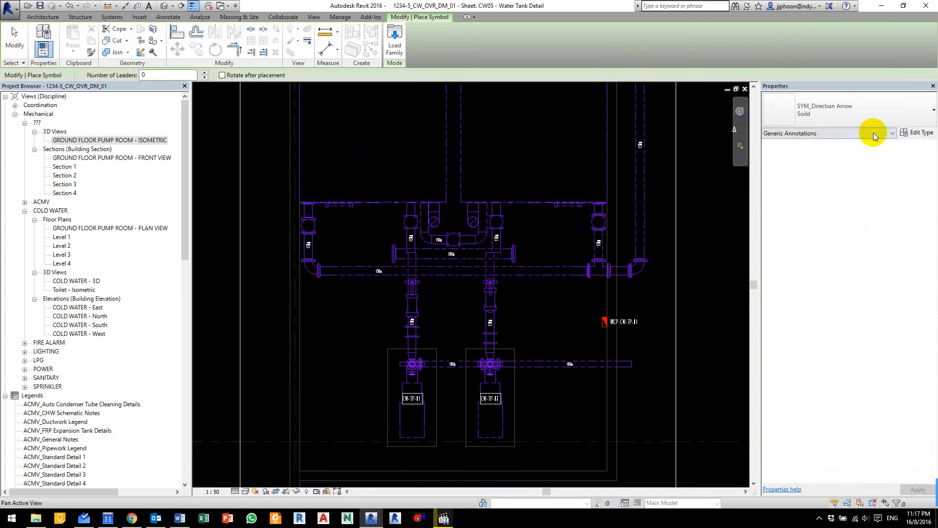
{"action": "left_click", "coordinate": [826, 113]}
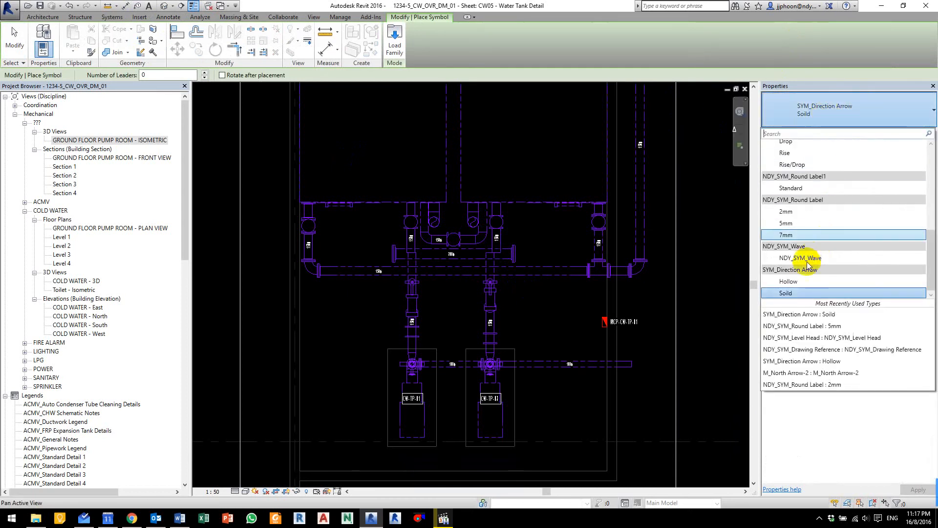
{"action": "left_click", "coordinate": [787, 293]}
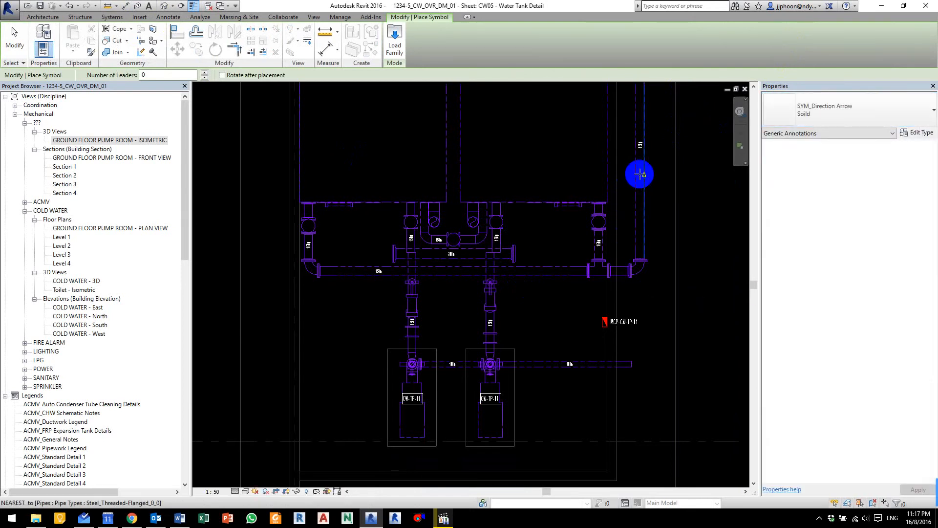
{"action": "scroll", "coordinate": [642, 173], "scroll_direction": "up", "scroll_amount": 3}
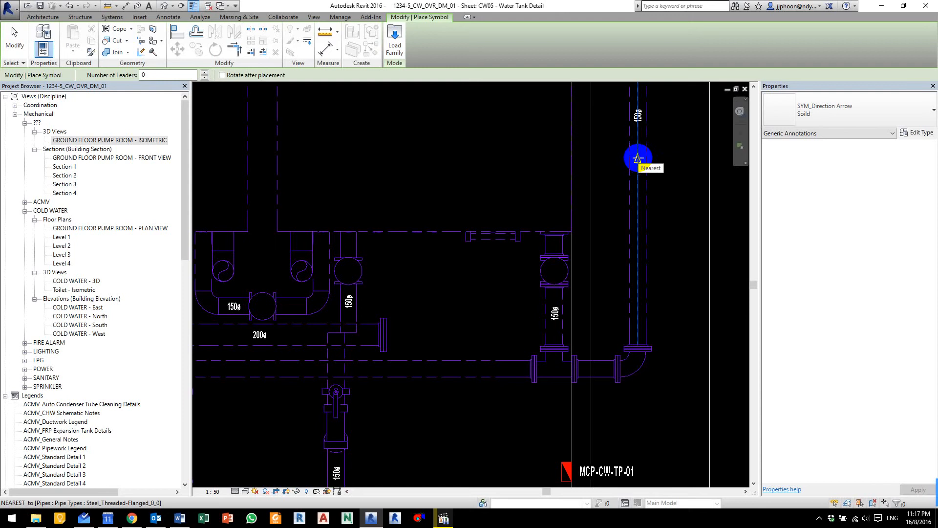
{"action": "key", "text": "space"}
{"action": "key", "text": "space"}
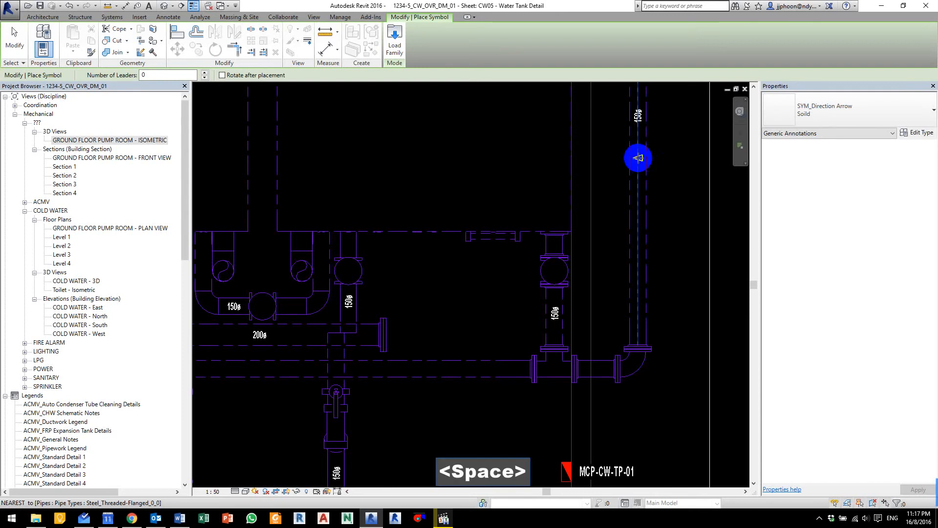
{"action": "left_click", "coordinate": [638, 156]}
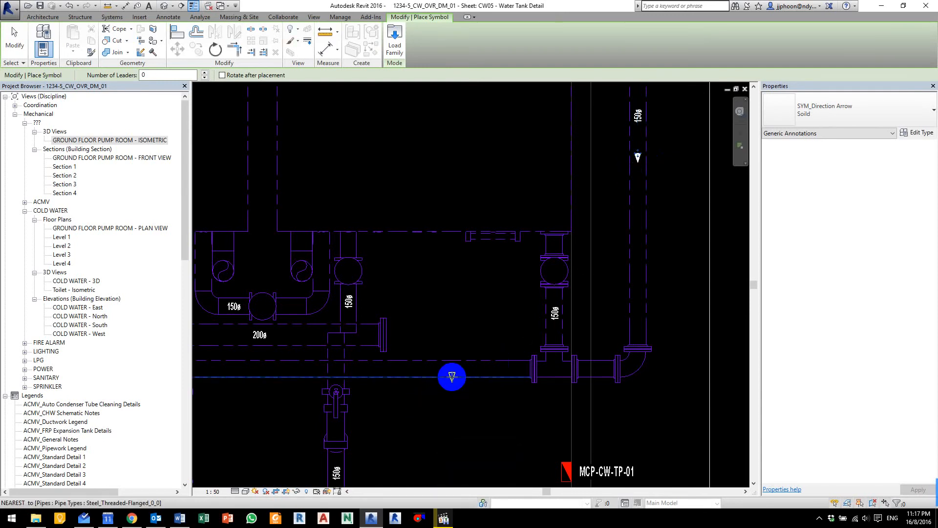
Step: Place a left-pointing flow arrow on the long horizontal 150ø pipe and an upward one at the right-hand tank inlet
{"action": "key", "text": "space"}
{"action": "key", "text": "space"}
{"action": "key", "text": "space"}
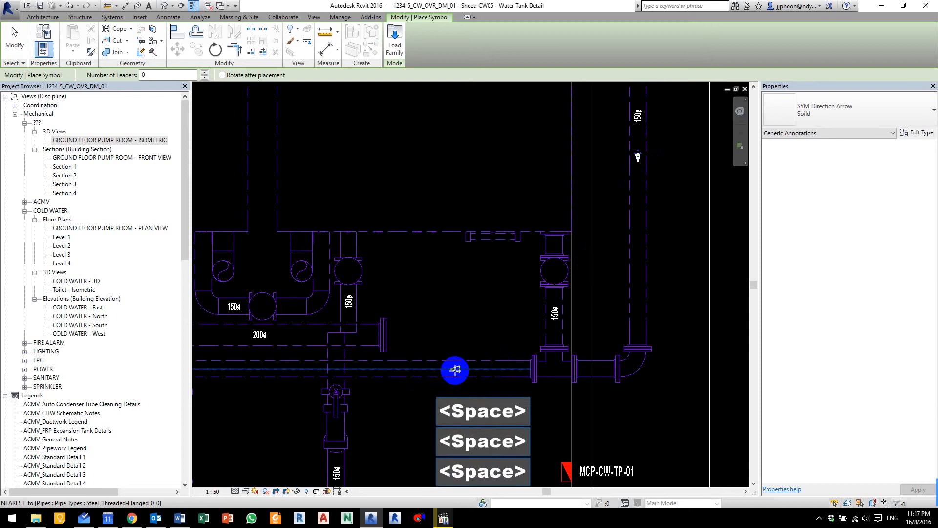
{"action": "left_click", "coordinate": [407, 368]}
{"action": "key", "text": "space"}
{"action": "key", "text": "space"}
{"action": "key", "text": "space"}
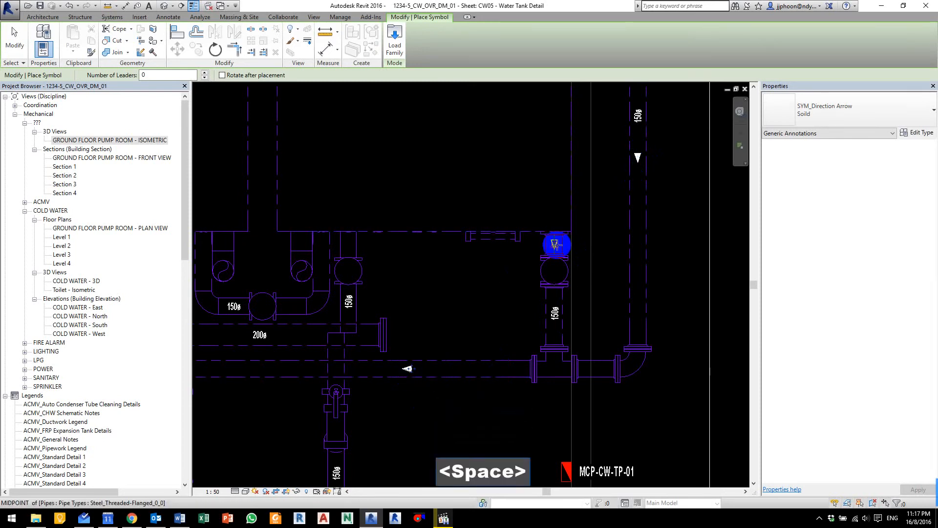
{"action": "left_click", "coordinate": [554, 253]}
Step: Place an upward flow arrow at the left-hand tank inlet and a left-pointing one near the horizontal pipe's left end
{"action": "scroll", "coordinate": [436, 261], "scroll_direction": "down", "scroll_amount": 3}
{"action": "middle_click_drag", "start_coordinate": [435, 262], "coordinate": [651, 217]}
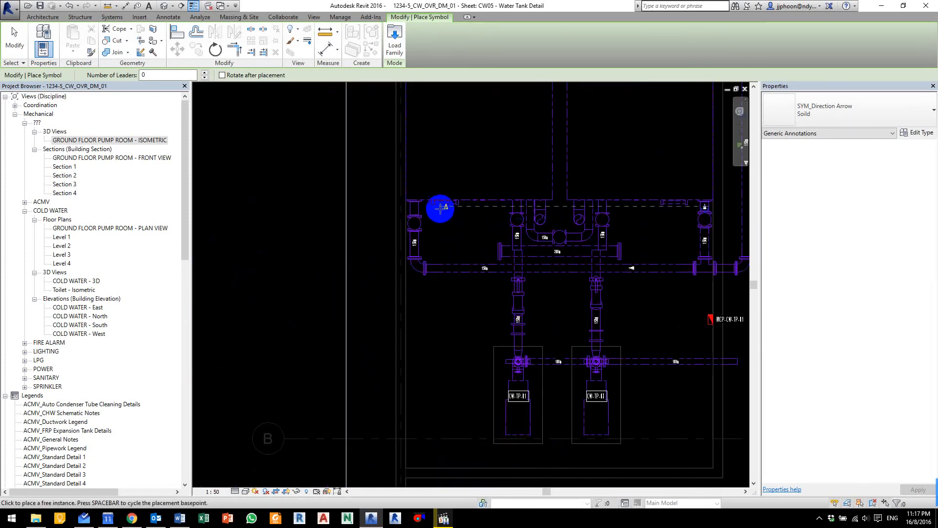
{"action": "scroll", "coordinate": [417, 205], "scroll_direction": "up", "scroll_amount": 3}
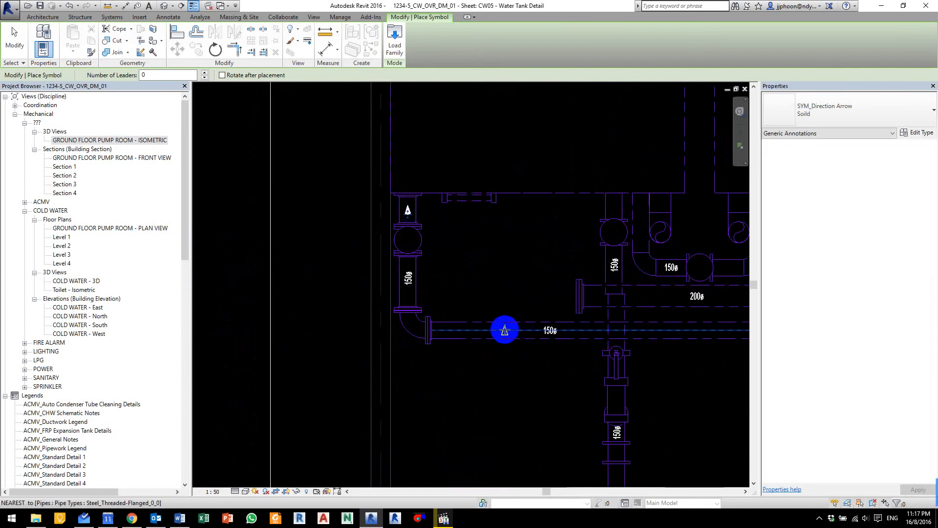
{"action": "key", "text": "space"}
{"action": "left_click", "coordinate": [503, 330]}
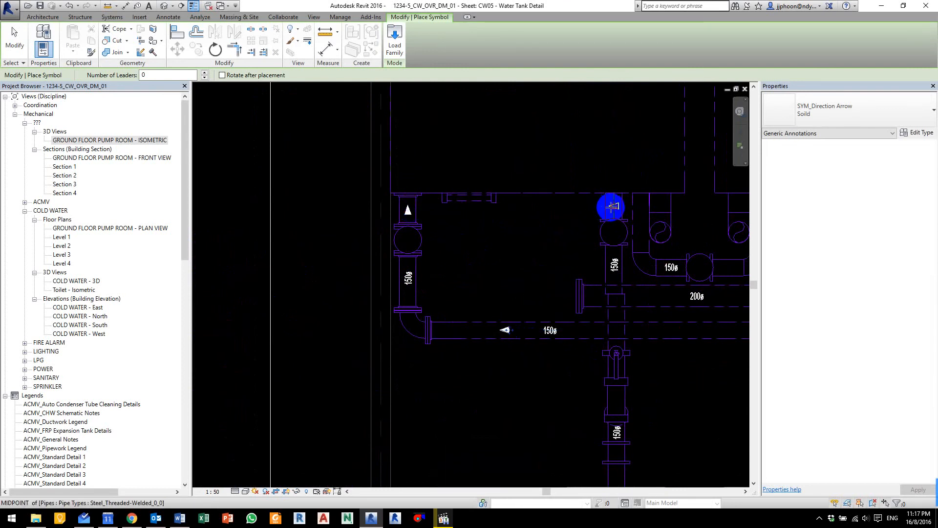
Step: Place downward flow arrows on the two central tank outlet pipes, just above their valves
{"action": "key", "text": "space"}
{"action": "left_click", "coordinate": [614, 205]}
{"action": "middle_click_drag", "start_coordinate": [576, 222], "coordinate": [465, 207]}
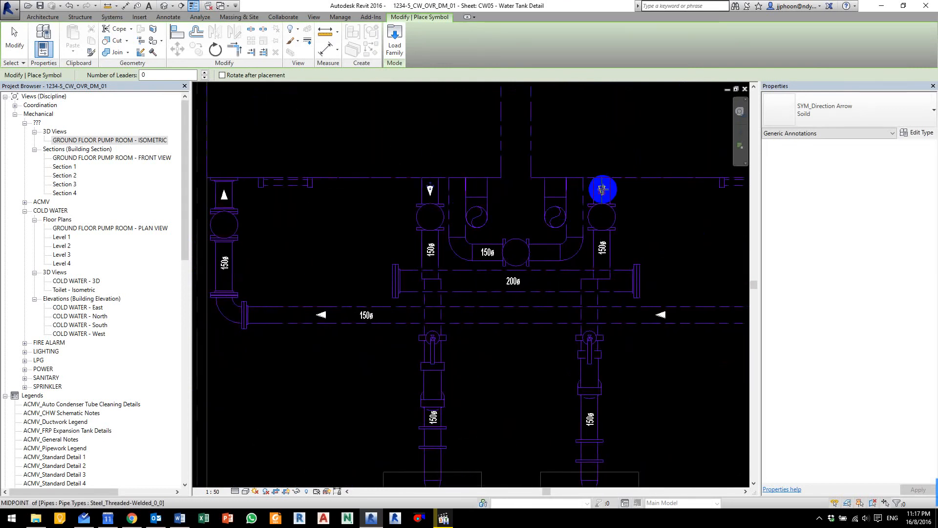
{"action": "left_click", "coordinate": [601, 189]}
Step: Place downward flow arrows on the two vertical 150ø suction pipes just above the pumps
{"action": "middle_click_drag", "start_coordinate": [562, 326], "coordinate": [542, 209]}
{"action": "scroll", "coordinate": [465, 266], "scroll_direction": "down", "scroll_amount": 2}
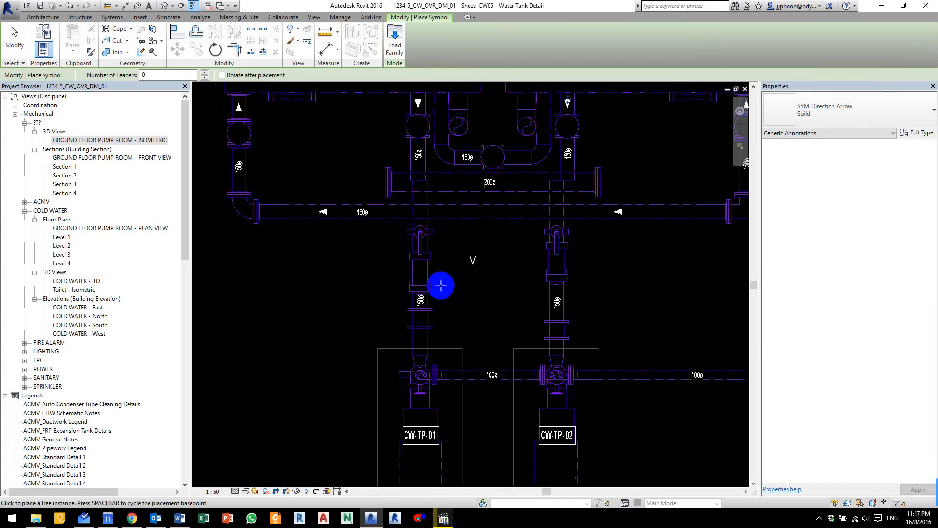
{"action": "left_click", "coordinate": [425, 316]}
{"action": "left_click", "coordinate": [544, 318]}
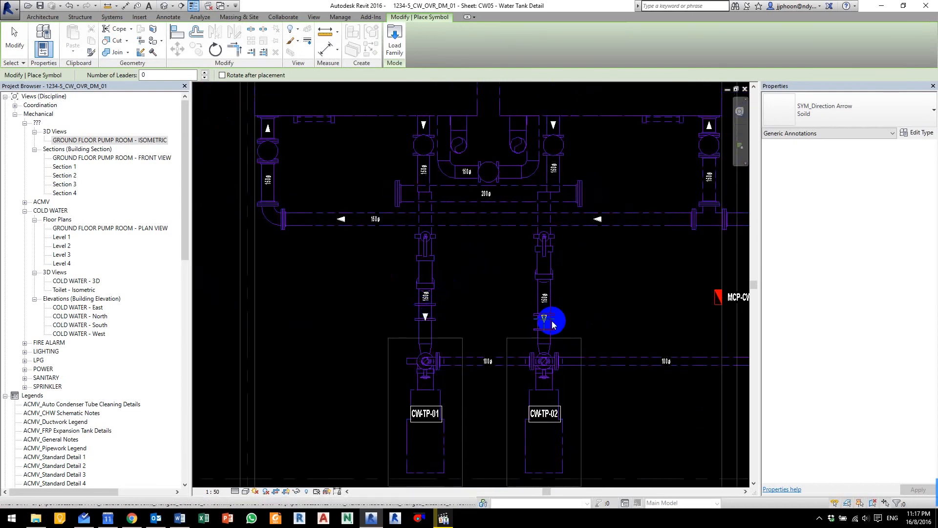
Step: Place right-pointing flow arrows on the 100ø discharge pipe between the pumps and on its extension beyond CW-TP-02
{"action": "scroll", "coordinate": [554, 321], "scroll_direction": "down", "scroll_amount": 1}
{"action": "middle_click_drag", "start_coordinate": [541, 354], "coordinate": [451, 308]}
{"action": "scroll", "coordinate": [427, 306], "scroll_direction": "up", "scroll_amount": 3}
{"action": "key", "text": "space"}
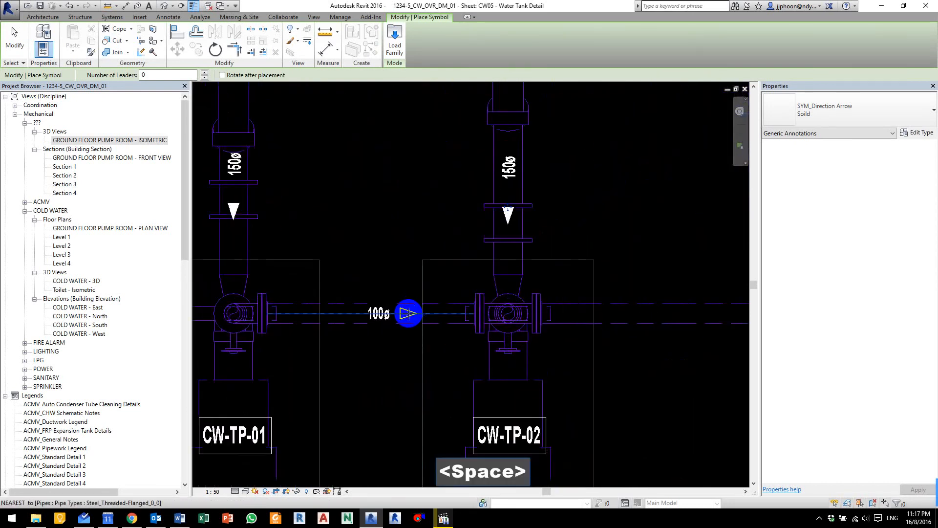
{"action": "left_click", "coordinate": [409, 313]}
{"action": "left_click", "coordinate": [665, 316]}
{"action": "scroll", "coordinate": [670, 320], "scroll_direction": "down", "scroll_amount": 4}
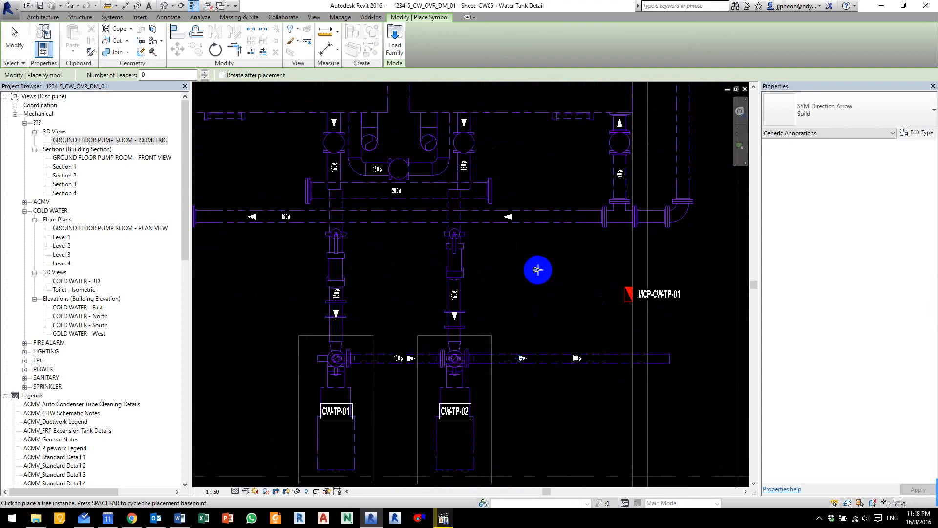
{"action": "key", "text": "Escape"}
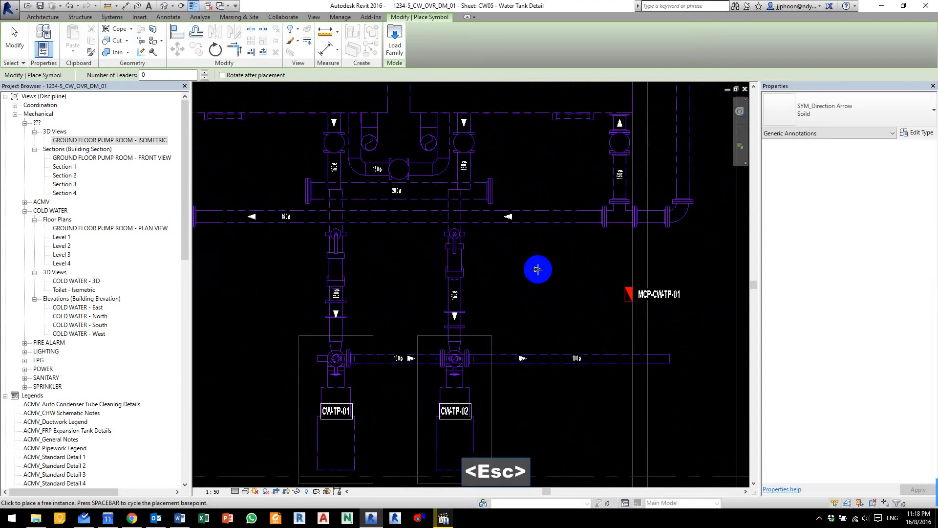
Step: Place an NDY_SYM_Wave break symbol, turned upright, across the open end of the 100ø discharge pipe beyond CW-TP-02
{"action": "left_click", "coordinate": [846, 111]}
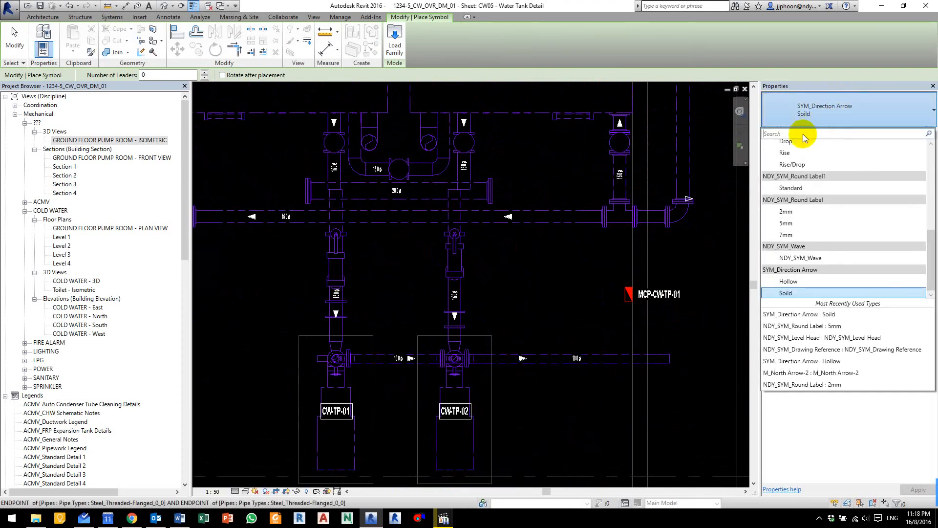
{"action": "type", "text": "WAVE"}
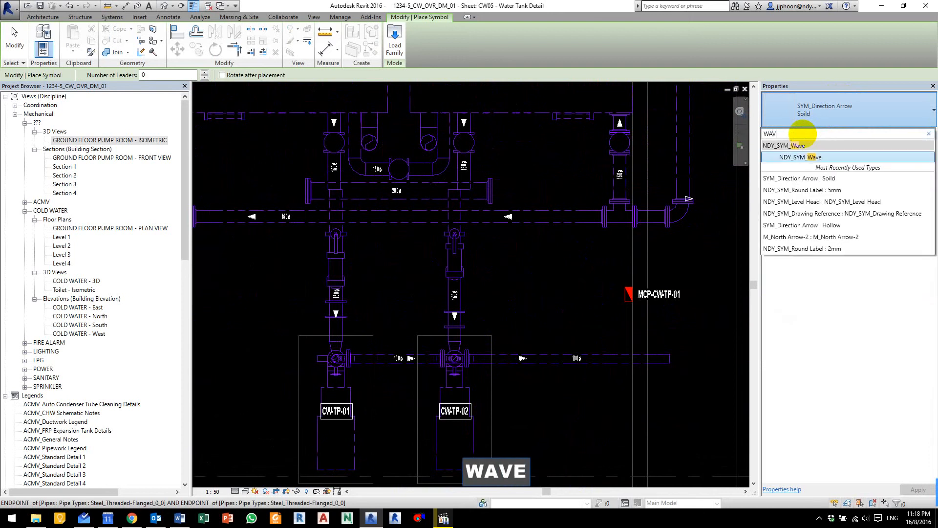
{"action": "left_click", "coordinate": [815, 157]}
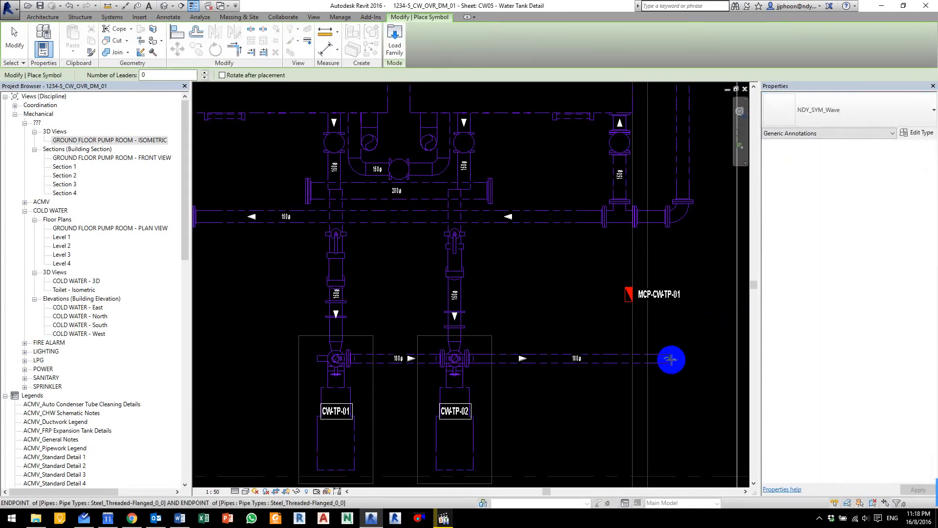
{"action": "scroll", "coordinate": [671, 359], "scroll_direction": "up", "scroll_amount": 4}
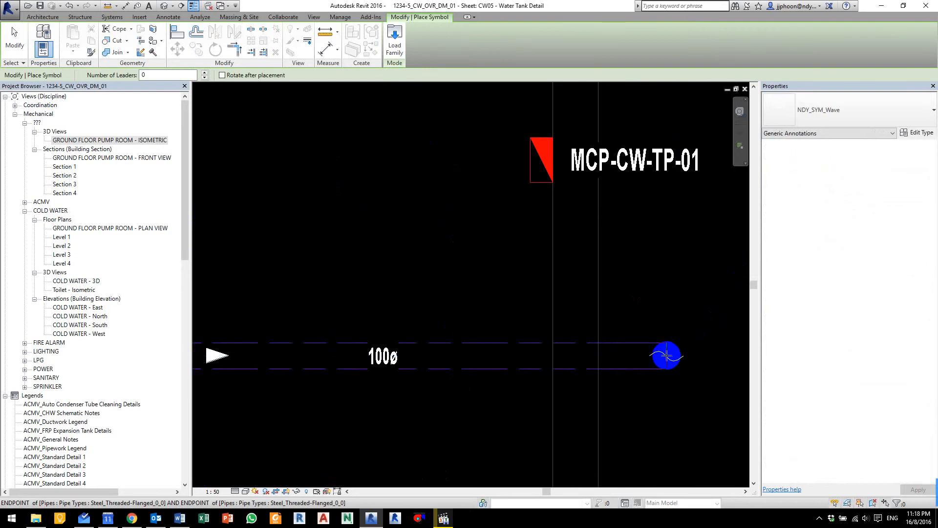
{"action": "key", "text": "space"}
{"action": "key", "text": "space"}
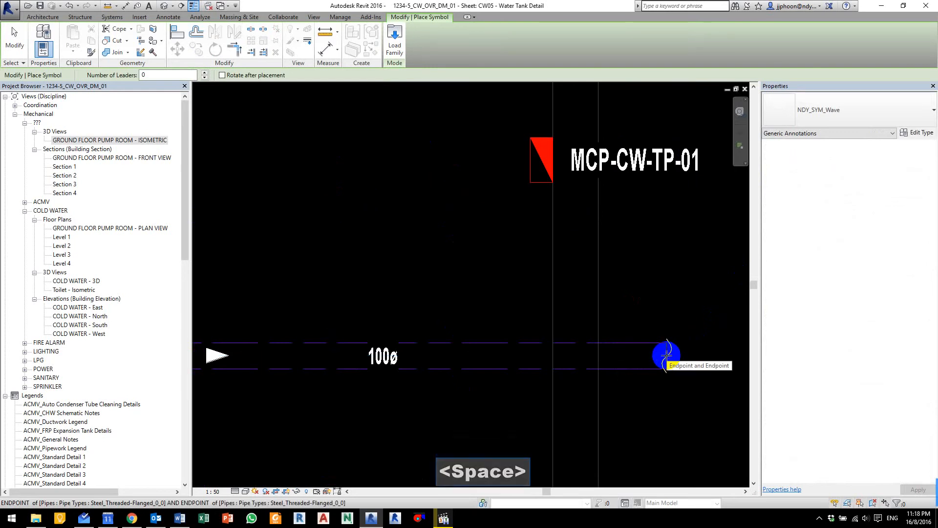
{"action": "left_click", "coordinate": [667, 354]}
{"action": "scroll", "coordinate": [667, 359], "scroll_direction": "down", "scroll_amount": 4}
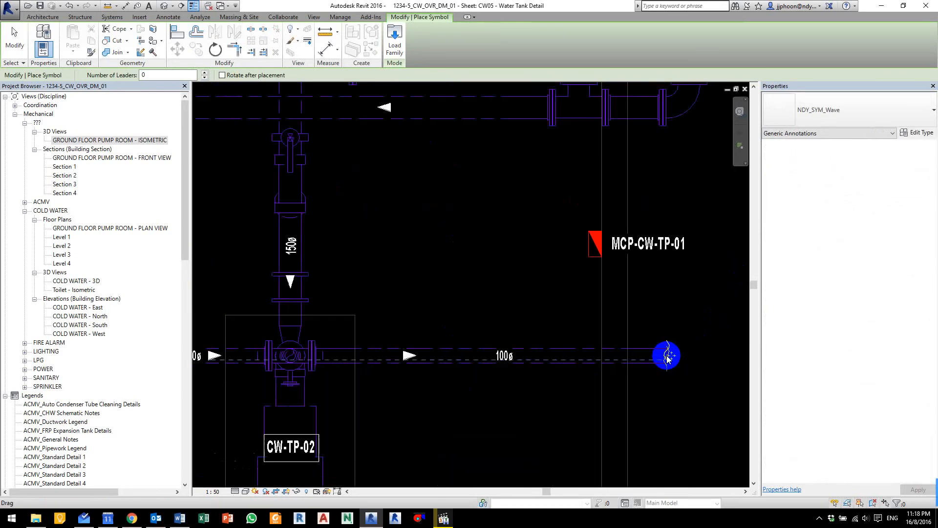
Step: Place a horizontal NDY_SYM_Wave break symbol across the upper open end of the vertical 150ø pipe beside the tanks, and finish symbol placement
{"action": "scroll", "coordinate": [620, 167], "scroll_direction": "up", "scroll_amount": 4}
{"action": "scroll", "coordinate": [617, 130], "scroll_direction": "up", "scroll_amount": 2}
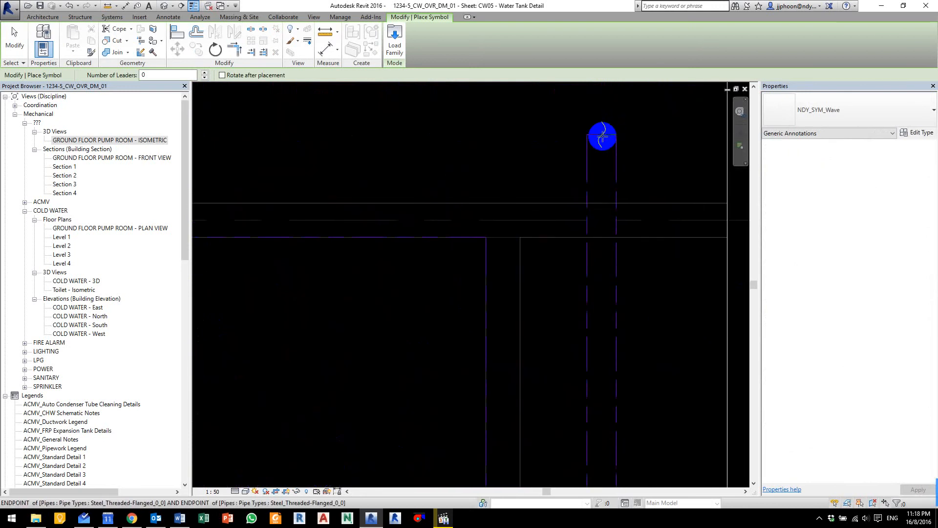
{"action": "key", "text": "space"}
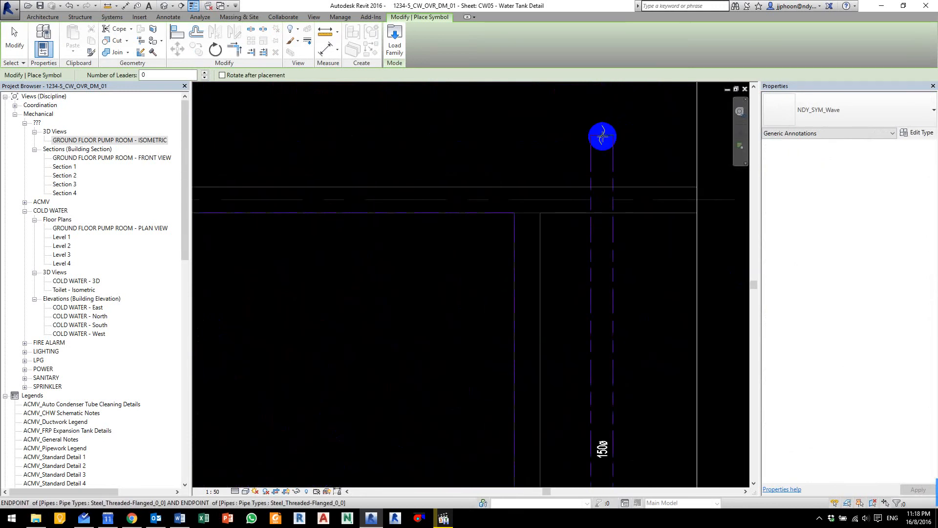
{"action": "key", "text": "space"}
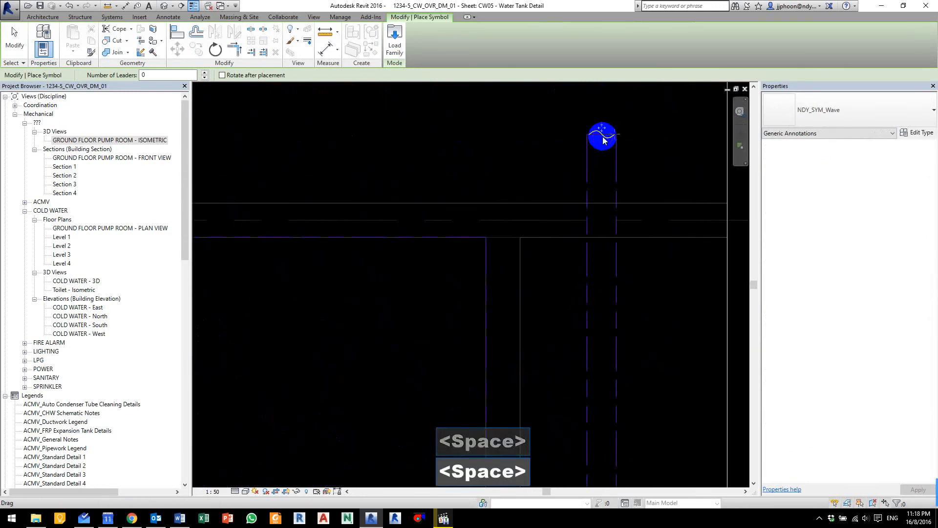
{"action": "scroll", "coordinate": [647, 163], "scroll_direction": "down", "scroll_amount": 3}
{"action": "scroll", "coordinate": [593, 203], "scroll_direction": "down", "scroll_amount": 2}
{"action": "scroll", "coordinate": [540, 184], "scroll_direction": "down", "scroll_amount": 2}
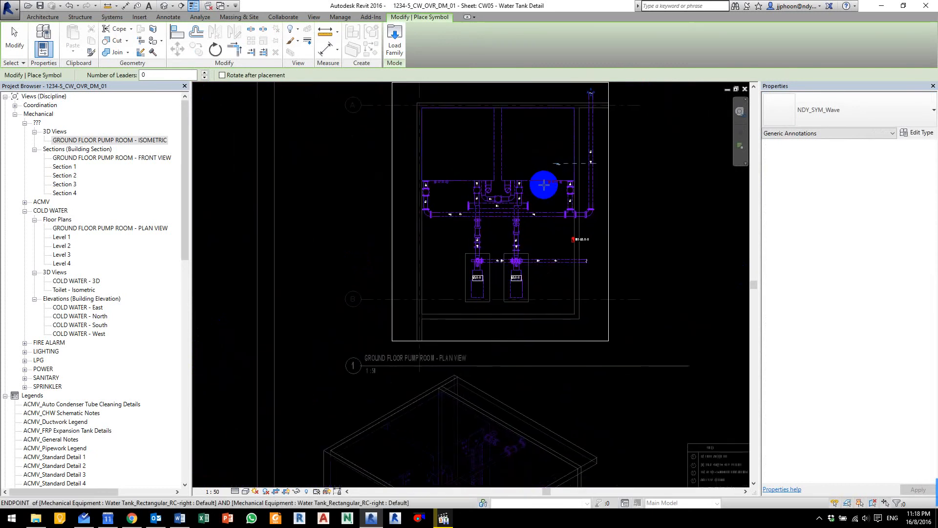
{"action": "key", "text": "Escape"}
{"action": "key", "text": "Escape"}
{"action": "key", "text": "ctrl+F11"}
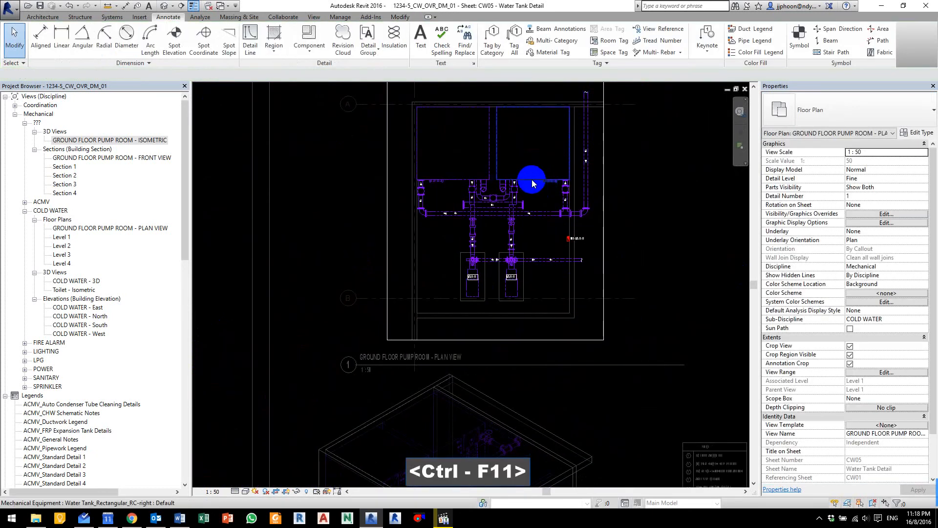
Step: Start an aligned dimension chain at the lower wall's inner face and reference the lower and upper edges of the CW-TP-01 plinth
{"action": "middle_click_drag", "start_coordinate": [519, 169], "coordinate": [505, 177]}
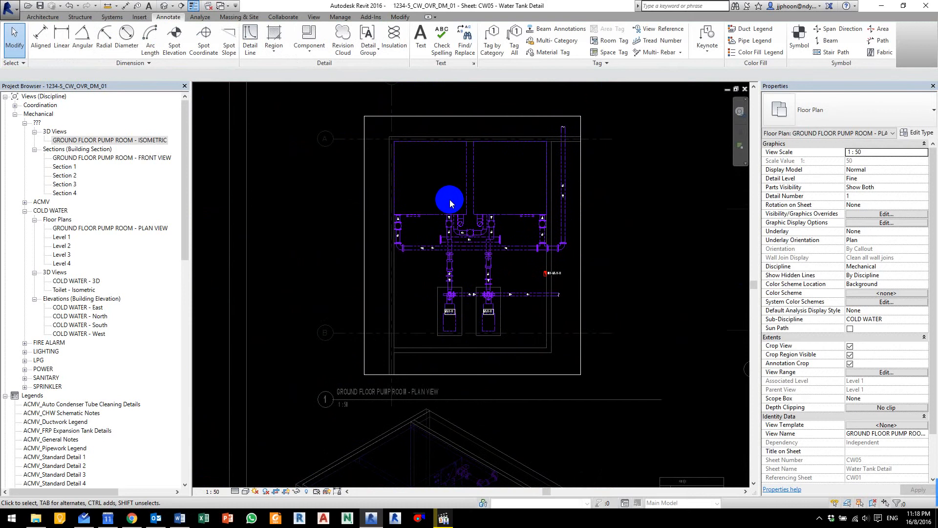
{"action": "scroll", "coordinate": [446, 203], "scroll_direction": "up", "scroll_amount": 2}
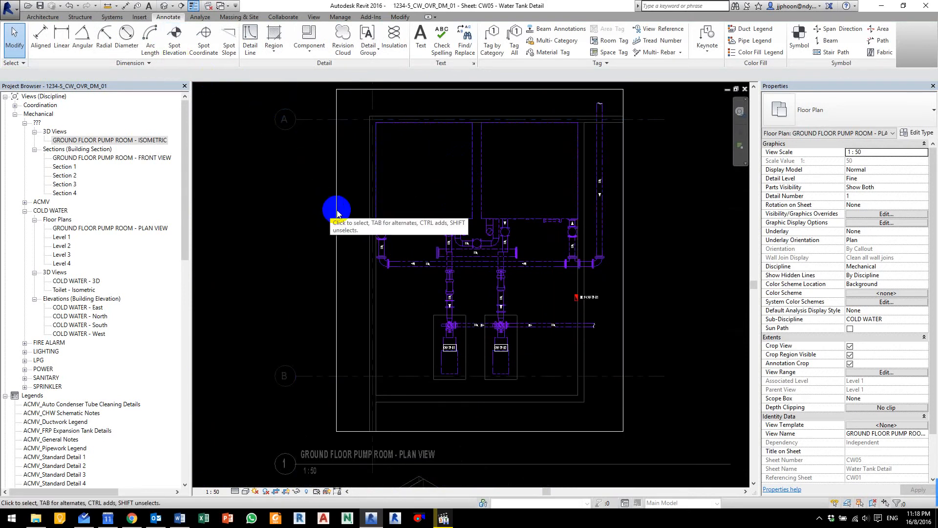
{"action": "key", "text": "d"}
{"action": "key", "text": "i"}
{"action": "key", "text": "Escape"}
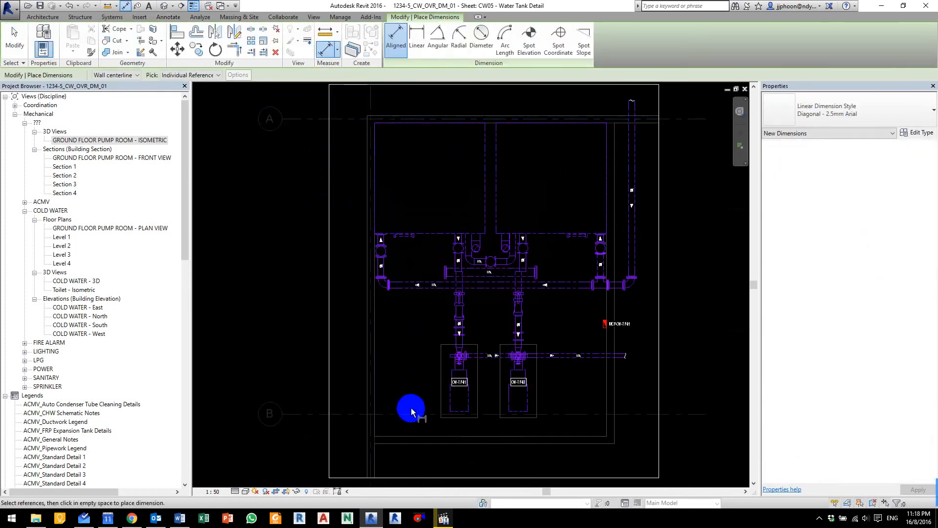
{"action": "scroll", "coordinate": [386, 441], "scroll_direction": "up", "scroll_amount": 4}
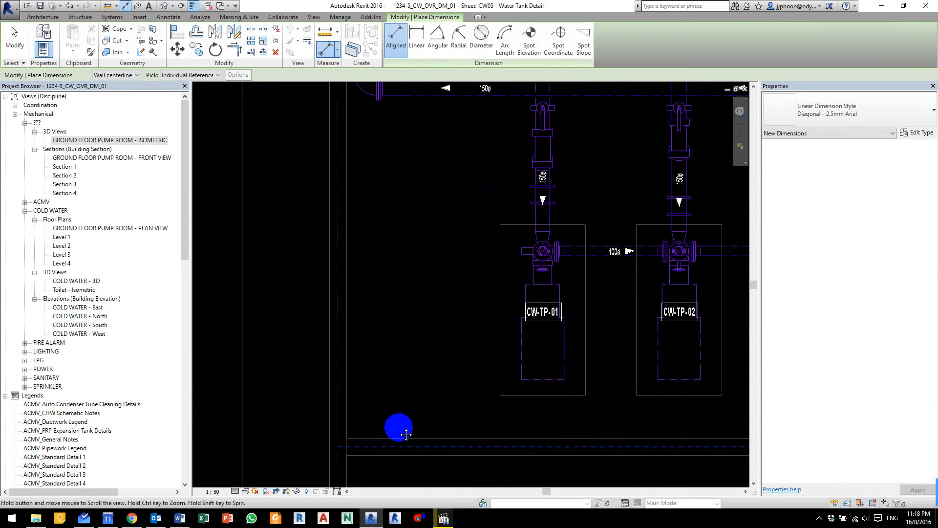
{"action": "scroll", "coordinate": [386, 440], "scroll_direction": "down", "scroll_amount": 3}
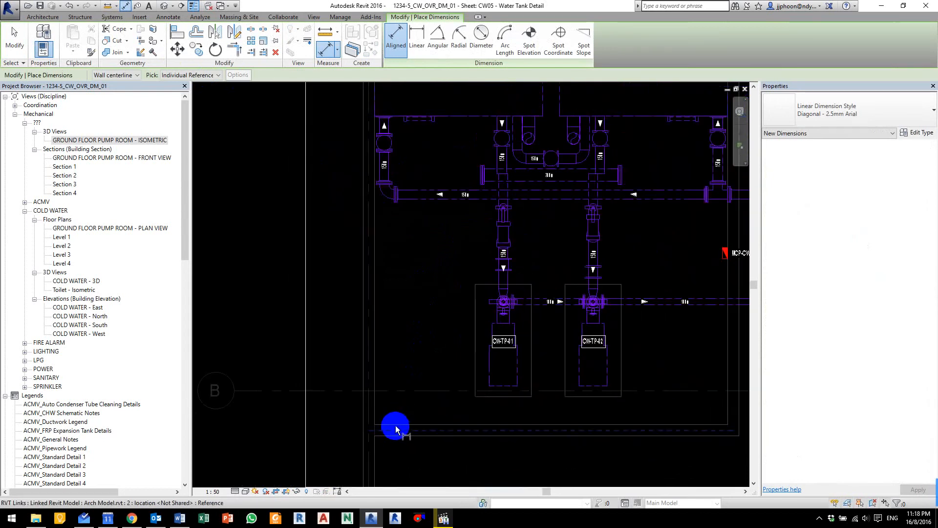
{"action": "scroll", "coordinate": [396, 429], "scroll_direction": "up", "scroll_amount": 5}
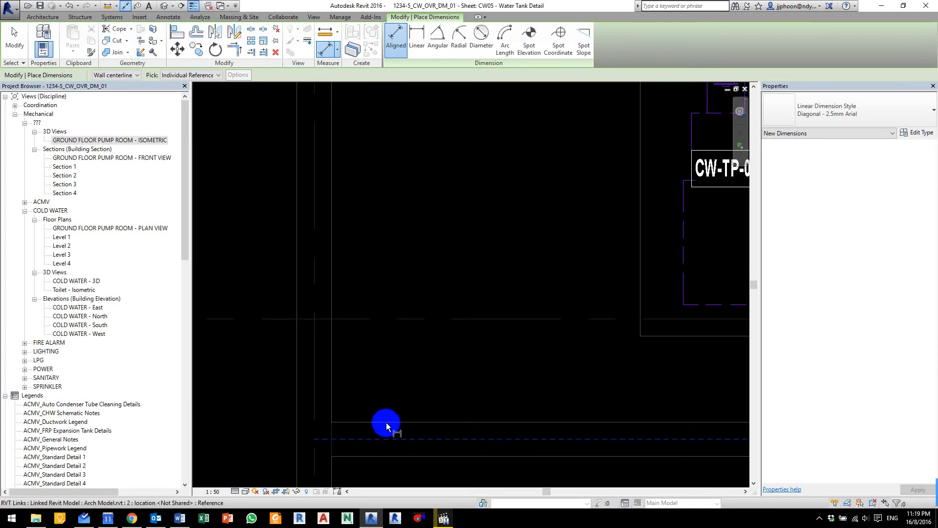
{"action": "key", "text": "Tab"}
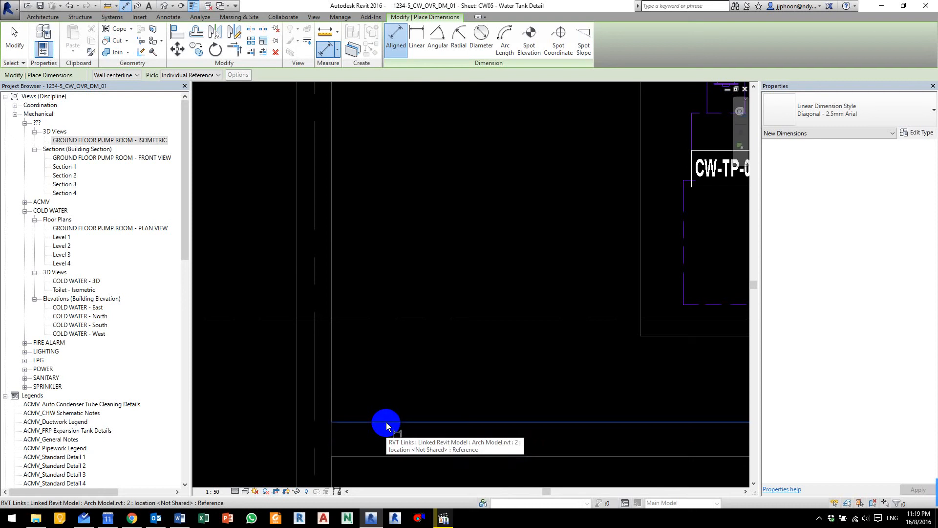
{"action": "left_click", "coordinate": [386, 424]}
{"action": "scroll", "coordinate": [345, 313], "scroll_direction": "down", "scroll_amount": 3}
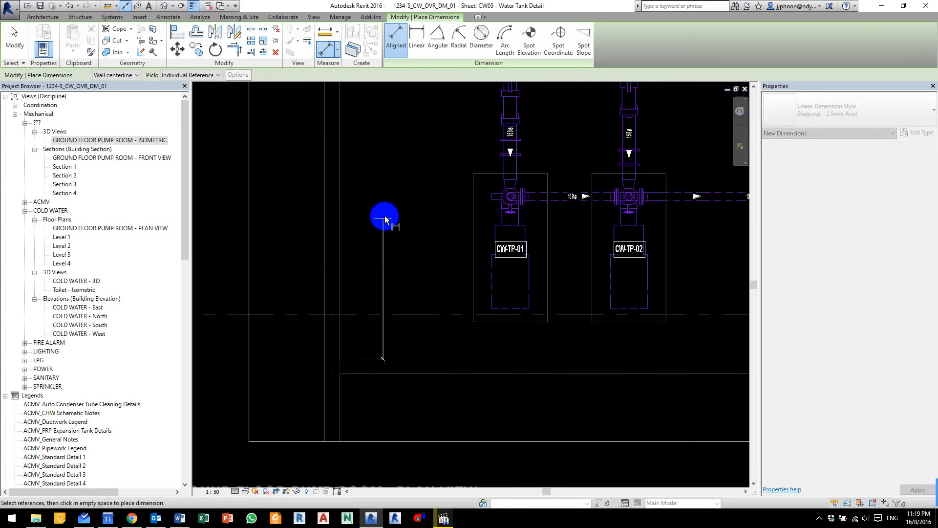
{"action": "scroll", "coordinate": [492, 327], "scroll_direction": "up", "scroll_amount": 3}
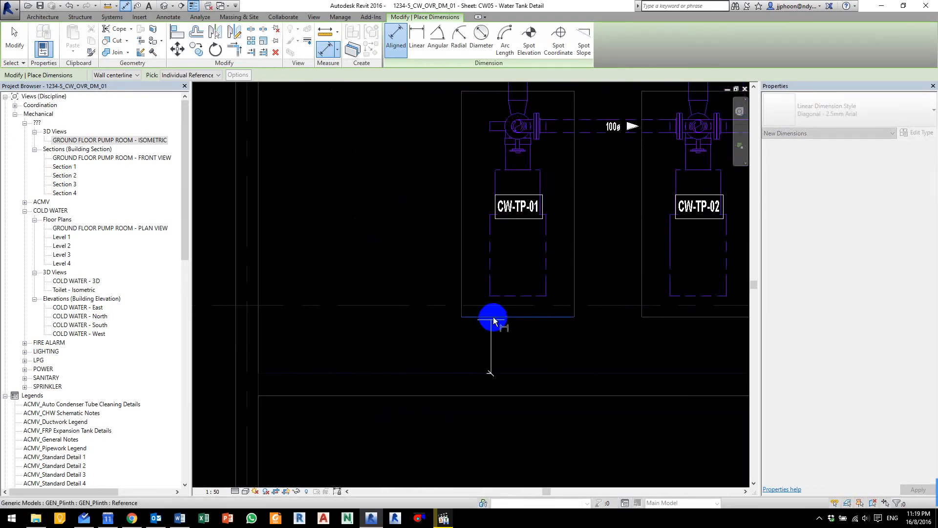
{"action": "left_click", "coordinate": [494, 317]}
{"action": "scroll", "coordinate": [492, 301], "scroll_direction": "down", "scroll_amount": 2}
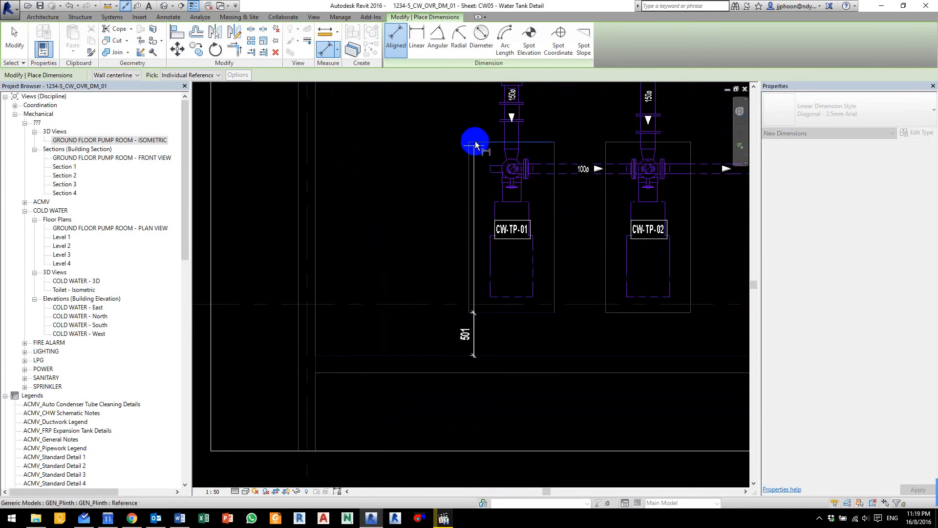
{"action": "scroll", "coordinate": [476, 149], "scroll_direction": "up", "scroll_amount": 1}
{"action": "left_click", "coordinate": [484, 142]}
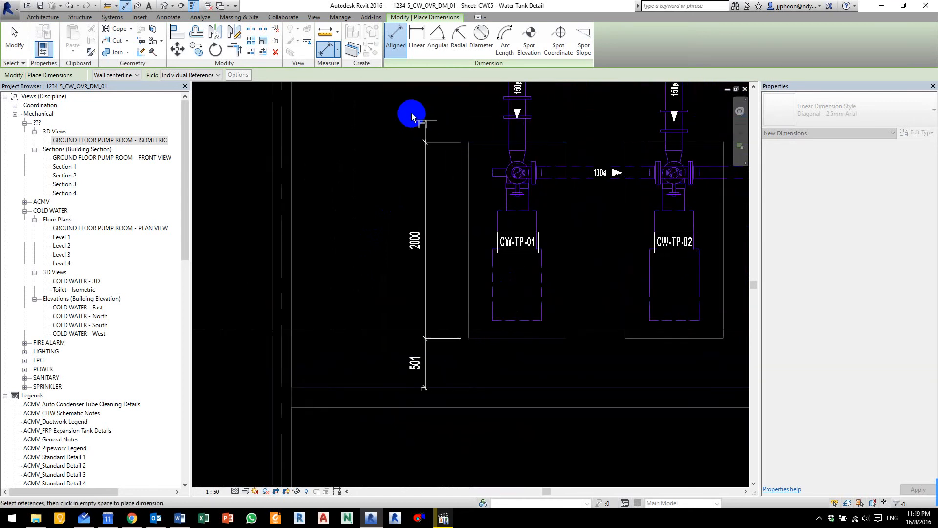
Step: Extend the vertical dimension chain to the left-hand tank's front and rear faces and place it outside the left wall
{"action": "middle_click_drag", "start_coordinate": [402, 109], "coordinate": [479, 417]}
{"action": "middle_click_drag", "start_coordinate": [394, 147], "coordinate": [412, 196]}
{"action": "scroll", "coordinate": [412, 197], "scroll_direction": "up", "scroll_amount": 4}
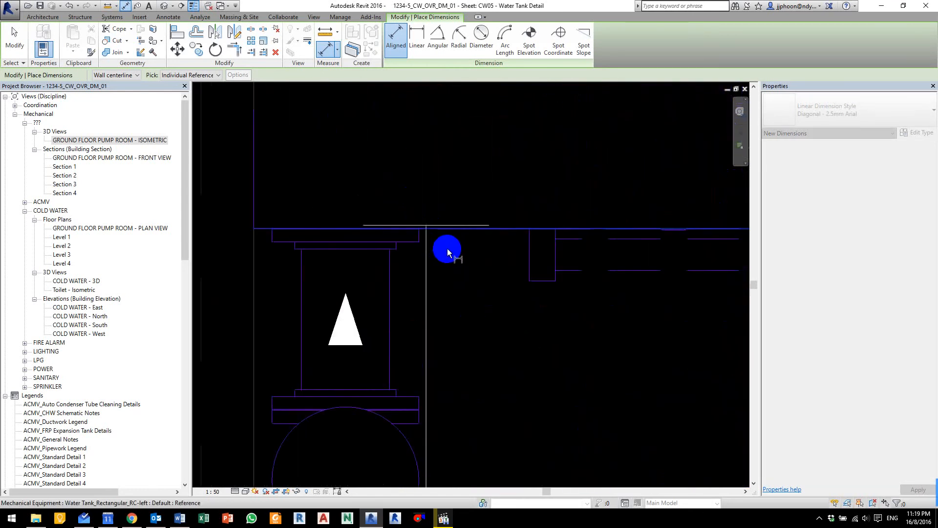
{"action": "left_click", "coordinate": [363, 227]}
{"action": "scroll", "coordinate": [408, 225], "scroll_direction": "down", "scroll_amount": 4}
{"action": "middle_click_drag", "start_coordinate": [397, 284], "coordinate": [421, 503]}
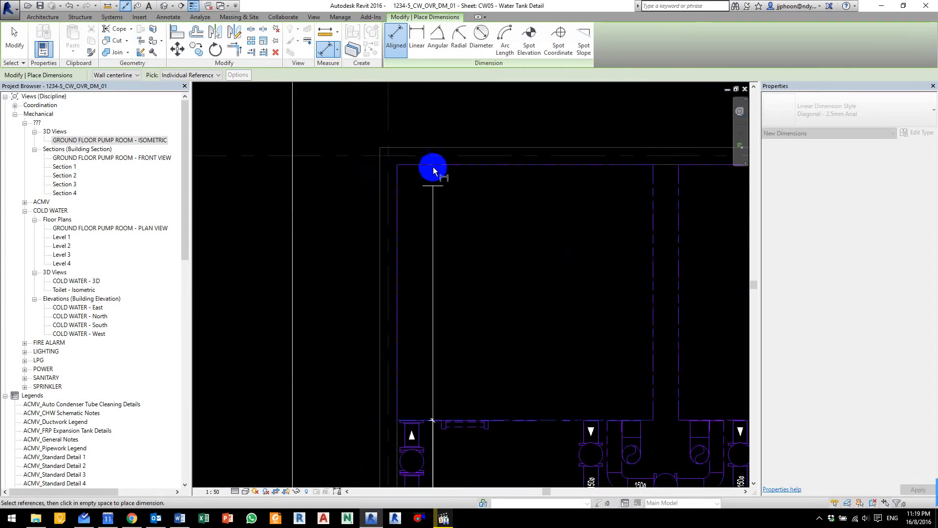
{"action": "scroll", "coordinate": [433, 167], "scroll_direction": "up", "scroll_amount": 1}
{"action": "left_click", "coordinate": [429, 166]}
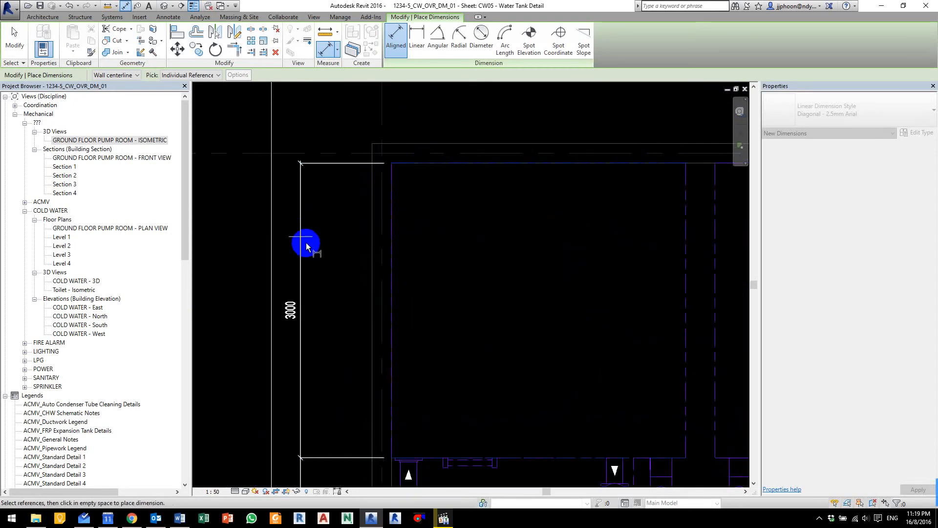
{"action": "scroll", "coordinate": [319, 250], "scroll_direction": "down", "scroll_amount": 1}
{"action": "middle_click_drag", "start_coordinate": [336, 312], "coordinate": [332, 202]}
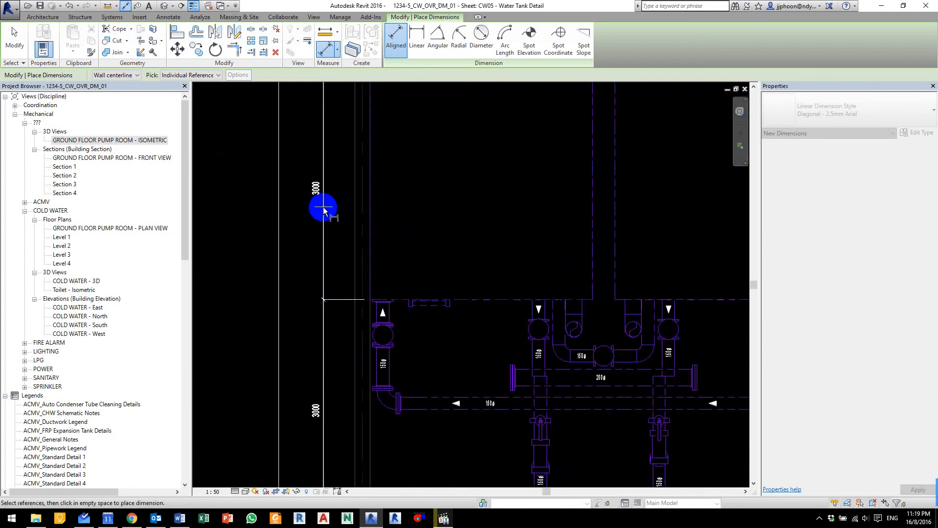
{"action": "left_click", "coordinate": [324, 156]}
{"action": "scroll", "coordinate": [338, 240], "scroll_direction": "down", "scroll_amount": 2}
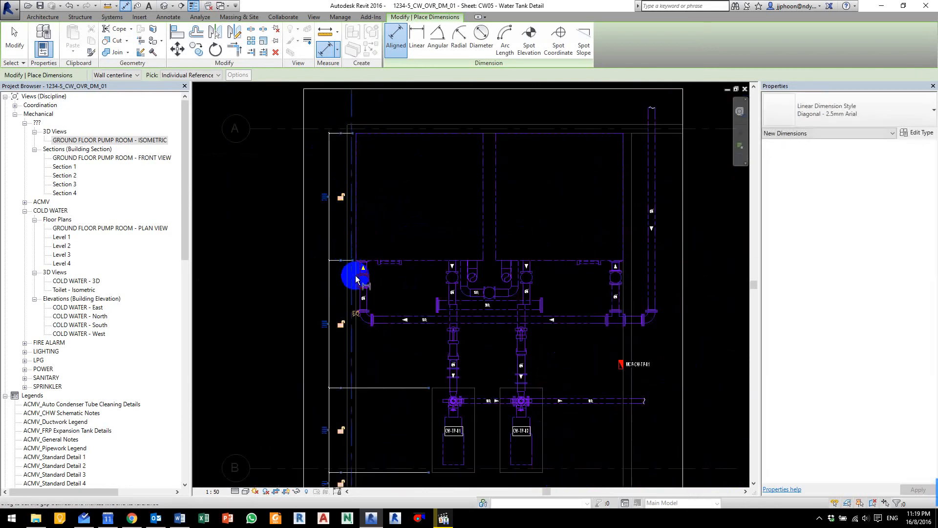
Step: Add an overall vertical dimension from the lower wall's inner face to the tank front, placed outside the existing chain
{"action": "middle_click_drag", "start_coordinate": [383, 354], "coordinate": [394, 246]}
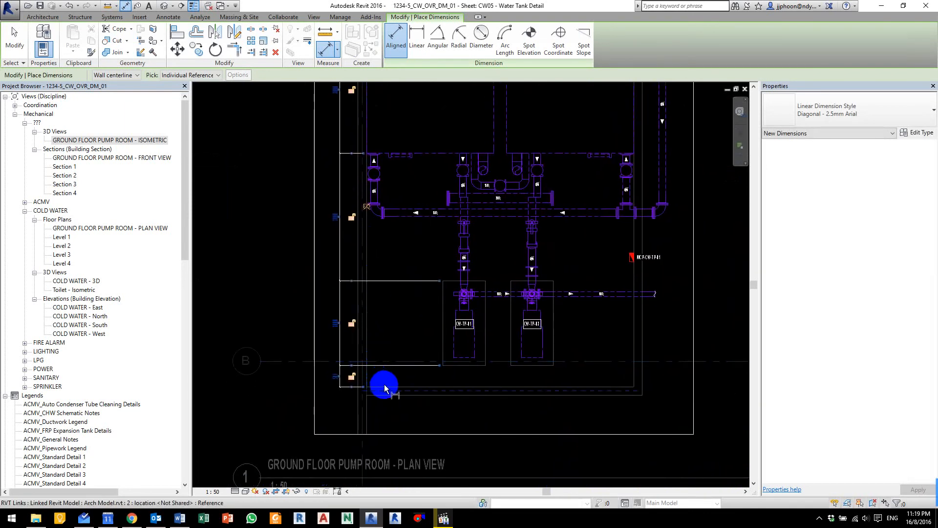
{"action": "key", "text": "Tab"}
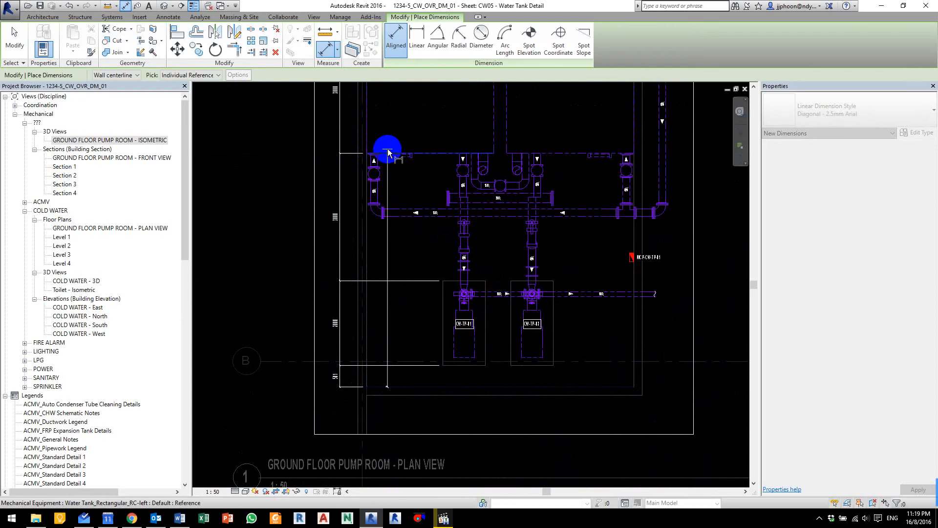
{"action": "scroll", "coordinate": [377, 157], "scroll_direction": "up", "scroll_amount": 5}
{"action": "left_click", "coordinate": [375, 161]}
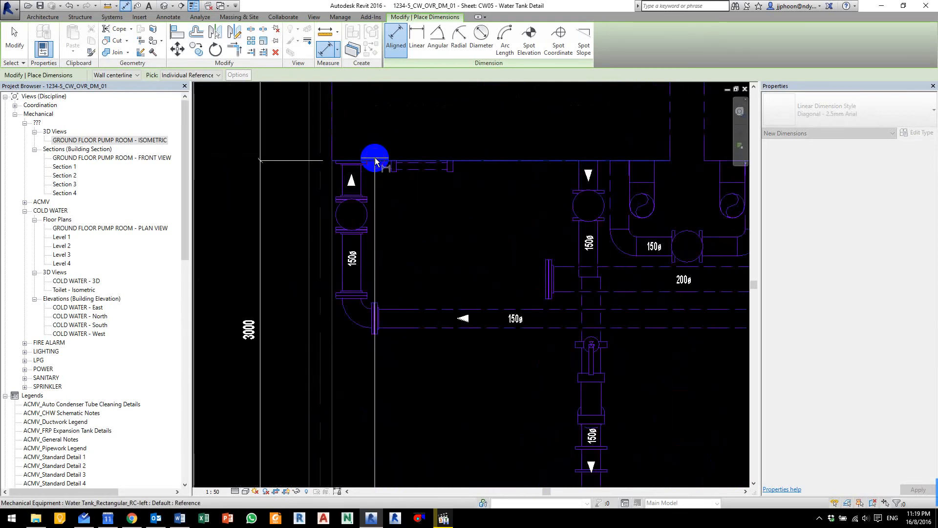
{"action": "scroll", "coordinate": [366, 161], "scroll_direction": "down", "scroll_amount": 5}
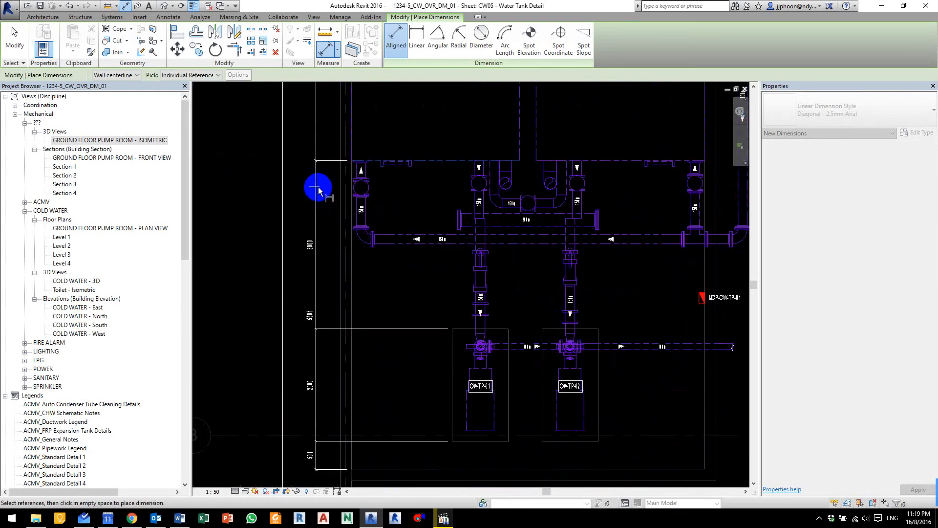
{"action": "left_click", "coordinate": [299, 325]}
Step: Dimension horizontally between the side walls' inner faces through both sides of each pump plinth, placing the chain below the lower wall
{"action": "middle_click_drag", "start_coordinate": [416, 367], "coordinate": [306, 264]}
{"action": "key", "text": "Tab"}
{"action": "left_click", "coordinate": [297, 272]}
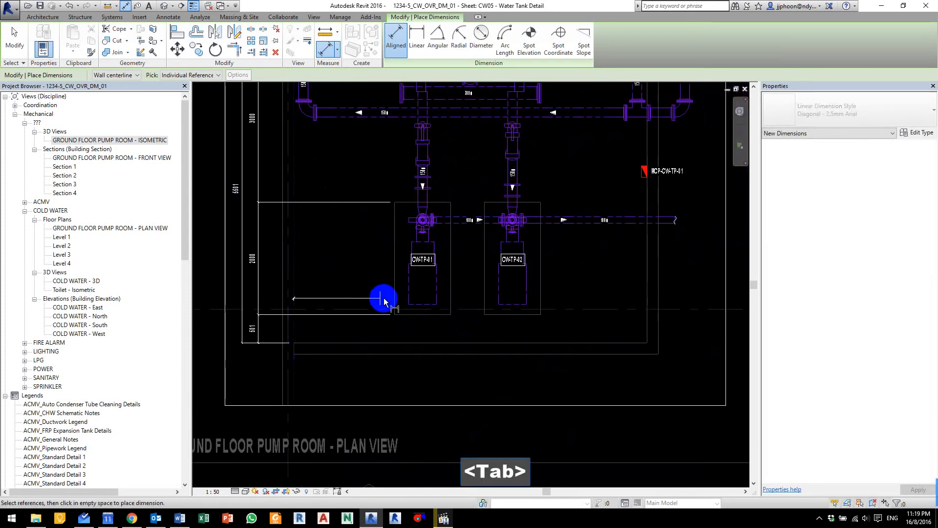
{"action": "left_click", "coordinate": [394, 291]}
{"action": "left_click", "coordinate": [451, 291]}
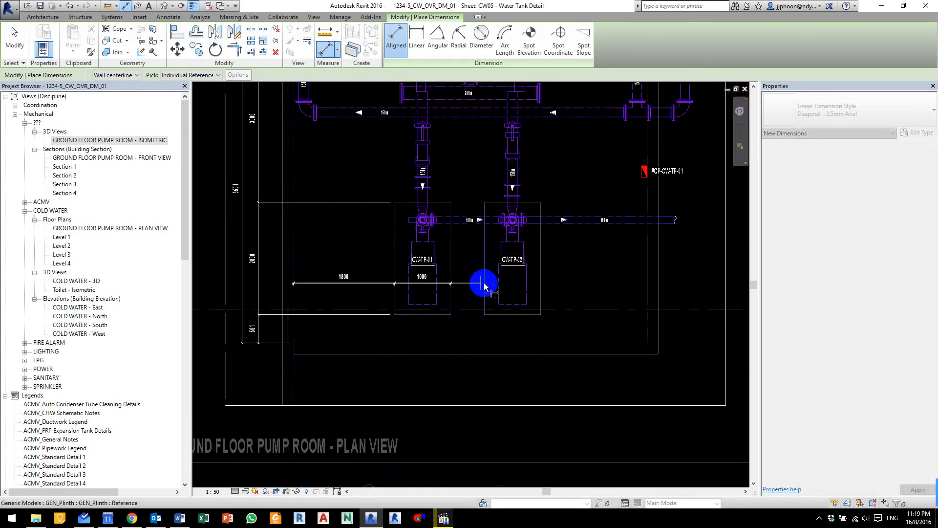
{"action": "left_click", "coordinate": [484, 283]}
{"action": "left_click", "coordinate": [541, 289]}
{"action": "key", "text": "Tab"}
{"action": "left_click", "coordinate": [646, 283]}
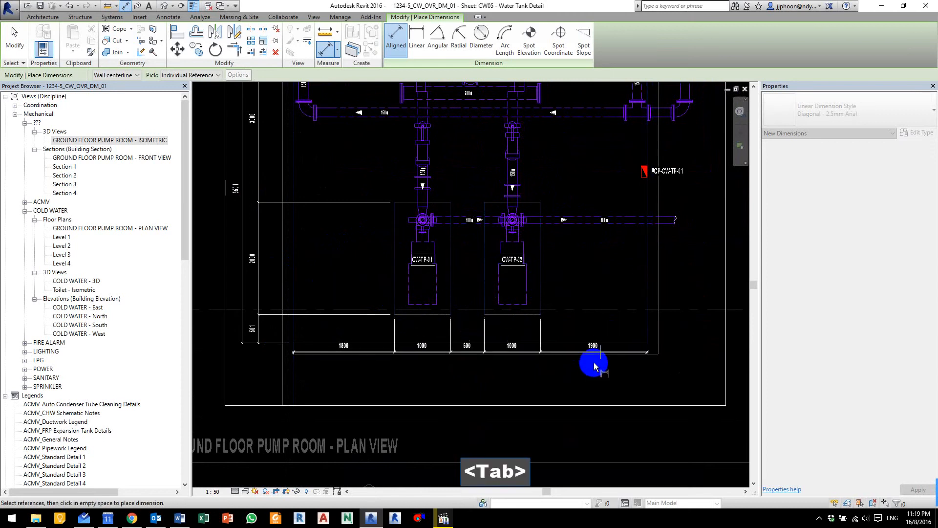
{"action": "left_click", "coordinate": [593, 373]}
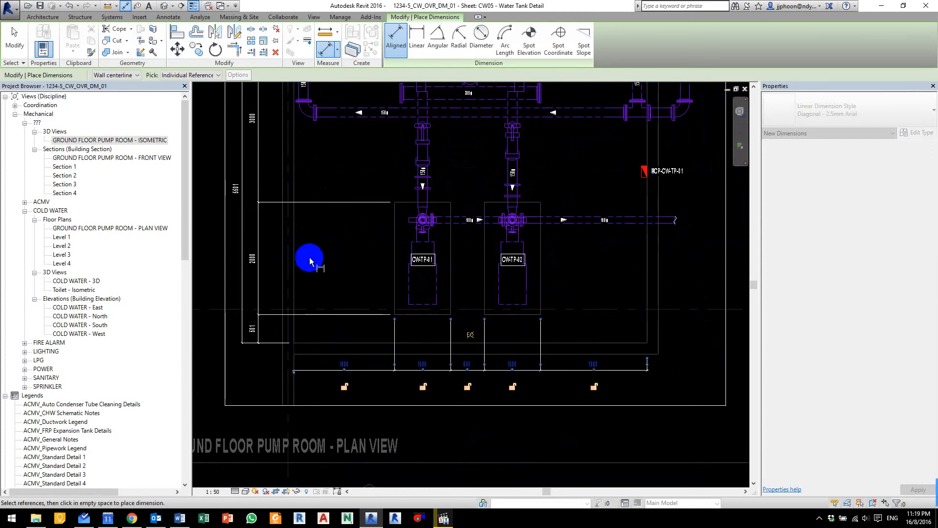
Step: Add an overall horizontal dimension between the side walls' inner faces, placed below the existing plinth dimension chain
{"action": "key", "text": "Tab"}
{"action": "left_click", "coordinate": [296, 263]}
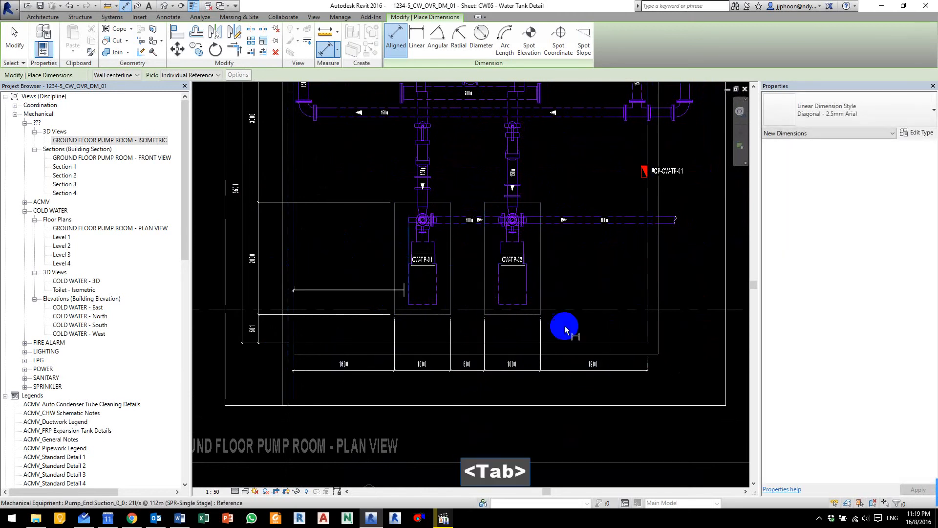
{"action": "key", "text": "Tab"}
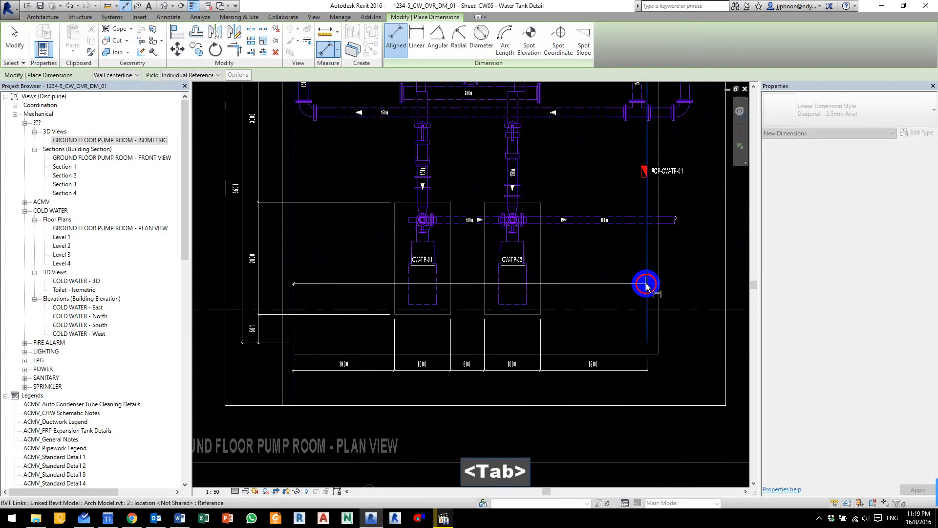
{"action": "left_click", "coordinate": [646, 286]}
{"action": "left_click", "coordinate": [557, 385]}
{"action": "scroll", "coordinate": [559, 383], "scroll_direction": "up", "scroll_amount": 3}
{"action": "scroll", "coordinate": [538, 241], "scroll_direction": "down", "scroll_amount": 4}
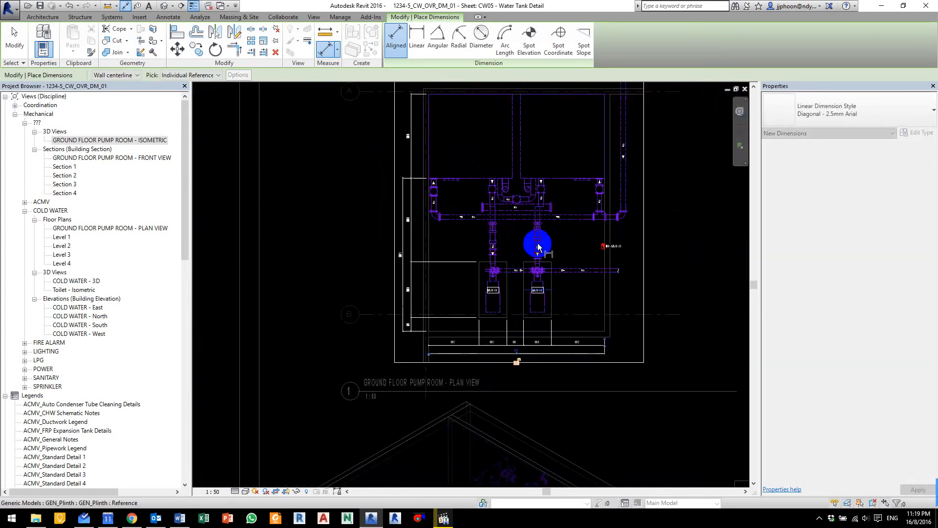
Step: Dimension horizontally across both sides of each water tank, including the gap between them, and place the chain above the rear wall
{"action": "scroll", "coordinate": [446, 241], "scroll_direction": "up", "scroll_amount": 8}
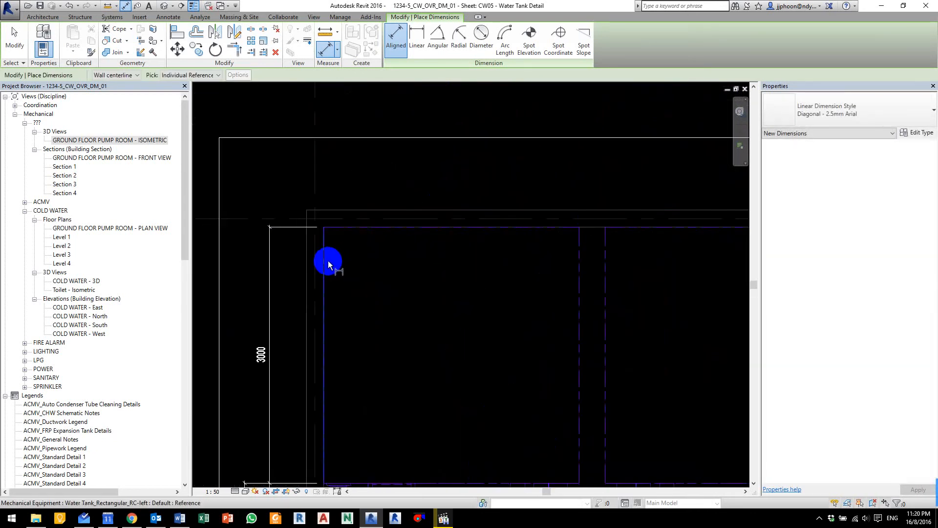
{"action": "left_click", "coordinate": [326, 263]}
{"action": "left_click", "coordinate": [581, 262]}
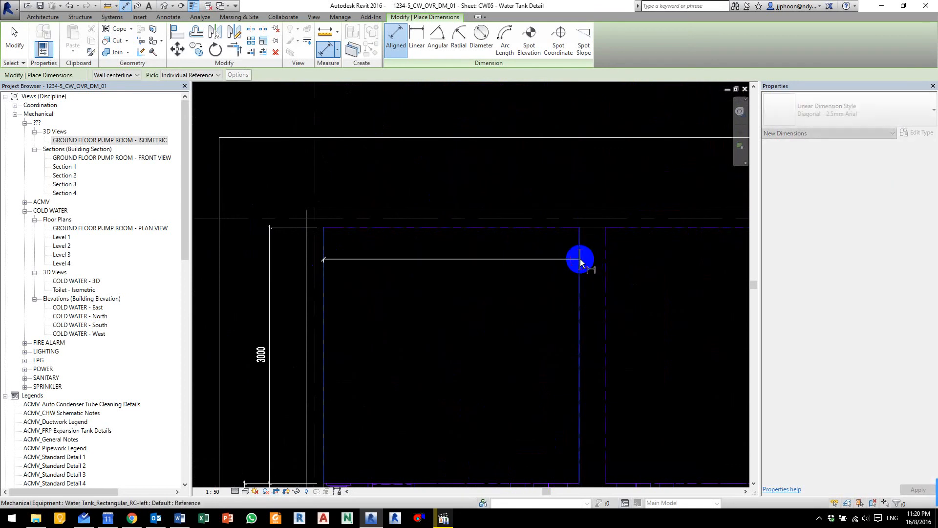
{"action": "left_click", "coordinate": [607, 261]}
{"action": "middle_click_drag", "start_coordinate": [658, 264], "coordinate": [448, 271]}
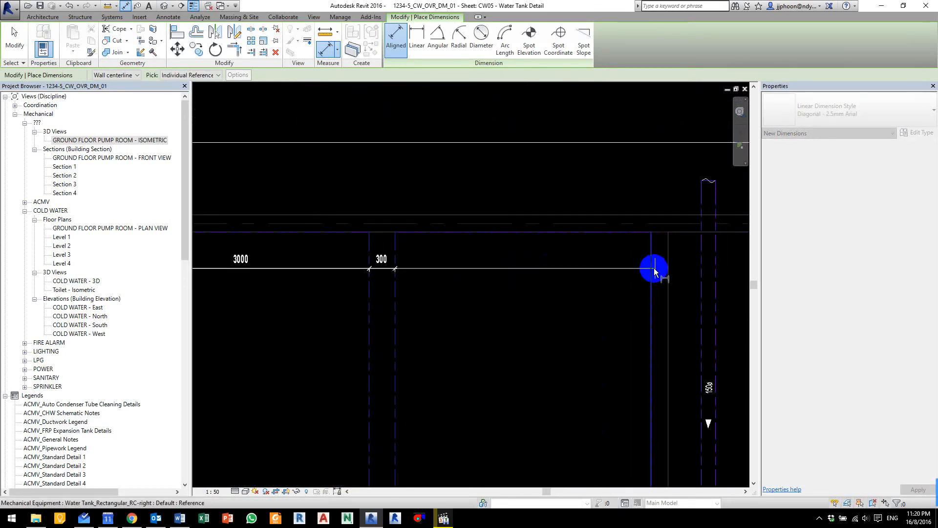
{"action": "left_click", "coordinate": [654, 270]}
{"action": "scroll", "coordinate": [629, 256], "scroll_direction": "down", "scroll_amount": 1}
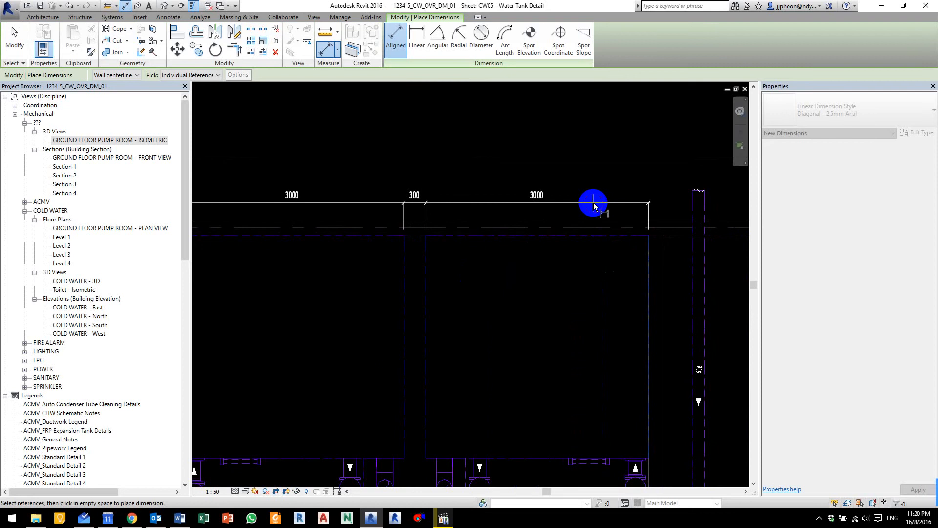
{"action": "left_click", "coordinate": [593, 203]}
{"action": "scroll", "coordinate": [566, 252], "scroll_direction": "down", "scroll_amount": 3}
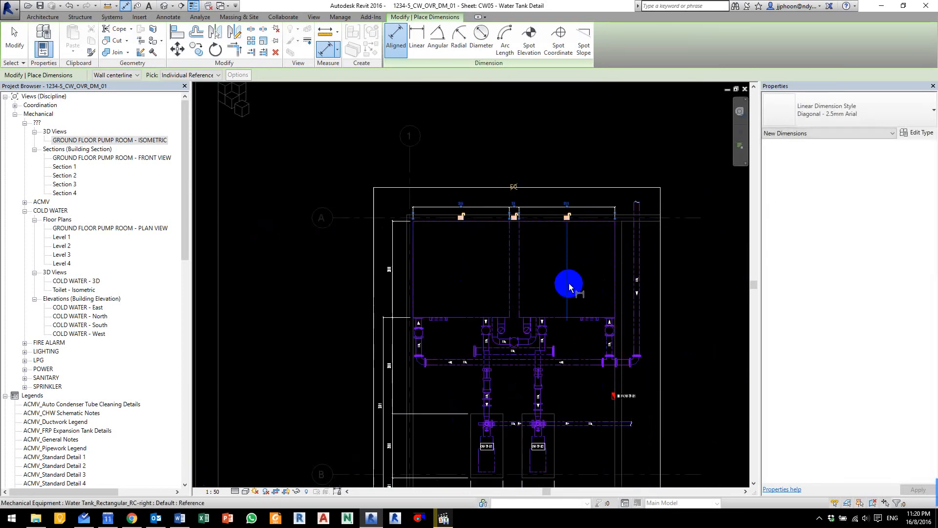
{"action": "key", "text": "Escape"}
{"action": "key", "text": "Escape"}
Step: Set the Dimensions annotation category to halftone in the plan view's visibility/graphic overrides
{"action": "middle_click_drag", "start_coordinate": [569, 295], "coordinate": [499, 238]}
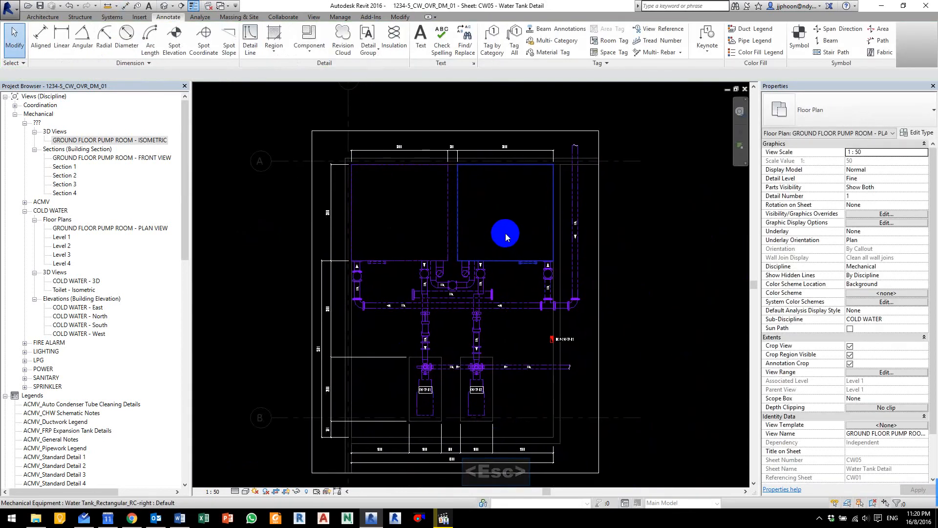
{"action": "middle_click_drag", "start_coordinate": [419, 373], "coordinate": [419, 323]}
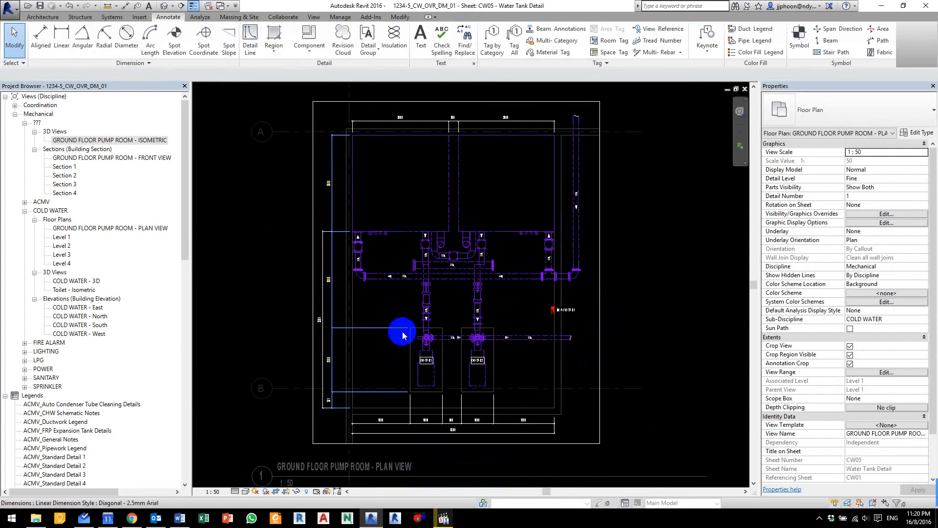
{"action": "scroll", "coordinate": [387, 348], "scroll_direction": "up", "scroll_amount": 1}
{"action": "middle_click_drag", "start_coordinate": [385, 346], "coordinate": [351, 350]}
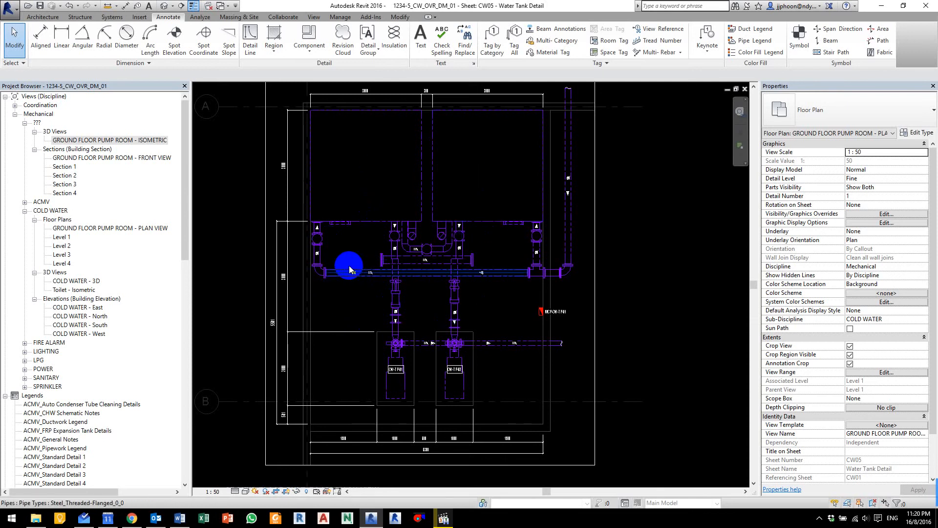
{"action": "key", "text": "v"}
{"action": "key", "text": "v"}
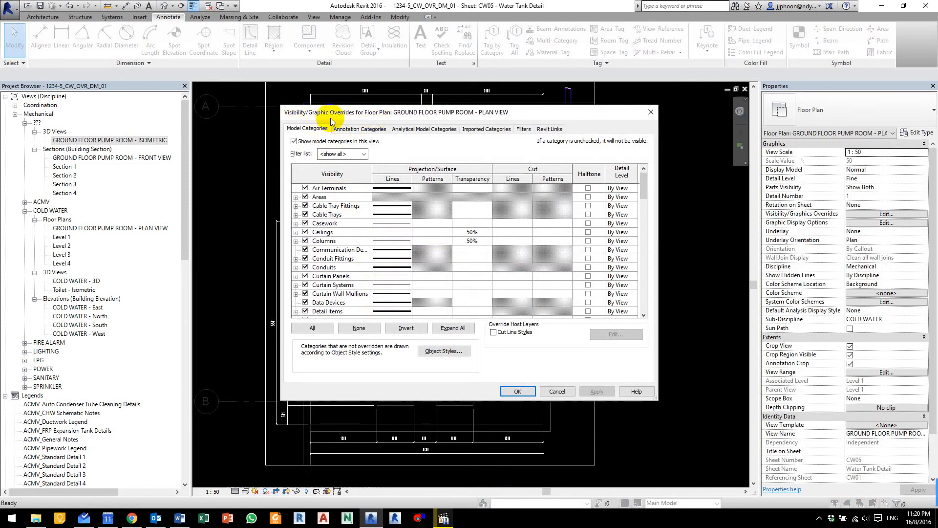
{"action": "left_click", "coordinate": [372, 131]}
{"action": "mouse_move", "coordinate": [643, 182]}
{"action": "left_mouse_down"}
{"action": "mouse_move", "coordinate": [644, 216]}
{"action": "mouse_move", "coordinate": [644, 208]}
{"action": "left_mouse_up"}
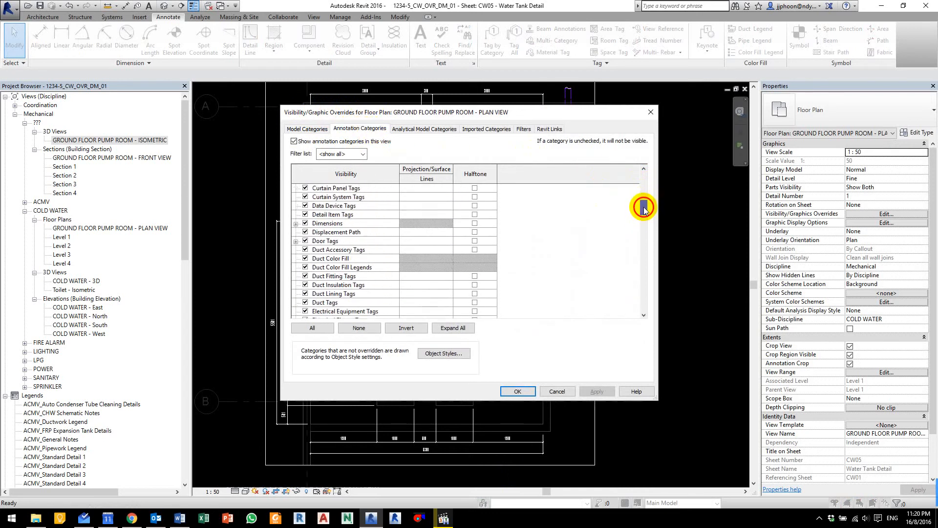
{"action": "left_click", "coordinate": [362, 225]}
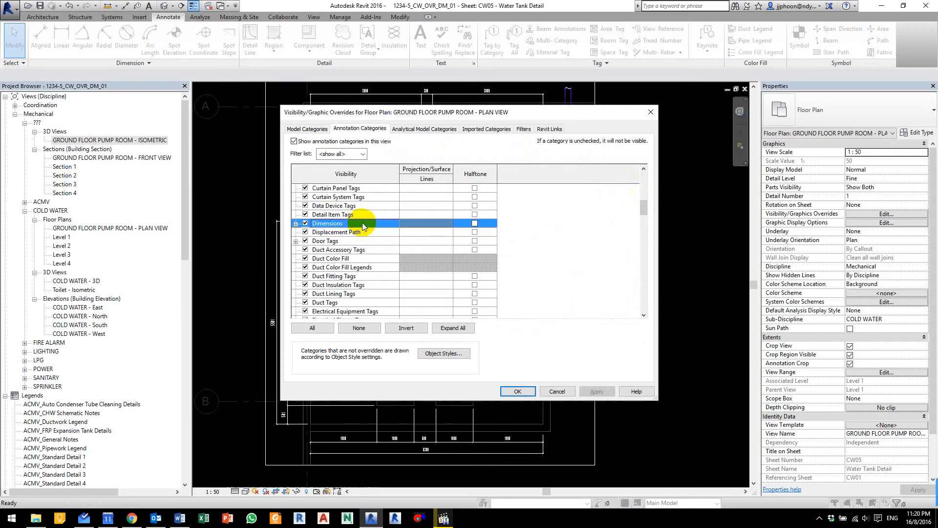
{"action": "left_click", "coordinate": [474, 223]}
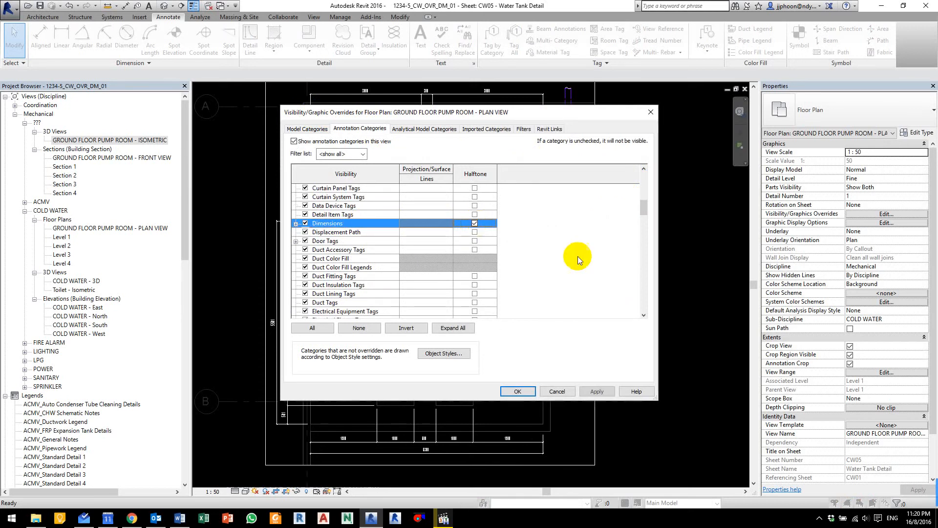
{"action": "left_click", "coordinate": [518, 391]}
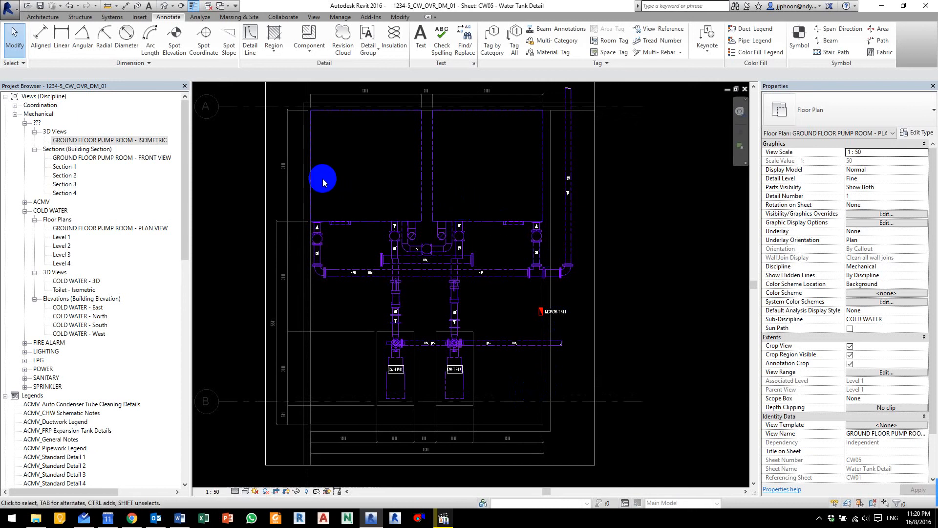
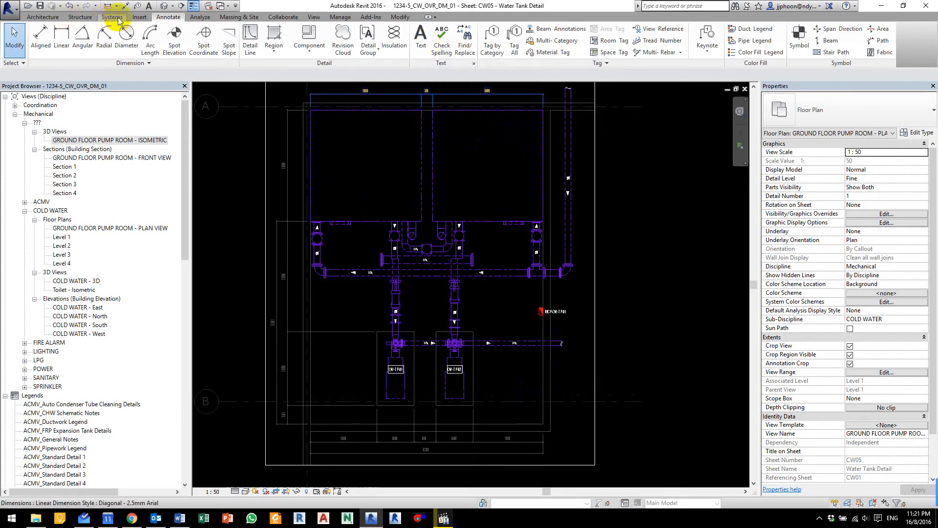
Step: Start a text note inside the left-hand tank reading "RC SUCTION TANK 1" with "3000X3000X4700(H)" on the second line
{"action": "left_click", "coordinate": [420, 36]}
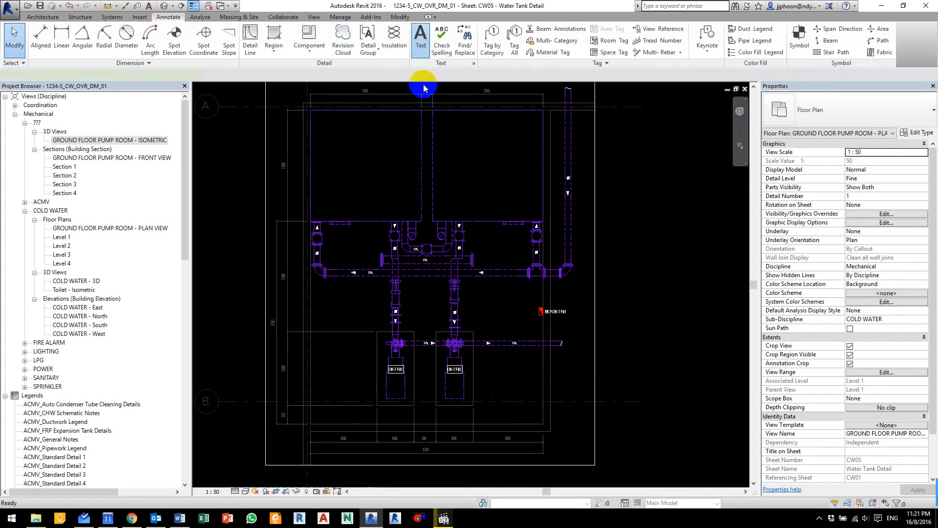
{"action": "scroll", "coordinate": [350, 158], "scroll_direction": "up", "scroll_amount": 3}
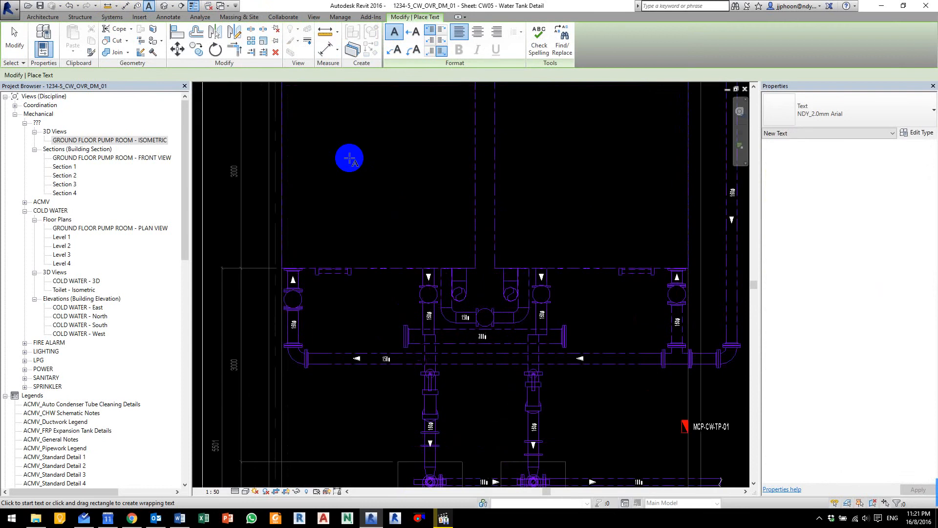
{"action": "middle_click_drag", "start_coordinate": [350, 158], "coordinate": [274, 226]}
{"action": "left_click", "coordinate": [267, 227]}
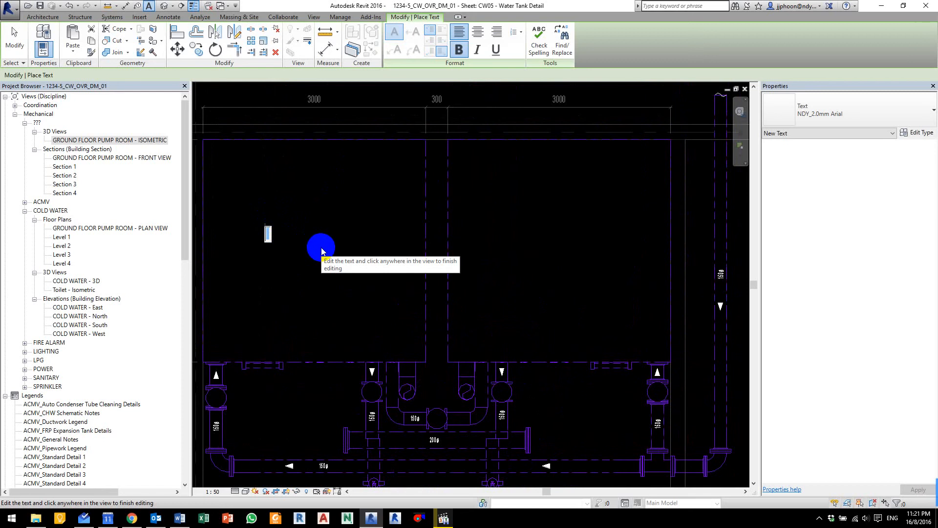
{"action": "type", "text": "RC SUC"}
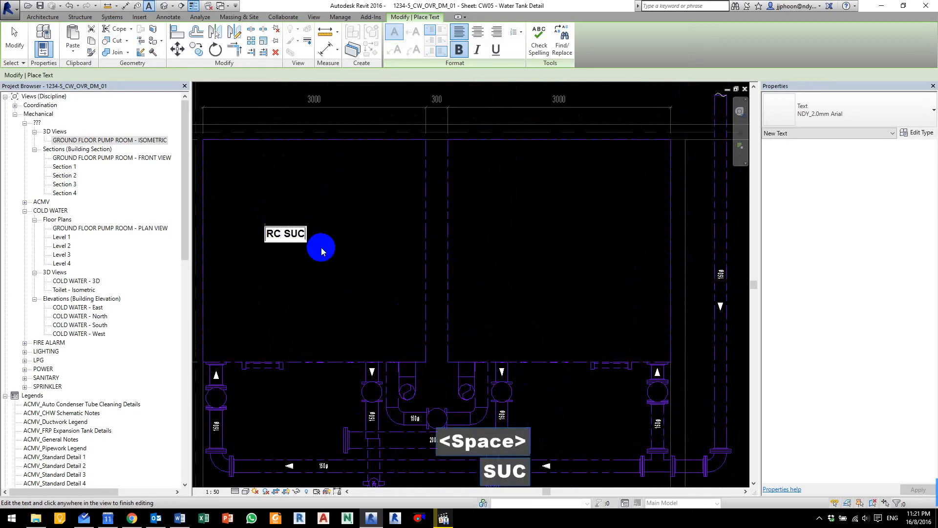
{"action": "type", "text": "TION TANK 1"}
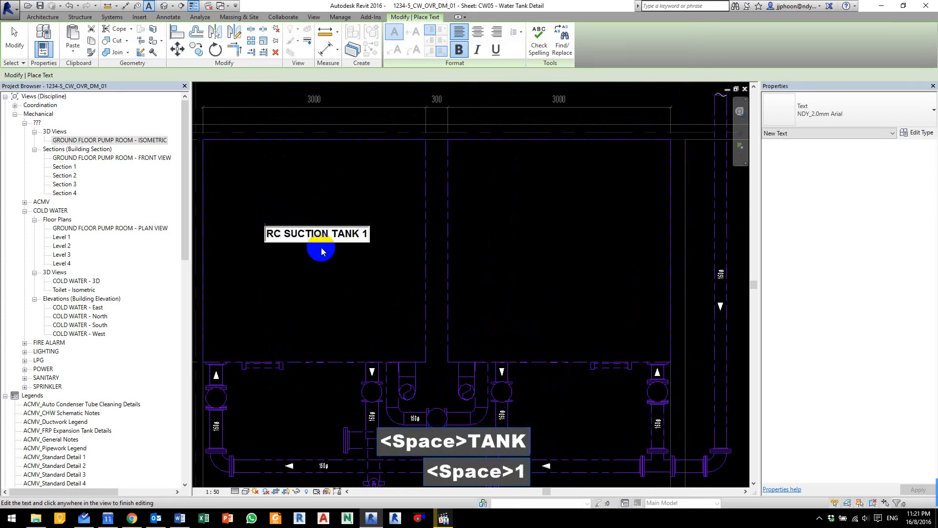
{"action": "key", "text": "Return"}
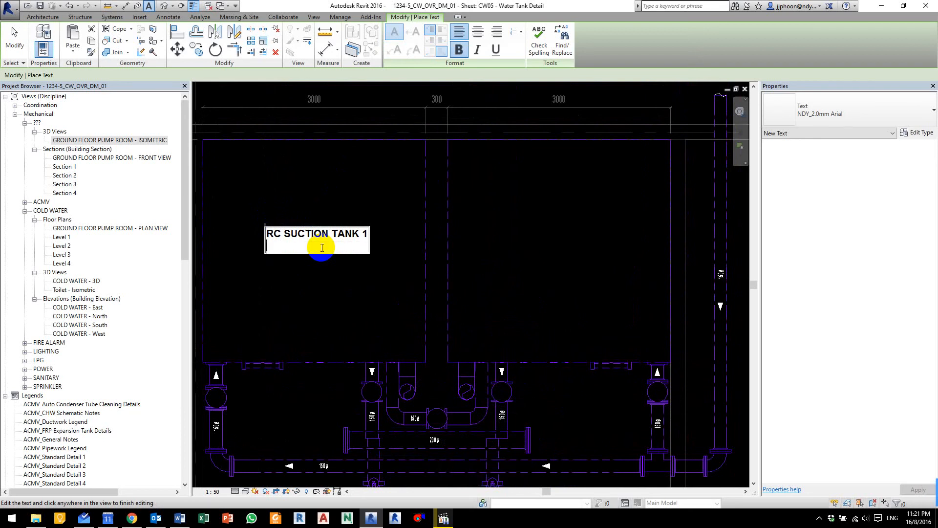
{"action": "type", "text": "3000X3000X"}
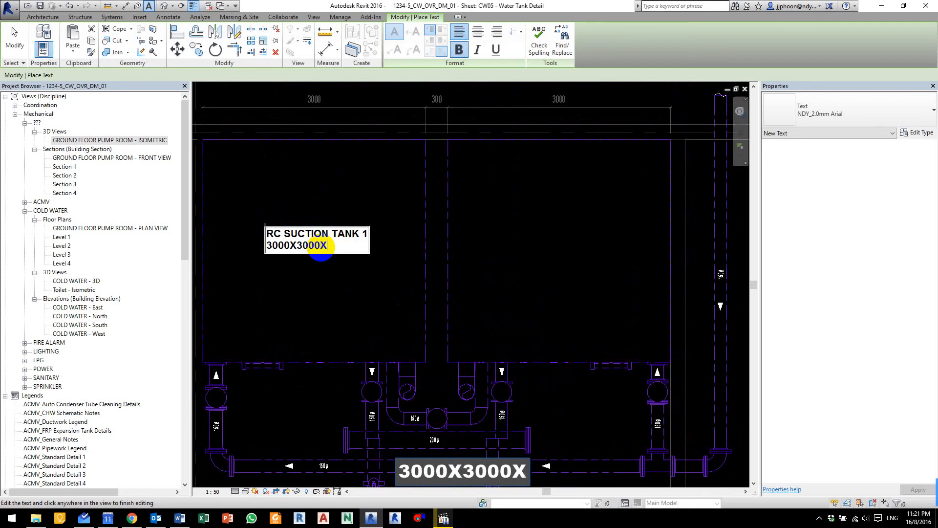
{"action": "type", "text": "4700("}
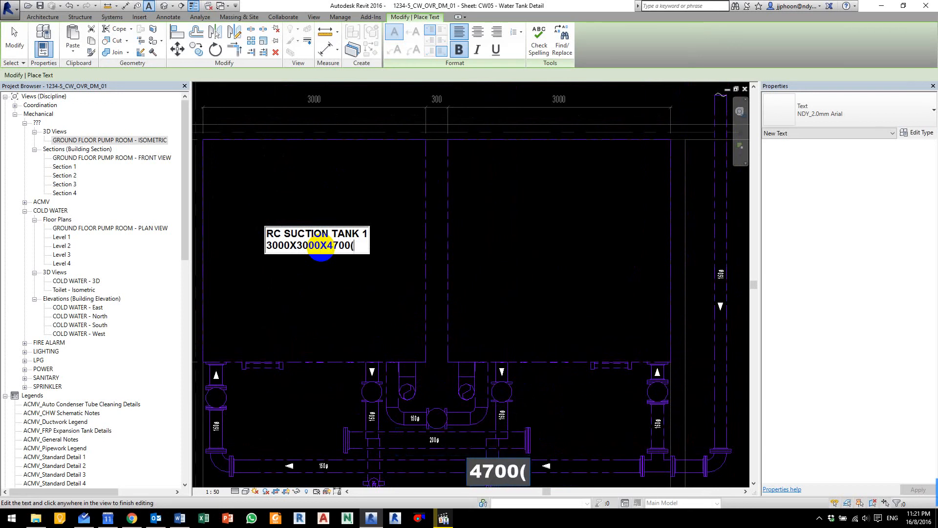
{"action": "type", "text": "H)"}
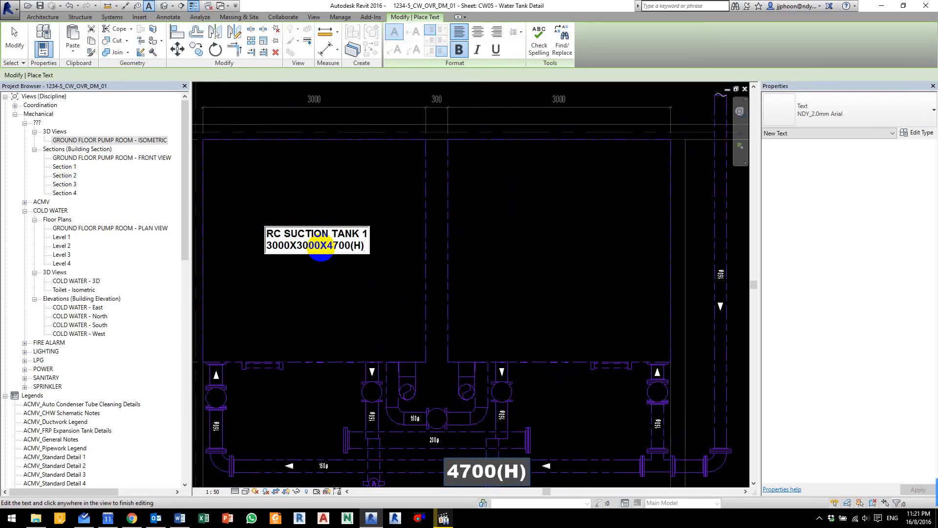
Step: Add the capacity lines "NOM CAP: 42.3 M3" and "EFF CAP: 31.5 M3" to the tank note
{"action": "key", "text": "Return"}
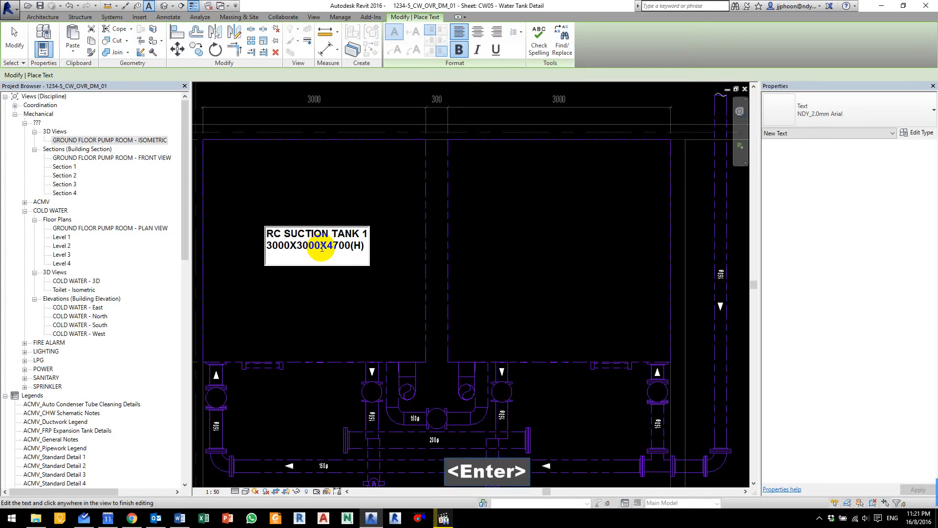
{"action": "type", "text": "NOM CA"}
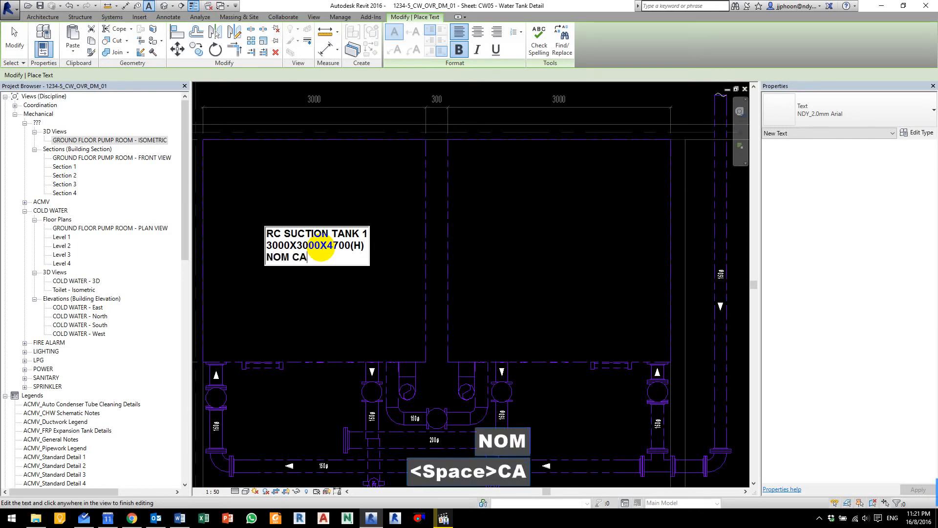
{"action": "type", "text": "P:"}
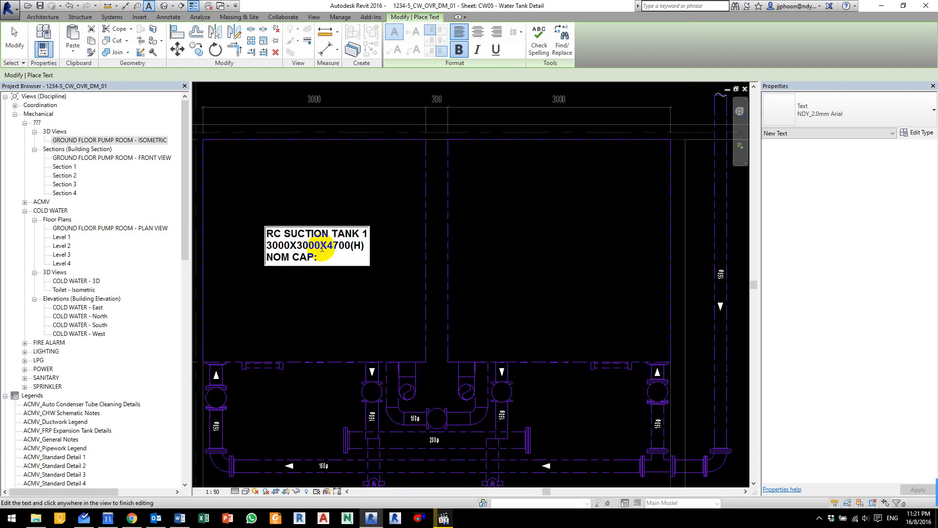
{"action": "key", "text": "ctrl+F11"}
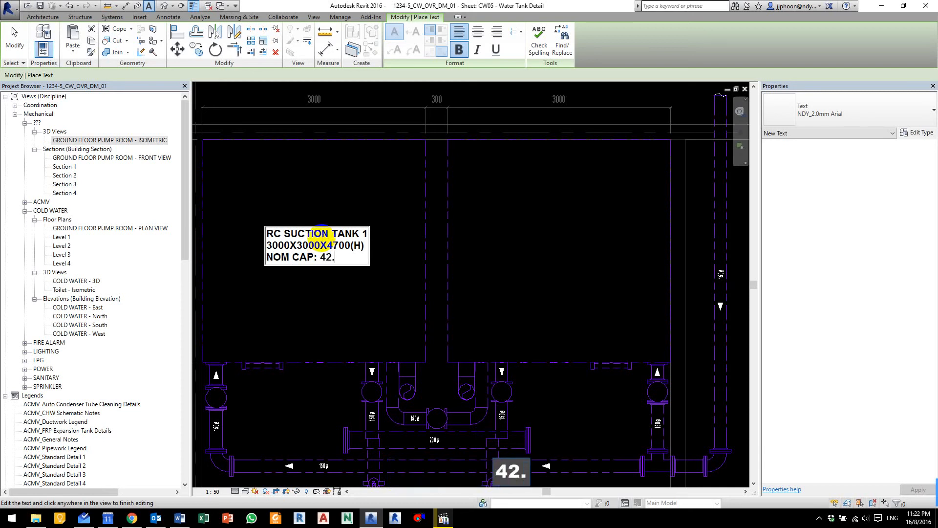
{"action": "type", "text": "M3"}
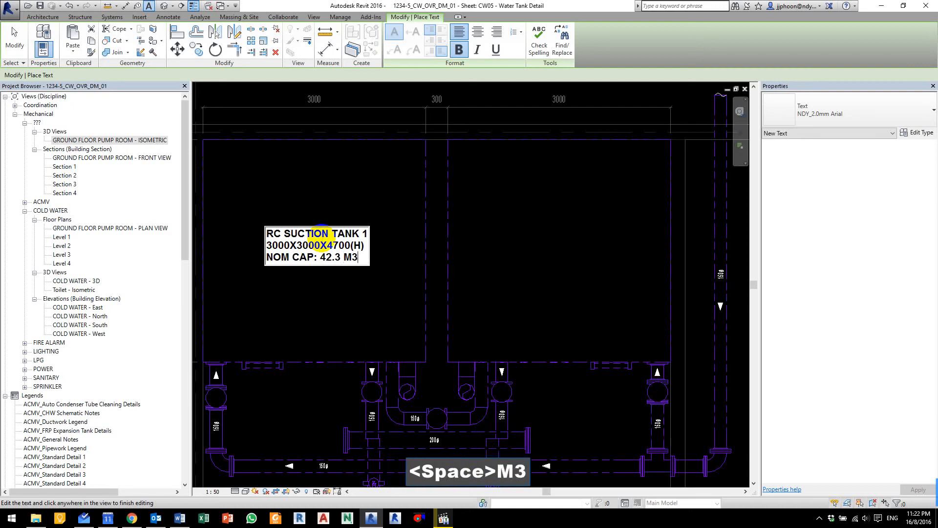
{"action": "key", "text": "Return"}
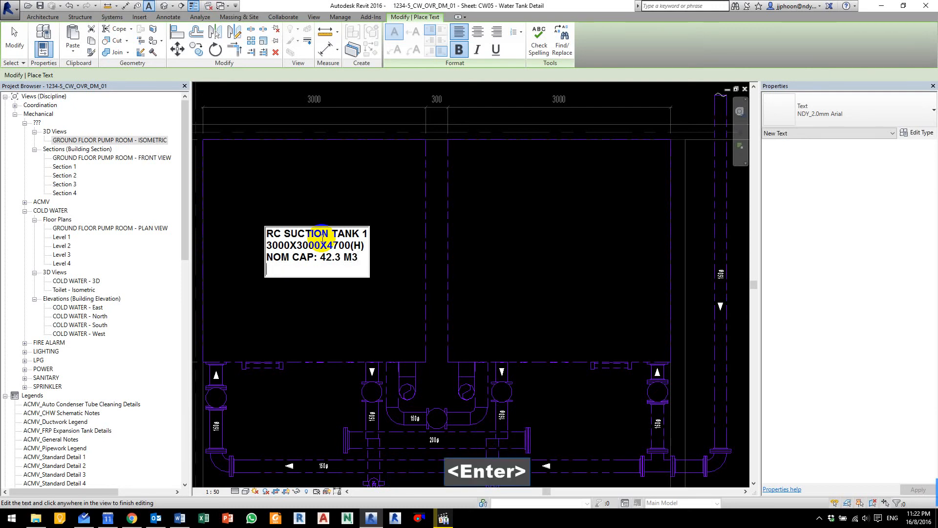
{"action": "type", "text": "EFF CAP:"}
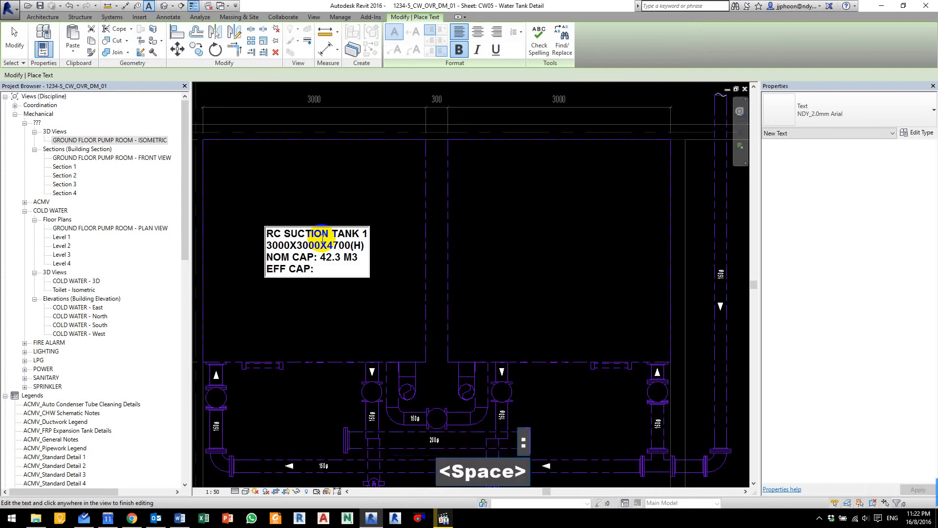
{"action": "key", "text": "ctrl+F11"}
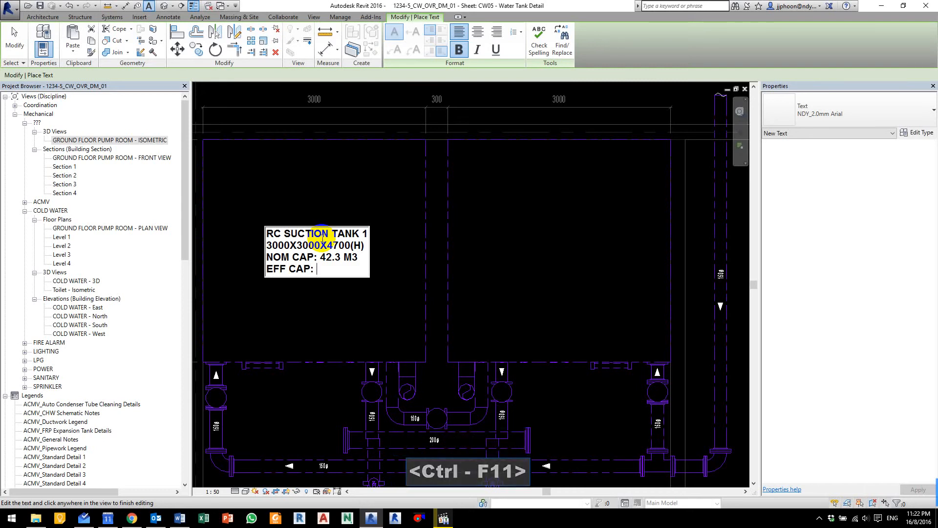
{"action": "type", "text": "31.5 M3"}
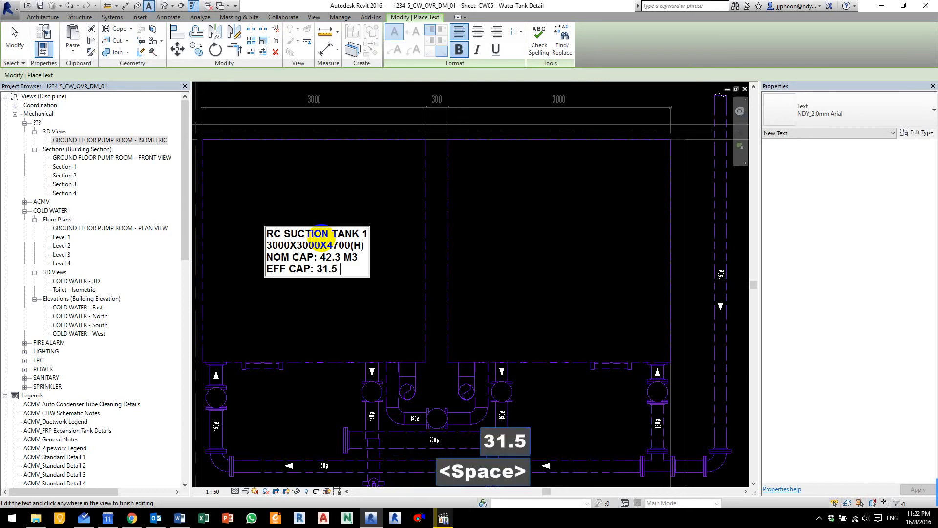
Step: Finish the tank 1 note and change its text type to NDY_2.0mm Arial (Box)
{"action": "left_click", "coordinate": [377, 327]}
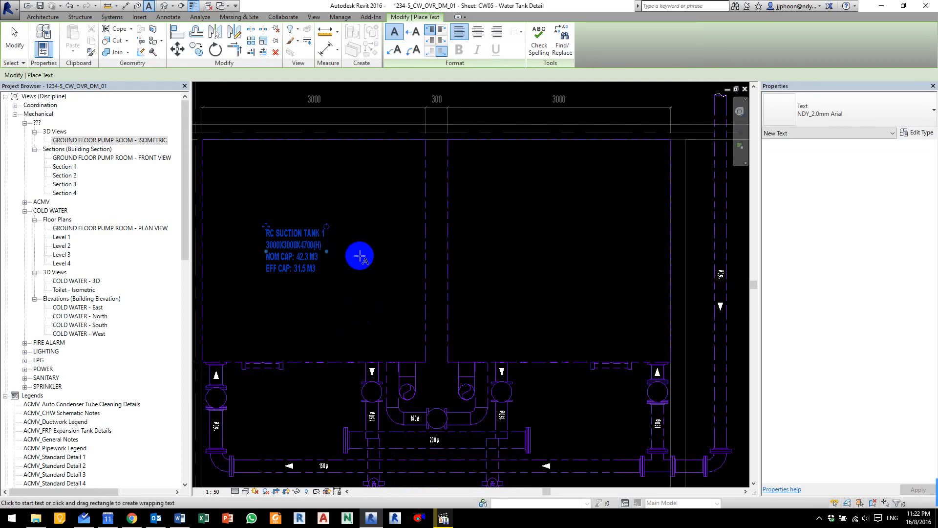
{"action": "left_click", "coordinate": [849, 110]}
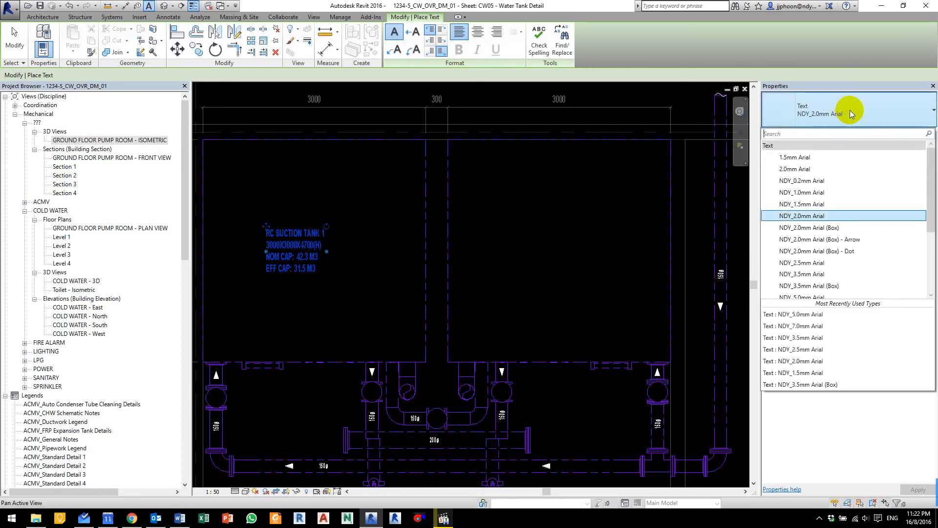
{"action": "left_click", "coordinate": [832, 228]}
{"action": "key", "text": "Escape"}
{"action": "key", "text": "Escape"}
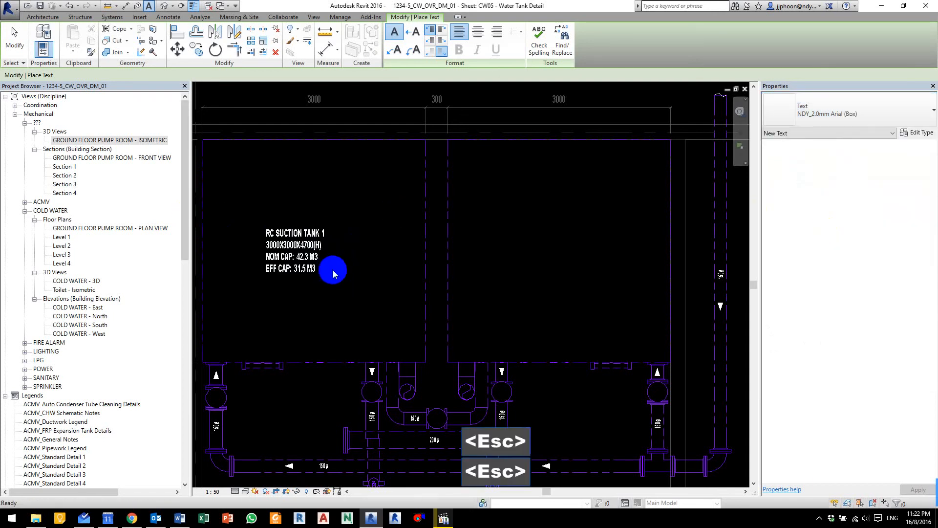
{"action": "left_click", "coordinate": [303, 247]}
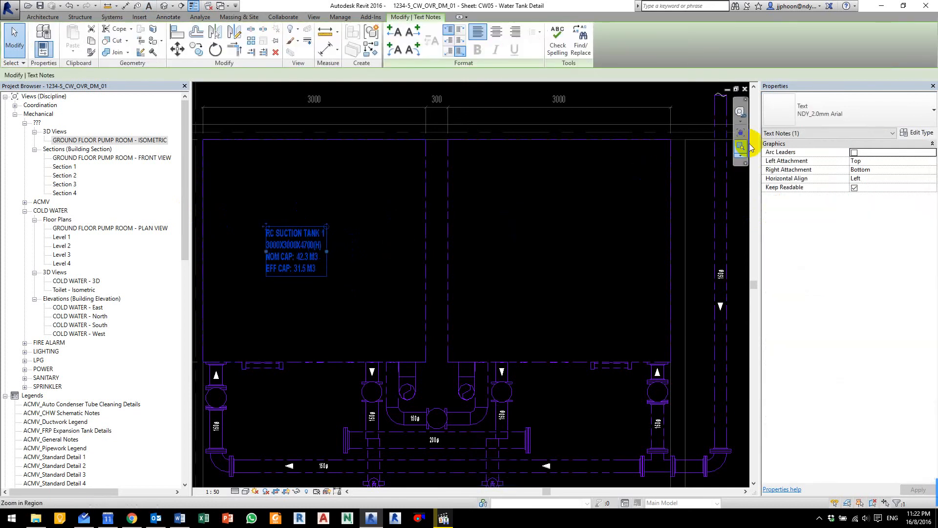
{"action": "left_click", "coordinate": [845, 107]}
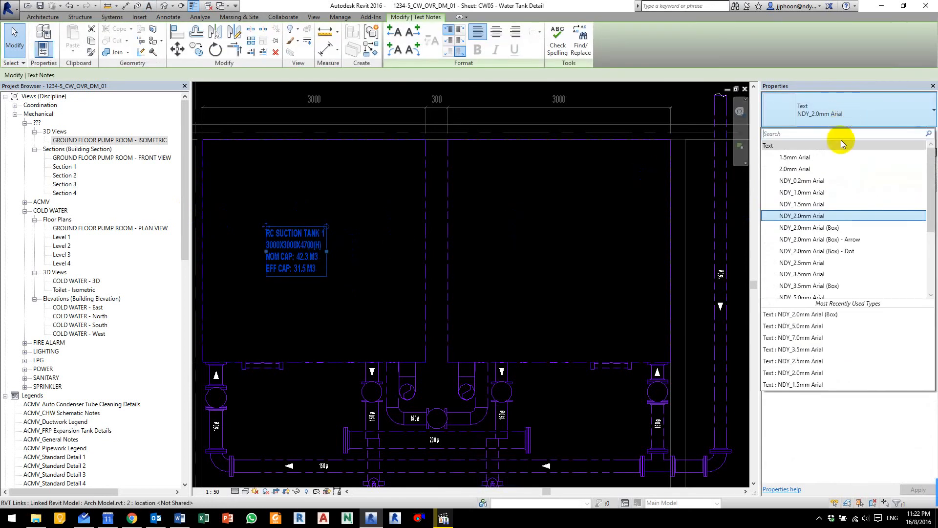
{"action": "left_click", "coordinate": [836, 229]}
{"action": "left_click", "coordinate": [321, 325]}
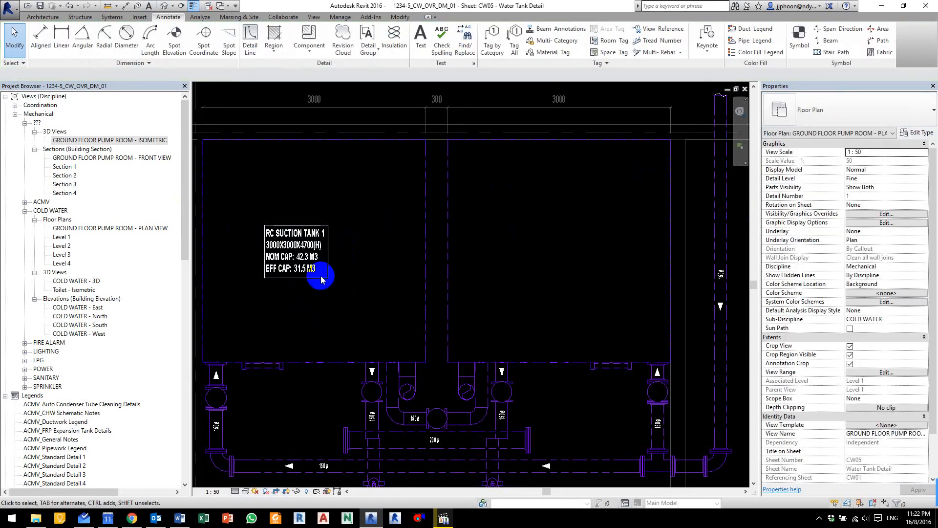
Step: Copy the boxed tank 1 note horizontally into the right-hand water tank
{"action": "left_click", "coordinate": [302, 228]}
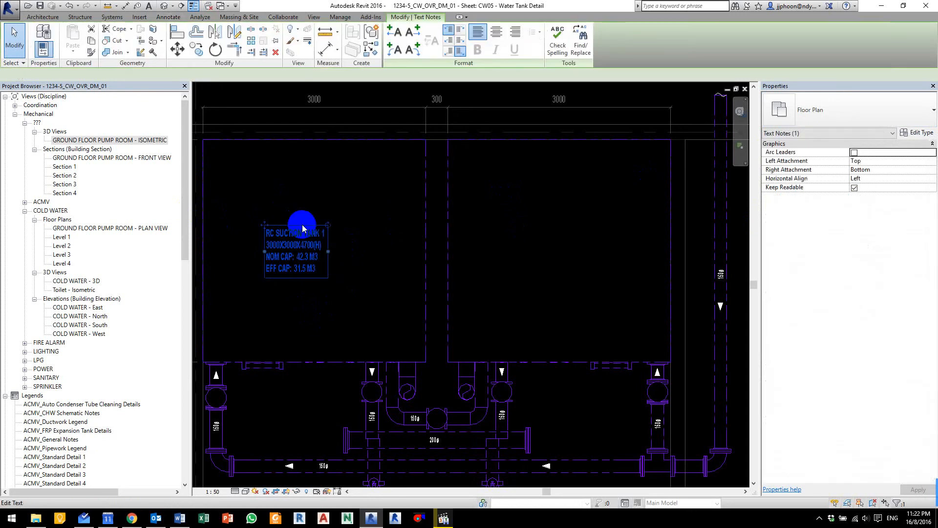
{"action": "left_click", "coordinate": [302, 259]}
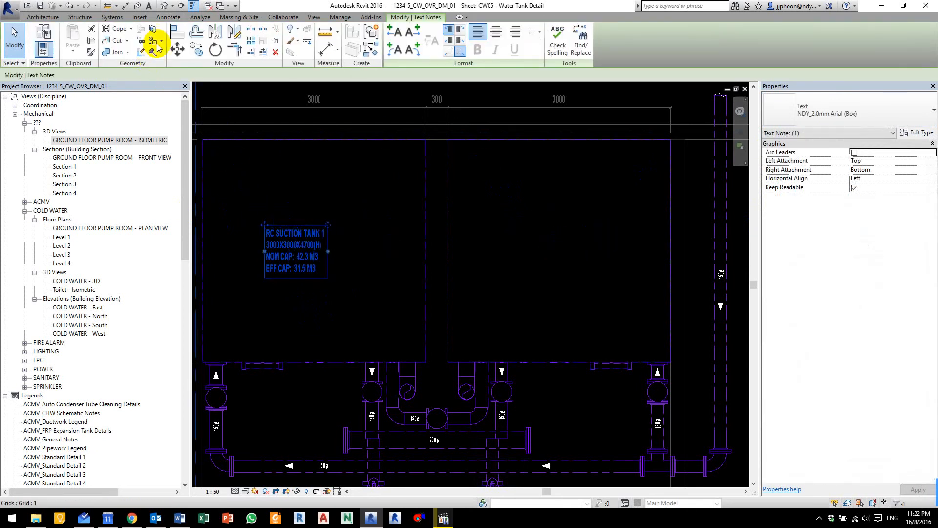
{"action": "left_click", "coordinate": [196, 48]}
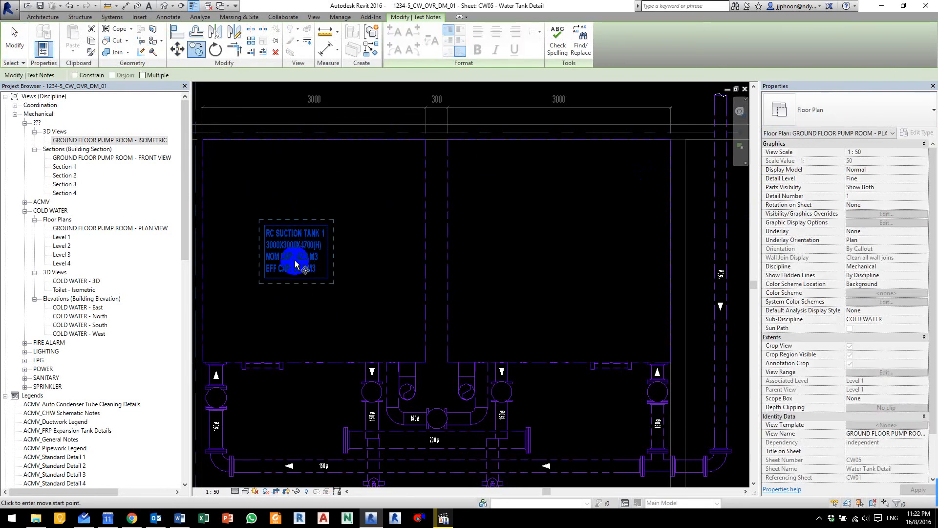
{"action": "left_click", "coordinate": [295, 260]}
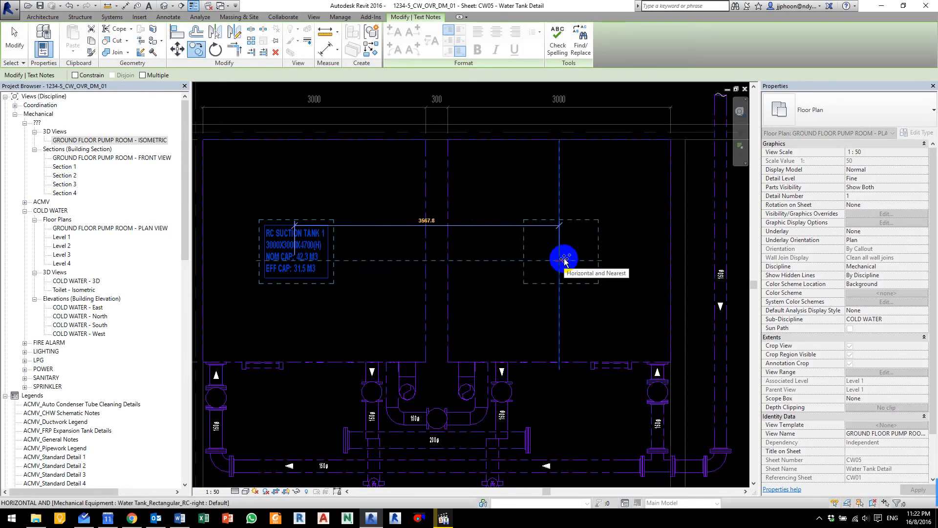
{"action": "left_click", "coordinate": [564, 261]}
Step: Edit the copied note's first line to read "RC SUCTION TANK 2"
{"action": "double_click", "coordinate": [562, 239]}
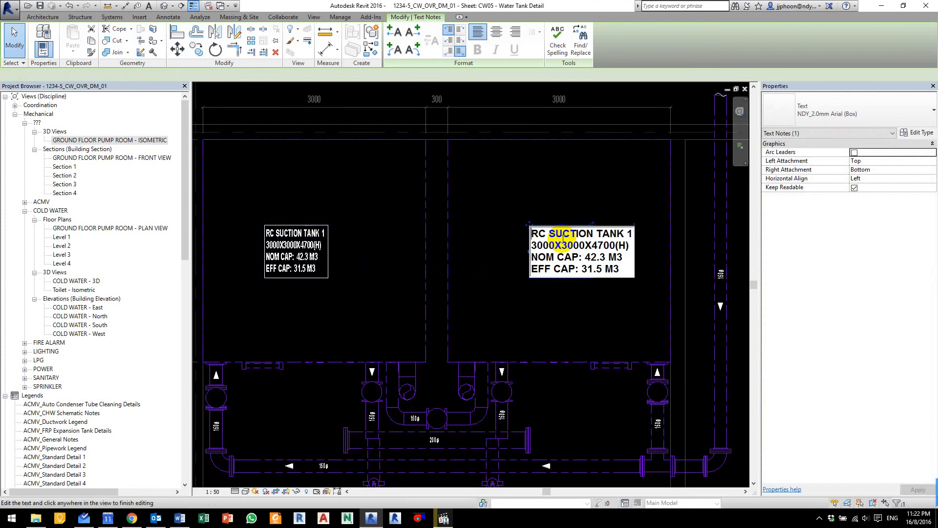
{"action": "double_click", "coordinate": [631, 233]}
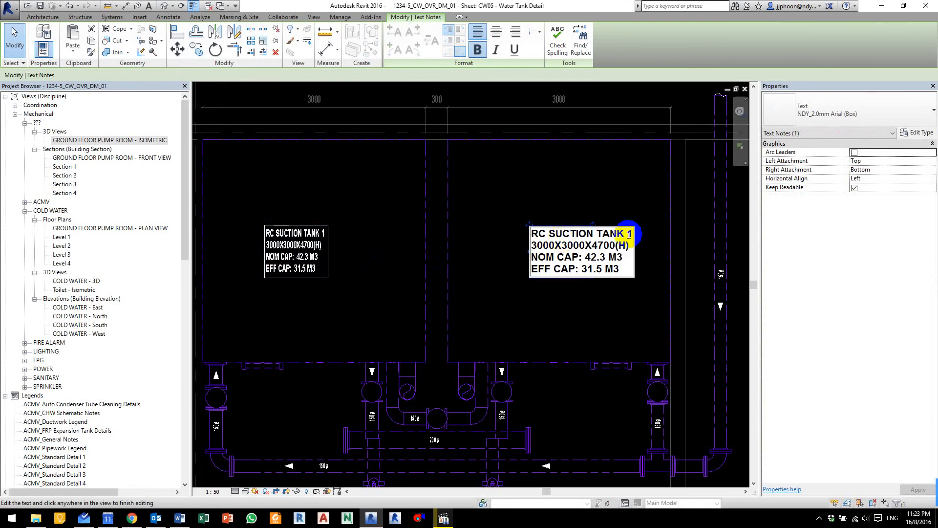
{"action": "type", "text": "2"}
{"action": "left_click", "coordinate": [521, 345]}
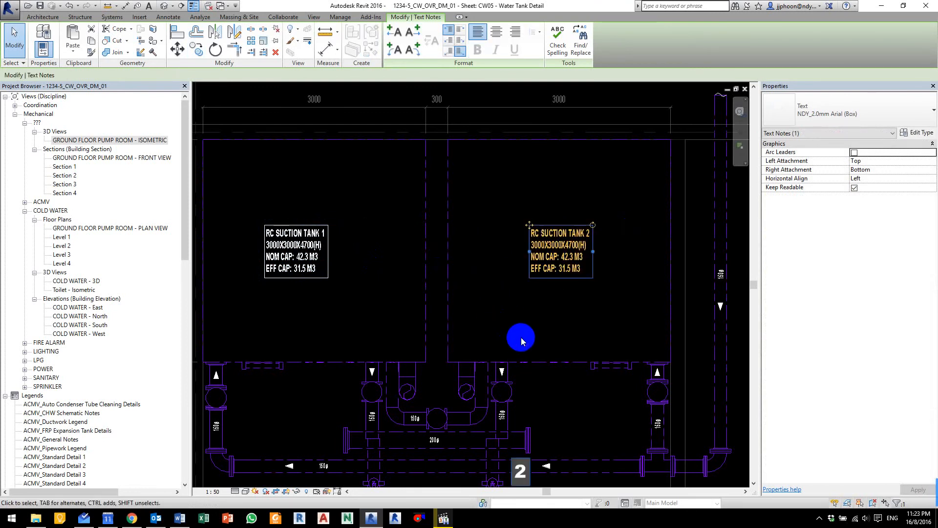
{"action": "left_click", "coordinate": [488, 202]}
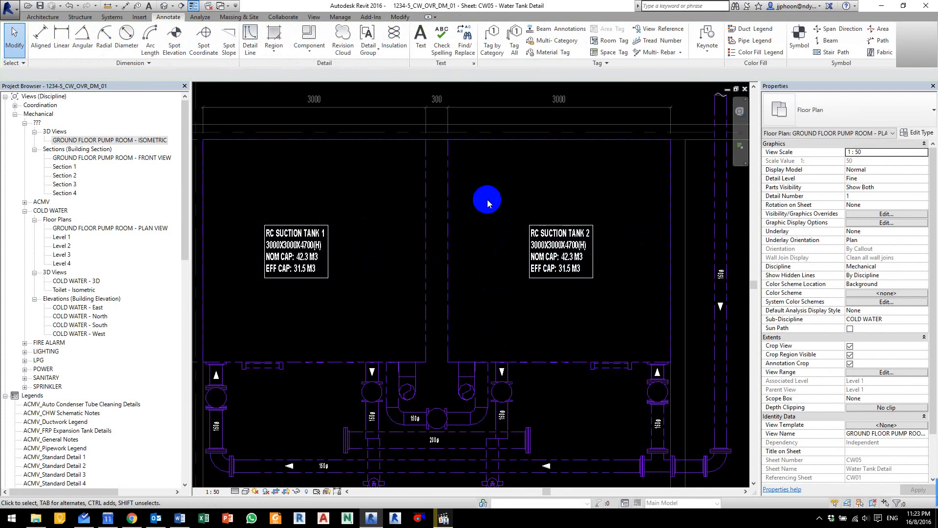
Step: Review the annotated plan view and the neighbouring front, isometric and detail views on the sheet
{"action": "scroll", "coordinate": [486, 208], "scroll_direction": "down", "scroll_amount": 5}
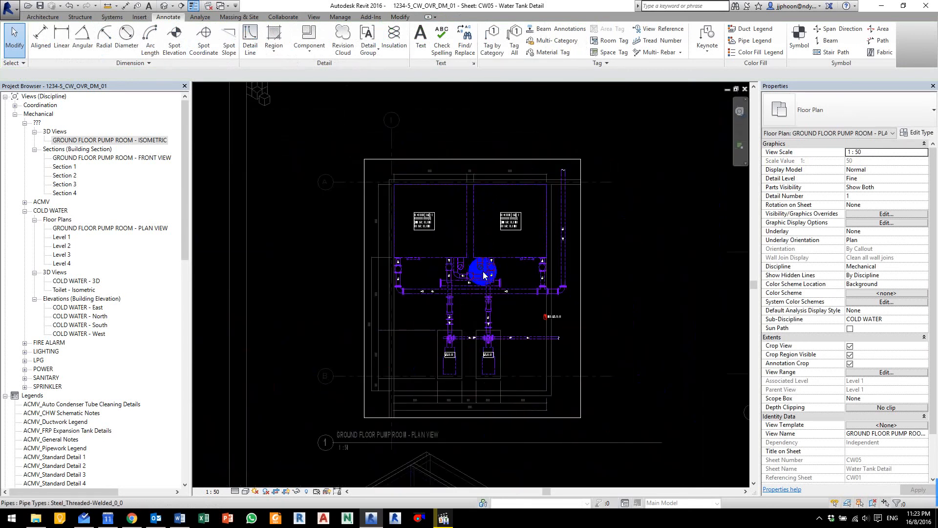
{"action": "scroll", "coordinate": [477, 286], "scroll_direction": "up", "scroll_amount": 1}
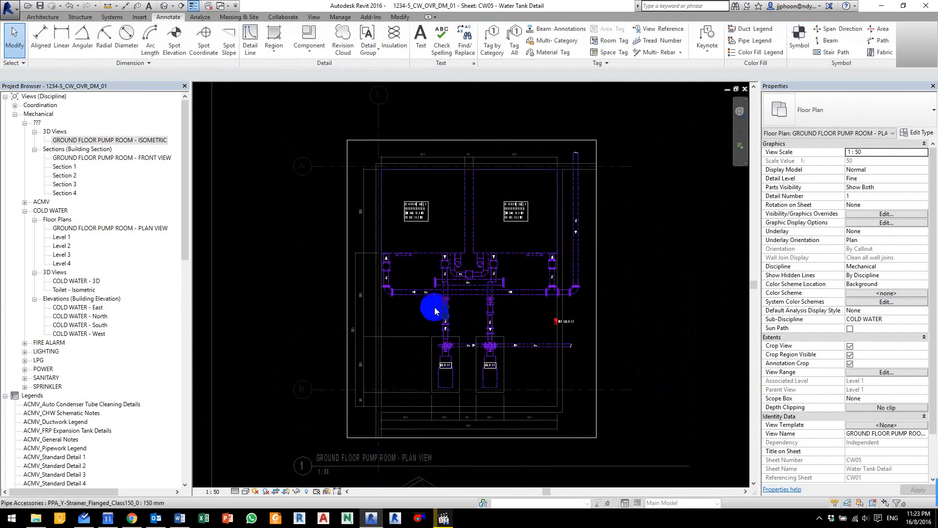
{"action": "middle_click_drag", "start_coordinate": [435, 302], "coordinate": [398, 266]}
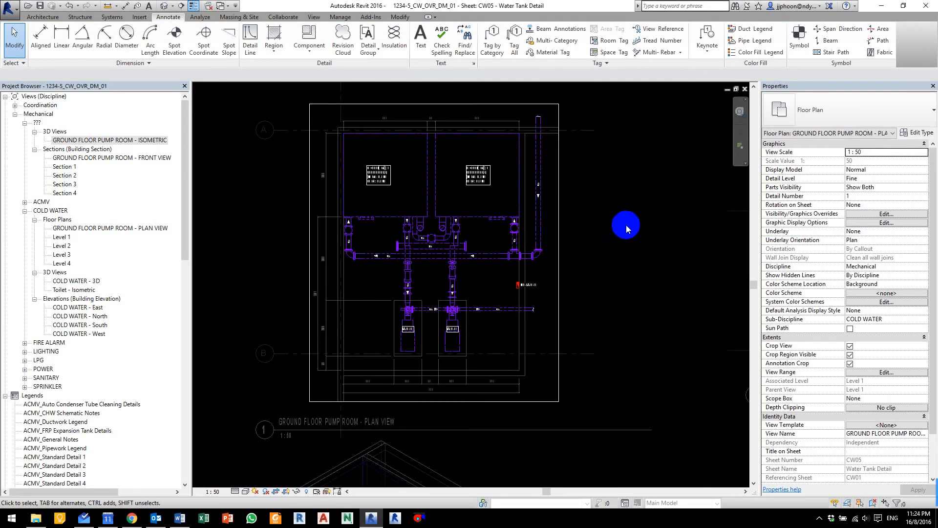
{"action": "scroll", "coordinate": [625, 230], "scroll_direction": "down", "scroll_amount": 1}
{"action": "middle_click_drag", "start_coordinate": [635, 232], "coordinate": [450, 214]}
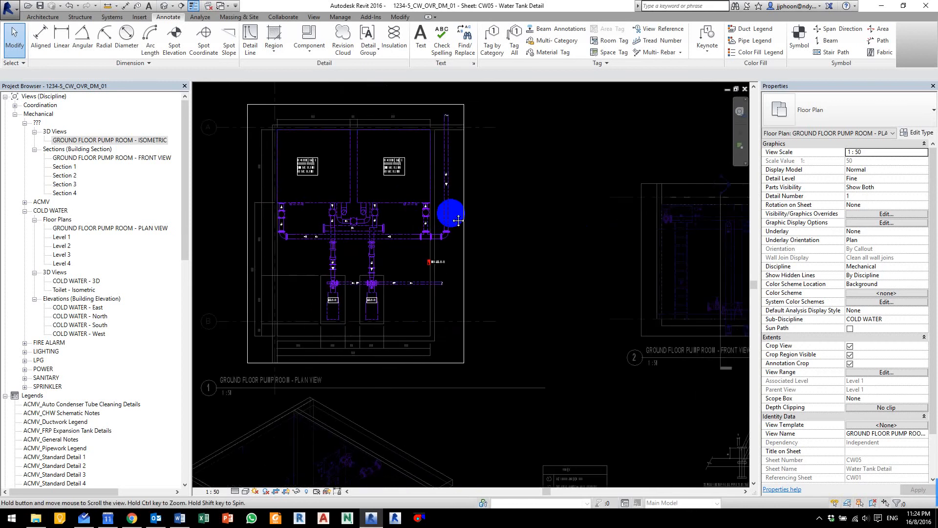
{"action": "scroll", "coordinate": [498, 307], "scroll_direction": "down", "scroll_amount": 2}
{"action": "middle_click_drag", "start_coordinate": [462, 342], "coordinate": [496, 210]}
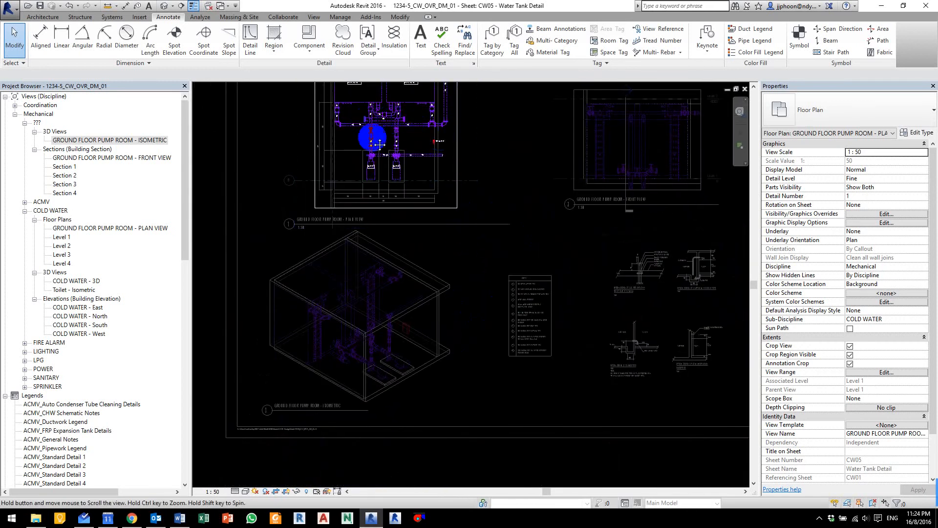
{"action": "middle_click_drag", "start_coordinate": [371, 122], "coordinate": [388, 255]}
Step: Select both RC suction tank notes in the plan view and copy them to the clipboard
{"action": "scroll", "coordinate": [366, 210], "scroll_direction": "up", "scroll_amount": 4}
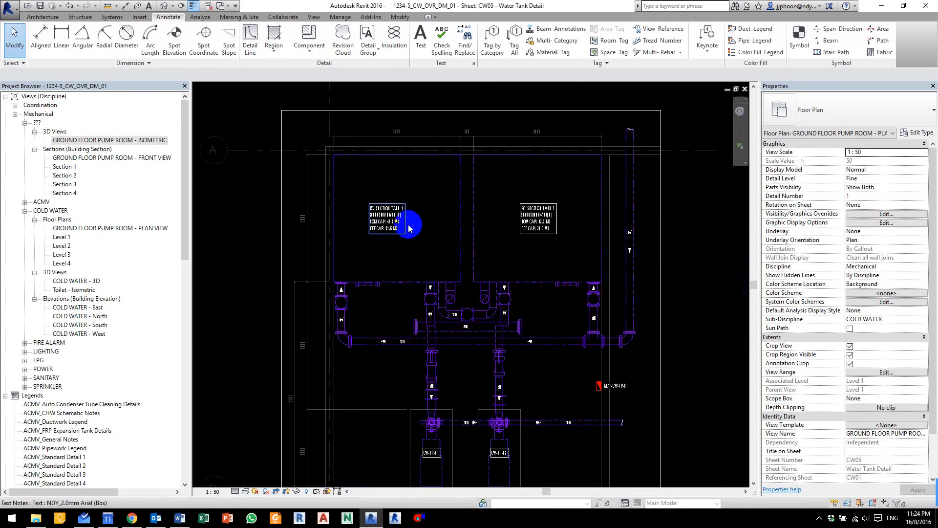
{"action": "scroll", "coordinate": [408, 224], "scroll_direction": "up", "scroll_amount": 4}
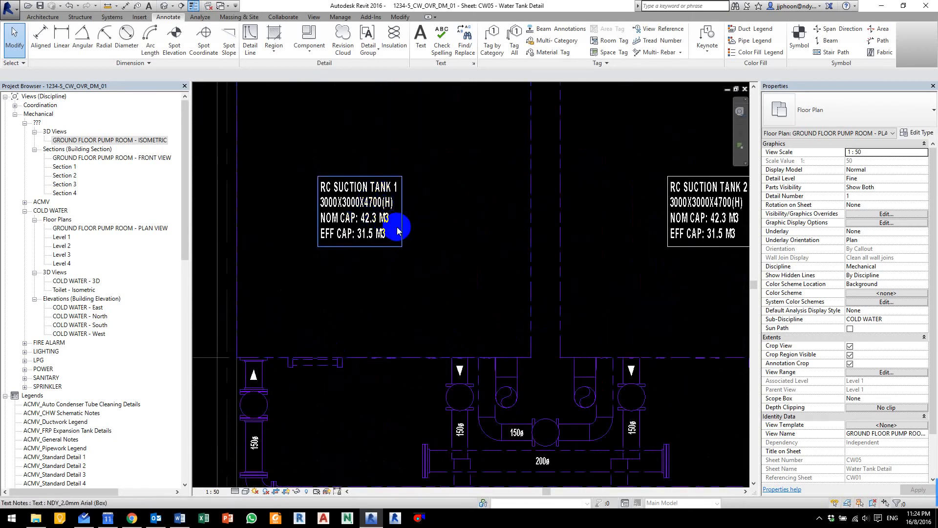
{"action": "left_click", "coordinate": [397, 226]}
{"action": "middle_click_drag", "start_coordinate": [643, 245], "coordinate": [468, 256]}
{"action": "scroll", "coordinate": [468, 257], "scroll_direction": "down", "scroll_amount": 3}
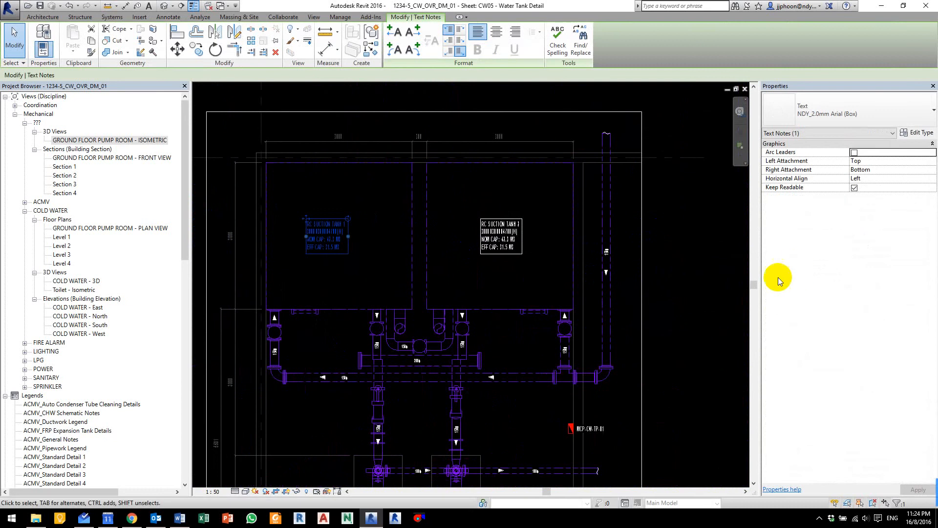
{"action": "left_click", "coordinate": [482, 224], "text": "ctrl"}
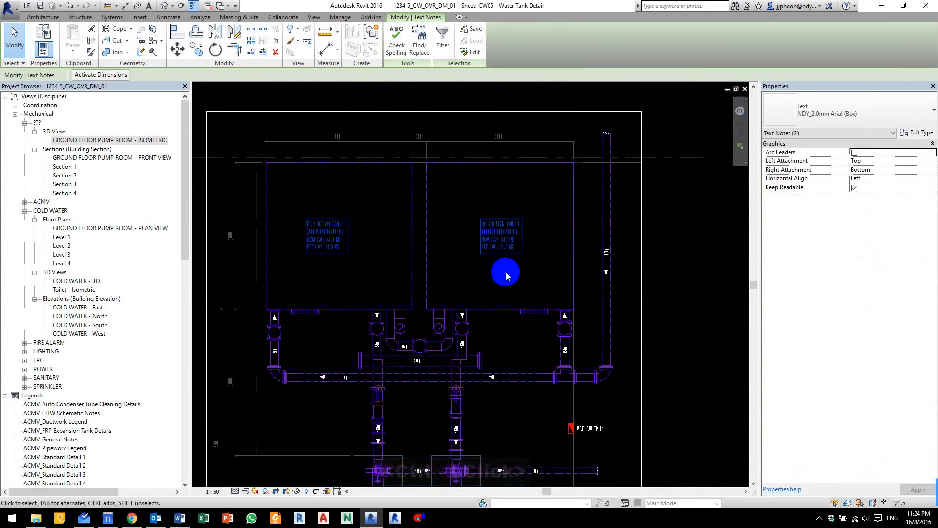
{"action": "key", "text": "ctrl+c"}
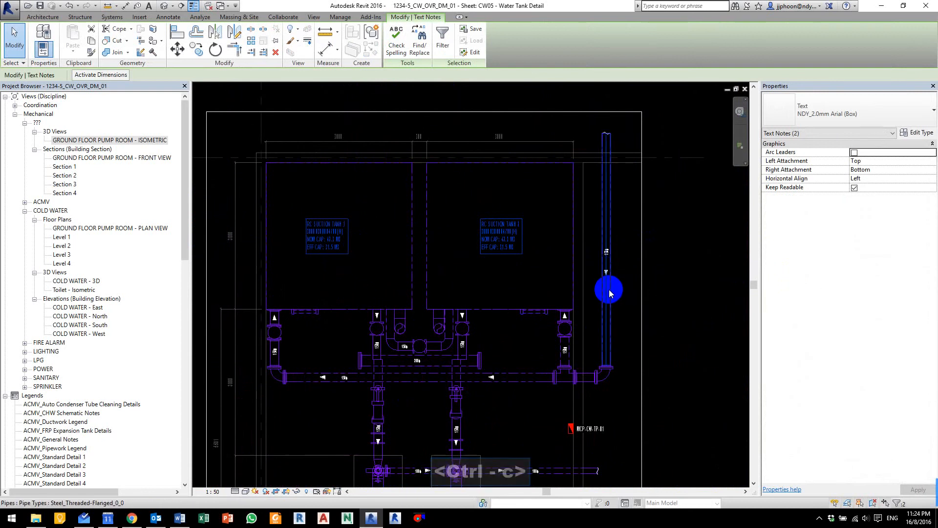
Step: Deactivate the plan view and activate the GROUND FLOOR PUMP ROOM - FRONT VIEW viewport on the sheet
{"action": "middle_click_drag", "start_coordinate": [539, 330], "coordinate": [216, 325]}
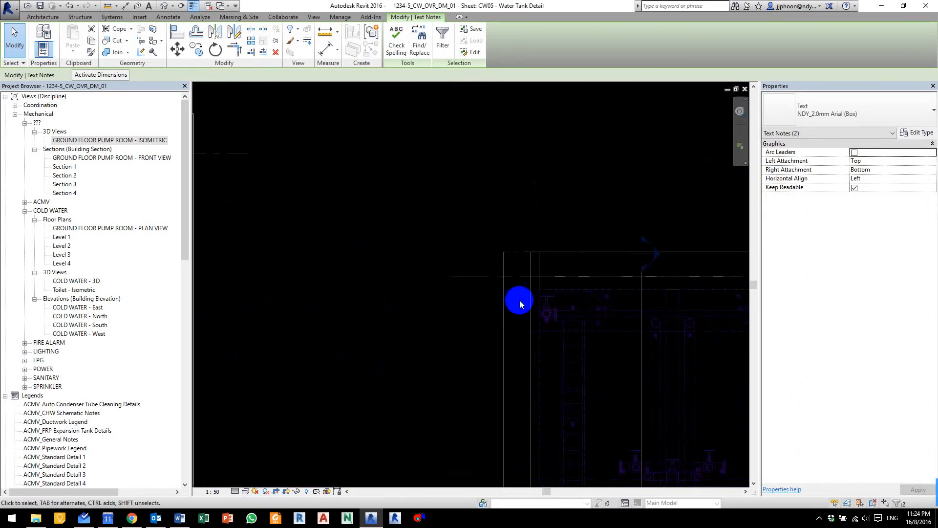
{"action": "scroll", "coordinate": [516, 292], "scroll_direction": "down", "scroll_amount": 3}
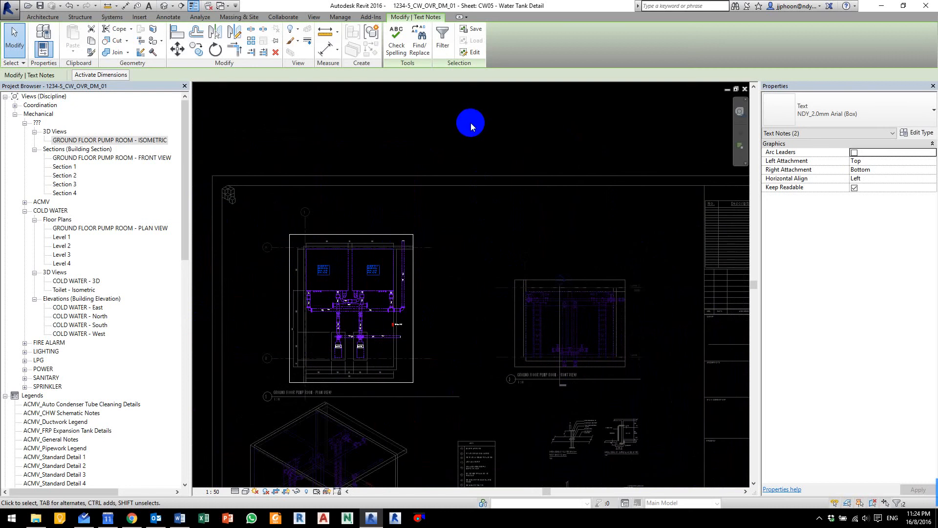
{"action": "left_click", "coordinate": [471, 124]}
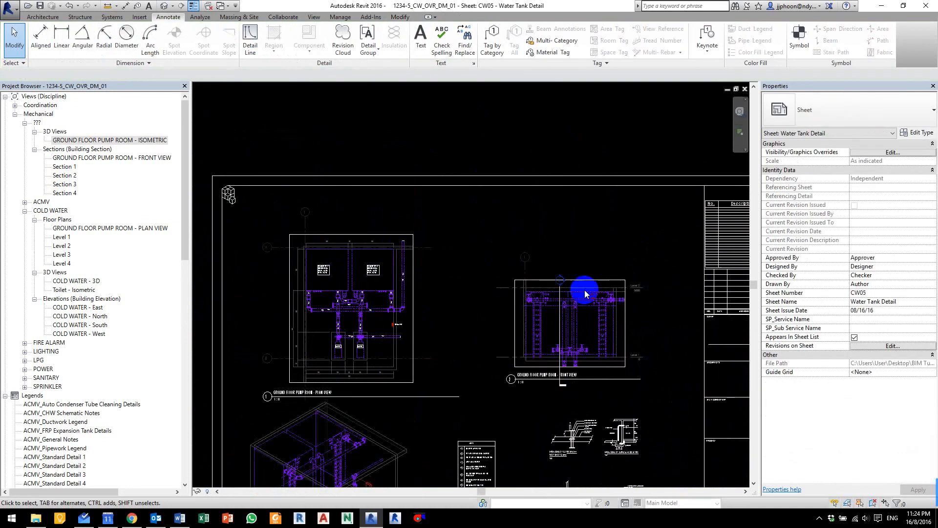
{"action": "double_click", "coordinate": [590, 330]}
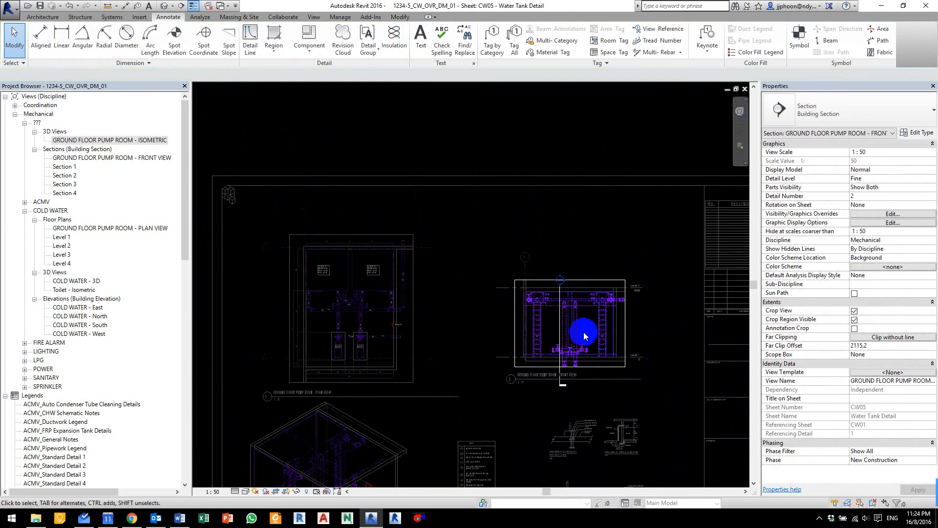
{"action": "scroll", "coordinate": [583, 333], "scroll_direction": "up", "scroll_amount": 7}
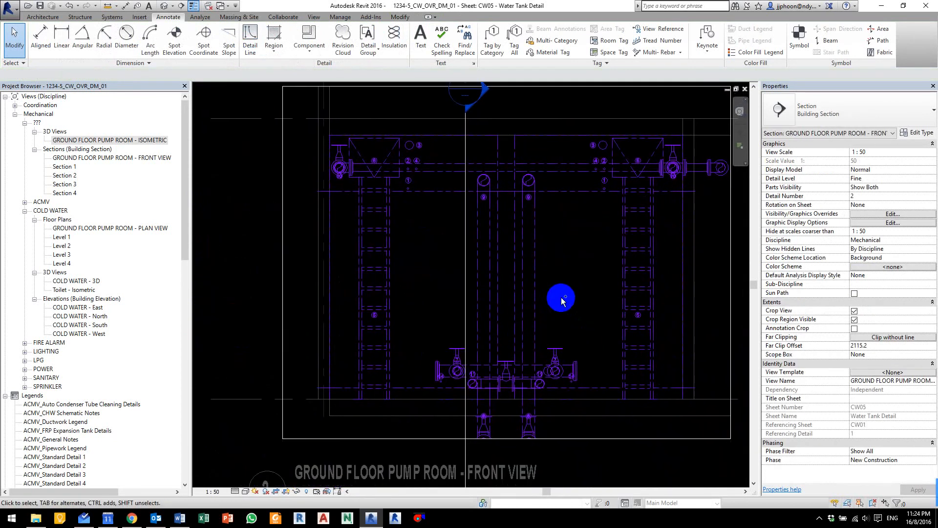
Step: Paste the two tank notes into the front view, one on each side of the central pipes
{"action": "key", "text": "ctrl+v"}
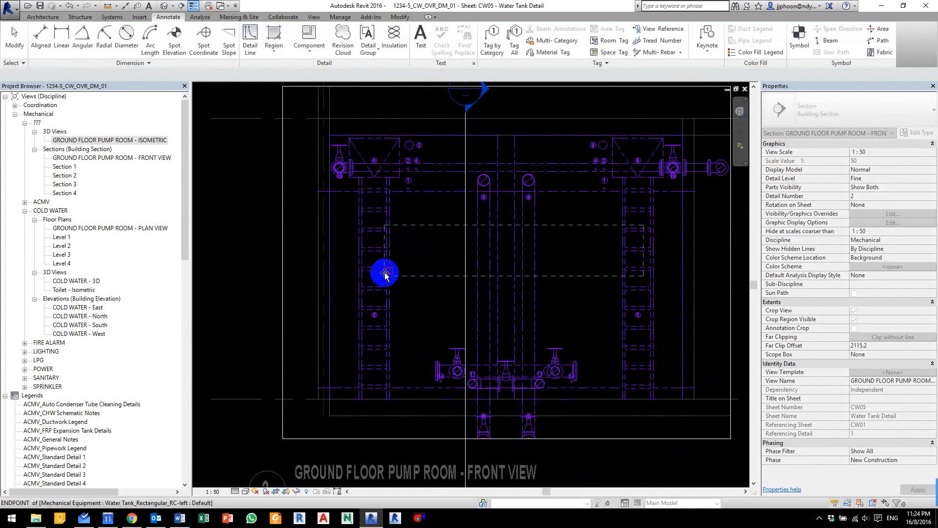
{"action": "left_click", "coordinate": [384, 273]}
{"action": "left_click", "coordinate": [446, 301]}
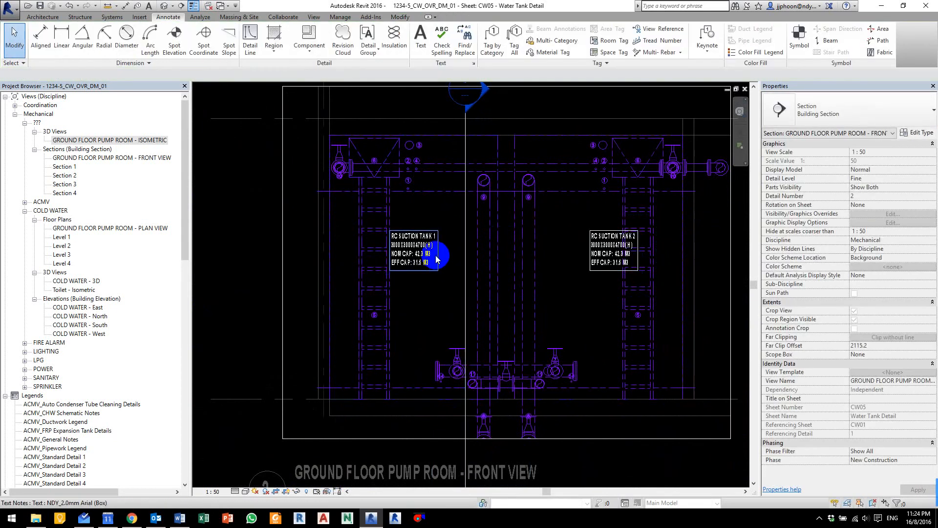
Step: Shift both pasted tank notes inward so they sit between the ladders and the central pipes
{"action": "left_click_drag", "start_coordinate": [435, 254], "coordinate": [446, 254]}
{"action": "left_click_drag", "start_coordinate": [587, 240], "coordinate": [560, 239]}
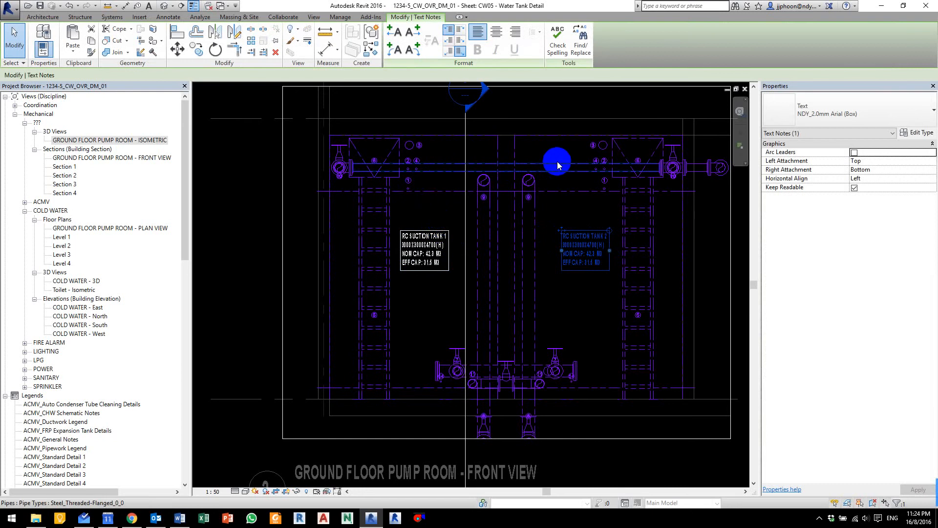
{"action": "scroll", "coordinate": [516, 179], "scroll_direction": "down", "scroll_amount": 2}
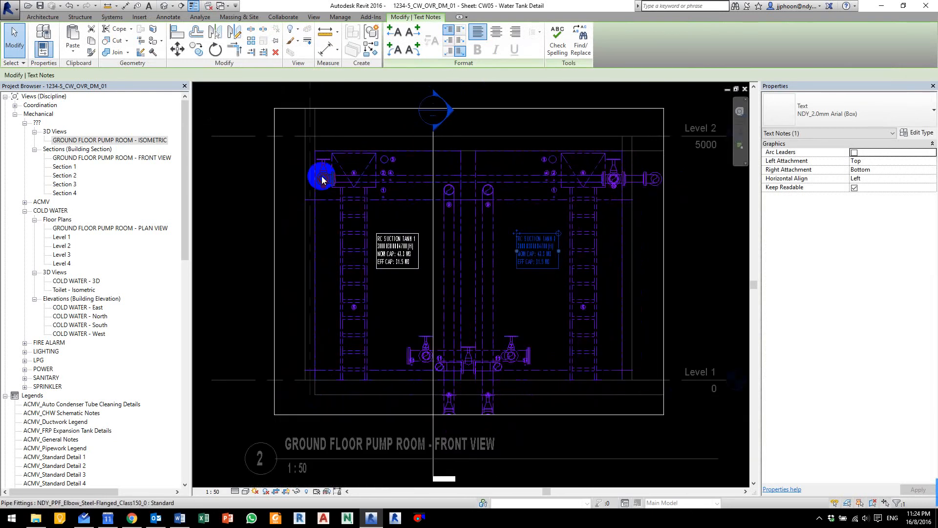
{"action": "key", "text": "Escape"}
{"action": "key", "text": "Escape"}
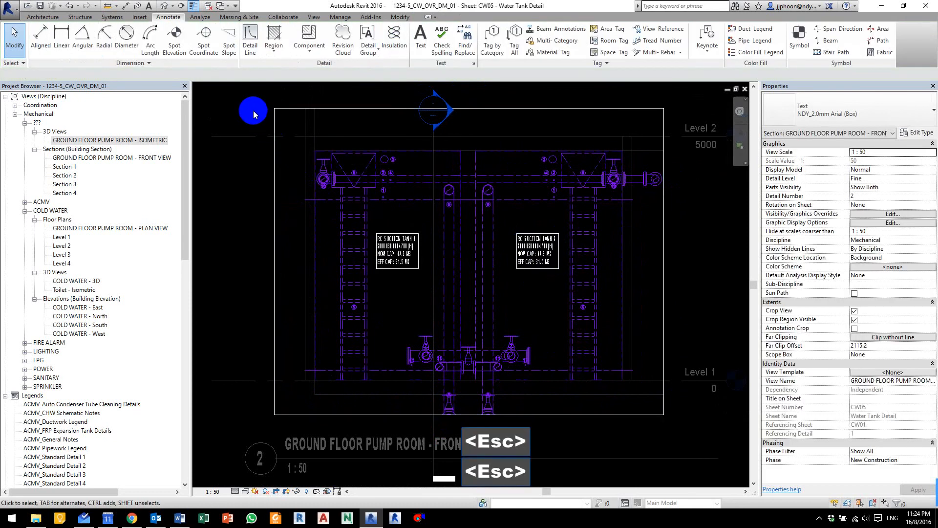
Step: Select everything in the front view and filter Mechanical Equipment and Text Notes out of the selection
{"action": "mouse_move", "coordinate": [230, 102]}
{"action": "left_mouse_down"}
{"action": "mouse_move", "coordinate": [336, 225]}
{"action": "mouse_move", "coordinate": [691, 444]}
{"action": "left_mouse_up"}
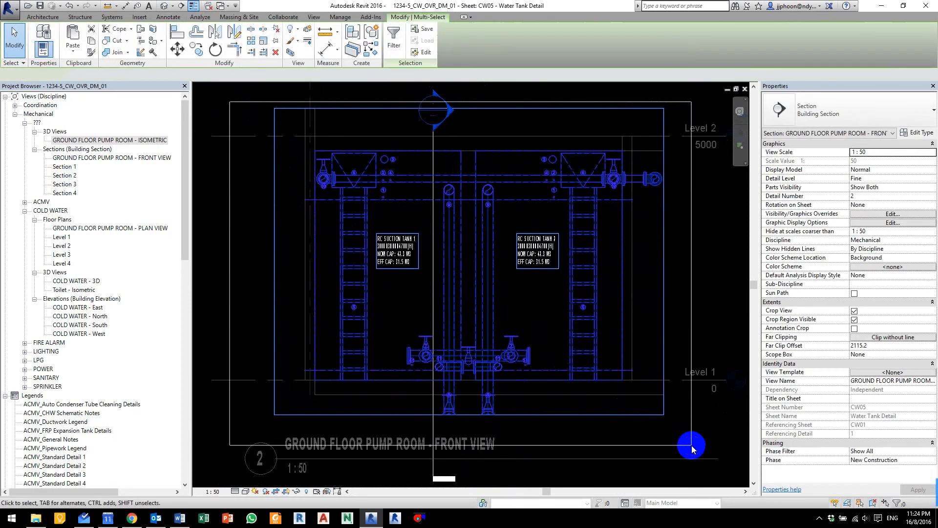
{"action": "left_click", "coordinate": [392, 40]}
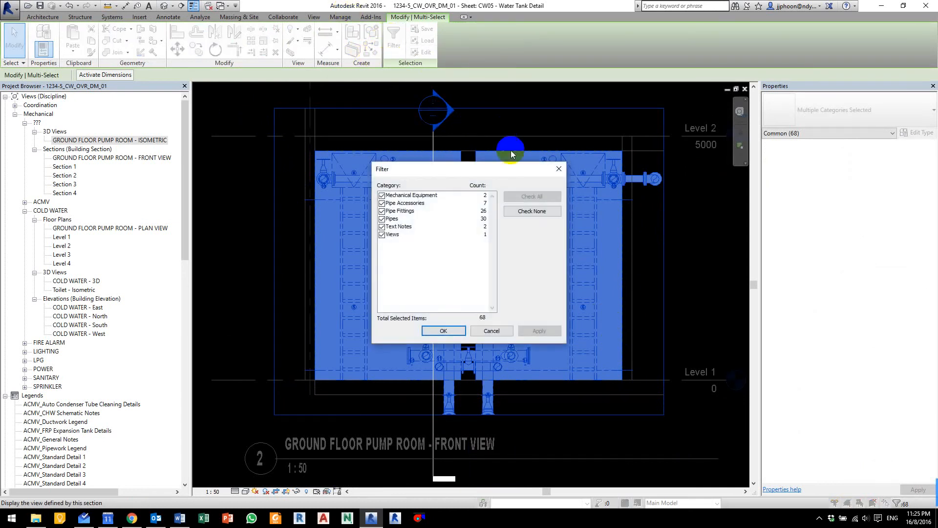
{"action": "left_click", "coordinate": [383, 196]}
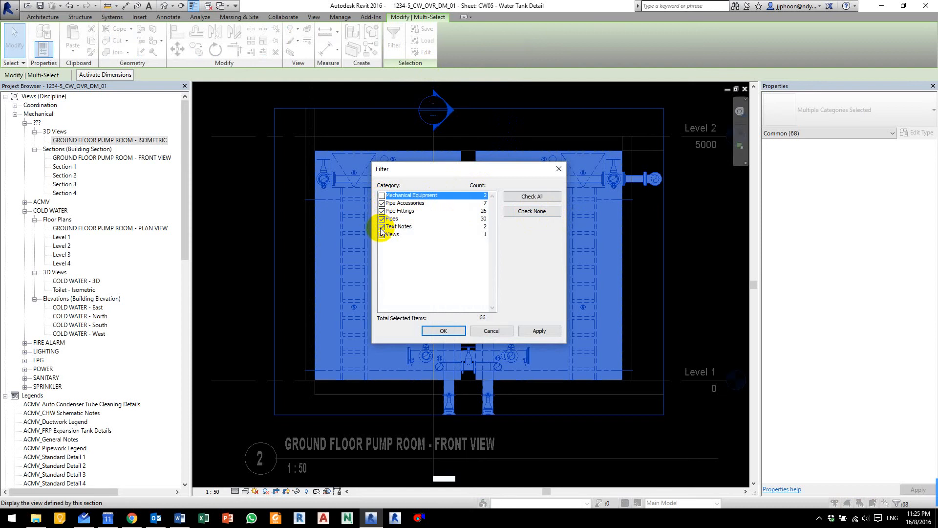
{"action": "left_click", "coordinate": [382, 228]}
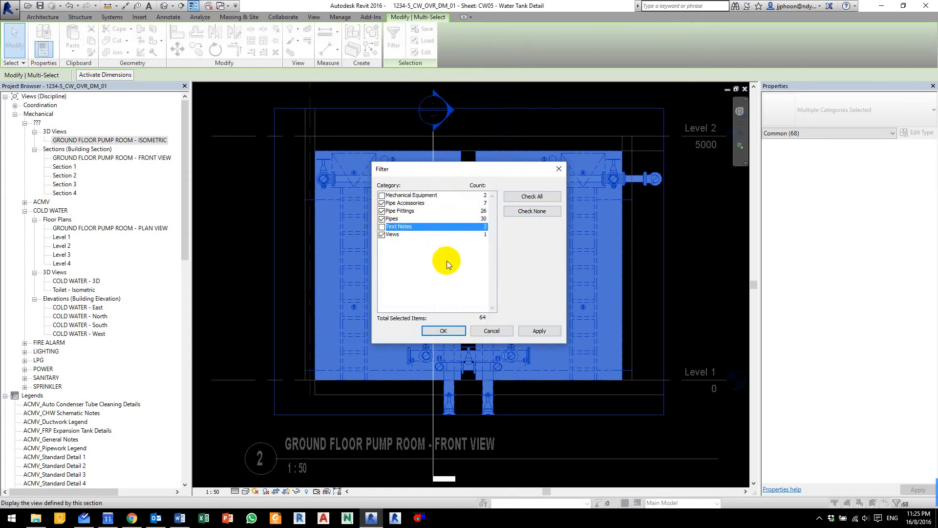
{"action": "left_click", "coordinate": [443, 332]}
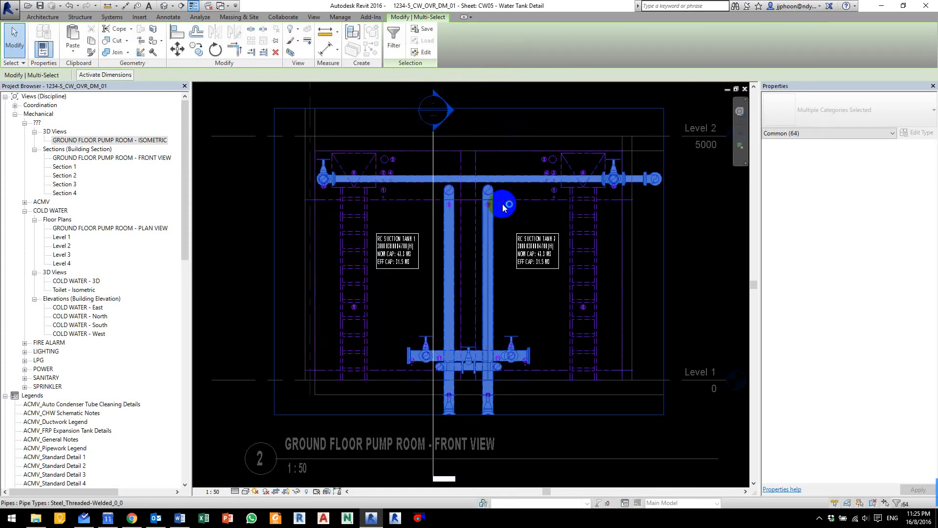
Step: Override the selected piping elements' graphics by element in the front view, turning Visible off
{"action": "right_click", "coordinate": [403, 176]}
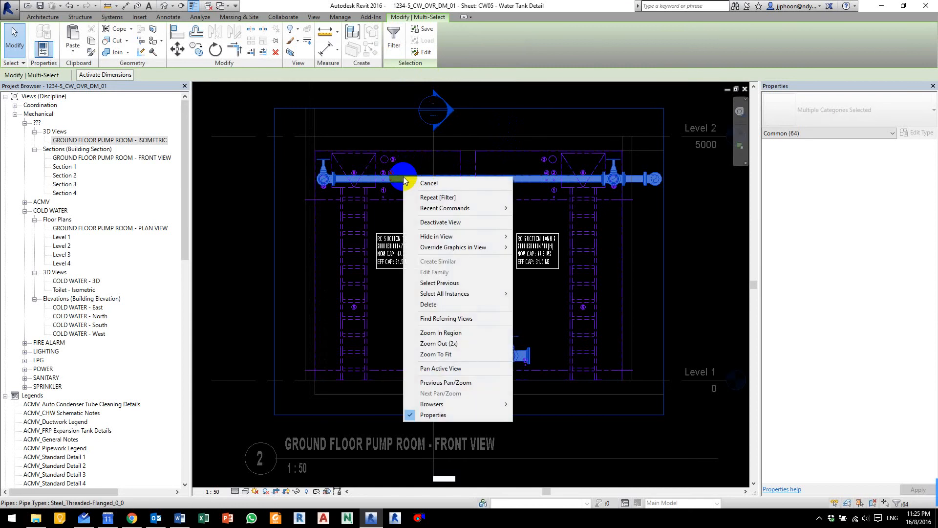
{"action": "mouse_move", "coordinate": [495, 247]}
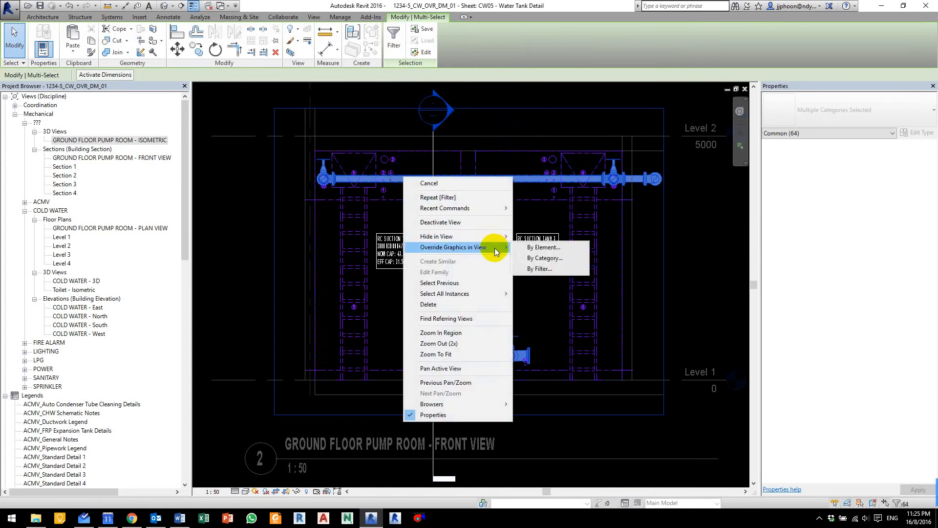
{"action": "left_click", "coordinate": [545, 247]}
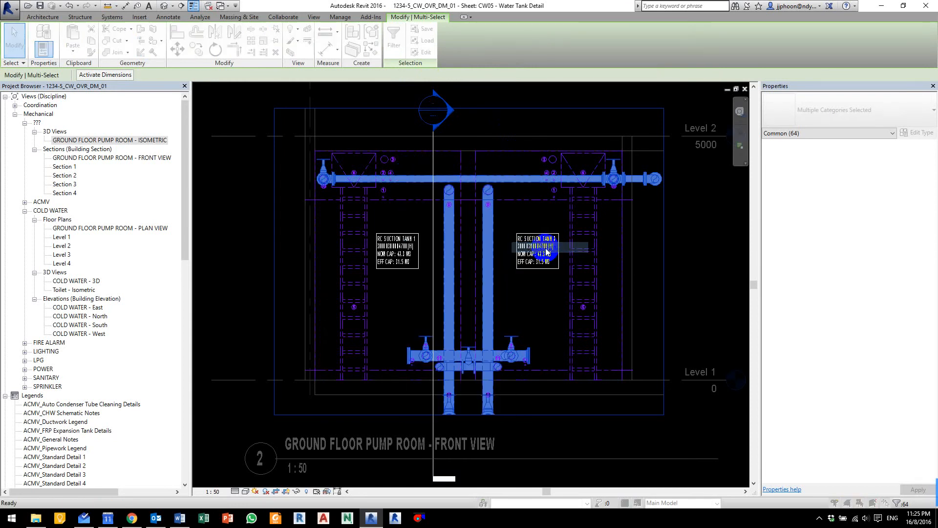
{"action": "left_click", "coordinate": [390, 237]}
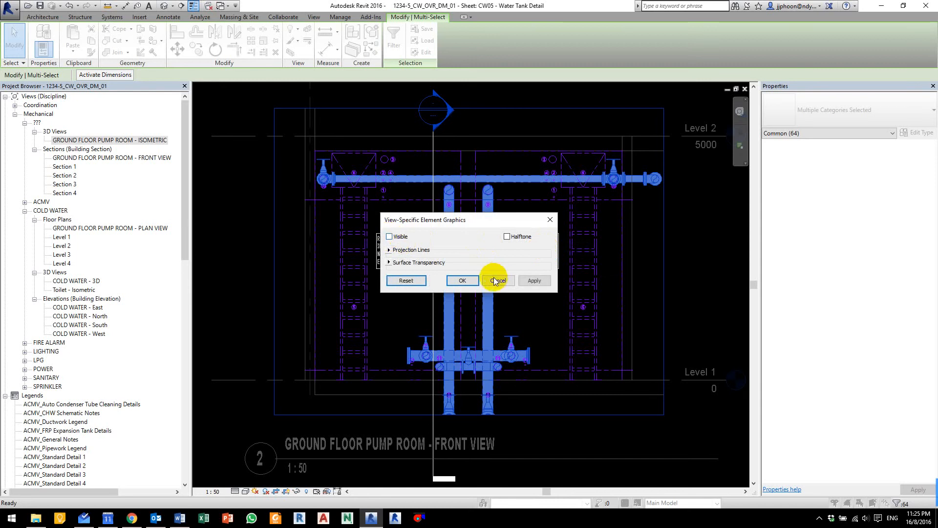
{"action": "left_click", "coordinate": [462, 281]}
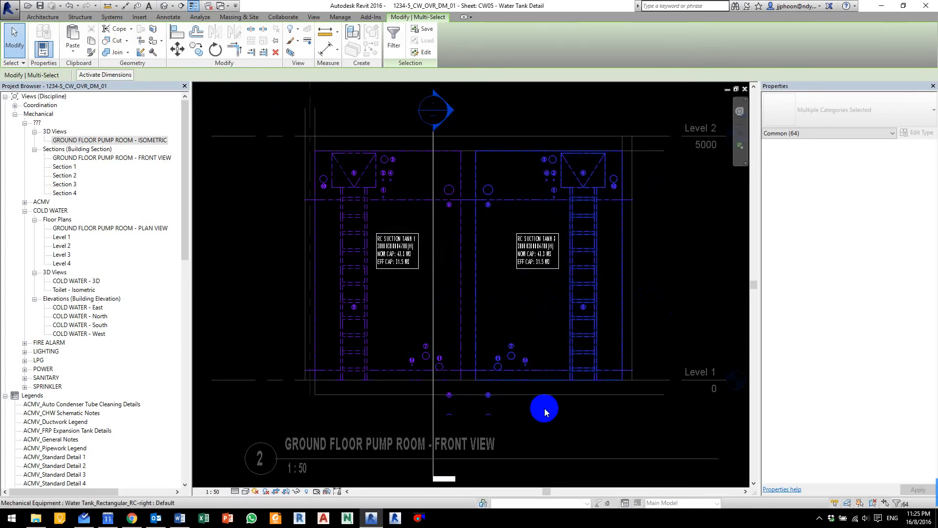
Step: Show the front view's crop region, extend its lower edge to include the two pipe openings below the tanks, and hide the region again
{"action": "middle_click_drag", "start_coordinate": [562, 416], "coordinate": [531, 362]}
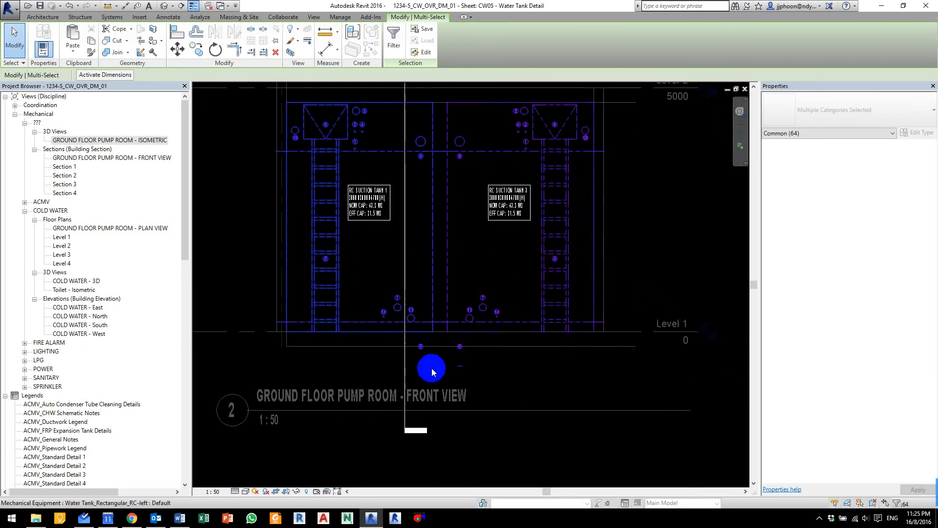
{"action": "scroll", "coordinate": [439, 362], "scroll_direction": "up", "scroll_amount": 3}
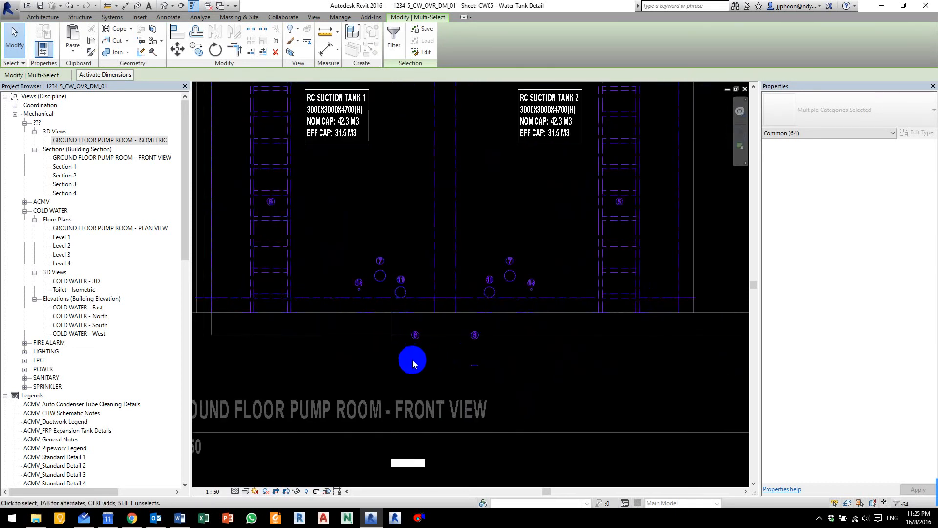
{"action": "scroll", "coordinate": [438, 374], "scroll_direction": "down", "scroll_amount": 1}
{"action": "scroll", "coordinate": [440, 382], "scroll_direction": "down", "scroll_amount": 1}
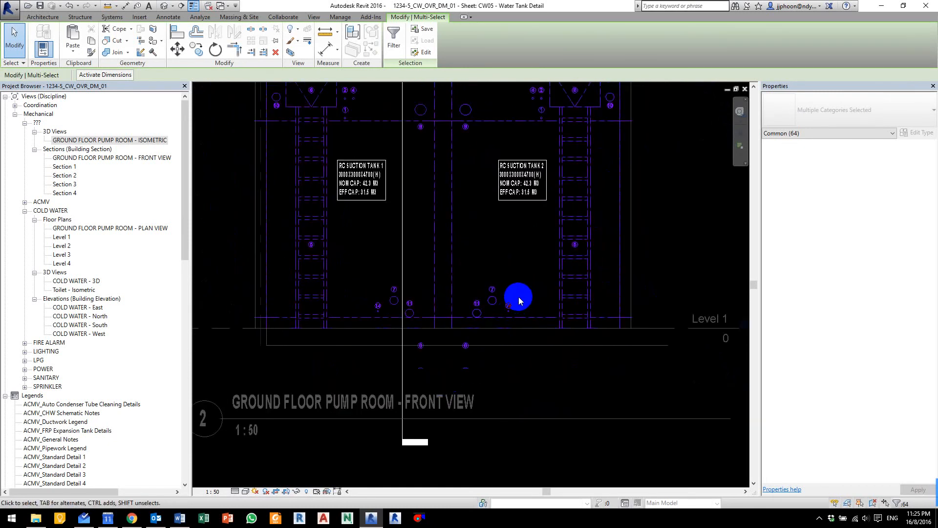
{"action": "scroll", "coordinate": [518, 297], "scroll_direction": "down", "scroll_amount": 1}
{"action": "middle_click_drag", "start_coordinate": [526, 296], "coordinate": [487, 332]}
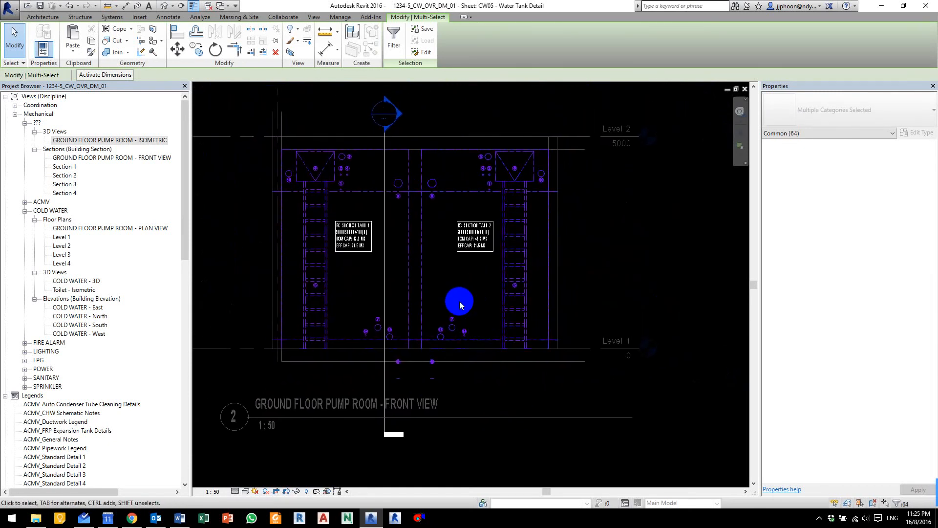
{"action": "left_click", "coordinate": [468, 288]}
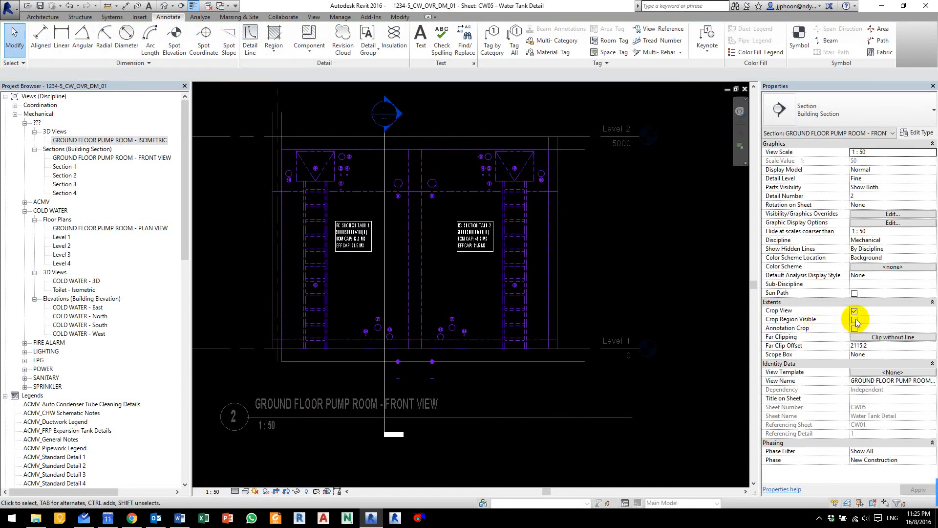
{"action": "left_click", "coordinate": [475, 379]}
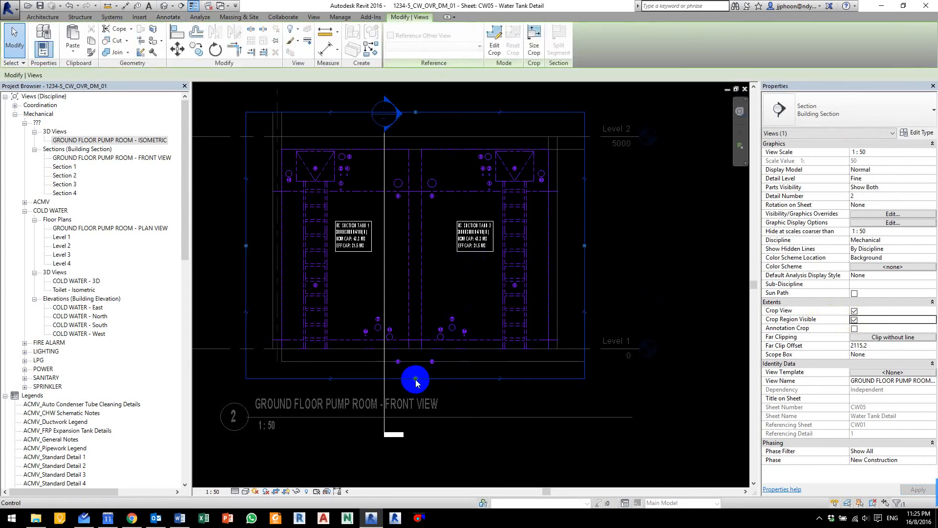
{"action": "left_click_drag", "start_coordinate": [416, 380], "coordinate": [424, 393]}
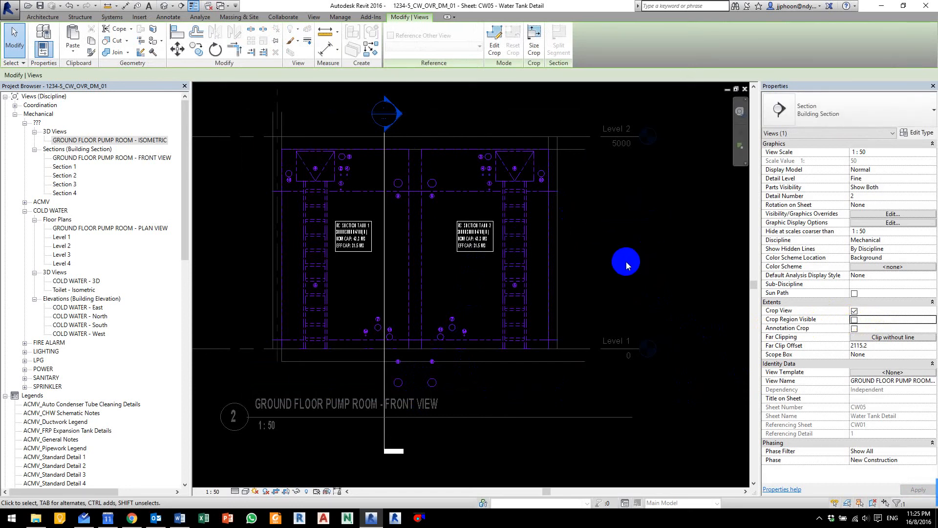
{"action": "left_click", "coordinate": [632, 262]}
Step: Add a chained aligned dimension above tank 1 from its outer edge across opening 10 to the access hatch, pulling the middle text clear
{"action": "middle_click_drag", "start_coordinate": [425, 416], "coordinate": [466, 399]}
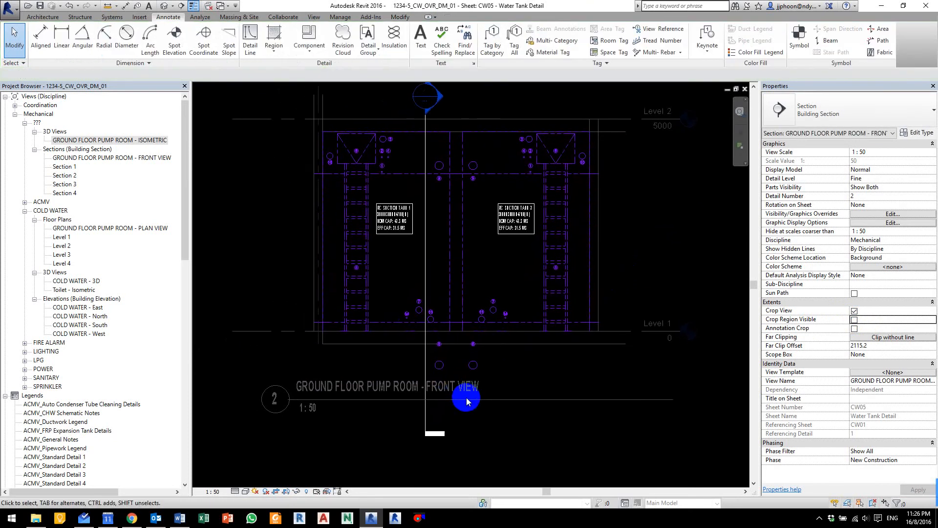
{"action": "scroll", "coordinate": [466, 398], "scroll_direction": "up", "scroll_amount": 1}
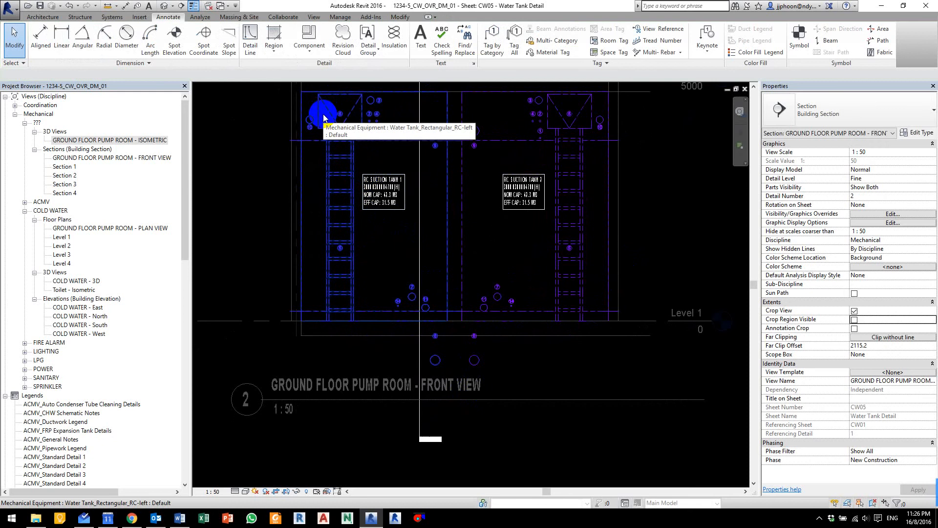
{"action": "scroll", "coordinate": [324, 118], "scroll_direction": "up", "scroll_amount": 1}
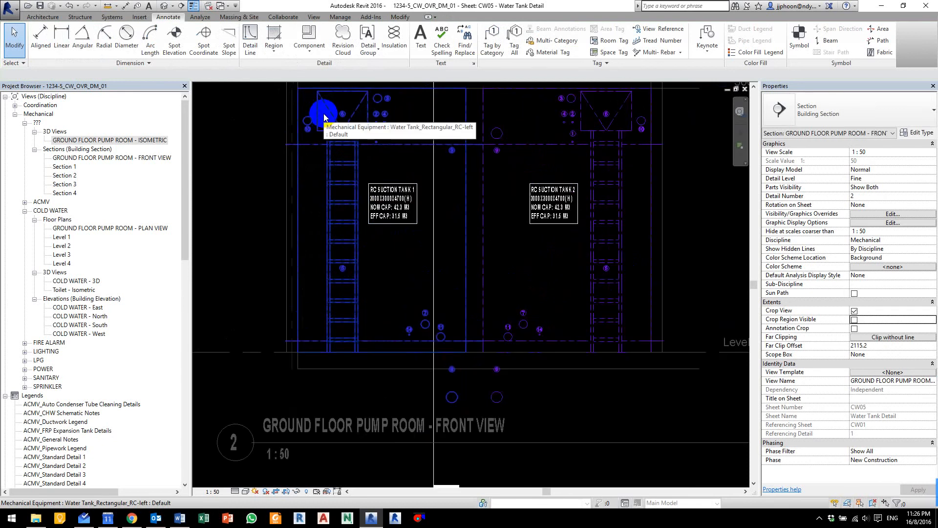
{"action": "middle_click_drag", "start_coordinate": [324, 118], "coordinate": [331, 159]}
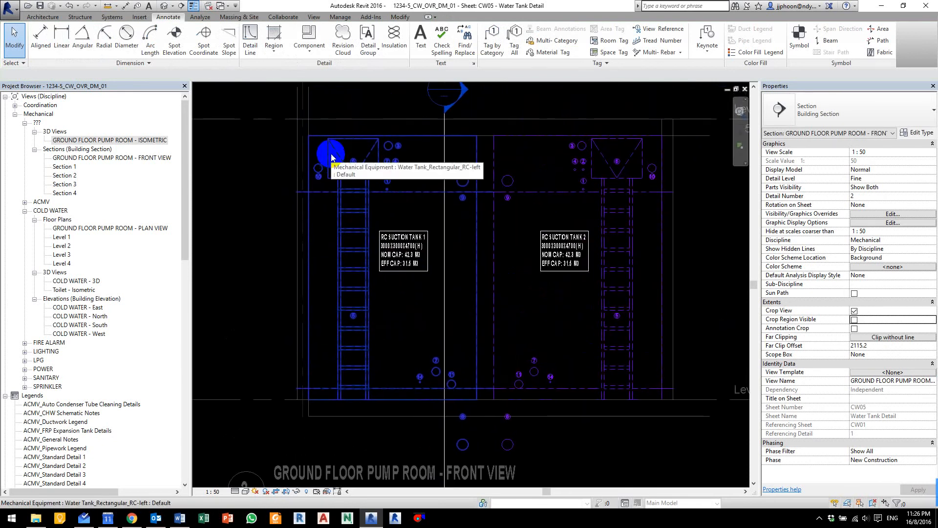
{"action": "key", "text": "d"}
{"action": "key", "text": "i"}
{"action": "scroll", "coordinate": [311, 172], "scroll_direction": "up", "scroll_amount": 5}
{"action": "scroll", "coordinate": [311, 170], "scroll_direction": "up", "scroll_amount": 2}
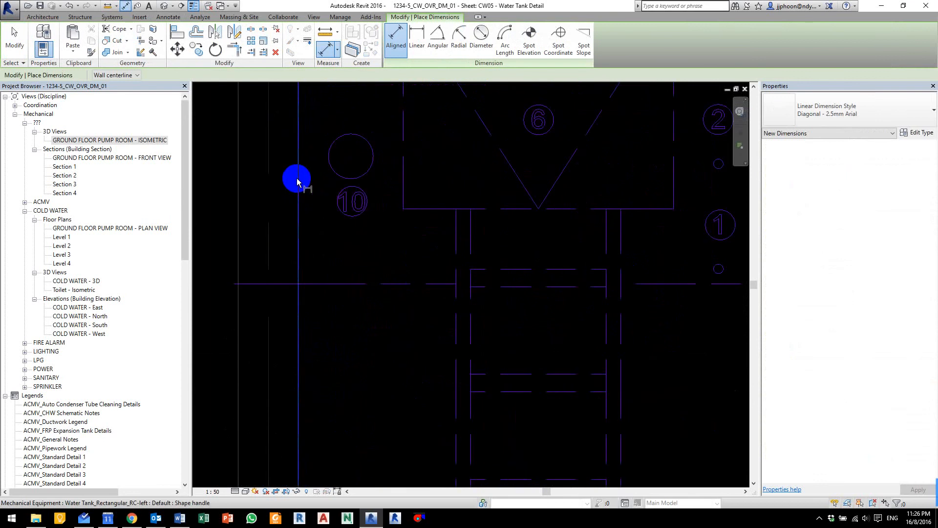
{"action": "middle_click_drag", "start_coordinate": [298, 179], "coordinate": [330, 262]}
{"action": "scroll", "coordinate": [338, 241], "scroll_direction": "down", "scroll_amount": 1}
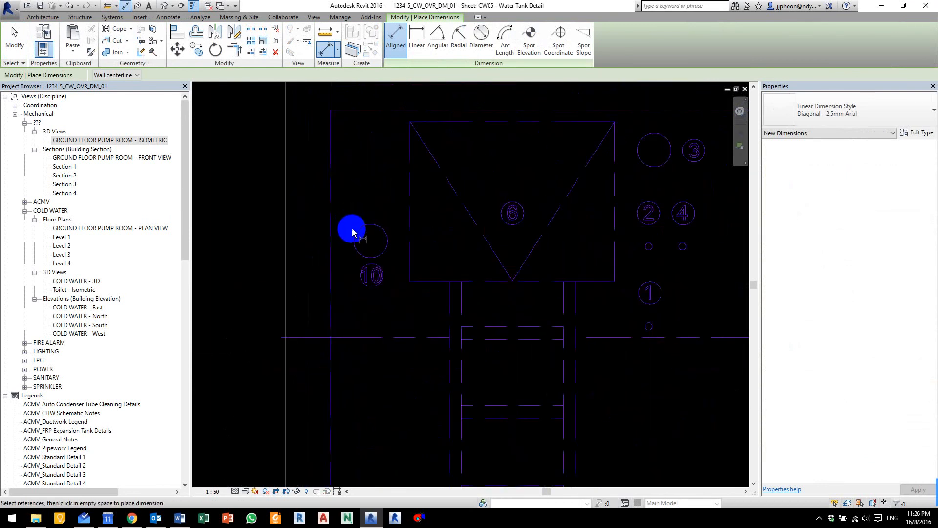
{"action": "left_click", "coordinate": [331, 213]}
{"action": "left_click", "coordinate": [356, 239]}
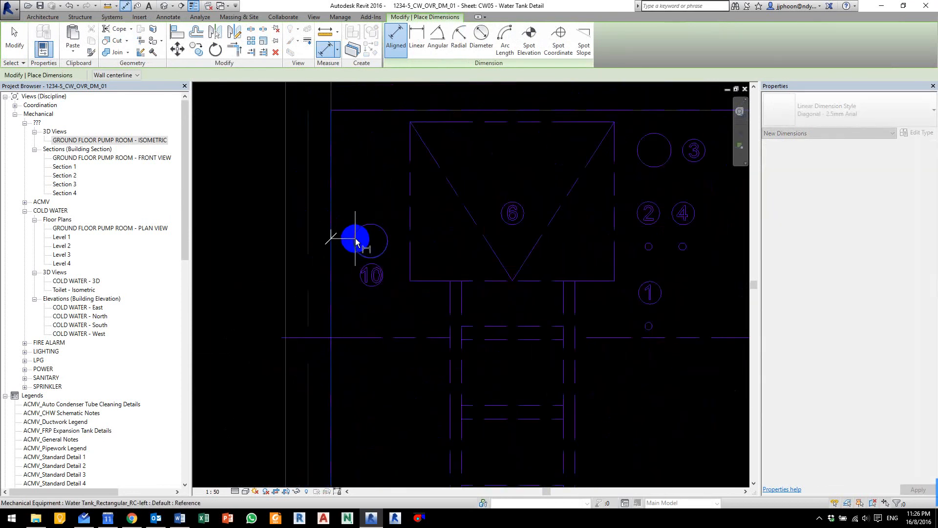
{"action": "left_click", "coordinate": [390, 237]}
{"action": "left_click", "coordinate": [410, 149]}
{"action": "middle_click_drag", "start_coordinate": [410, 130], "coordinate": [440, 222]}
{"action": "left_click", "coordinate": [420, 173]}
{"action": "left_click_drag", "start_coordinate": [399, 166], "coordinate": [444, 109]}
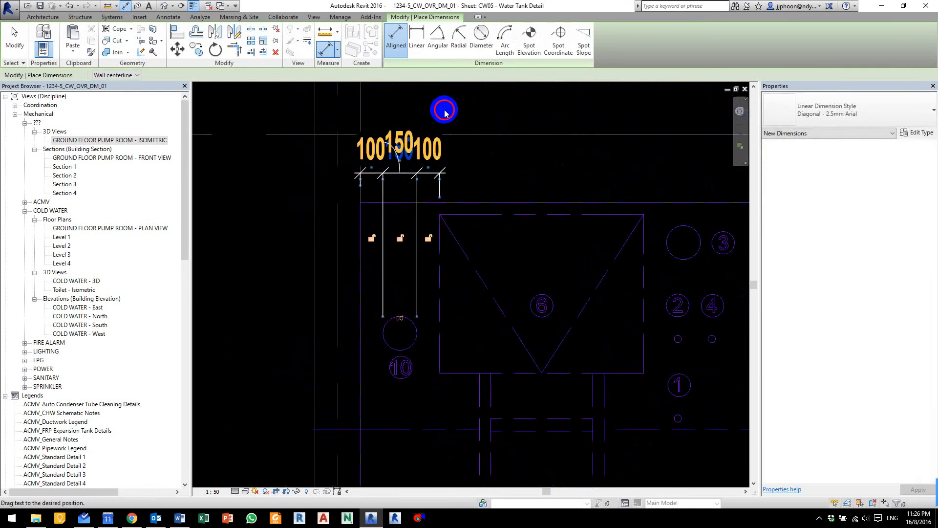
Step: Dimension the vertical distance from the upper dashed line to opening 10, placing it outside tank 1
{"action": "middle_click_drag", "start_coordinate": [402, 429], "coordinate": [418, 347]}
{"action": "left_click", "coordinate": [403, 349]}
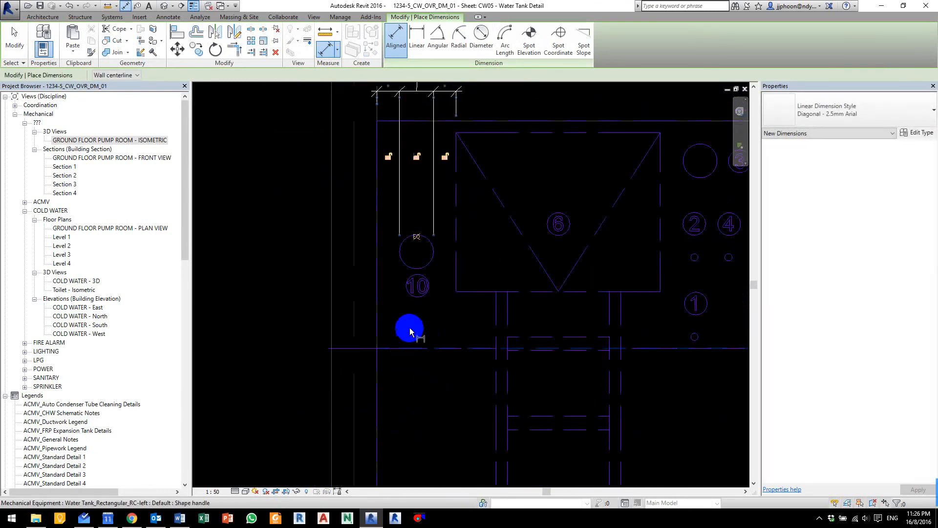
{"action": "left_click", "coordinate": [419, 270]}
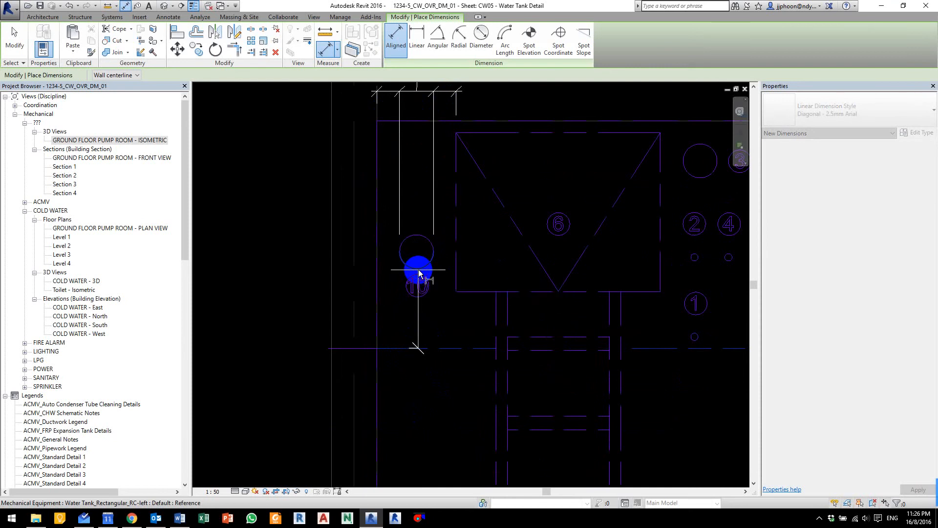
{"action": "left_click", "coordinate": [300, 271]}
Step: Add a chained vertical dimension beside tank 1 from Level 1 through both dashed lines and the tank top to Level 2
{"action": "scroll", "coordinate": [307, 271], "scroll_direction": "down", "scroll_amount": 3}
{"action": "middle_click_drag", "start_coordinate": [358, 343], "coordinate": [416, 141]}
{"action": "left_click", "coordinate": [333, 414]}
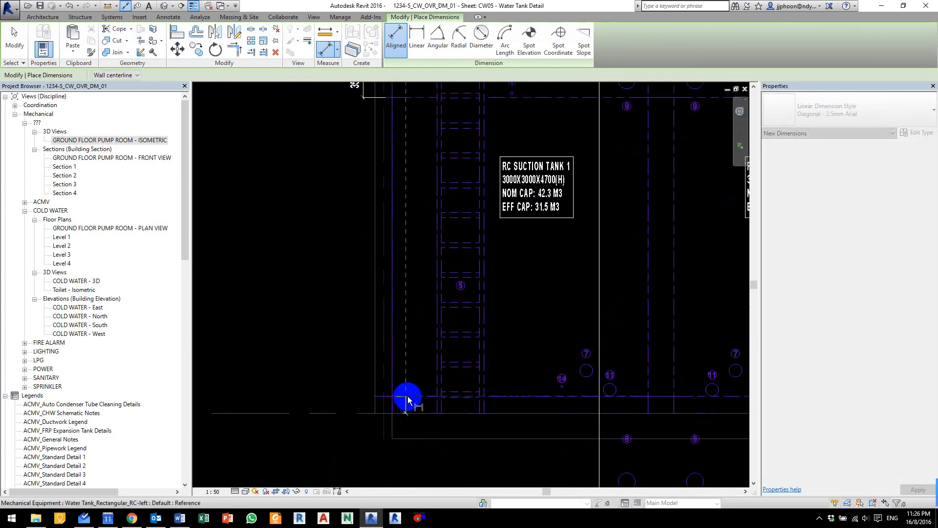
{"action": "middle_click_drag", "start_coordinate": [402, 169], "coordinate": [436, 281]}
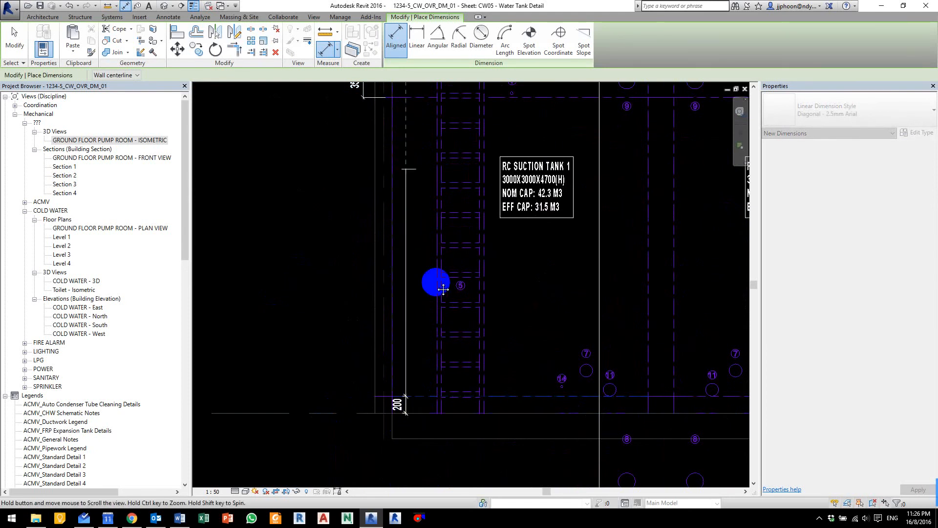
{"action": "left_click", "coordinate": [440, 209]}
{"action": "left_click", "coordinate": [478, 122]}
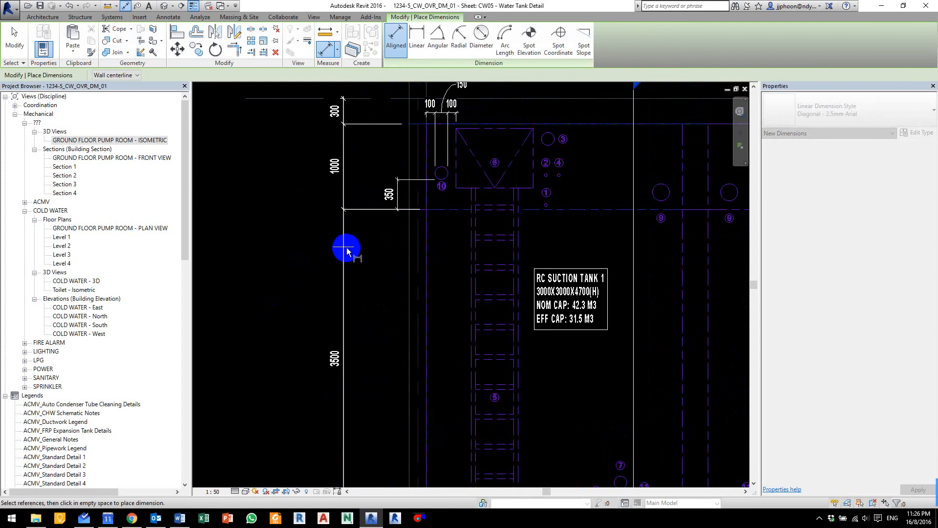
{"action": "left_click", "coordinate": [348, 235]}
Step: Add an overall vertical dimension from Level 2 to Level 1 outside the chained dimension
{"action": "left_click", "coordinate": [300, 97]}
{"action": "scroll", "coordinate": [317, 208], "scroll_direction": "down", "scroll_amount": 2}
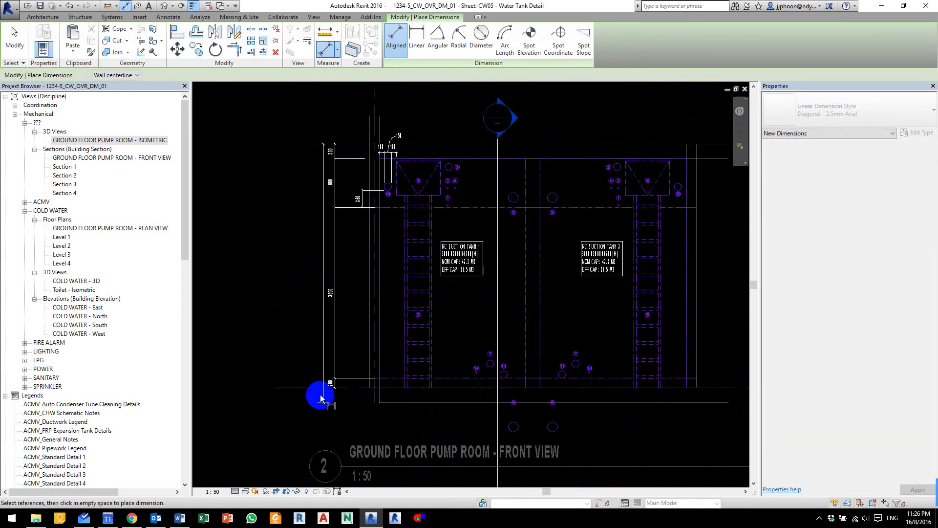
{"action": "left_click", "coordinate": [312, 389]}
{"action": "left_click", "coordinate": [320, 245]}
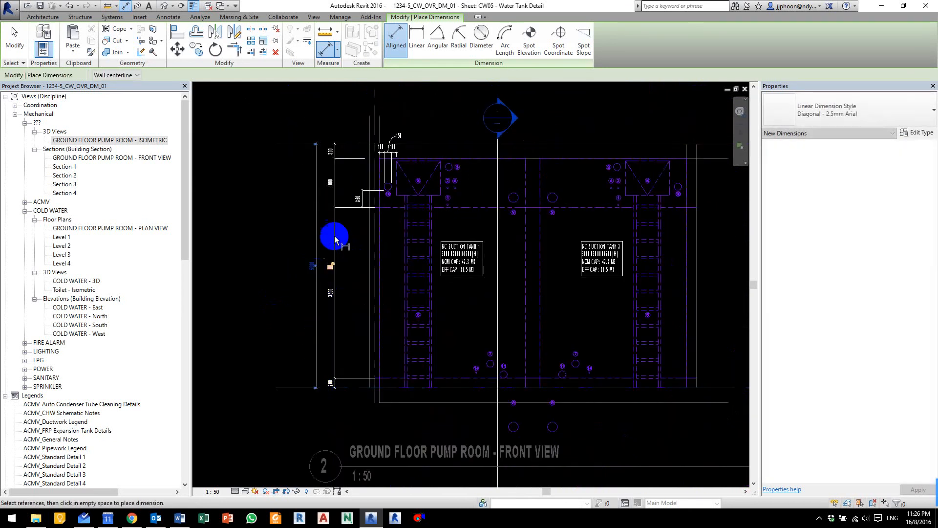
Step: Add a chained aligned dimension from tank 1's access hatch edge across both sides of opening 3, pulling the second text clear
{"action": "scroll", "coordinate": [437, 199], "scroll_direction": "up", "scroll_amount": 3}
{"action": "scroll", "coordinate": [432, 200], "scroll_direction": "up", "scroll_amount": 5}
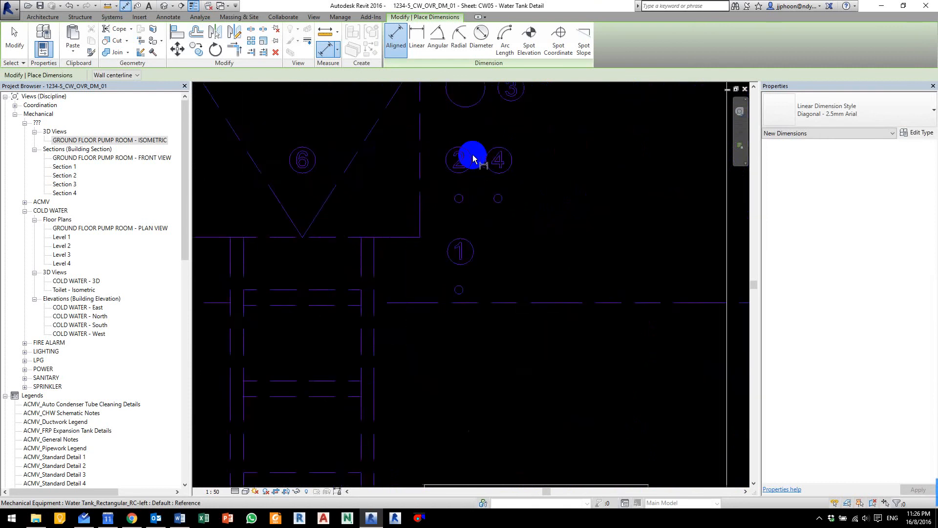
{"action": "scroll", "coordinate": [386, 205], "scroll_direction": "down", "scroll_amount": 4}
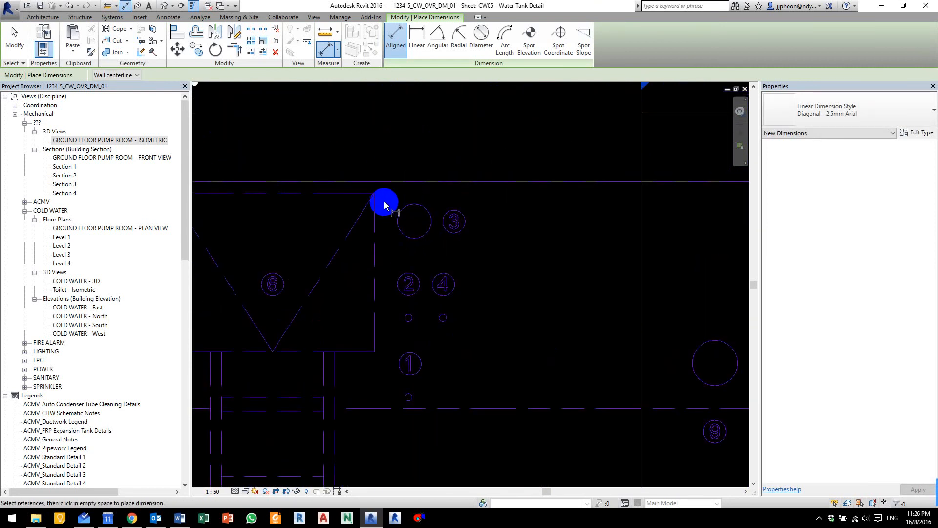
{"action": "left_click", "coordinate": [396, 223]}
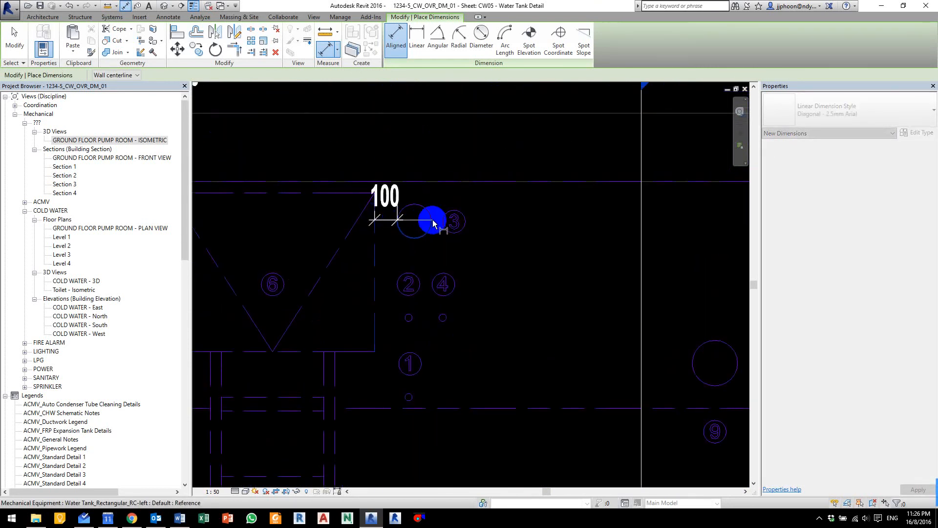
{"action": "left_click", "coordinate": [433, 222]}
{"action": "left_click", "coordinate": [478, 157]}
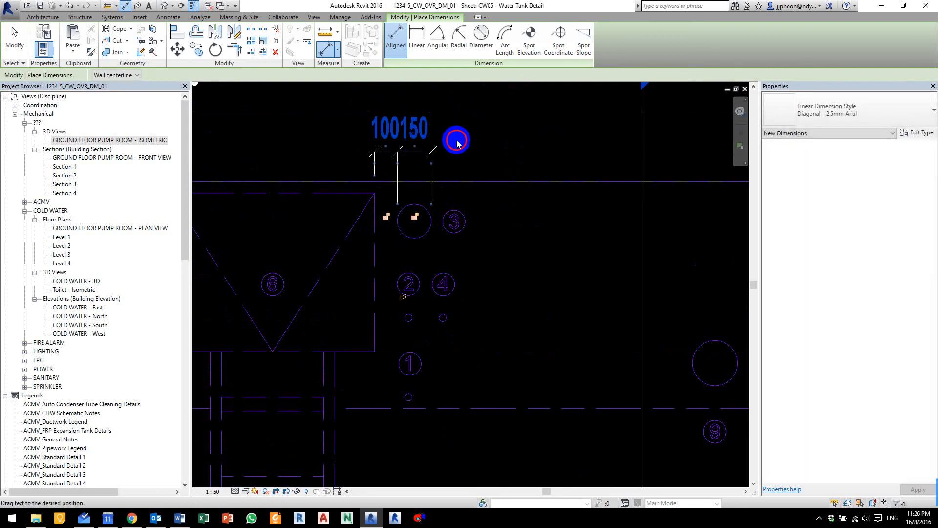
{"action": "left_click_drag", "start_coordinate": [414, 146], "coordinate": [467, 146]}
{"action": "scroll", "coordinate": [413, 331], "scroll_direction": "up", "scroll_amount": 4}
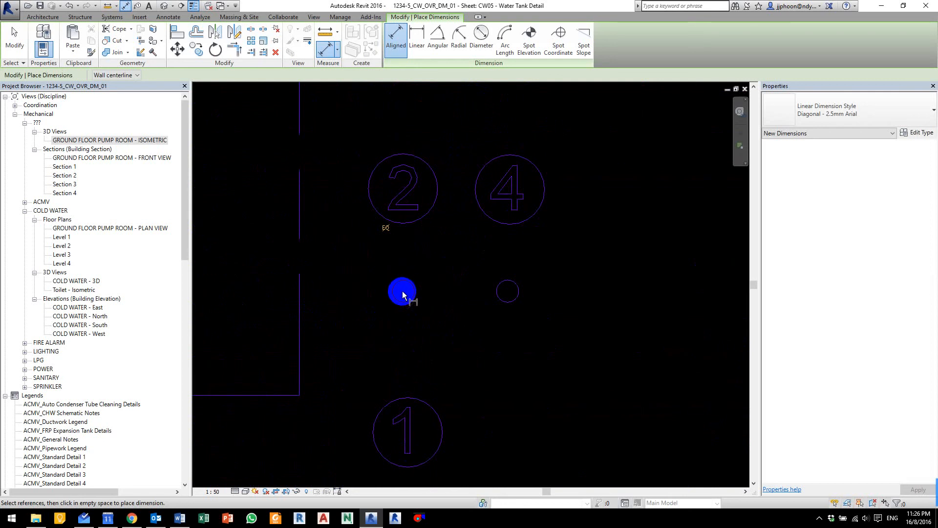
{"action": "left_click", "coordinate": [302, 303]}
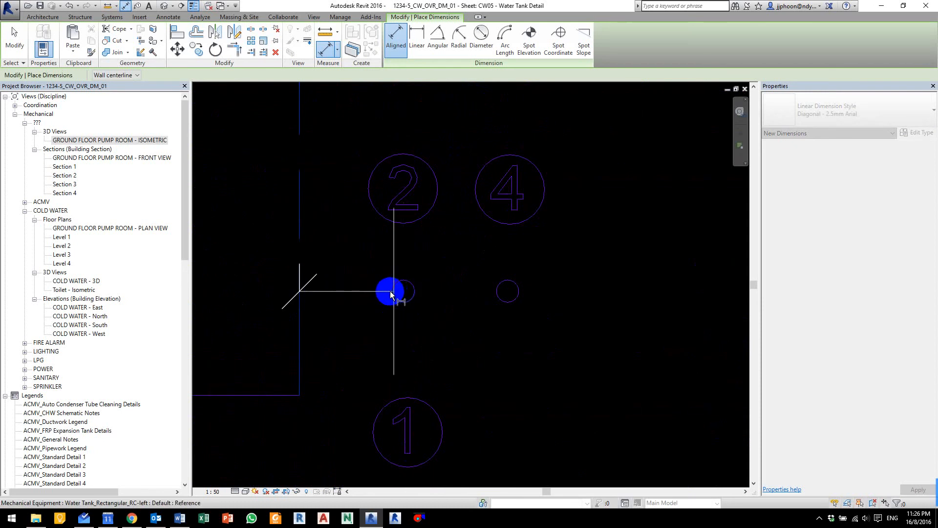
{"action": "left_click", "coordinate": [391, 295]}
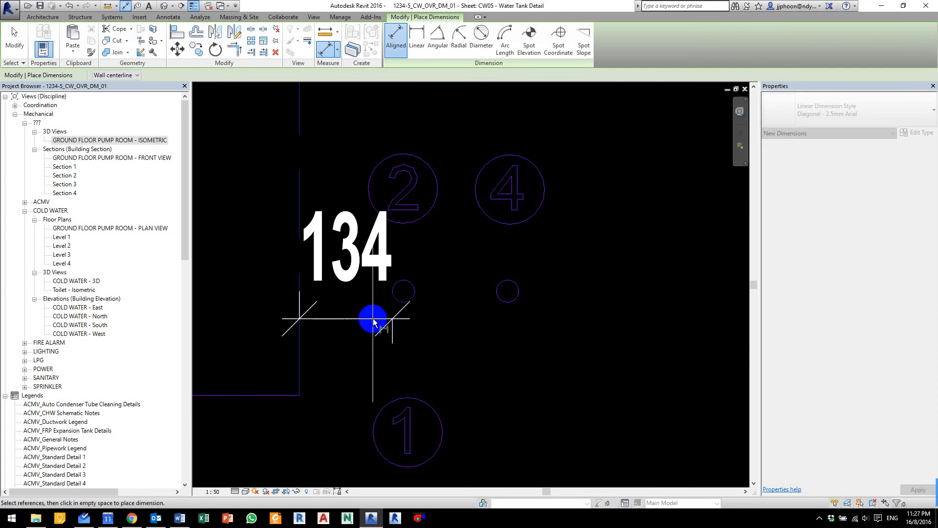
{"action": "key", "text": "Escape"}
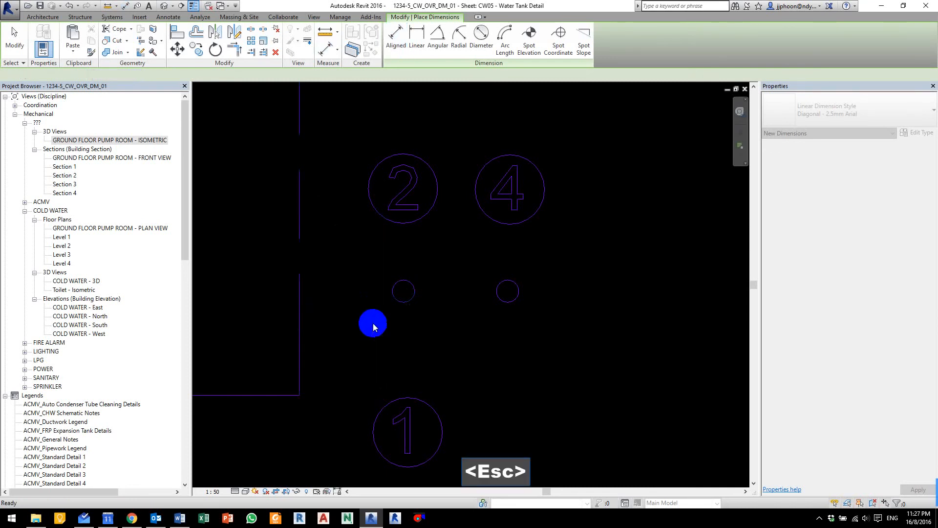
{"action": "key", "text": "Escape"}
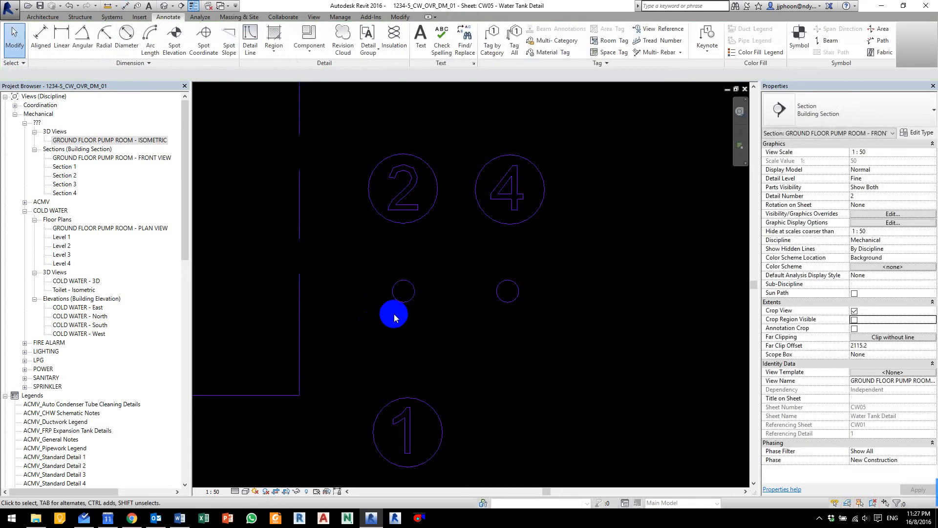
Step: Draw a short vertical detail line from the top midpoint of opening 2 down toward its centre
{"action": "key", "text": "d"}
{"action": "key", "text": "l"}
{"action": "scroll", "coordinate": [402, 280], "scroll_direction": "up", "scroll_amount": 1}
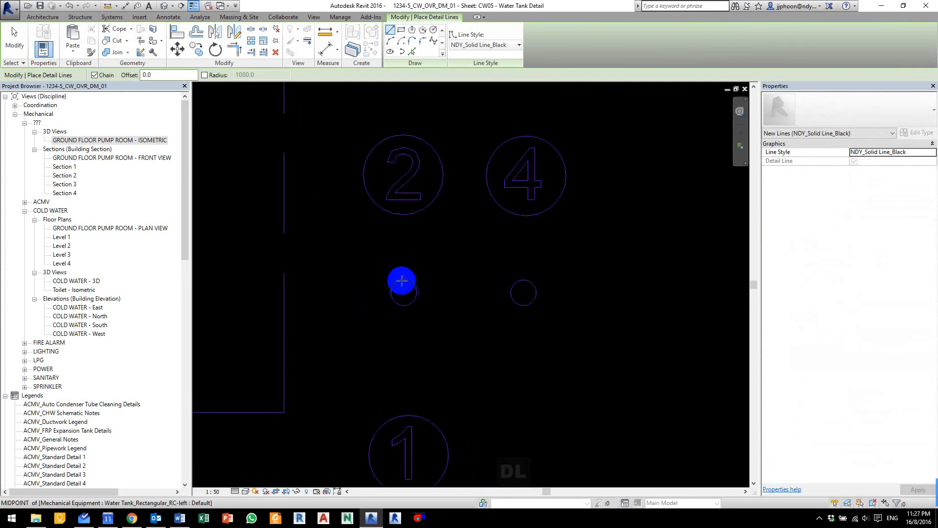
{"action": "scroll", "coordinate": [402, 280], "scroll_direction": "up", "scroll_amount": 3}
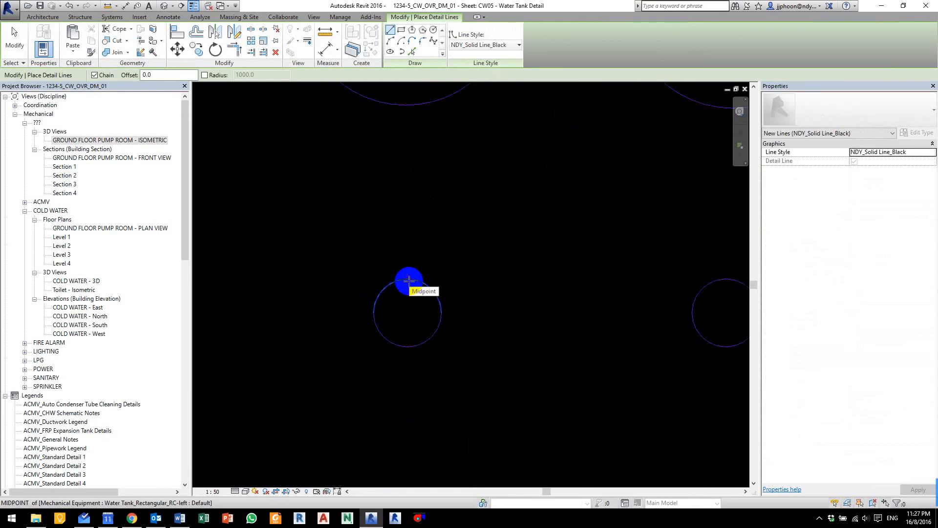
{"action": "left_click", "coordinate": [409, 280]}
{"action": "left_click", "coordinate": [408, 300]}
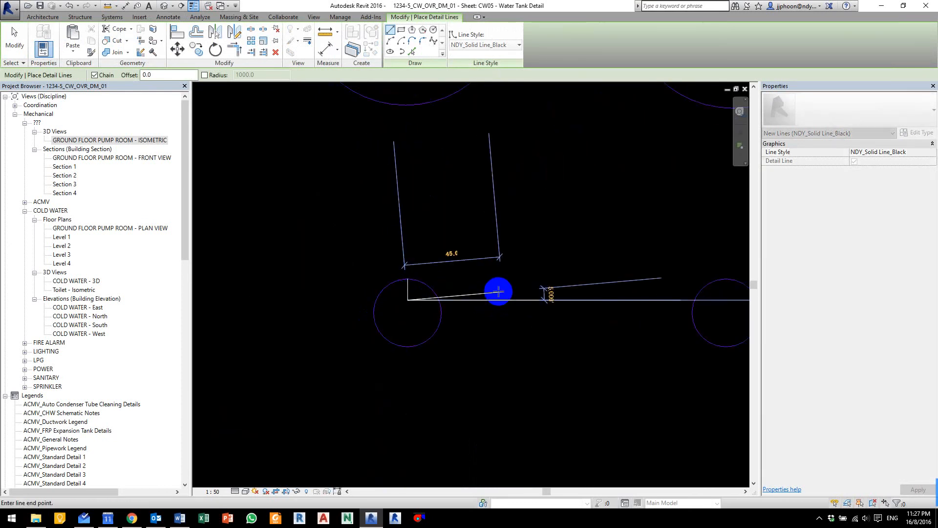
{"action": "key", "text": "Escape"}
{"action": "key", "text": "Escape"}
Step: Draw a matching vertical detail line about 10 mm long from the top midpoint of opening 4
{"action": "key", "text": "d"}
{"action": "key", "text": "l"}
{"action": "middle_click_drag", "start_coordinate": [693, 268], "coordinate": [593, 269]}
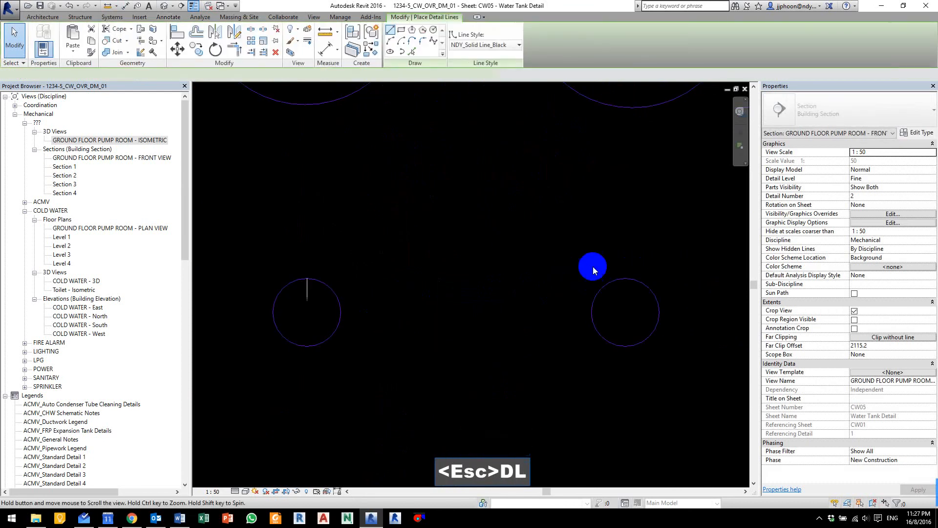
{"action": "left_click", "coordinate": [623, 278]}
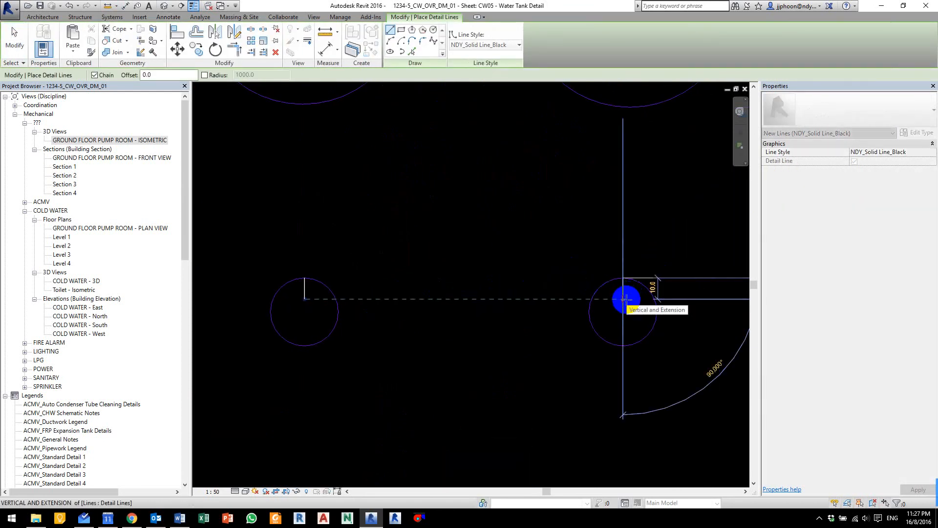
{"action": "left_click", "coordinate": [624, 299]}
{"action": "key", "text": "Escape"}
{"action": "key", "text": "Escape"}
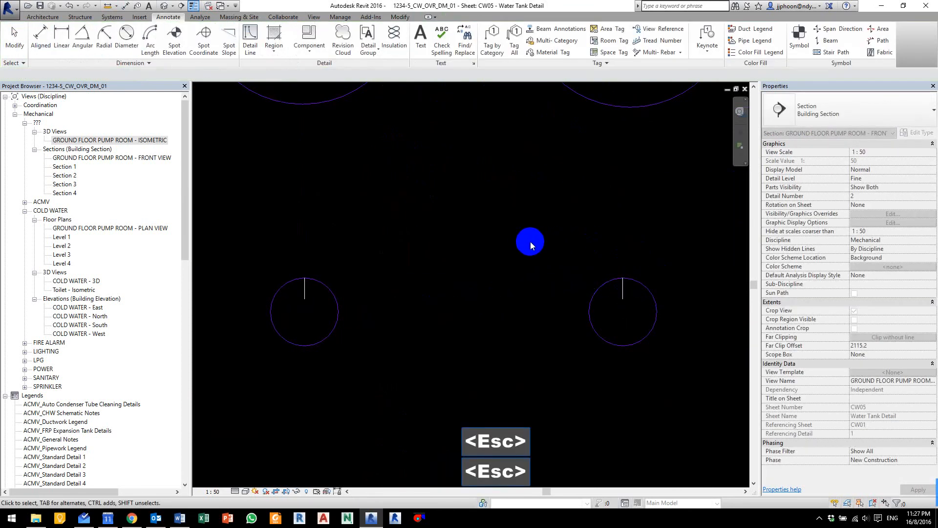
Step: Add a chained aligned dimension from tank 1's access hatch edge to the detail lines in openings 2 and 4, placing it above them
{"action": "scroll", "coordinate": [506, 254], "scroll_direction": "down", "scroll_amount": 5}
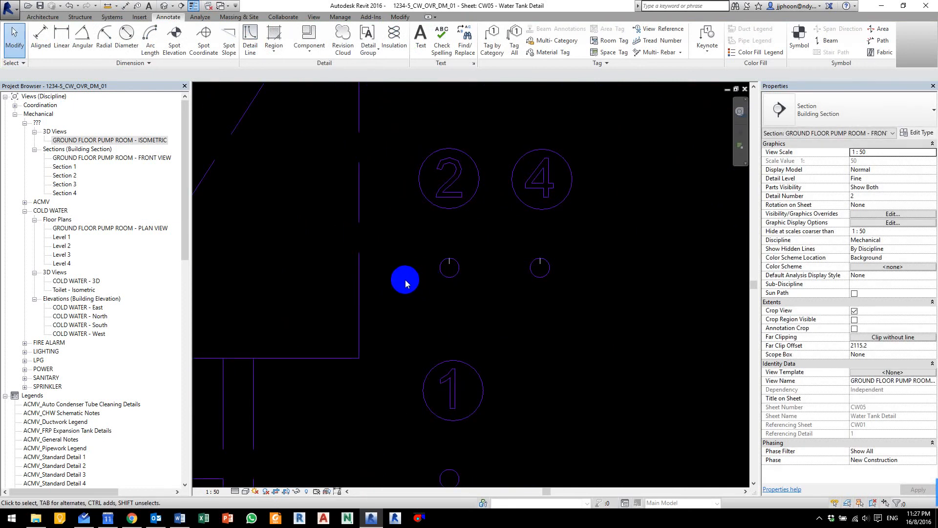
{"action": "key", "text": "d"}
{"action": "key", "text": "i"}
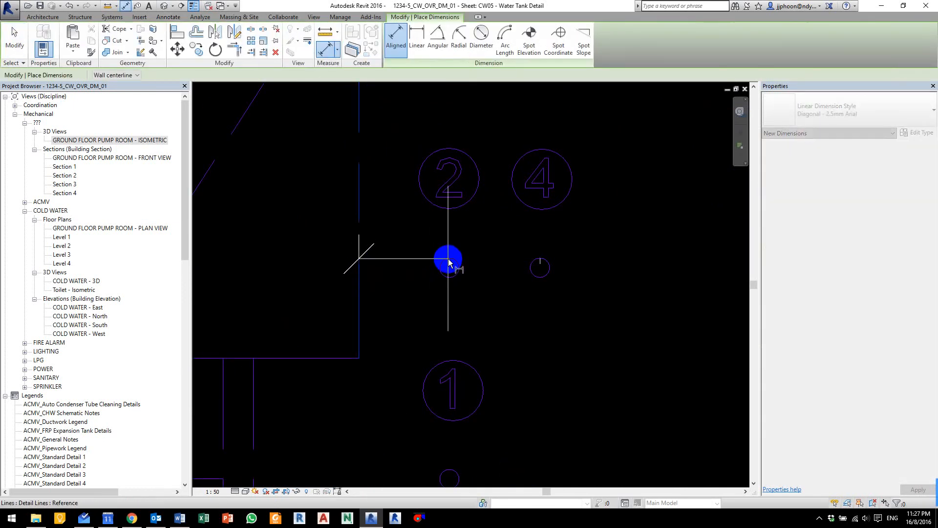
{"action": "left_click", "coordinate": [450, 263]}
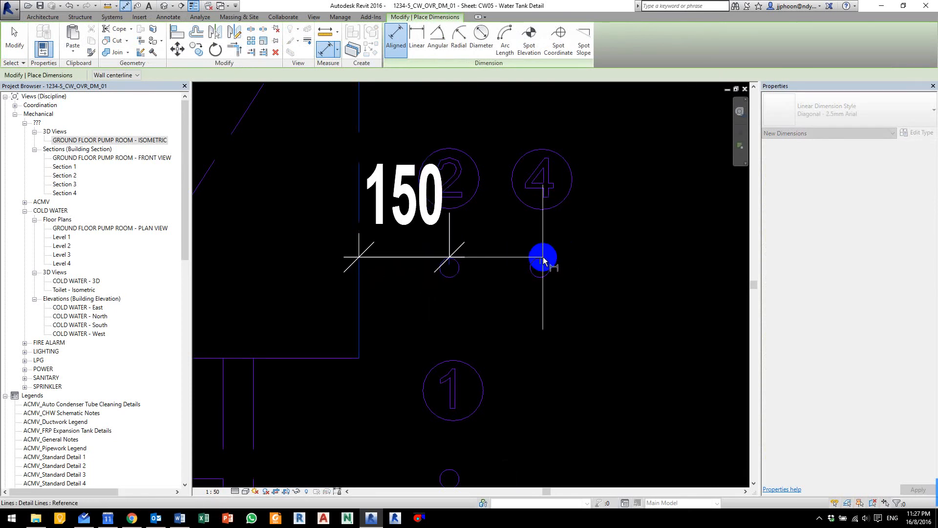
{"action": "left_click", "coordinate": [543, 258]}
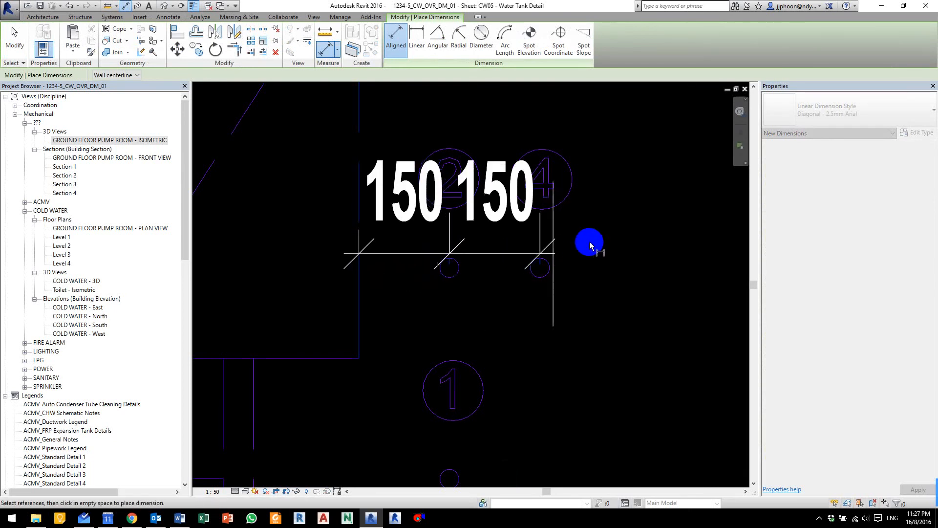
{"action": "left_click", "coordinate": [614, 141]}
{"action": "scroll", "coordinate": [611, 186], "scroll_direction": "down", "scroll_amount": 4}
{"action": "middle_click_drag", "start_coordinate": [486, 210], "coordinate": [440, 202]}
{"action": "scroll", "coordinate": [507, 207], "scroll_direction": "down", "scroll_amount": 5}
{"action": "middle_click_drag", "start_coordinate": [523, 278], "coordinate": [482, 203]}
{"action": "scroll", "coordinate": [484, 205], "scroll_direction": "down", "scroll_amount": 2}
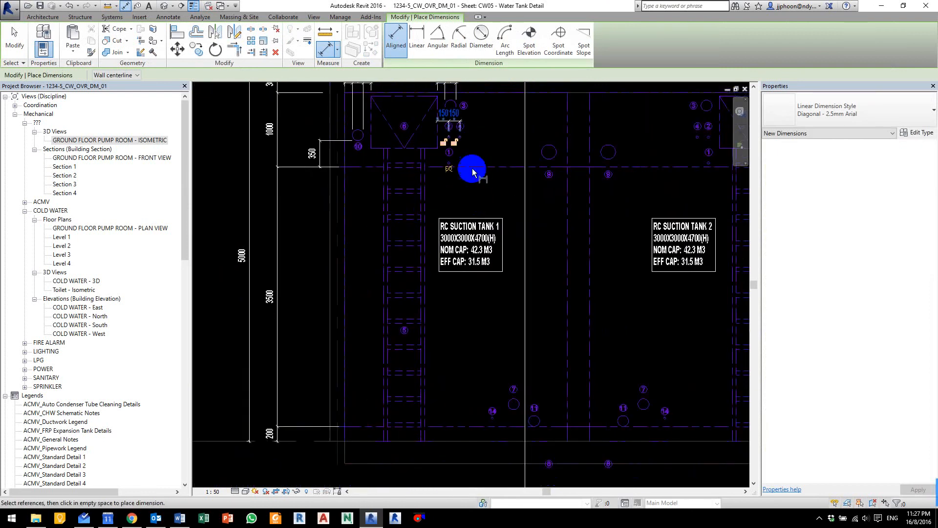
{"action": "middle_click_drag", "start_coordinate": [472, 172], "coordinate": [485, 217]}
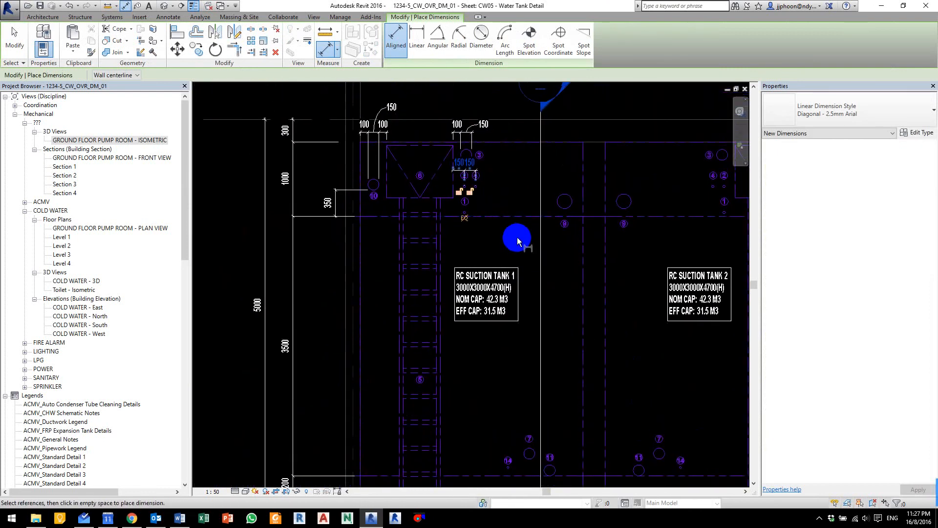
{"action": "scroll", "coordinate": [508, 344], "scroll_direction": "down", "scroll_amount": 4}
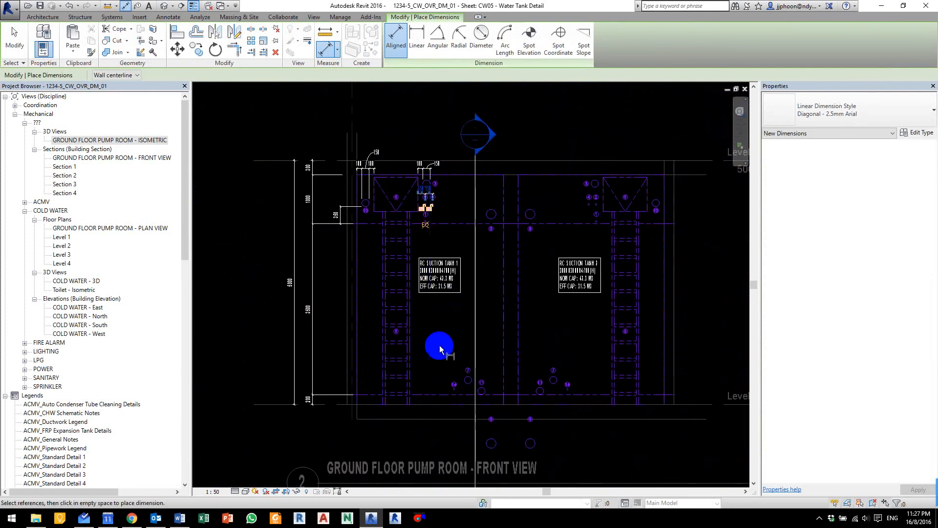
{"action": "key", "text": "Escape"}
{"action": "key", "text": "Escape"}
{"action": "key", "text": "Escape"}
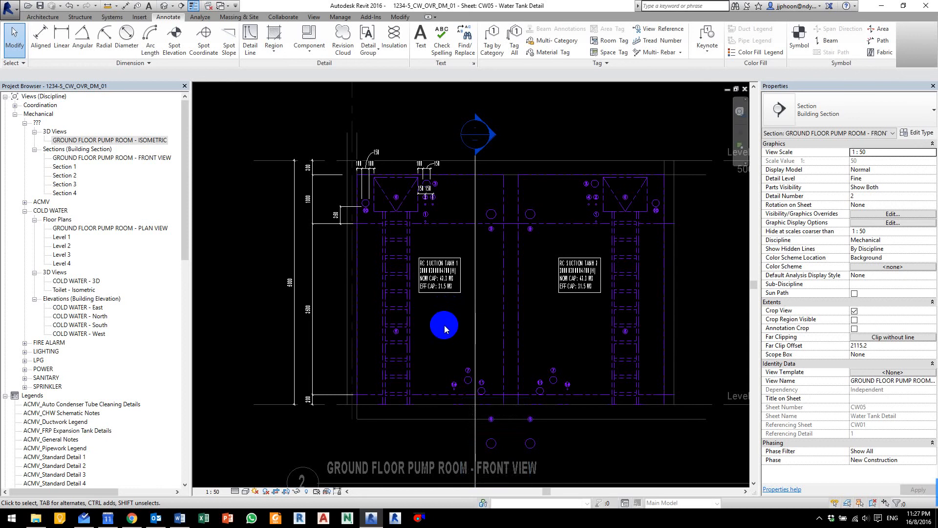
Step: Set the Dimensions annotation category to halftone in the front view's visibility overrides
{"action": "key", "text": "v"}
{"action": "key", "text": "v"}
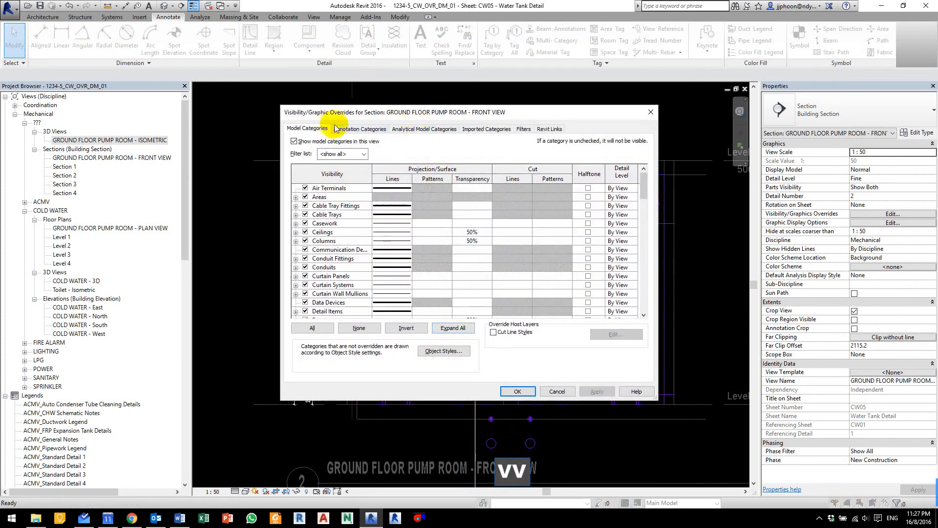
{"action": "left_click", "coordinate": [350, 130]}
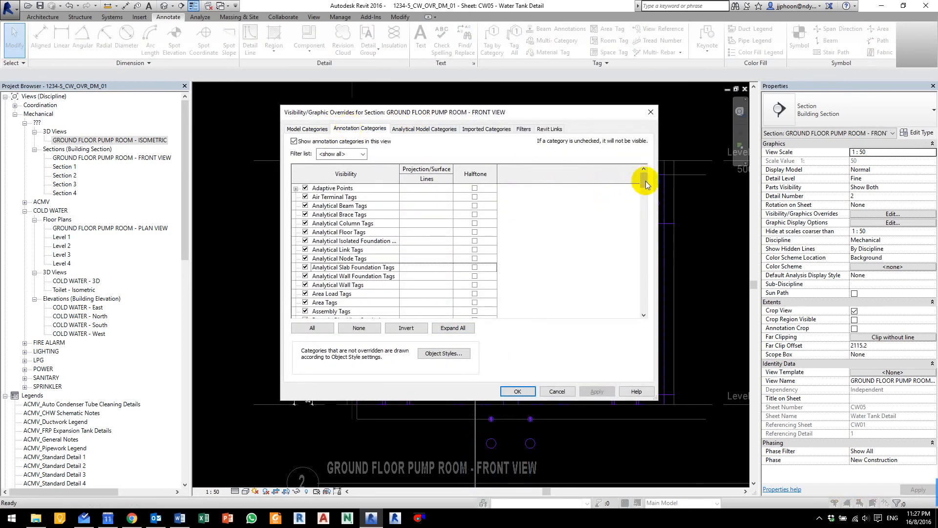
{"action": "left_click_drag", "start_coordinate": [644, 184], "coordinate": [641, 206]}
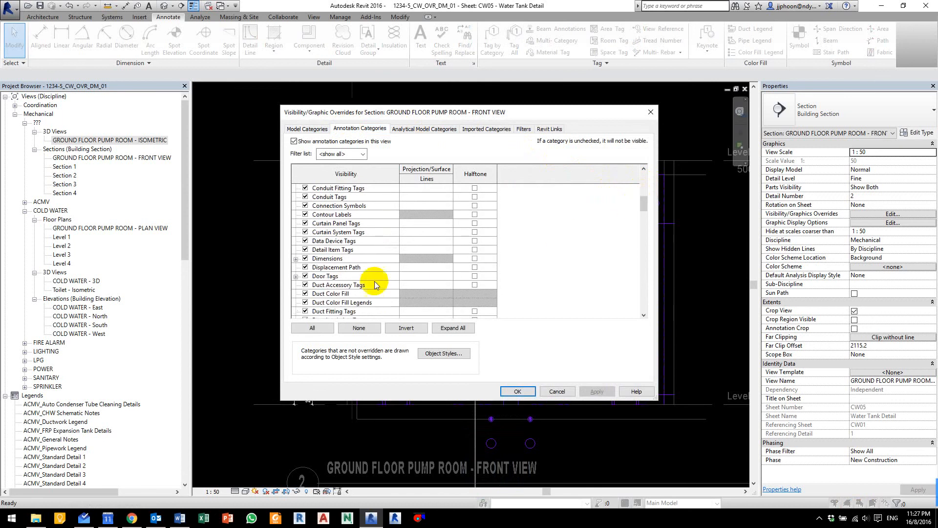
{"action": "left_click", "coordinate": [336, 259]}
{"action": "left_click", "coordinate": [518, 391]}
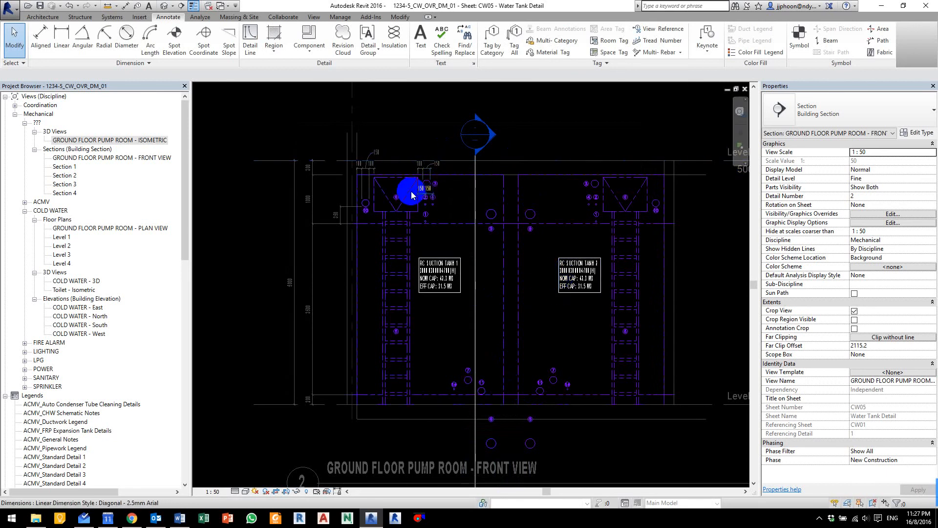
Step: Sketch a detail line rectangle about 1000 mm wide and 500 mm high below tank 2 in the front view
{"action": "scroll", "coordinate": [353, 214], "scroll_direction": "up", "scroll_amount": 3}
{"action": "scroll", "coordinate": [360, 220], "scroll_direction": "down", "scroll_amount": 5}
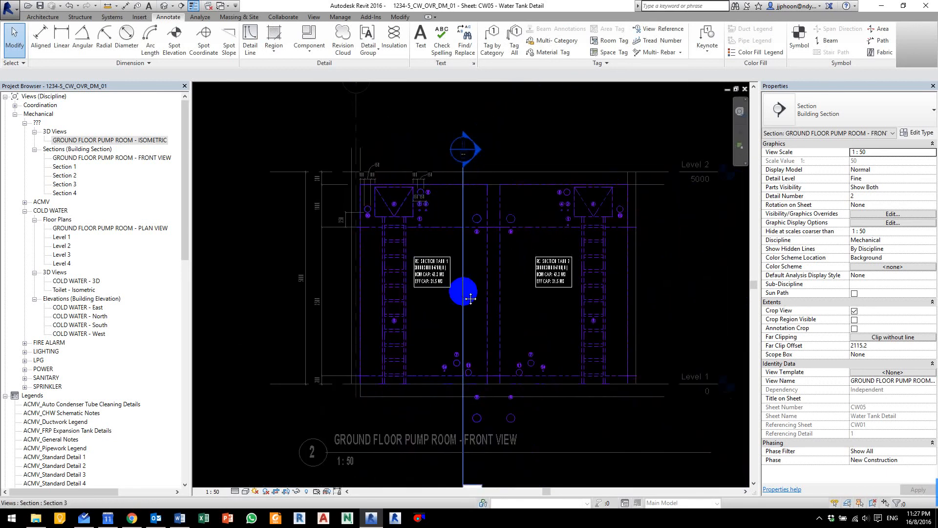
{"action": "middle_click_drag", "start_coordinate": [463, 292], "coordinate": [399, 198]}
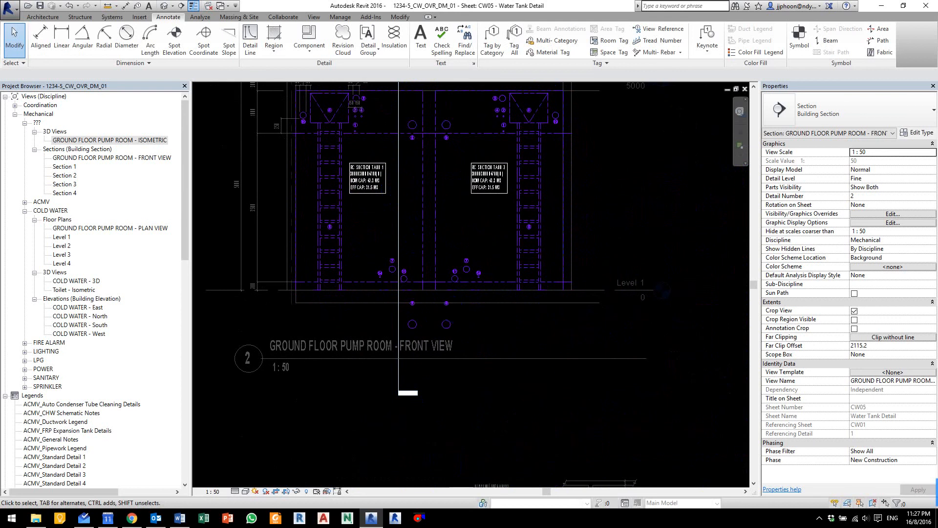
{"action": "key", "text": "ctrl+F11"}
{"action": "scroll", "coordinate": [398, 260], "scroll_direction": "up", "scroll_amount": 4}
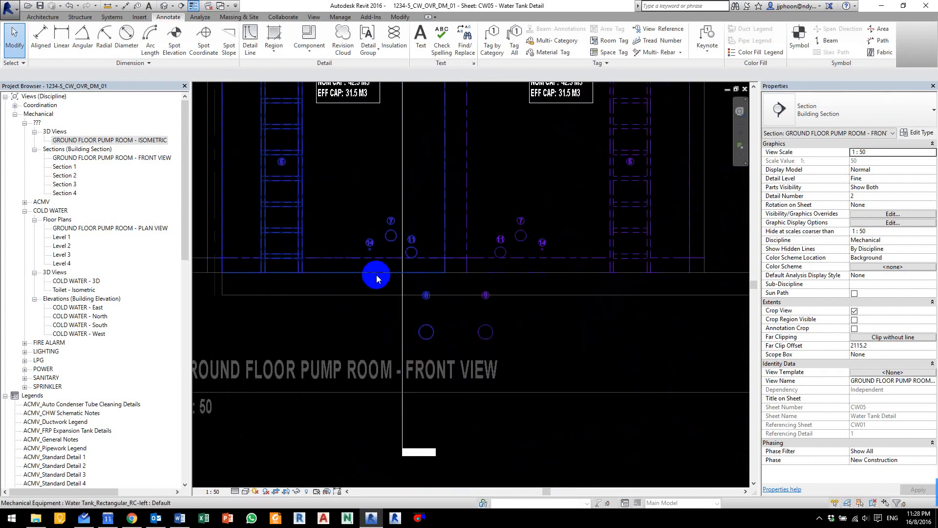
{"action": "middle_click_drag", "start_coordinate": [376, 279], "coordinate": [372, 319]}
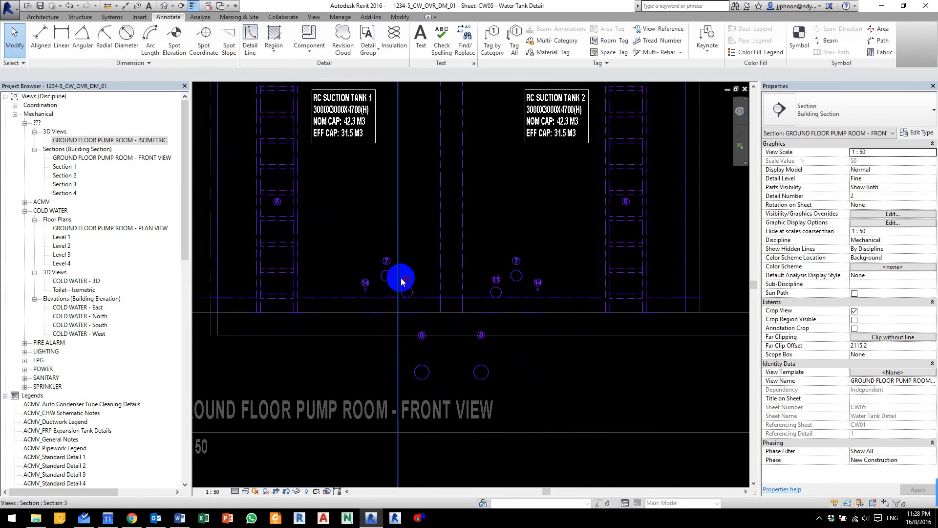
{"action": "key", "text": "d"}
{"action": "key", "text": "l"}
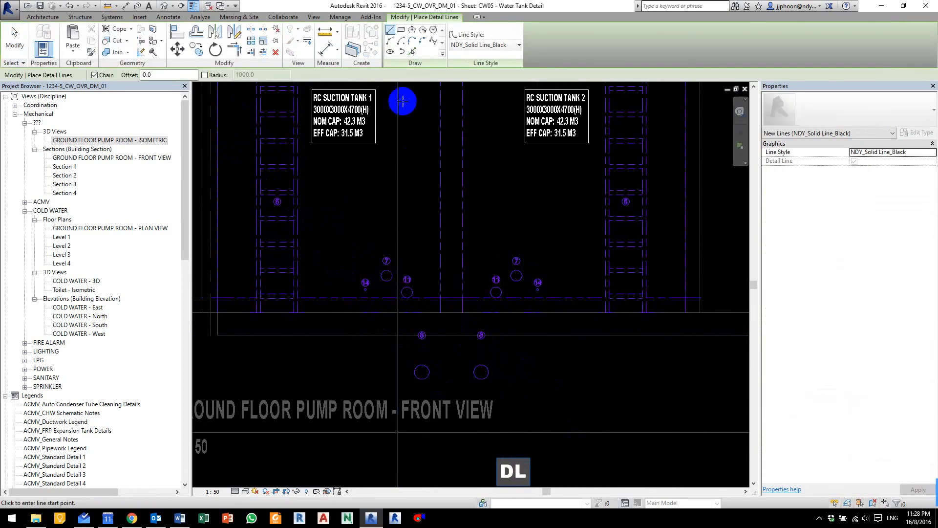
{"action": "left_click", "coordinate": [404, 31]}
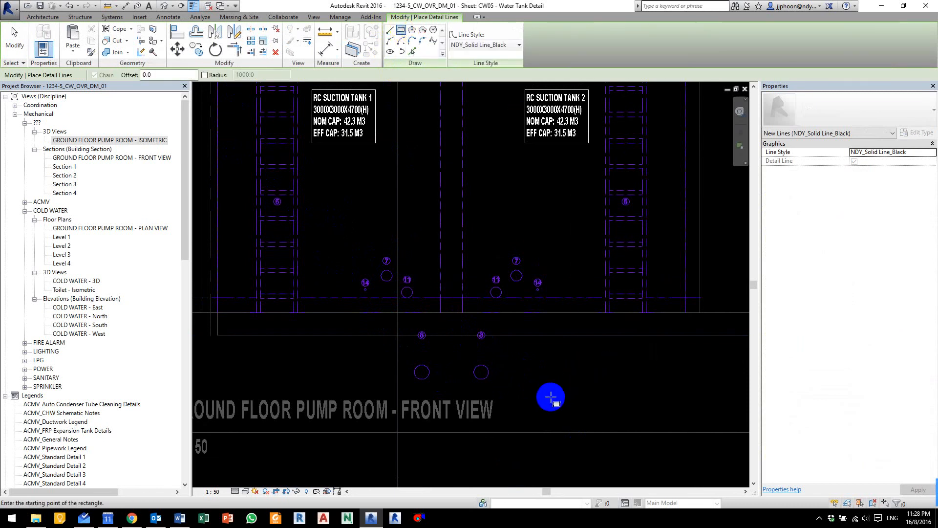
{"action": "left_click", "coordinate": [619, 352]}
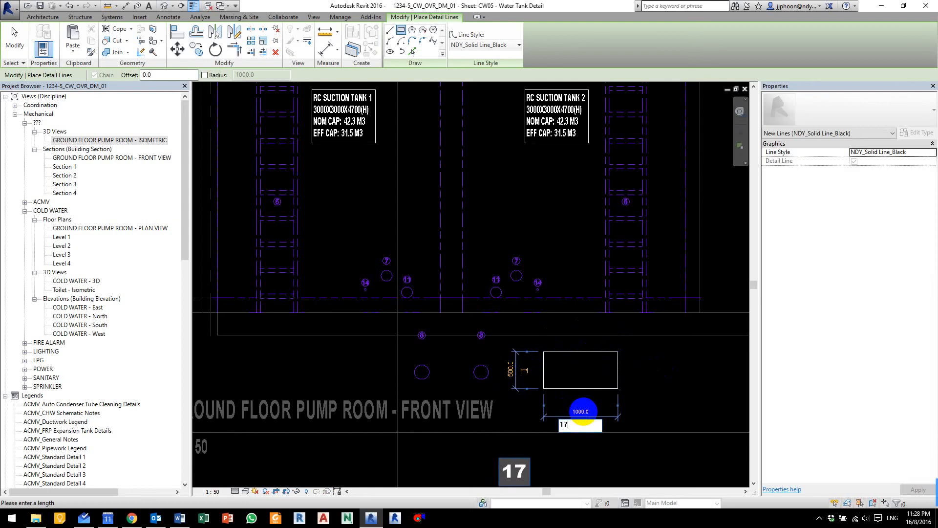
Step: Set the detail rectangle's width to 1700 mm and its height to 1000 mm
{"action": "key", "text": "Return"}
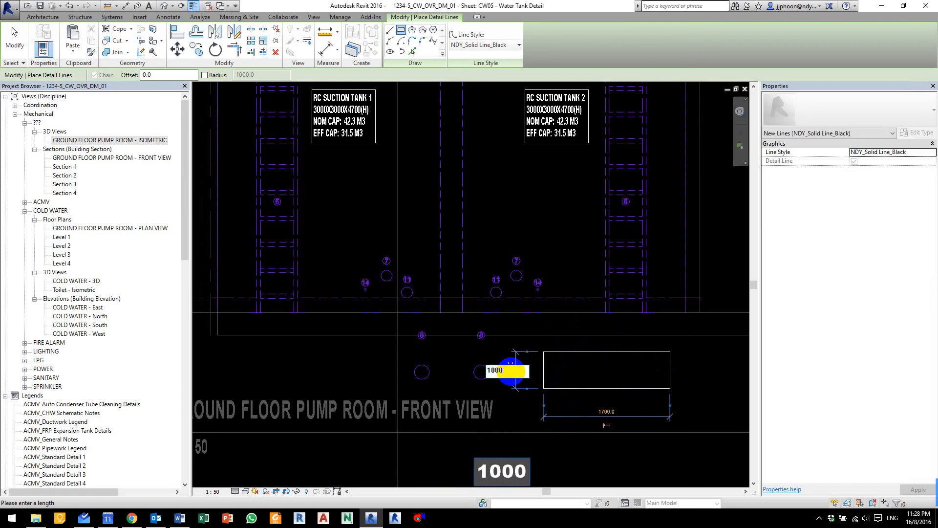
{"action": "left_click", "coordinate": [511, 364]}
{"action": "type", "text": "1000"}
{"action": "key", "text": "Return"}
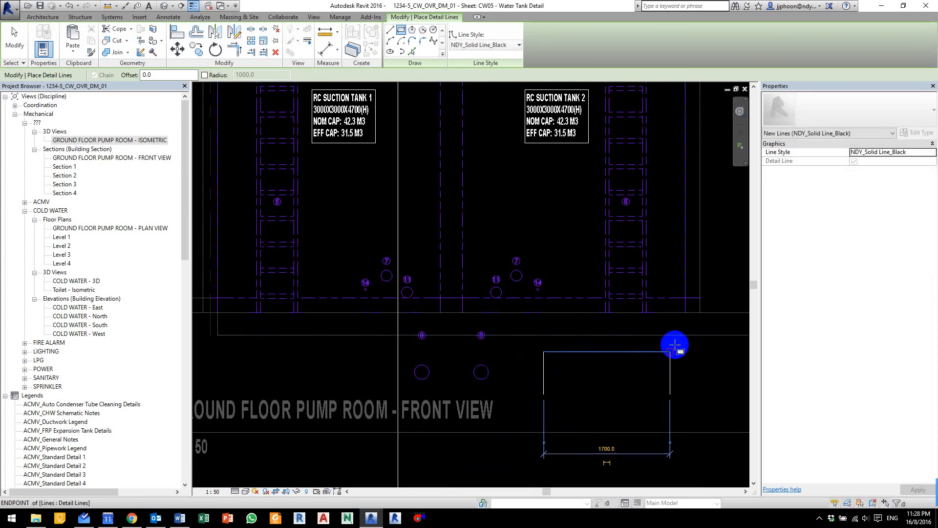
{"action": "key", "text": "Escape"}
{"action": "key", "text": "Escape"}
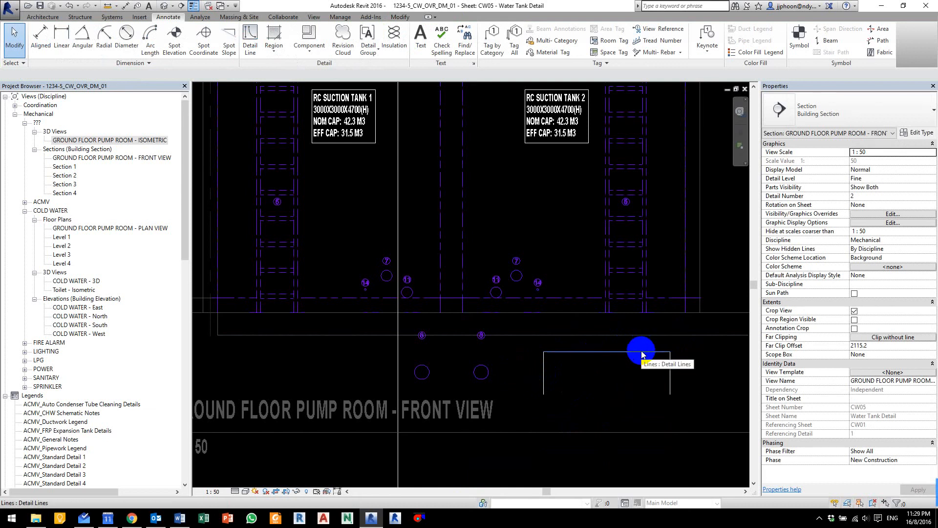
Step: Move the whole rectangle by its top edge midpoint to just below the tank bases, around the two openings tagged 8
{"action": "key", "text": "Tab"}
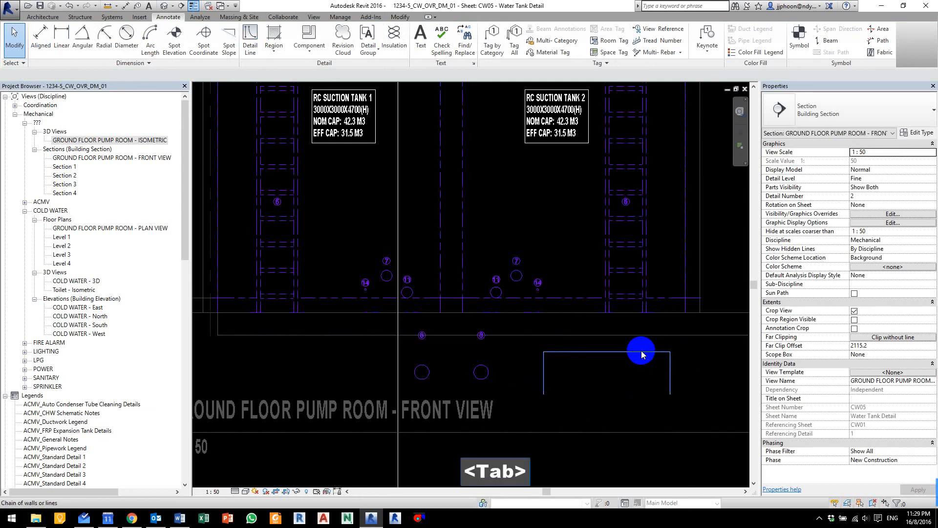
{"action": "left_click", "coordinate": [641, 354]}
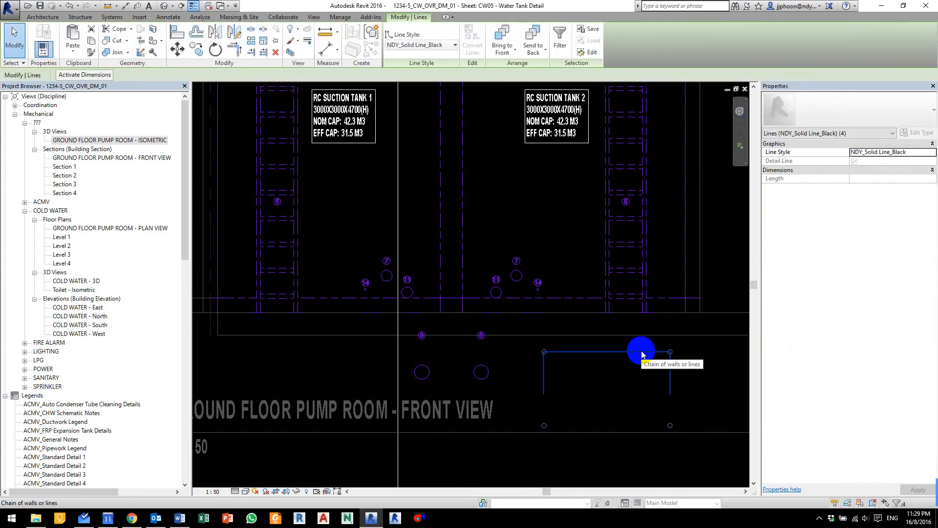
{"action": "key", "text": "m"}
{"action": "key", "text": "v"}
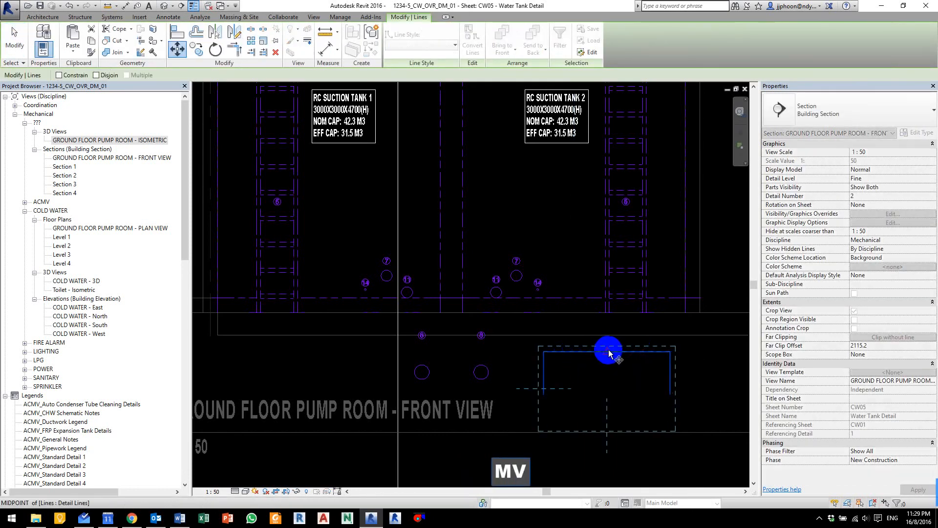
{"action": "left_click", "coordinate": [609, 351]}
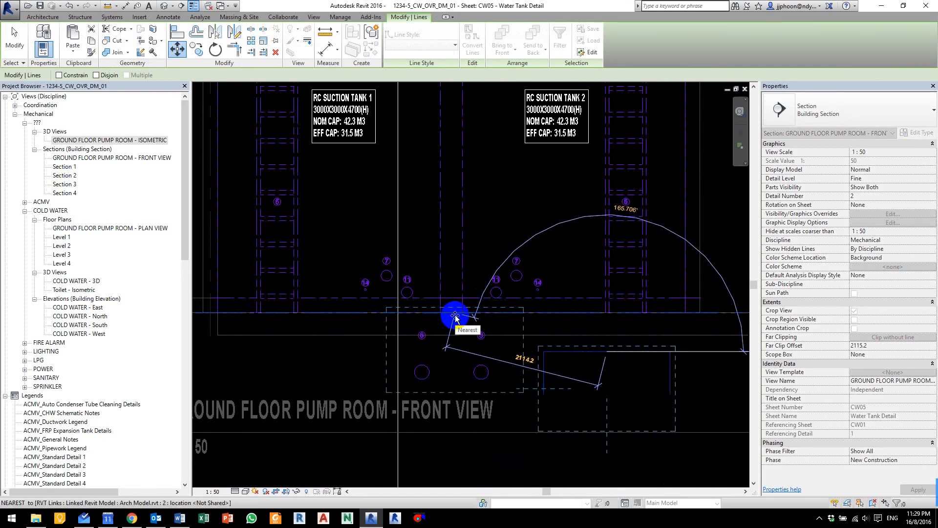
{"action": "scroll", "coordinate": [455, 316], "scroll_direction": "up", "scroll_amount": 3}
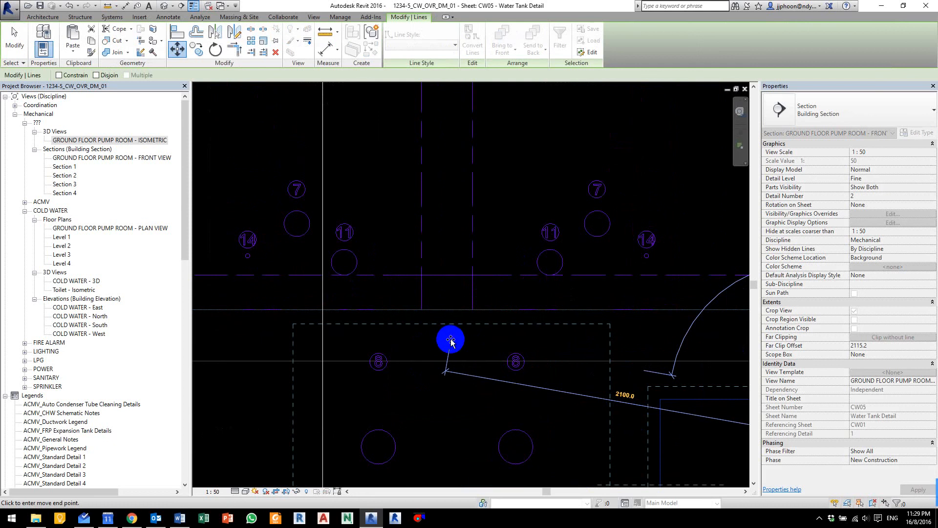
{"action": "left_click", "coordinate": [506, 339]}
{"action": "key", "text": "Escape"}
{"action": "key", "text": "Escape"}
{"action": "key", "text": "Escape"}
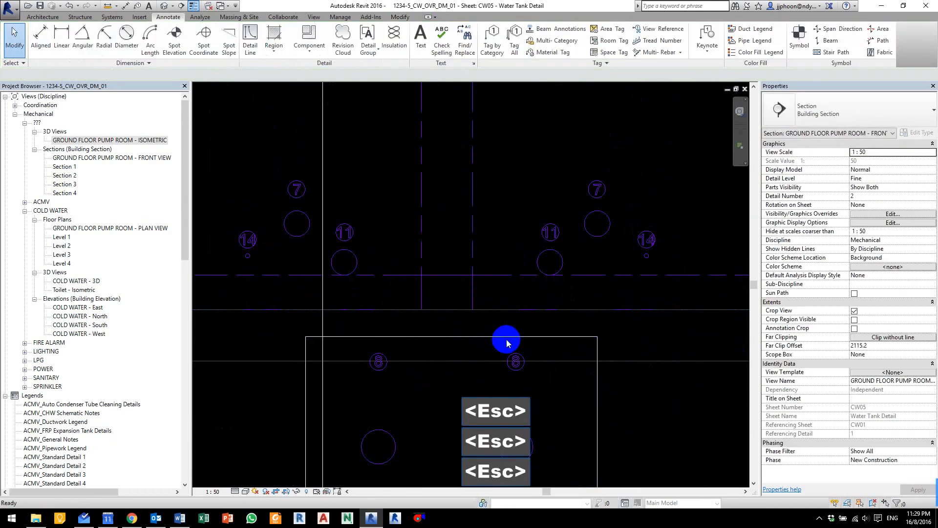
Step: Draw a 300 mm horizontal detail line across the gap between the two tanks at their base
{"action": "key", "text": "d"}
{"action": "key", "text": "l"}
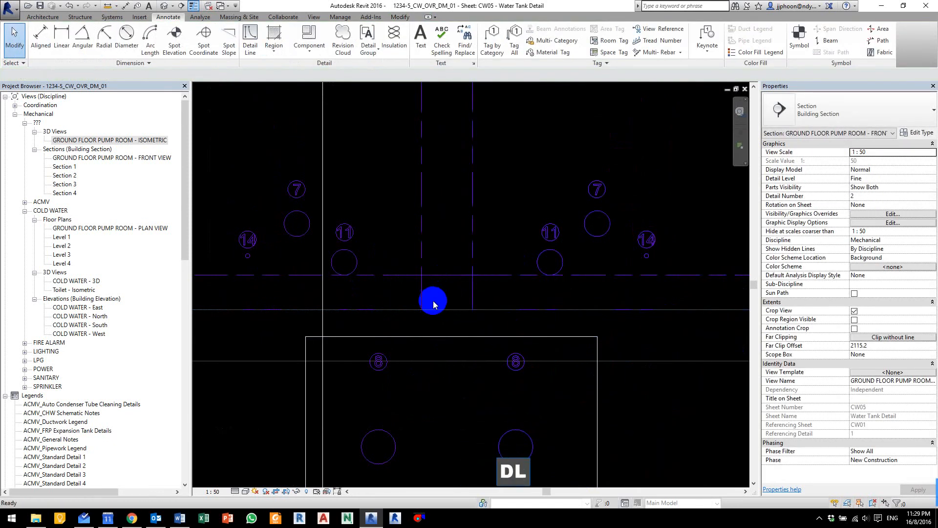
{"action": "left_click", "coordinate": [421, 275]}
{"action": "left_click", "coordinate": [422, 309]}
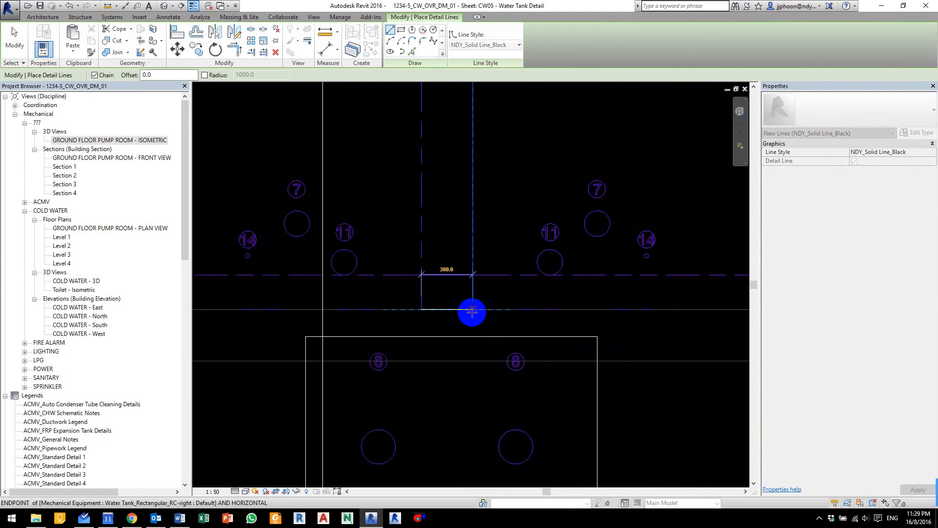
{"action": "left_click", "coordinate": [472, 310]}
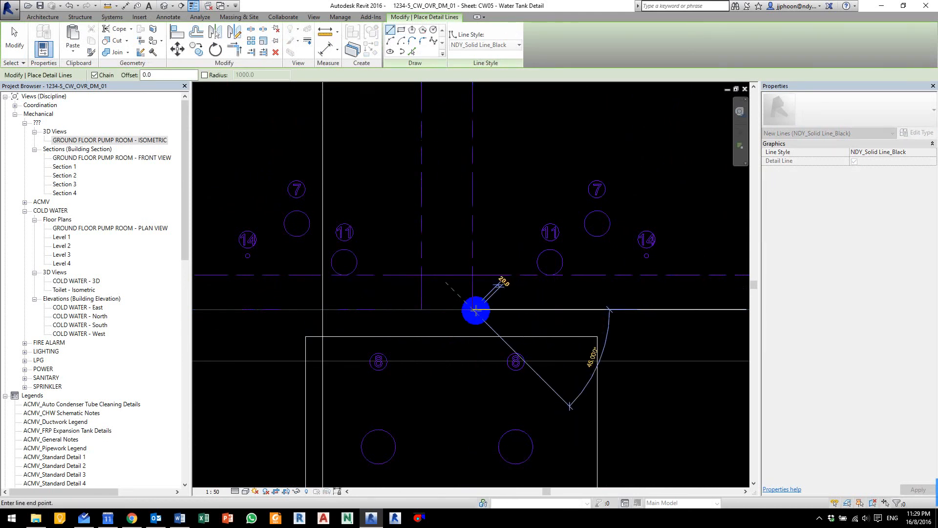
{"action": "key", "text": "Escape"}
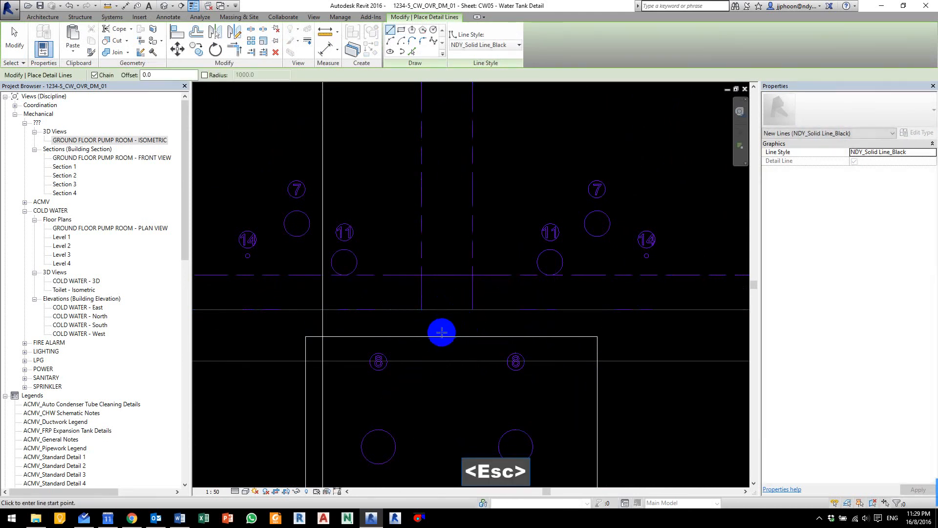
{"action": "key", "text": "Escape"}
Step: Move the rectangle from its top edge midpoint to the midpoint of the short line between the tank bases
{"action": "key", "text": "Tab"}
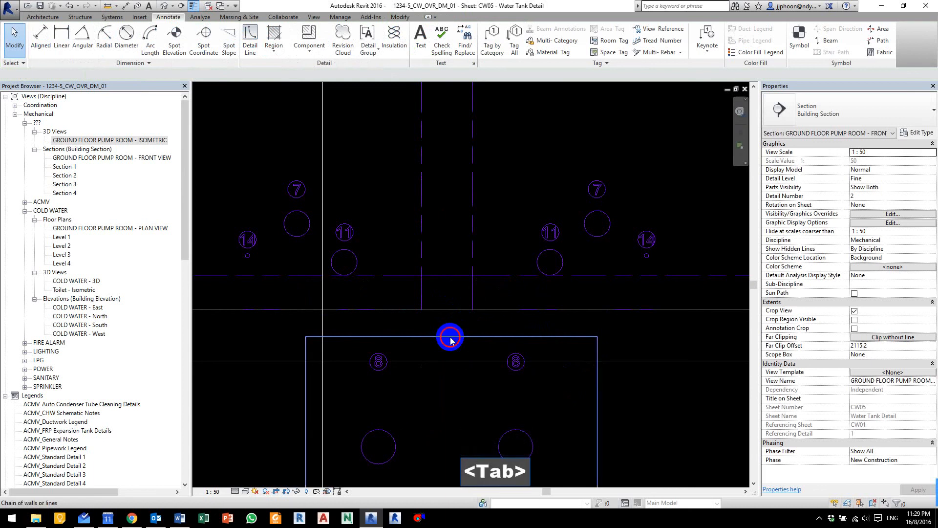
{"action": "left_click", "coordinate": [451, 339]}
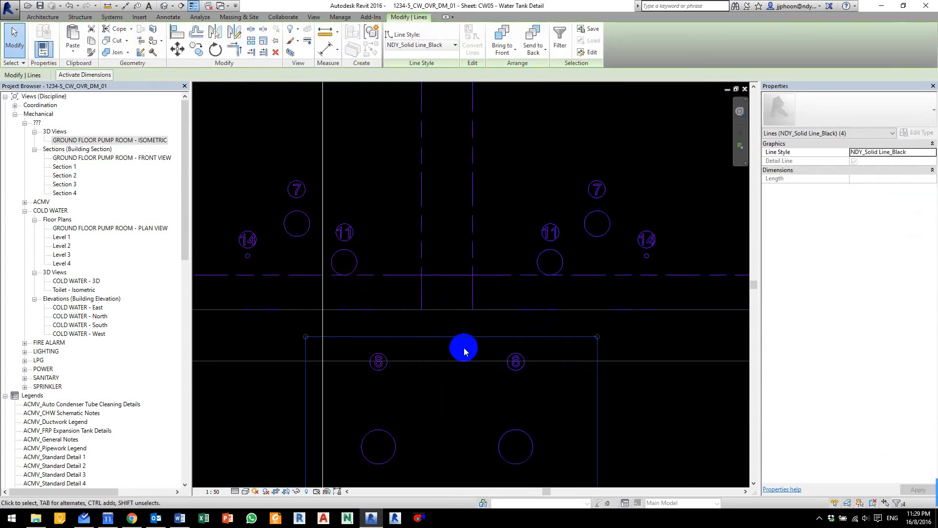
{"action": "key", "text": "m"}
{"action": "key", "text": "v"}
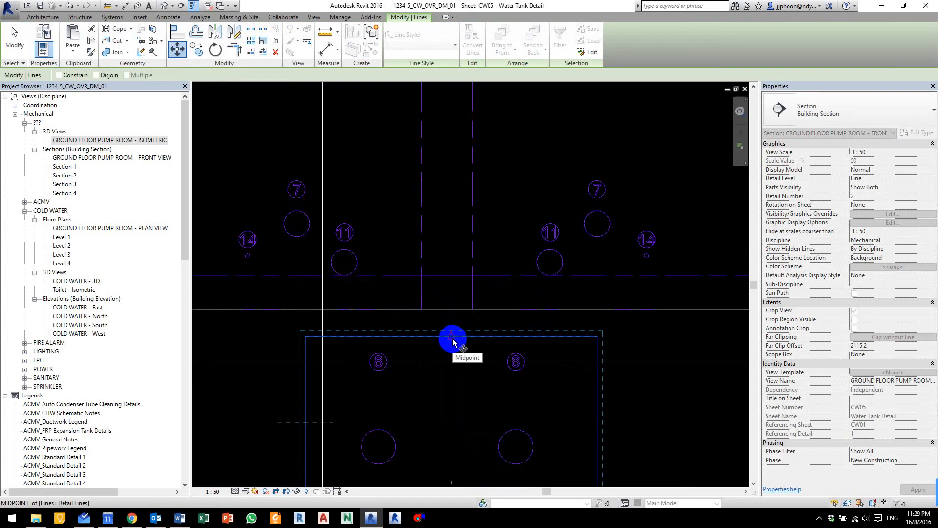
{"action": "left_click", "coordinate": [452, 337]}
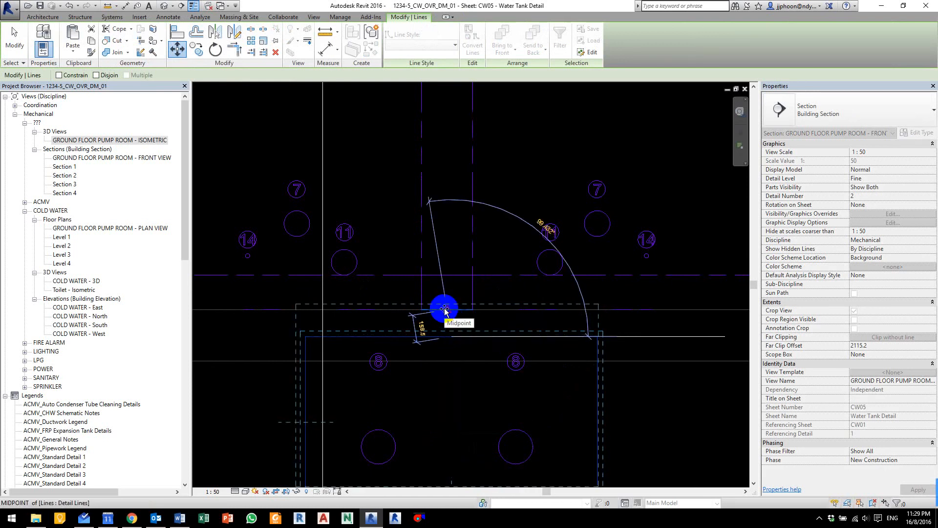
{"action": "left_click", "coordinate": [447, 310]}
{"action": "left_click", "coordinate": [690, 422]}
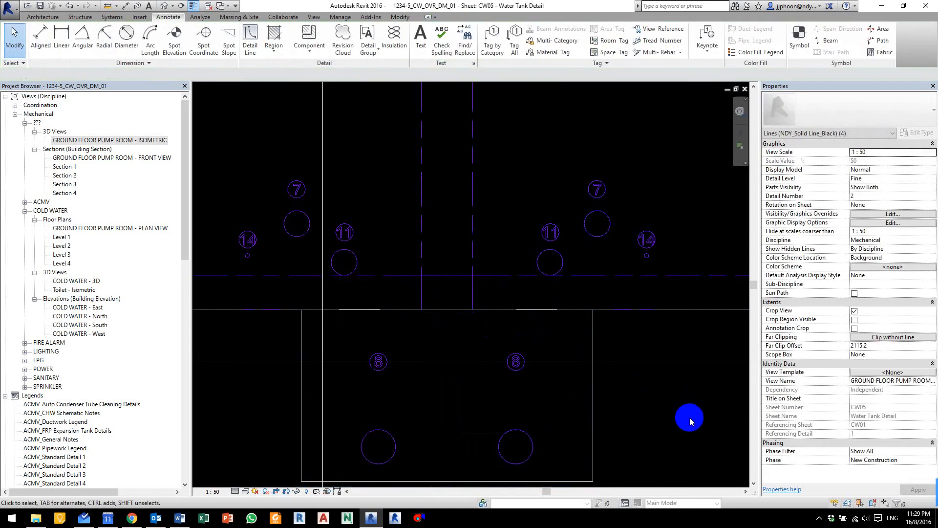
Step: Add an aligned dimension for the rectangle's height from the tank base level to its bottom edge, placed left of it
{"action": "scroll", "coordinate": [688, 420], "scroll_direction": "down", "scroll_amount": 1}
{"action": "middle_click_drag", "start_coordinate": [674, 406], "coordinate": [613, 348]}
{"action": "key", "text": "i"}
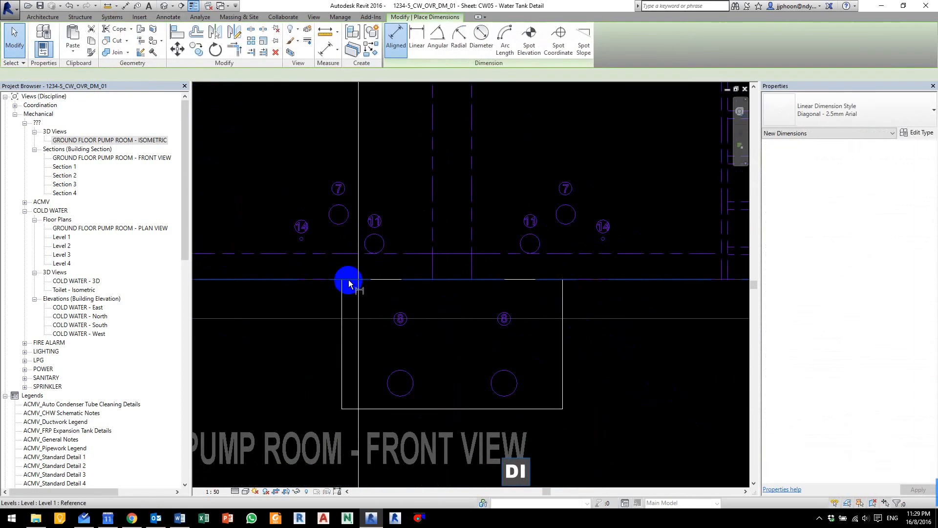
{"action": "left_click", "coordinate": [391, 280]}
{"action": "left_click", "coordinate": [393, 413]}
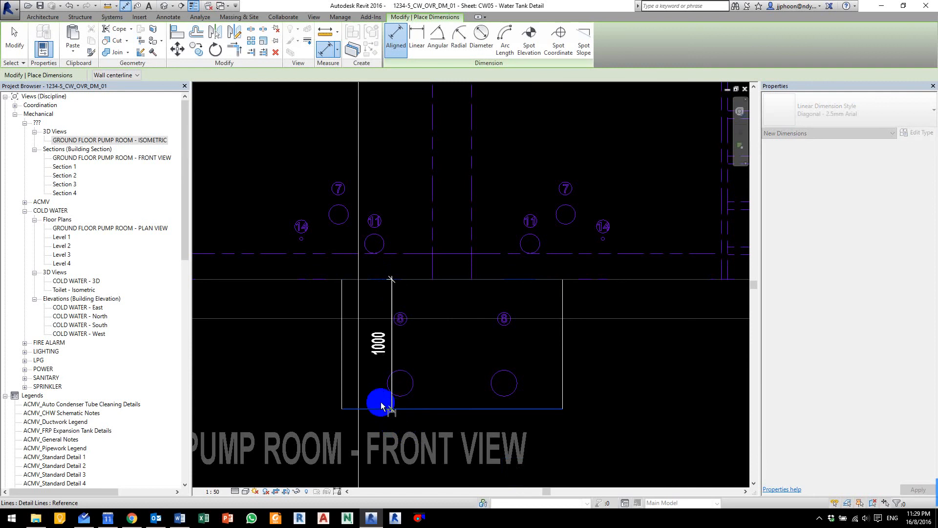
{"action": "left_click", "coordinate": [304, 373]}
Step: Add an aligned dimension for the rectangle's width, placed inside it just below its top edge
{"action": "left_click", "coordinate": [569, 373]}
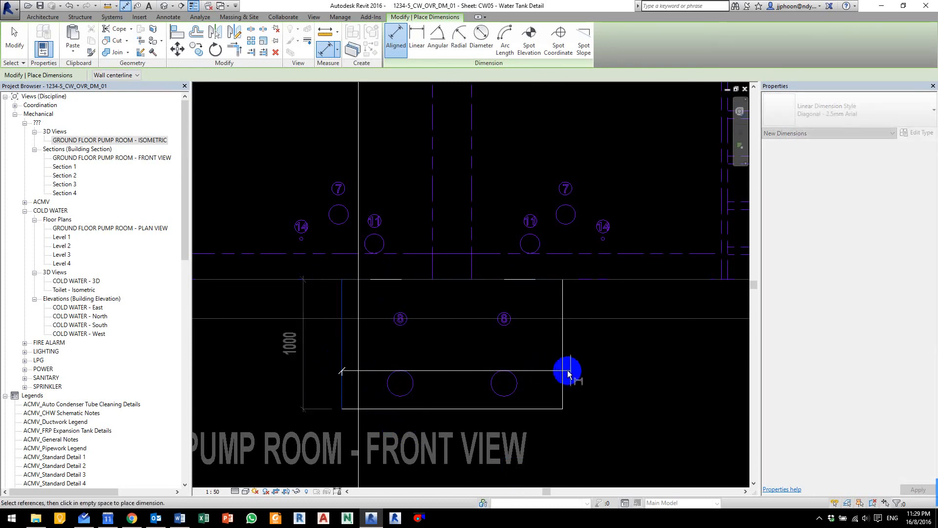
{"action": "left_click", "coordinate": [538, 307]}
{"action": "key", "text": "Escape"}
{"action": "key", "text": "Escape"}
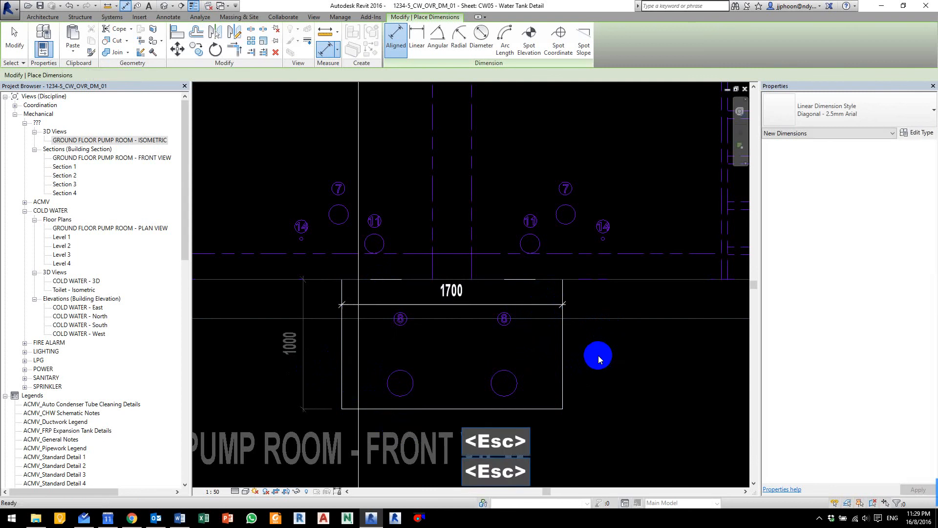
Step: Deactivate the front view and activate the GROUND FLOOR PUMP ROOM - ISOMETRIC view on the sheet
{"action": "scroll", "coordinate": [598, 360], "scroll_direction": "down", "scroll_amount": 1}
{"action": "scroll", "coordinate": [629, 388], "scroll_direction": "down", "scroll_amount": 1}
{"action": "scroll", "coordinate": [629, 388], "scroll_direction": "down", "scroll_amount": 1}
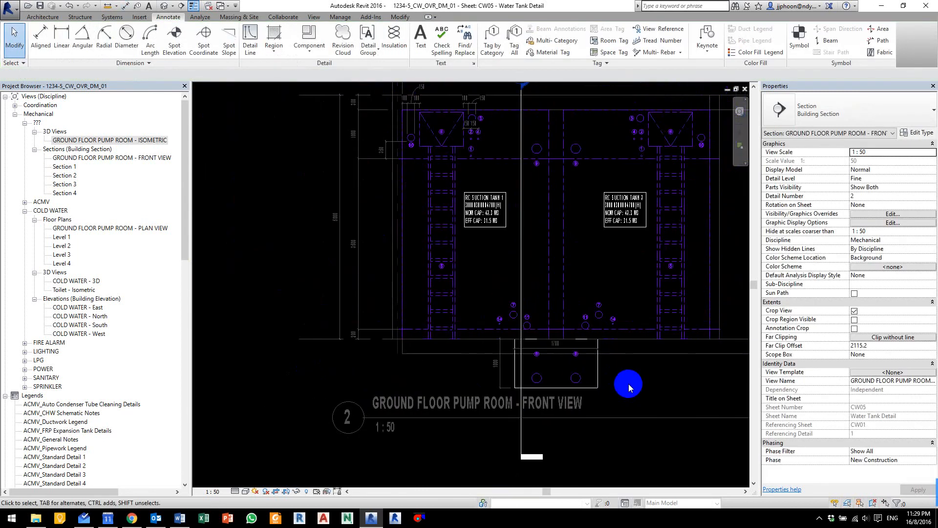
{"action": "key", "text": "ctrl+F11"}
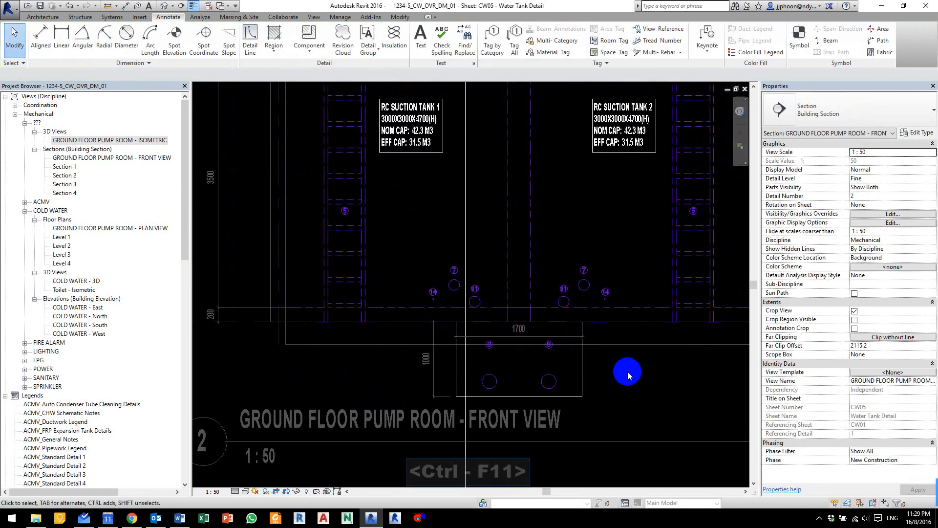
{"action": "scroll", "coordinate": [532, 408], "scroll_direction": "down", "scroll_amount": 4}
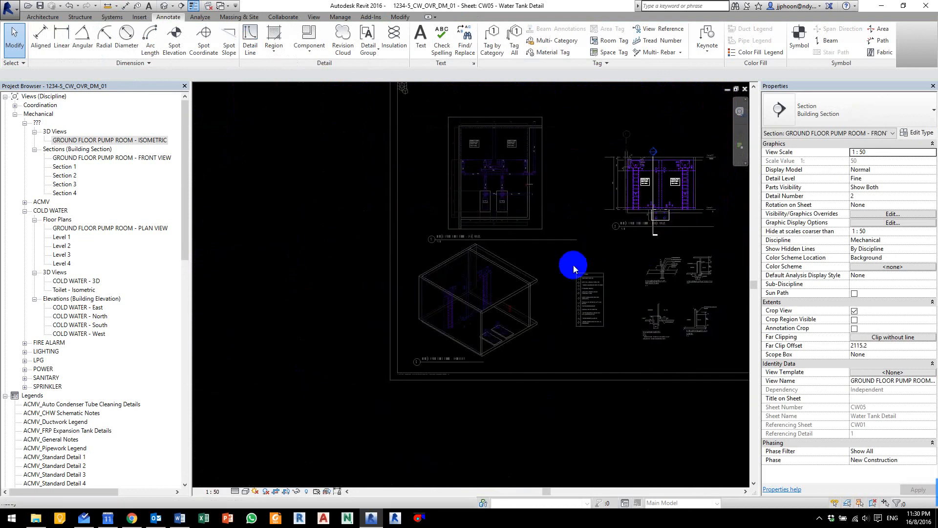
{"action": "scroll", "coordinate": [460, 317], "scroll_direction": "up", "scroll_amount": 2}
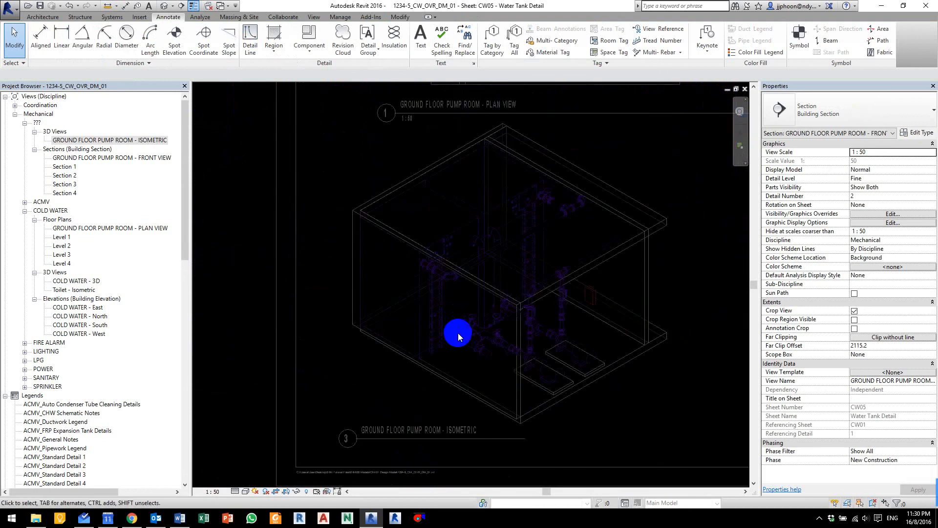
{"action": "scroll", "coordinate": [458, 357], "scroll_direction": "down", "scroll_amount": 1}
{"action": "double_click", "coordinate": [462, 358]}
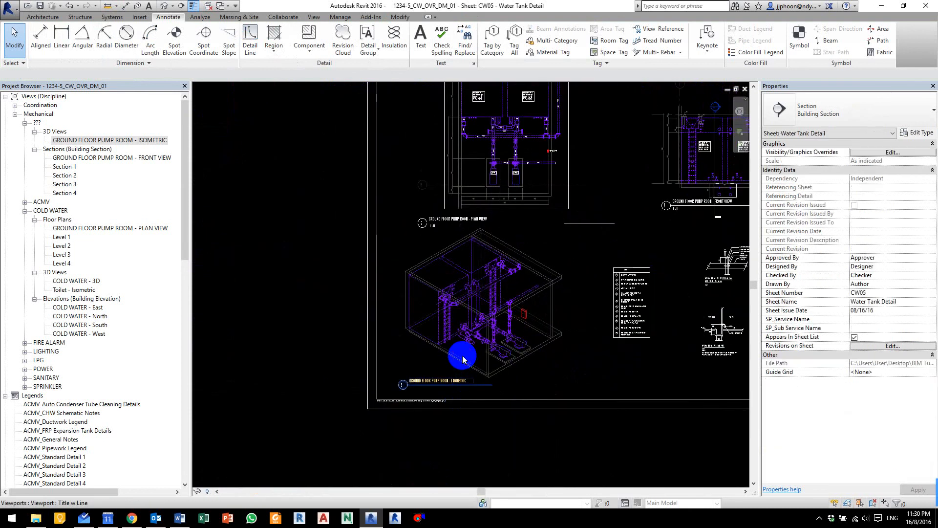
{"action": "scroll", "coordinate": [467, 338], "scroll_direction": "up", "scroll_amount": 2}
{"action": "scroll", "coordinate": [474, 321], "scroll_direction": "up", "scroll_amount": 5}
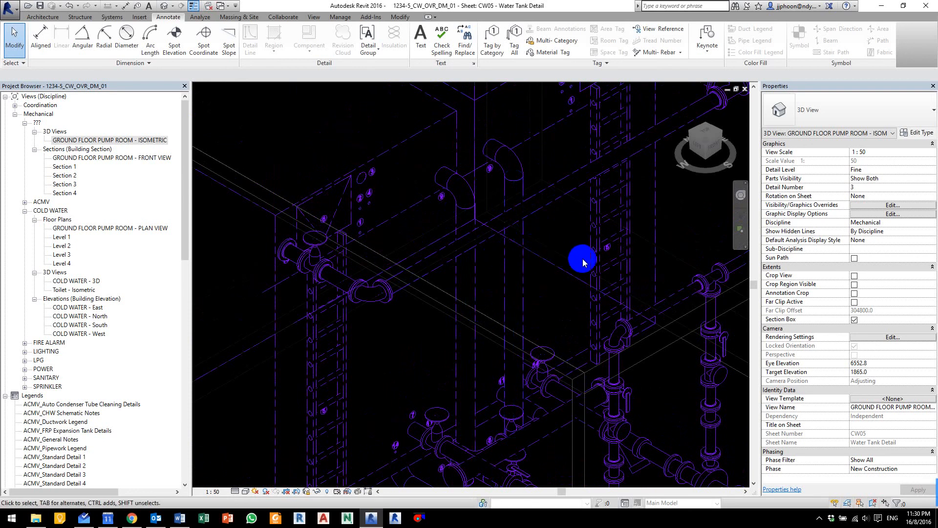
Step: Tag the six flanged gate valves by category: one at each tank's upper inlet and four on the pipework near the tank bases
{"action": "key", "text": "t"}
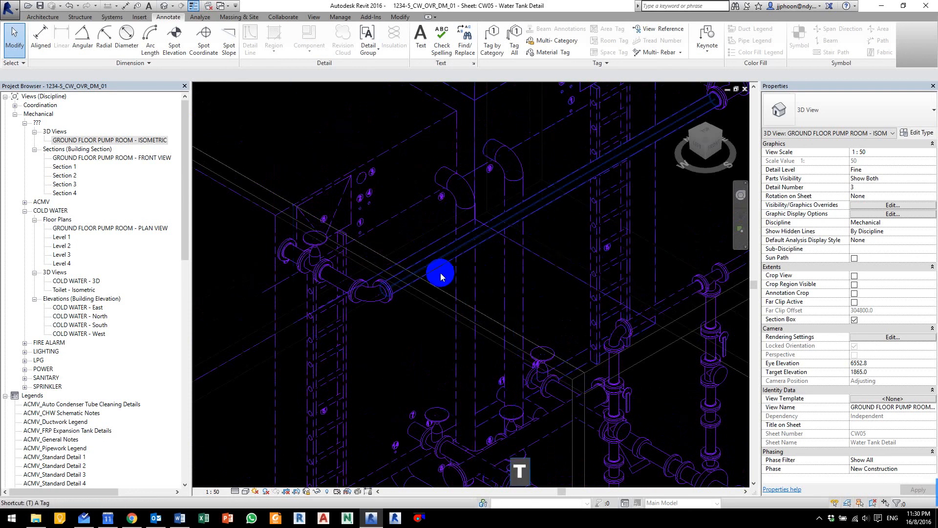
{"action": "key", "text": "g"}
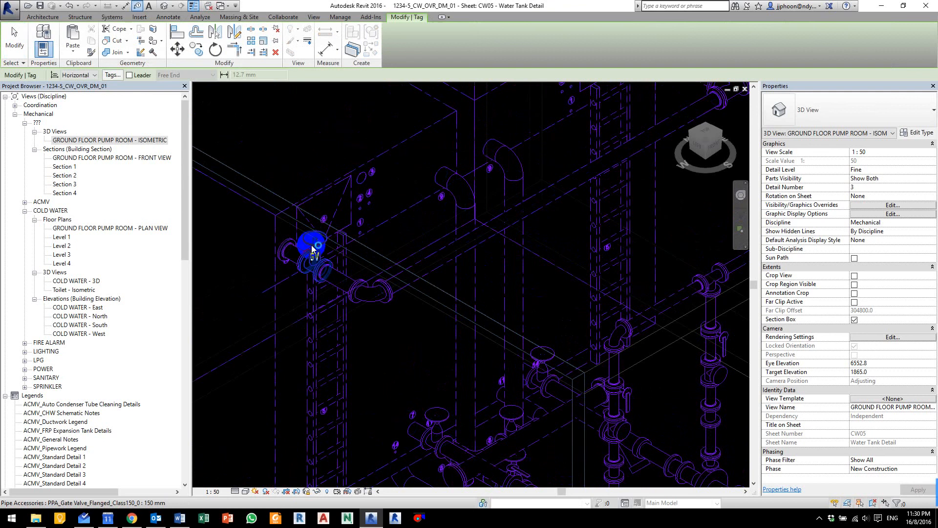
{"action": "left_click", "coordinate": [315, 255]}
{"action": "middle_click_drag", "start_coordinate": [544, 227], "coordinate": [382, 349]}
{"action": "left_click", "coordinate": [519, 157]}
{"action": "middle_click_drag", "start_coordinate": [472, 394], "coordinate": [632, 146]}
{"action": "left_click", "coordinate": [417, 320]}
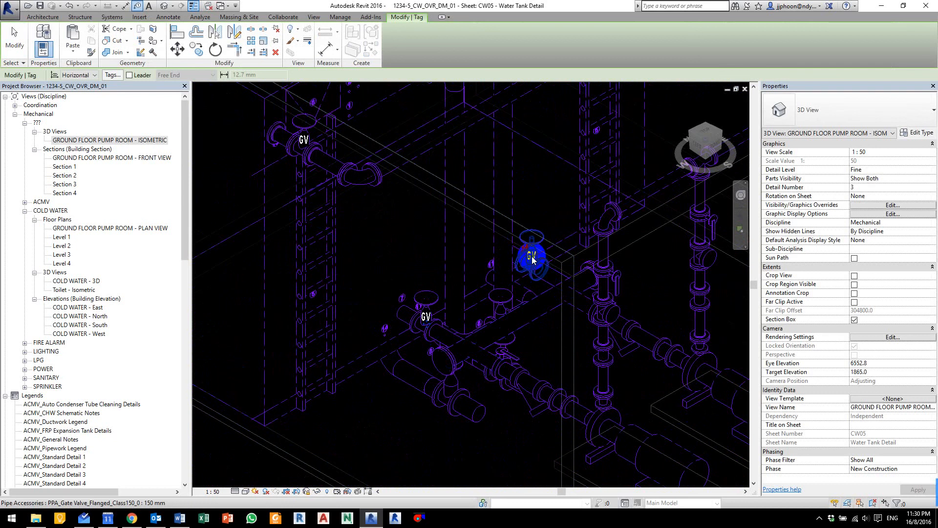
{"action": "left_click", "coordinate": [533, 259]}
{"action": "left_click", "coordinate": [445, 392]}
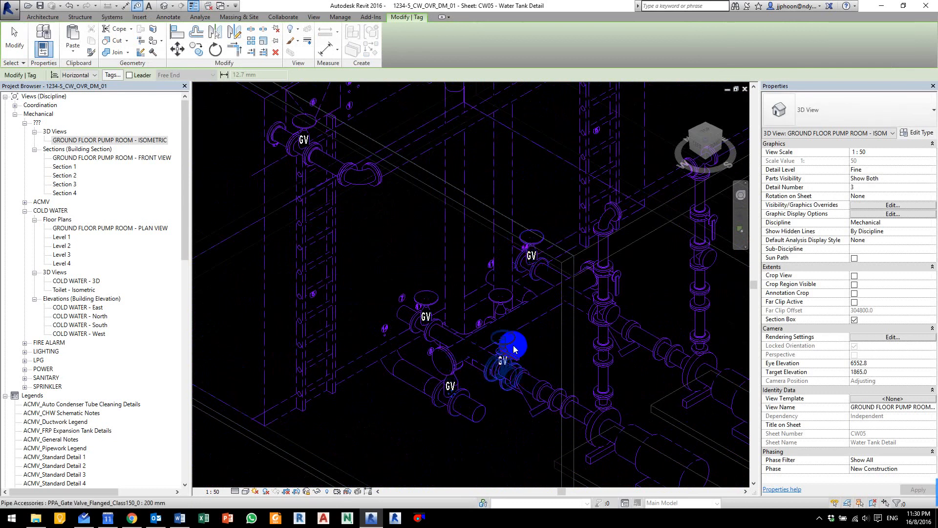
{"action": "left_click", "coordinate": [514, 343]}
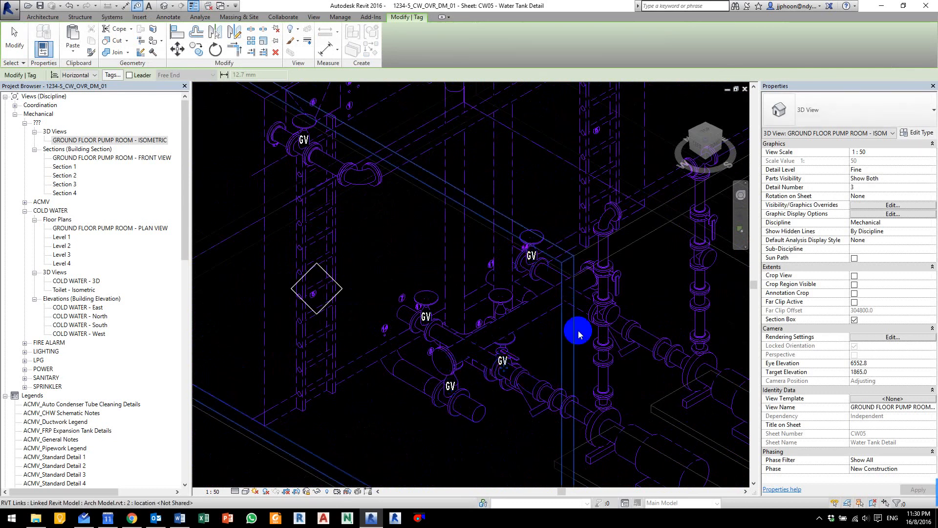
Step: Tag the BT fitting, Y-strainer and FJ joint on the front pump's suction pipe, moving each tag clear below the pipe
{"action": "scroll", "coordinate": [551, 384], "scroll_direction": "up", "scroll_amount": 3}
{"action": "scroll", "coordinate": [478, 210], "scroll_direction": "up", "scroll_amount": 2}
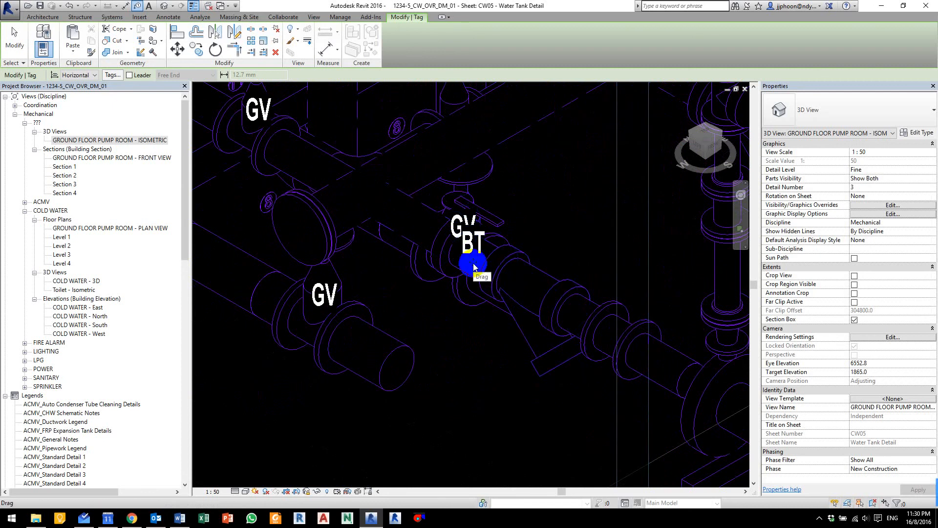
{"action": "left_click_drag", "start_coordinate": [474, 266], "coordinate": [427, 325]}
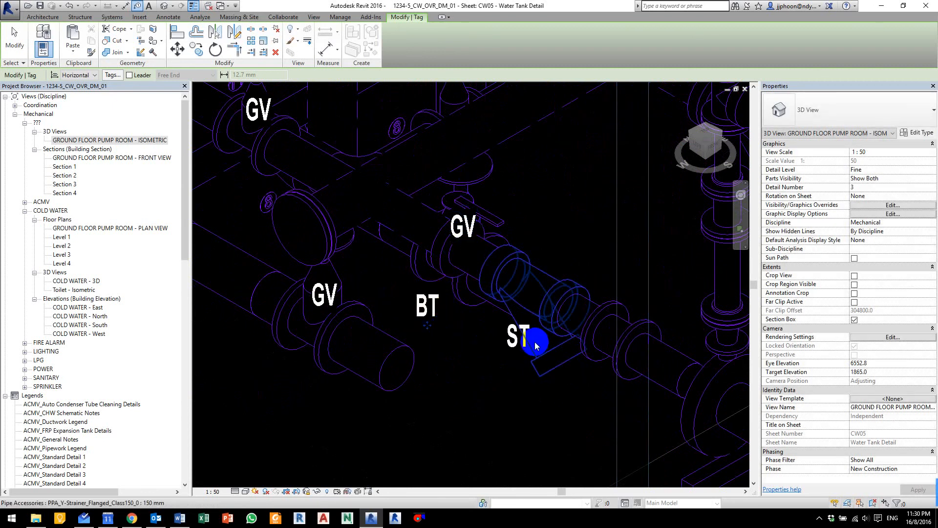
{"action": "left_click", "coordinate": [535, 342]}
{"action": "left_click_drag", "start_coordinate": [518, 355], "coordinate": [500, 393]}
{"action": "left_click", "coordinate": [614, 358]}
{"action": "left_click_drag", "start_coordinate": [615, 364], "coordinate": [589, 428]}
Step: Tag the BT valve, CV check valve and FJ joint on the rear pump's riser, moving the tags beside the pipe
{"action": "scroll", "coordinate": [597, 416], "scroll_direction": "down", "scroll_amount": 3}
{"action": "middle_click_drag", "start_coordinate": [654, 321], "coordinate": [427, 352]}
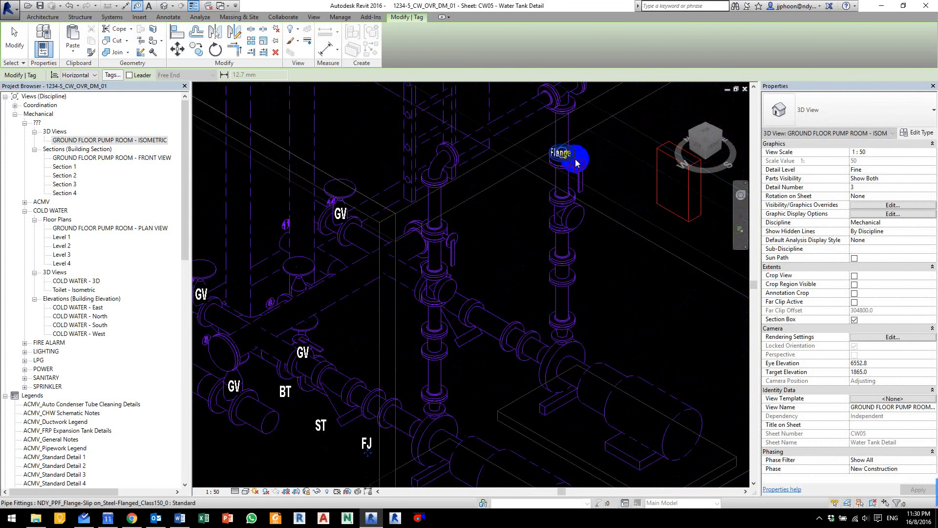
{"action": "left_click", "coordinate": [577, 166]}
{"action": "left_click_drag", "start_coordinate": [598, 186], "coordinate": [595, 186]}
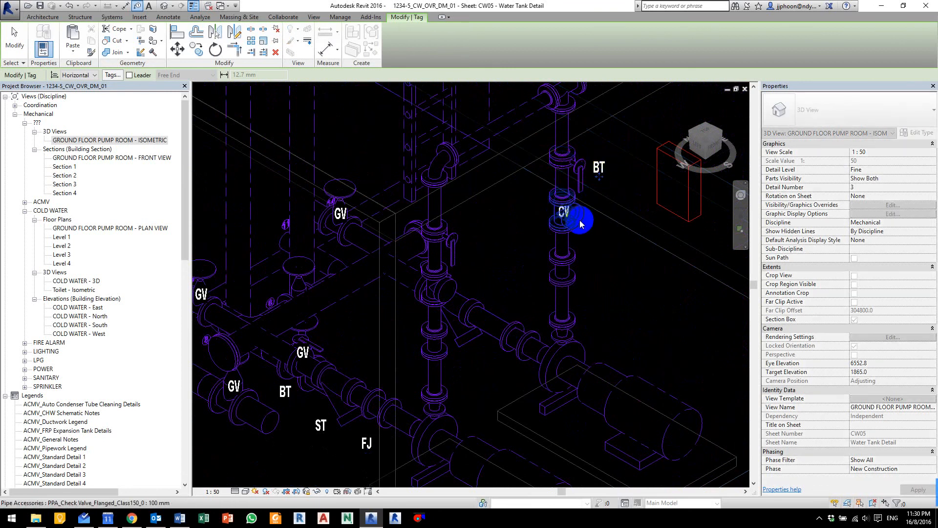
{"action": "left_click", "coordinate": [578, 221]}
{"action": "left_click_drag", "start_coordinate": [566, 223], "coordinate": [601, 234]}
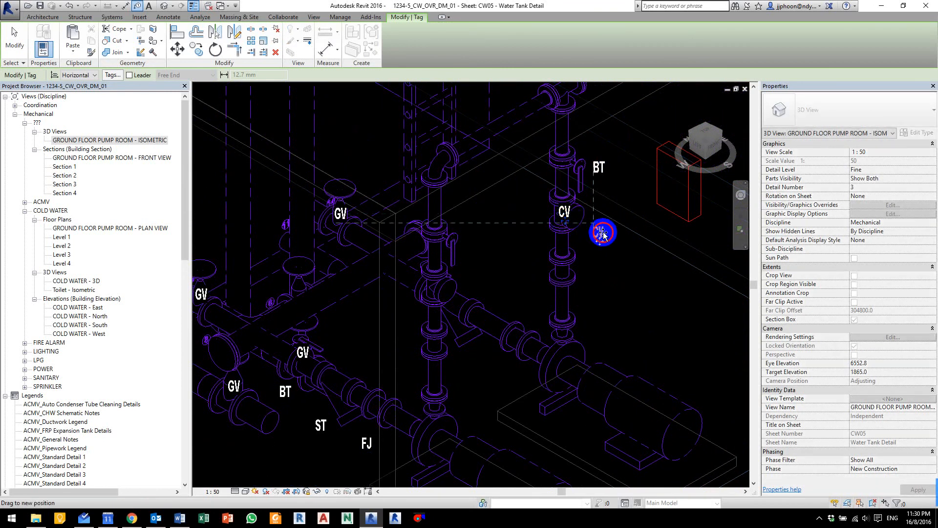
{"action": "left_click", "coordinate": [565, 270]}
{"action": "left_click_drag", "start_coordinate": [565, 276], "coordinate": [592, 278]}
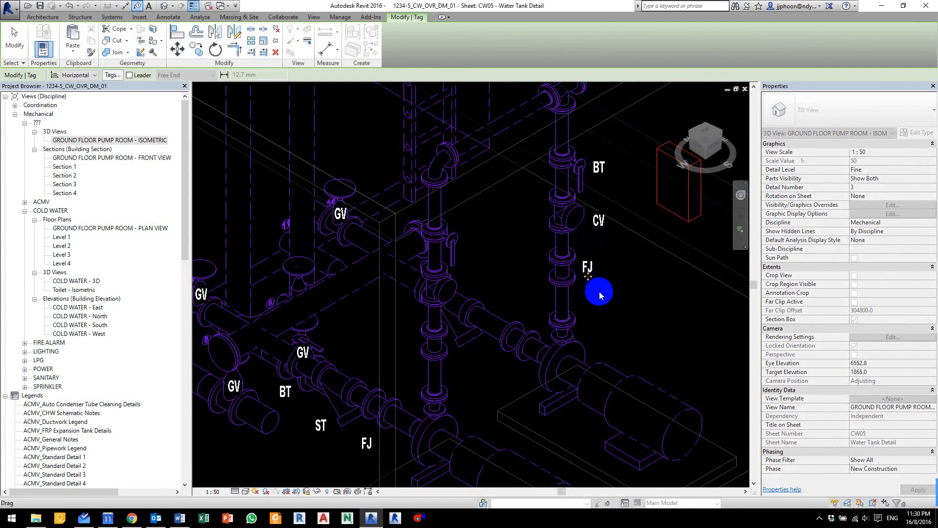
Step: Tag both pumps and the control panel, placing the panel's tag beside it, and end tagging
{"action": "scroll", "coordinate": [534, 308], "scroll_direction": "down", "scroll_amount": 3}
{"action": "left_click", "coordinate": [497, 353]}
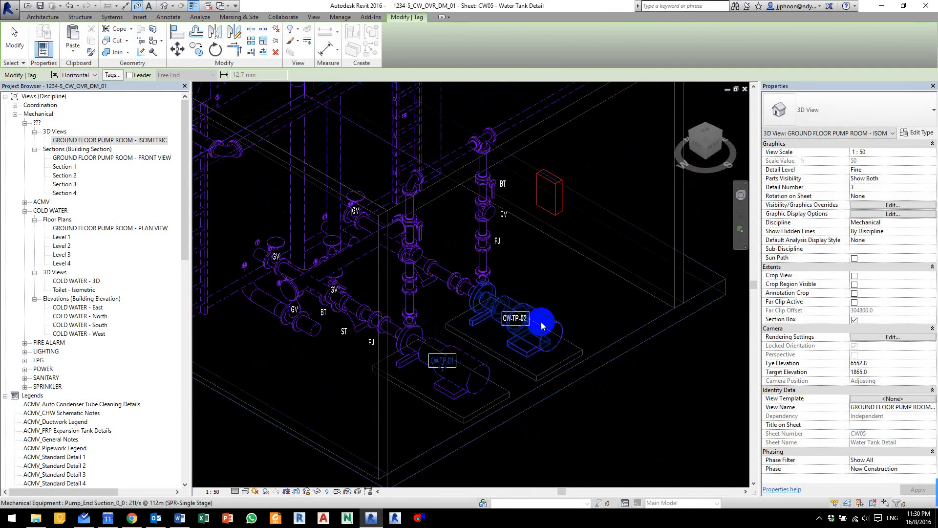
{"action": "left_click", "coordinate": [536, 320]}
{"action": "left_click_drag", "start_coordinate": [553, 199], "coordinate": [590, 189]}
{"action": "scroll", "coordinate": [611, 215], "scroll_direction": "down", "scroll_amount": 4}
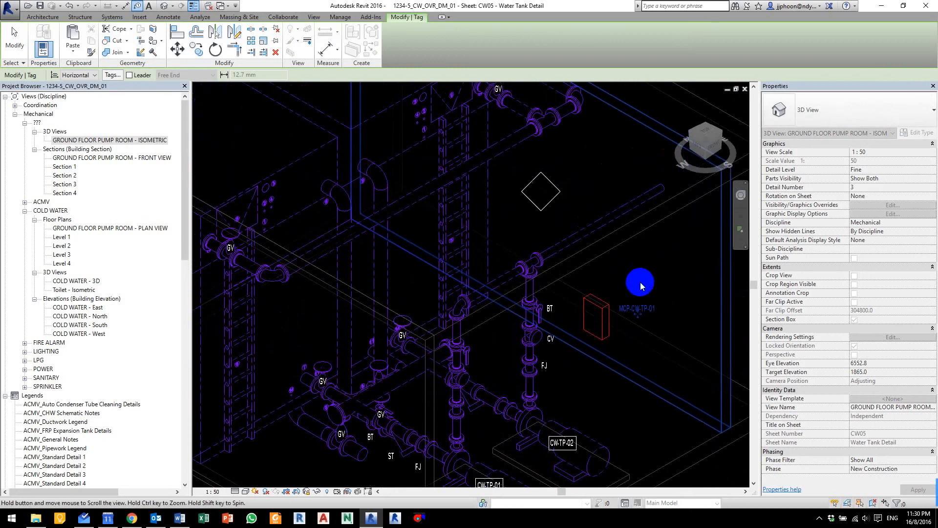
{"action": "middle_click_drag", "start_coordinate": [614, 219], "coordinate": [622, 254]}
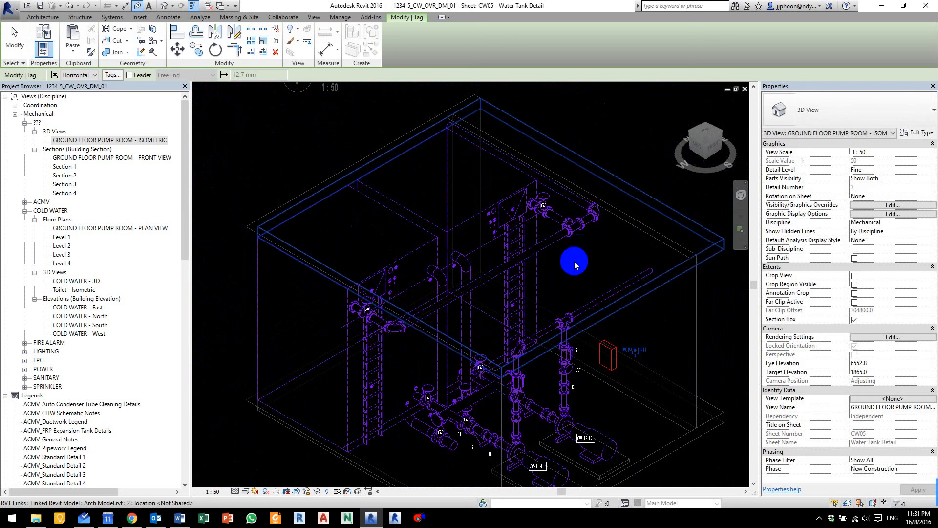
{"action": "key", "text": "Escape"}
{"action": "key", "text": "Escape"}
{"action": "key", "text": "Escape"}
{"action": "key", "text": "t"}
{"action": "key", "text": "x"}
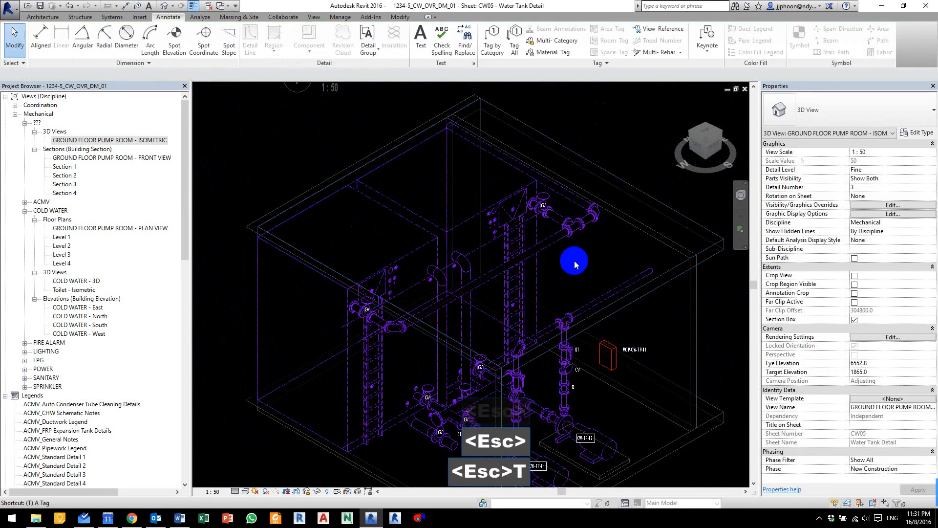
{"action": "scroll", "coordinate": [414, 128], "scroll_direction": "up", "scroll_amount": 3}
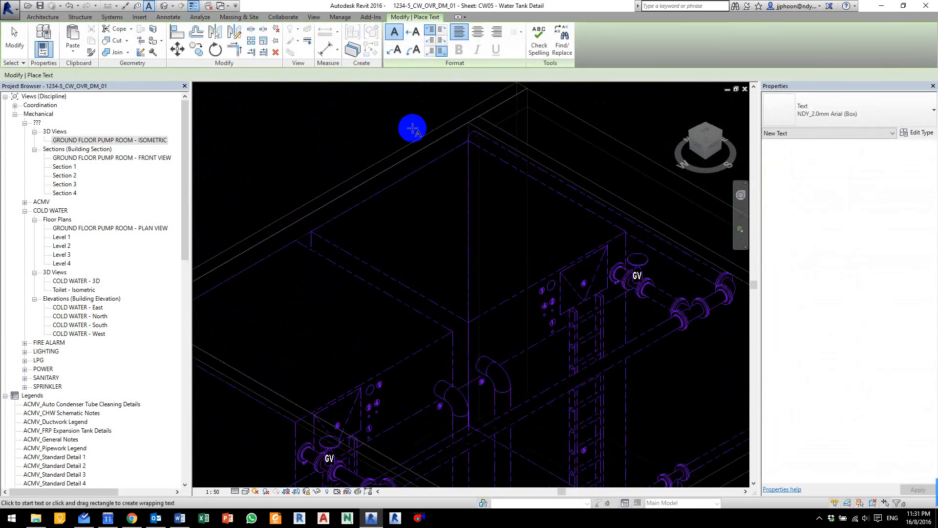
{"action": "key", "text": "Escape"}
{"action": "key", "text": "Escape"}
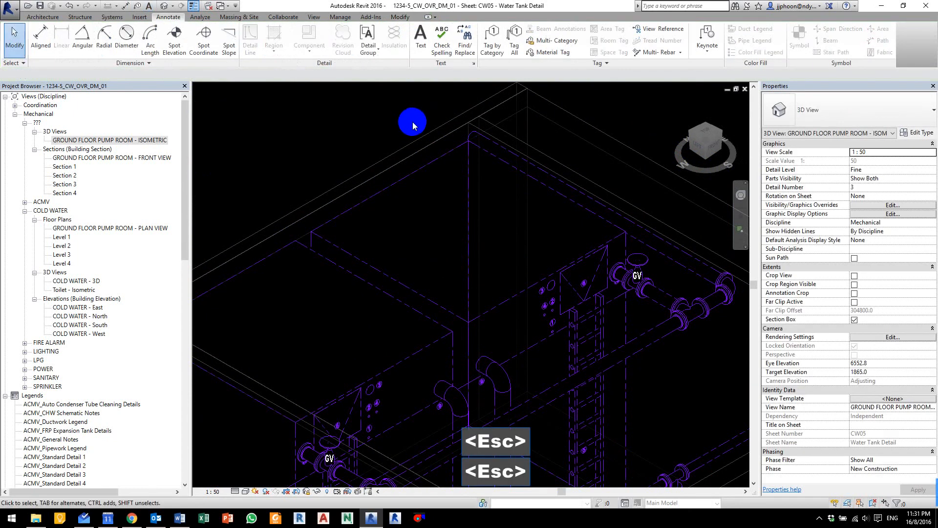
Step: Add an "INCOMING PIPE" text note outside the roof edge behind the tanks and shift its position there
{"action": "key", "text": "t"}
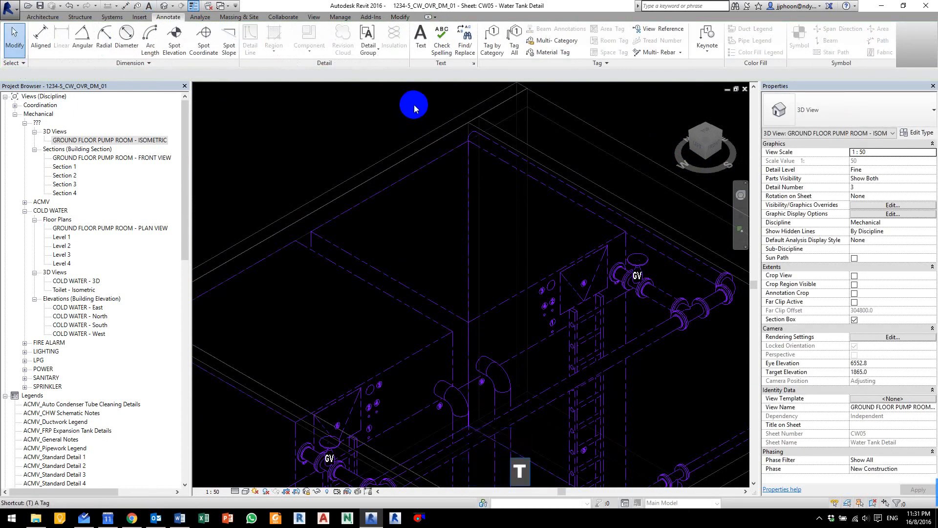
{"action": "key", "text": "x"}
{"action": "left_click", "coordinate": [384, 118]}
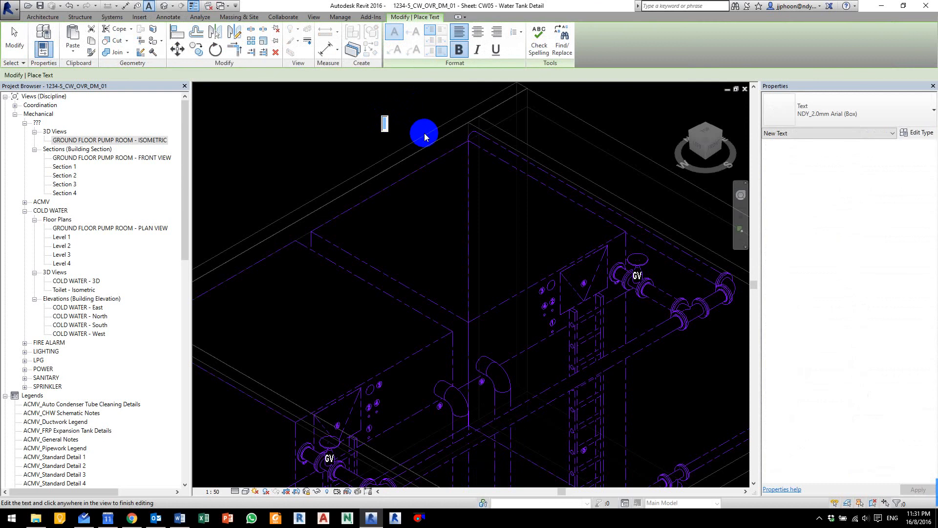
{"action": "type", "text": "INCOMING PIPE"}
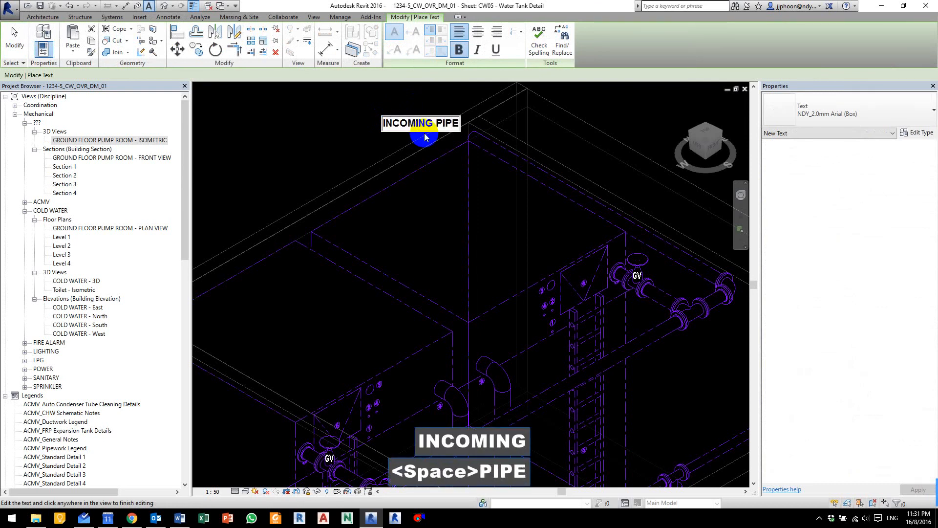
{"action": "left_click", "coordinate": [425, 137]}
{"action": "left_click_drag", "start_coordinate": [425, 138], "coordinate": [383, 116]}
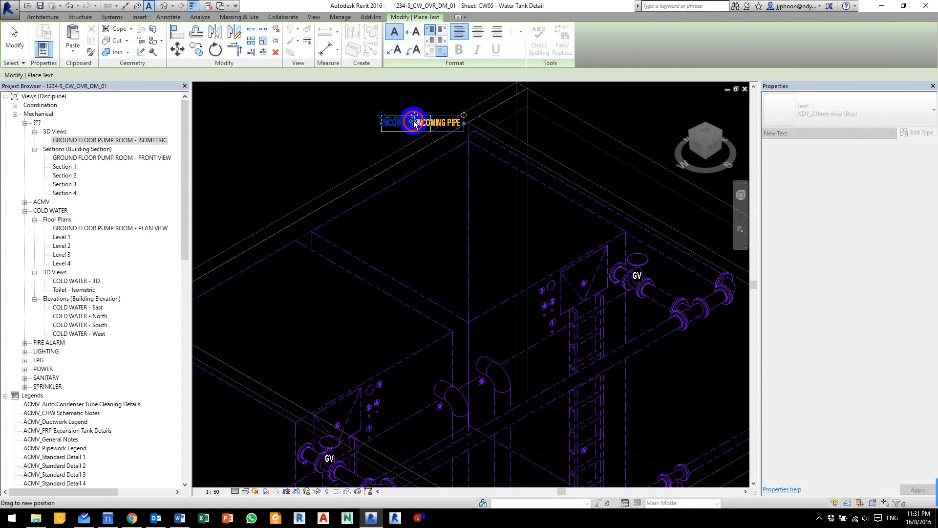
Step: Add an "OUTGOING PIPE" text note beside the open end of the pump discharge pipe
{"action": "scroll", "coordinate": [503, 258], "scroll_direction": "down", "scroll_amount": 5}
{"action": "scroll", "coordinate": [517, 269], "scroll_direction": "up", "scroll_amount": 5}
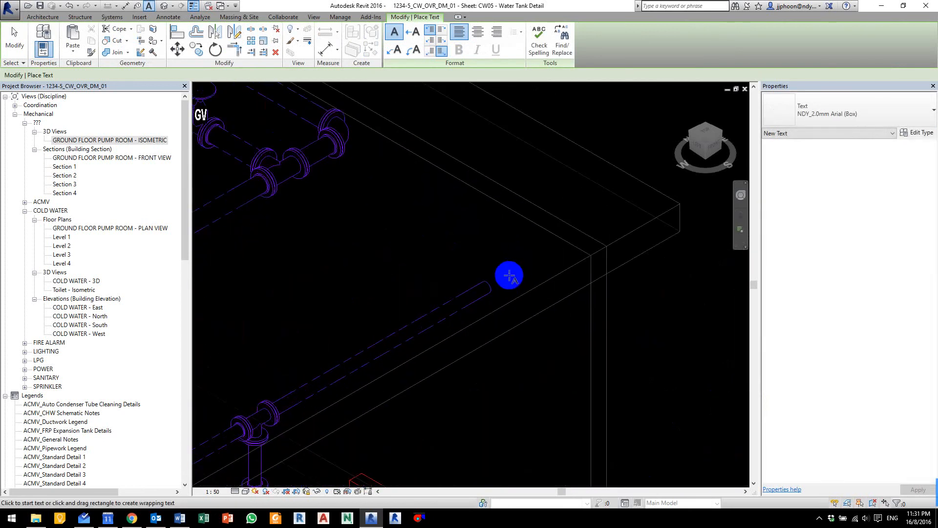
{"action": "left_click", "coordinate": [510, 278]}
{"action": "type", "text": "OUTGOING PIPE"}
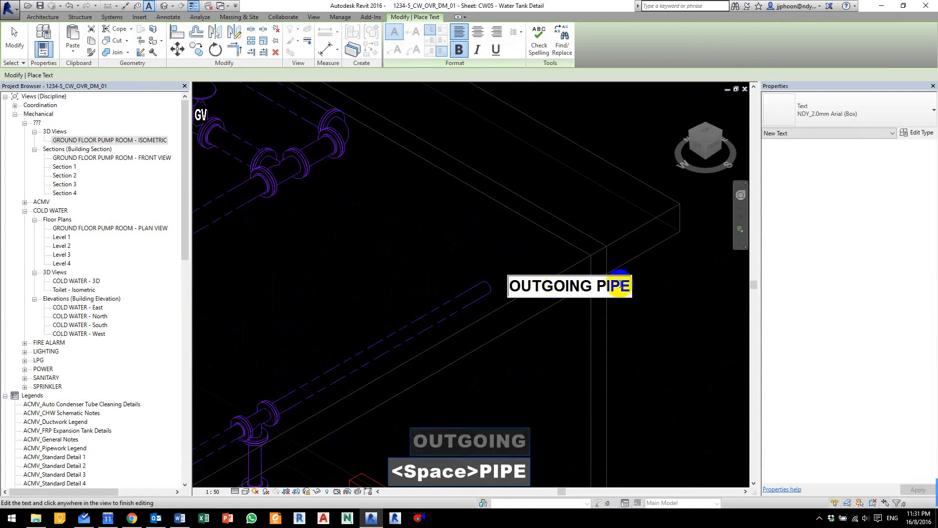
{"action": "left_click", "coordinate": [696, 384]}
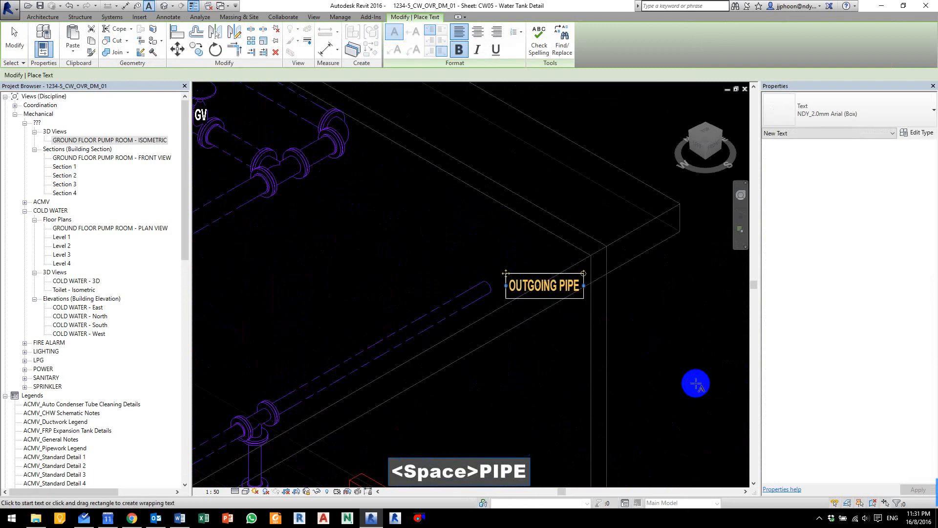
Step: Add an "OVERFLOW PIPE" text note, rotate it to read vertically, and position it along the front tank's overflow pipe
{"action": "scroll", "coordinate": [666, 352], "scroll_direction": "down", "scroll_amount": 5}
{"action": "scroll", "coordinate": [617, 236], "scroll_direction": "up", "scroll_amount": 5}
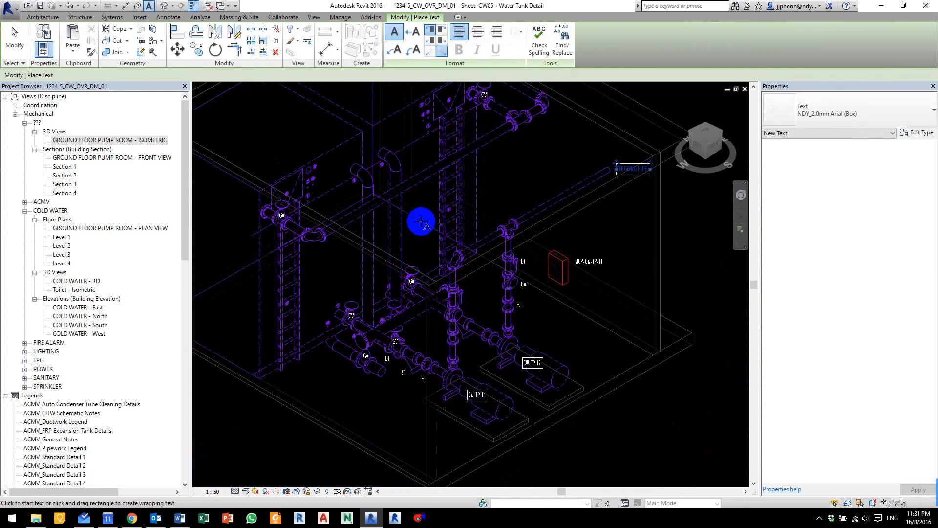
{"action": "scroll", "coordinate": [371, 239], "scroll_direction": "up", "scroll_amount": 5}
{"action": "left_click", "coordinate": [447, 206]}
{"action": "scroll", "coordinate": [498, 218], "scroll_direction": "down", "scroll_amount": 1}
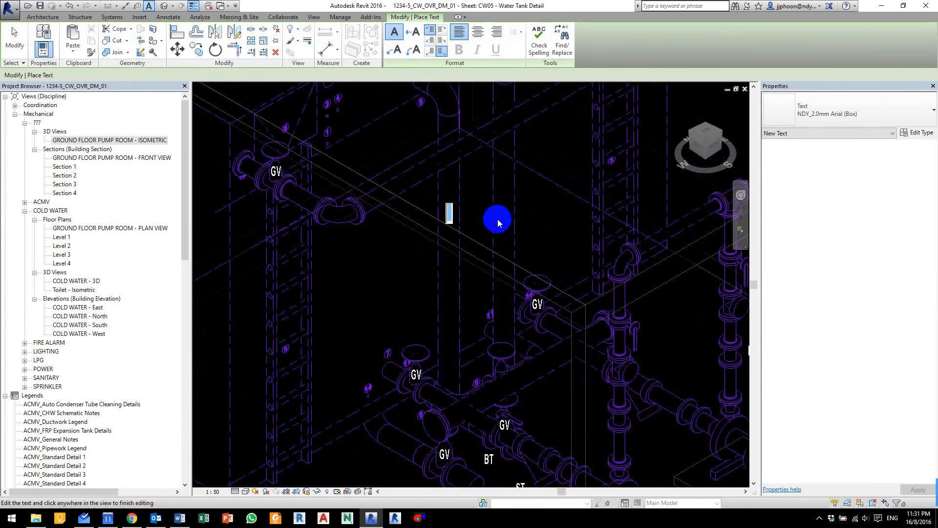
{"action": "type", "text": "OVERFLOW PIPE"}
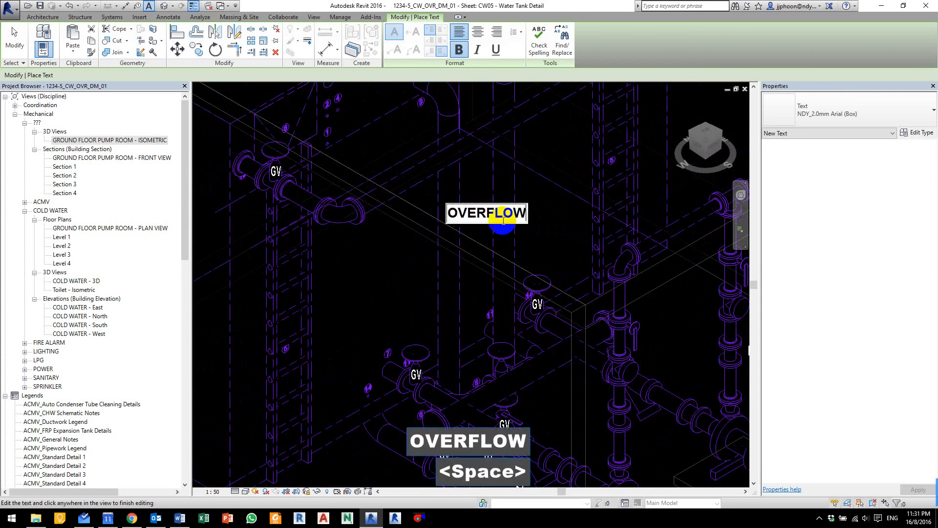
{"action": "left_click", "coordinate": [552, 235]}
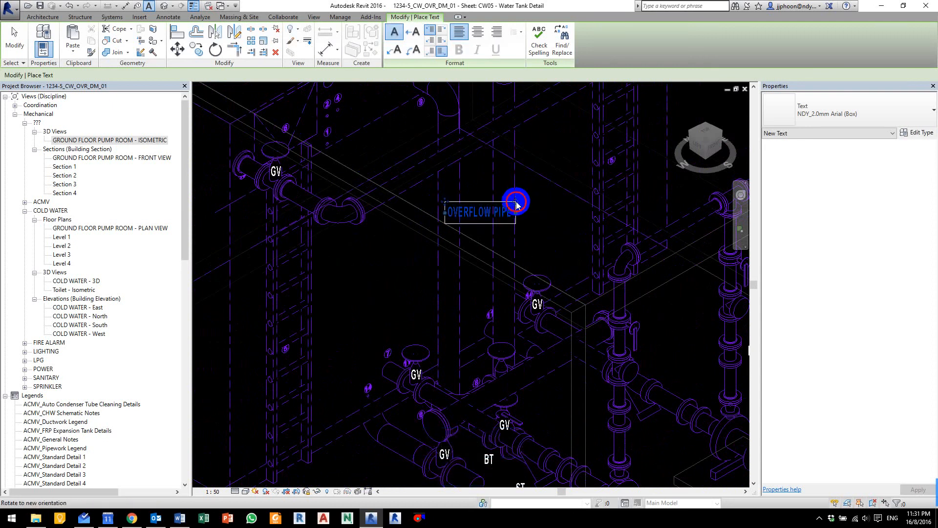
{"action": "left_click_drag", "start_coordinate": [516, 204], "coordinate": [454, 132]}
{"action": "left_click_drag", "start_coordinate": [470, 249], "coordinate": [441, 316]}
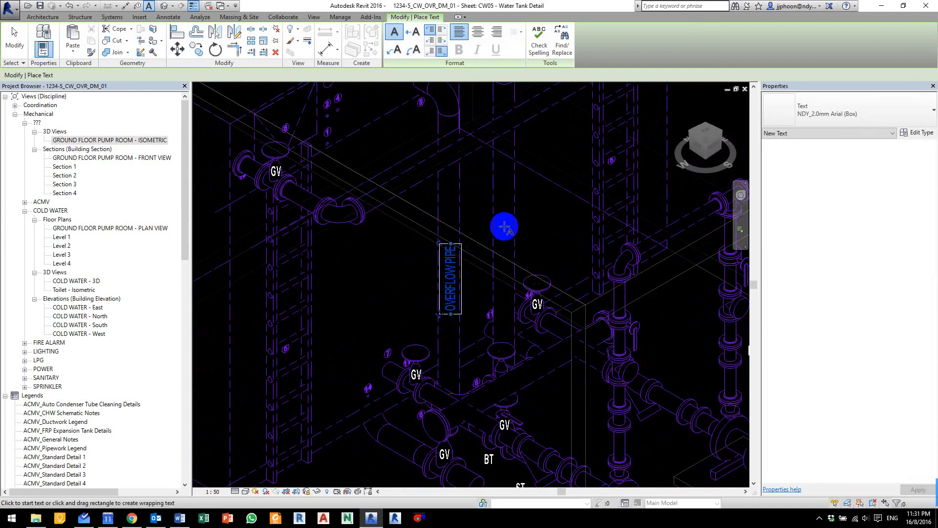
Step: Try to paste a copy of the "OVERFLOW PIPE" note near the second overflow pipe, and undo the paste
{"action": "key", "text": "ctrl+c"}
{"action": "key", "text": "ctrl+v"}
{"action": "left_click", "coordinate": [496, 249]}
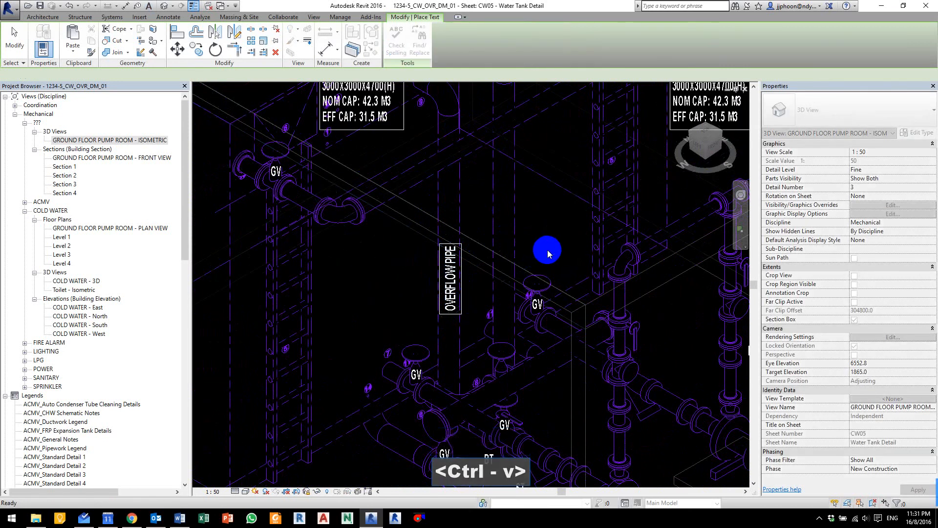
{"action": "scroll", "coordinate": [538, 186], "scroll_direction": "down", "scroll_amount": 2}
{"action": "scroll", "coordinate": [539, 186], "scroll_direction": "up", "scroll_amount": 2}
{"action": "key", "text": "ctrl+z"}
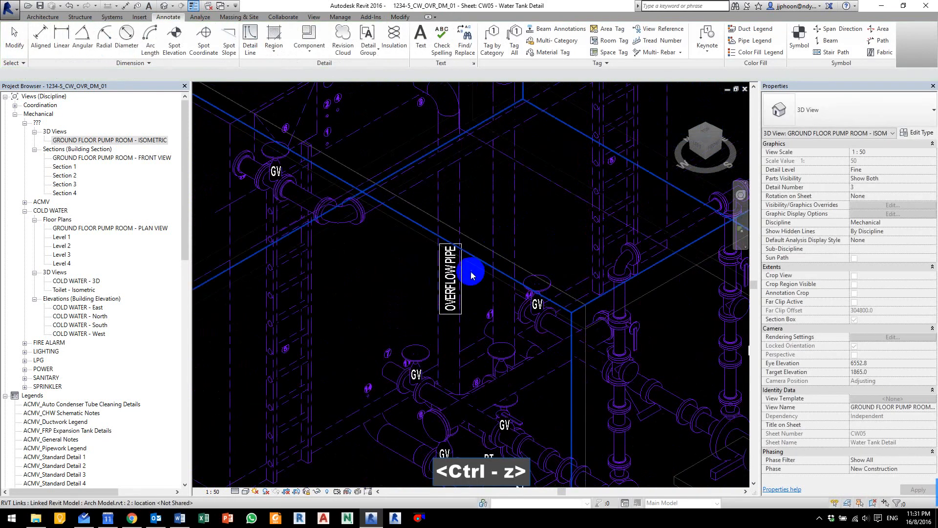
{"action": "key", "text": "Escape"}
{"action": "left_click", "coordinate": [464, 268]}
{"action": "key", "text": "Escape"}
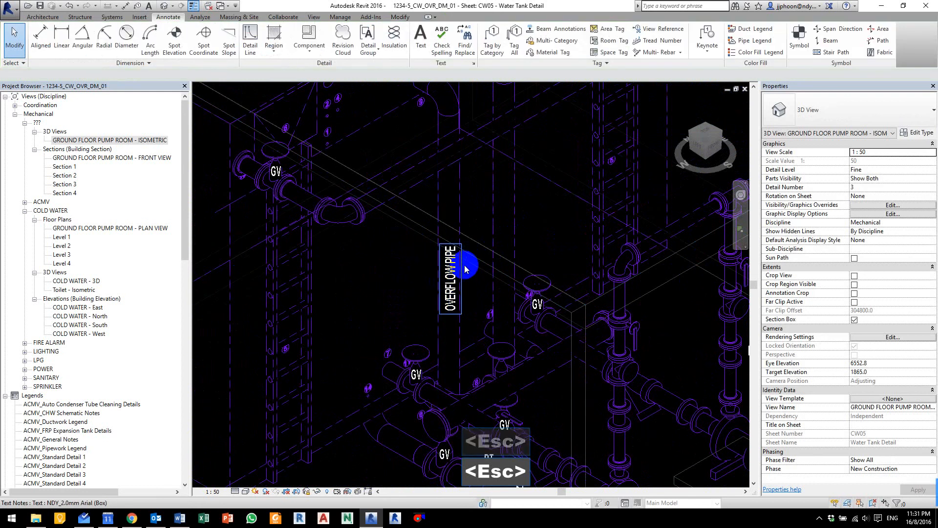
Step: Copy the vertical "OVERFLOW PIPE" note and align the copy along the second overflow pipe
{"action": "left_click", "coordinate": [465, 265]}
{"action": "key", "text": "ctrl+c"}
{"action": "key", "text": "ctrl+v"}
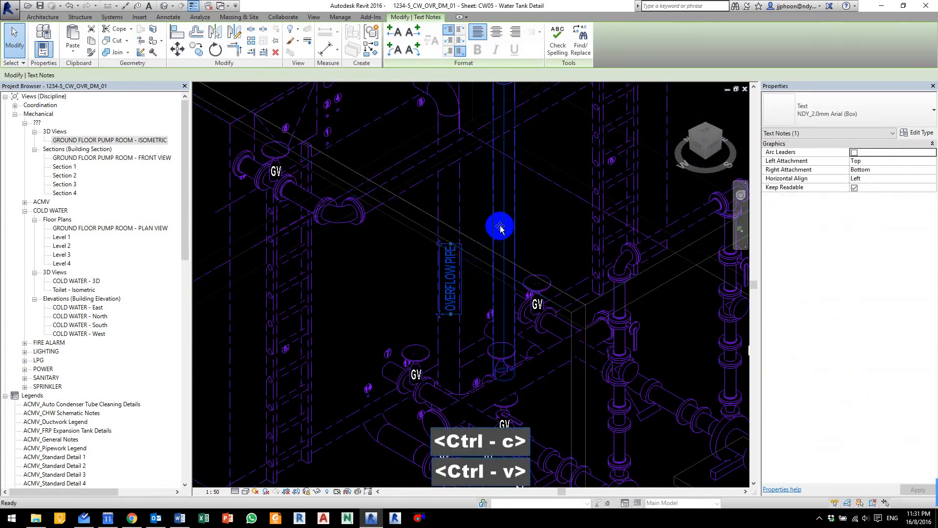
{"action": "left_click", "coordinate": [516, 248]}
{"action": "key", "text": "Escape"}
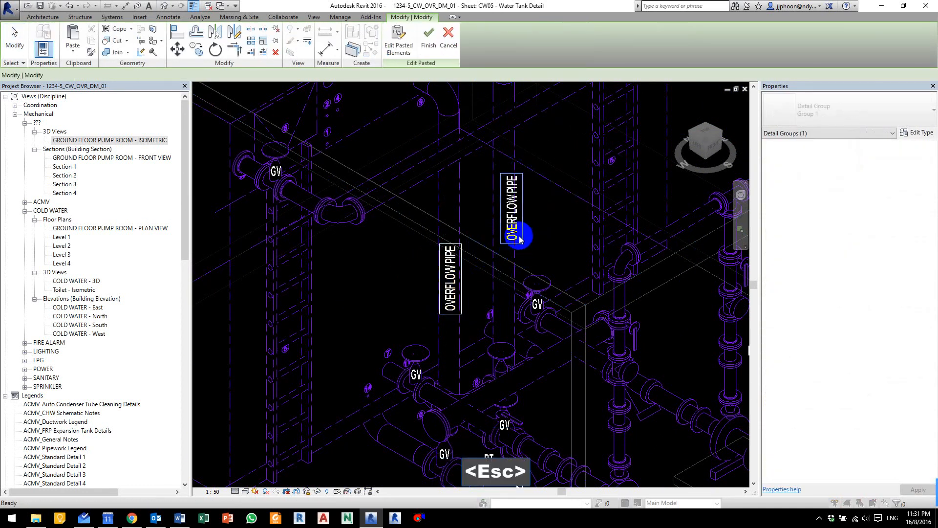
{"action": "key", "text": "Escape"}
{"action": "left_click_drag", "start_coordinate": [521, 237], "coordinate": [513, 237]}
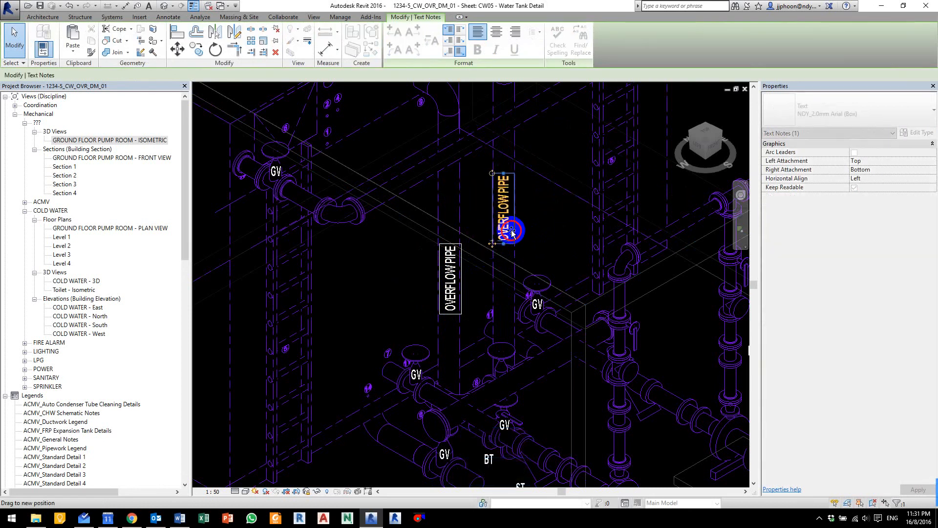
Step: Override the surface transparency to 50 for the header pipe and both connected pump suction branches in the isometric view
{"action": "key", "text": "Escape"}
{"action": "scroll", "coordinate": [528, 235], "scroll_direction": "down", "scroll_amount": 2}
{"action": "middle_click_drag", "start_coordinate": [563, 250], "coordinate": [488, 145]}
{"action": "scroll", "coordinate": [452, 217], "scroll_direction": "up", "scroll_amount": 2}
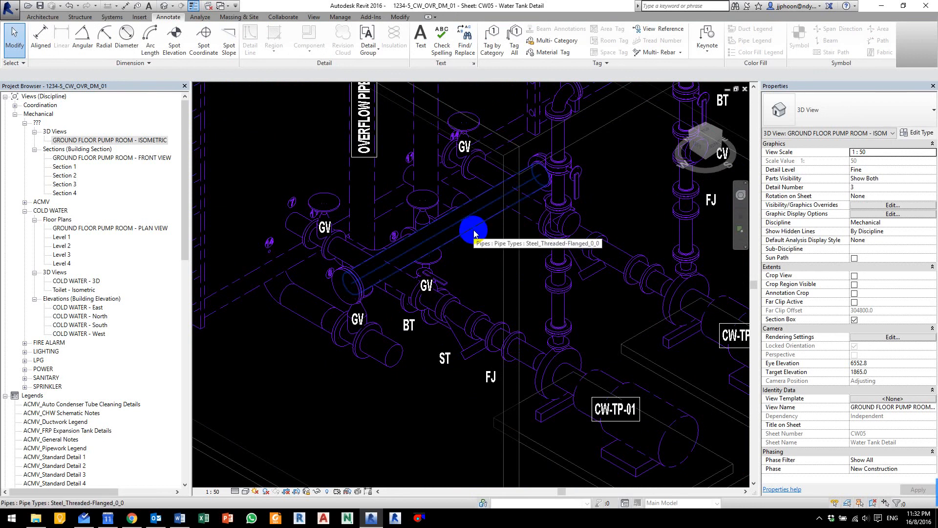
{"action": "key", "text": "Tab"}
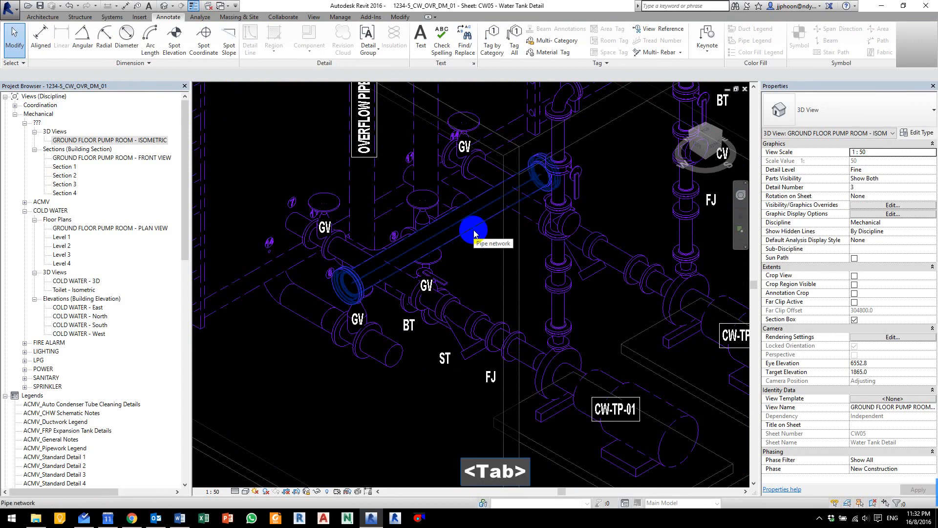
{"action": "left_click", "coordinate": [474, 234]}
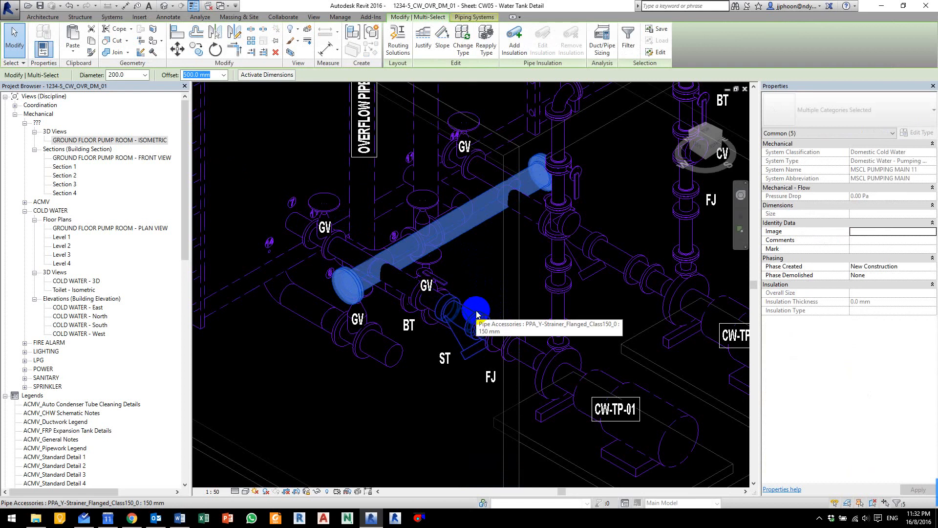
{"action": "key", "text": "Tab"}
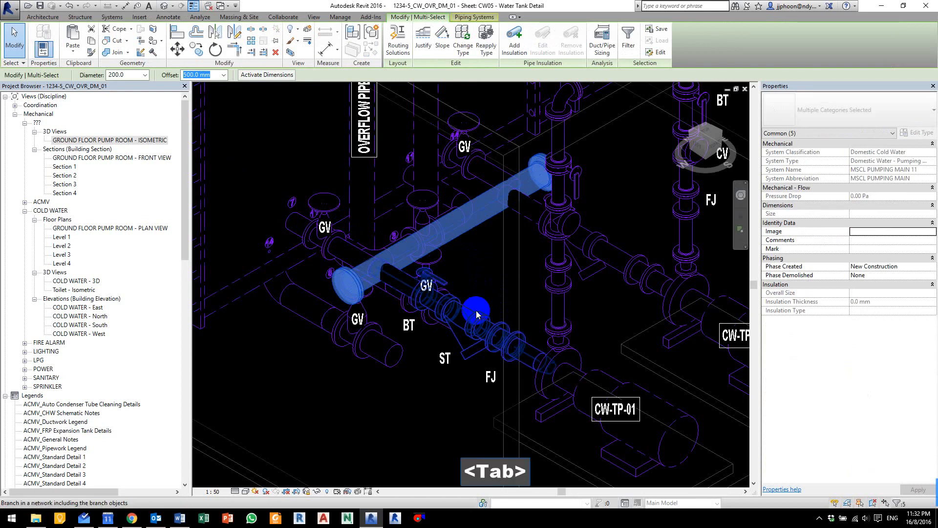
{"action": "left_click", "coordinate": [477, 315]}
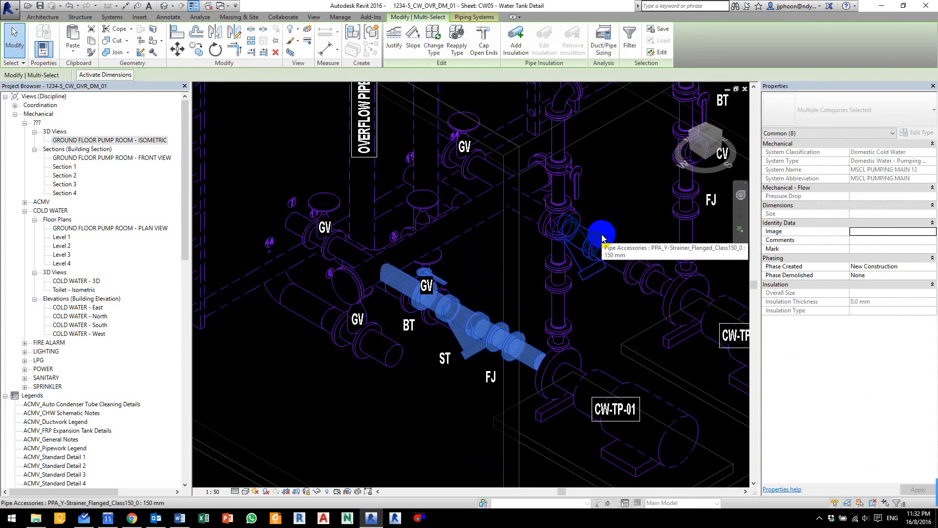
{"action": "key", "text": "Tab"}
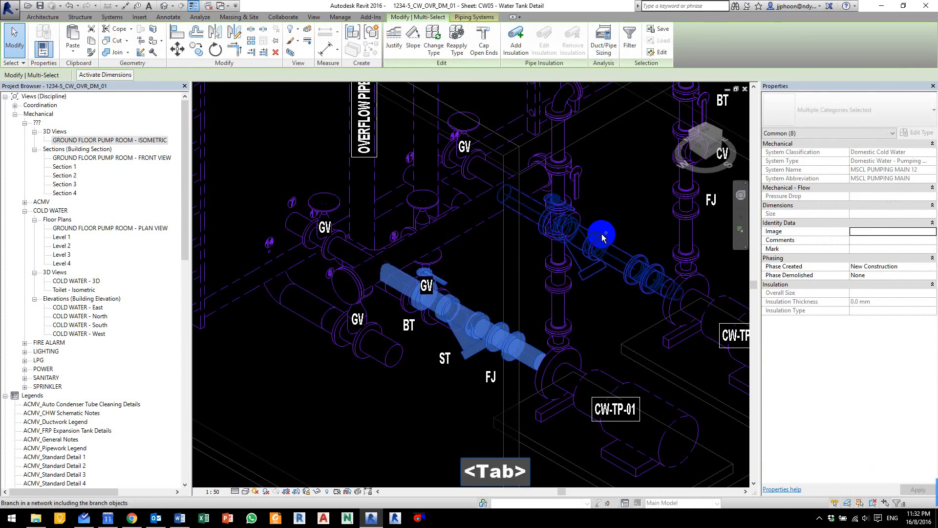
{"action": "left_click", "coordinate": [603, 238], "text": "ctrl"}
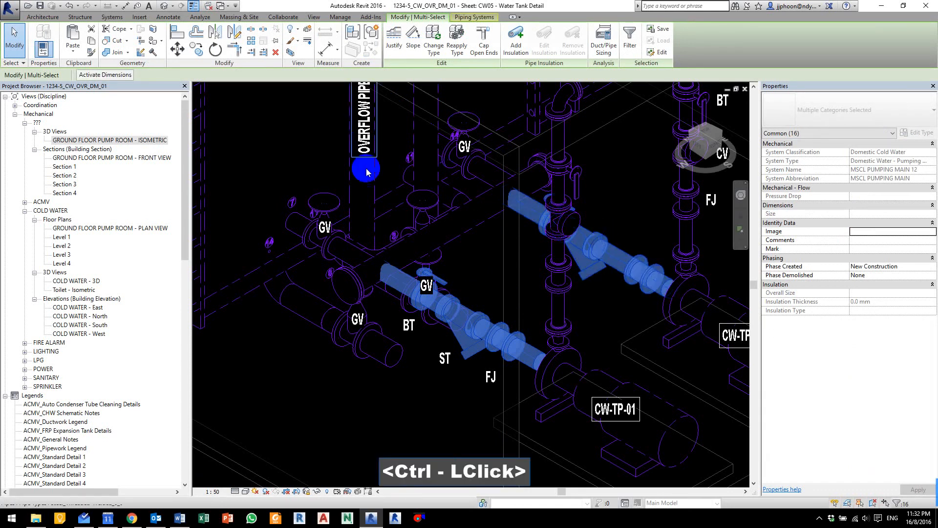
{"action": "key", "text": "Tab"}
{"action": "left_click", "coordinate": [466, 233], "text": "ctrl"}
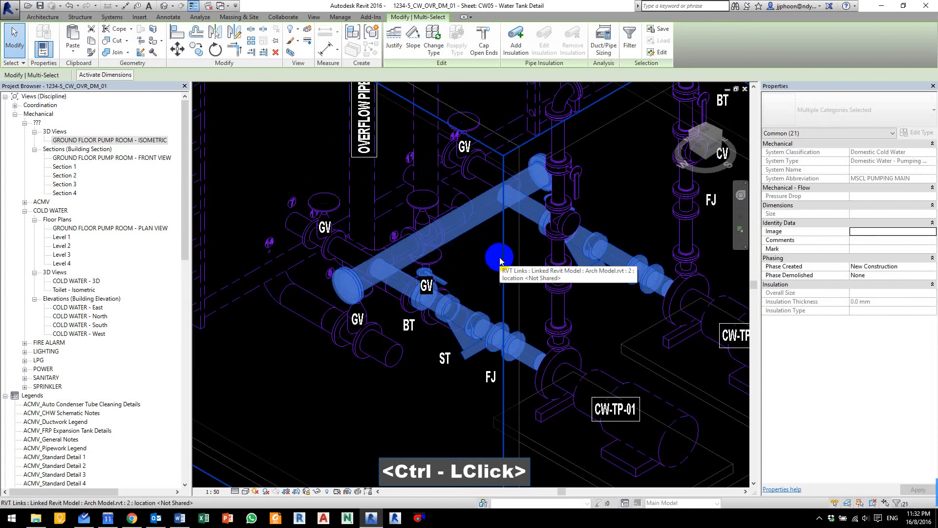
{"action": "right_click", "coordinate": [470, 233]}
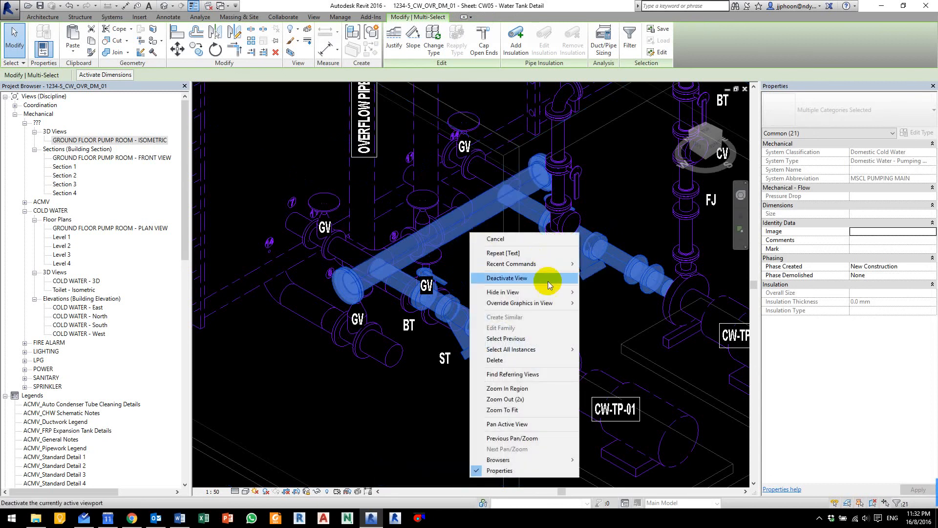
{"action": "mouse_move", "coordinate": [555, 304]}
{"action": "left_click", "coordinate": [610, 305]}
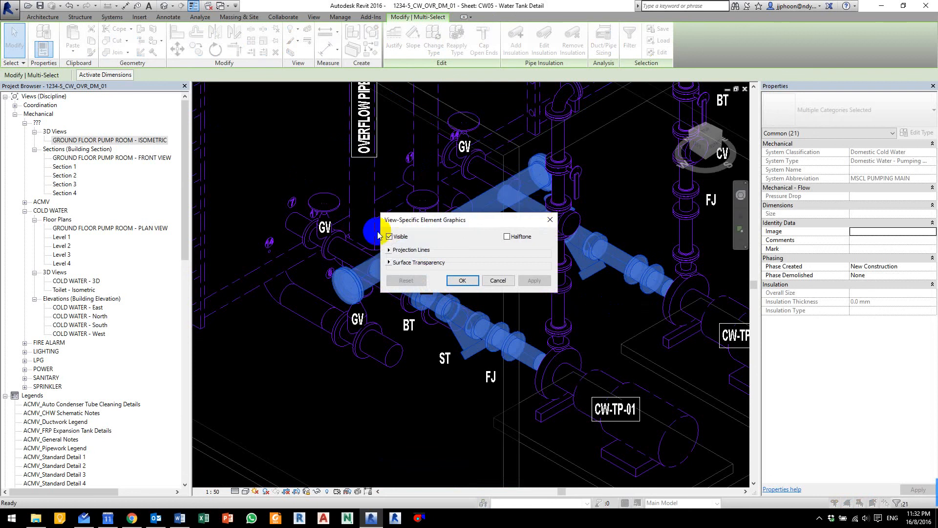
{"action": "left_click", "coordinate": [389, 263]}
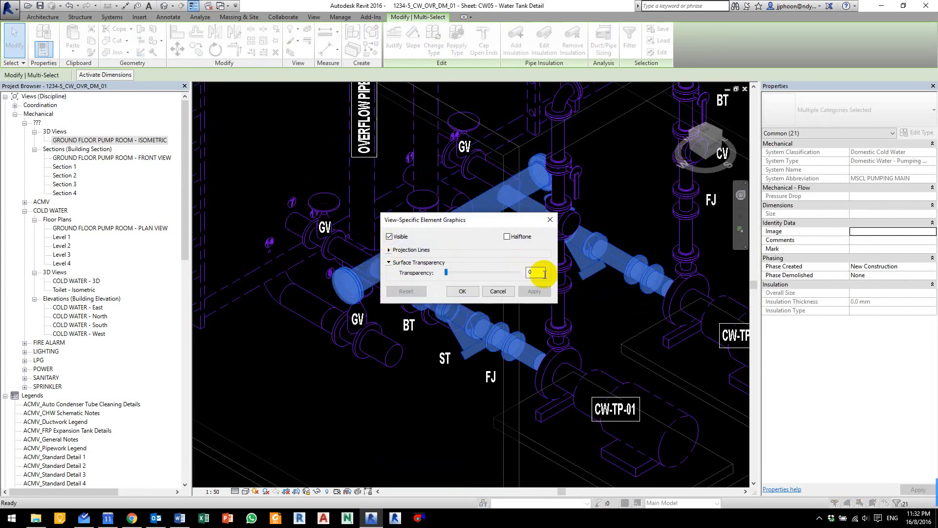
{"action": "left_click_drag", "start_coordinate": [545, 274], "coordinate": [510, 275]}
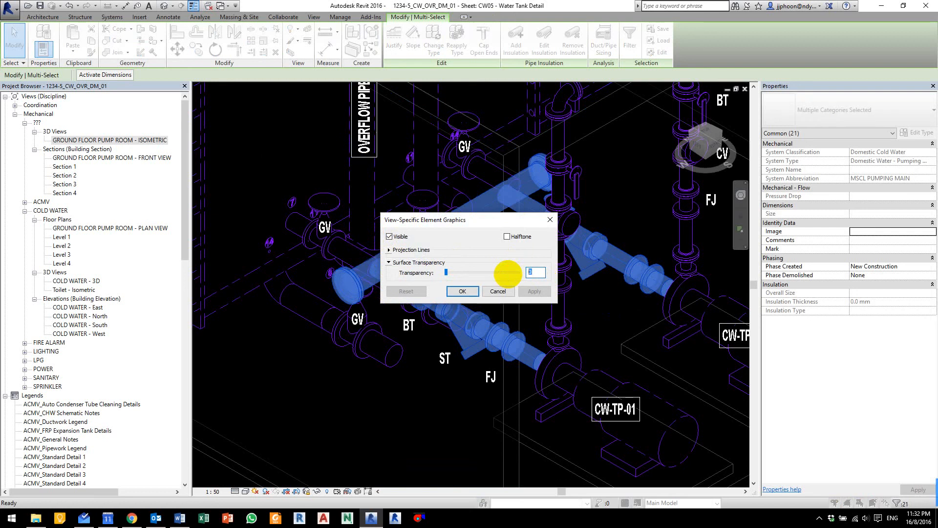
{"action": "type", "text": "50"}
{"action": "left_click", "coordinate": [463, 292]}
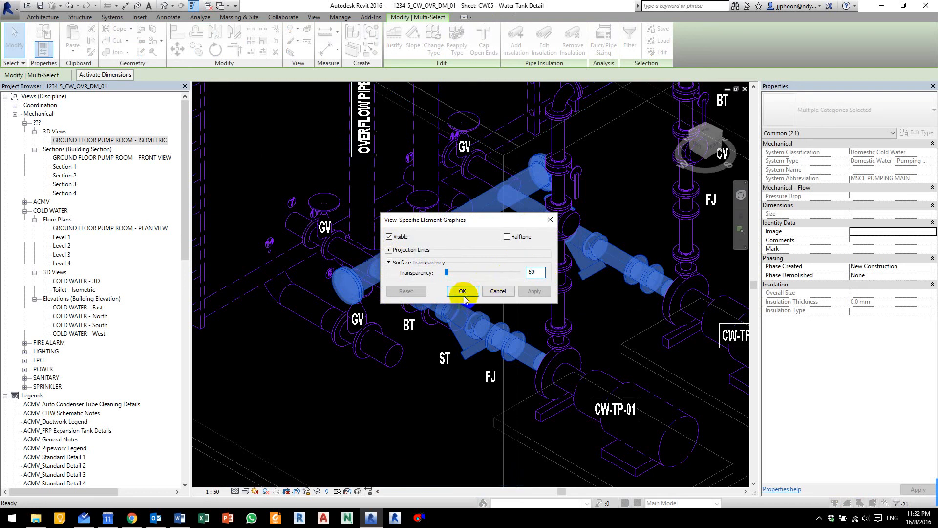
{"action": "left_click", "coordinate": [359, 418]}
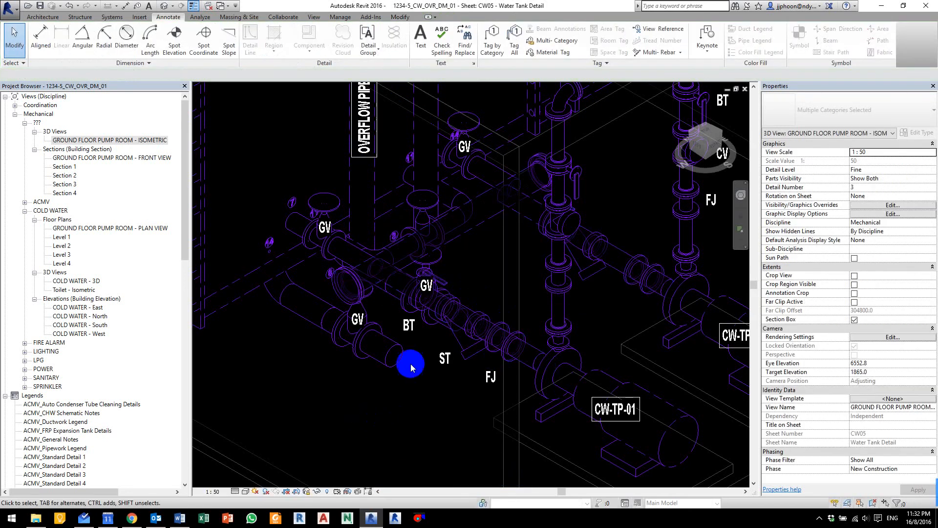
{"action": "scroll", "coordinate": [449, 243], "scroll_direction": "up", "scroll_amount": 4}
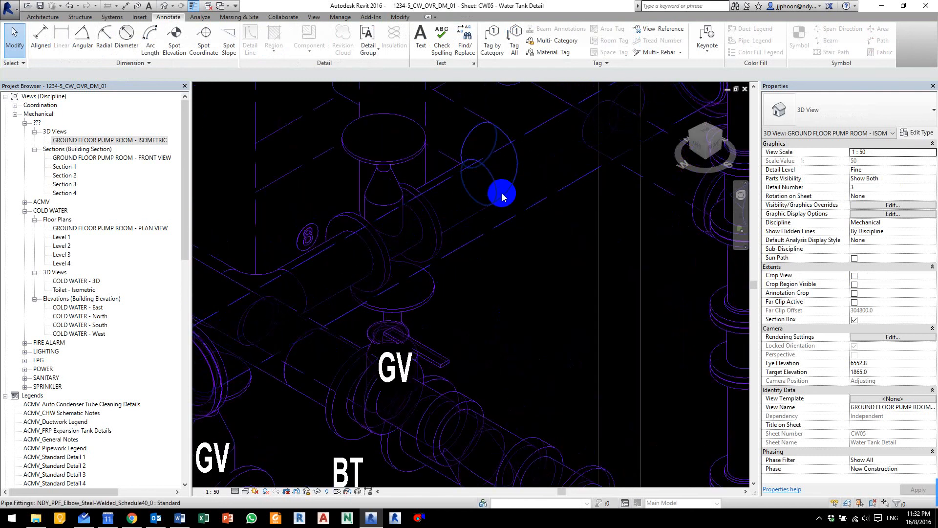
{"action": "scroll", "coordinate": [544, 232], "scroll_direction": "down", "scroll_amount": 6}
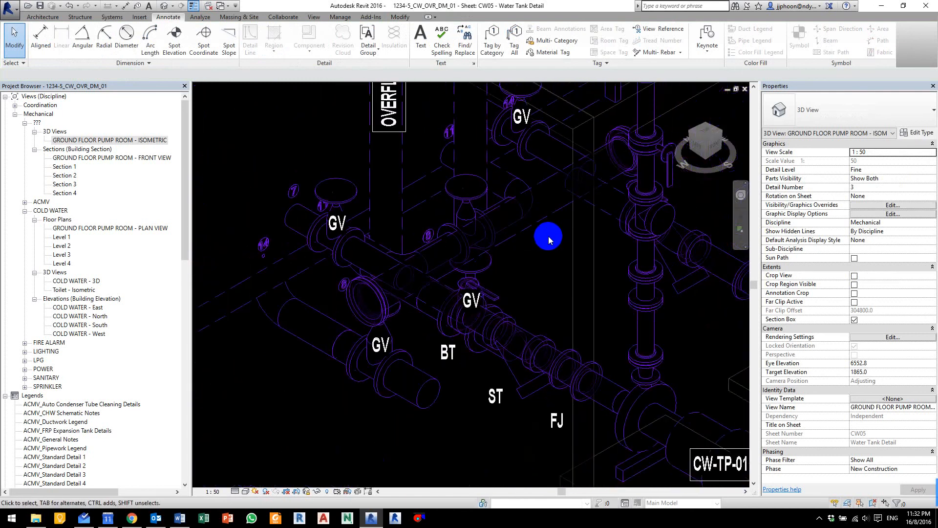
Step: Deactivate the isometric view to return to editing the Water Tank Detail sheet
{"action": "key", "text": "ctrl+F11"}
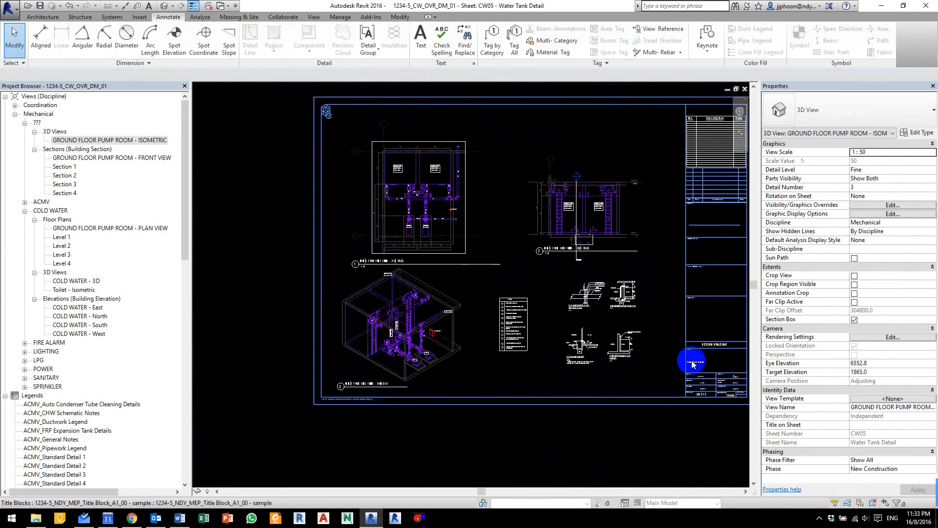
{"action": "double_click", "coordinate": [589, 367]}
{"action": "scroll", "coordinate": [589, 368], "scroll_direction": "up", "scroll_amount": 5}
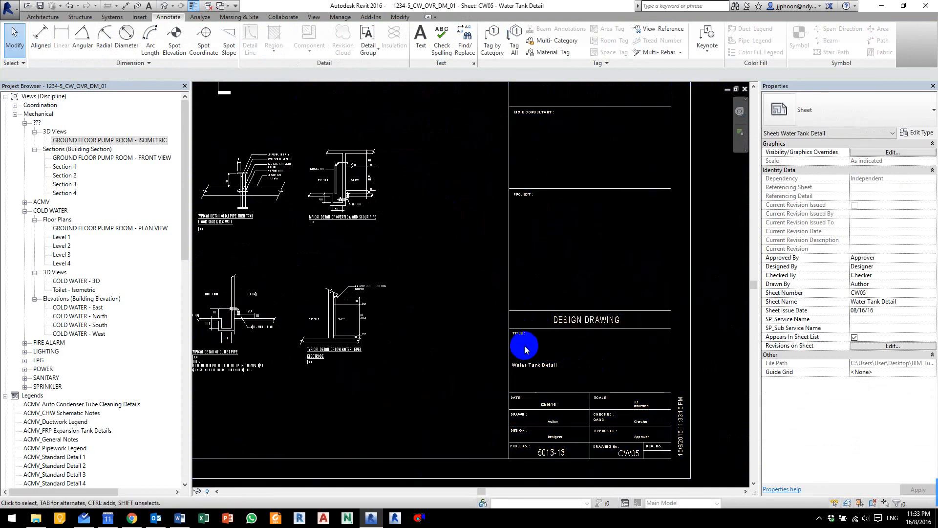
{"action": "scroll", "coordinate": [527, 346], "scroll_direction": "down", "scroll_amount": 4}
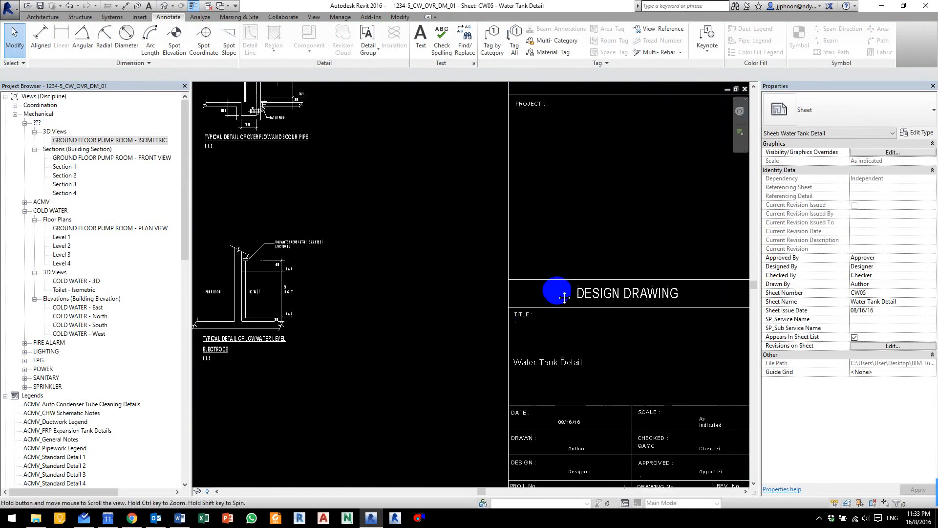
{"action": "scroll", "coordinate": [615, 314], "scroll_direction": "up", "scroll_amount": 4}
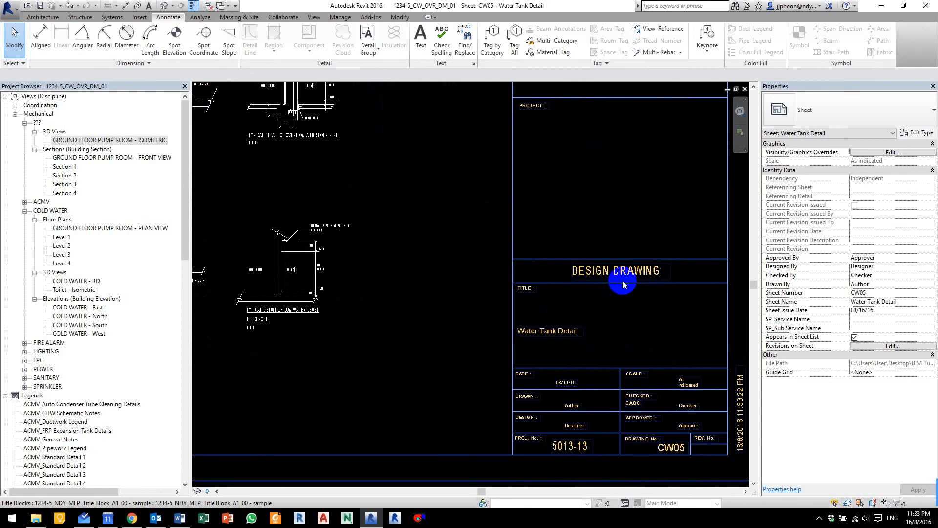
Step: Fill in the title block's first title line with "HYDRAULIC SYSTEMS"
{"action": "key", "text": "ctrl+F11"}
{"action": "left_click", "coordinate": [556, 297]}
{"action": "scroll", "coordinate": [612, 322], "scroll_direction": "up", "scroll_amount": 4}
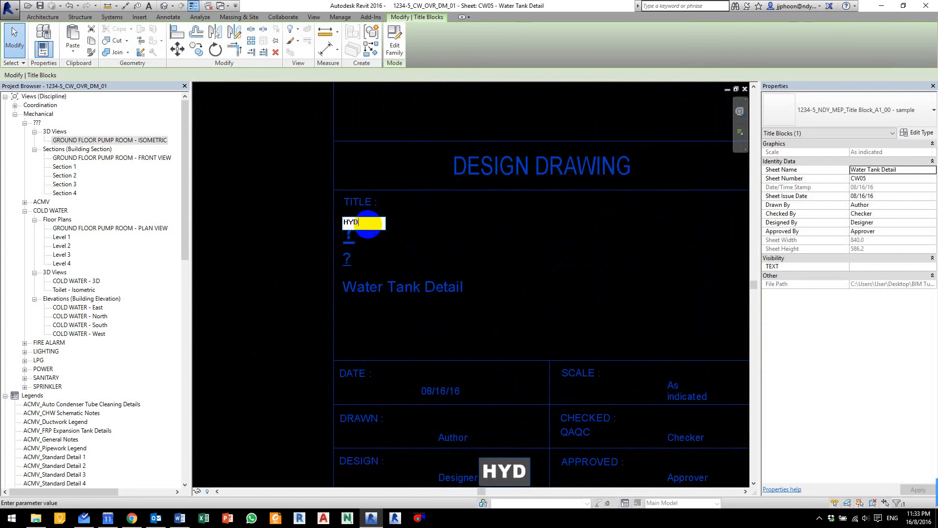
{"action": "type", "text": "RAULIC"}
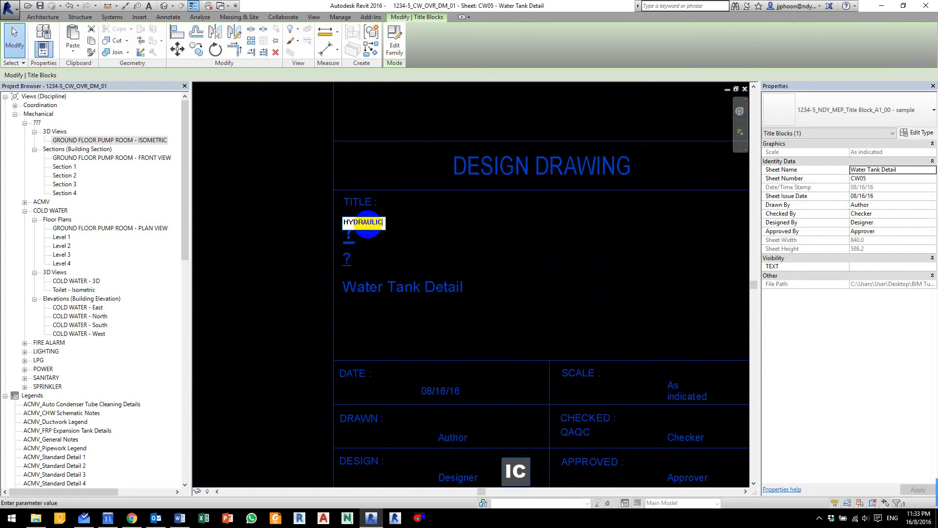
{"action": "type", "text": " SYSTEMS"}
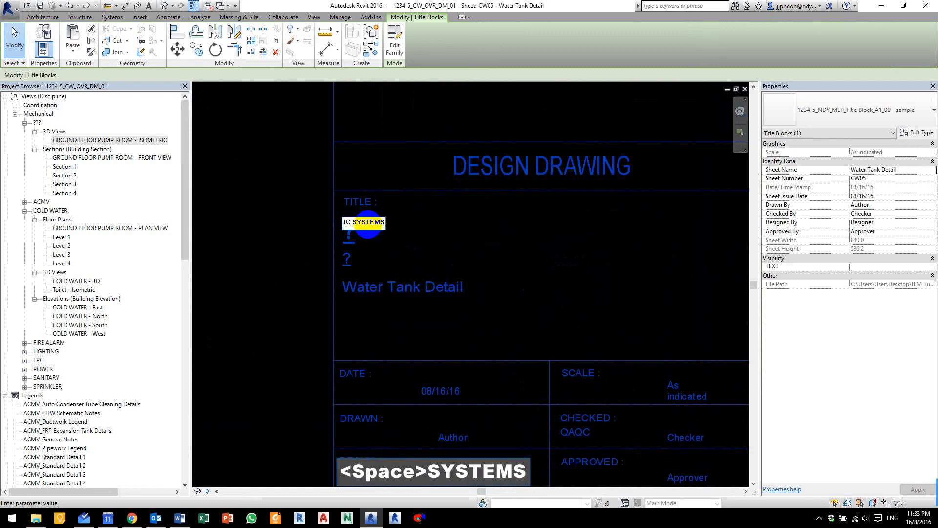
{"action": "left_click", "coordinate": [422, 234]}
Step: Enter "DOMESTIC WATER SYSTEMS" in the title block's second title line, above the sheet name
{"action": "left_click", "coordinate": [347, 261]}
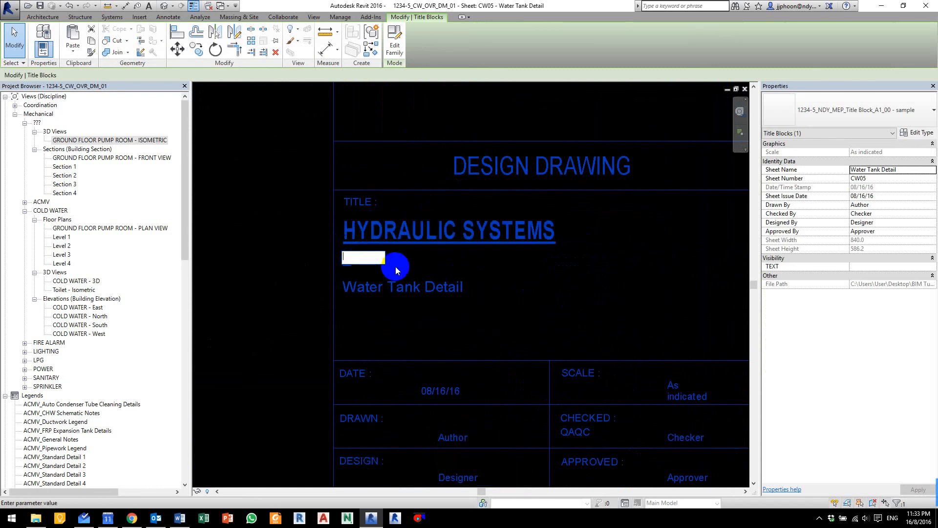
{"action": "type", "text": "DO"}
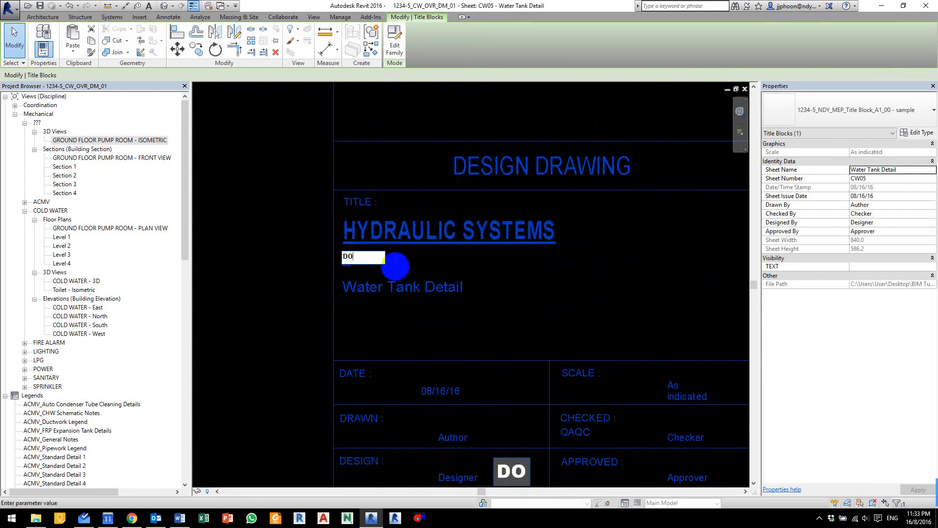
{"action": "type", "text": "MESTIC WA"}
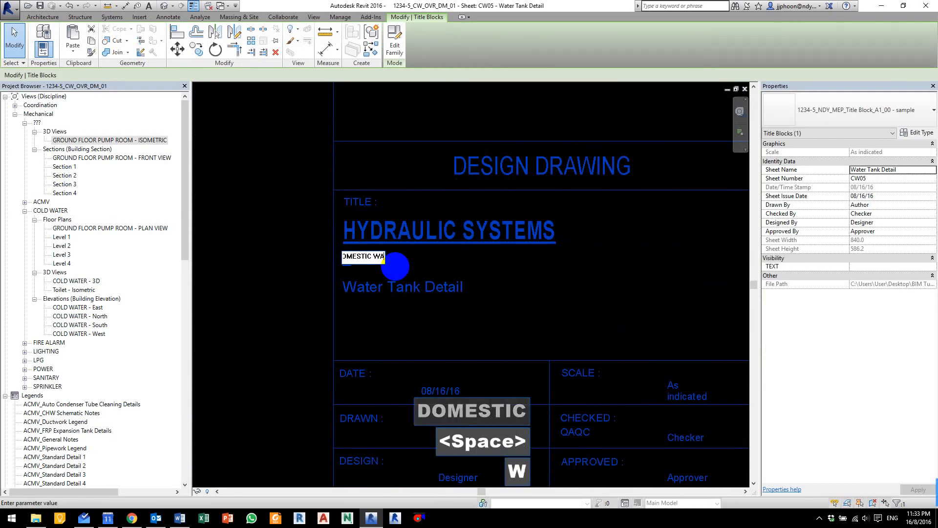
{"action": "type", "text": "TER SYSTEMS"}
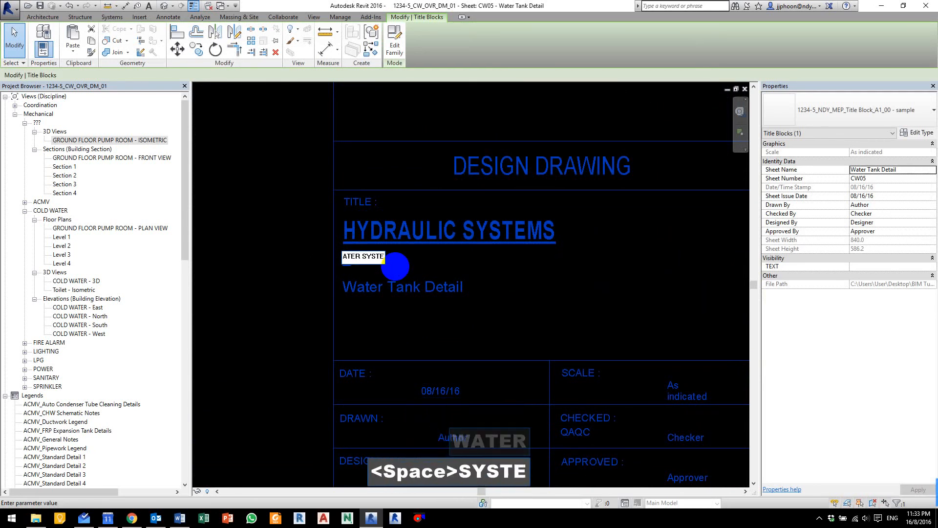
{"action": "left_click", "coordinate": [477, 327]}
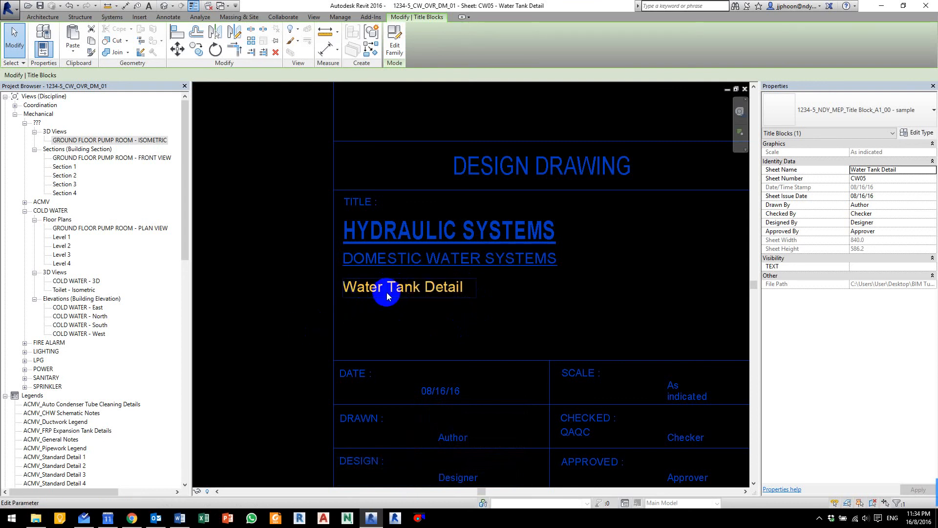
Step: Set the title block's drawn-by entry to ABC and its designed-by entry to DEF
{"action": "middle_click_drag", "start_coordinate": [547, 379], "coordinate": [467, 239]}
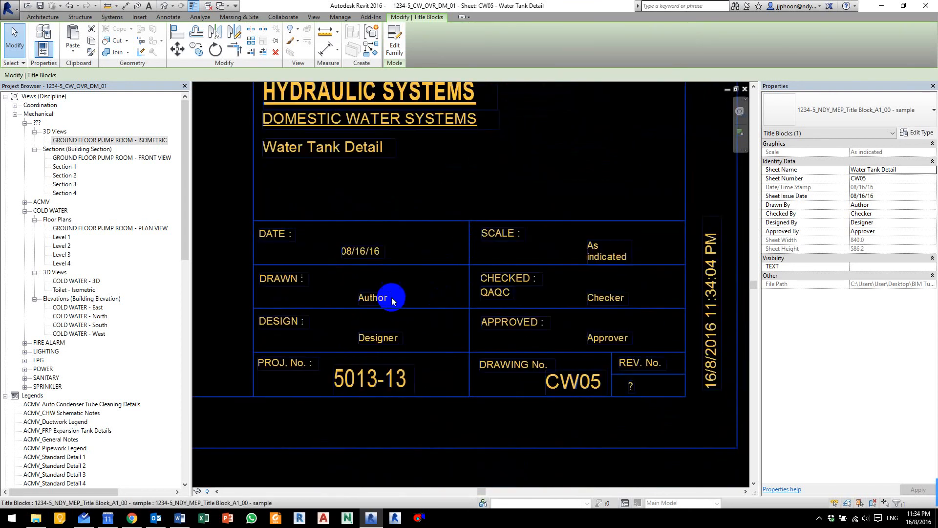
{"action": "left_click", "coordinate": [377, 295]}
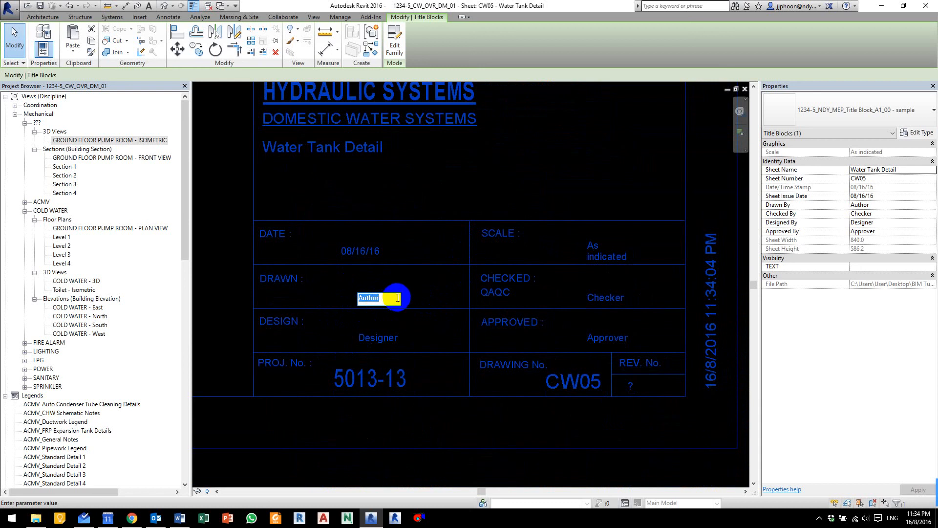
{"action": "left_click", "coordinate": [367, 342]}
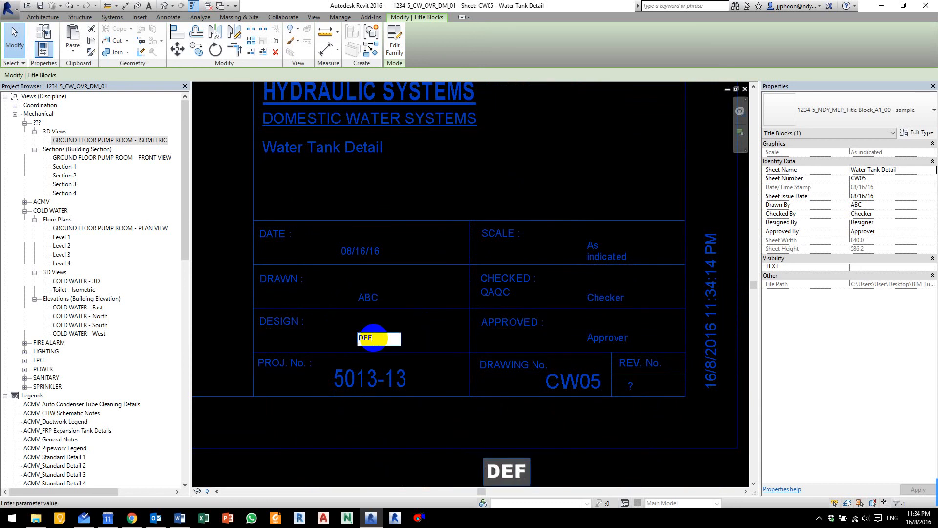
{"action": "left_click", "coordinate": [419, 426]}
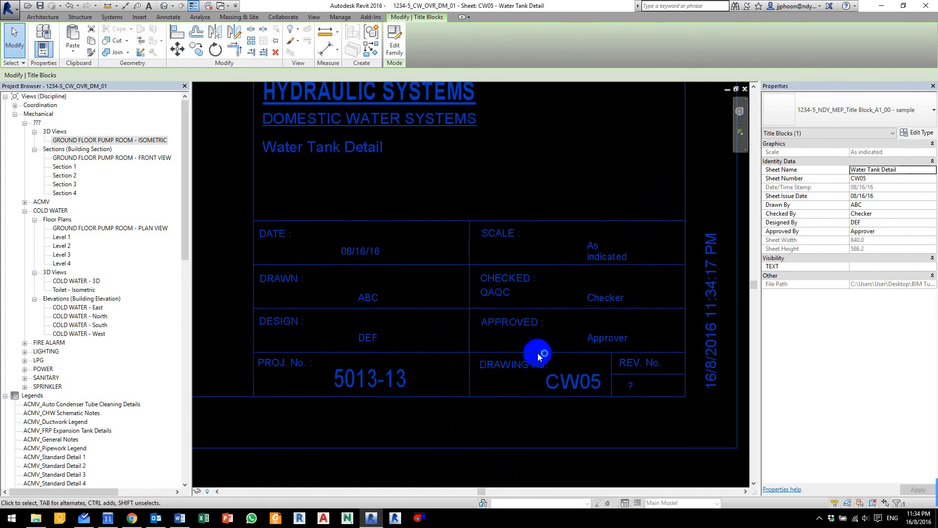
{"action": "scroll", "coordinate": [533, 317], "scroll_direction": "down", "scroll_amount": 2}
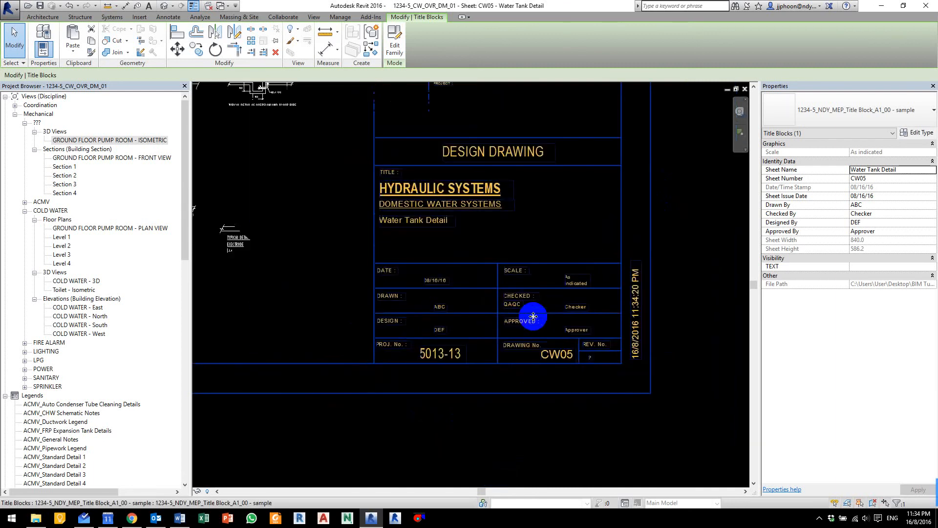
{"action": "scroll", "coordinate": [534, 317], "scroll_direction": "down", "scroll_amount": 4}
{"action": "scroll", "coordinate": [460, 277], "scroll_direction": "down", "scroll_amount": 2}
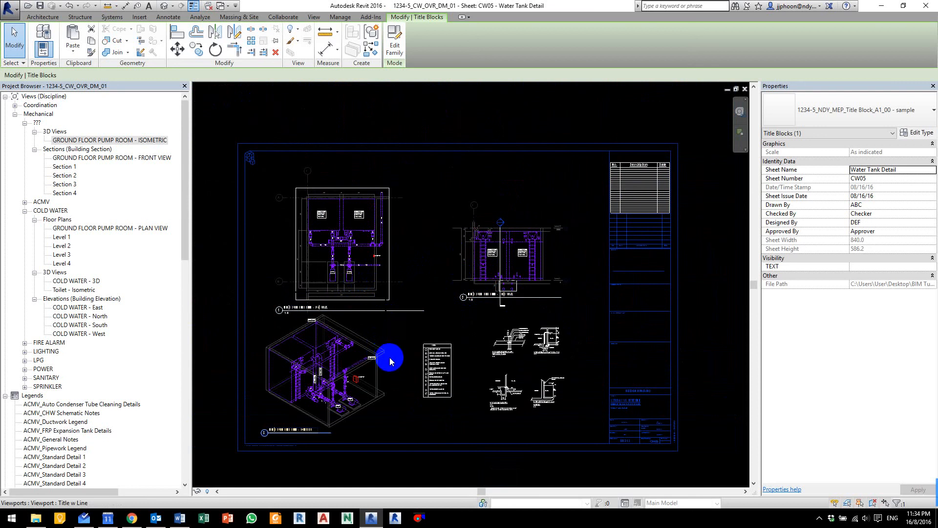
{"action": "middle_click_drag", "start_coordinate": [383, 350], "coordinate": [407, 347]}
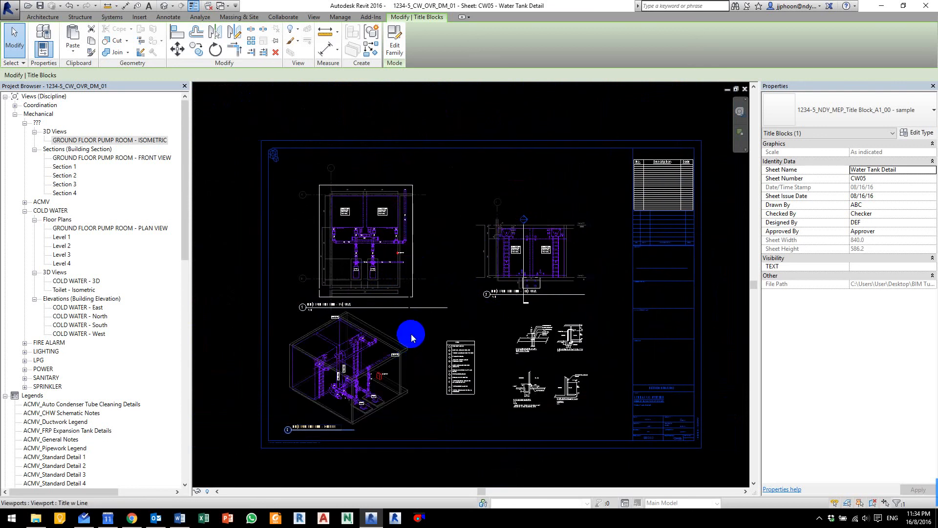